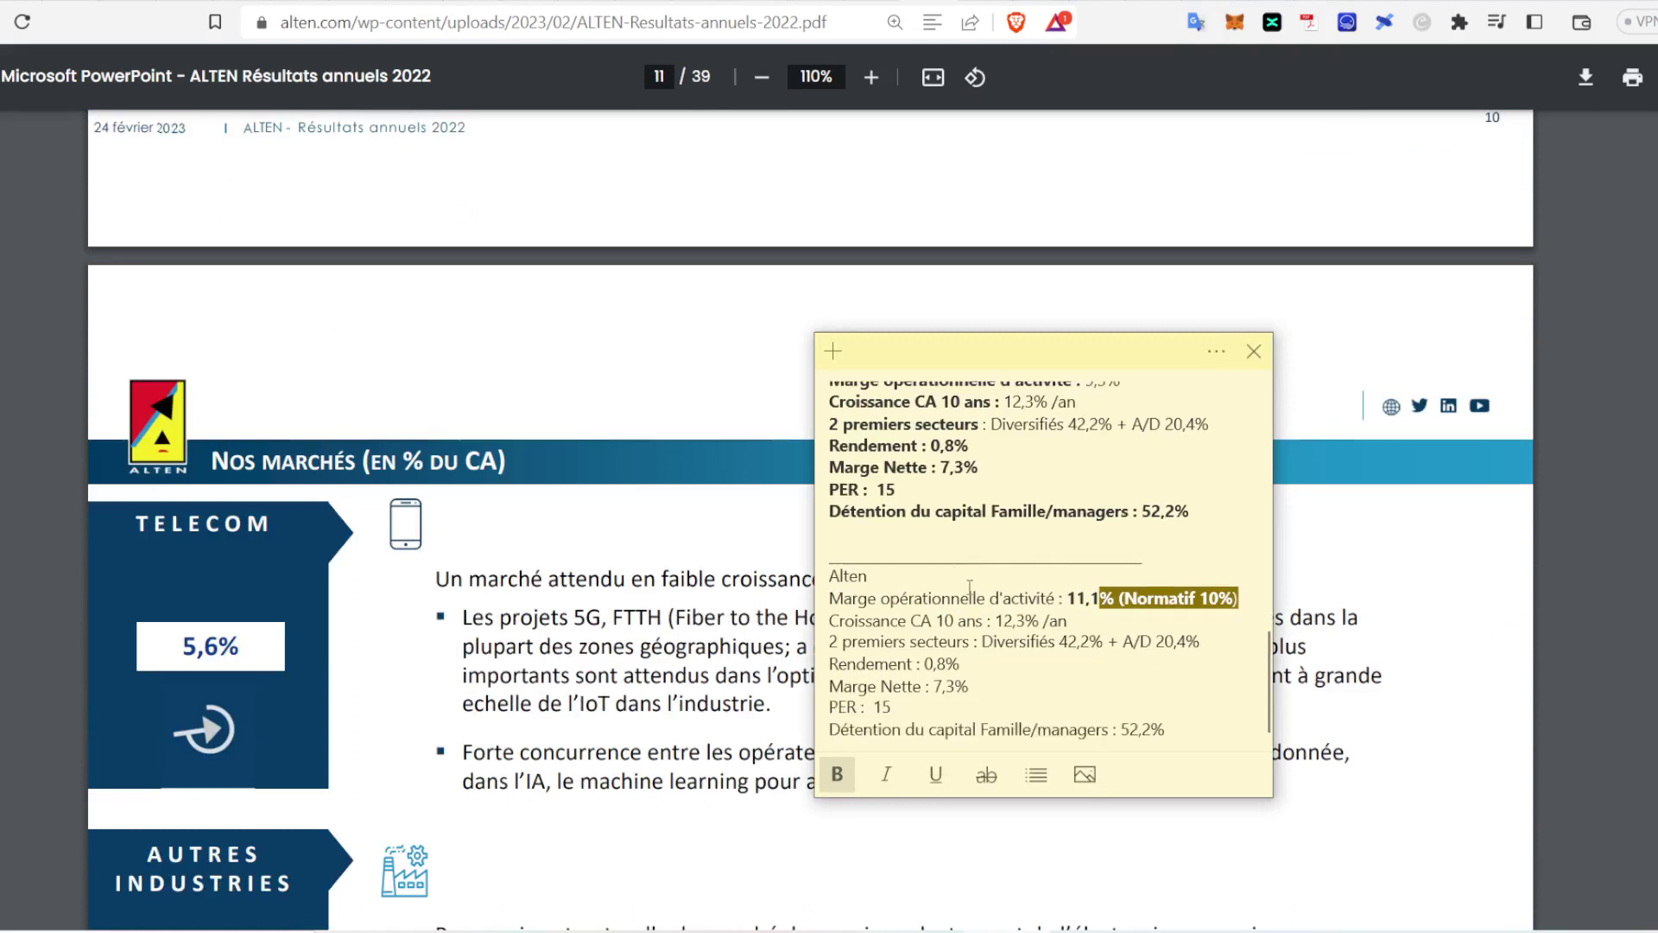
# Step: Make the "Alten" heading in the sticky note bold
pyautogui.moveTo(884, 576); pyautogui.dragTo(820, 576)
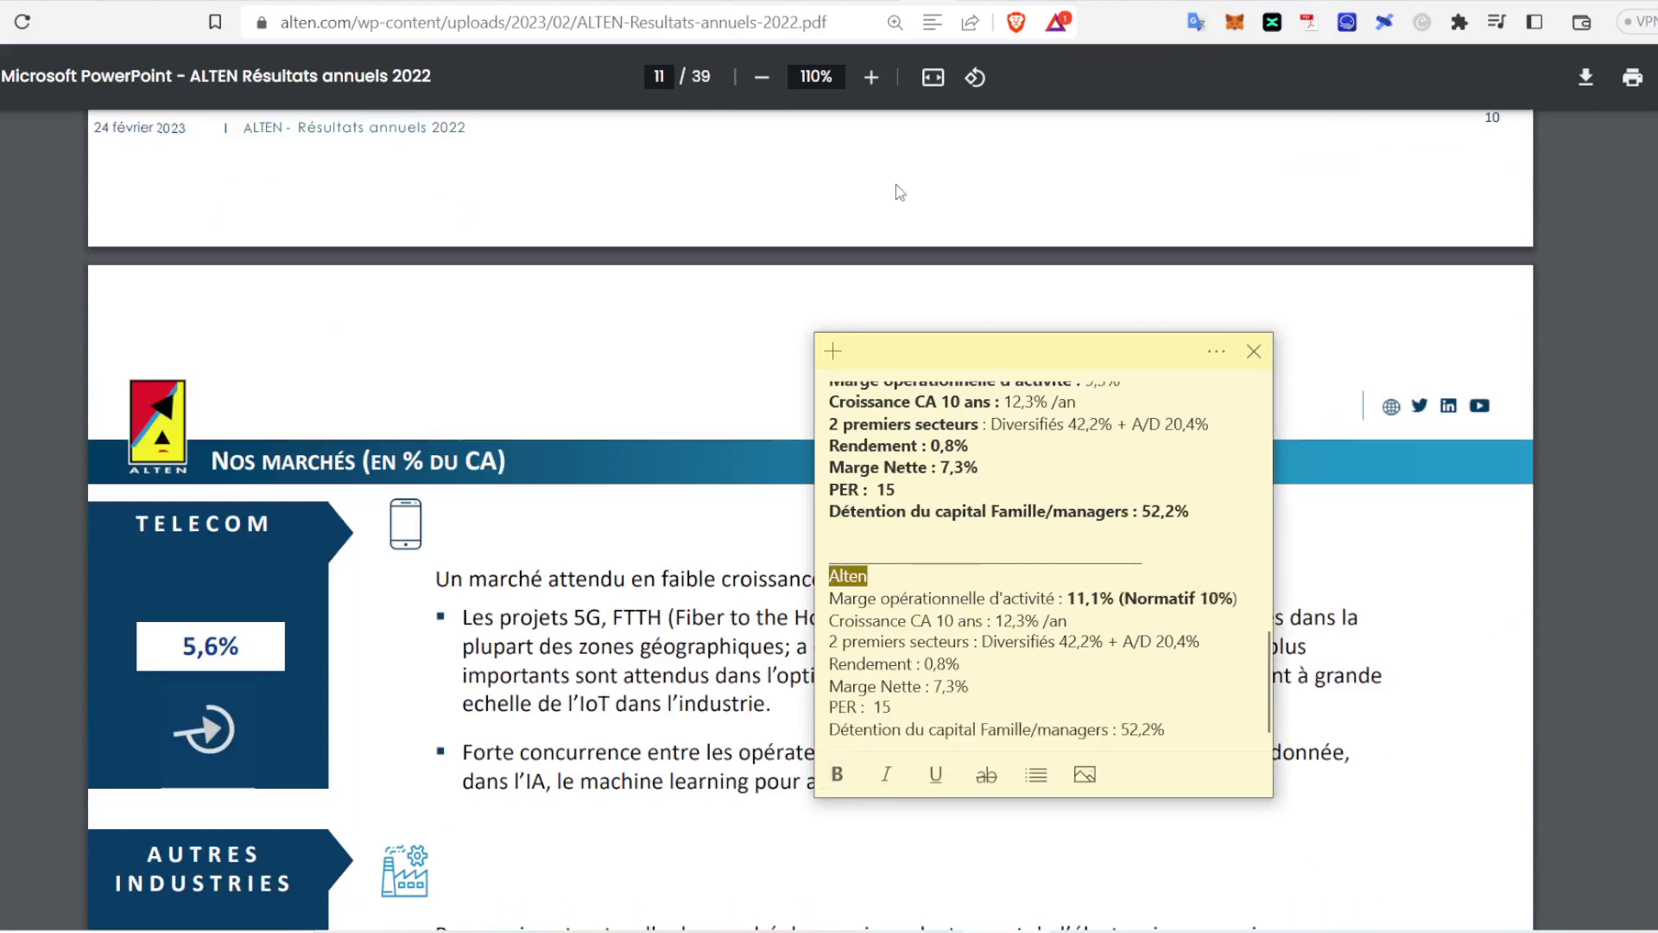
pyautogui.click(838, 781)
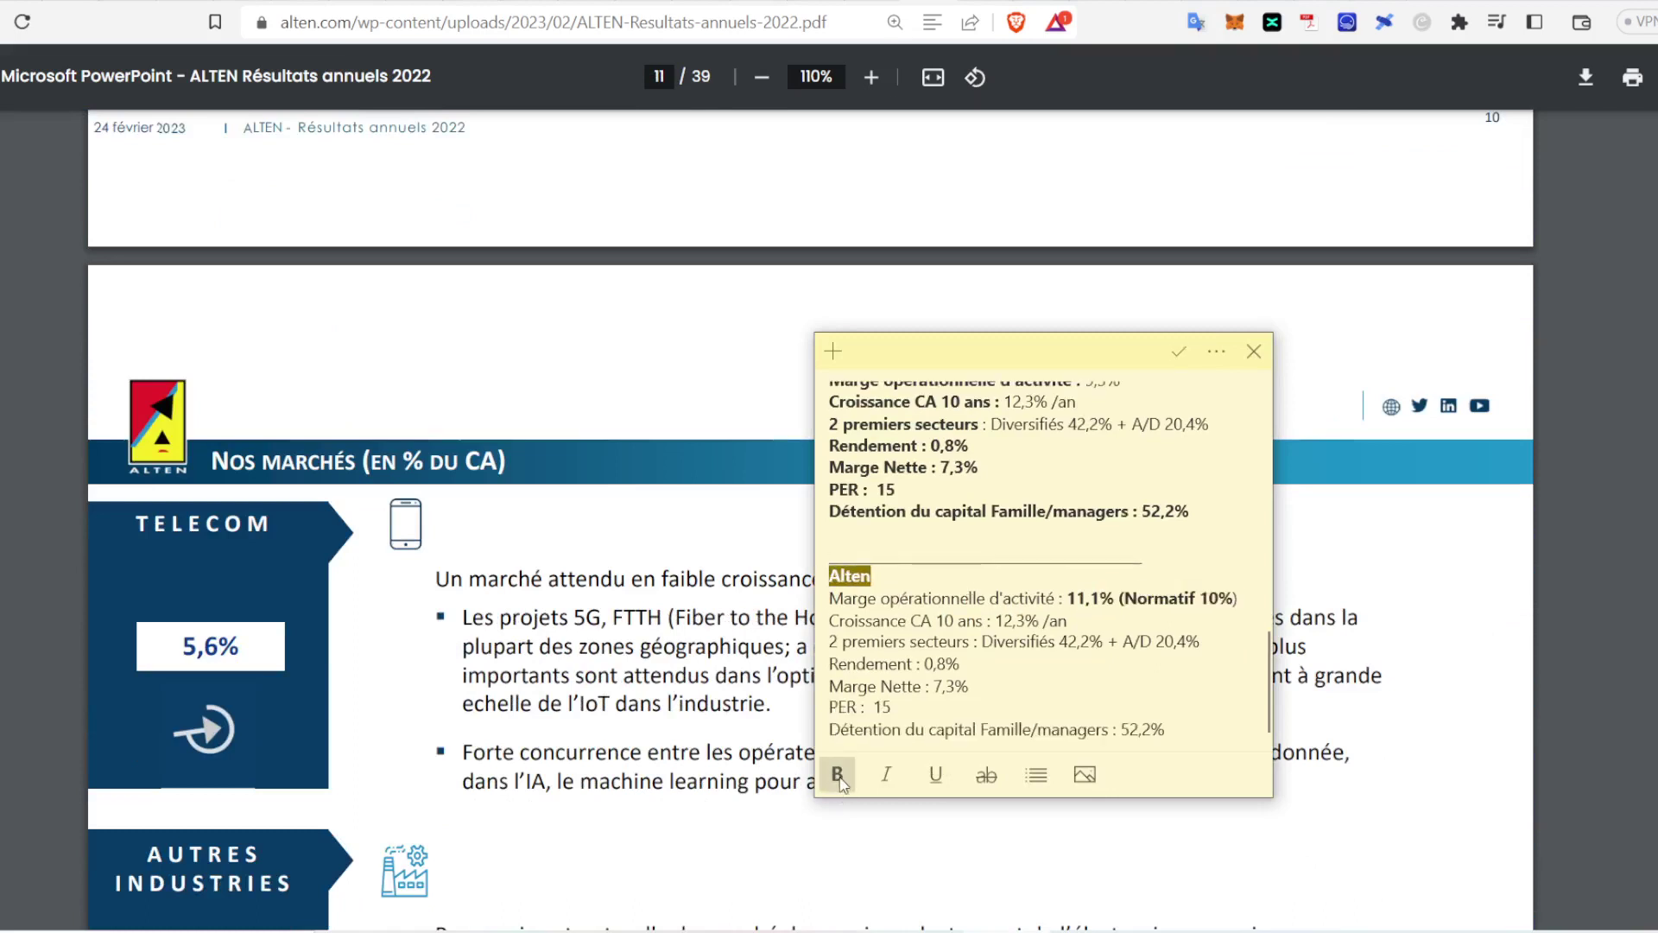
pyautogui.click(1118, 619)
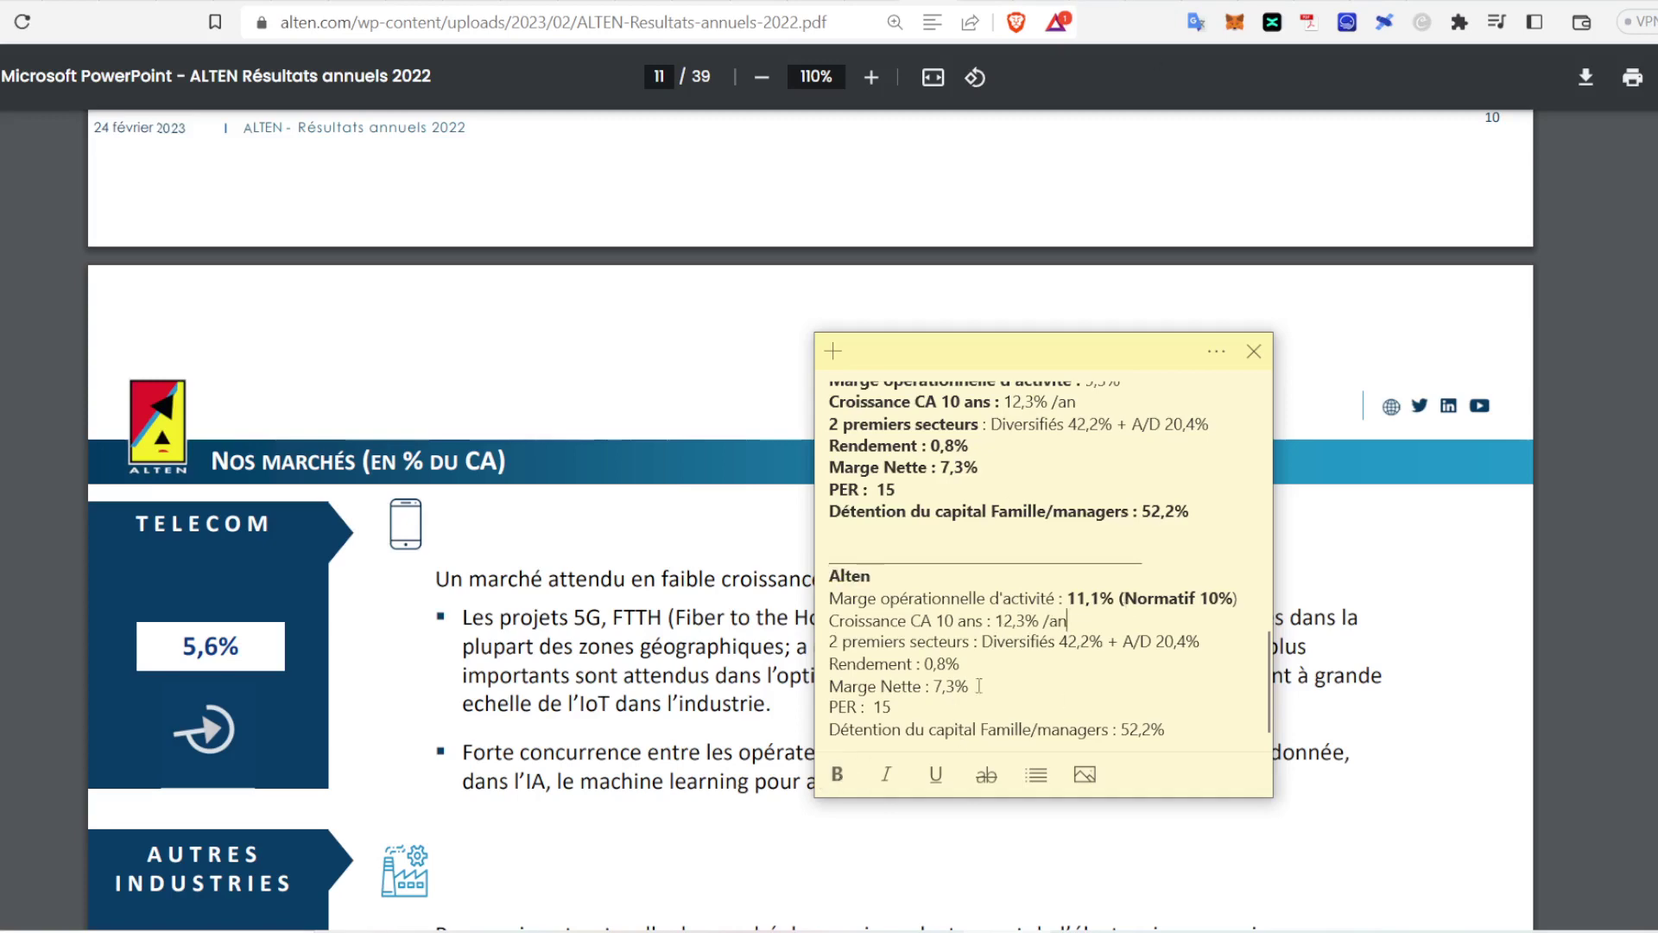
# Step: Bring up the turnover-per-sector slide on page 7 and clear the "2 premiers secteurs" value in the note's Alten section
pyautogui.scroll(15, 1342, 643)
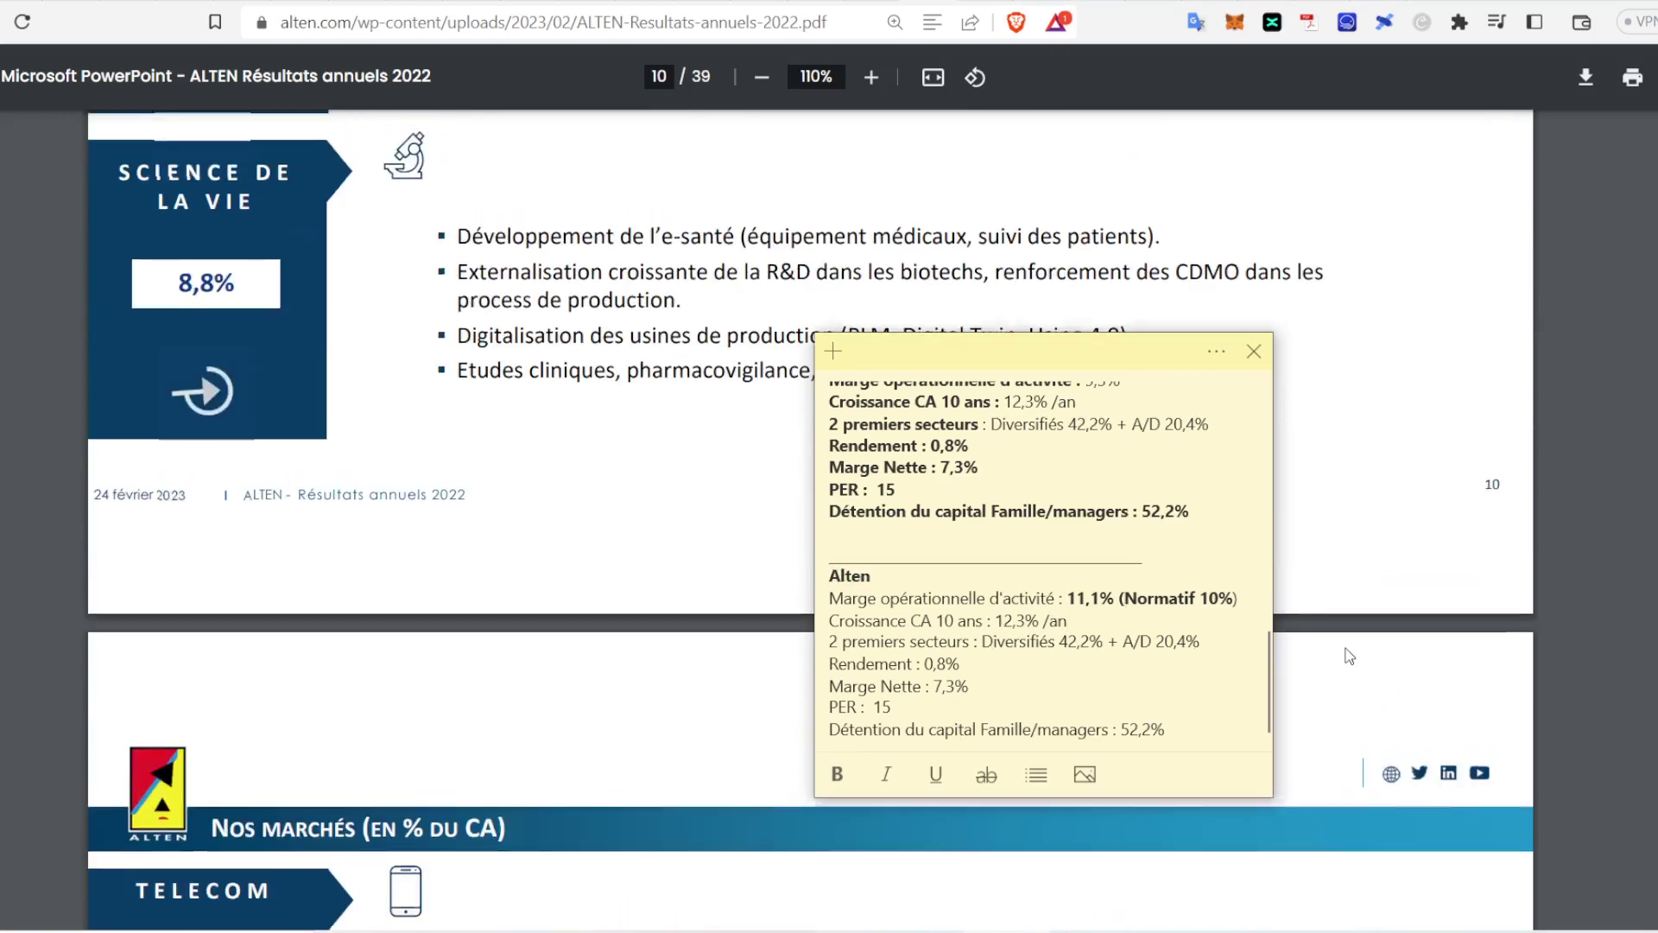
pyautogui.scroll(12, 1343, 643)
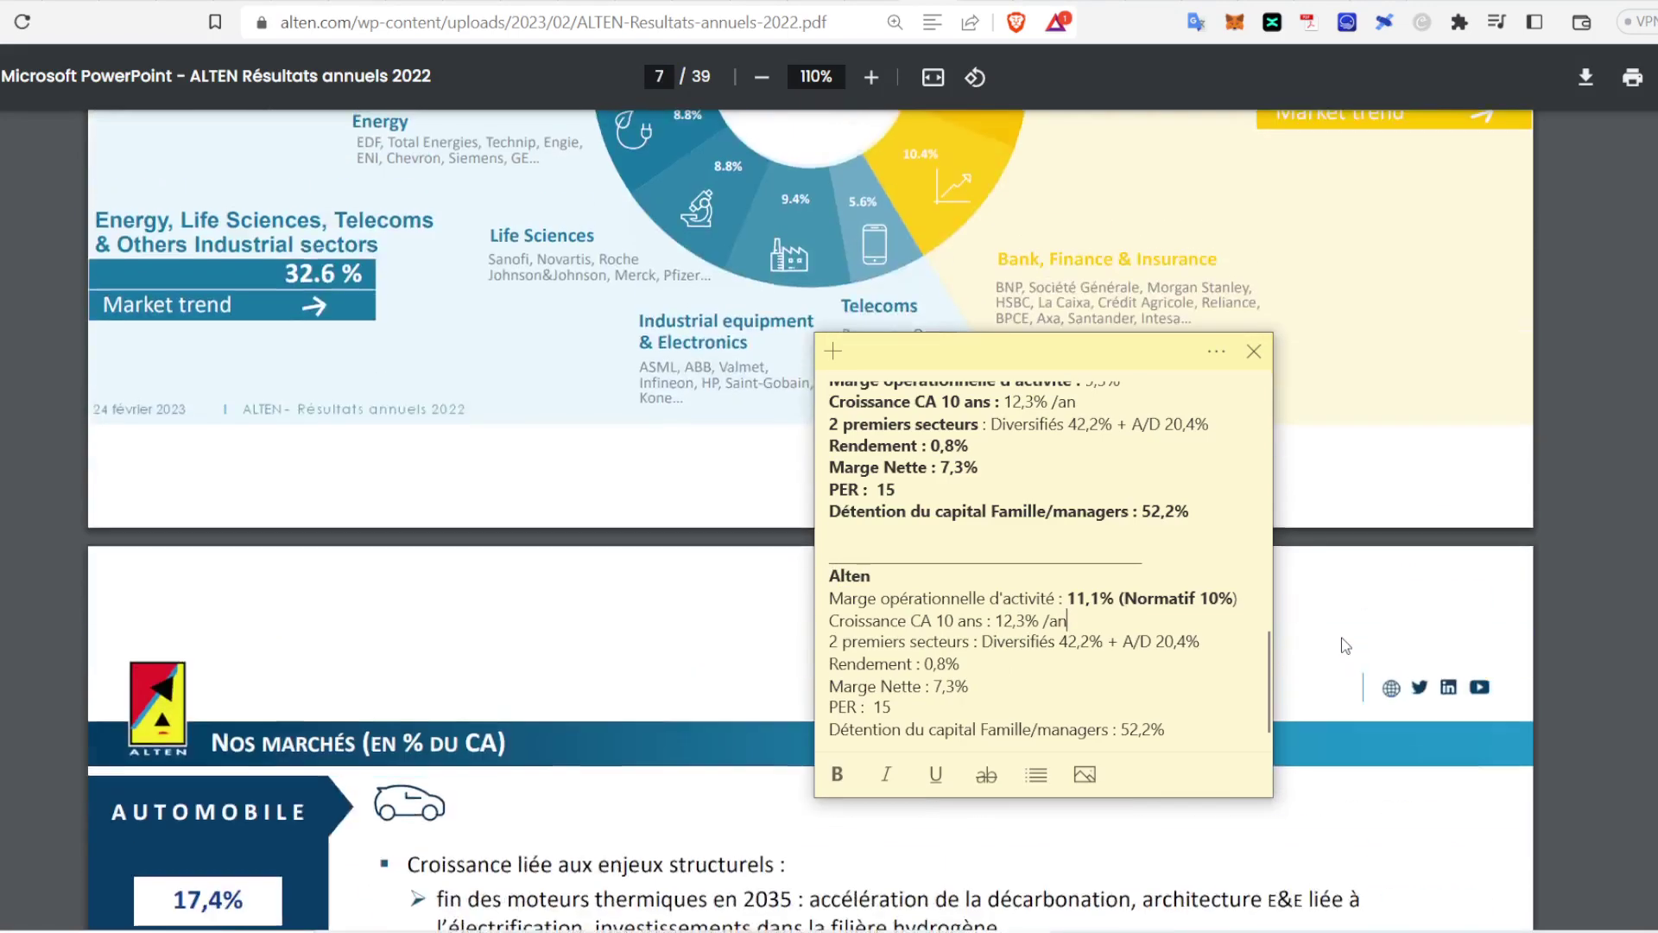
pyautogui.scroll(8, 1343, 644)
pyautogui.moveTo(1030, 367); pyautogui.dragTo(522, 257)
pyautogui.scroll(-1, 656, 518)
pyautogui.click(713, 562)
pyautogui.moveTo(710, 532); pyautogui.dragTo(500, 535)
pyautogui.press('BackSpace')
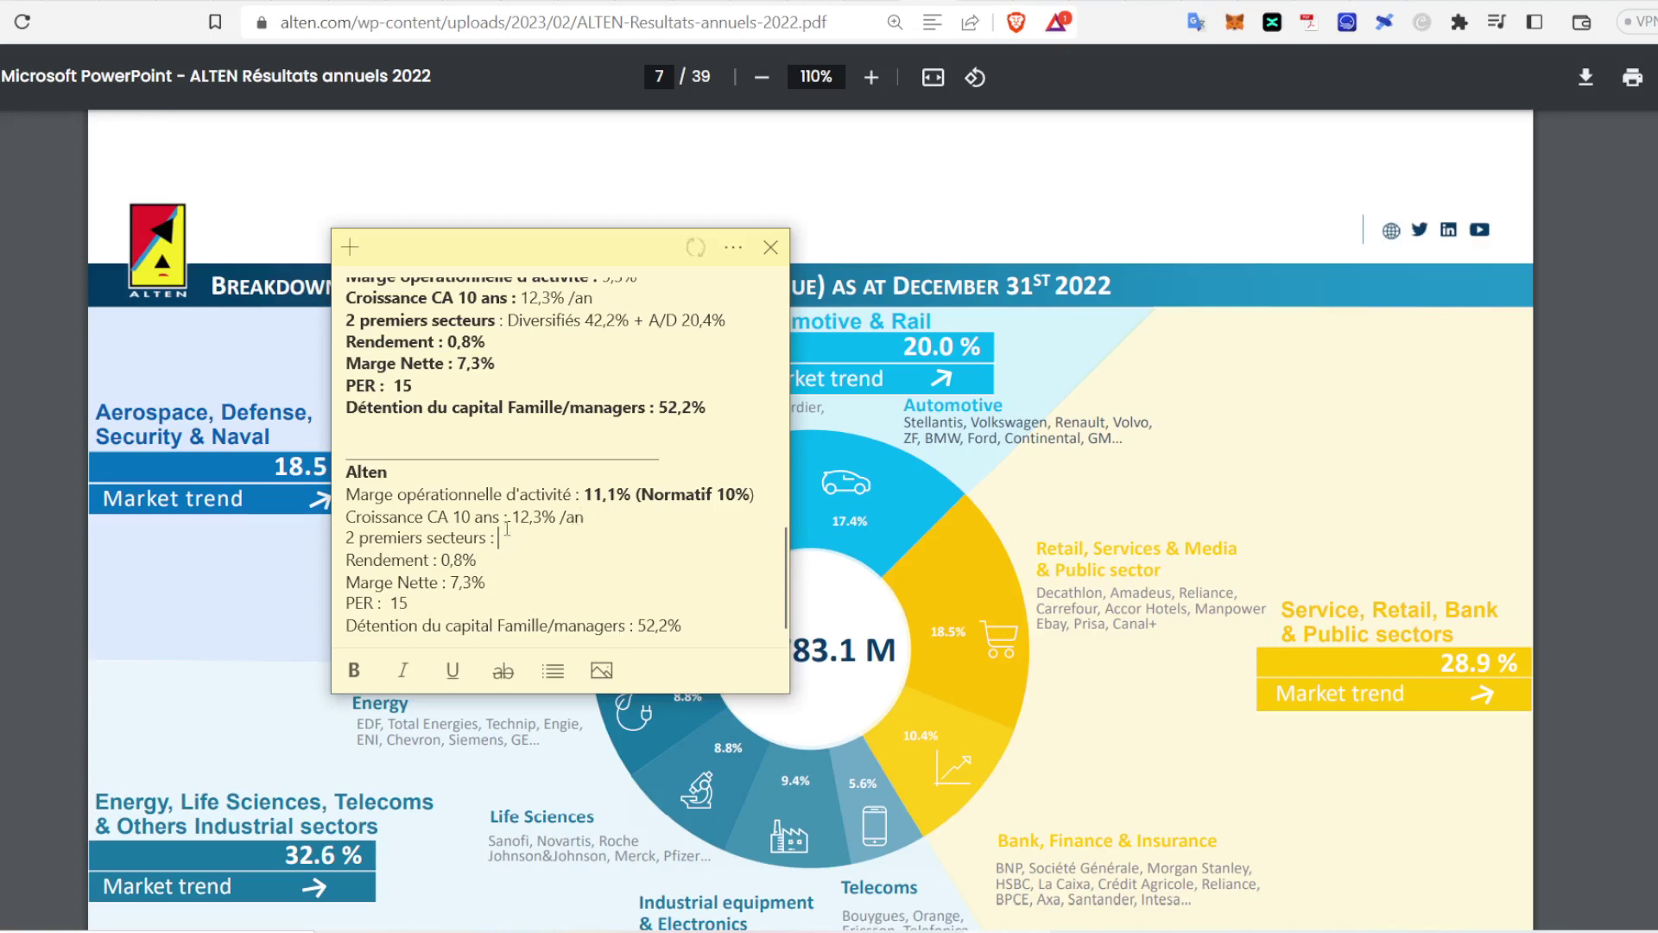
# Step: Enter "Retail, sevices & medias & secteur public (18,5%) / Automobiles 17,4%" as Alten's two leading sectors
pyautogui.write('Retail, sevices & medias ')
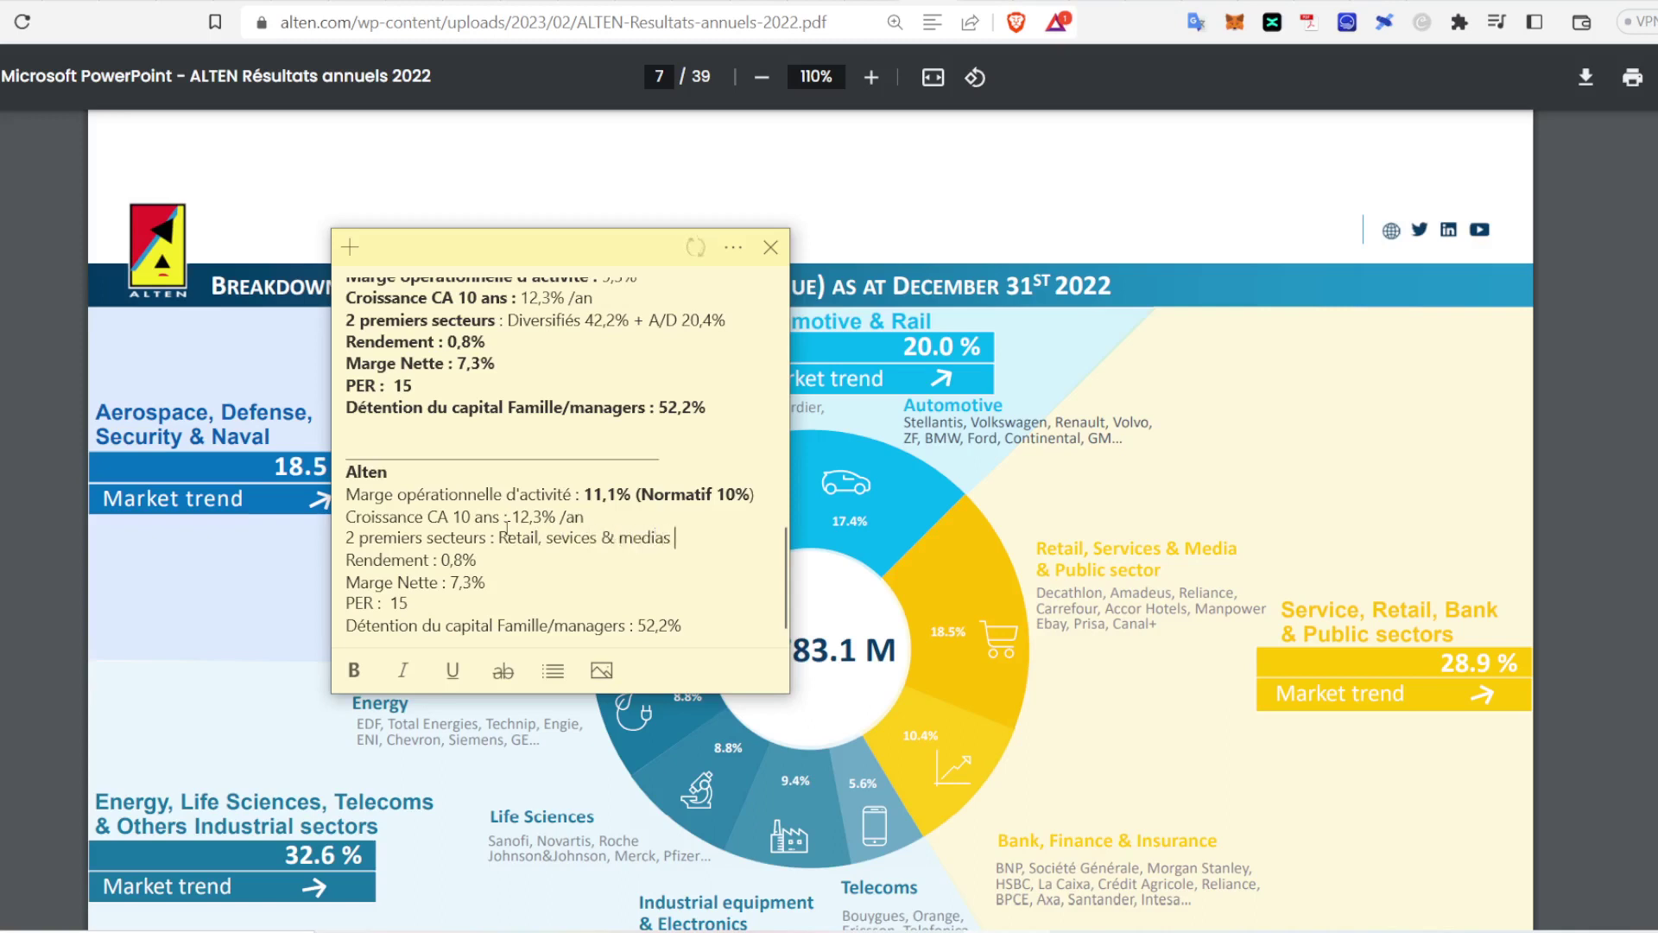
pyautogui.write('& secteur public')
pyautogui.press('BackSpace')
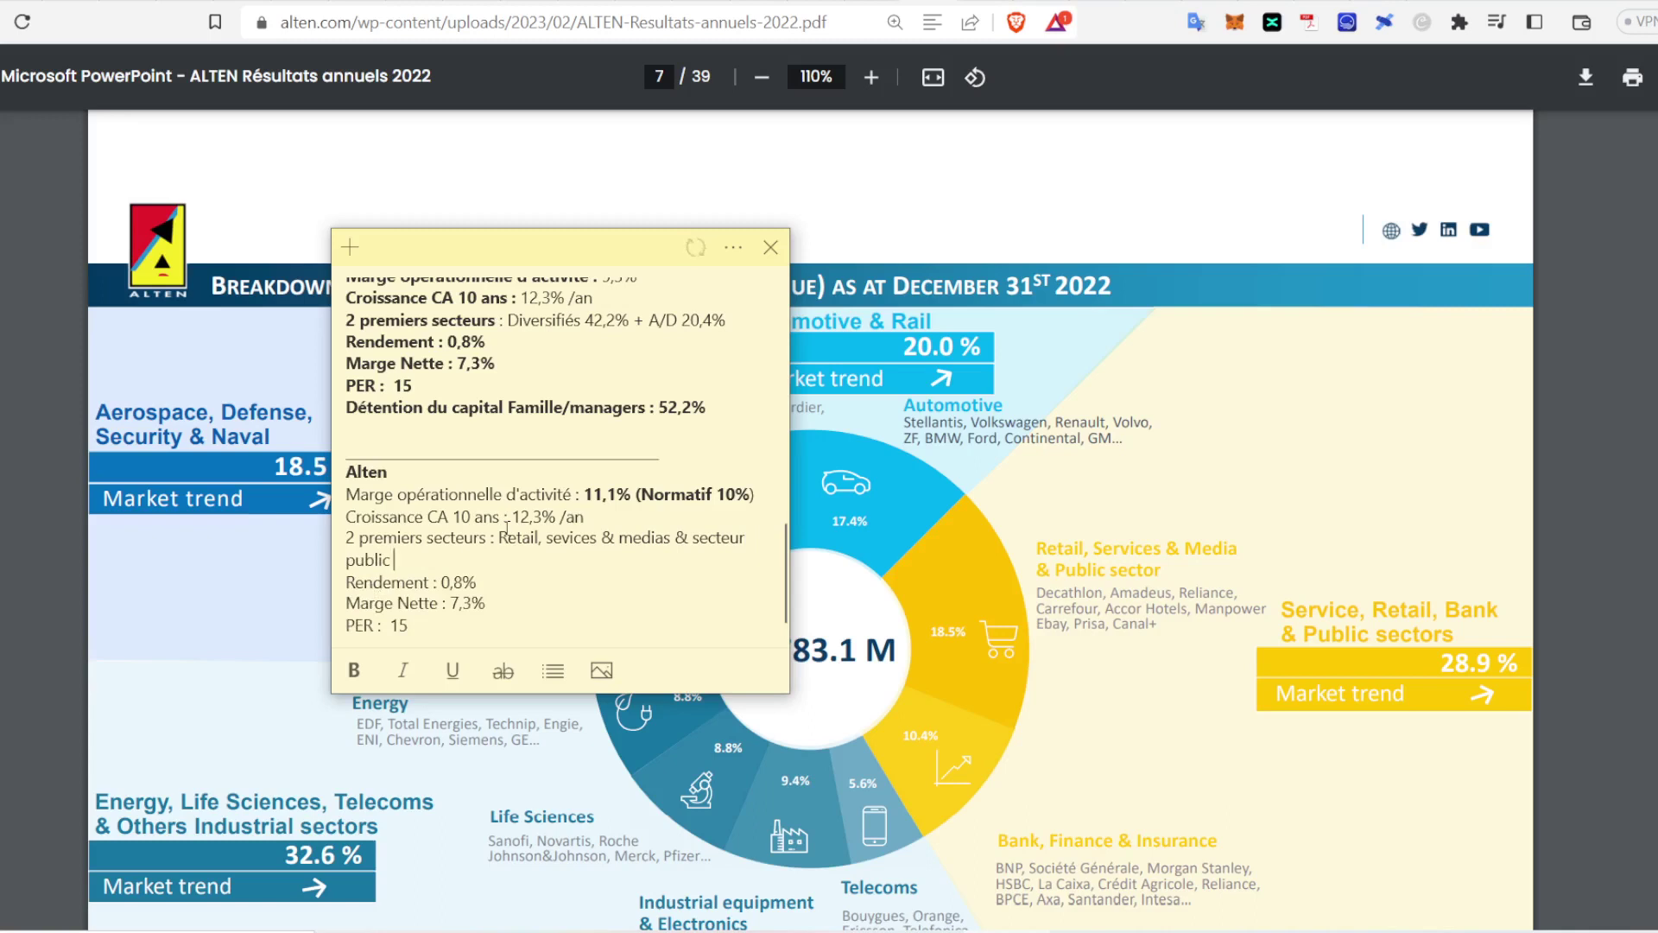
pyautogui.write('(18,5%)')
pyautogui.moveTo(573, 252); pyautogui.dragTo(528, 275)
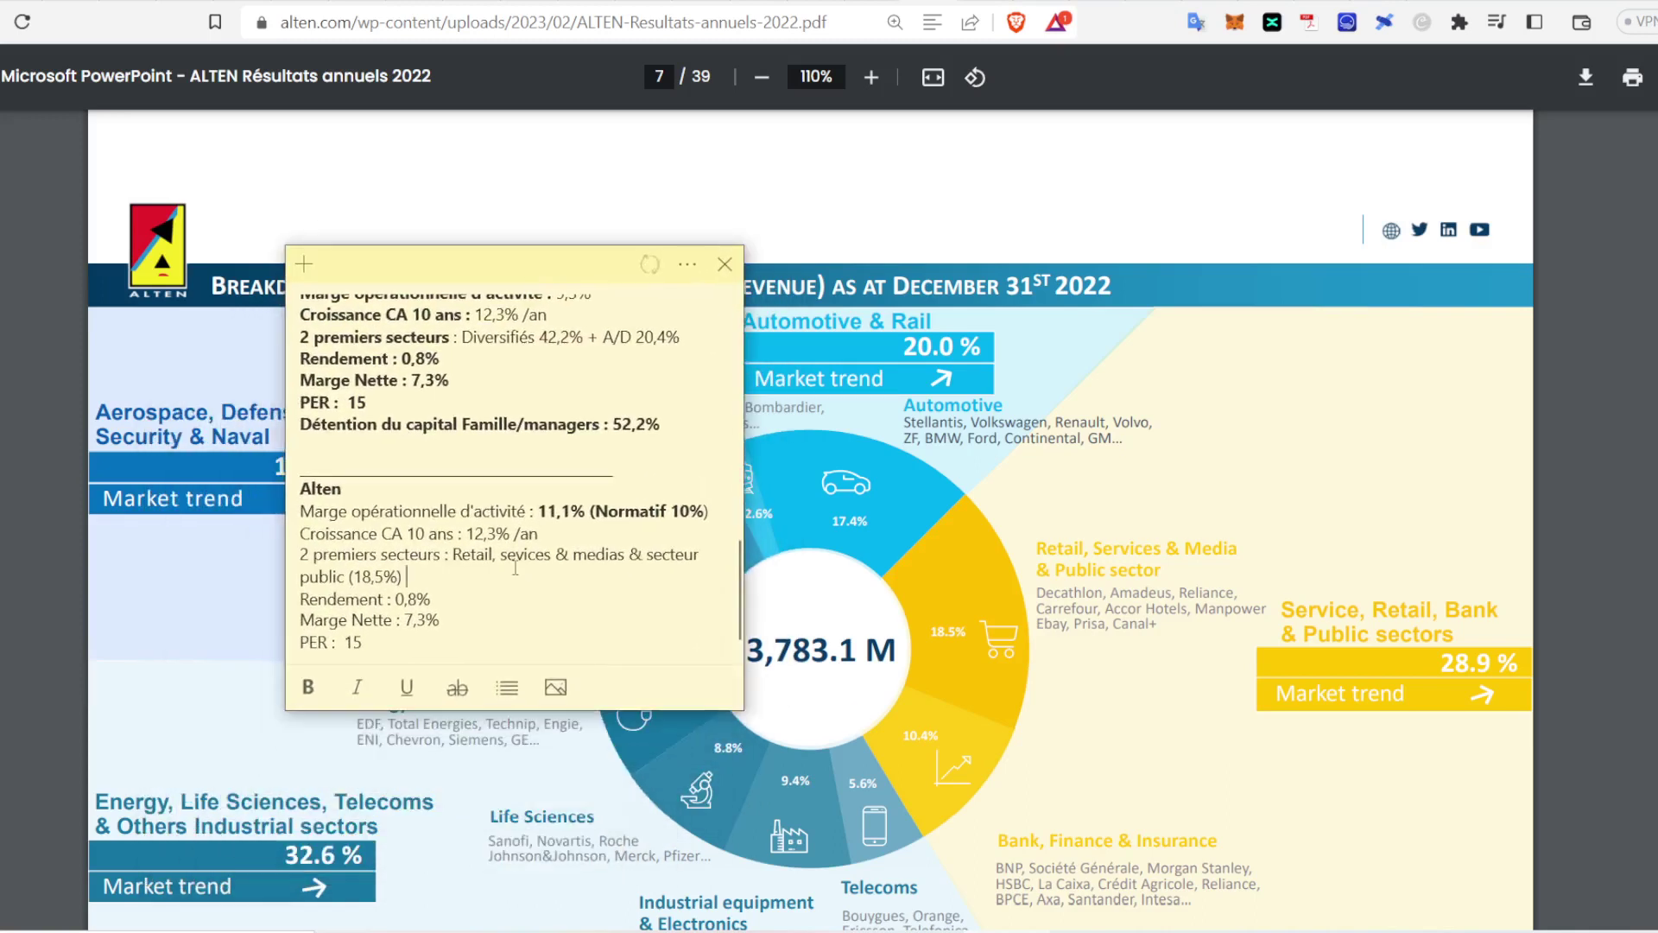
pyautogui.write('/ Automobiles 17,4%')
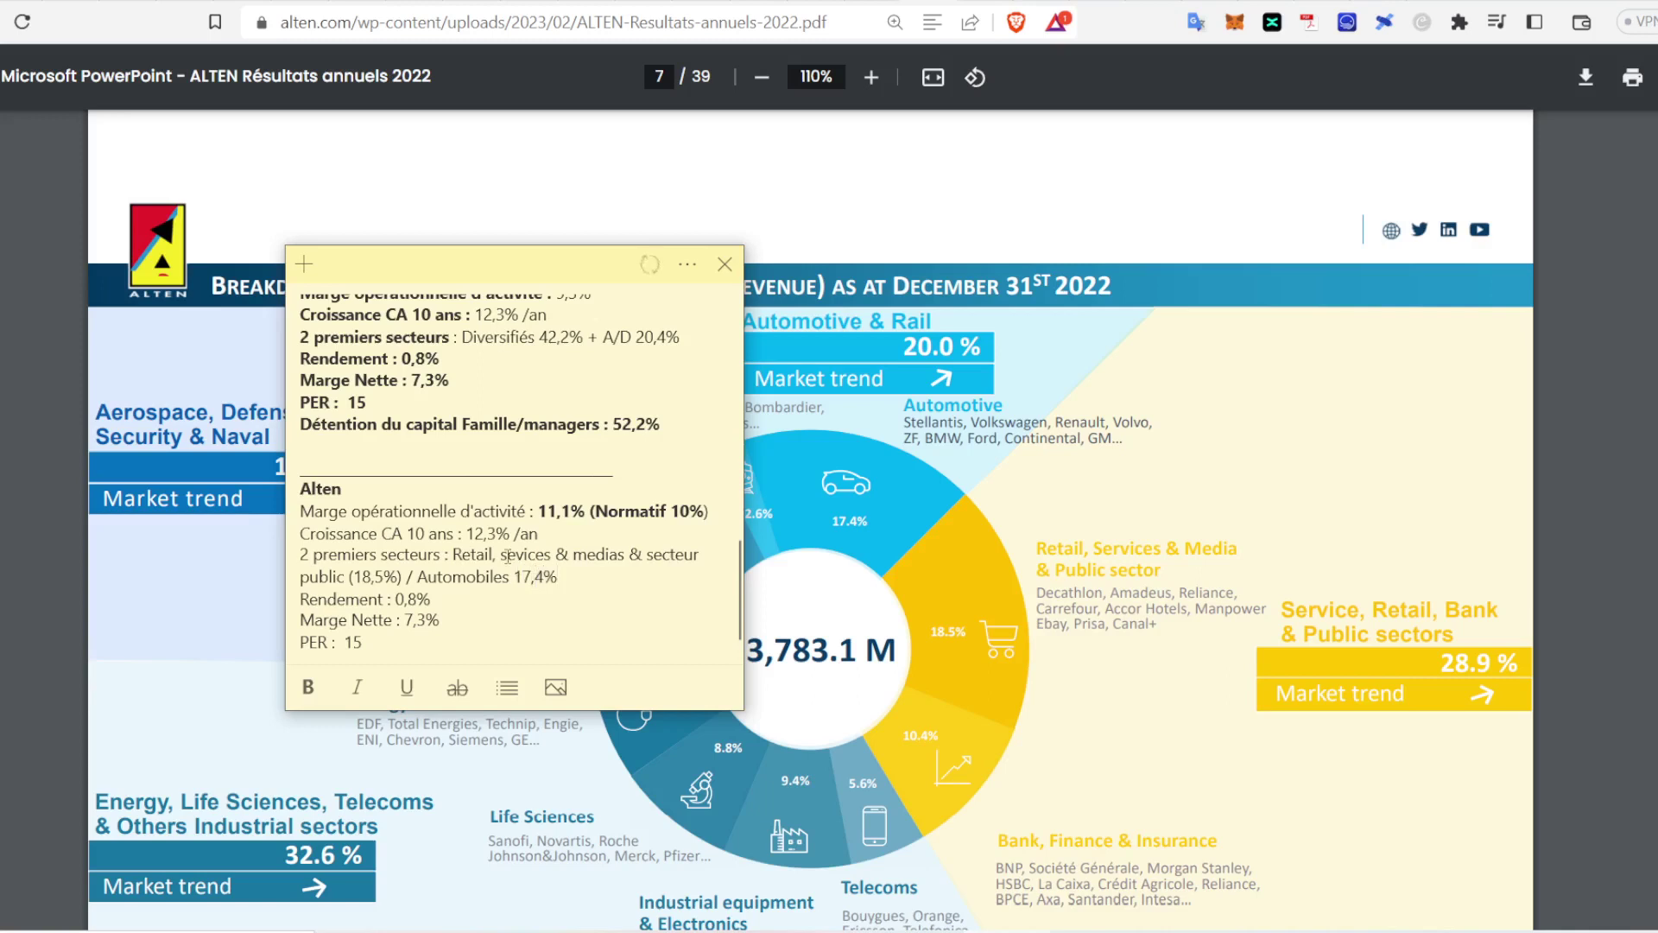
# Step: Make the "2 premiers secteurs" label in the Alten section bold
pyautogui.moveTo(446, 556); pyautogui.dragTo(299, 556)
pyautogui.click(324, 695)
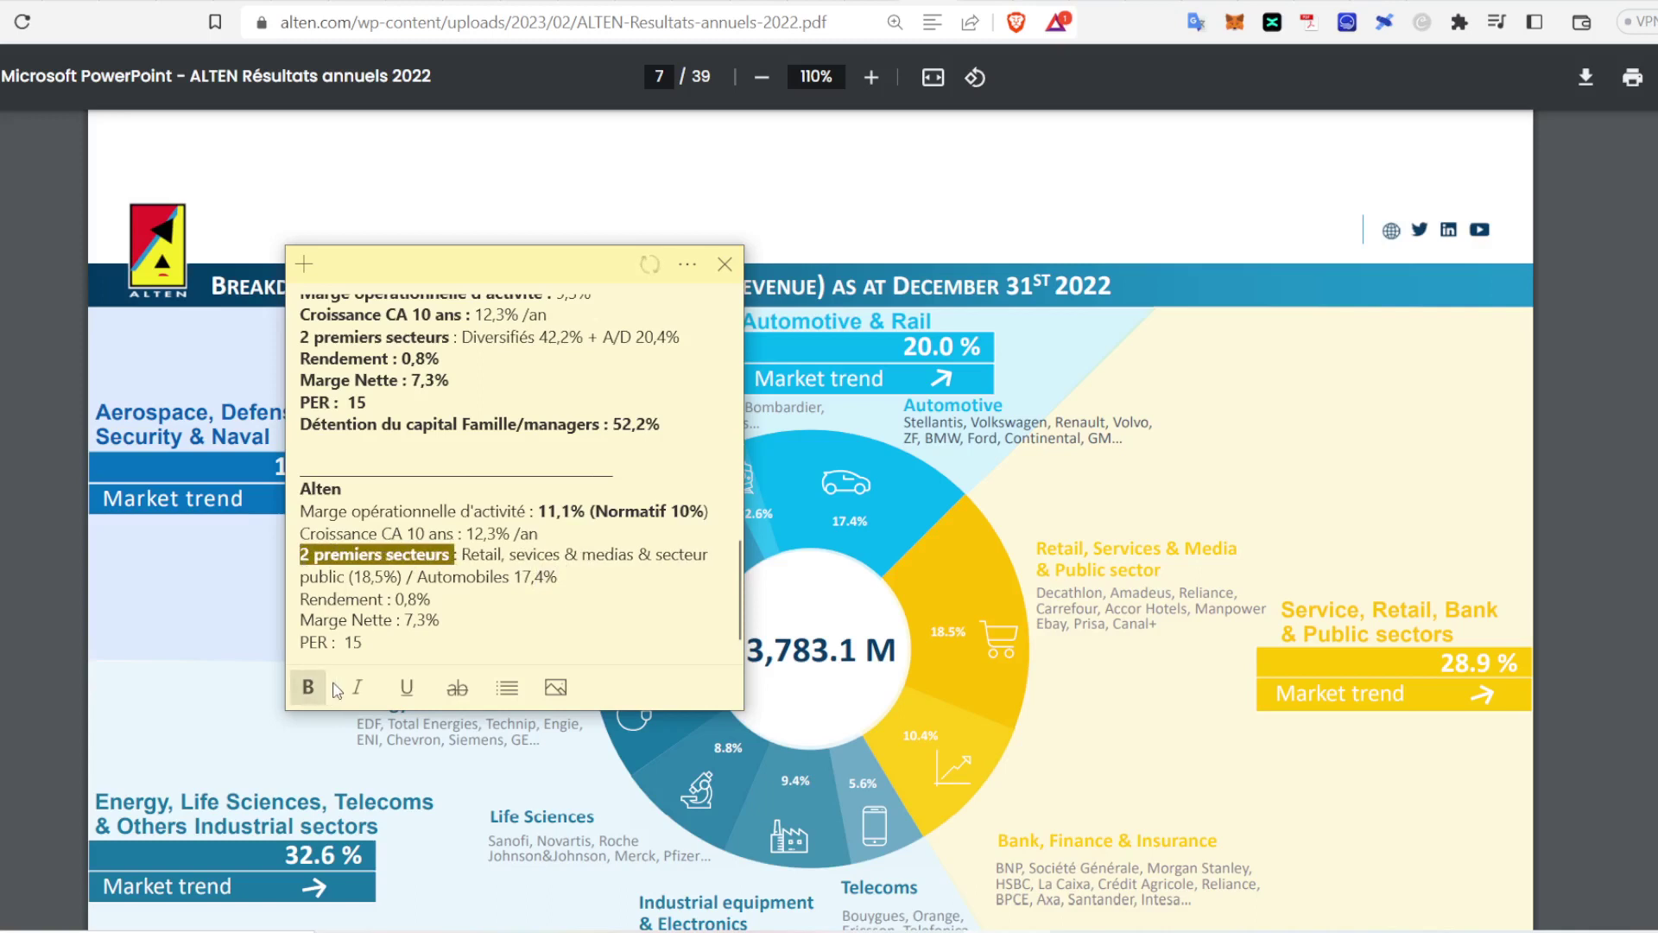
pyautogui.moveTo(481, 555); pyautogui.dragTo(470, 555)
pyautogui.click(457, 557)
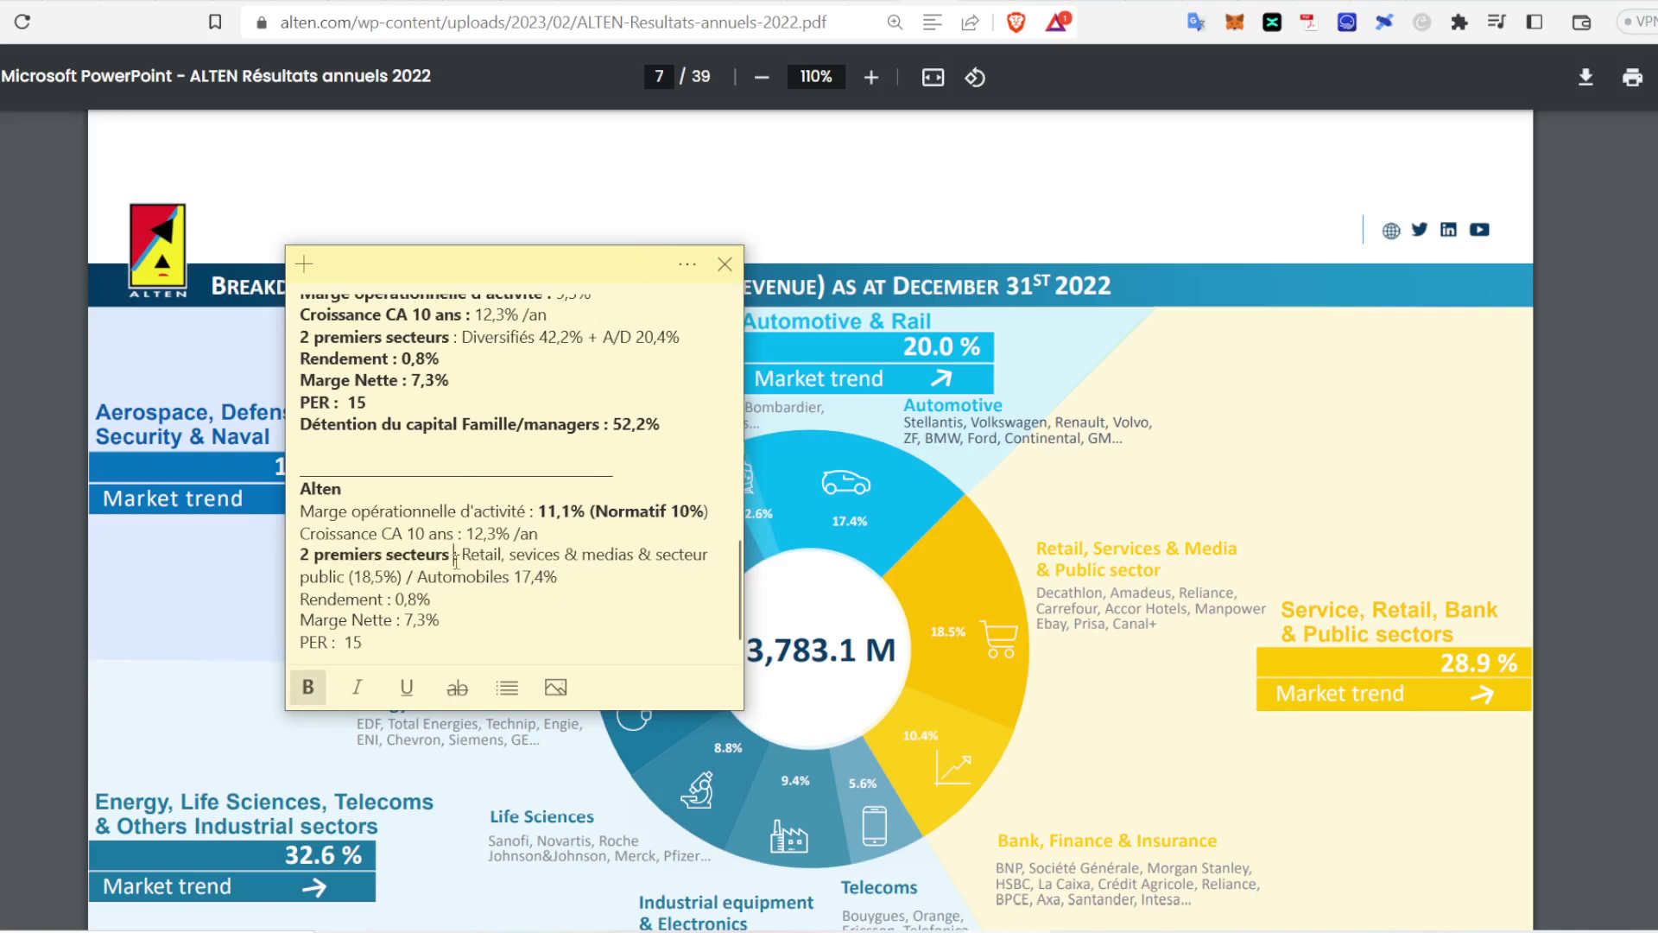
# Step: Move the note off the aerospace and defense figures and review the sector breakdown slide
pyautogui.moveTo(548, 270); pyautogui.dragTo(941, 345)
pyautogui.scroll(3, 518, 360)
pyautogui.scroll(-2, 518, 360)
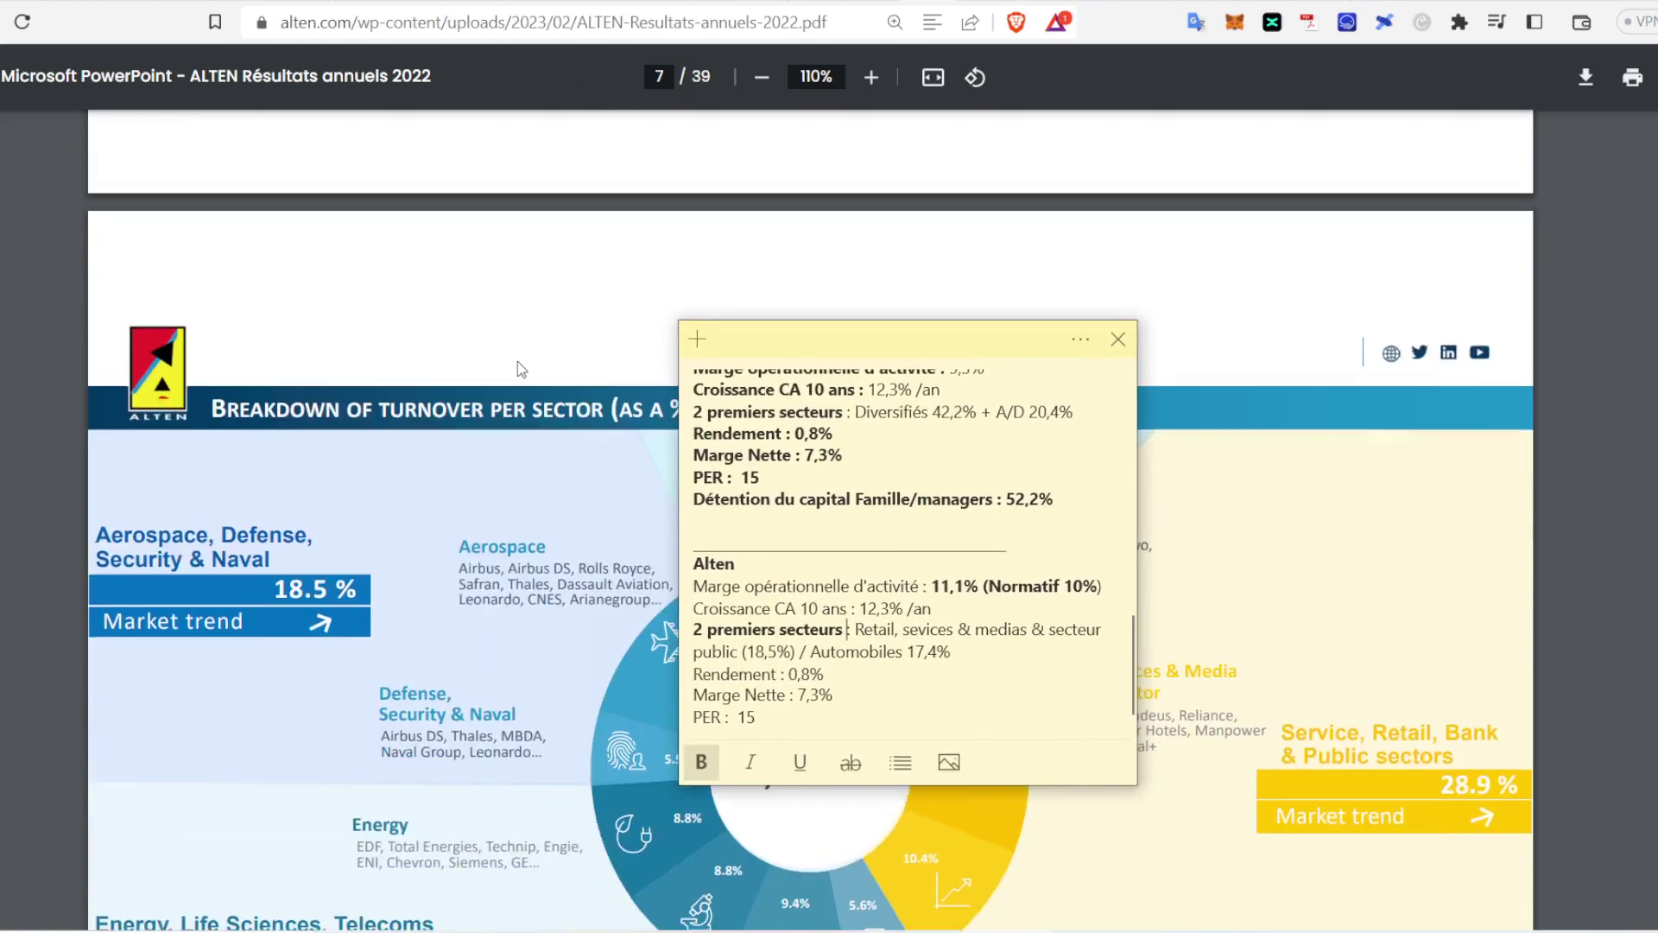
pyautogui.scroll(-1, 518, 360)
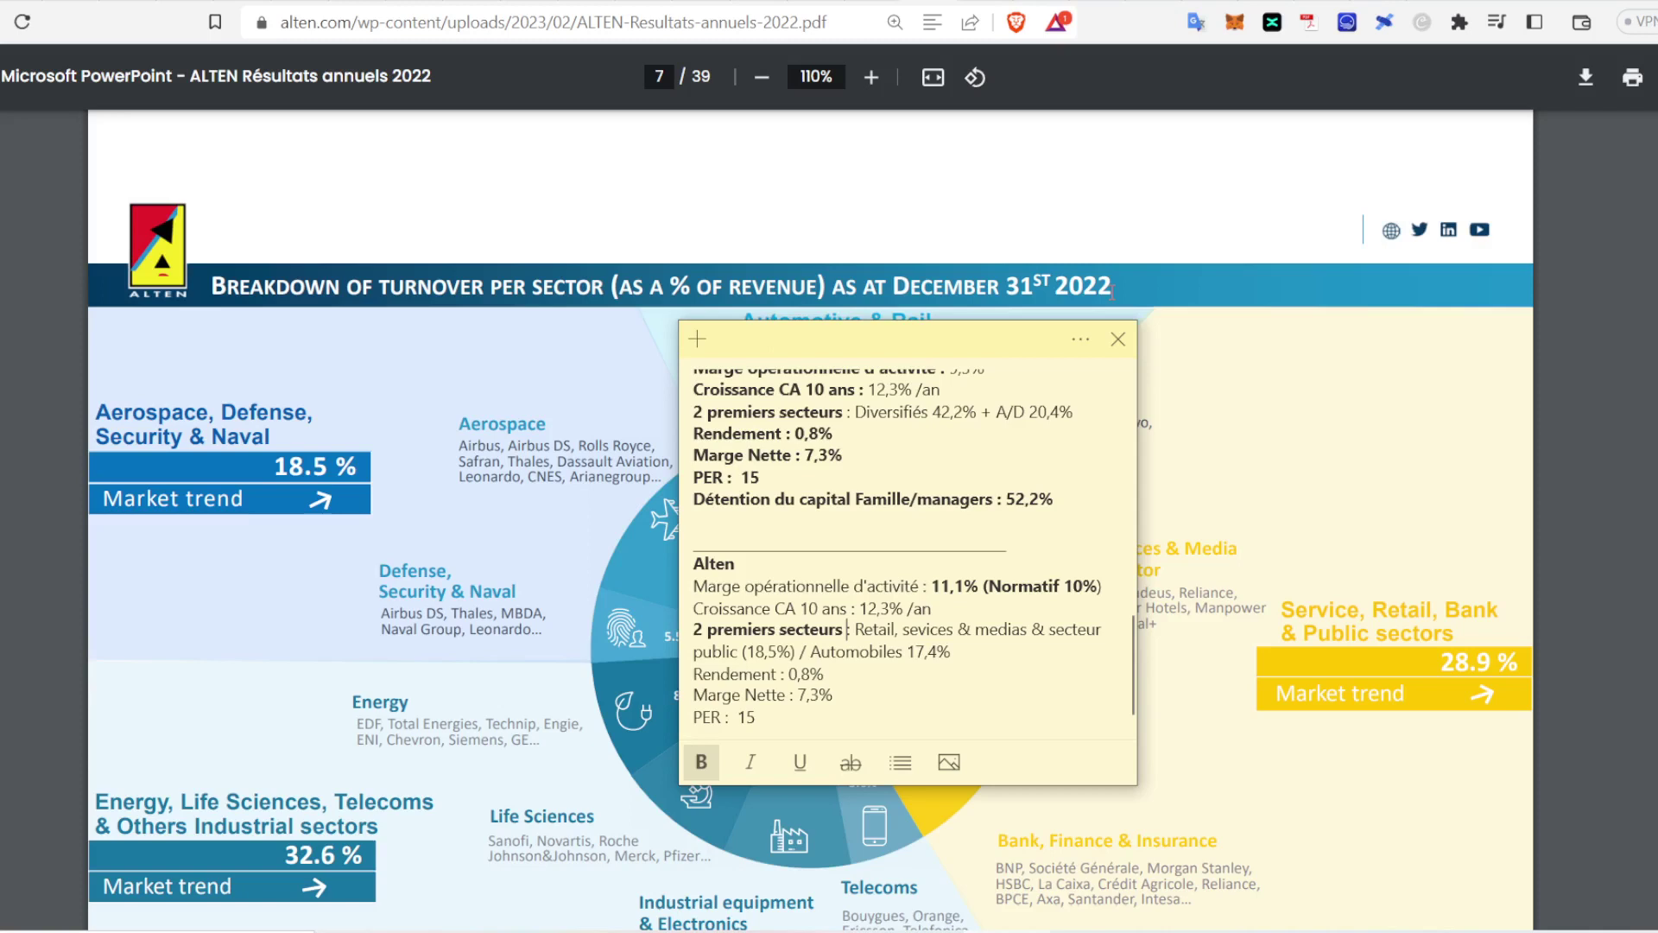
# Step: Look up the group's net result as a percentage of revenue in Alten's 2022 annual results press release
pyautogui.click(886, 694)
pyautogui.scroll(5, 617, 500)
pyautogui.click(723, 424)
pyautogui.hotkey('ctrl', 'Tab')
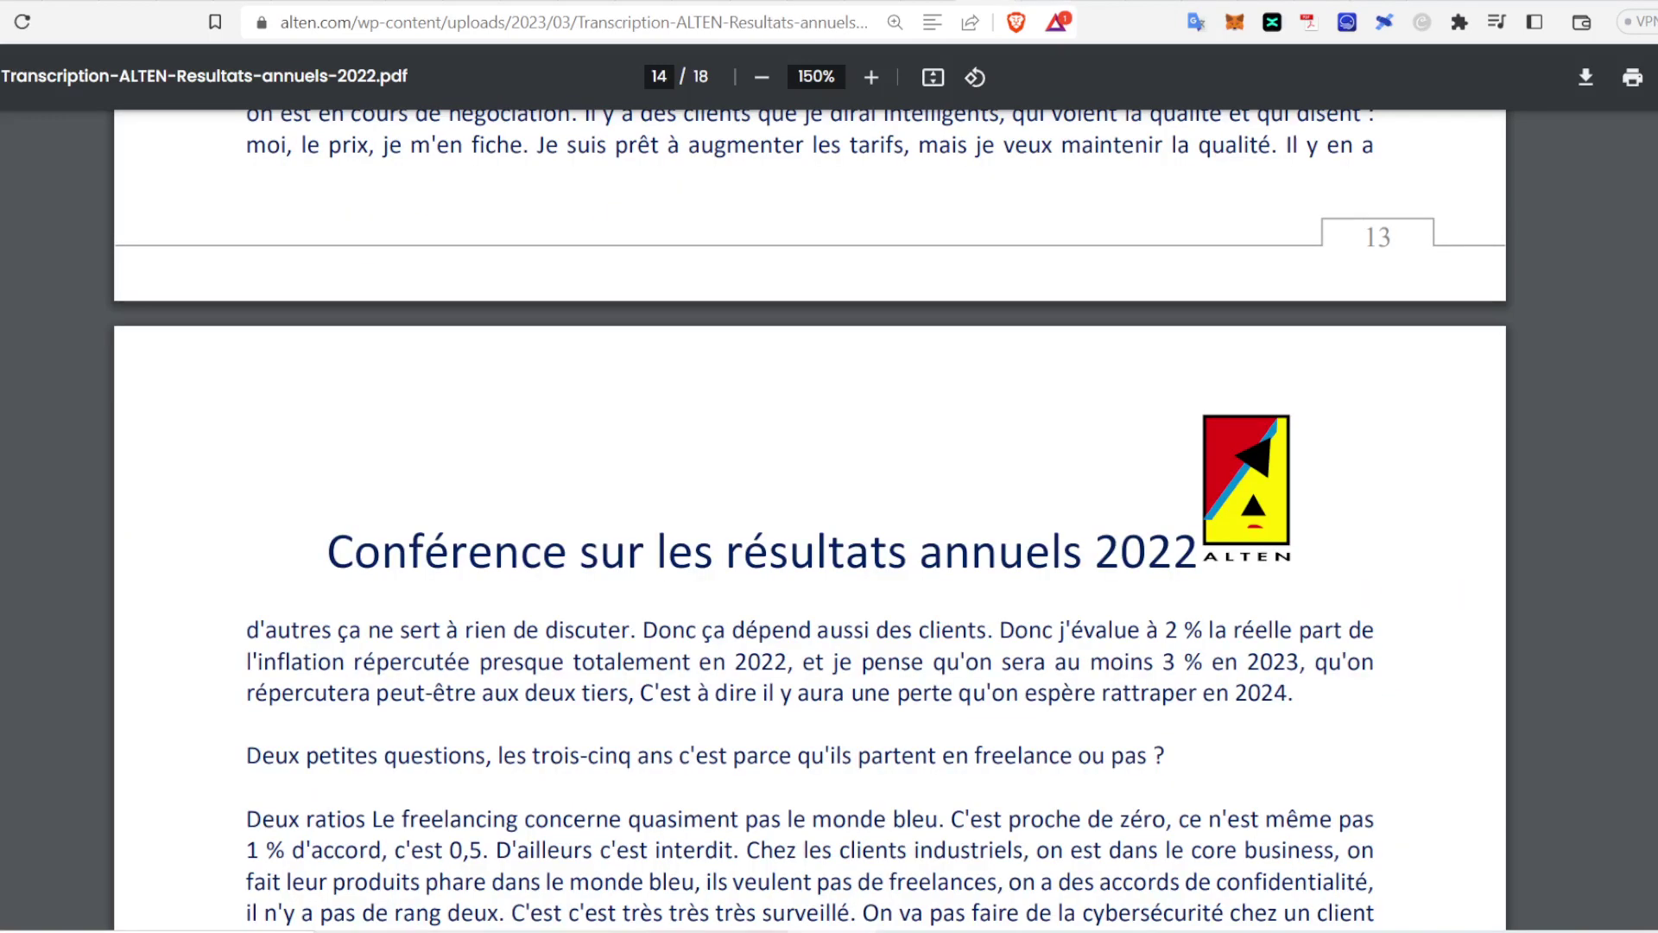
pyautogui.hotkey('ctrl', 'Tab')
pyautogui.scroll(3, 724, 425)
pyautogui.scroll(-9, 630, 524)
pyautogui.scroll(-5, 630, 524)
pyautogui.scroll(20, 671, 493)
pyautogui.scroll(3, 672, 493)
pyautogui.scroll(-5, 656, 494)
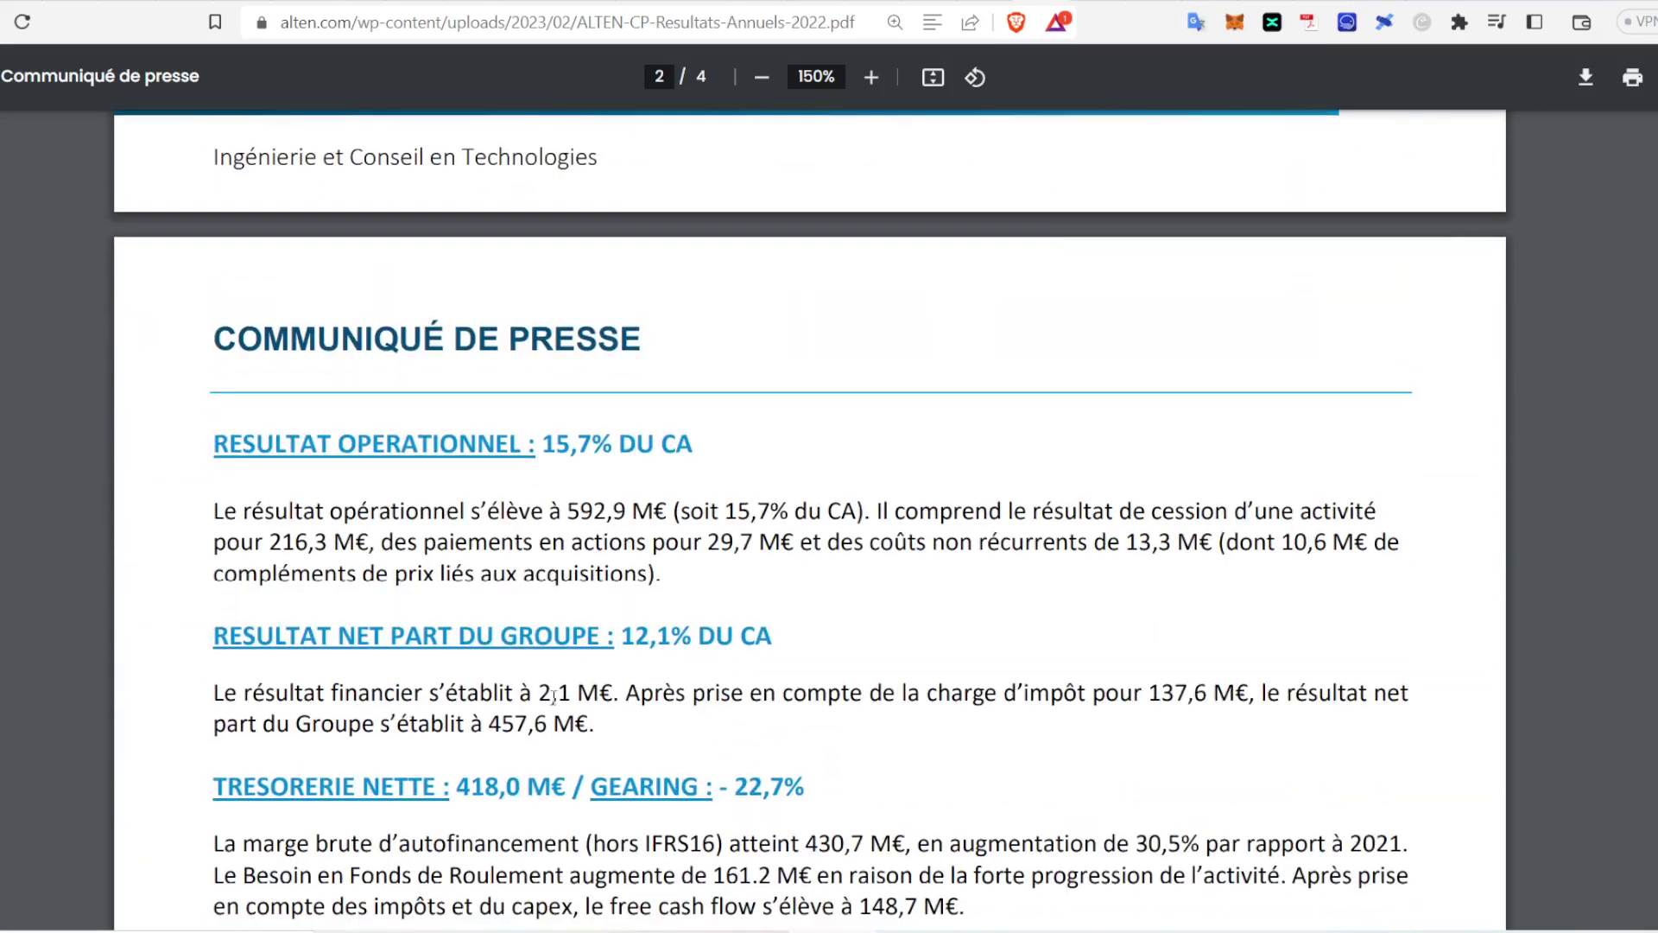
pyautogui.moveTo(634, 519); pyautogui.dragTo(780, 543)
pyautogui.click(783, 596)
# Step: Set Alten's "Marge Nette" in the sticky note to 12,1%
pyautogui.hotkey('alt', 'Tab')
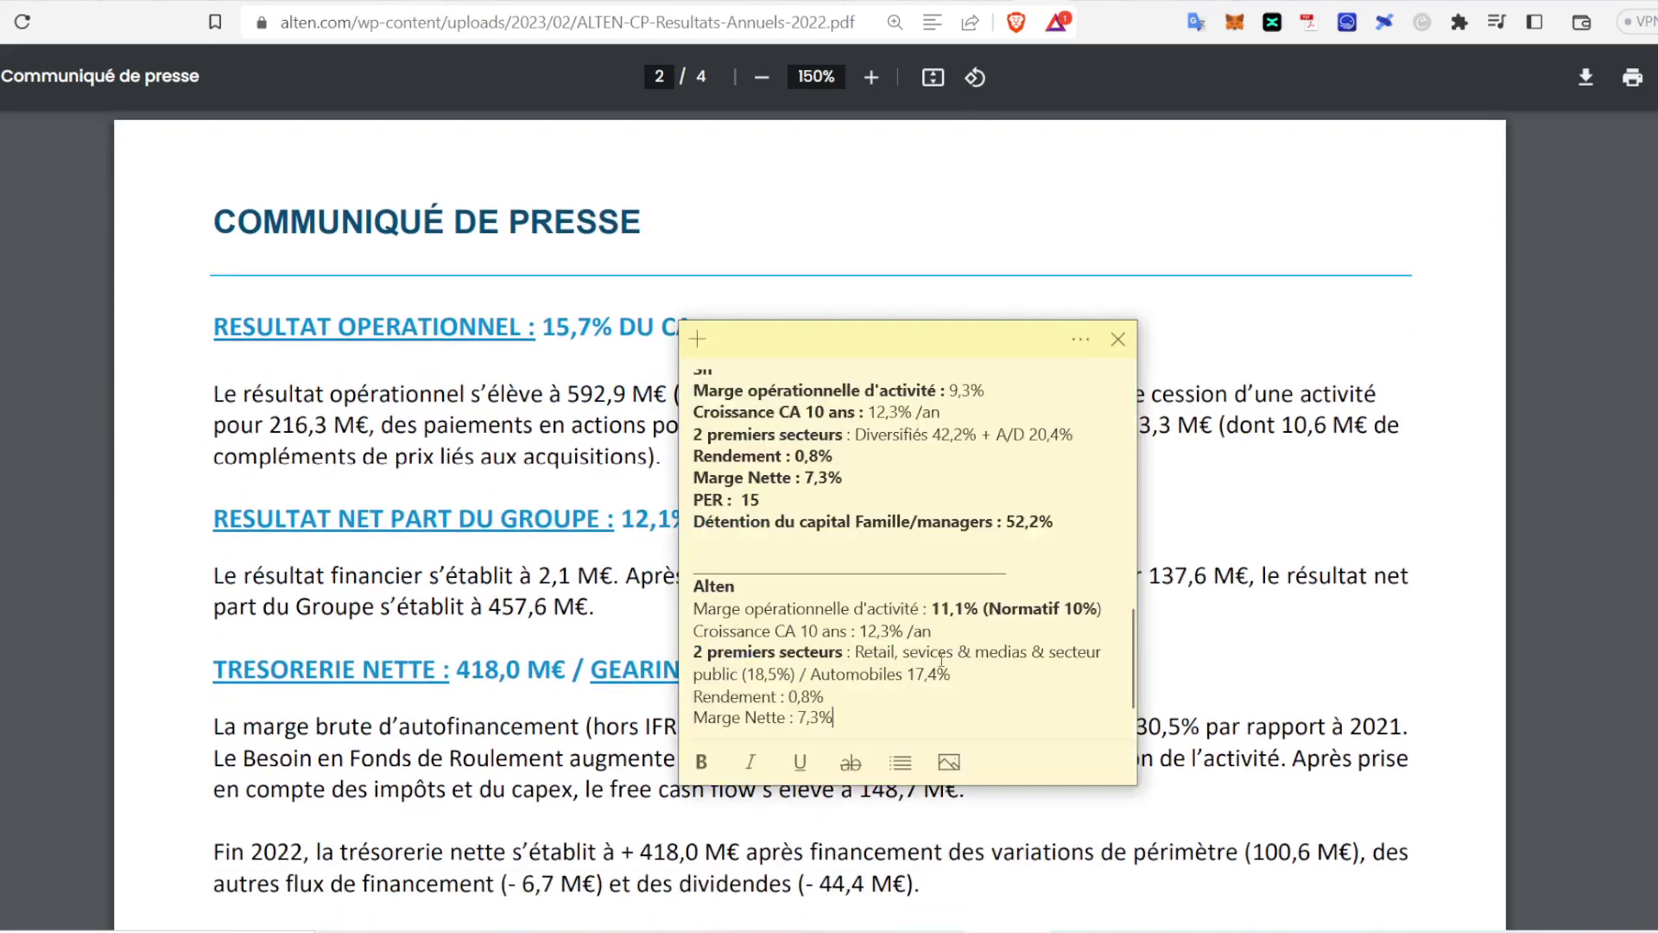
pyautogui.click(819, 717)
pyautogui.press('BackSpace')
pyautogui.press('BackSpace')
pyautogui.press('BackSpace')
pyautogui.write('12,1')
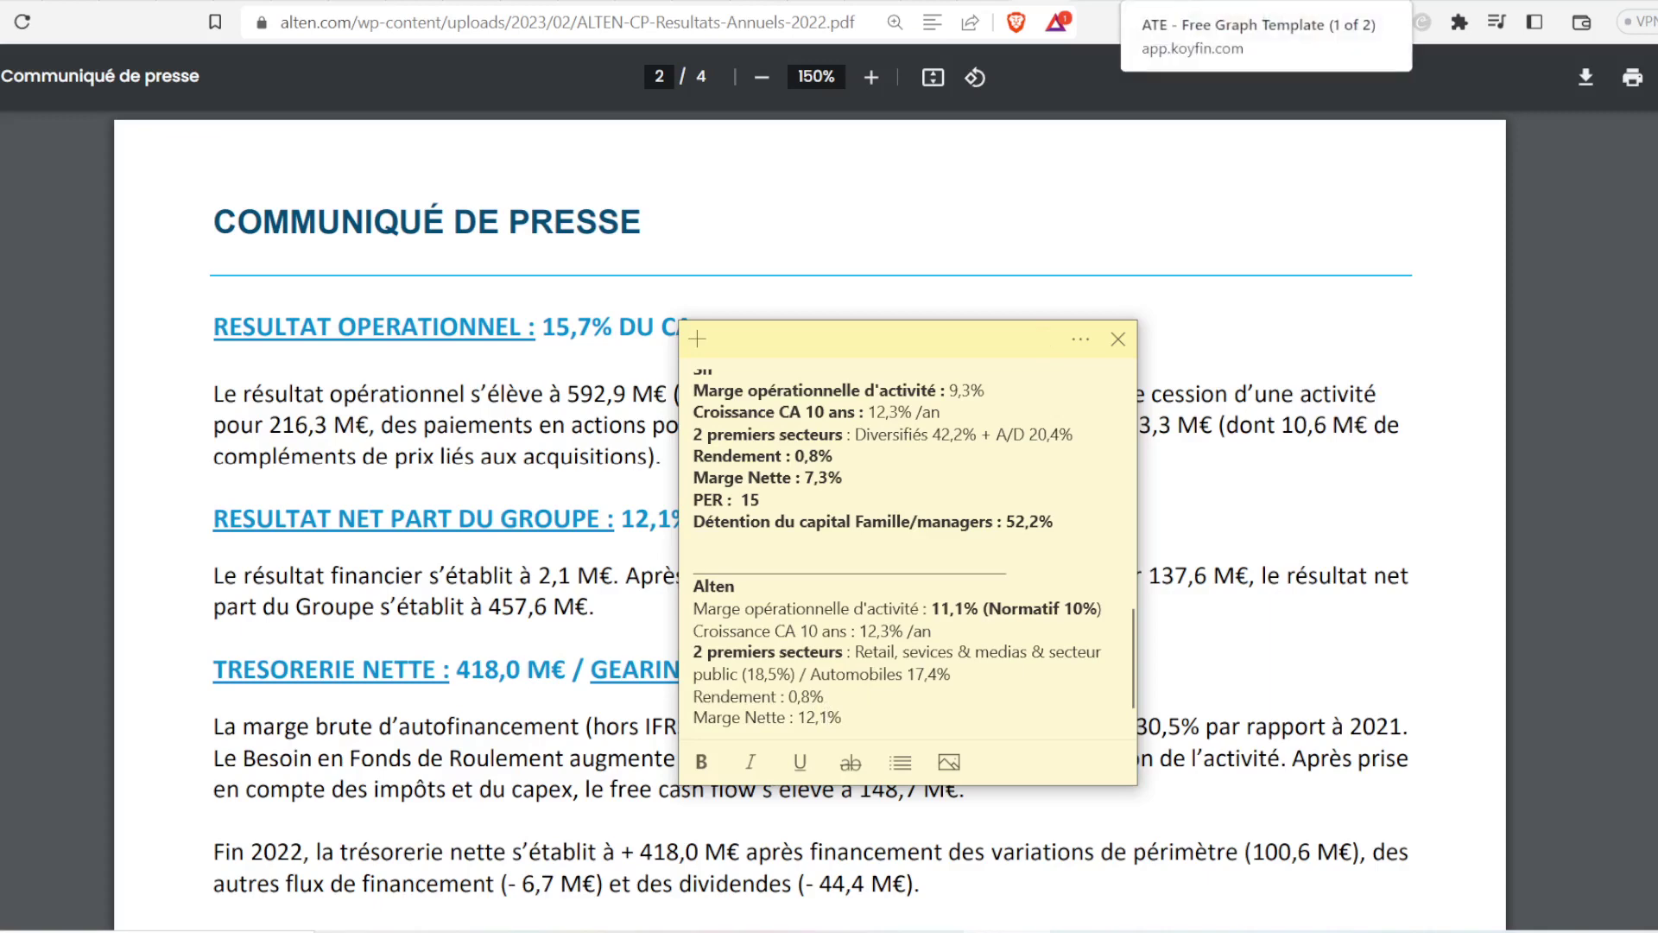
# Step: Check Alten's dividend yield on Koyfin and set "Rendement" in the note's Alten section to 0,91%
pyautogui.click(1425, 3)
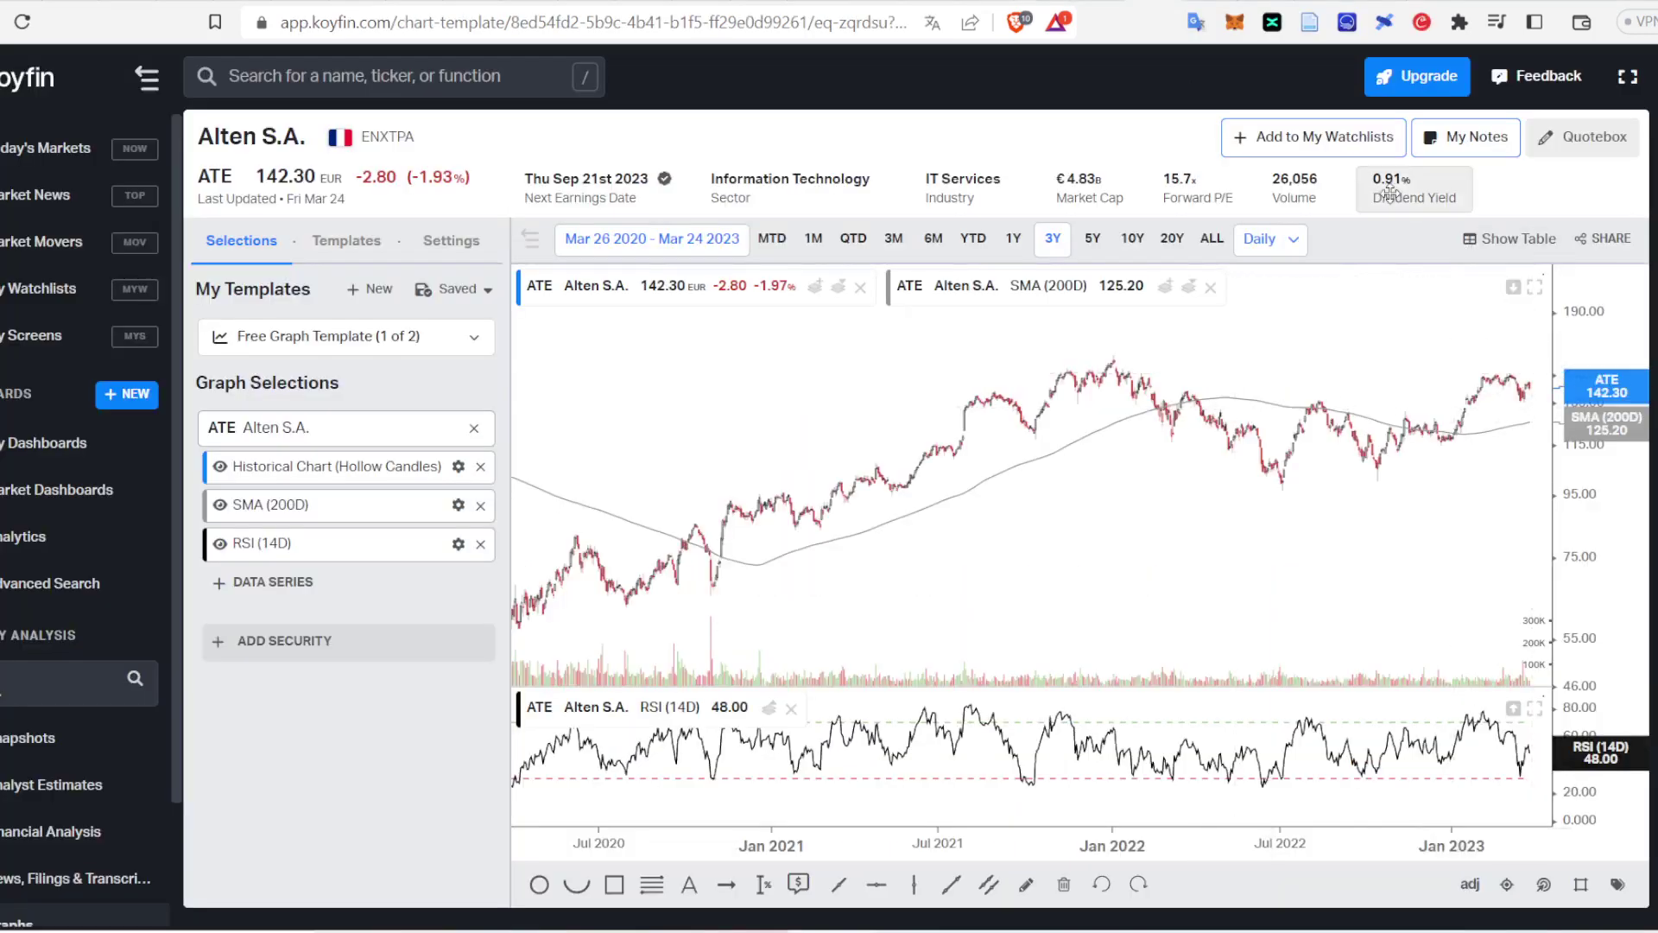
pyautogui.click(816, 931)
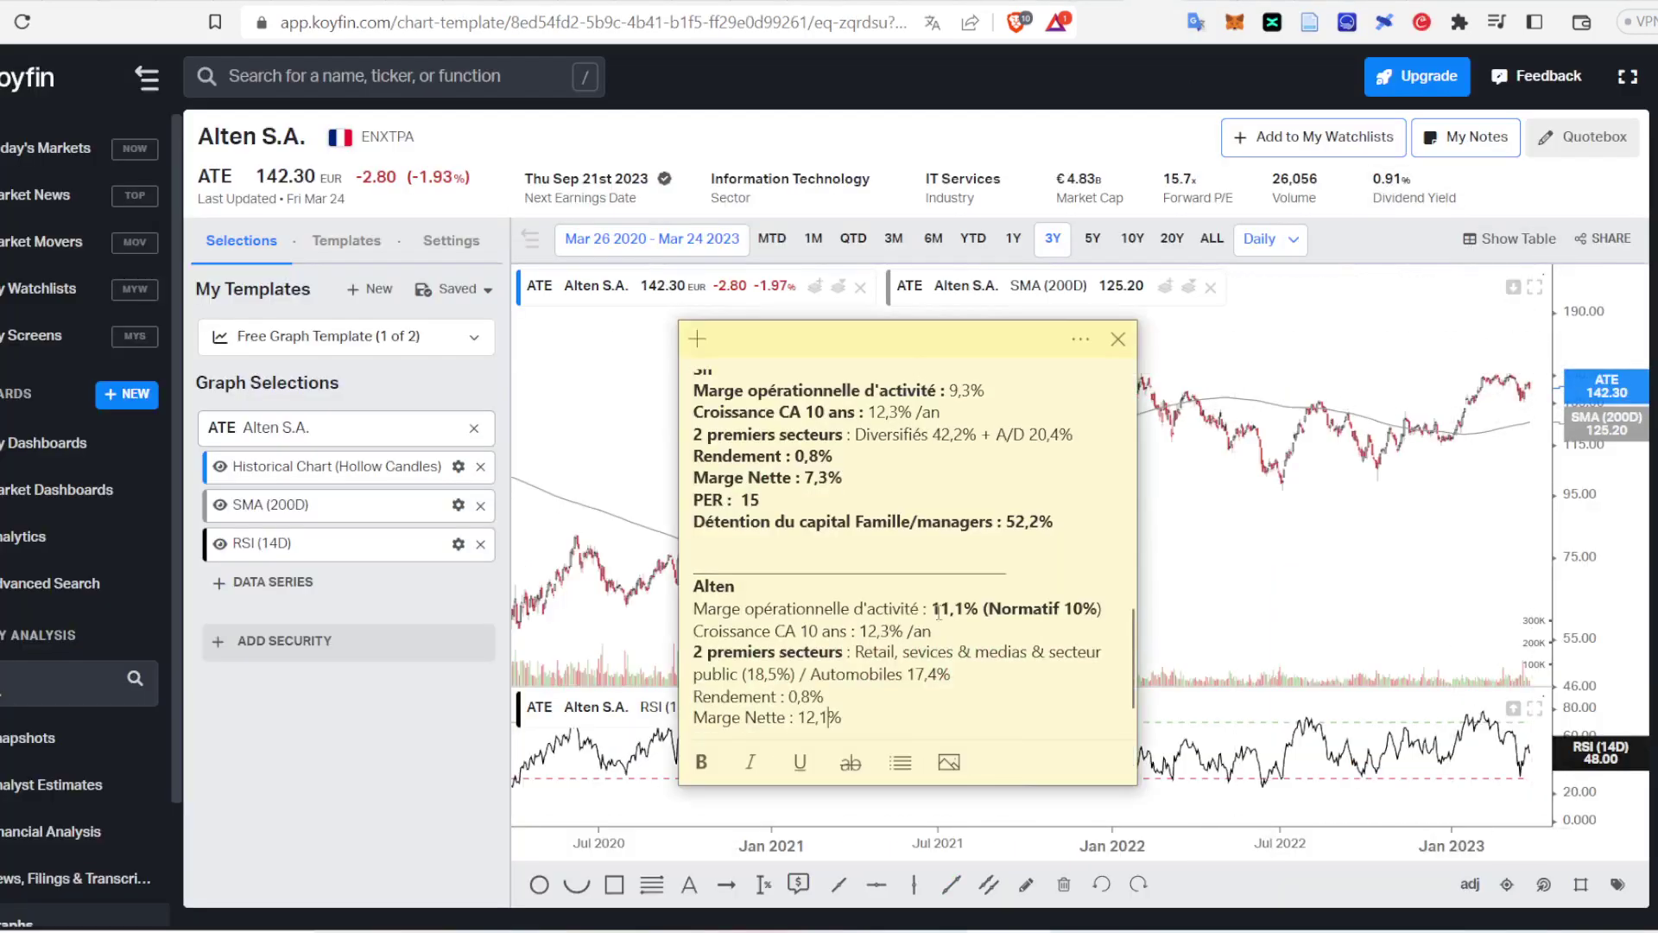
pyautogui.click(816, 697)
pyautogui.press('BackSpace')
pyautogui.write('91')
pyautogui.click(1123, 113)
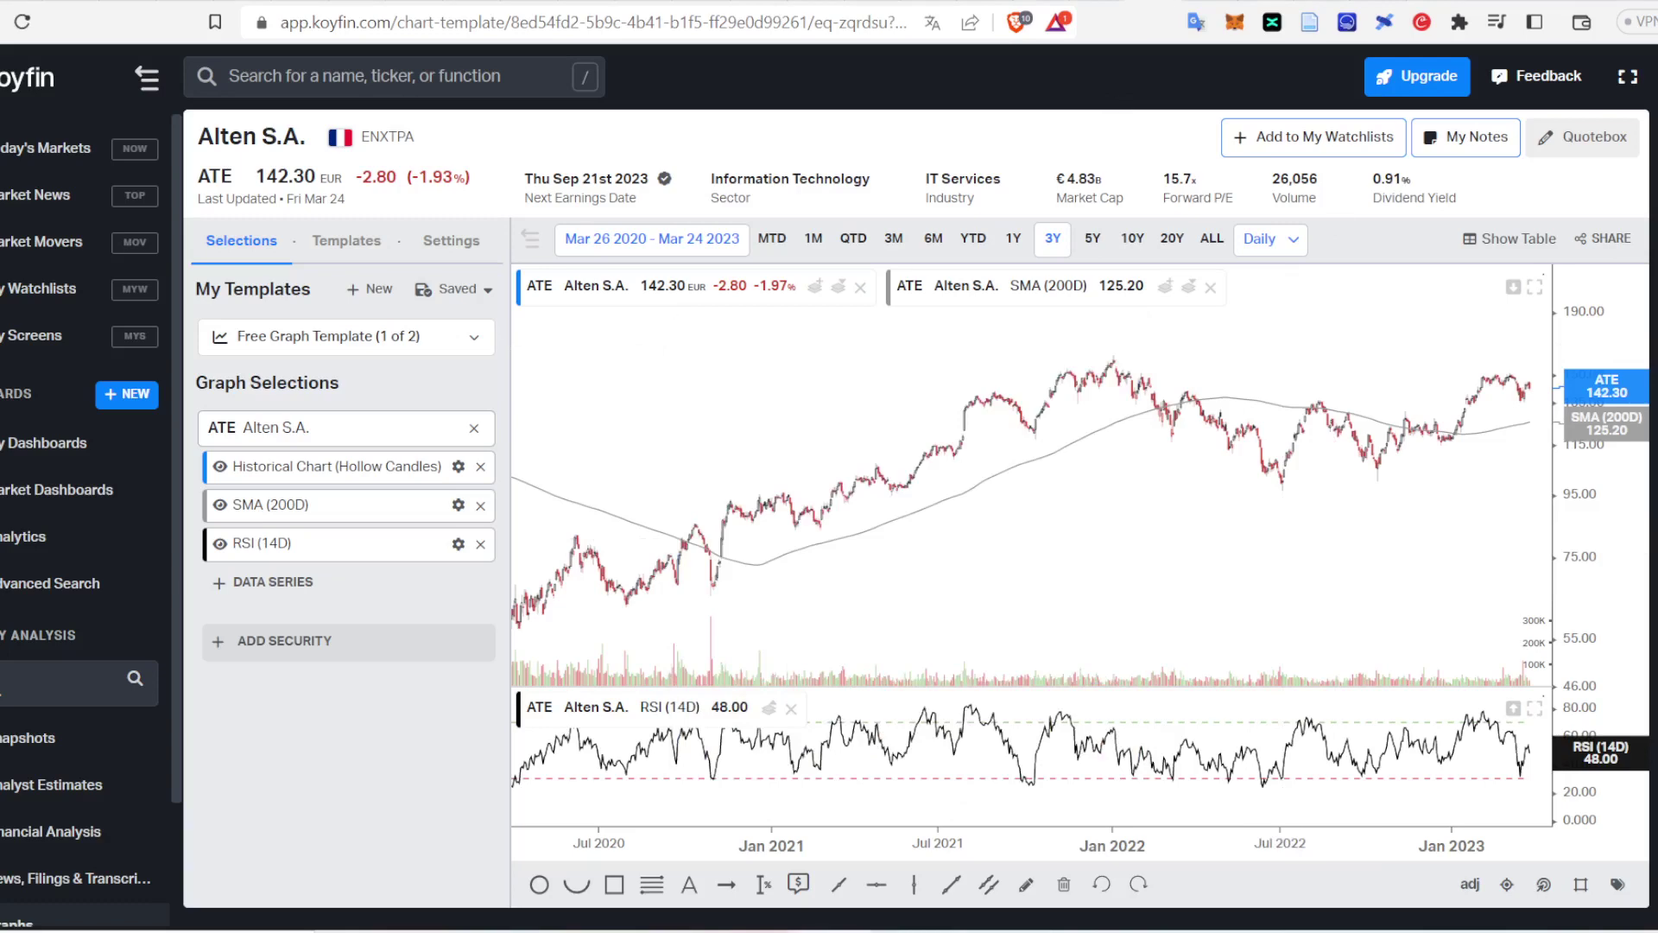
# Step: Enlarge the EuroLand ESN market review to 175% and compare Alten's share price and capitalisation with its Bourse Direct quote
pyautogui.hotkey('ctrl', 'Tab')
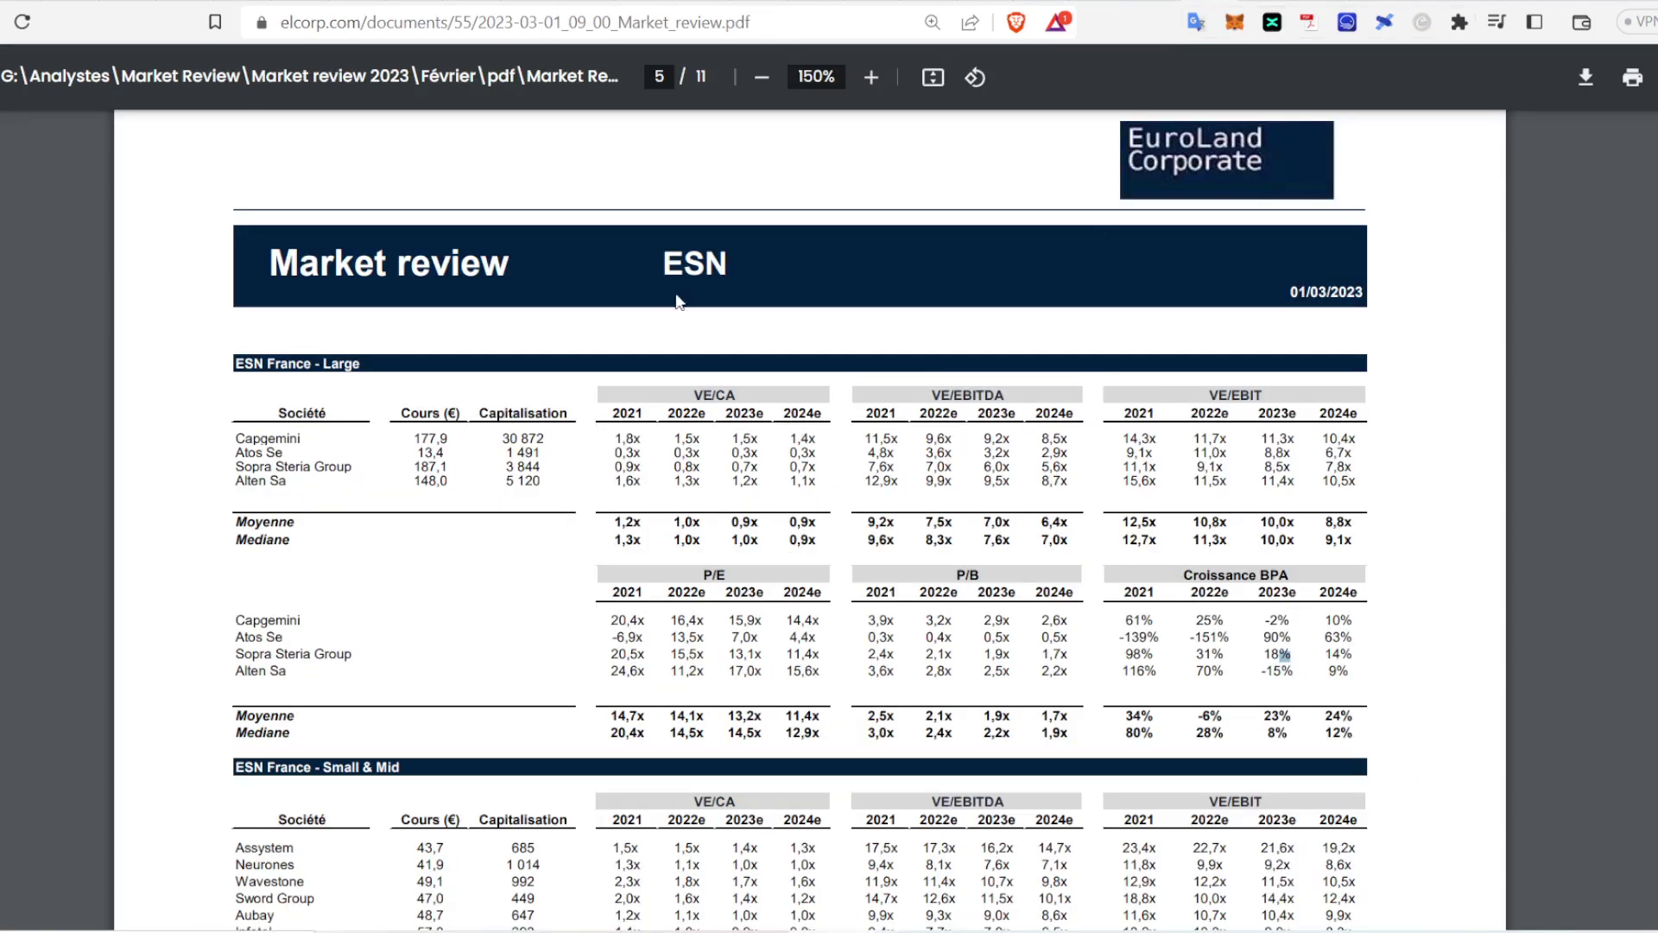
pyautogui.click(871, 77)
pyautogui.scroll(1, 616, 409)
pyautogui.moveTo(139, 420); pyautogui.dragTo(503, 426)
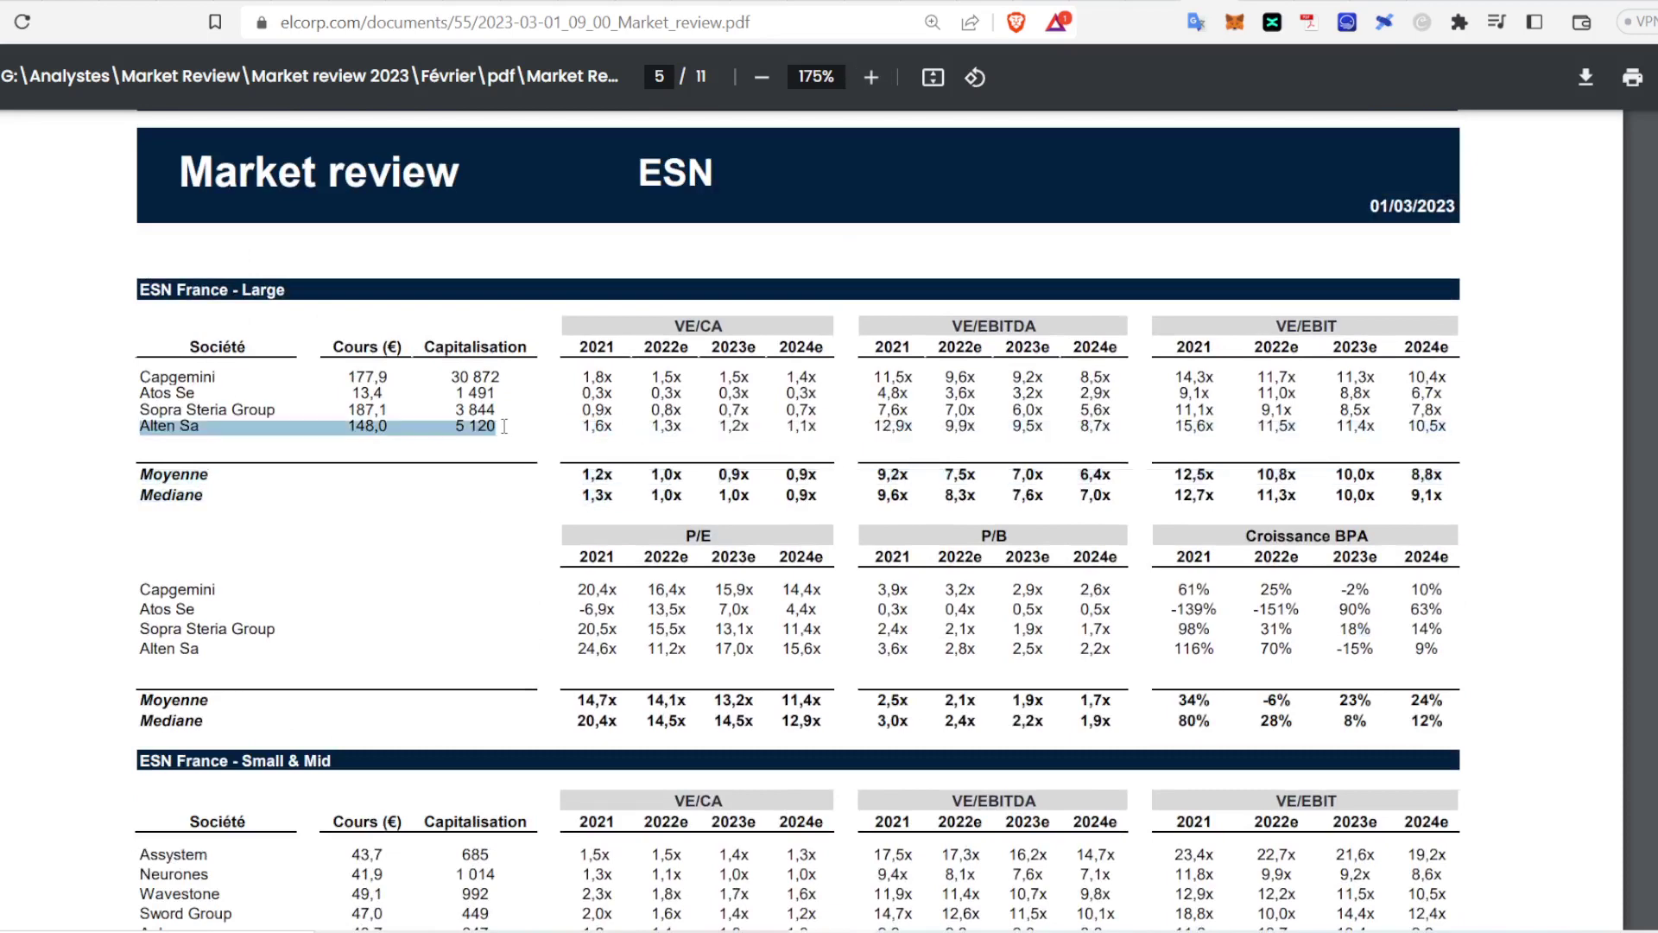
pyautogui.hotkey('ctrl', 'Tab')
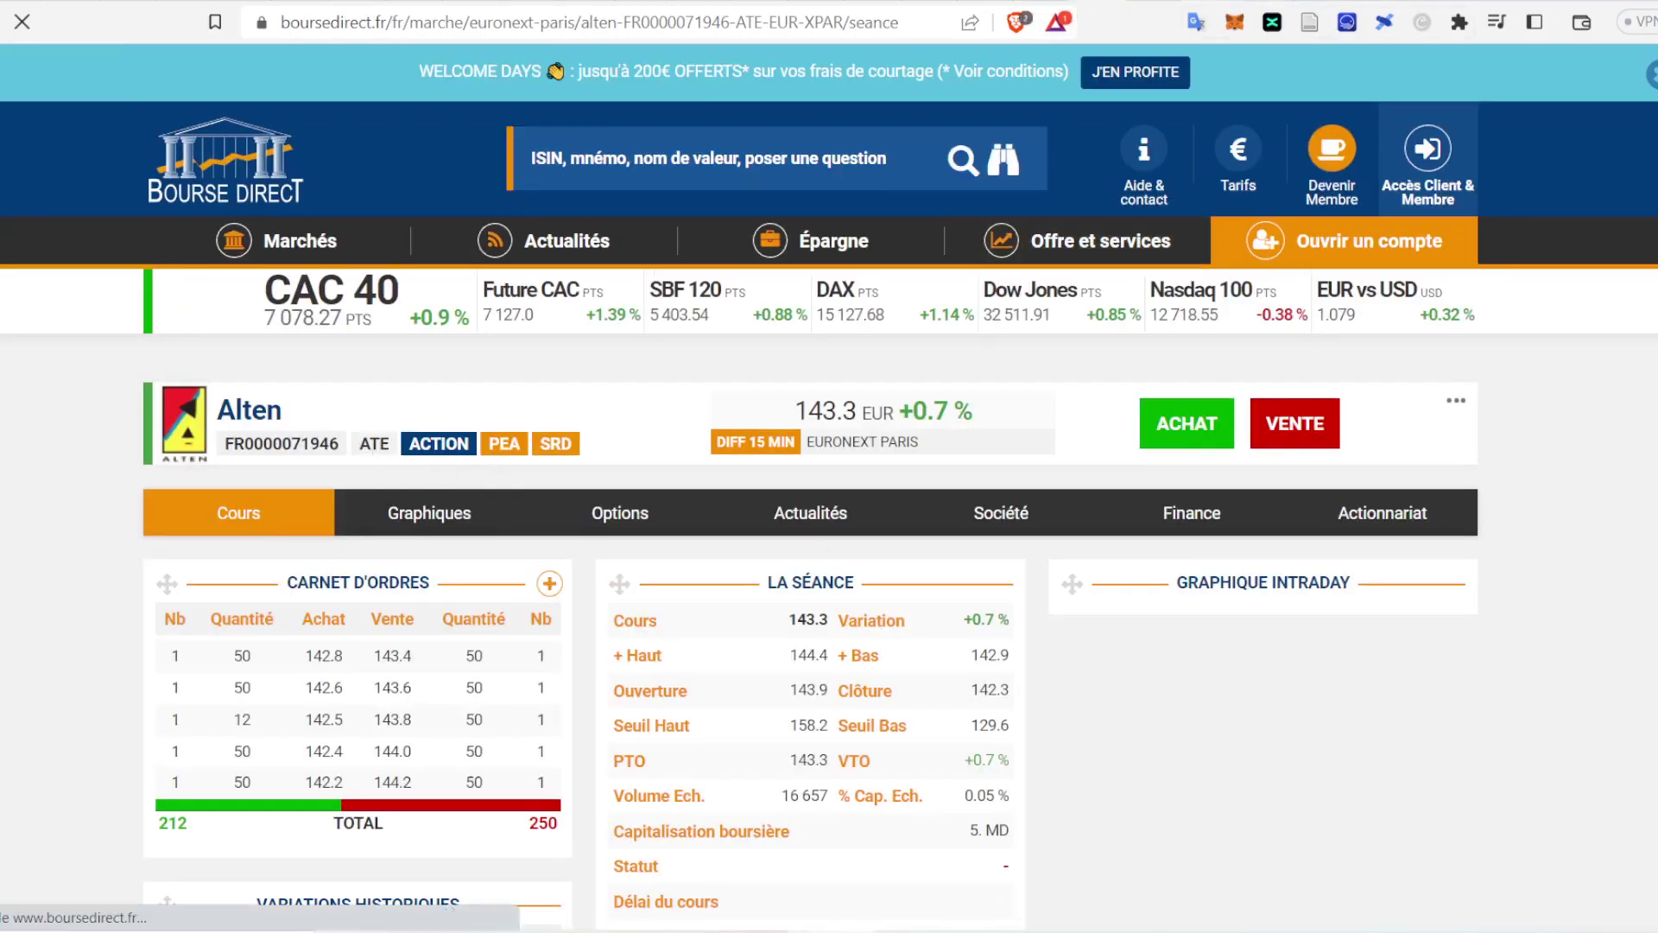
pyautogui.hotkey('ctrl', 'Tab')
pyautogui.hotkey('ctrl', 'Tab')
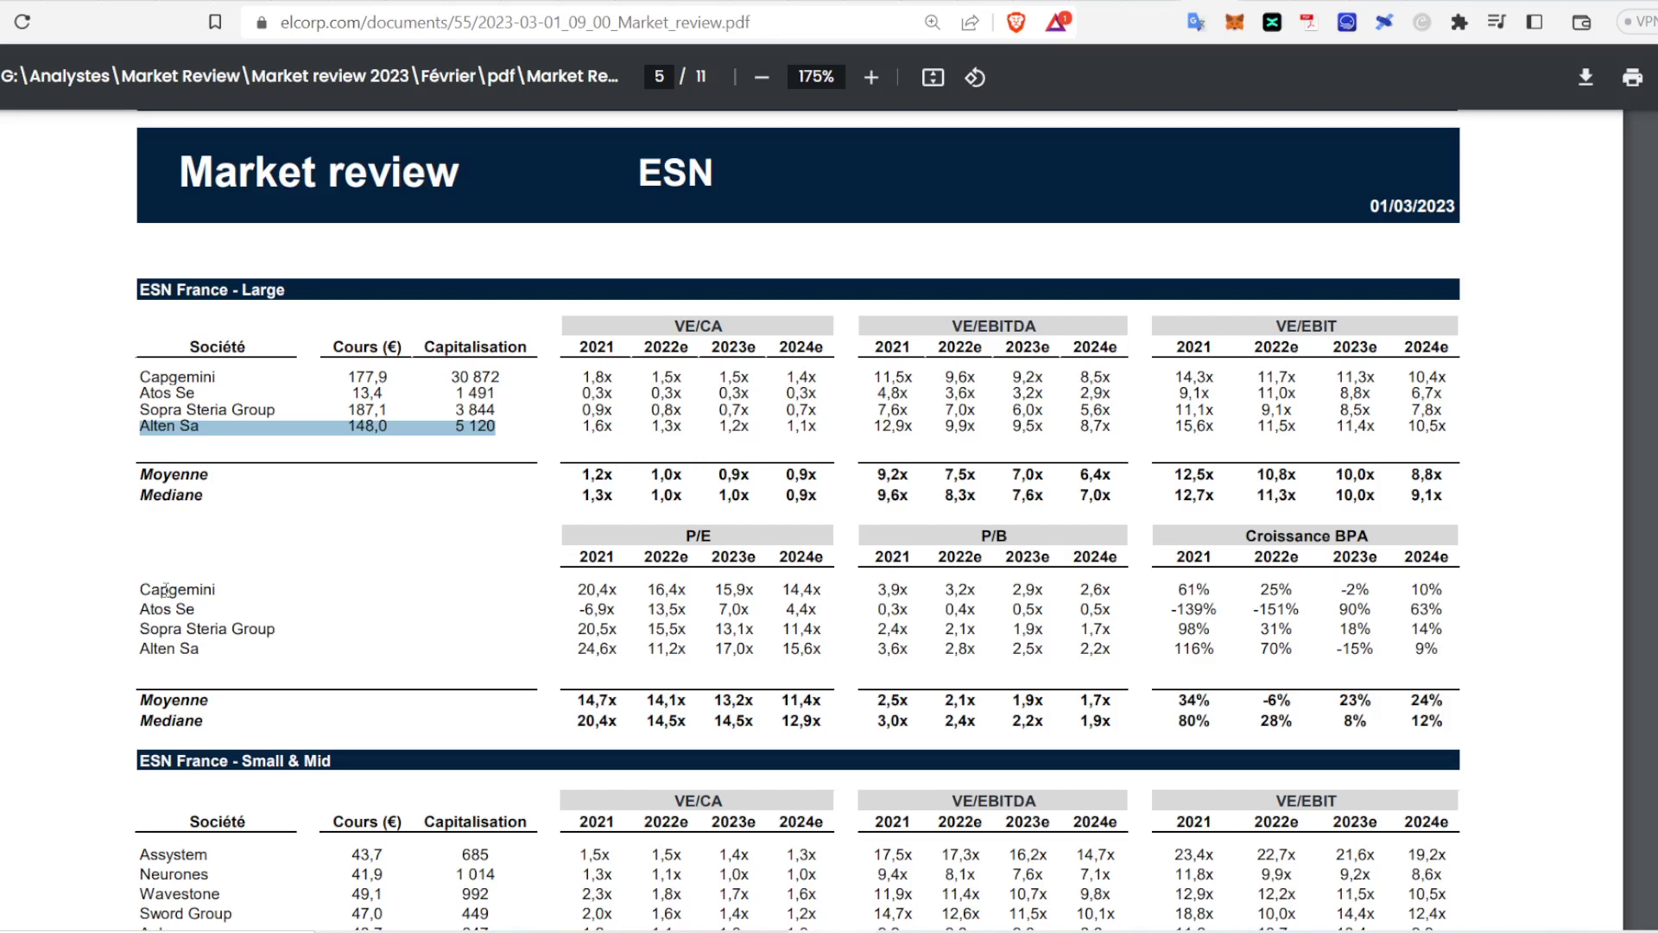
# Step: Examine Alten's VE/EBIT multiples against the average and median of the large French ESN companies
pyautogui.click(182, 451)
pyautogui.moveTo(153, 427); pyautogui.dragTo(1440, 442)
pyautogui.click(1244, 432)
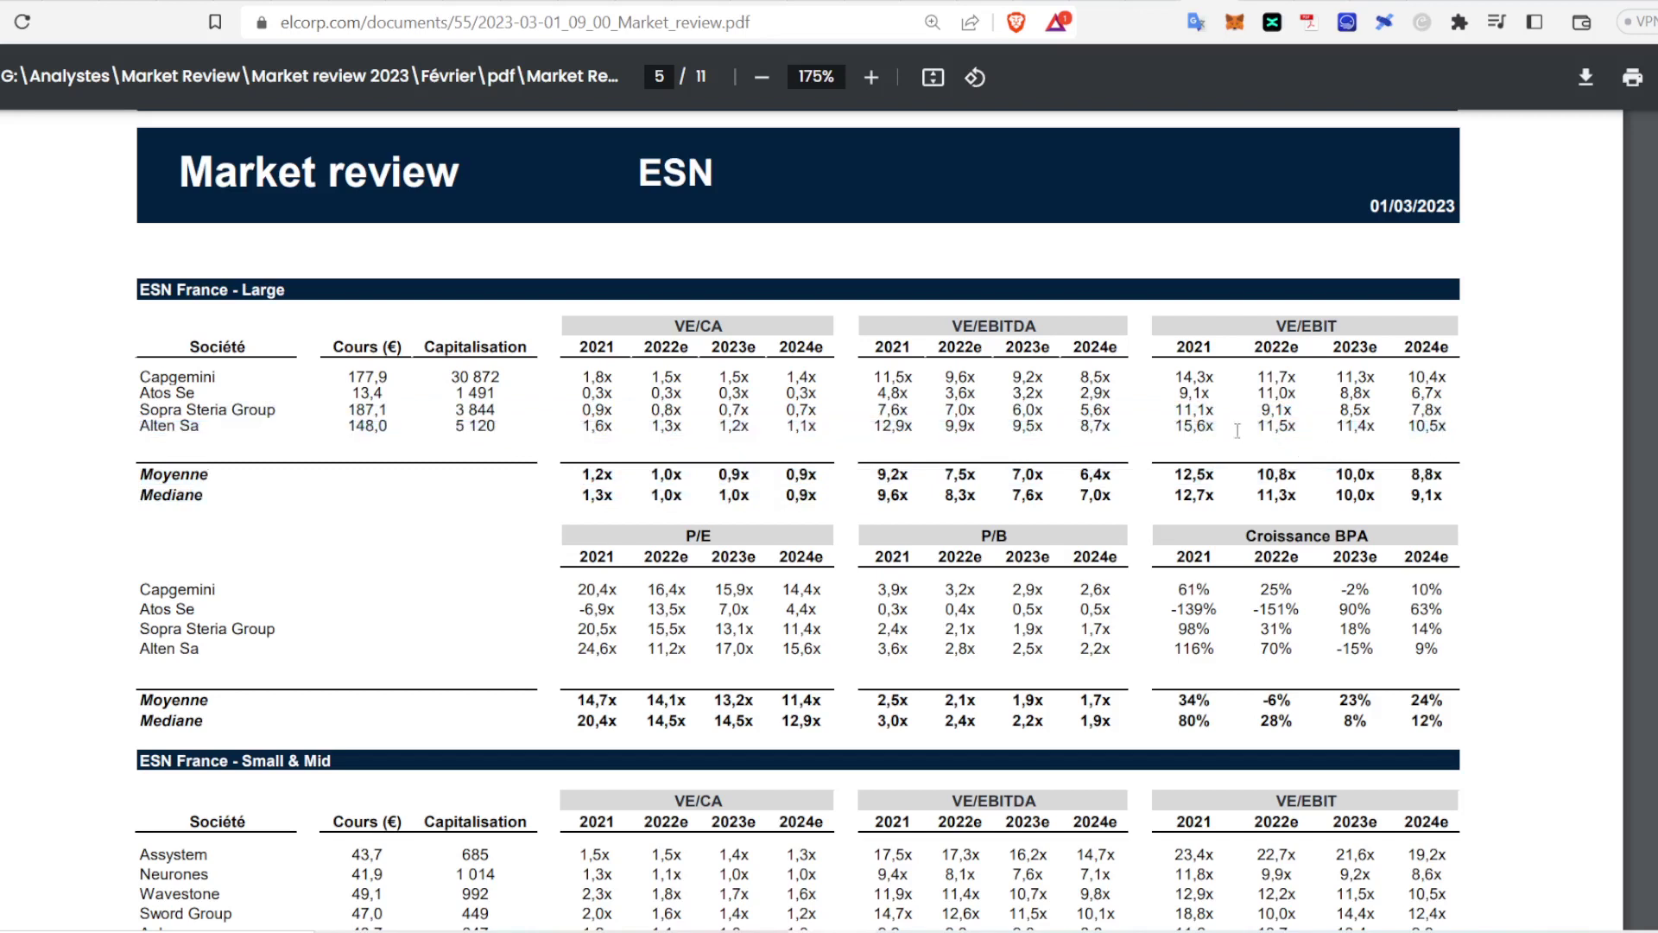
pyautogui.moveTo(1176, 427); pyautogui.dragTo(1423, 442)
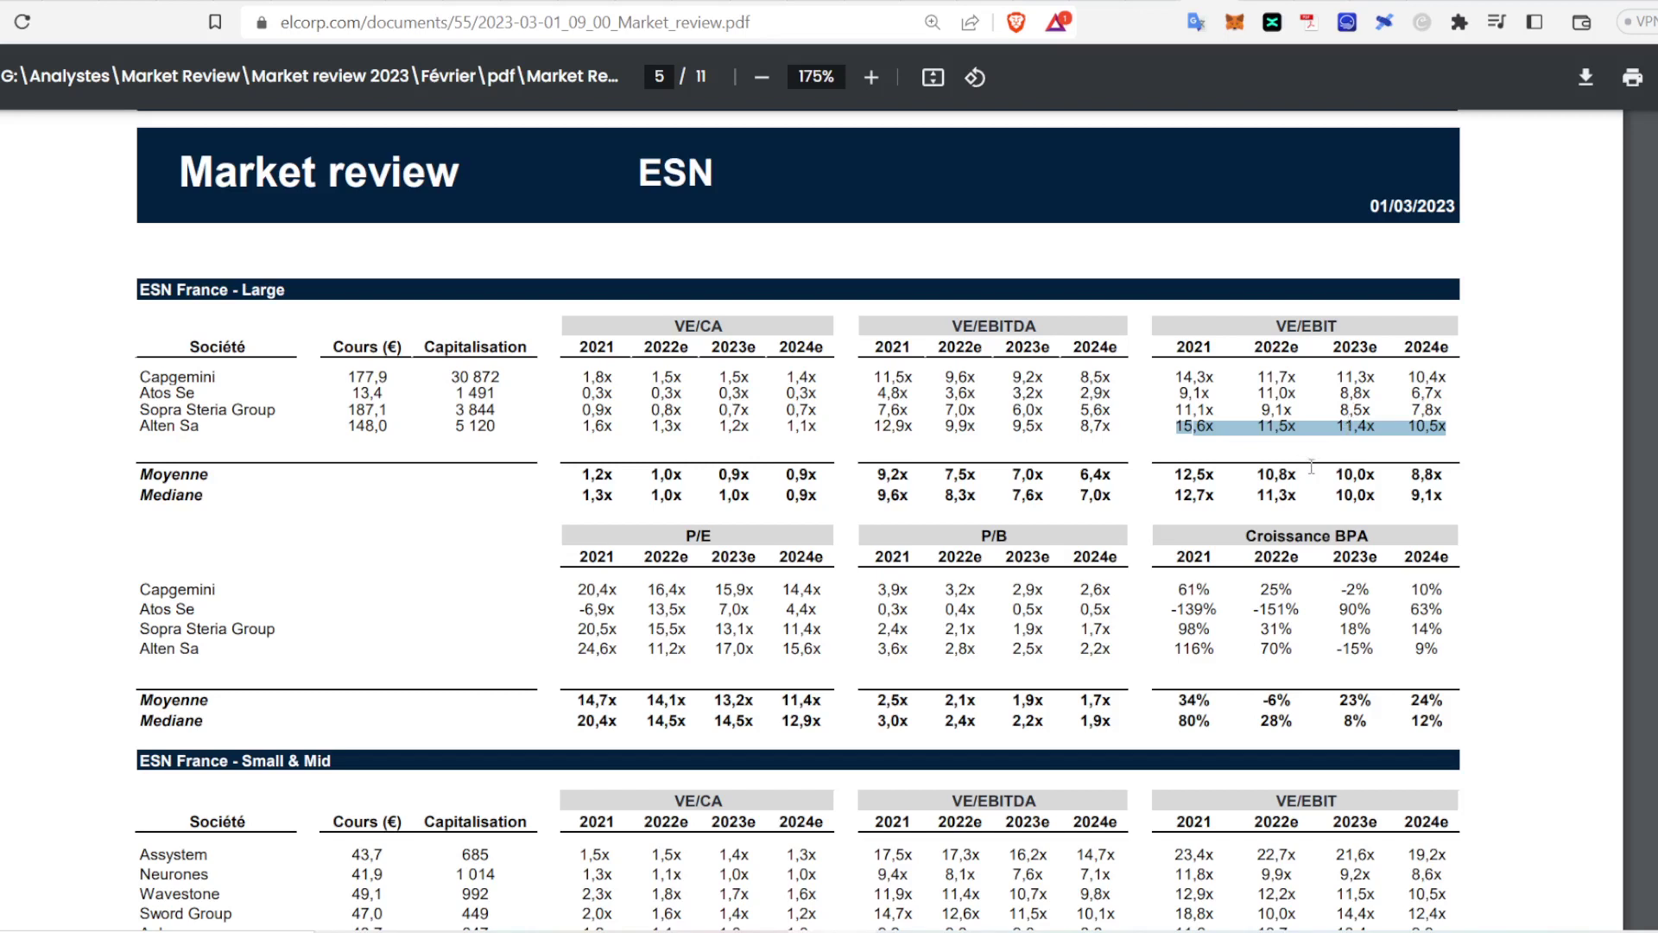
pyautogui.moveTo(1334, 474); pyautogui.dragTo(1382, 500)
pyautogui.click(1353, 522)
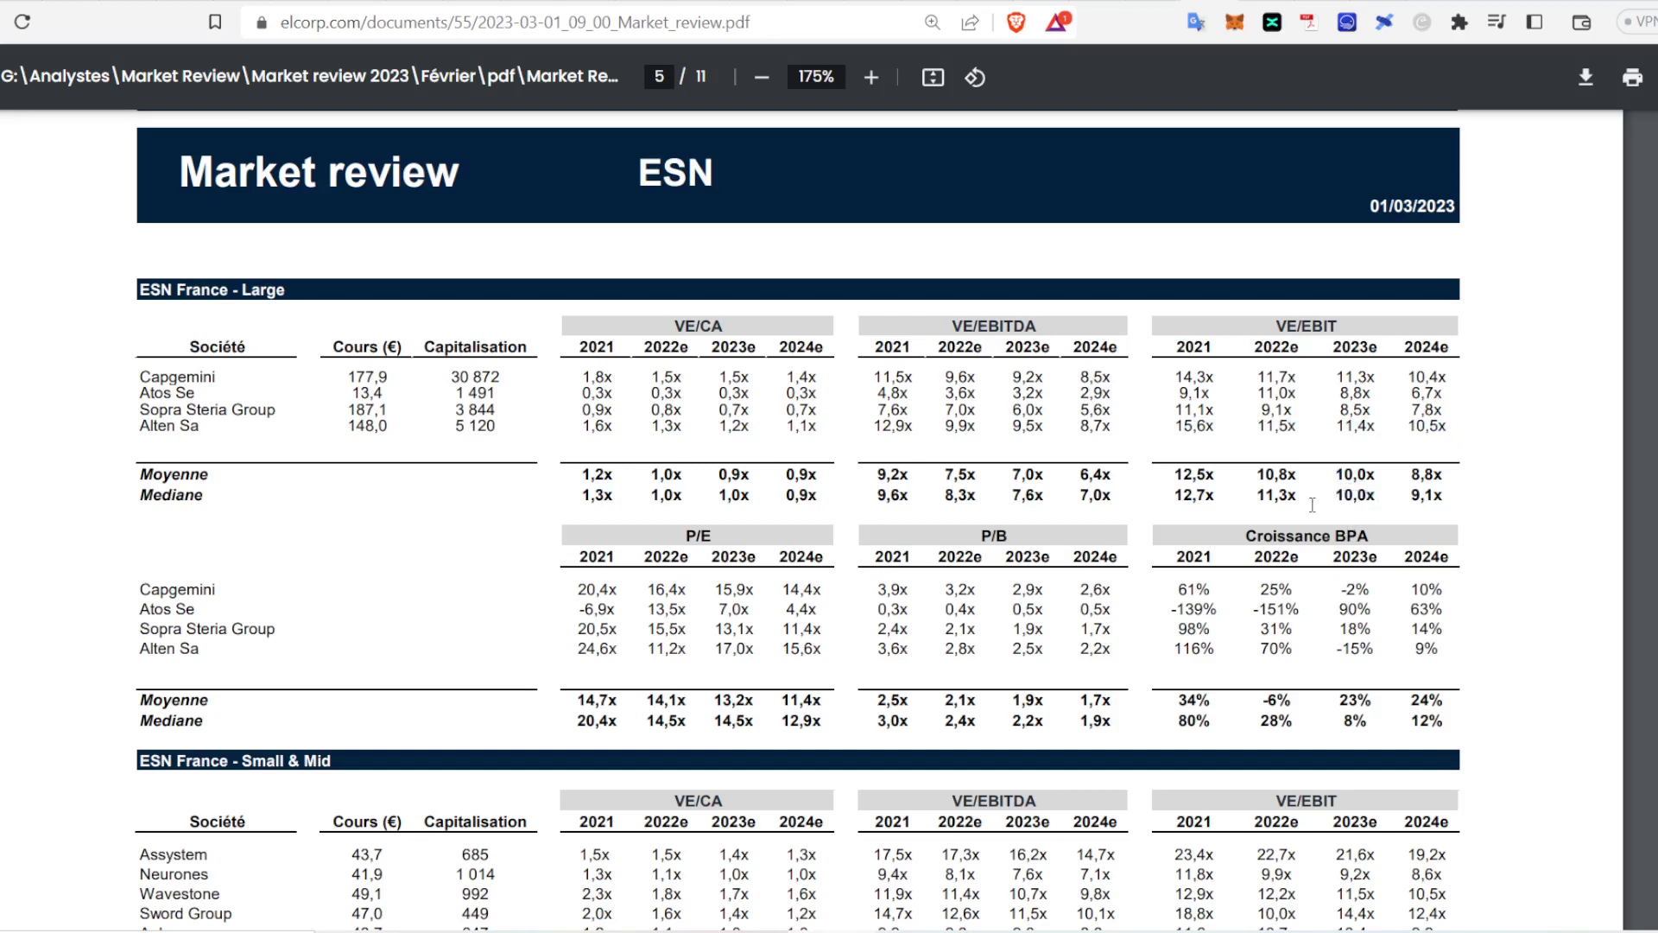
# Step: Examine Alten's P/E and BPA growth estimates in the large French ESN table
pyautogui.scroll(-2, 1246, 483)
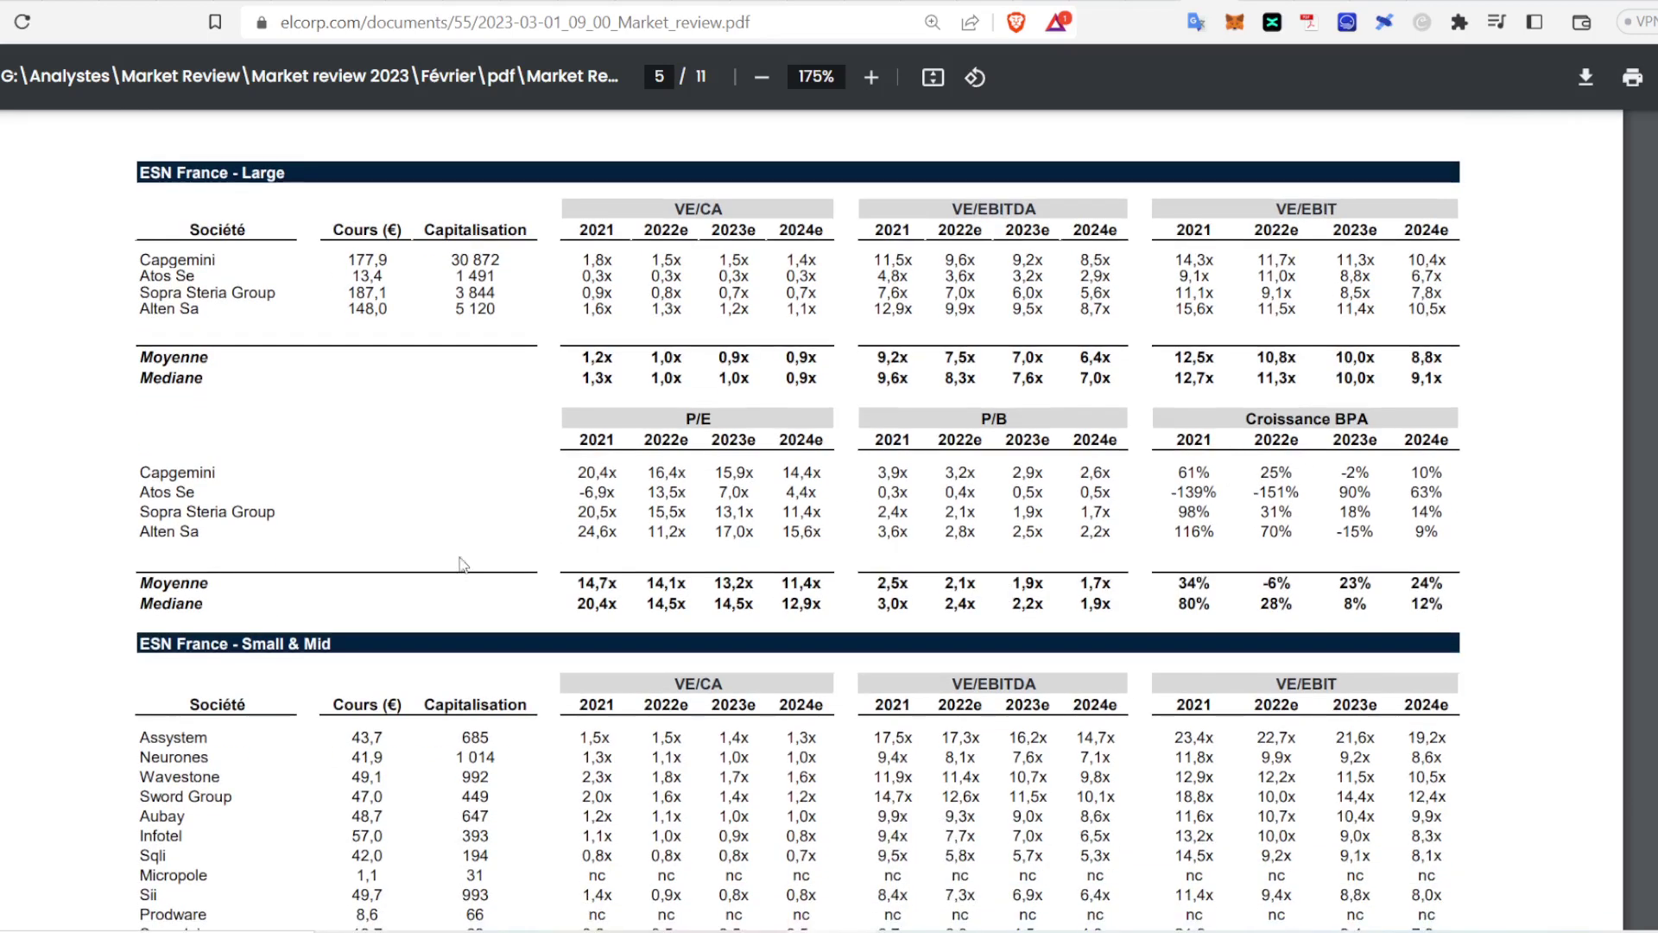
pyautogui.moveTo(716, 472); pyautogui.dragTo(750, 536)
pyautogui.click(750, 537)
pyautogui.moveTo(714, 528); pyautogui.dragTo(750, 533)
pyautogui.click(754, 610)
pyautogui.moveTo(1278, 530); pyautogui.dragTo(1380, 538)
# Step: Review the Total ESN averages, medians and YTD performance chart on page 6, and return to the large ESN table
pyautogui.scroll(-12, 1325, 615)
pyautogui.scroll(-5, 1278, 663)
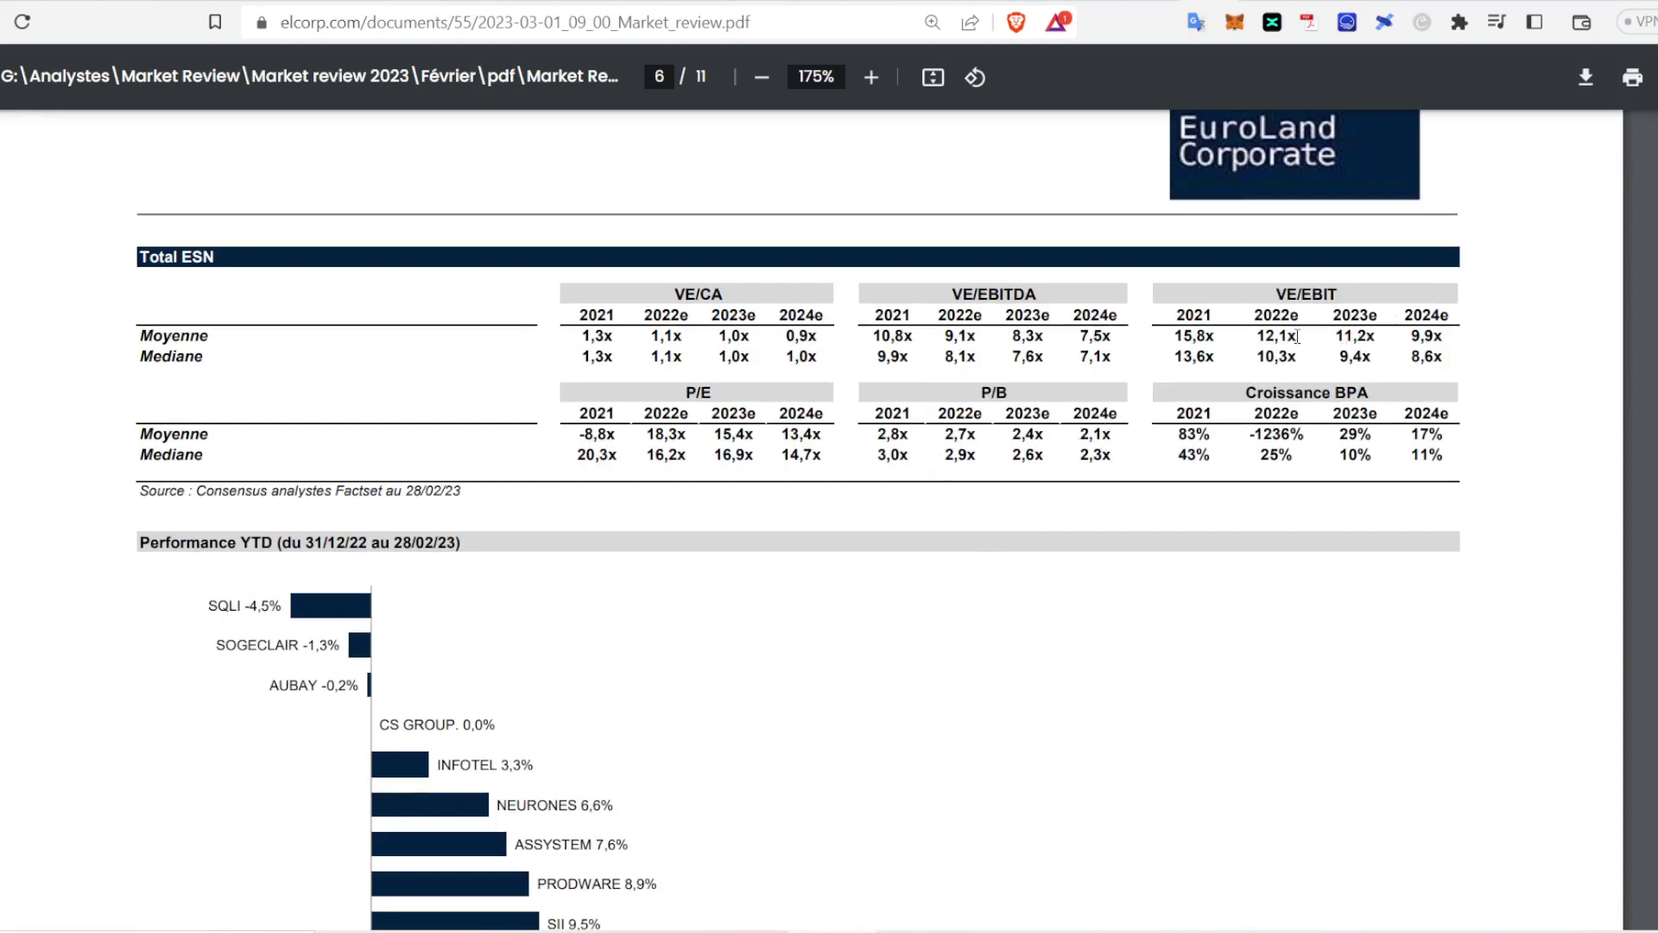
pyautogui.moveTo(1336, 336); pyautogui.dragTo(1374, 356)
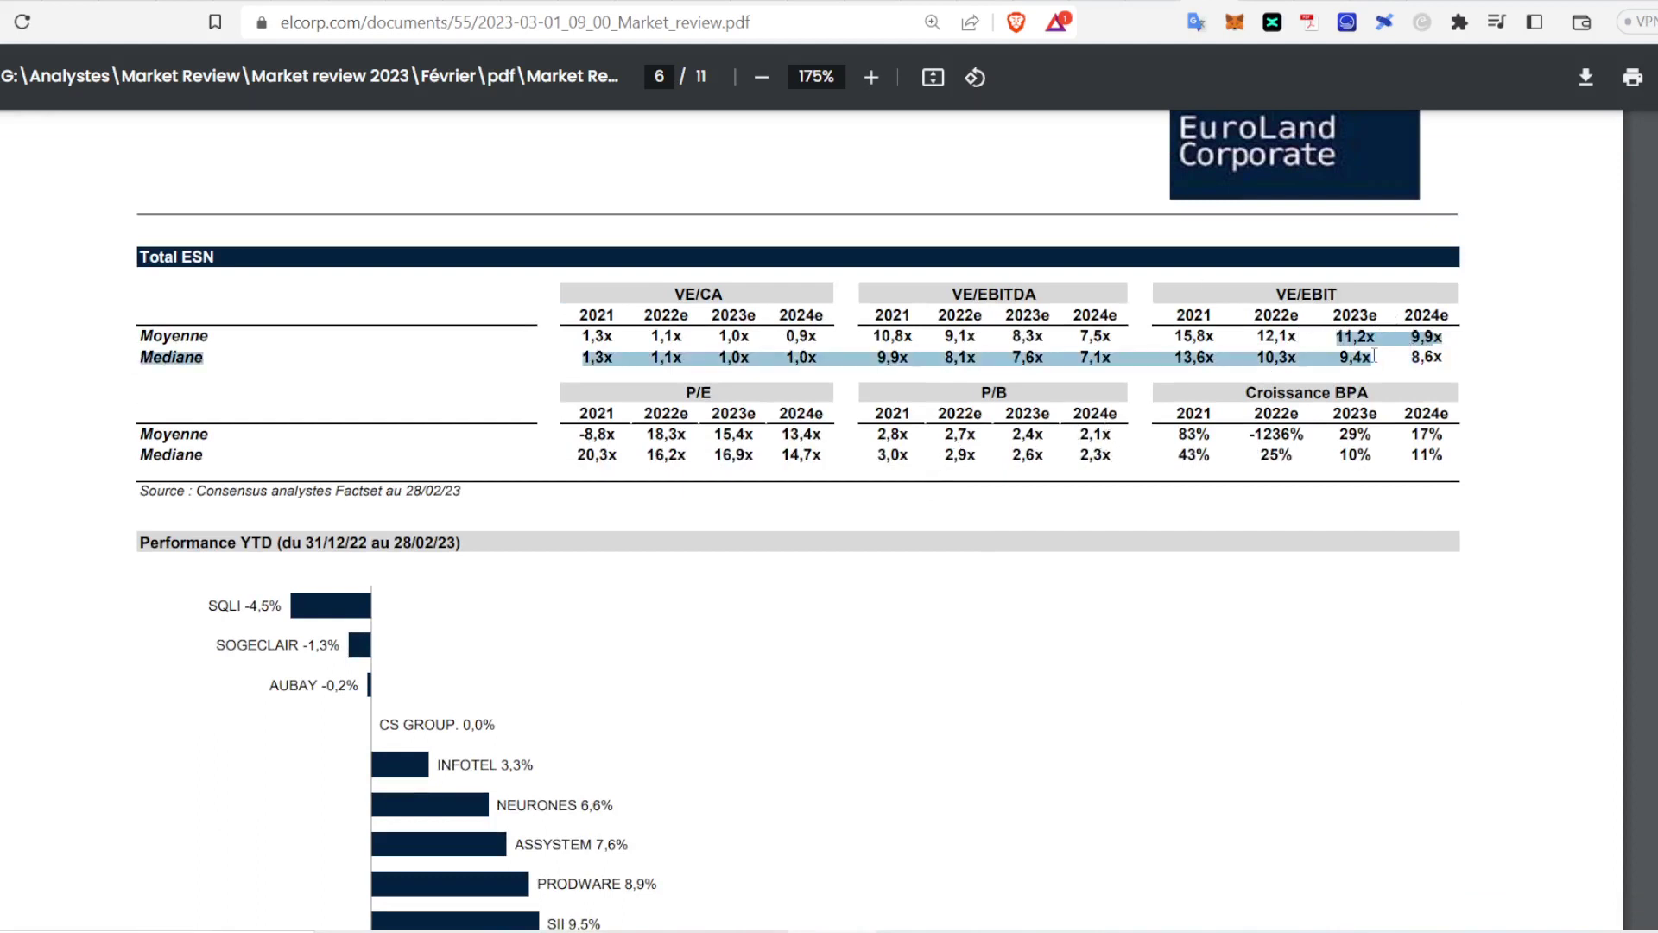
pyautogui.click(1373, 355)
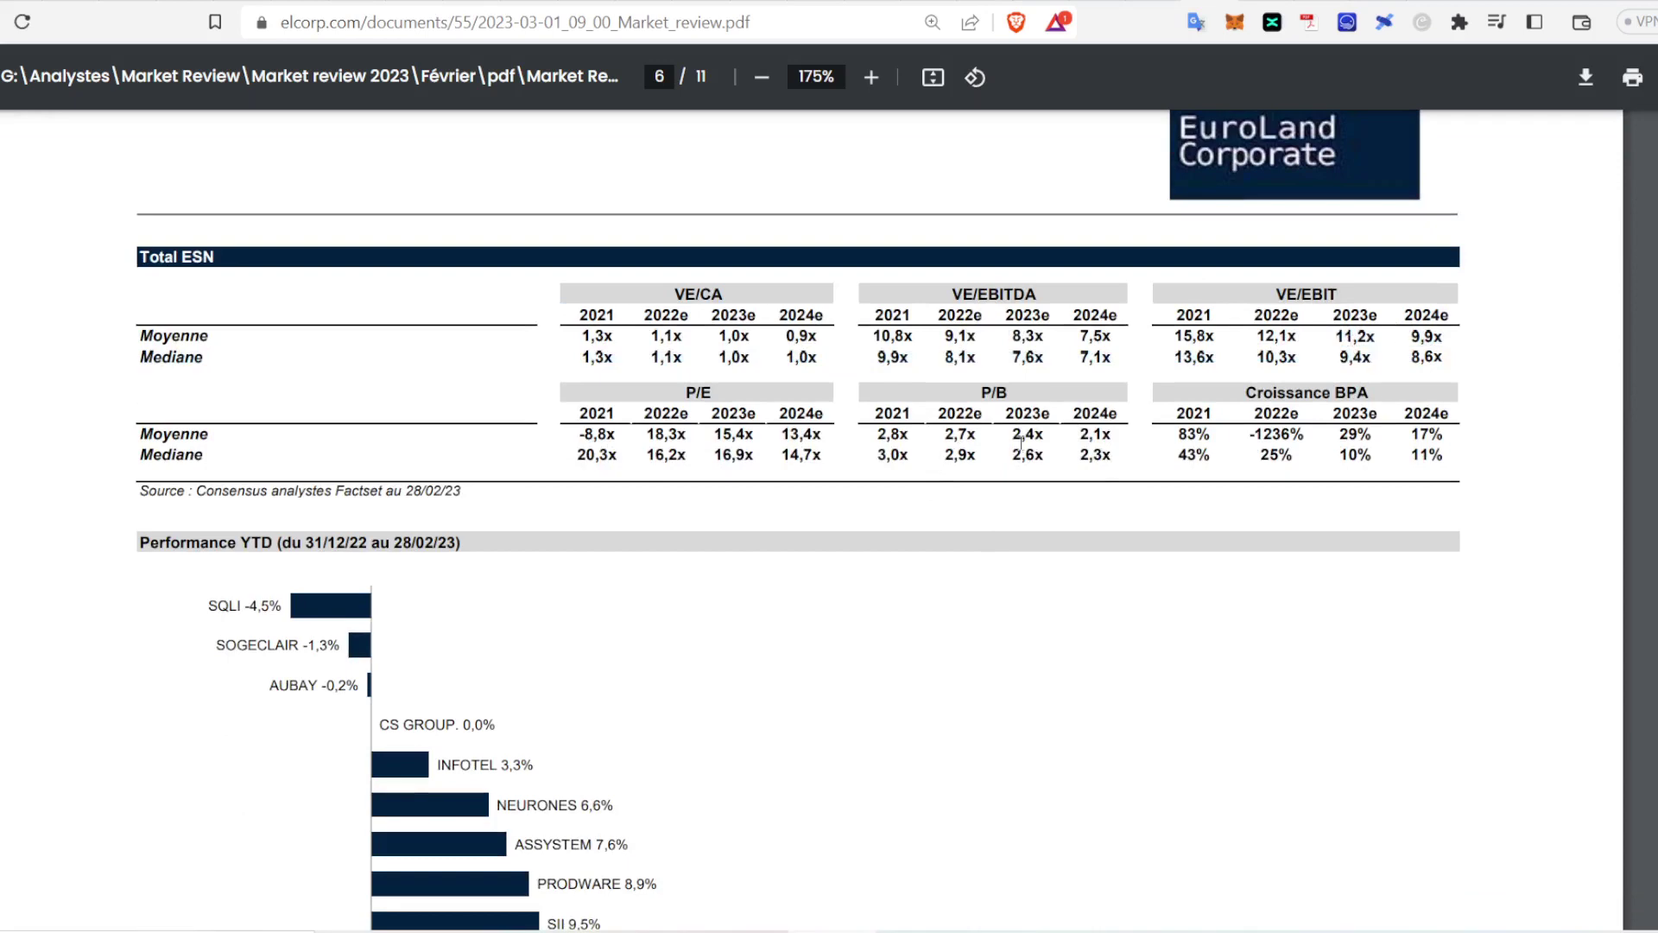
pyautogui.scroll(-3, 653, 754)
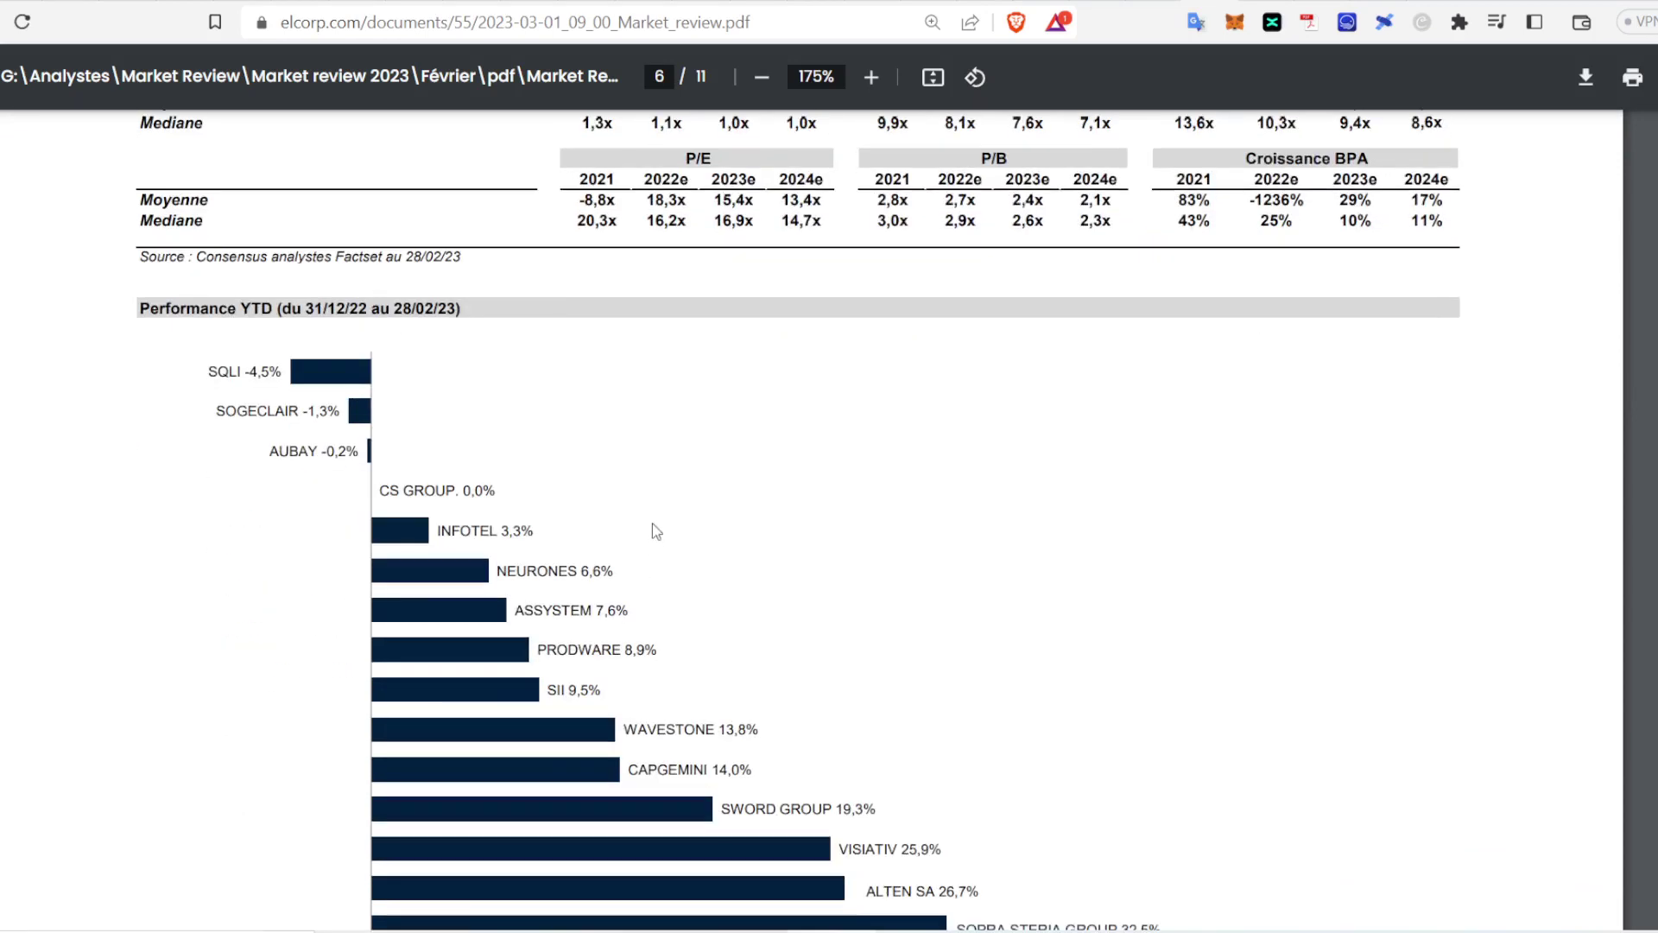
pyautogui.scroll(10, 653, 530)
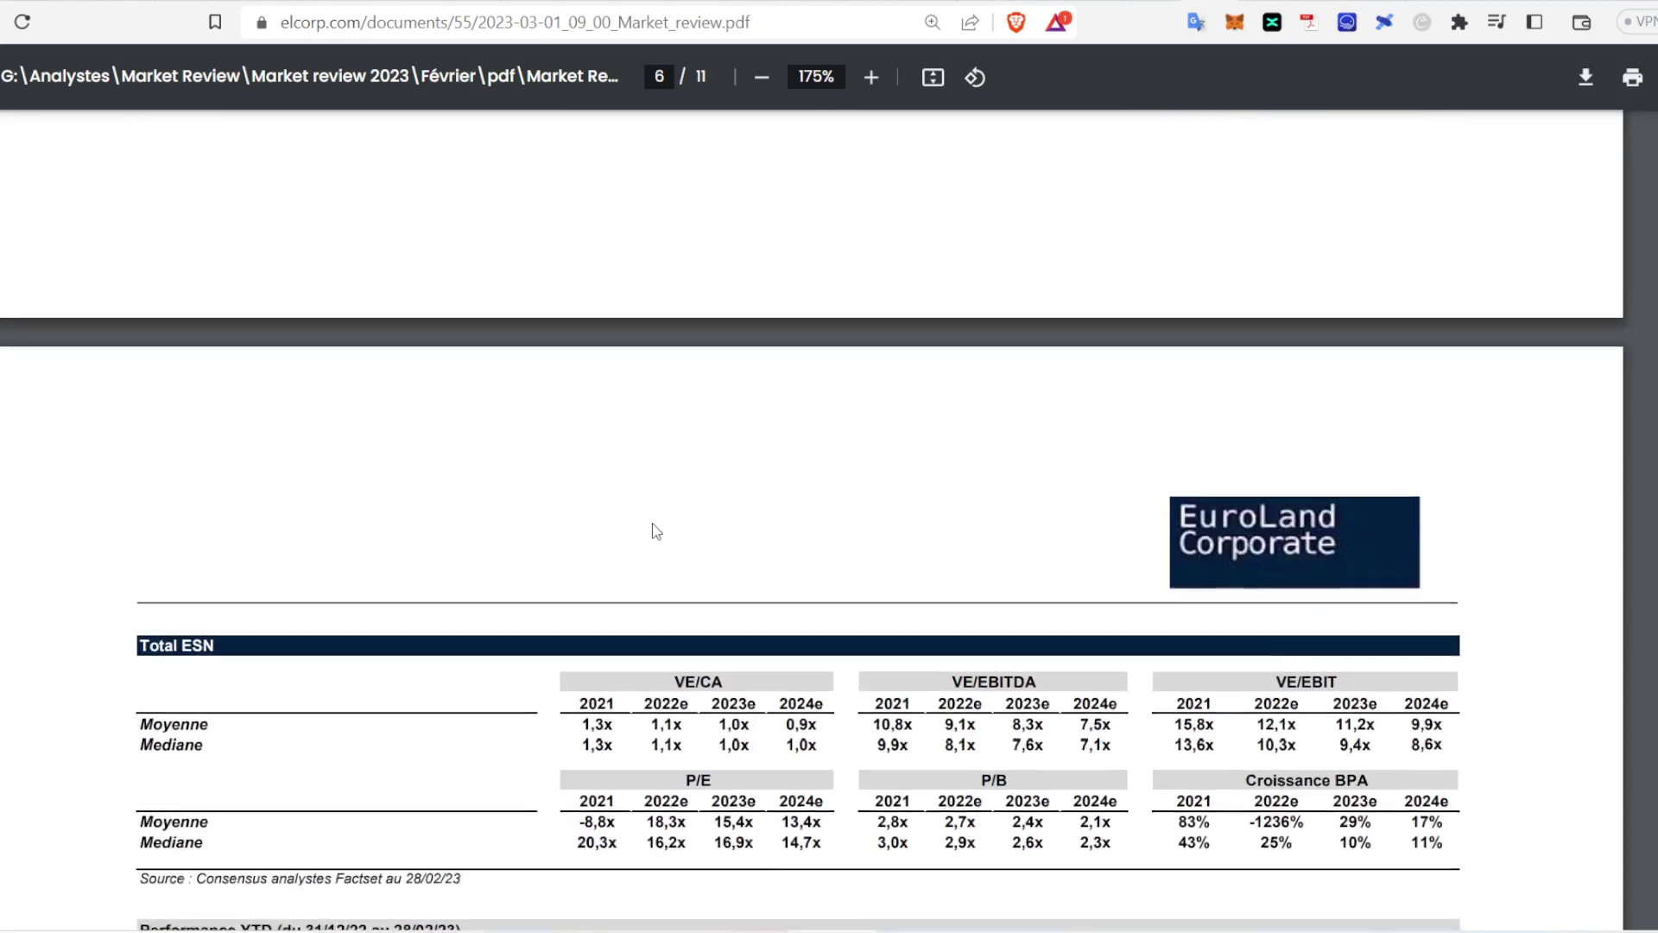
pyautogui.scroll(14, 1450, 149)
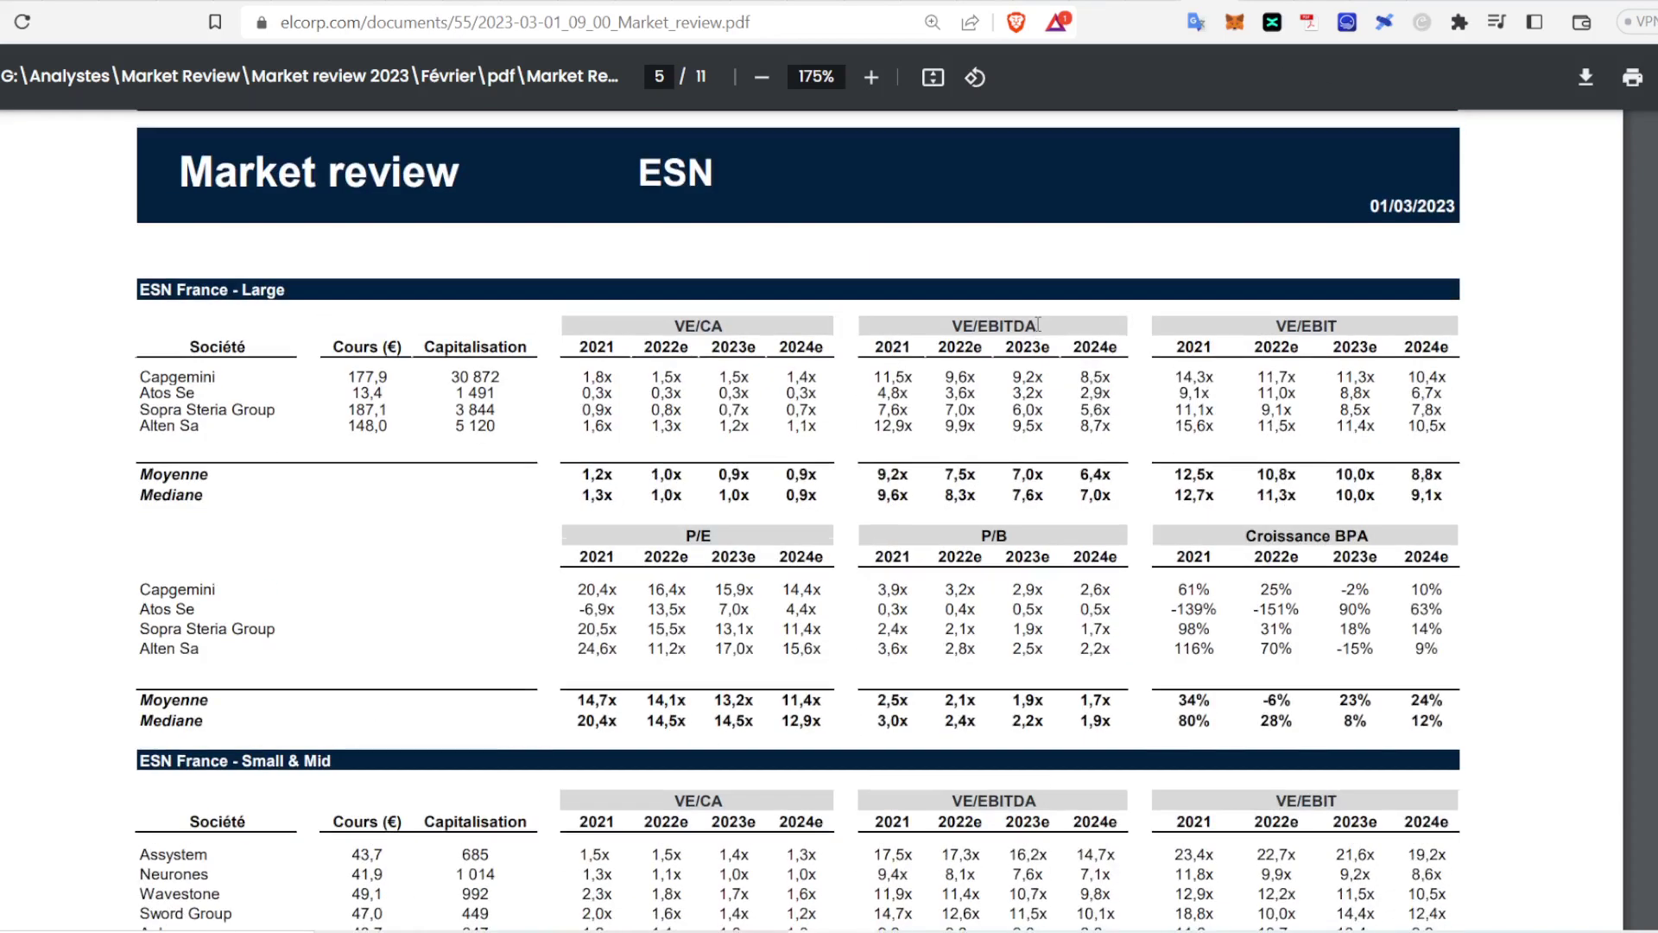
# Step: Examine the YTD performance chart, the 12-month prospective VE/CA and VE/EBIT charts, and the software publishers' multiples in the market review
pyautogui.scroll(-3, 1030, 347)
pyautogui.scroll(-15, 1030, 347)
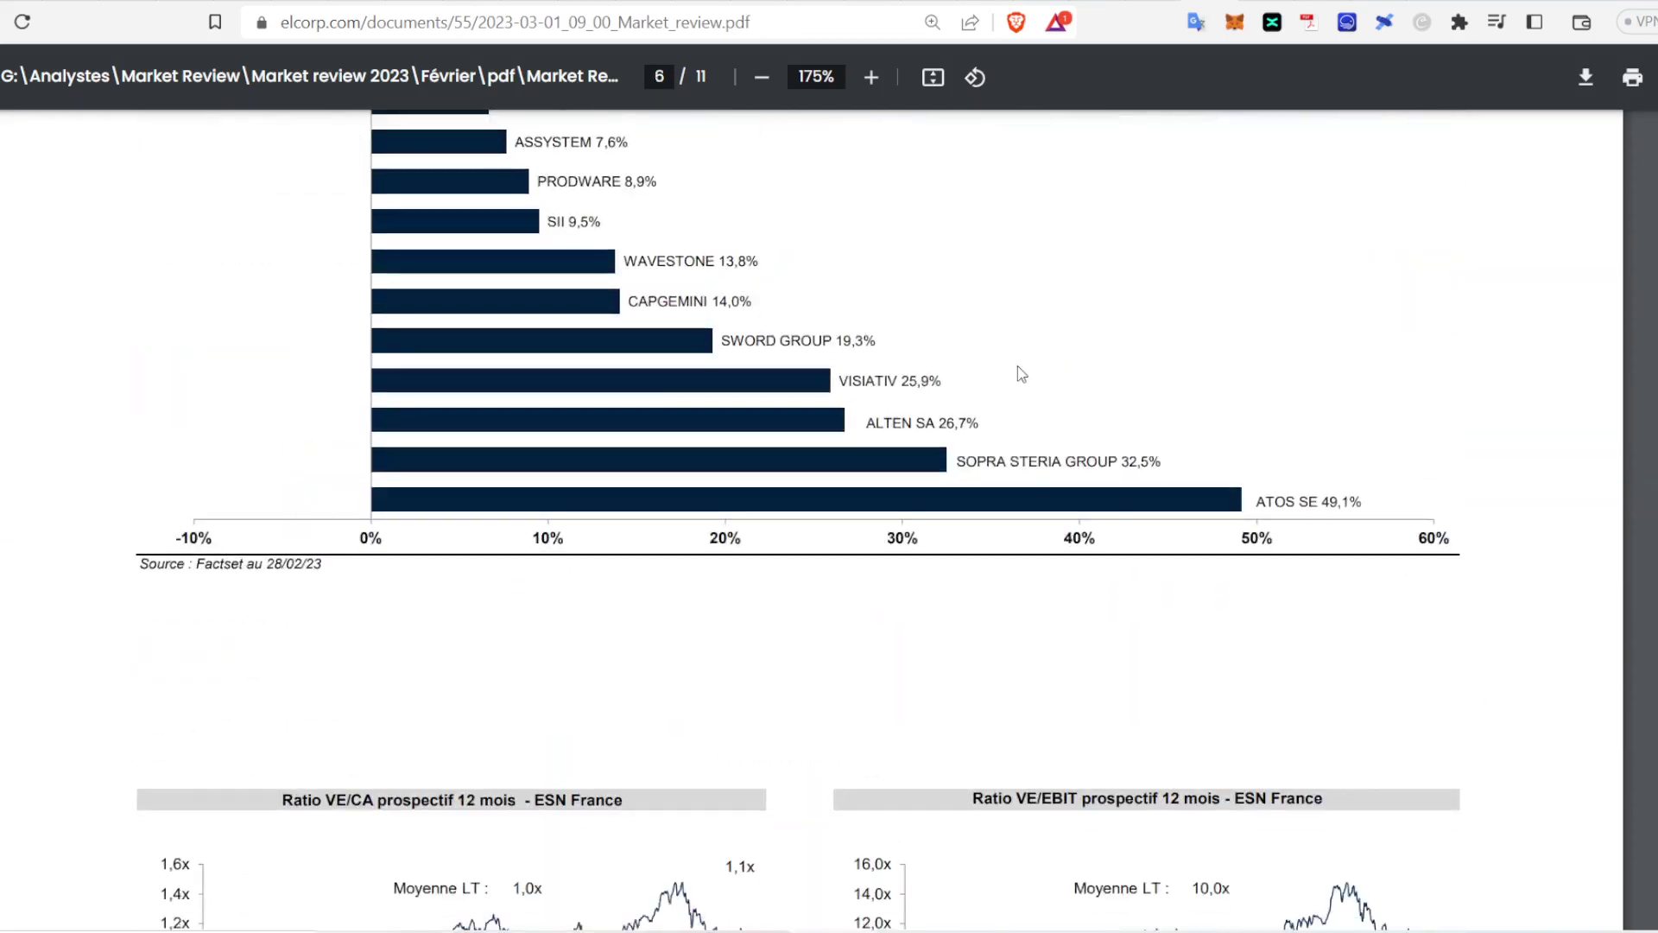
pyautogui.scroll(-6, 1022, 373)
pyautogui.scroll(1, 764, 474)
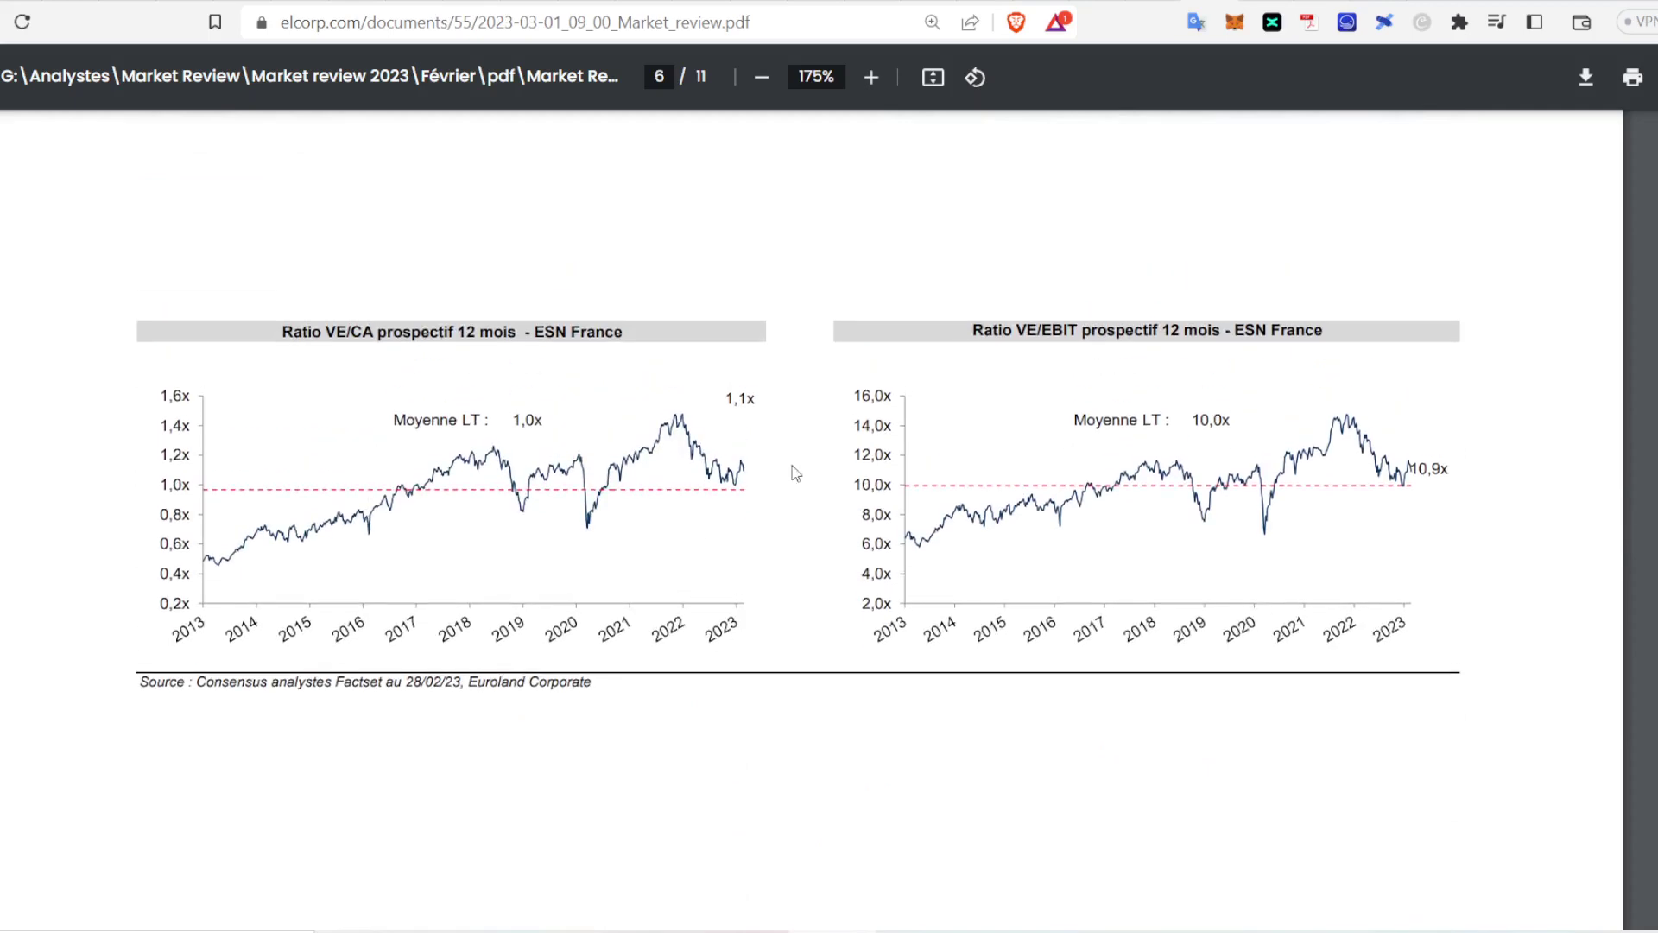
pyautogui.scroll(-12, 825, 471)
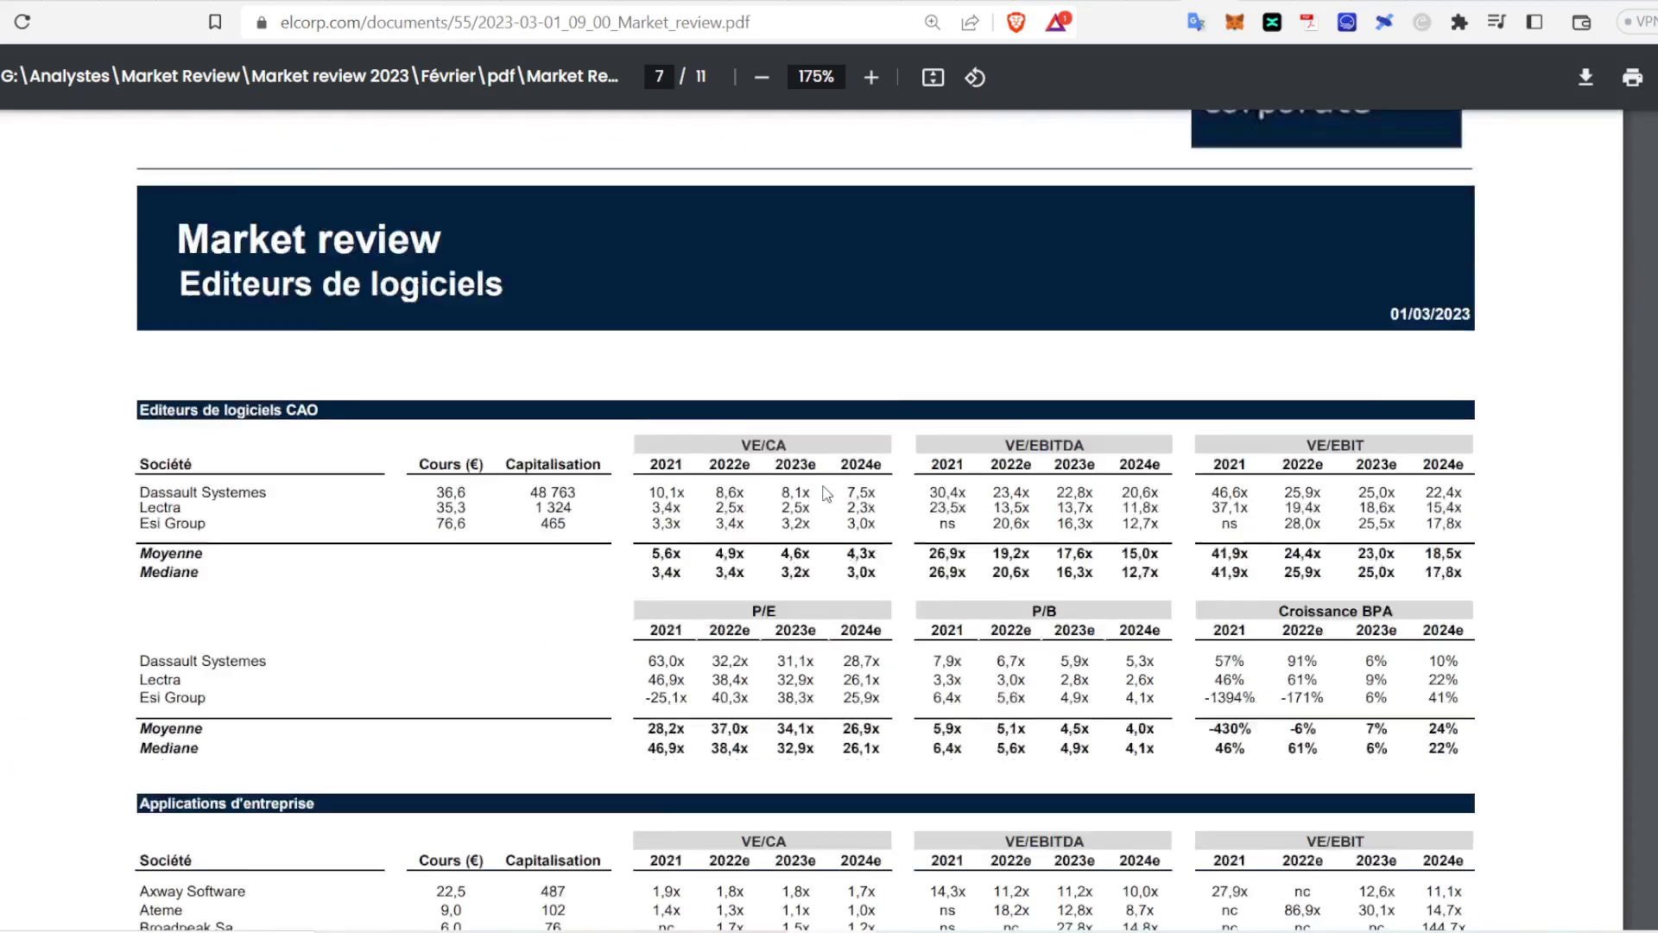
pyautogui.scroll(16, 825, 492)
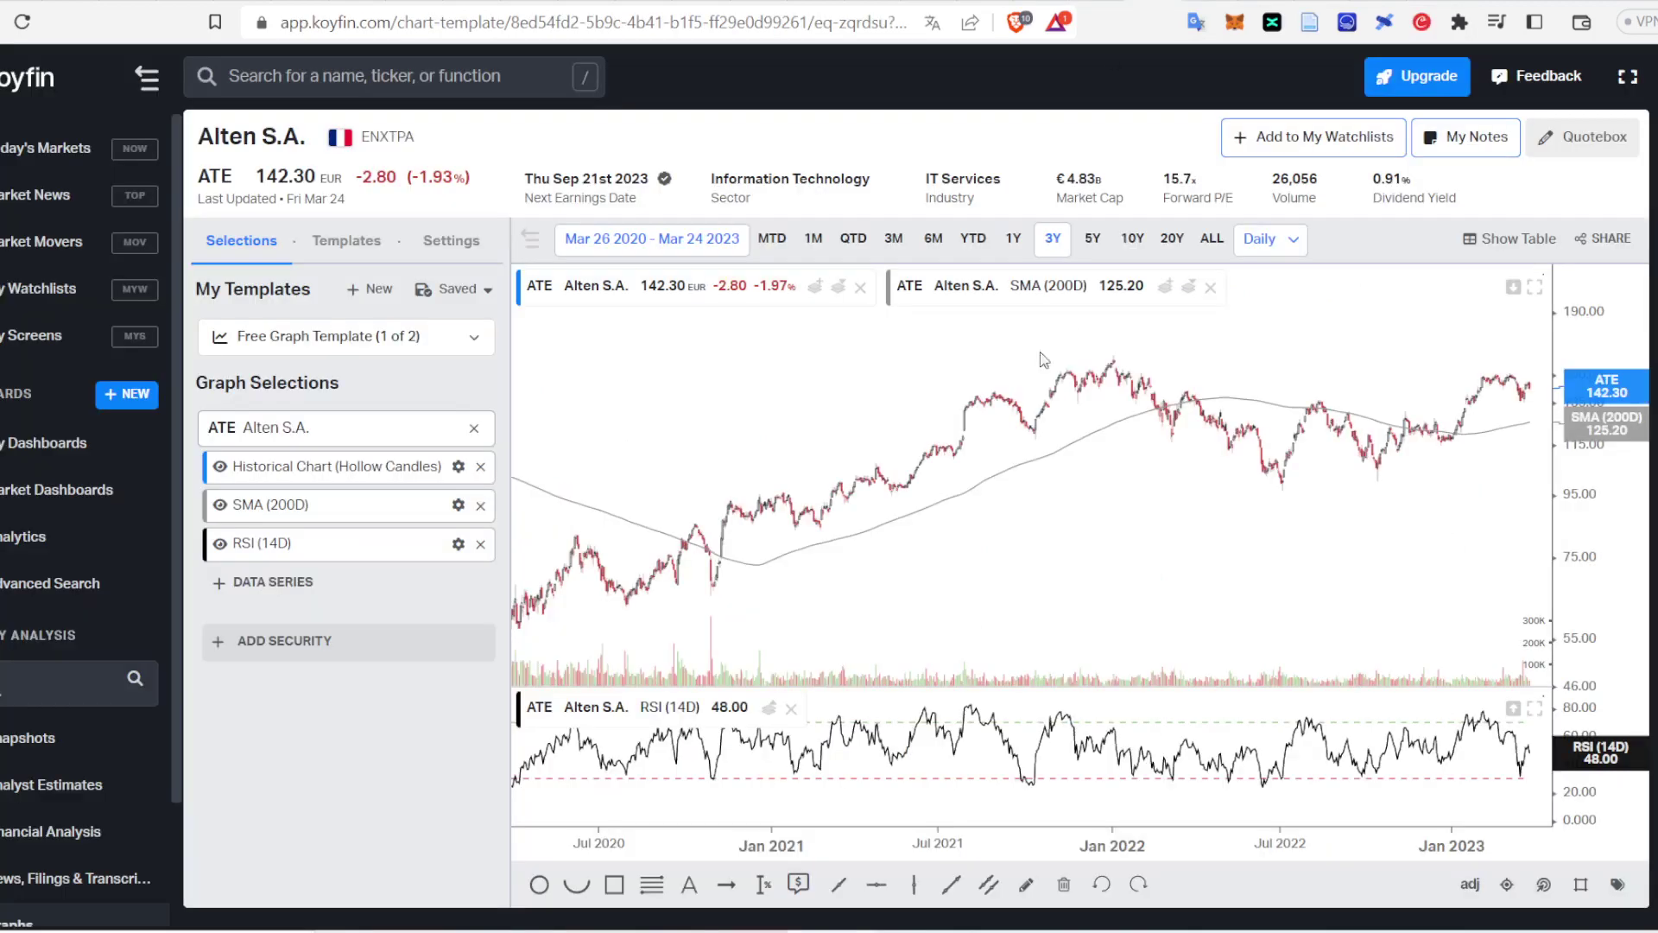
# Step: Switch to Alten's Koyfin chart, browse the available data series, and check the remaining Alten entries in the comparison note
pyautogui.click(271, 584)
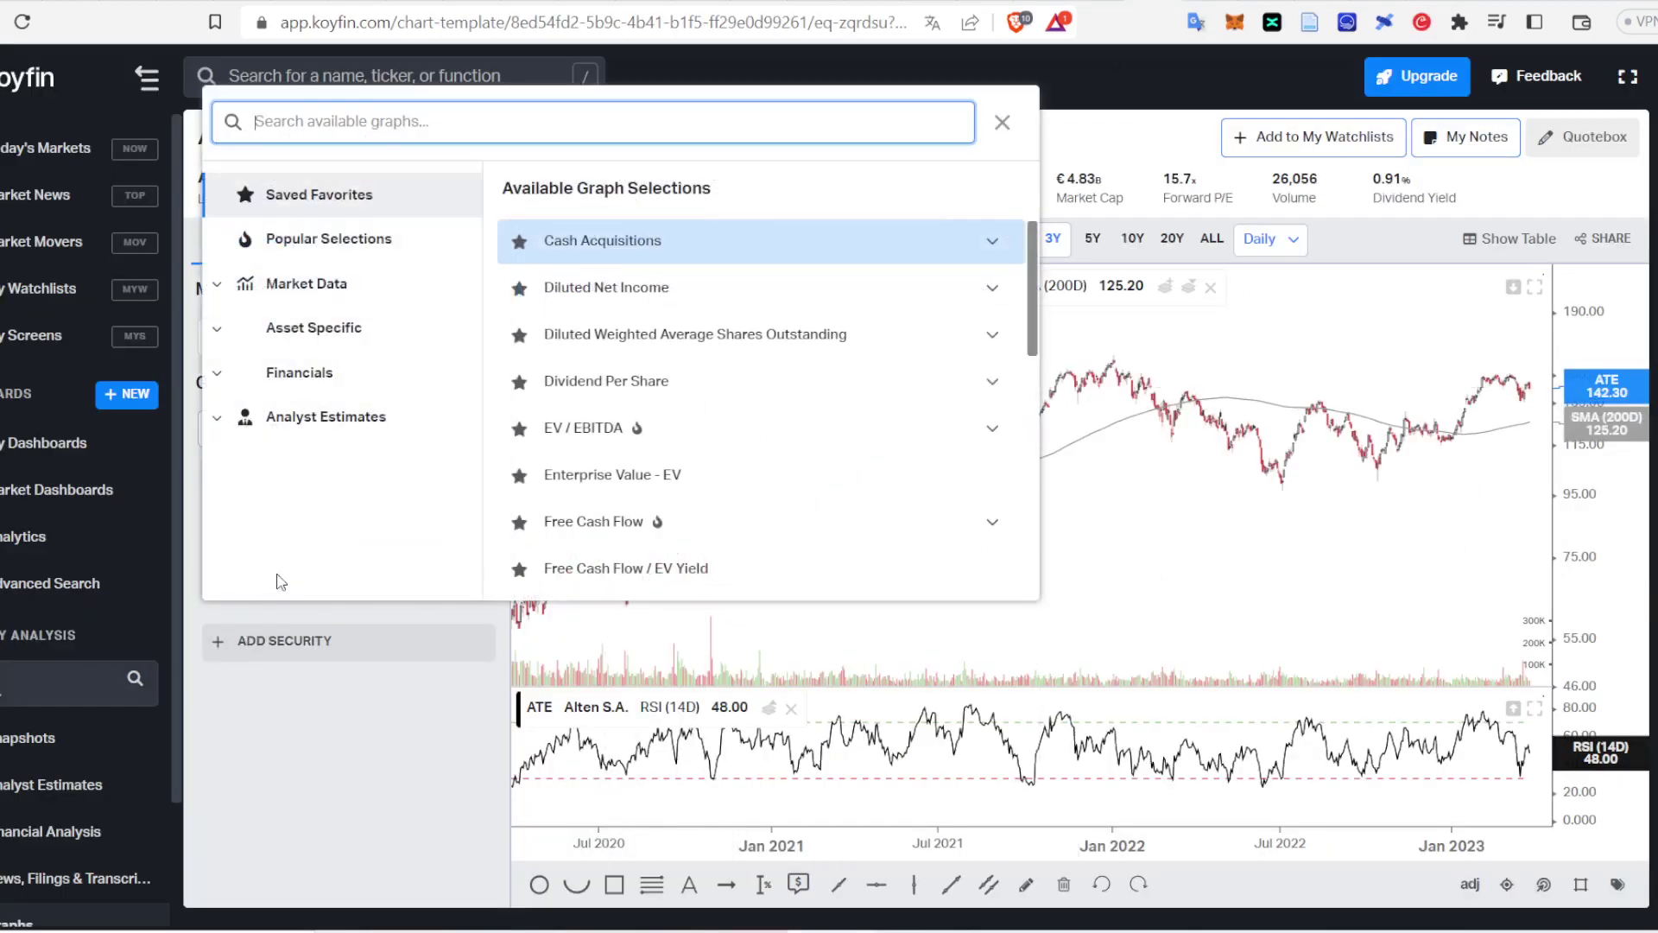
pyautogui.click(731, 61)
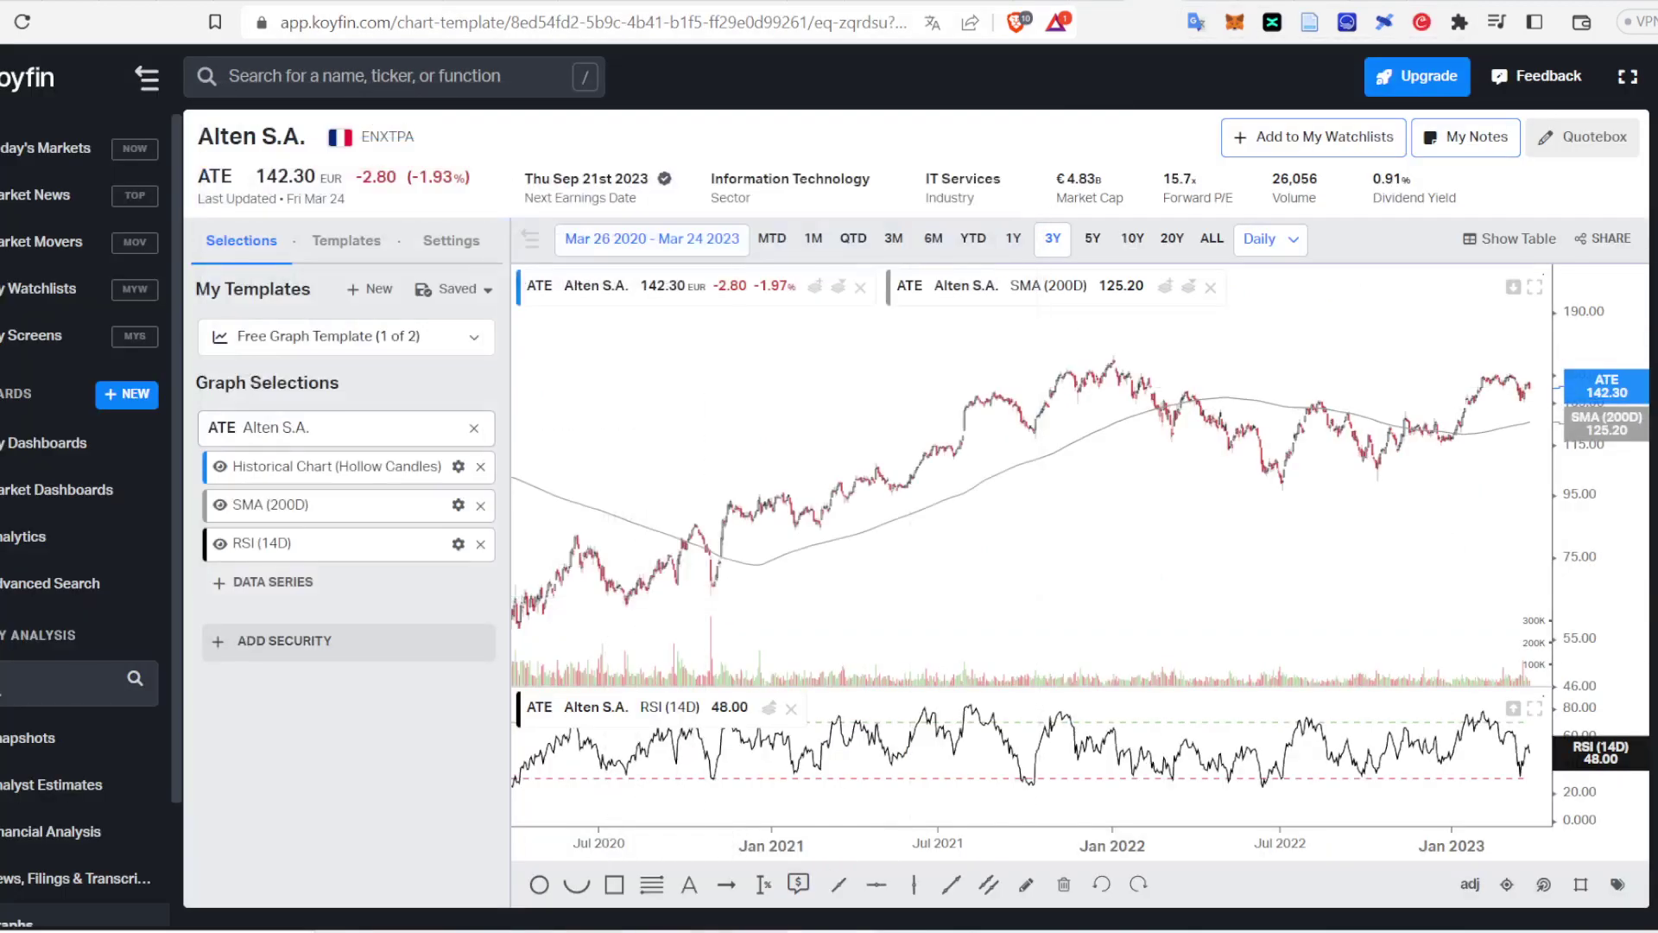
pyautogui.hotkey('alt', 'Tab')
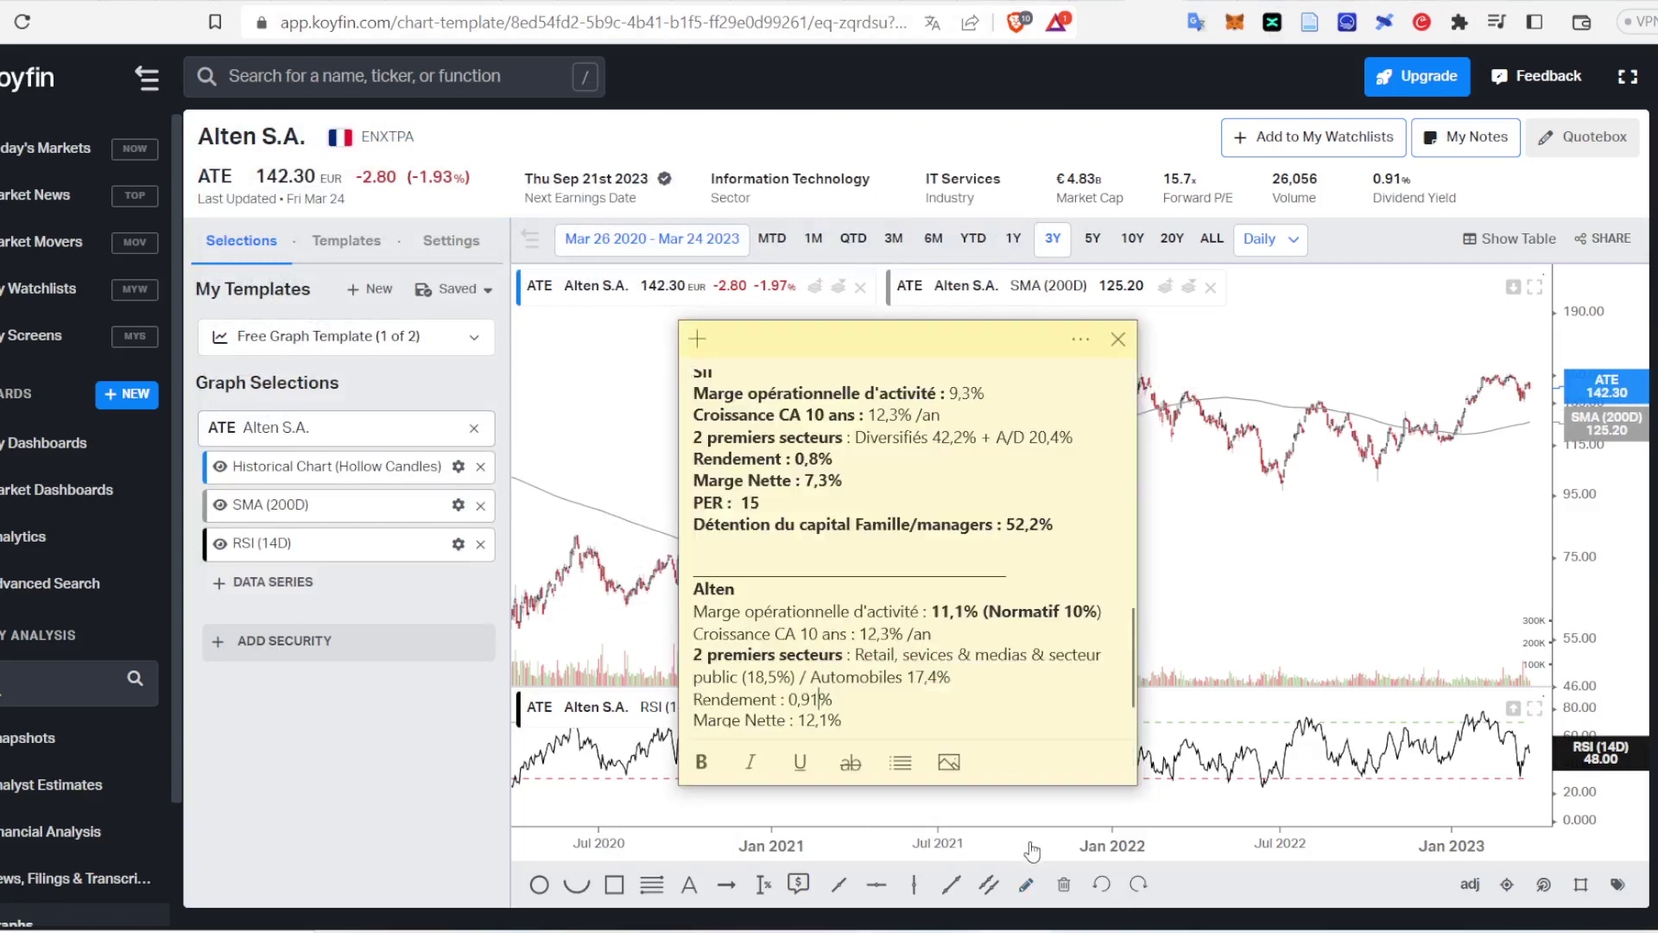
pyautogui.scroll(-1, 871, 692)
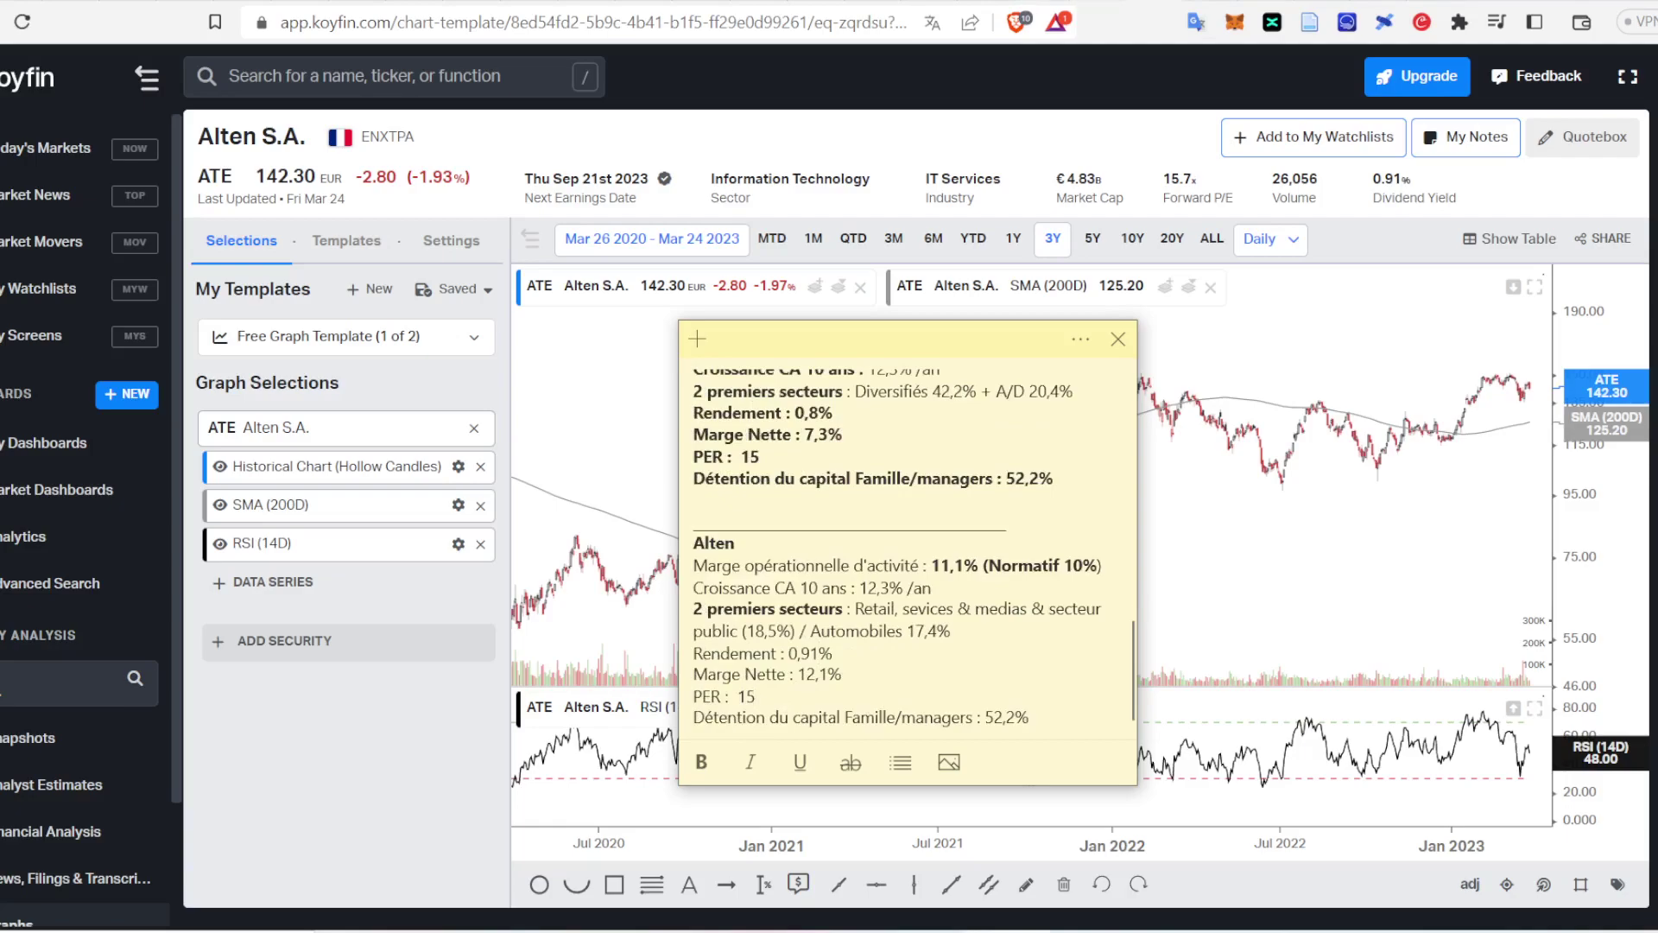
pyautogui.press('Escape')
pyautogui.hotkey('ctrl', 't')
pyautogui.write('ya')
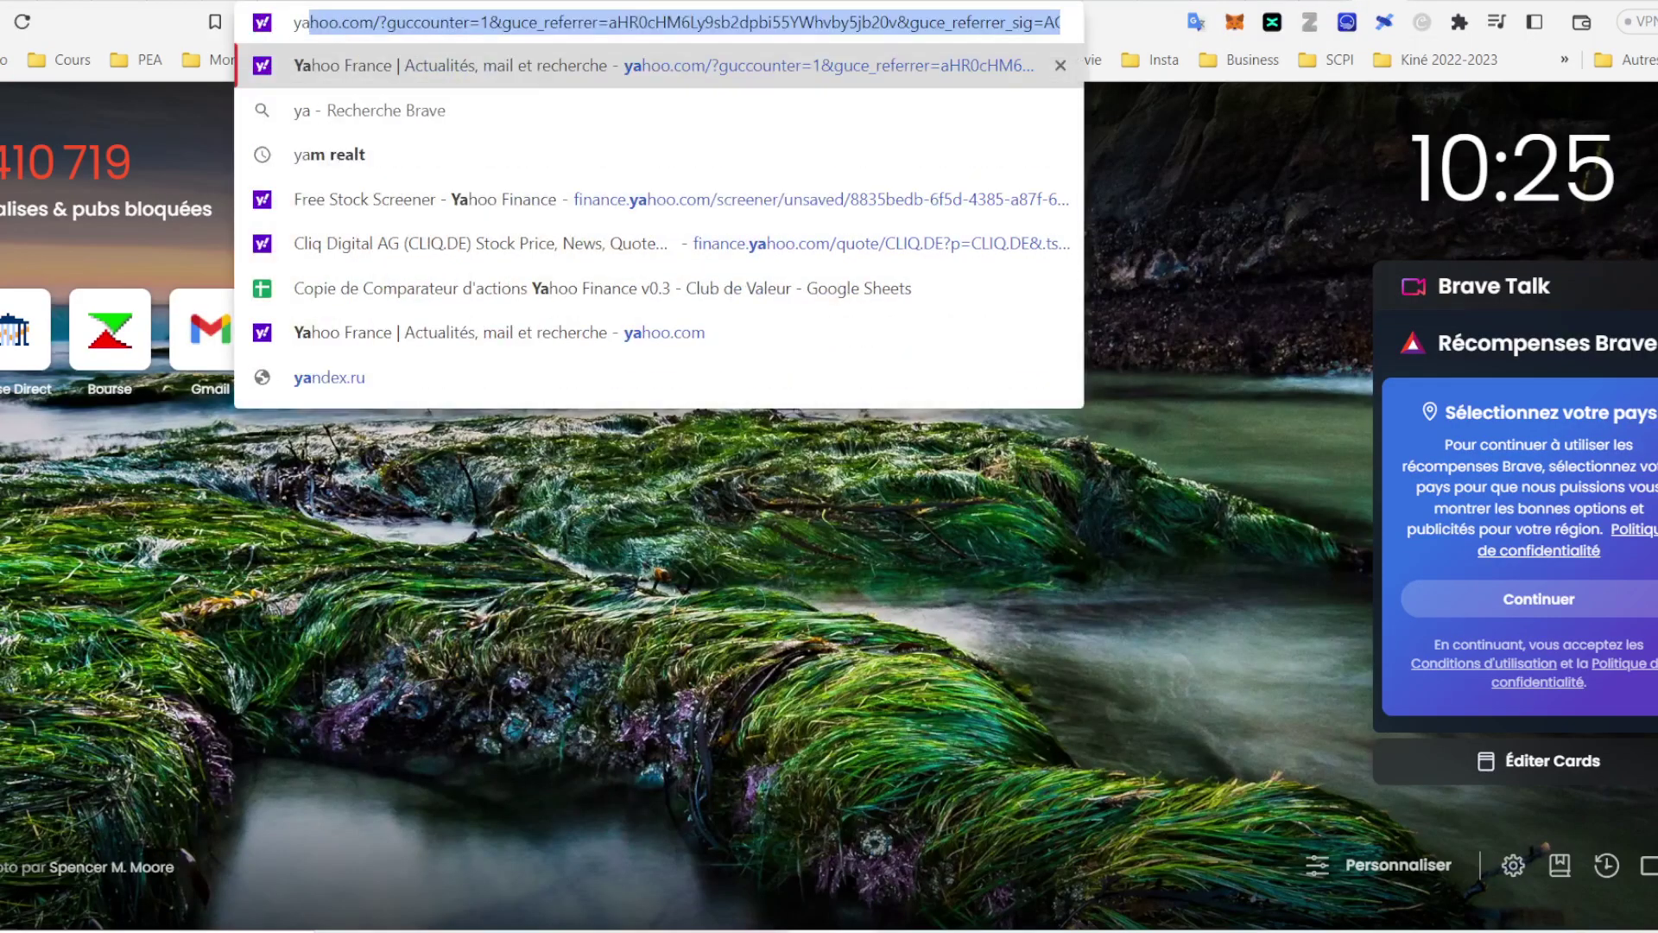
pyautogui.press('Return')
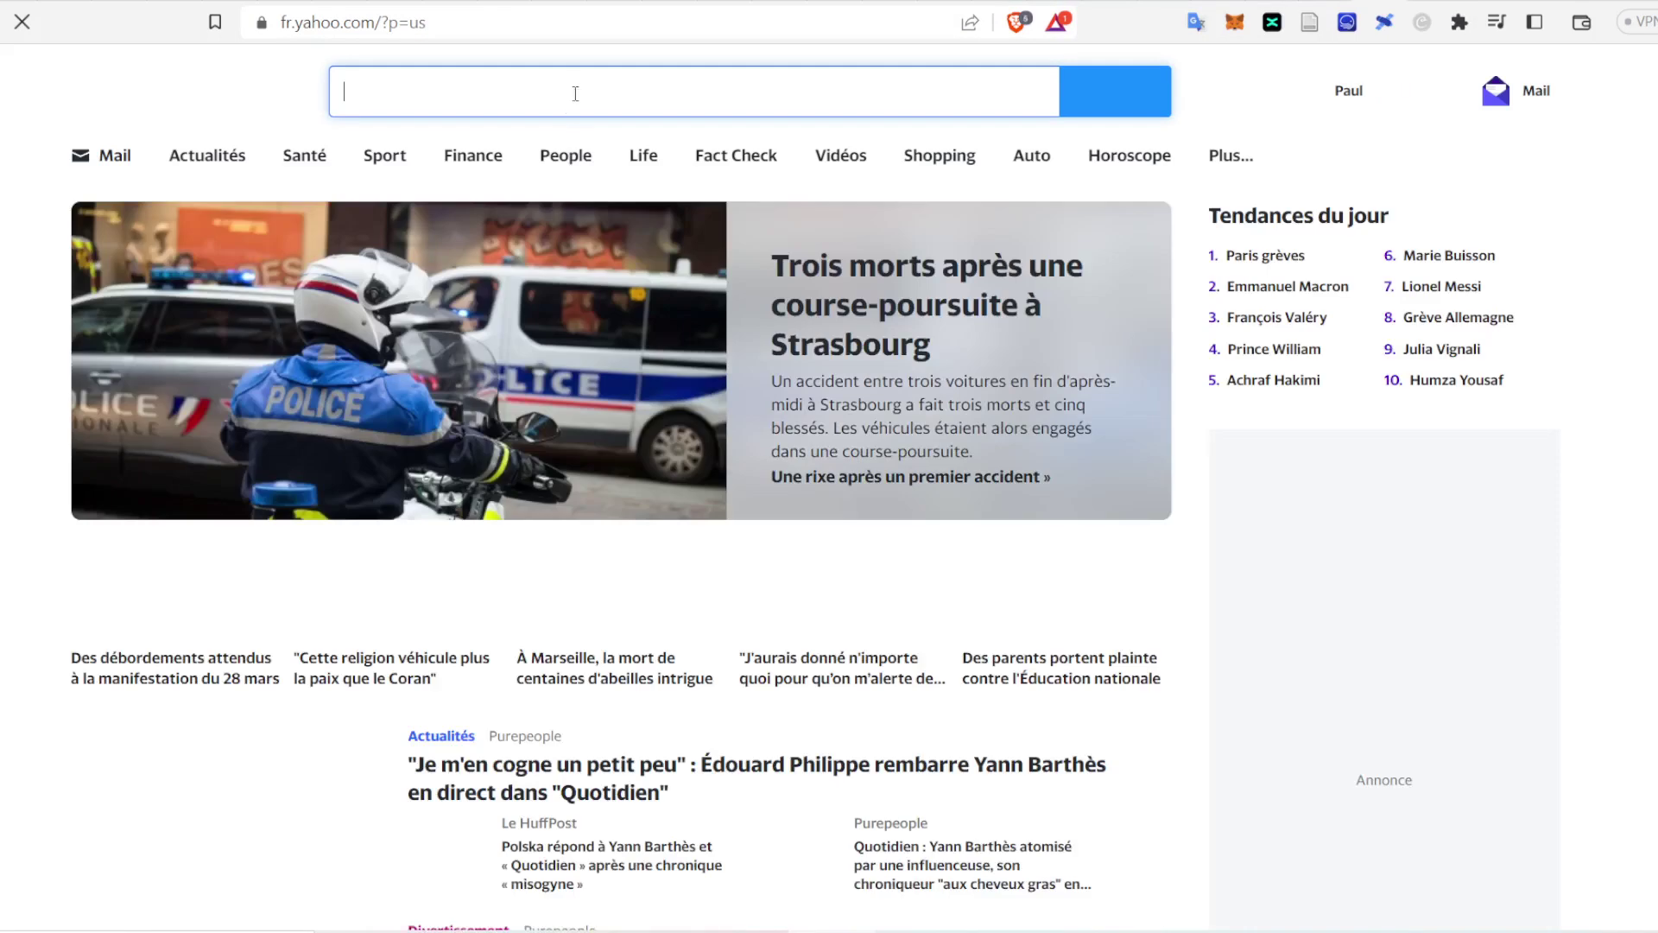
pyautogui.write('alt')
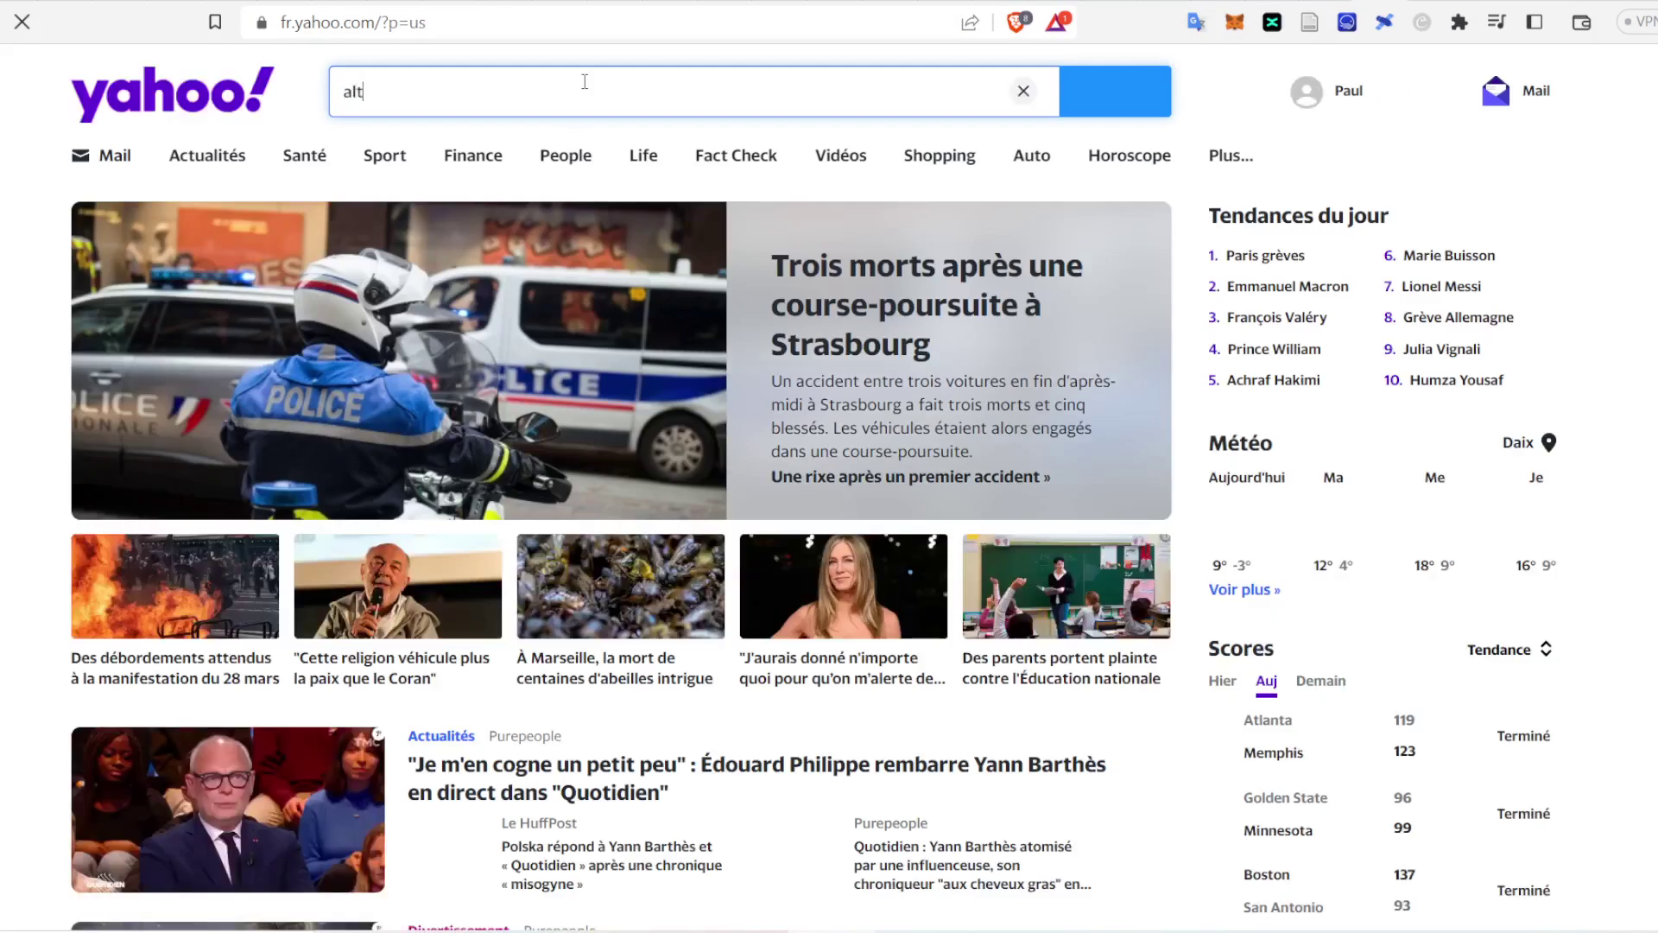
pyautogui.write('en')
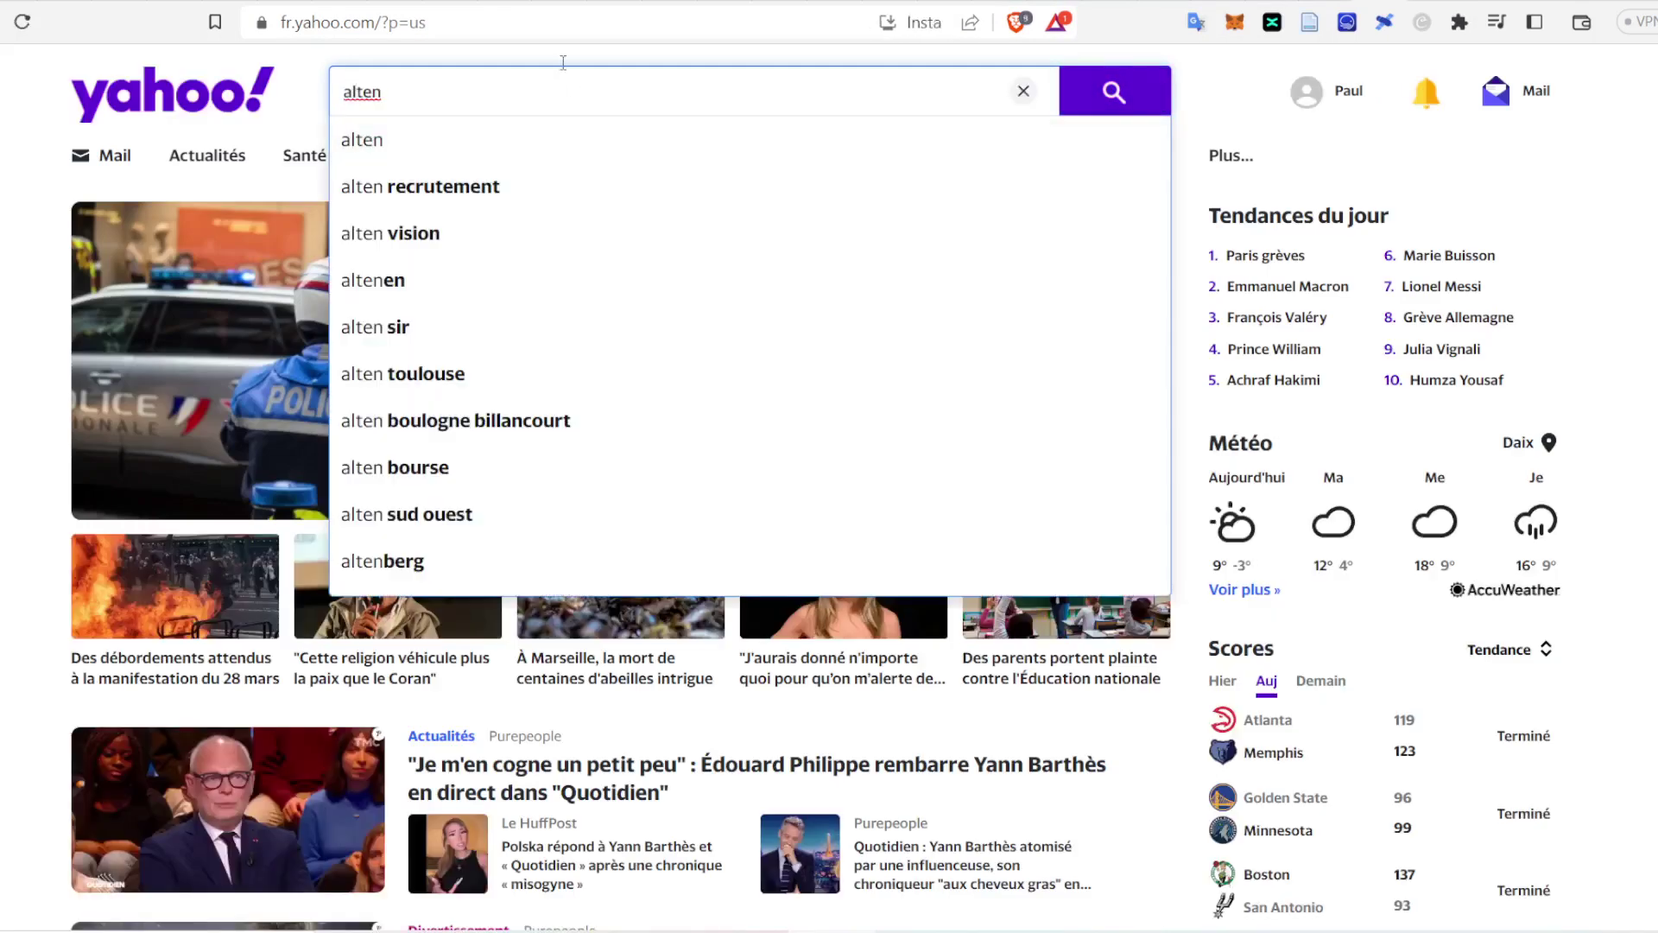
# Step: Go to Yahoo Finance through a stored Cliq Digital quote page and open the Paris quote of Alten S.A. (ATE.PA)
pyautogui.click(654, 22)
pyautogui.press('BackSpace')
pyautogui.write('ya')
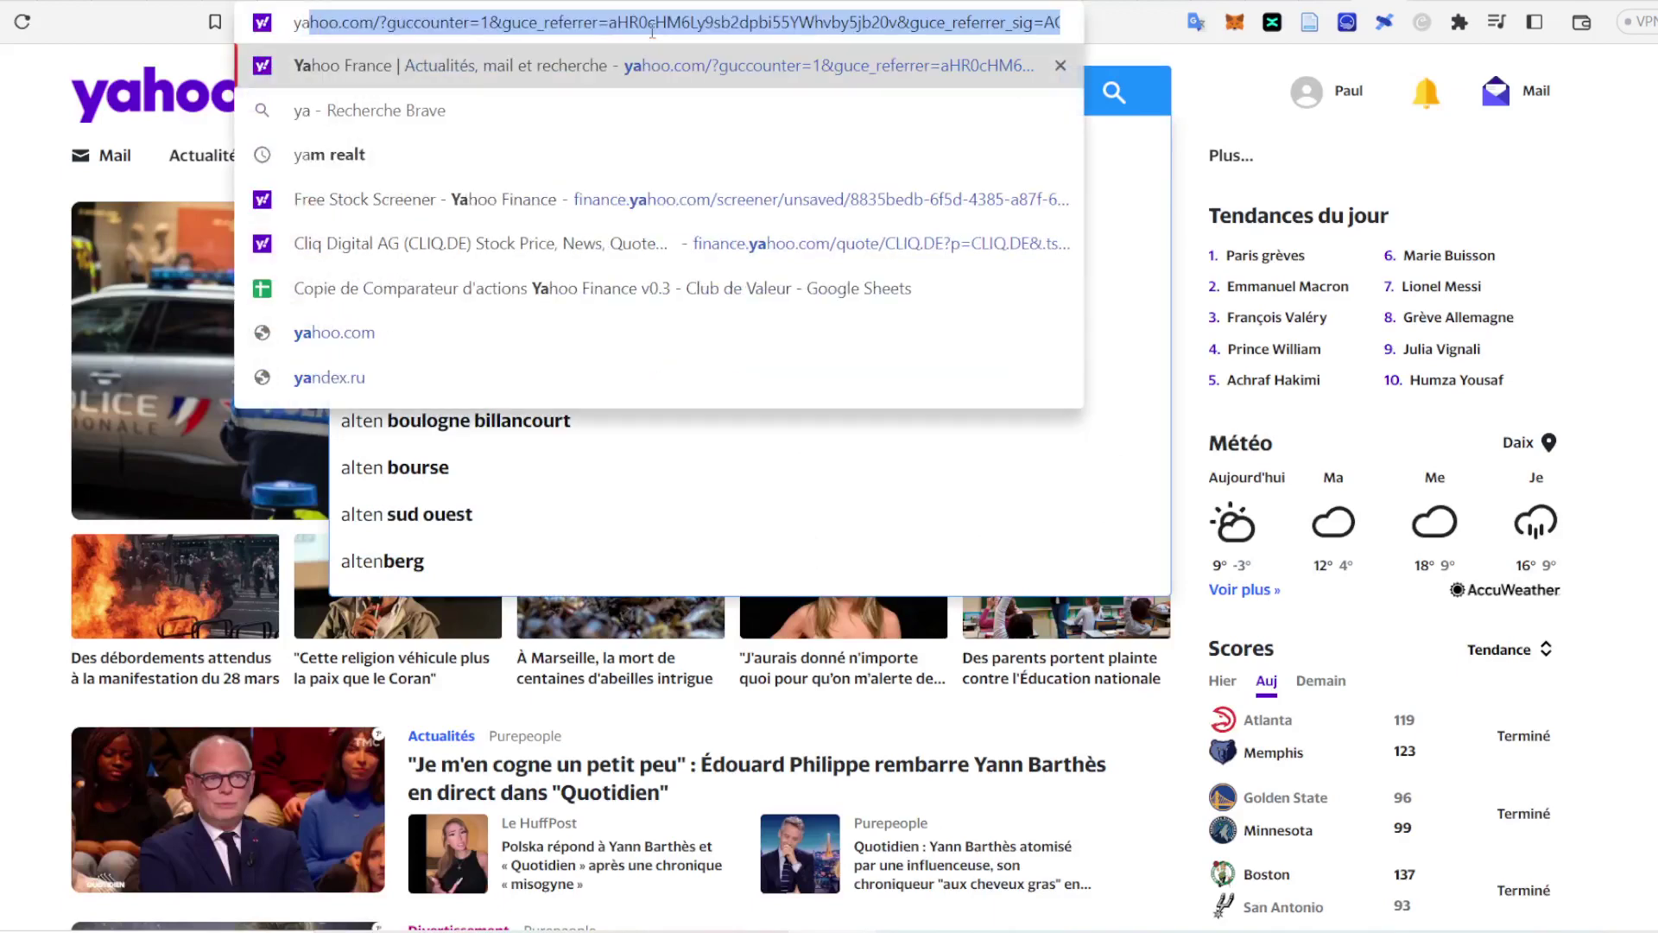
pyautogui.write('hoo')
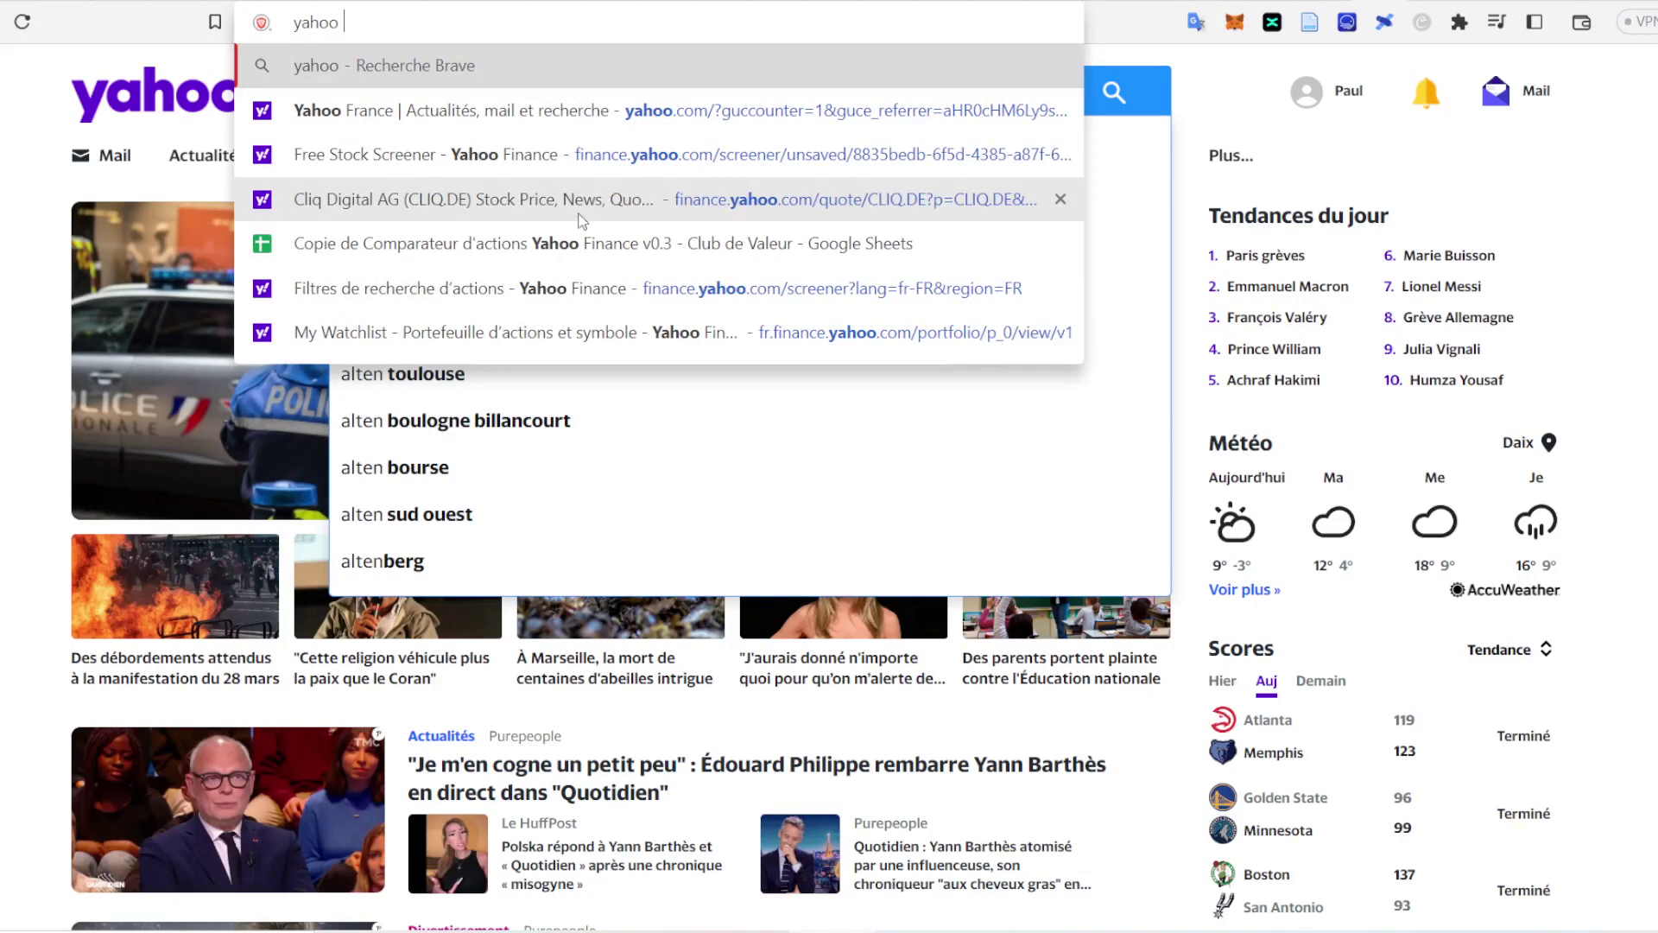
pyautogui.click(570, 210)
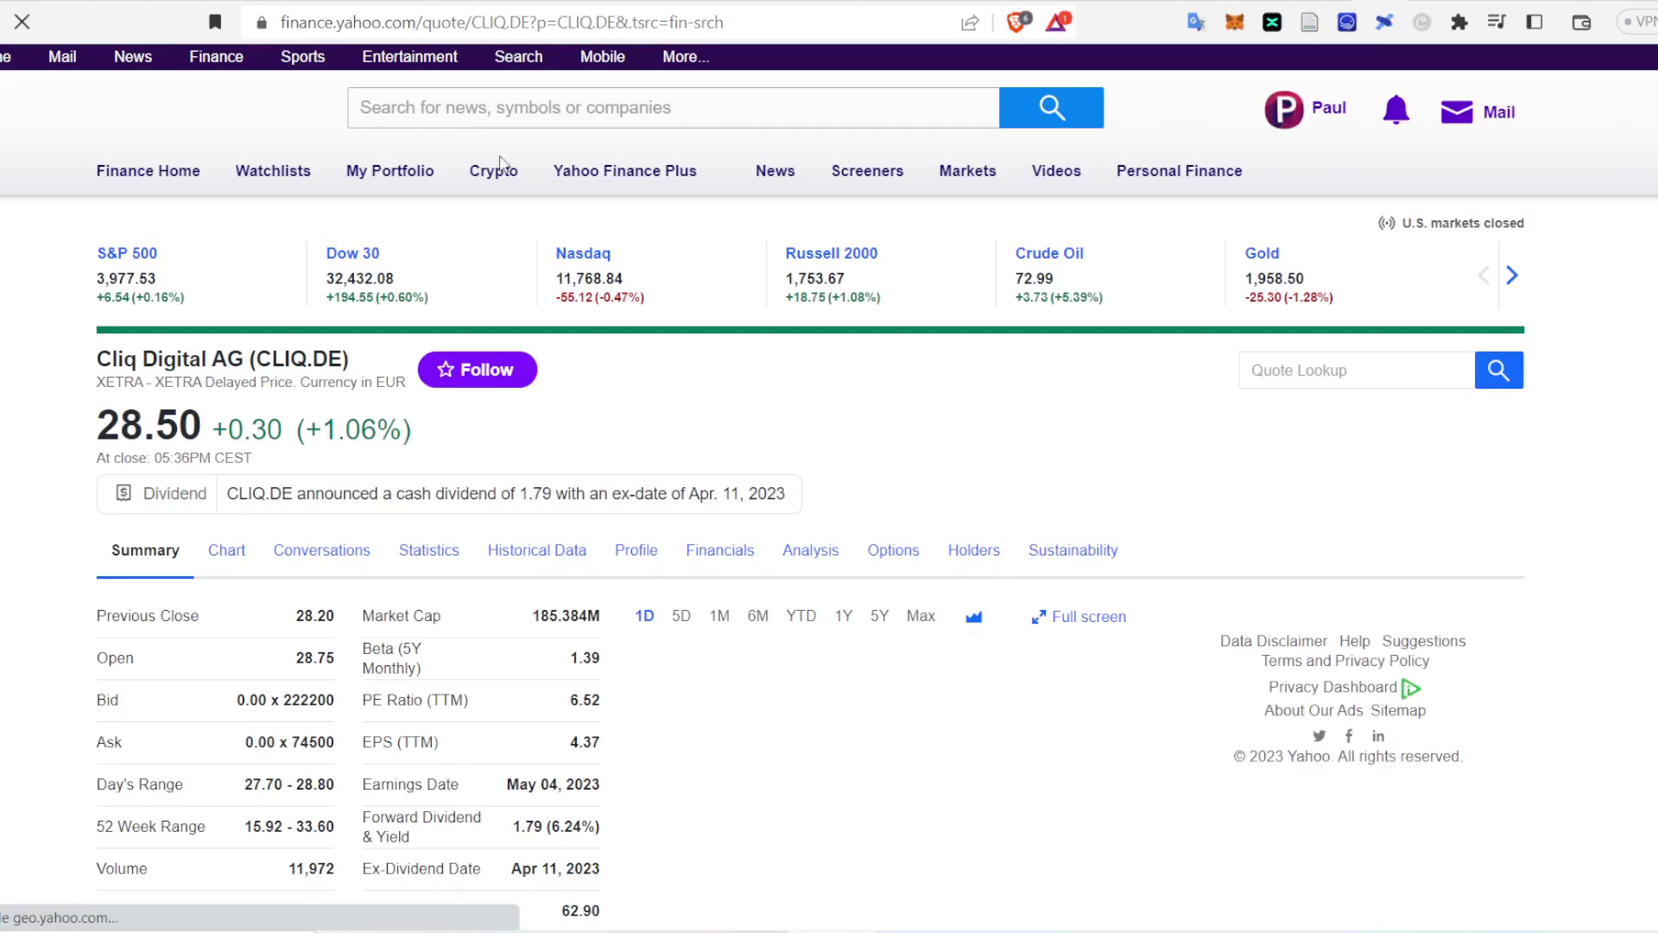
pyautogui.click(443, 108)
pyautogui.write('alten')
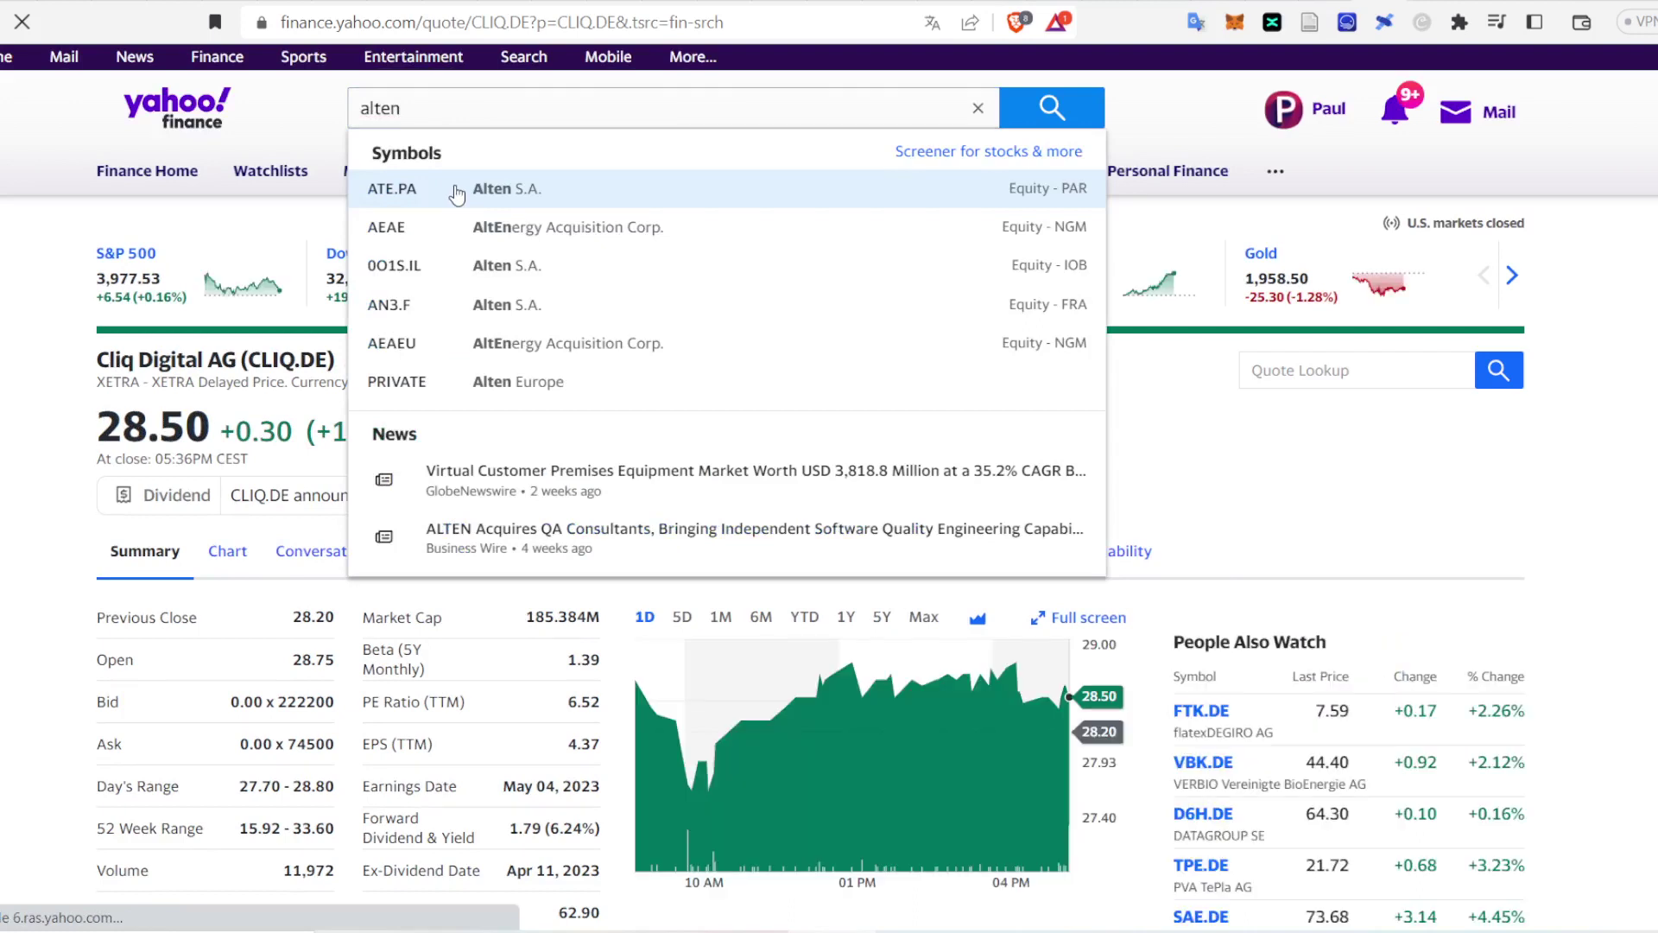
pyautogui.click(457, 195)
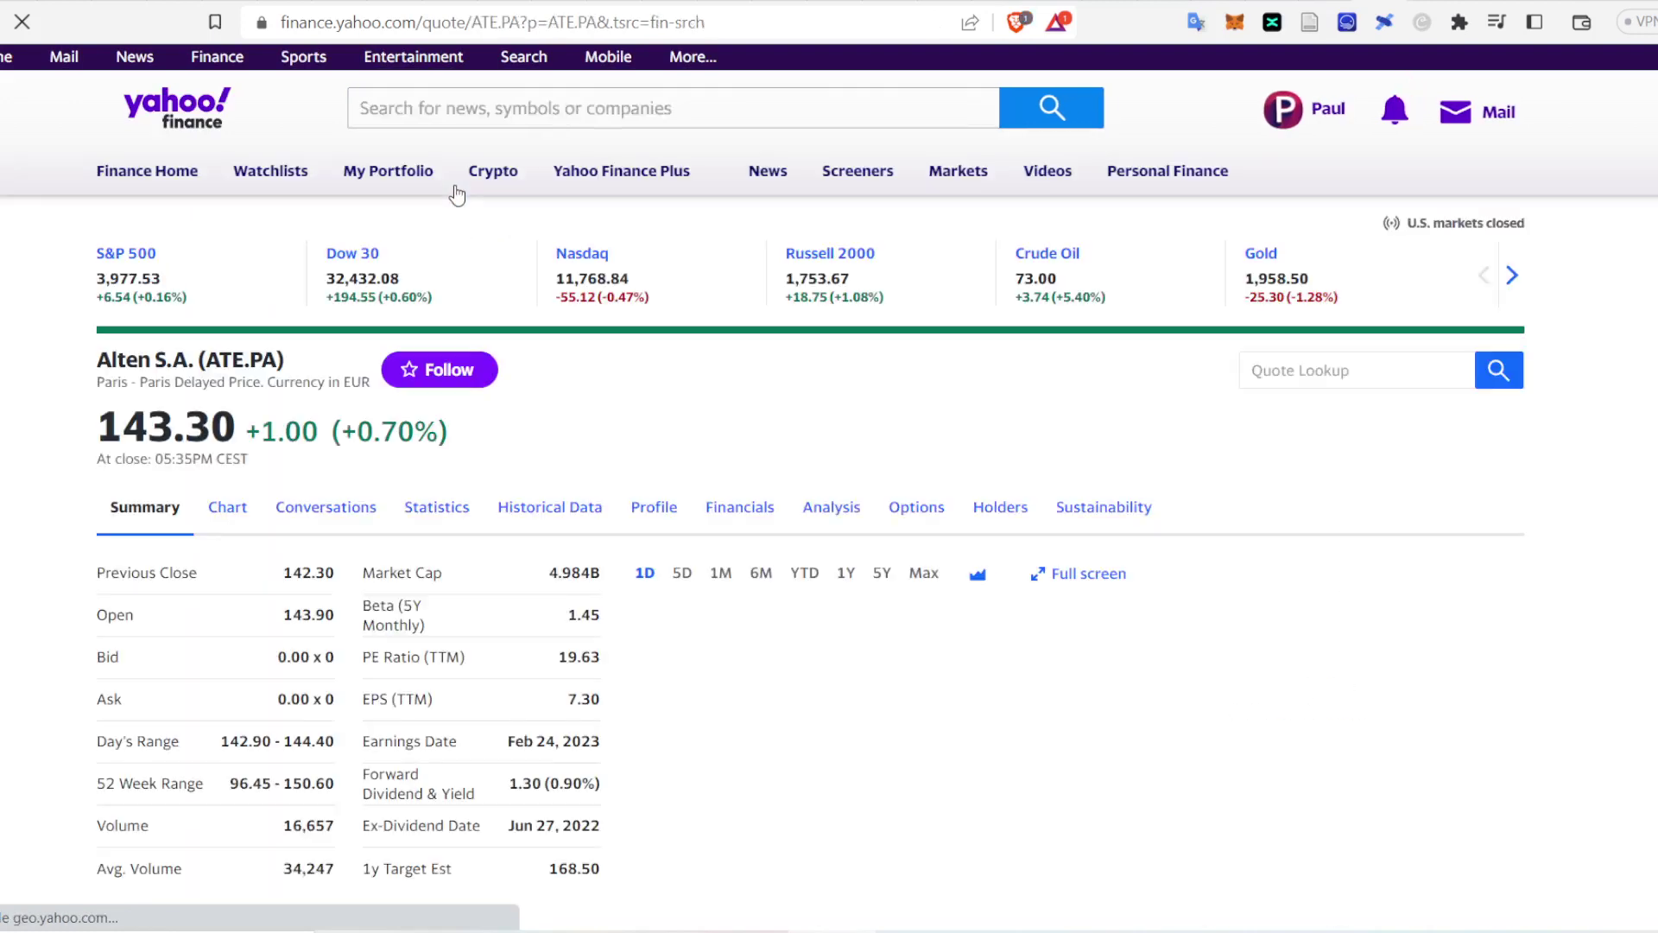
# Step: Set Alten's PER to 19,3 in the comparison note, based on the PE Ratio (TTM) in the Yahoo Finance quote
pyautogui.doubleClick(576, 654)
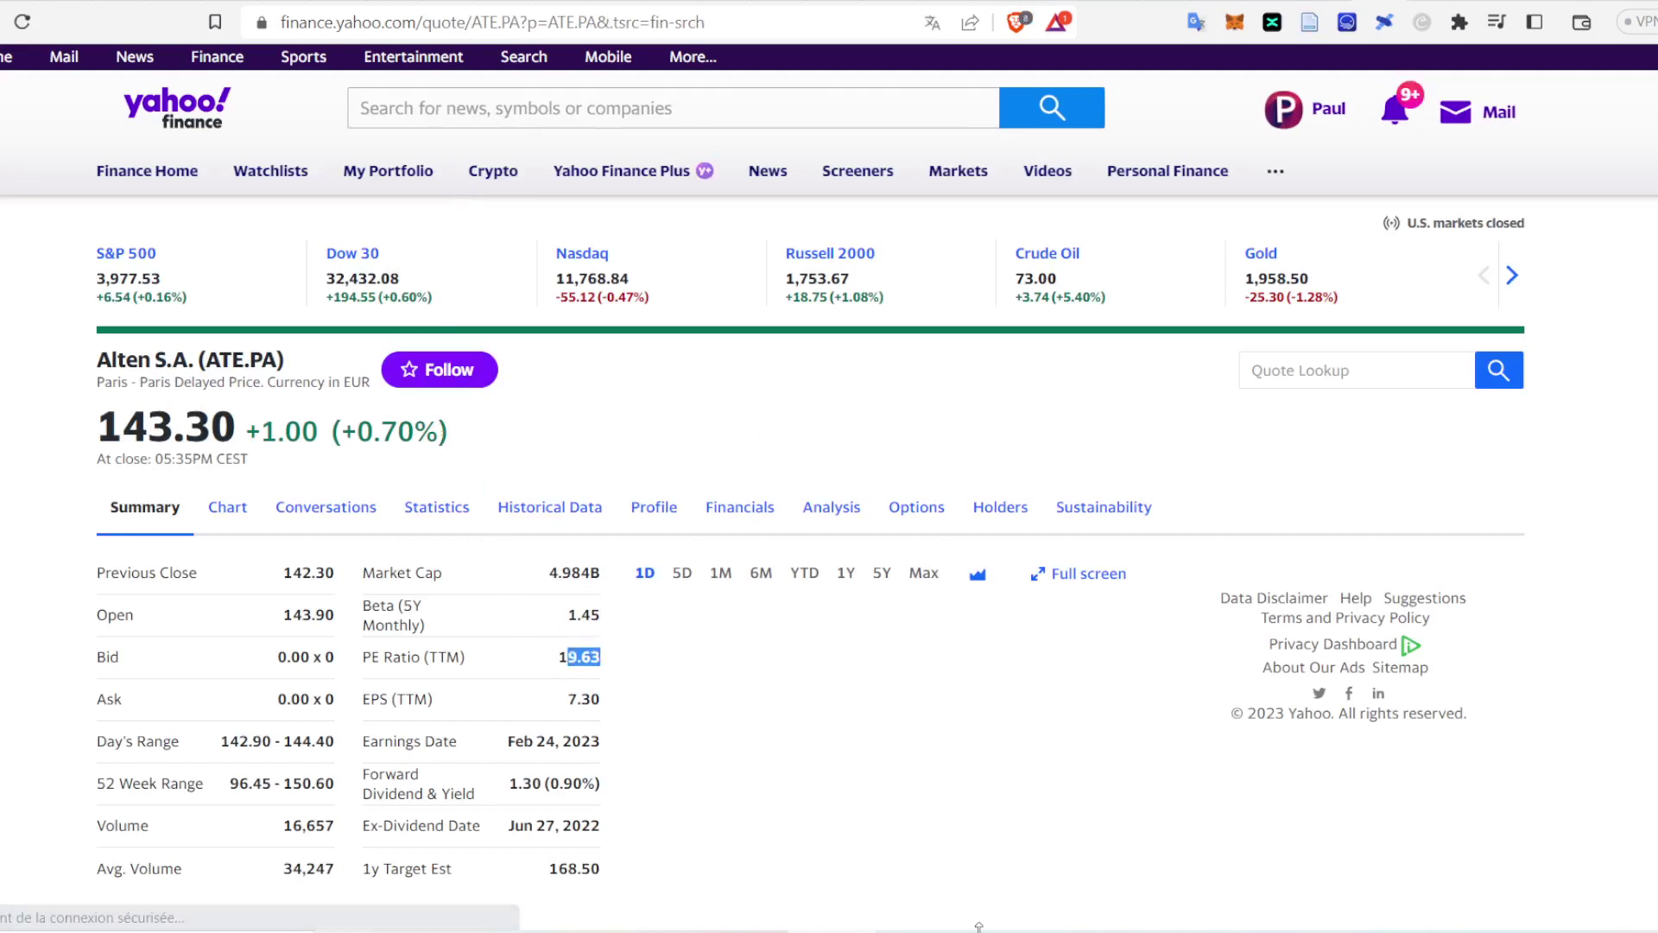
pyautogui.hotkey('alt', 'Tab')
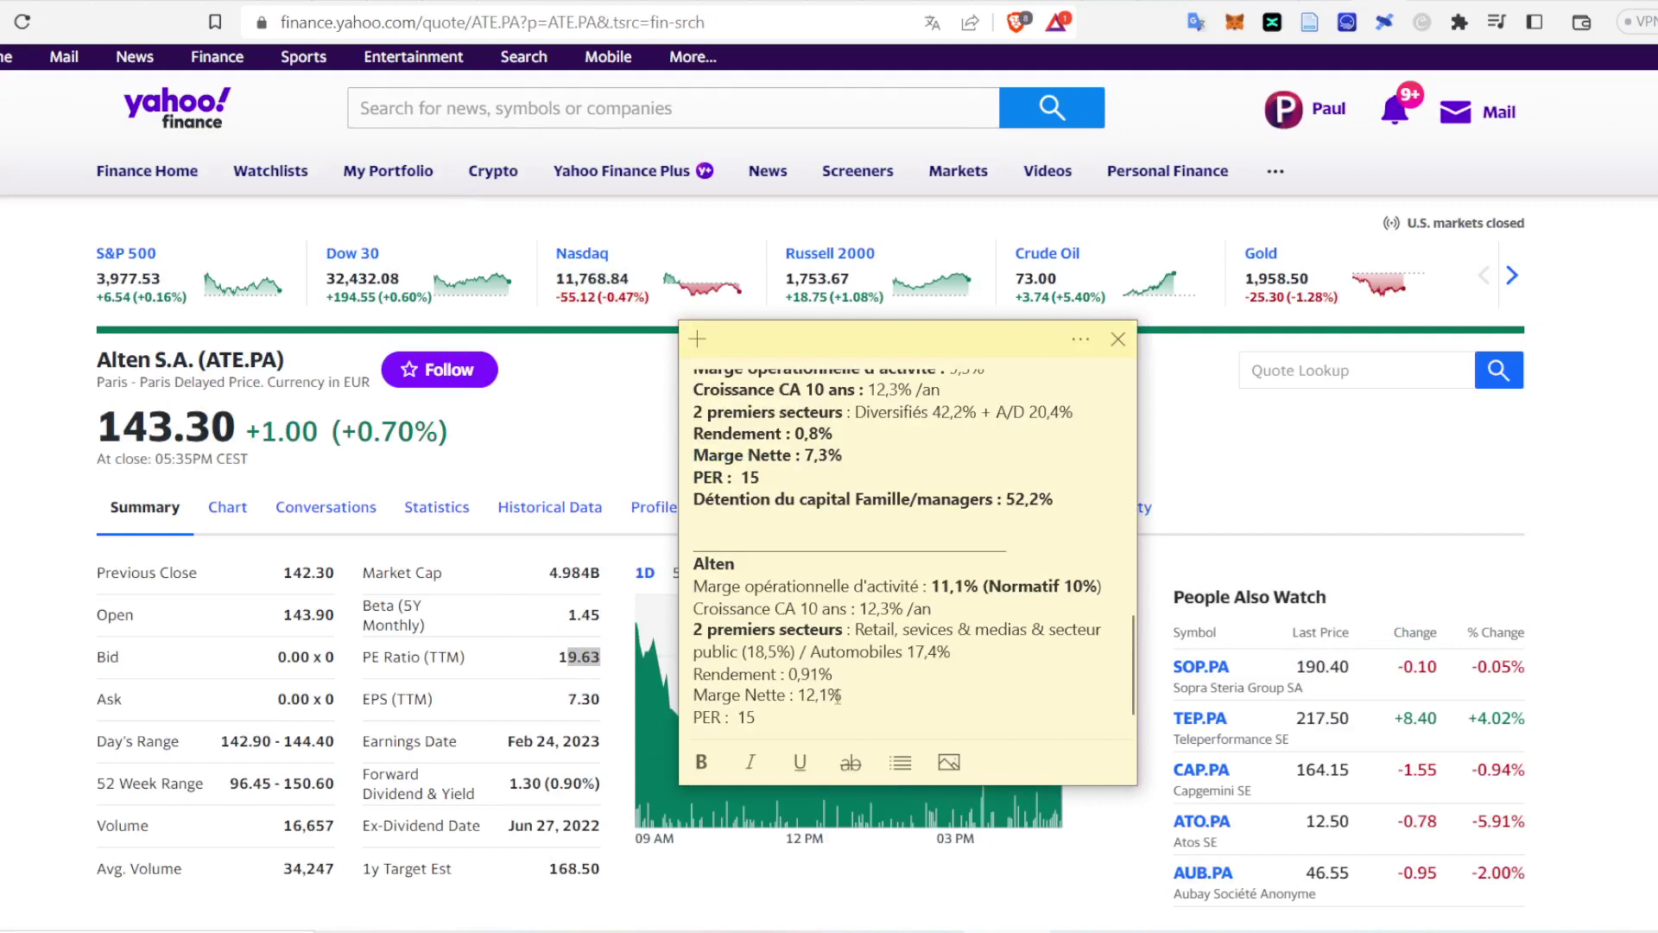
pyautogui.press('BackSpace')
pyautogui.press('BackSpace')
pyautogui.write('19,3')
# Step: Compare the PER entries of SII, Infotel and the company above them in the note, and return to Alten's Yahoo Finance summary
pyautogui.scroll(3, 761, 521)
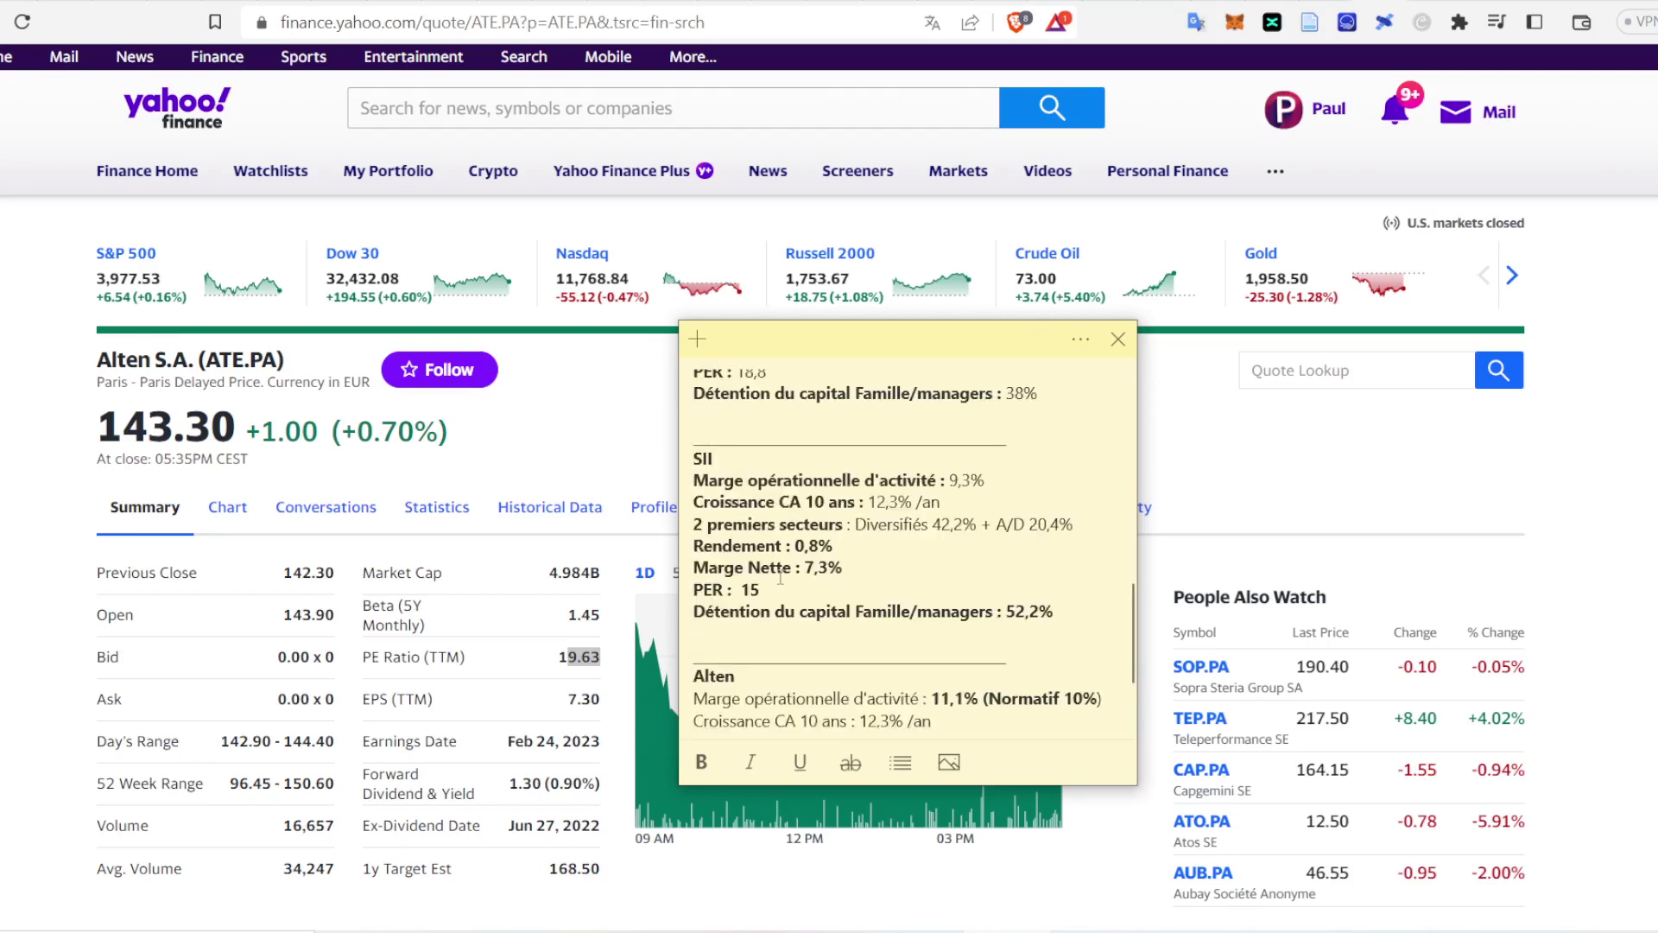
pyautogui.scroll(3, 768, 553)
pyautogui.moveTo(768, 483); pyautogui.dragTo(755, 491)
pyautogui.scroll(6, 747, 483)
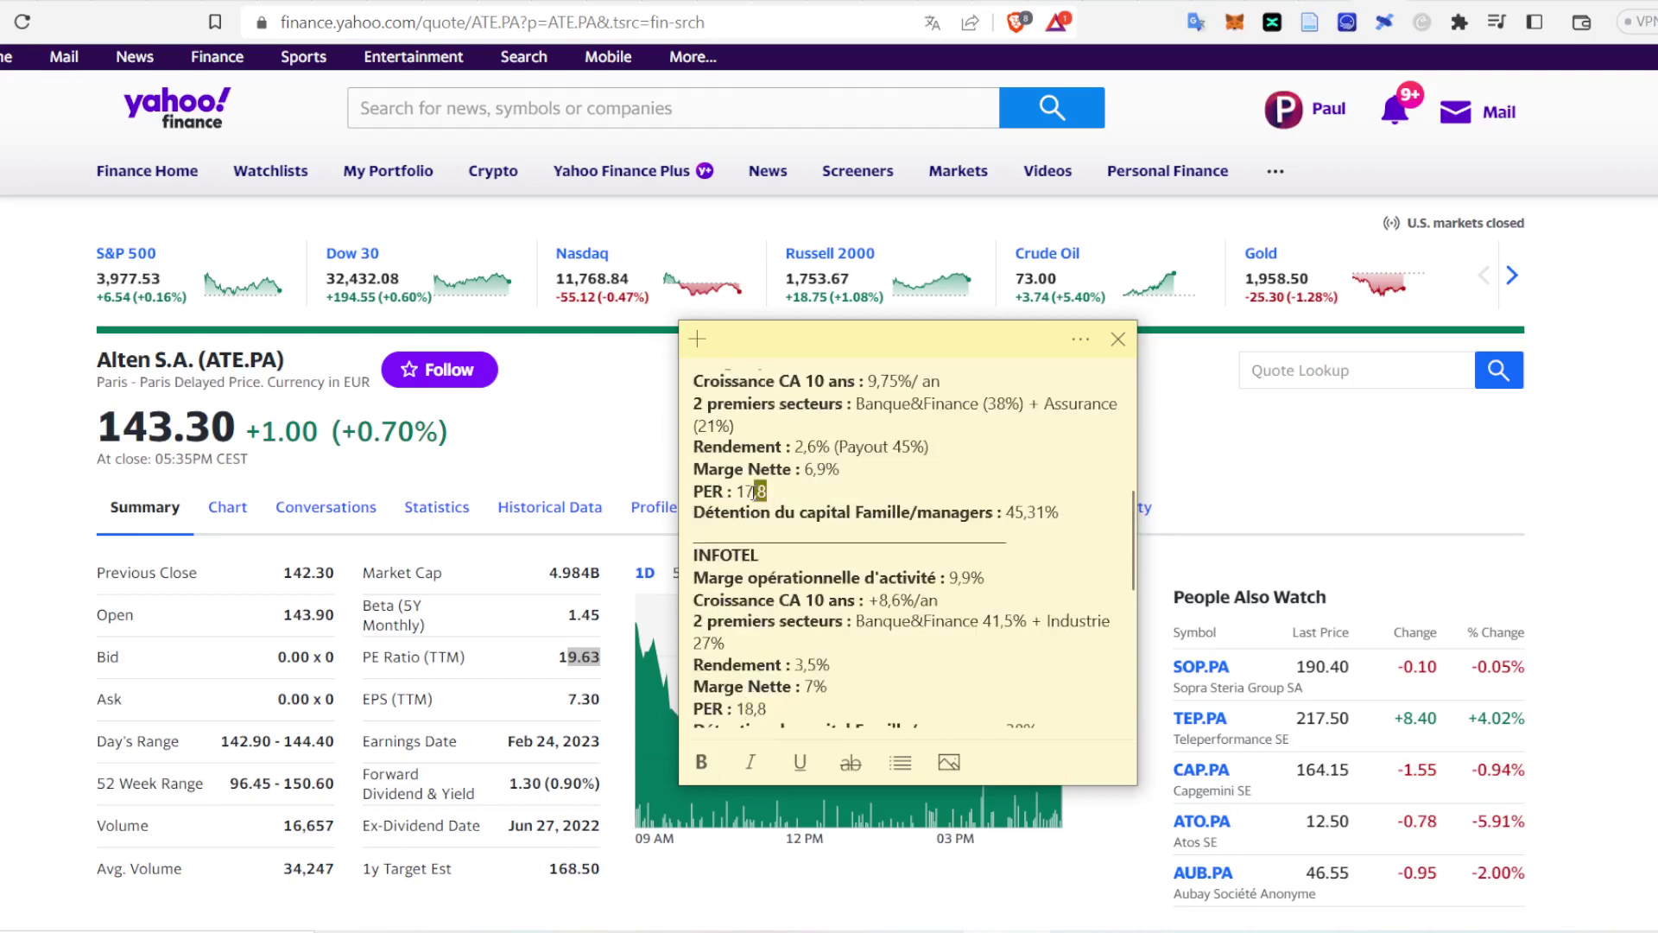
pyautogui.click(1267, 517)
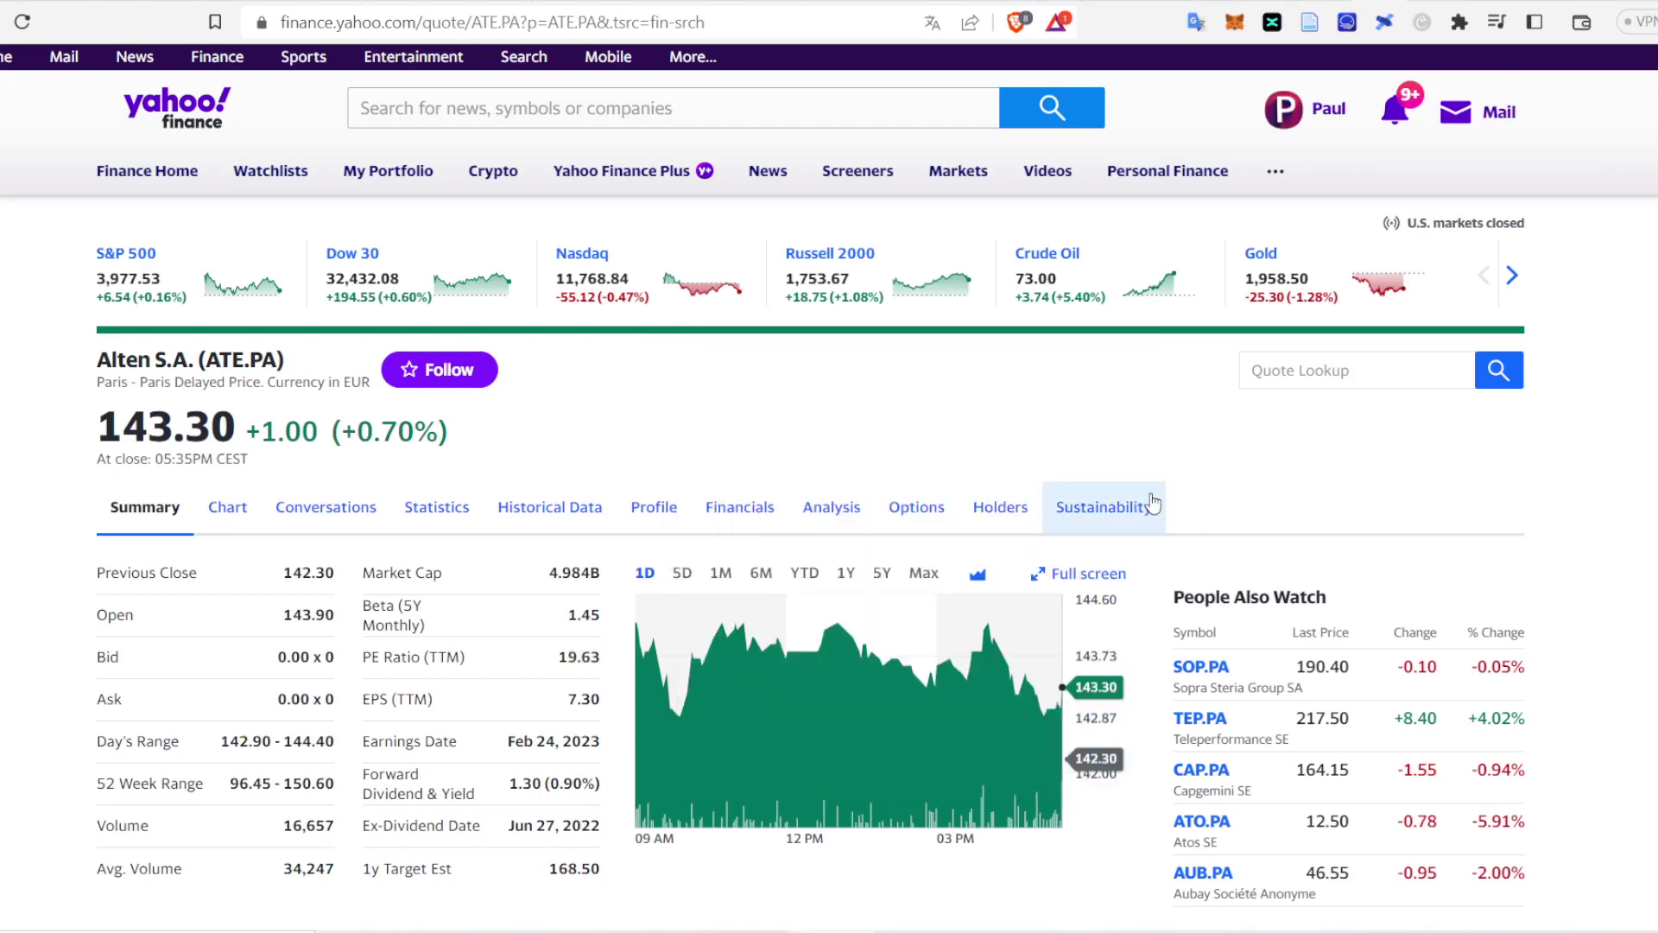
pyautogui.scroll(-1, 1162, 502)
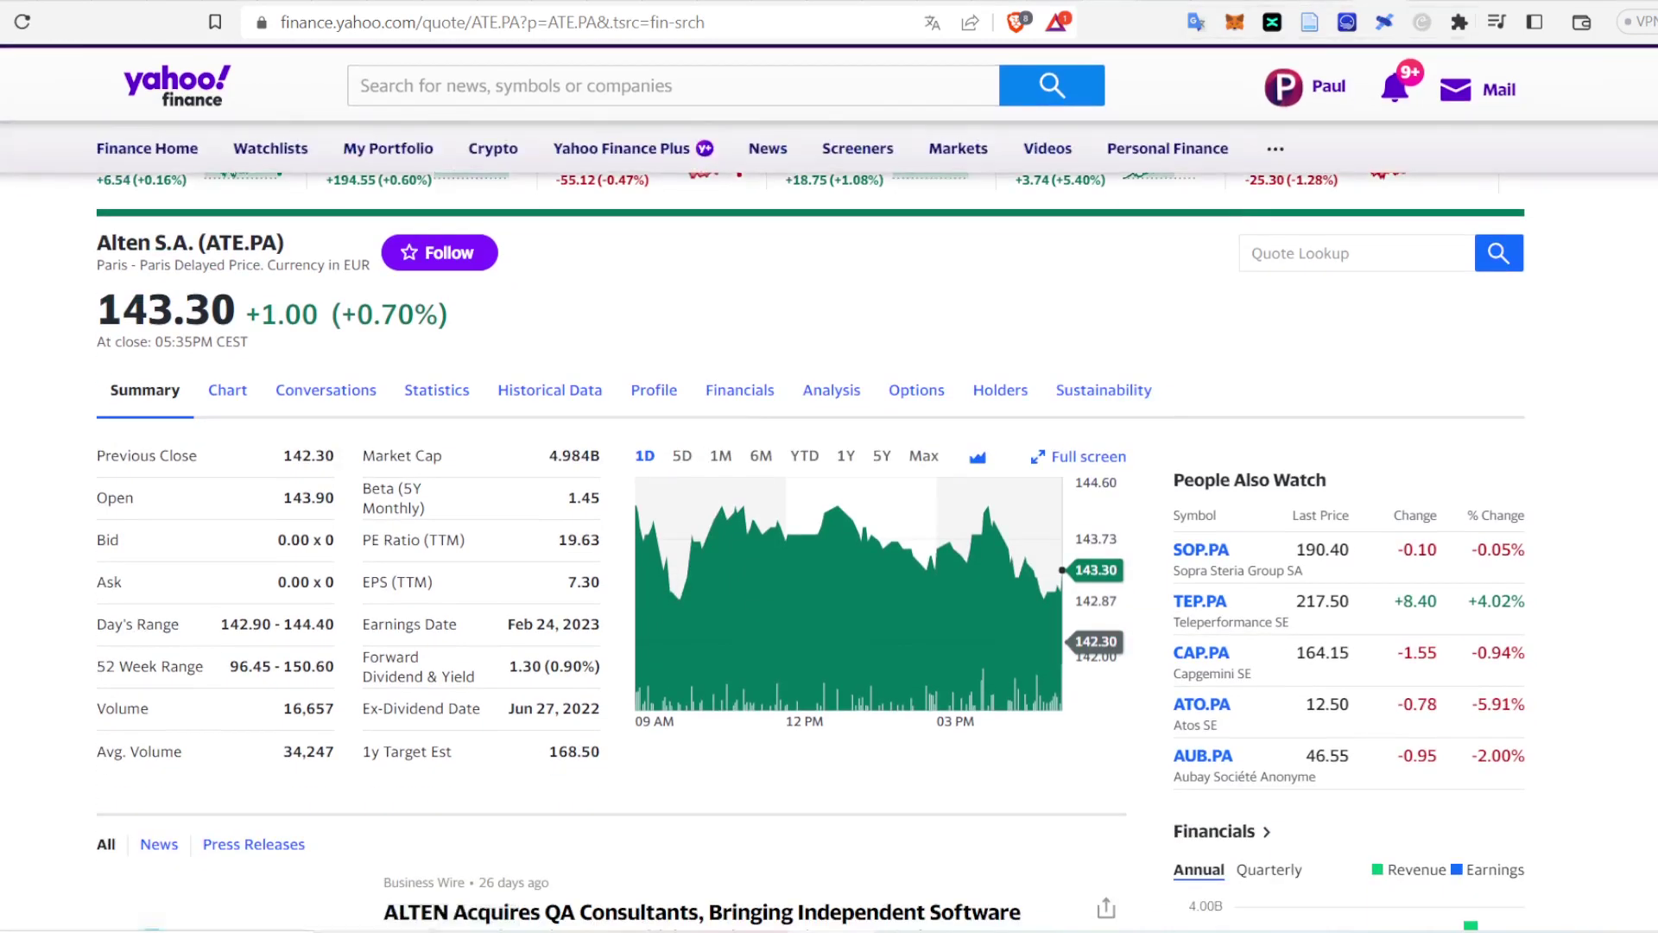
# Step: Switch to Koyfin and hide the Historical Chart, SMA (200D) and RSI (14D) series on Alten's graph
pyautogui.click(1149, 3)
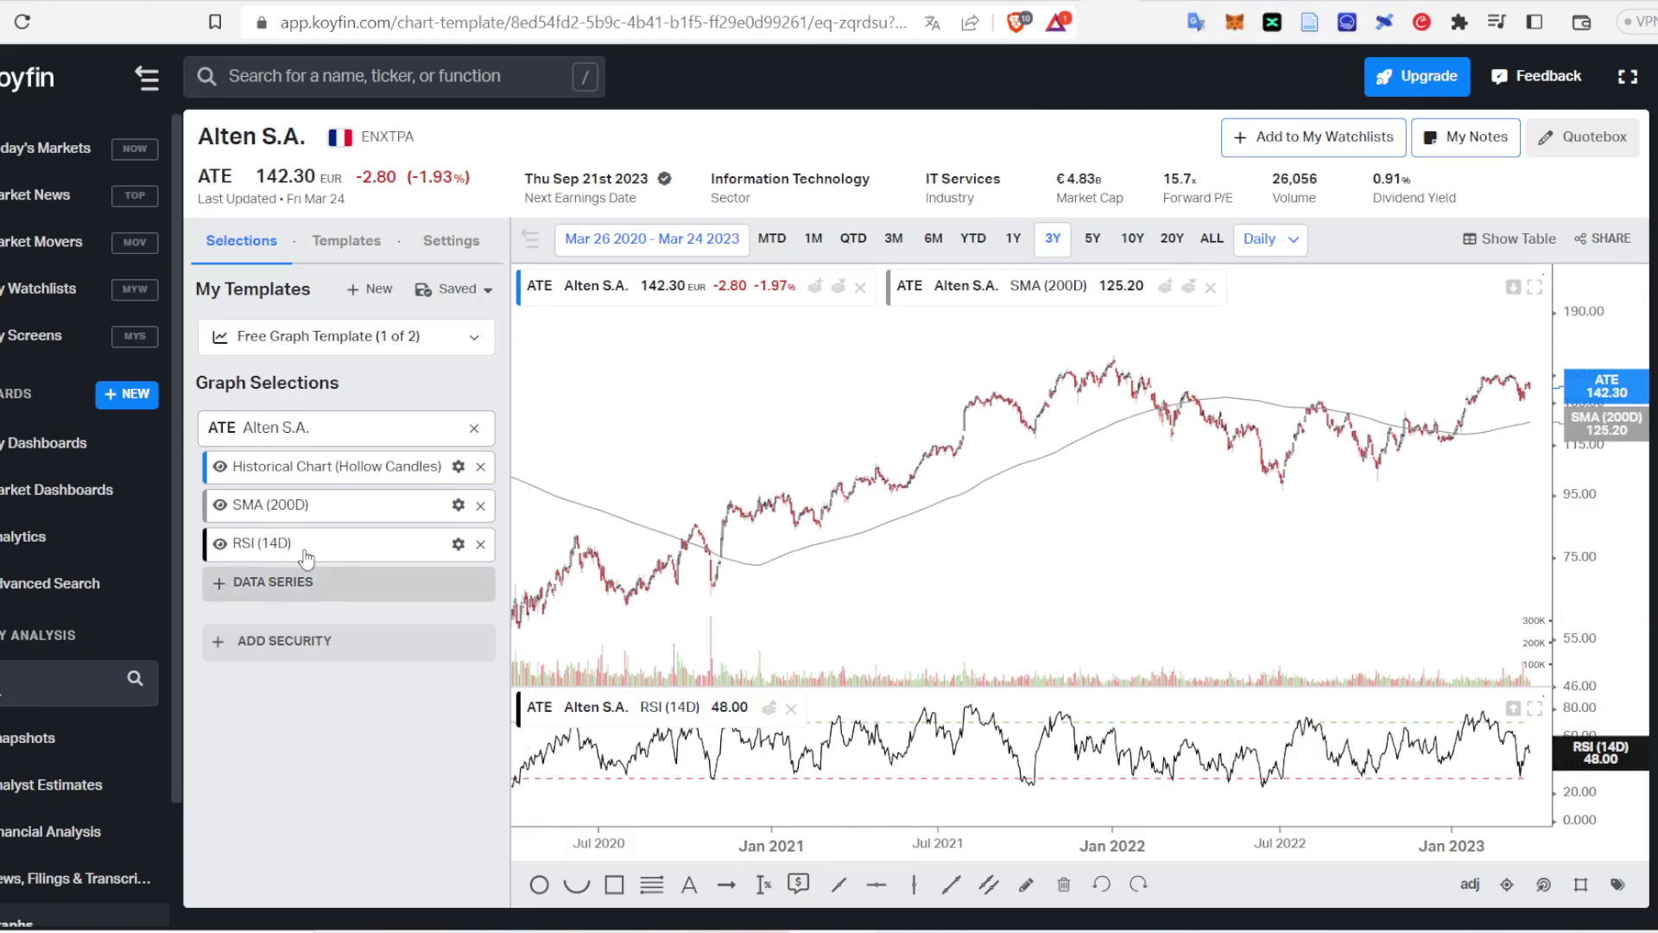
pyautogui.click(220, 466)
pyautogui.click(220, 504)
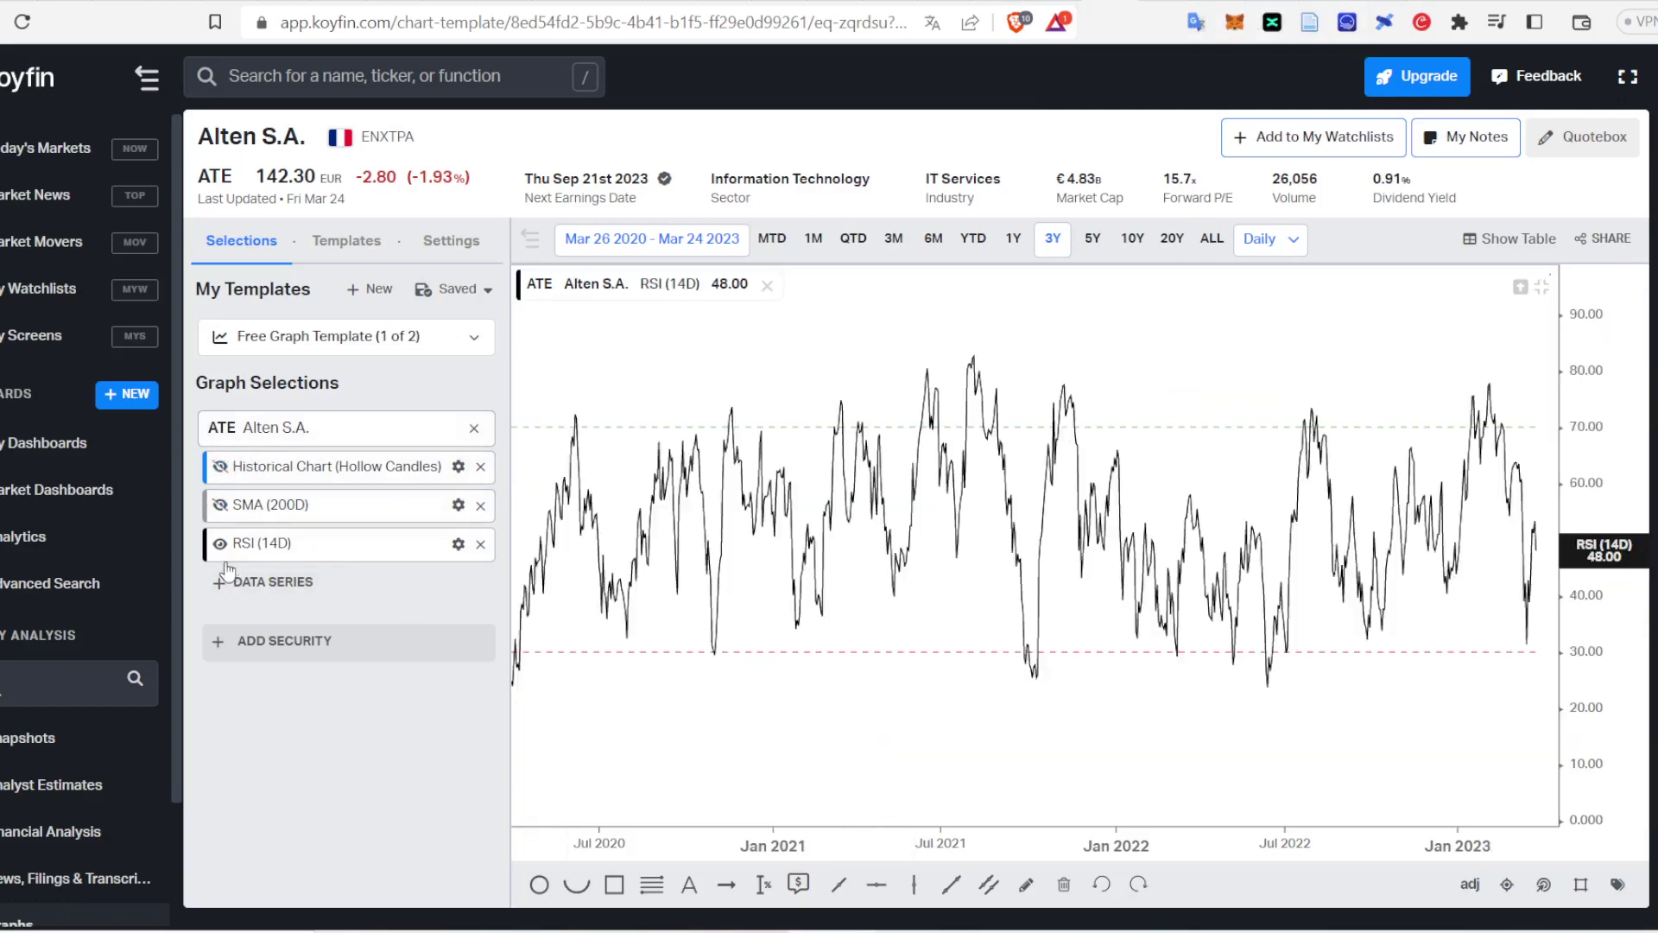
pyautogui.click(221, 543)
# Step: Add the annual Total Revenues series to Alten's graph and set the time range to 20 years
pyautogui.click(227, 592)
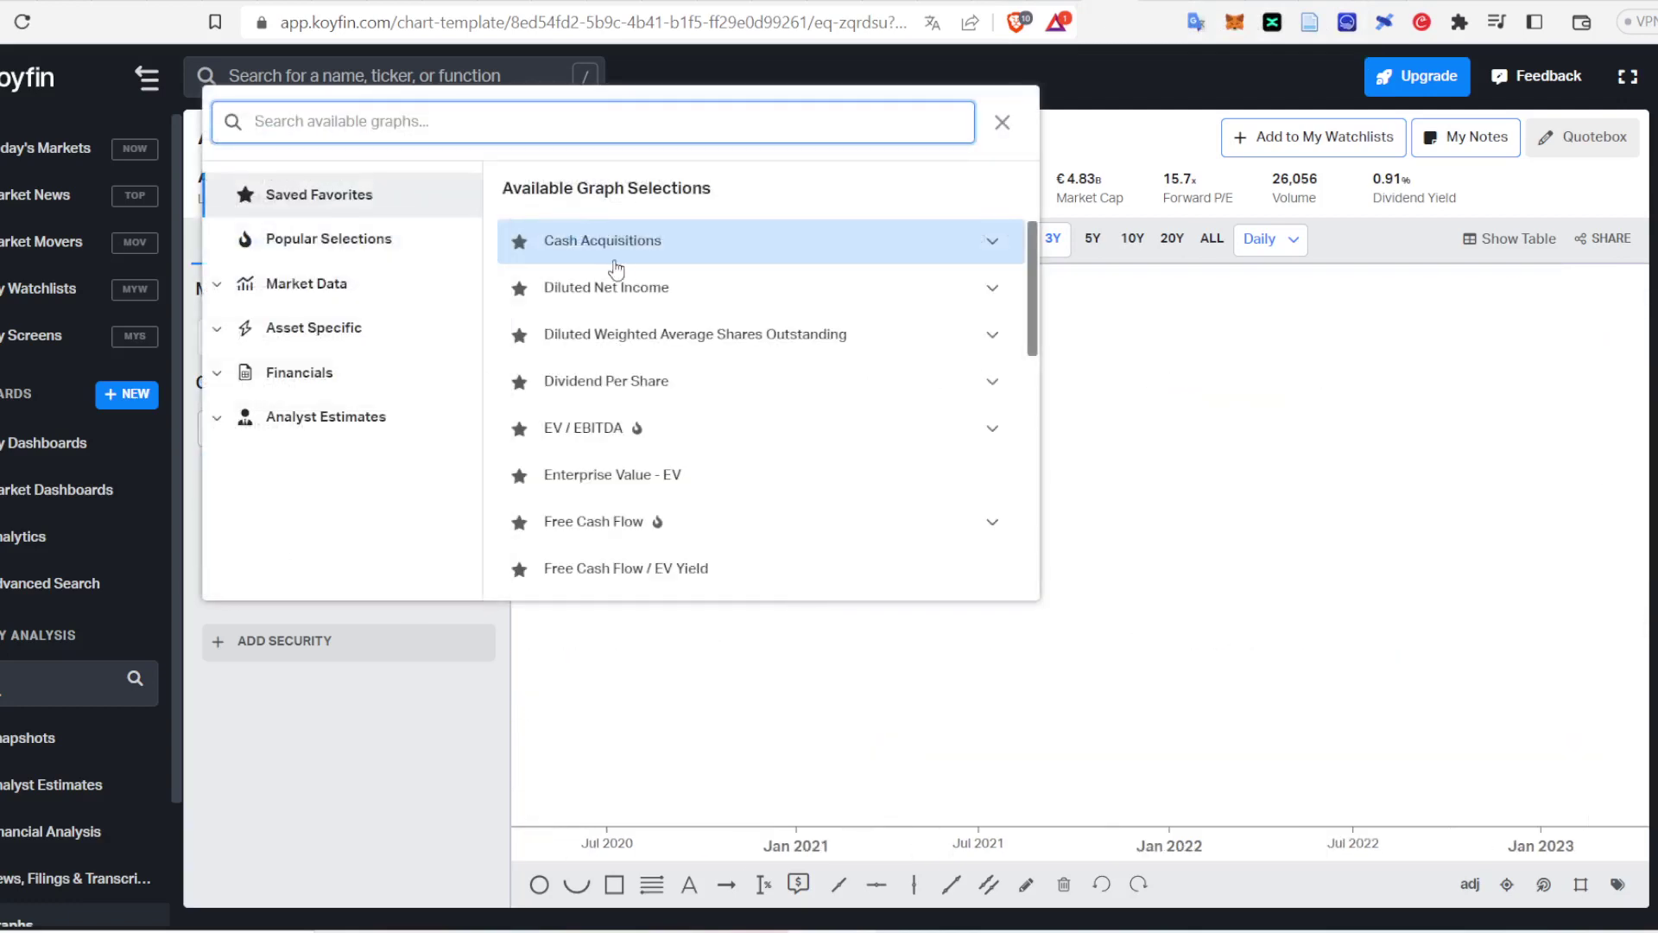
pyautogui.scroll(-2, 792, 381)
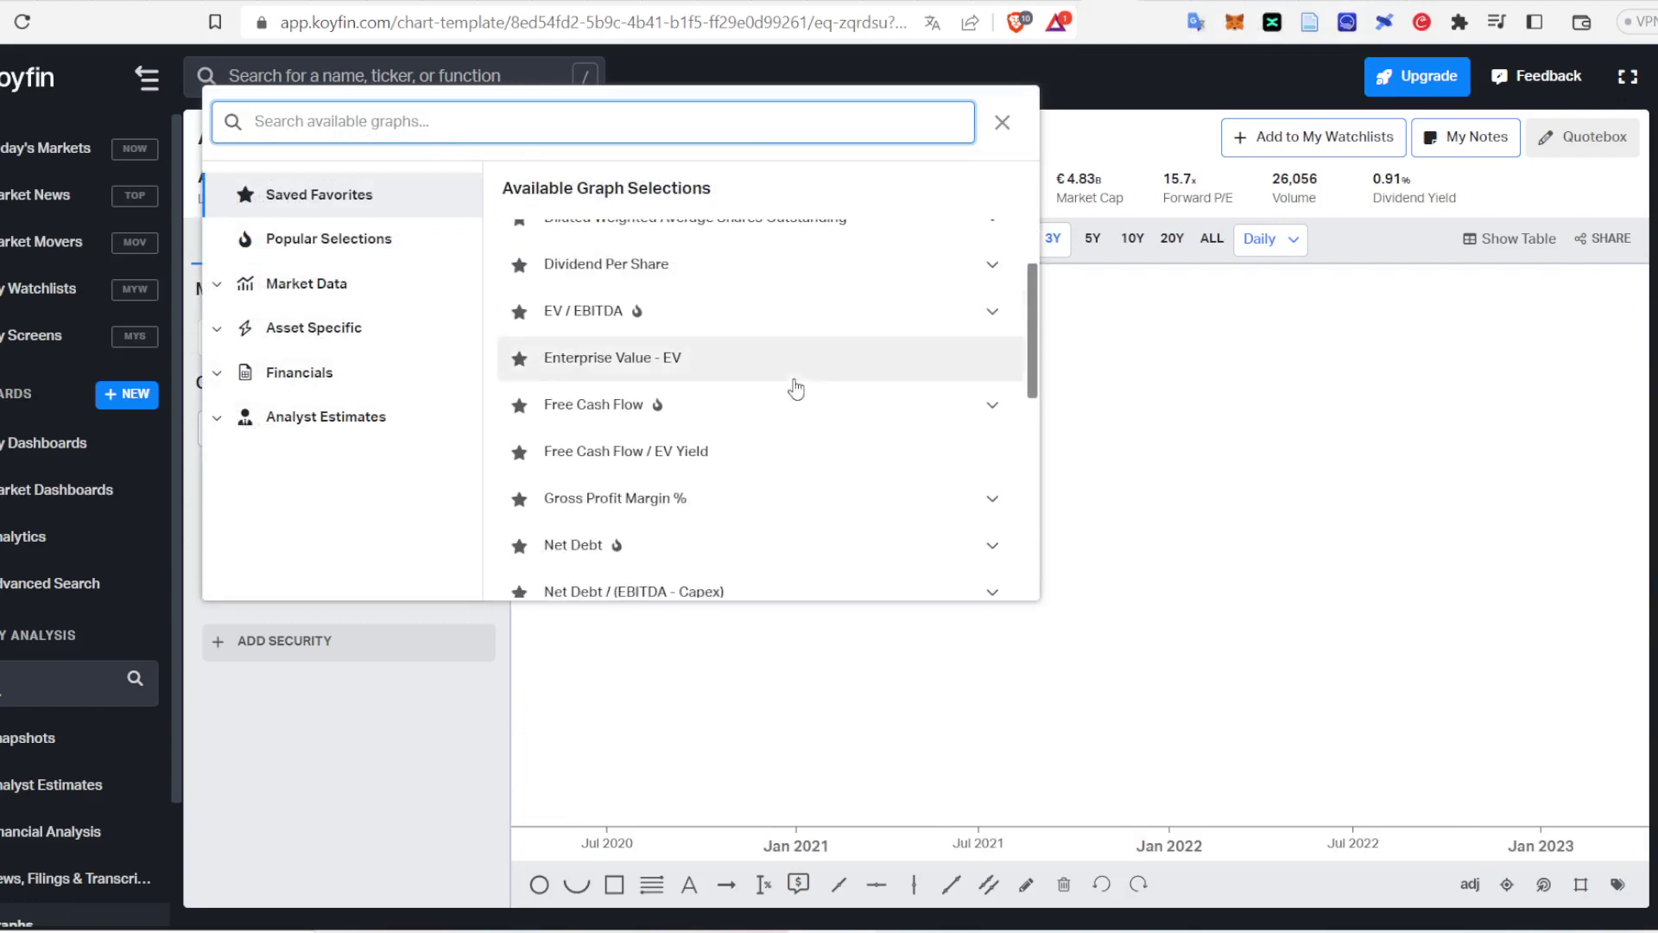
pyautogui.scroll(2, 792, 381)
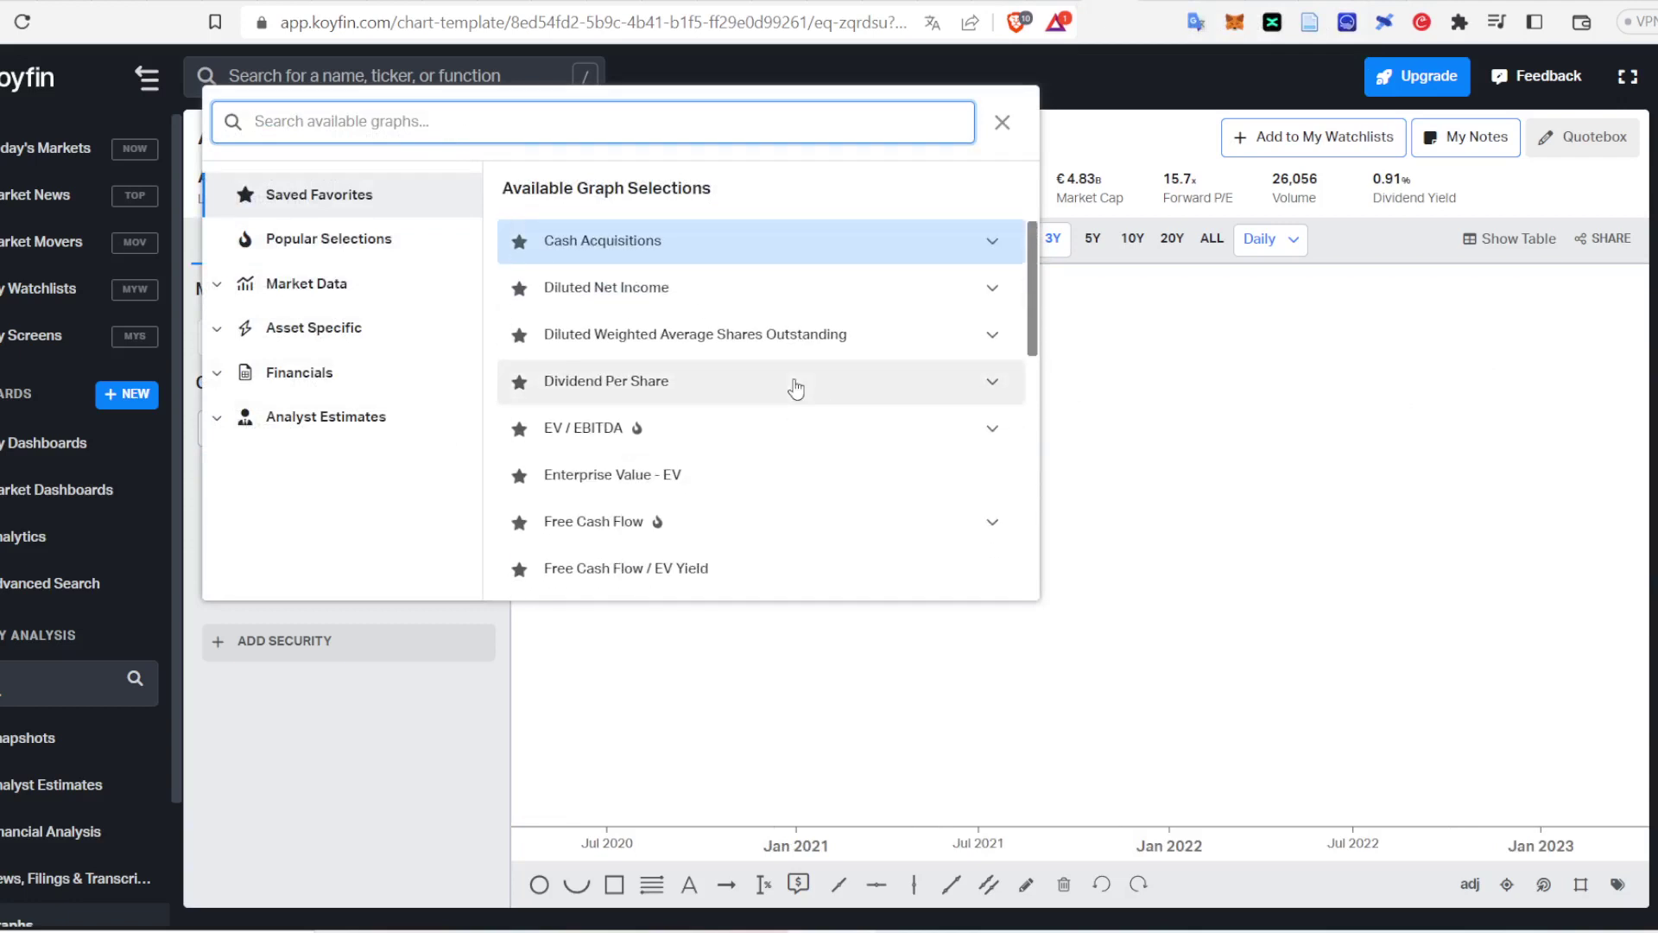
pyautogui.scroll(-6, 652, 369)
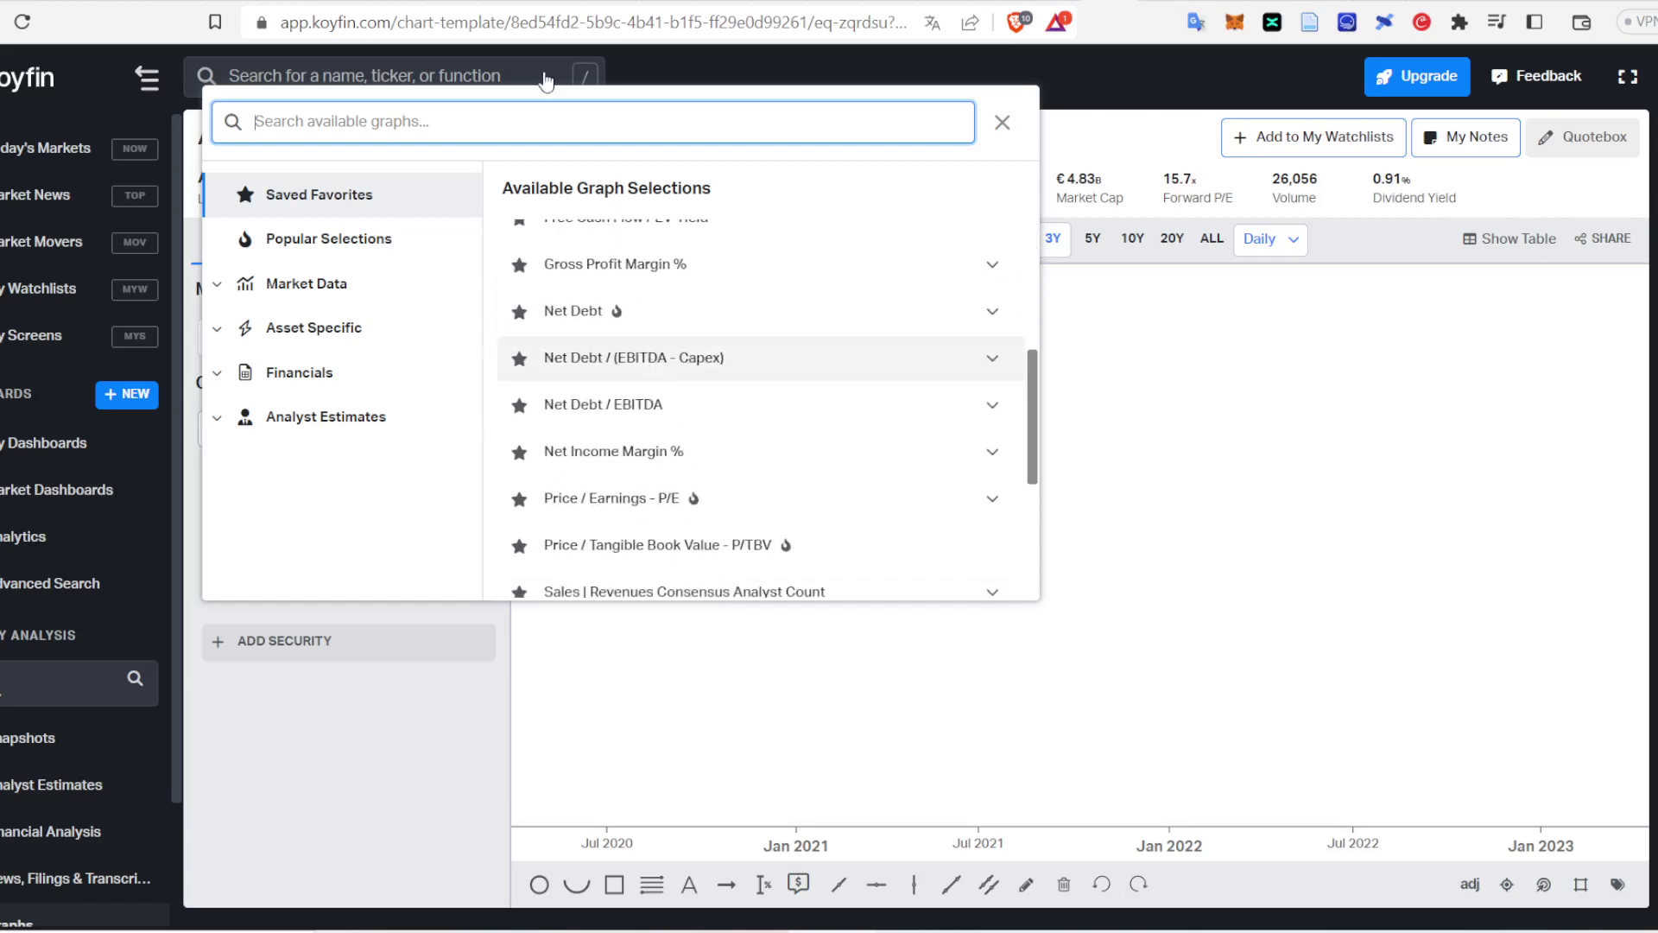
pyautogui.write('rev')
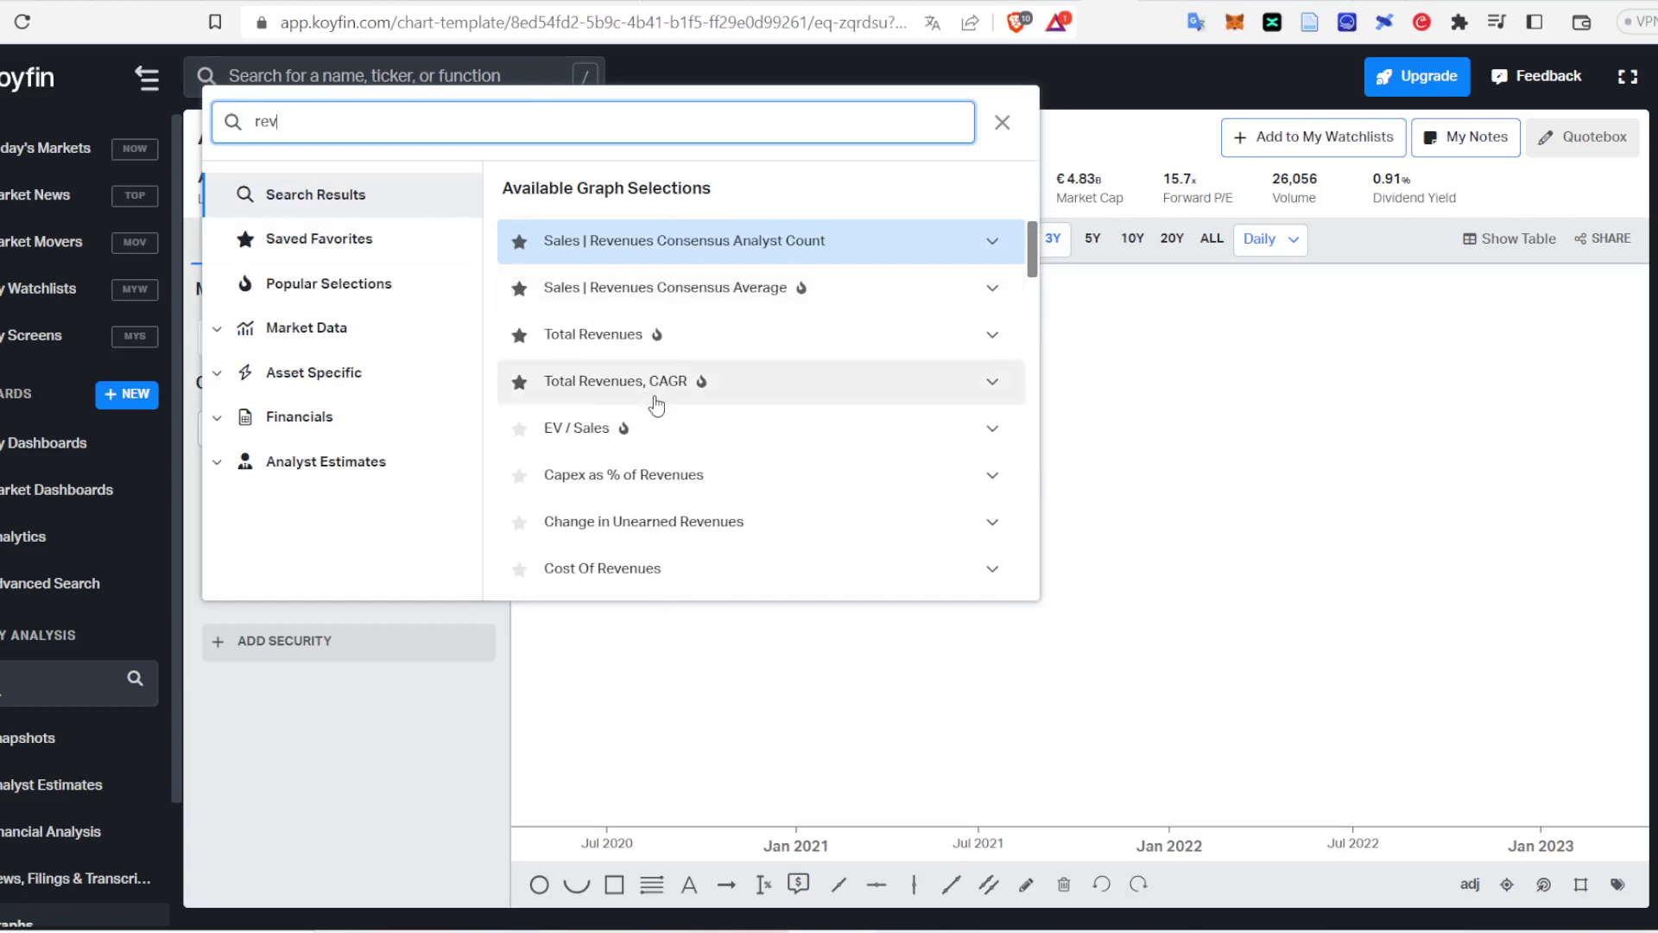
pyautogui.click(665, 342)
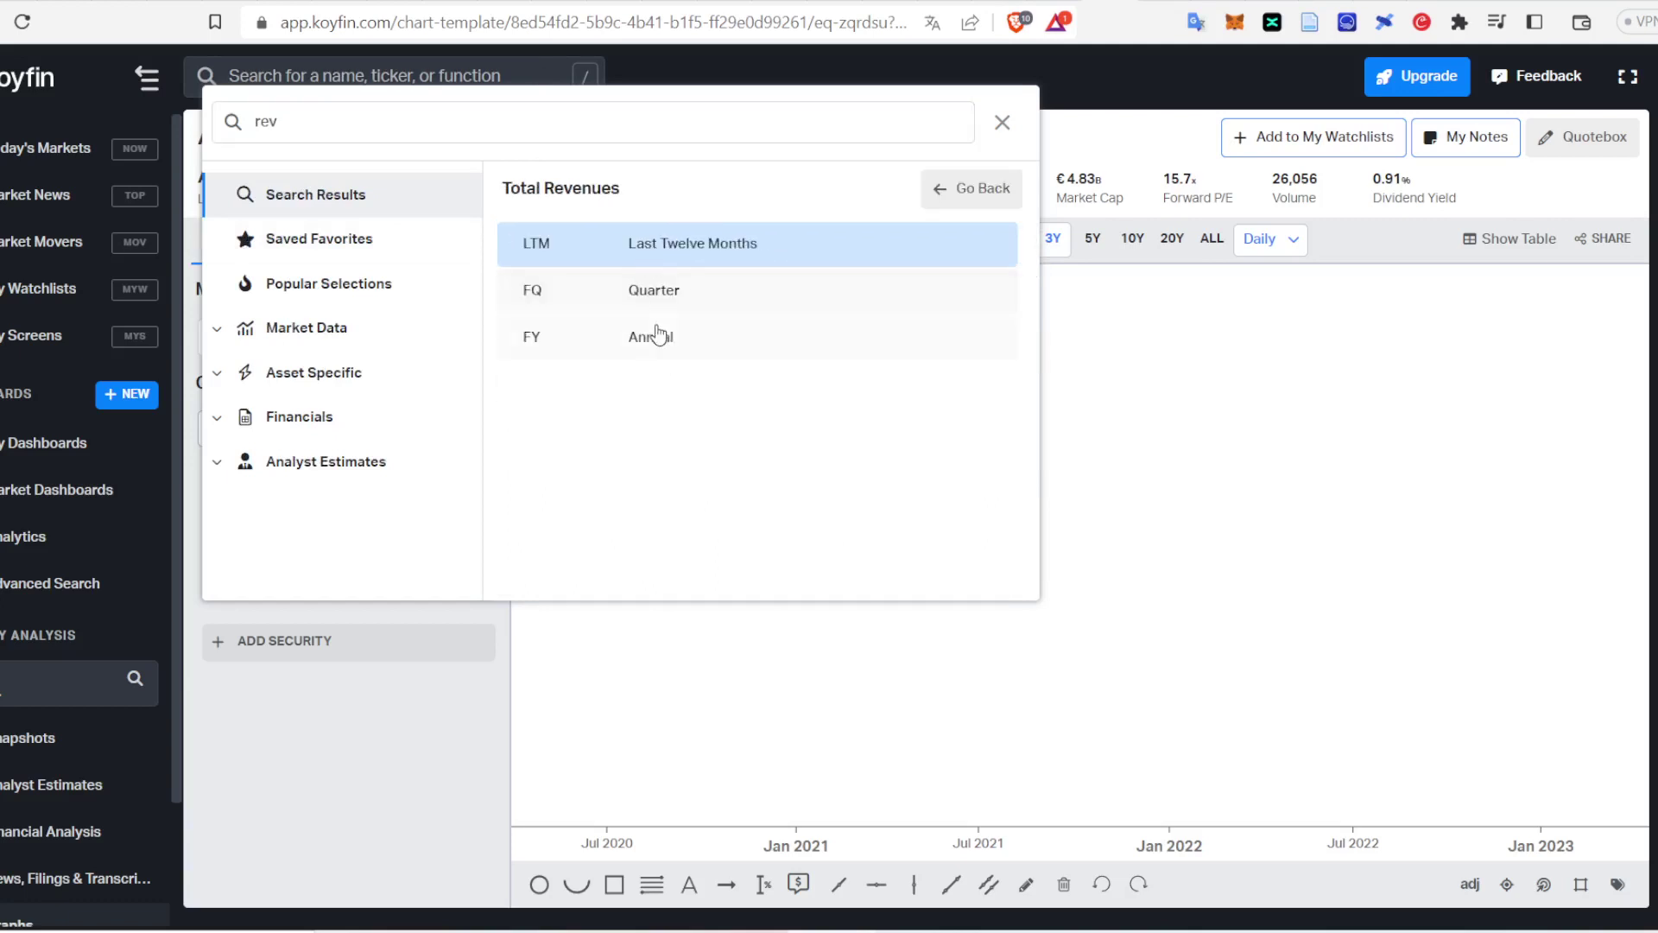
pyautogui.click(656, 337)
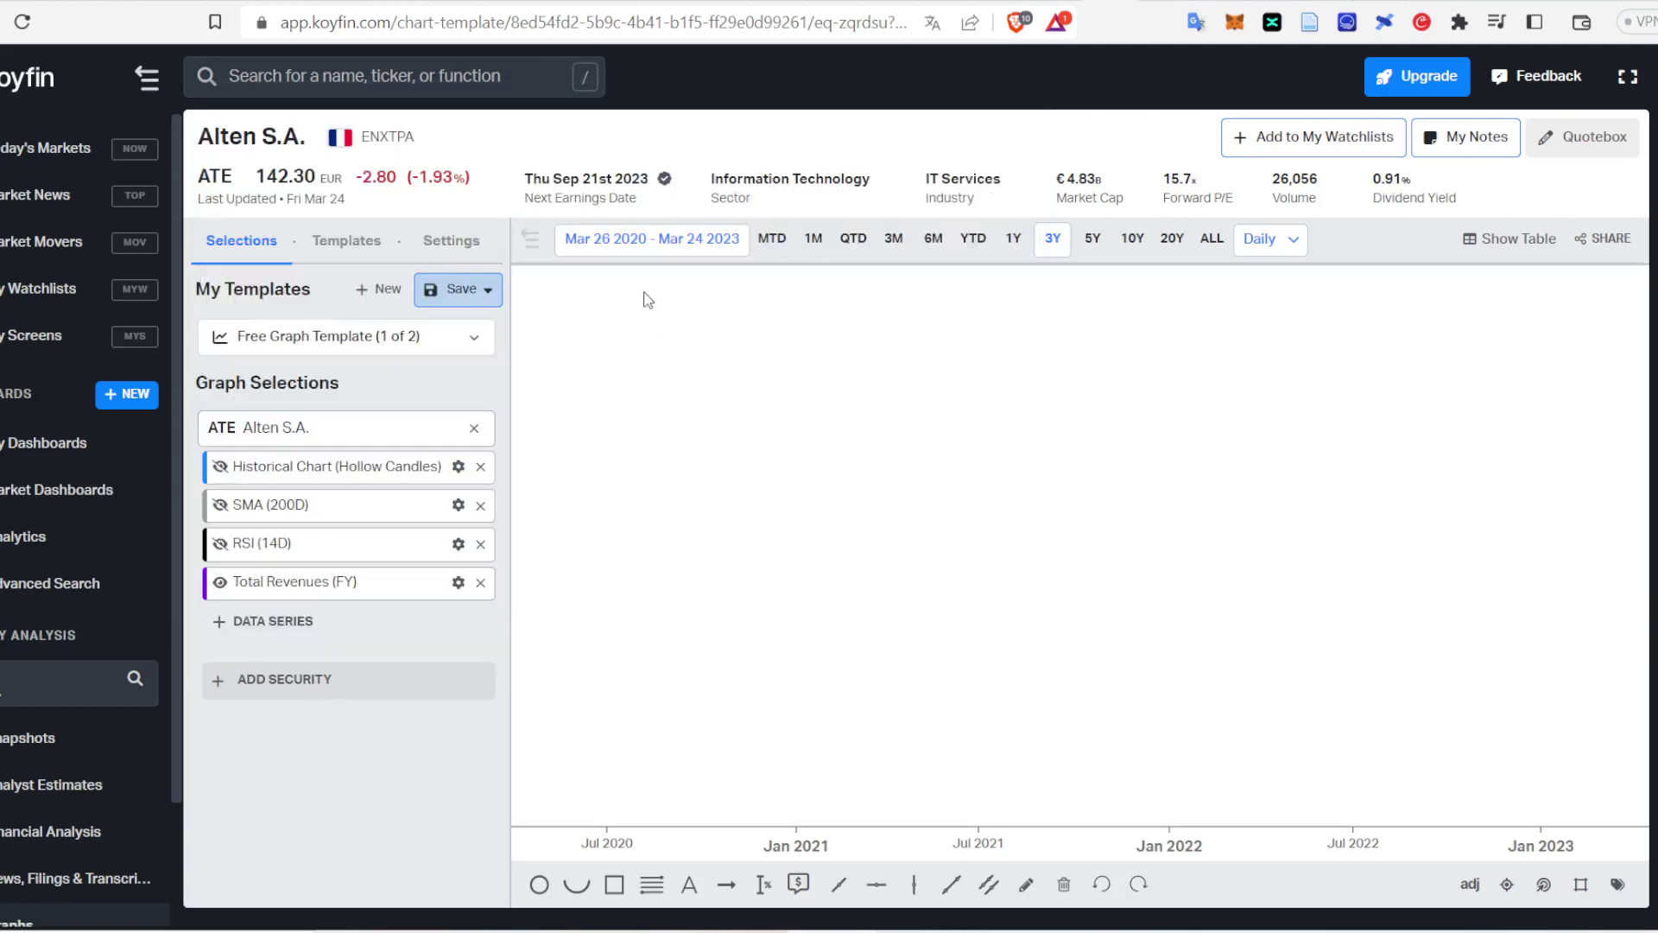
pyautogui.click(1176, 247)
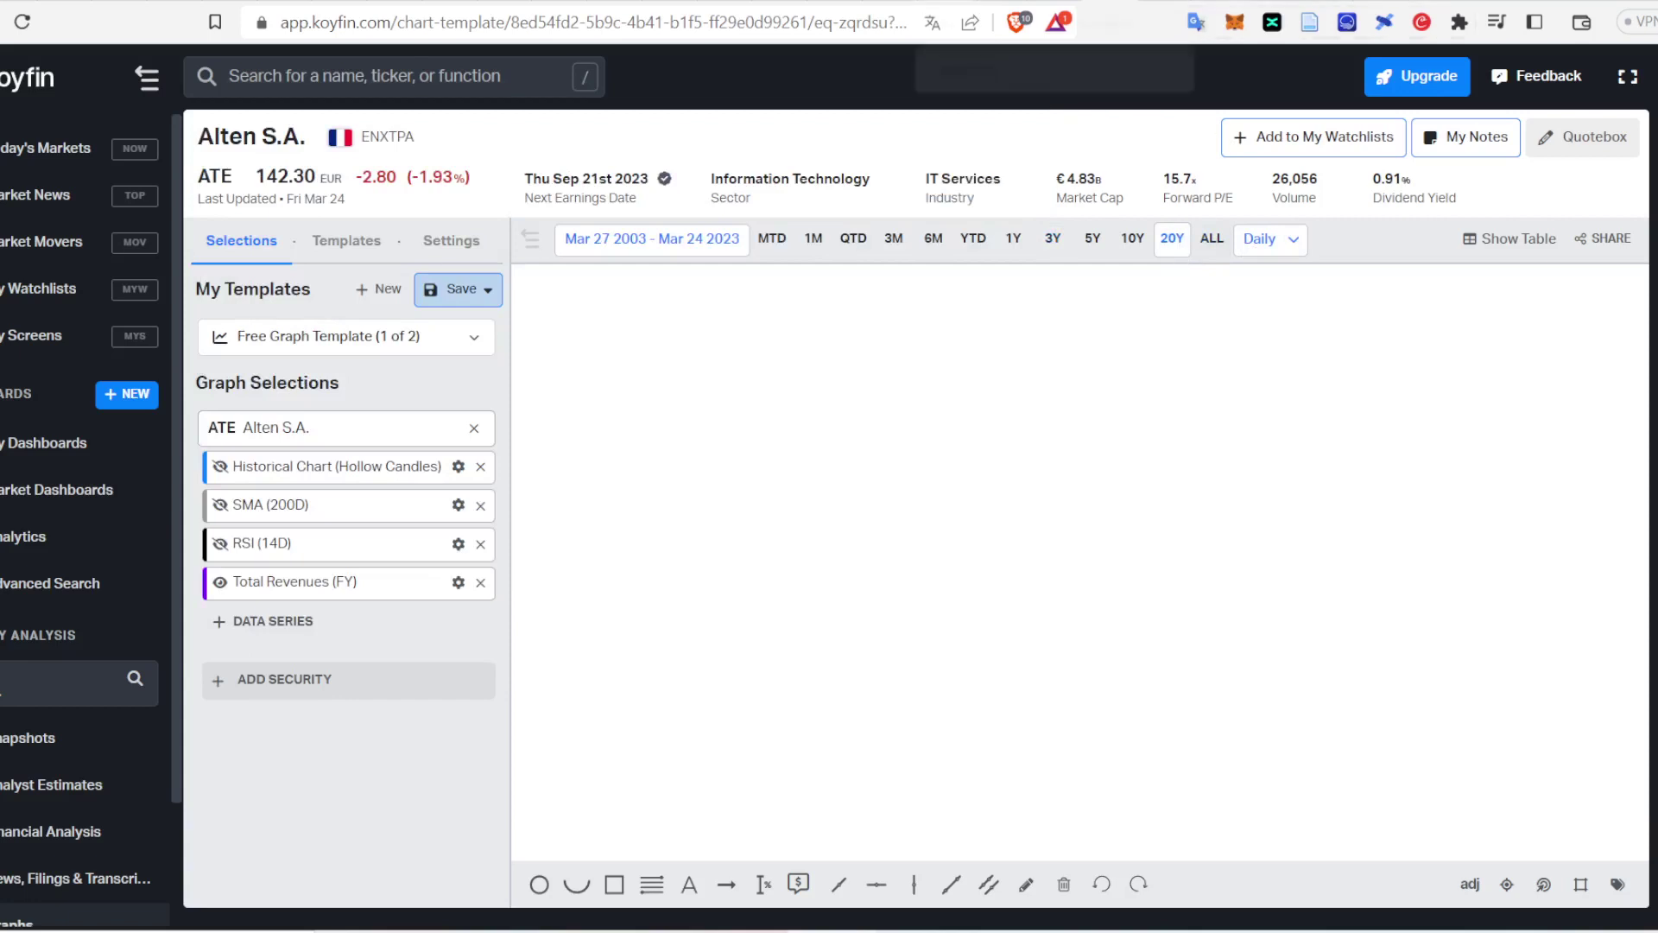
# Step: Switch to Alten's 2022 annual results PDF and find the "Progression continue de l'international" revenue chart on page 17
pyautogui.hotkey('ctrl', 'Tab')
pyautogui.scroll(-20, 596, 711)
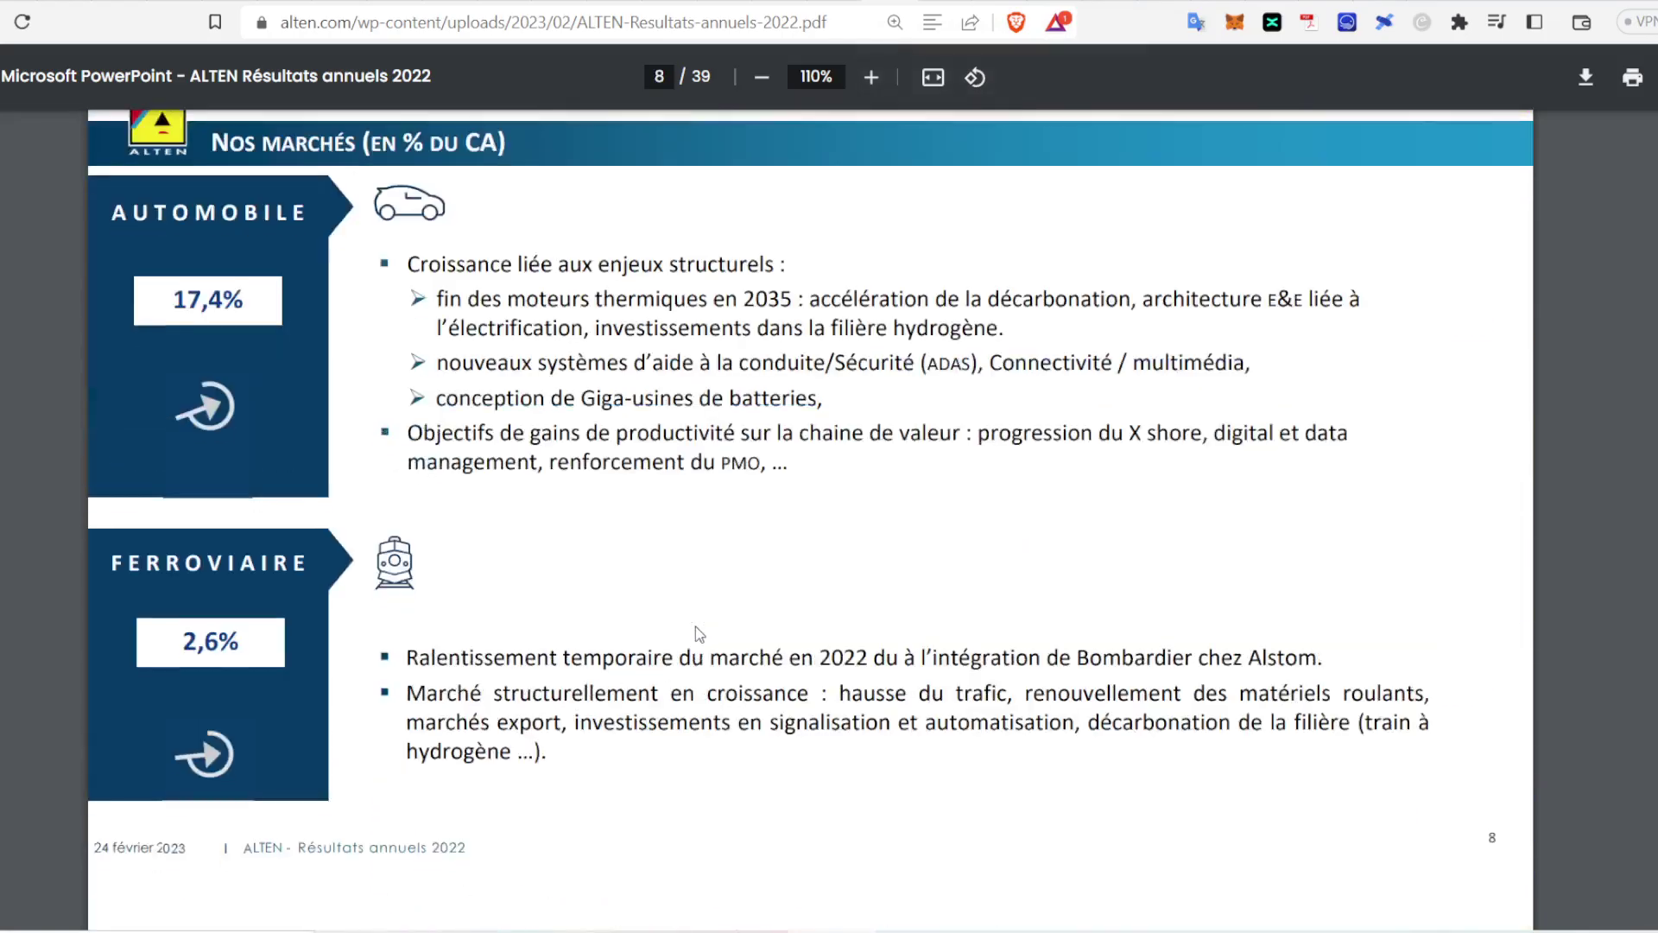
pyautogui.scroll(-20, 719, 609)
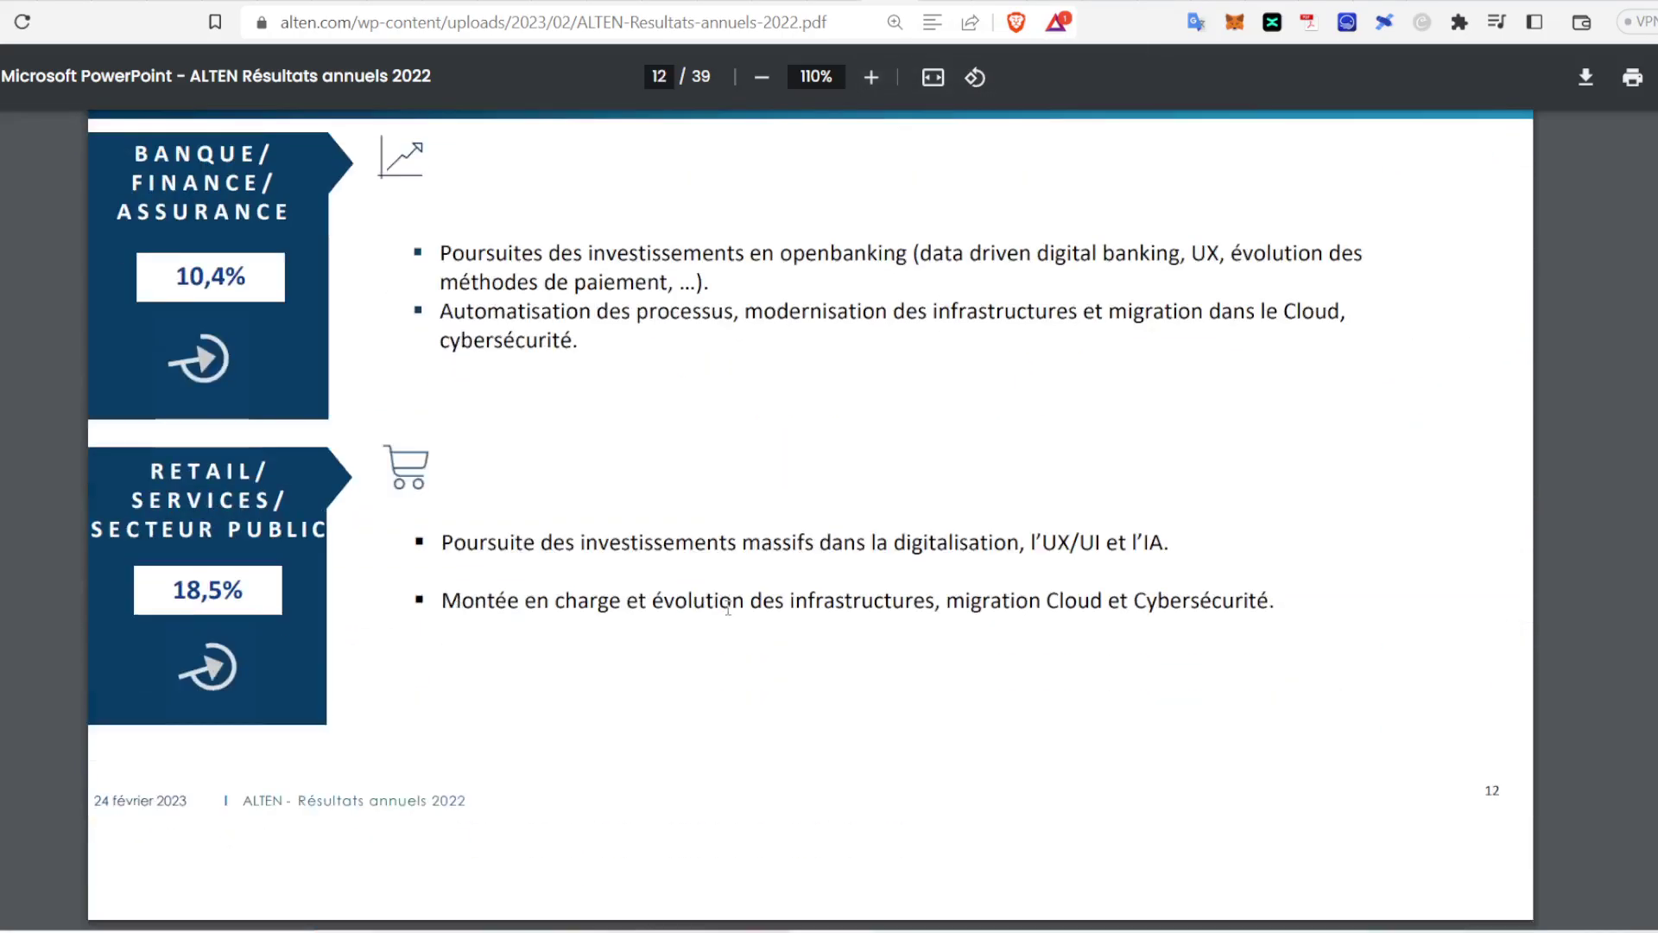
pyautogui.scroll(-20, 754, 593)
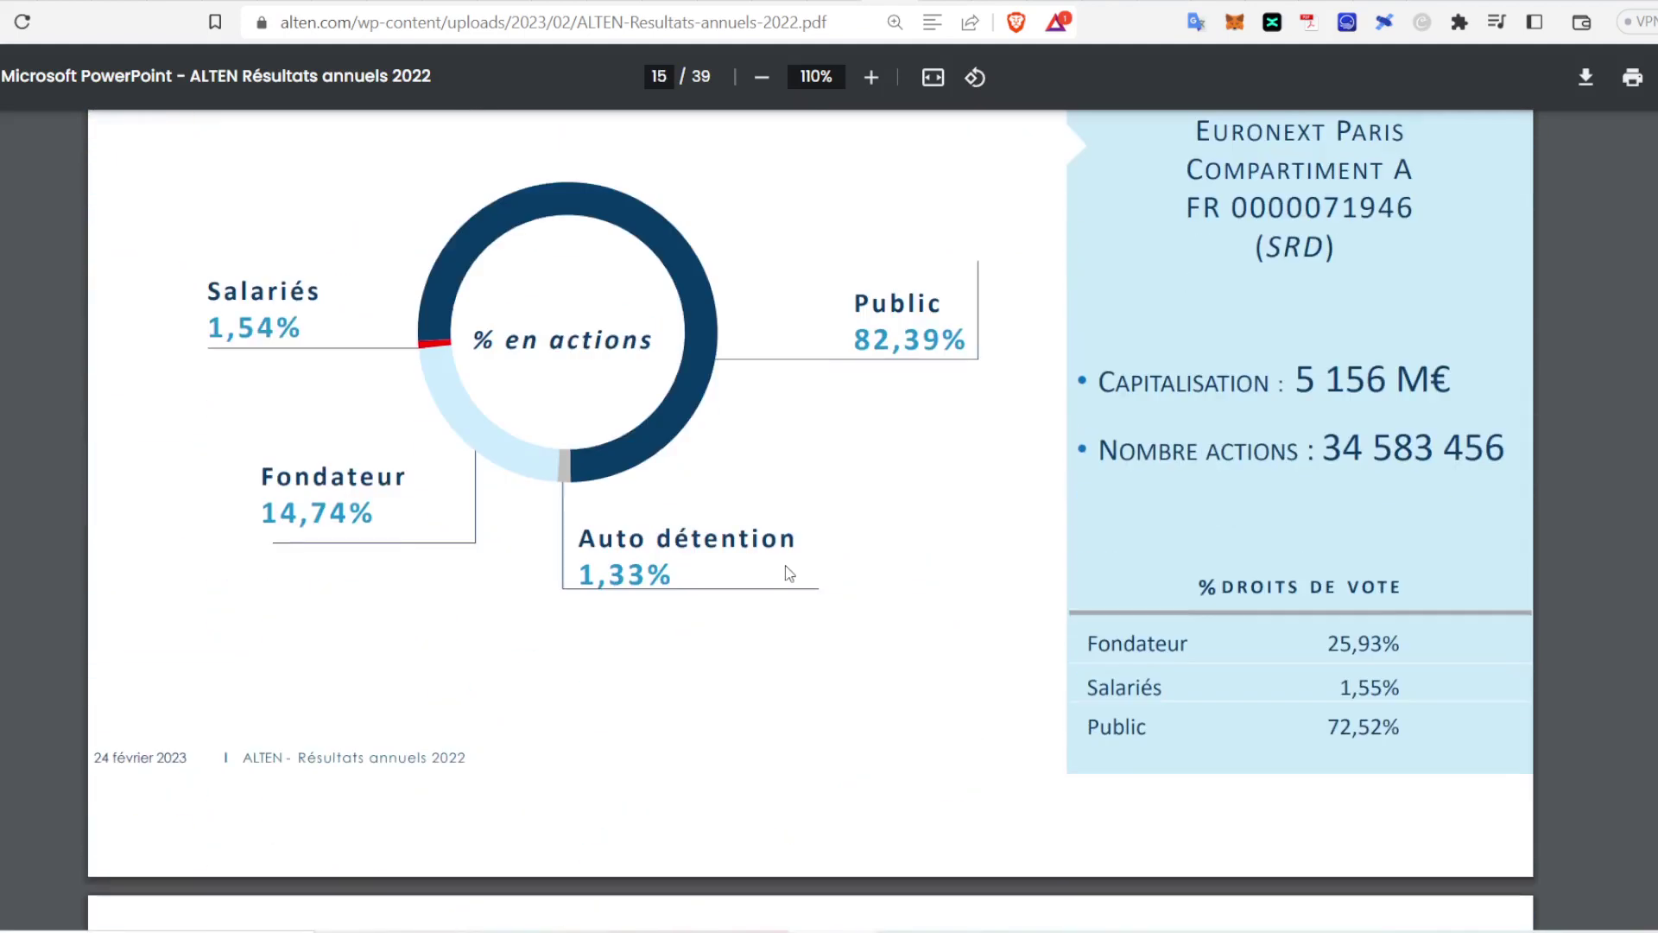
pyautogui.scroll(-12, 834, 542)
pyautogui.scroll(3, 832, 542)
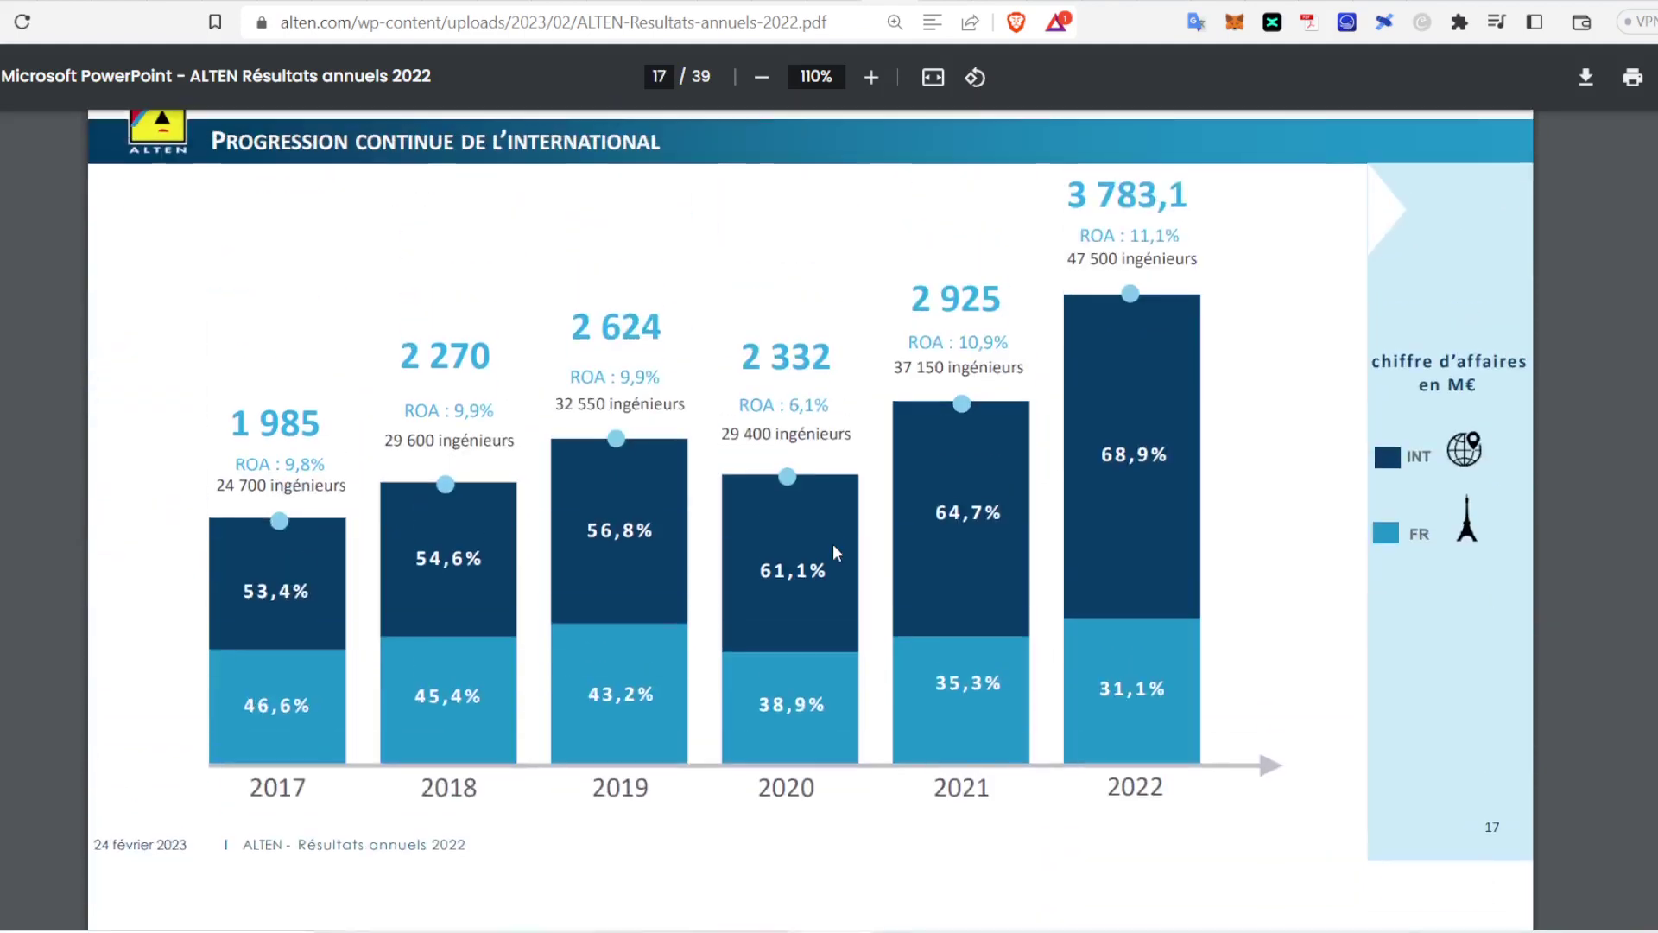
# Step: Compare Alten's 2017 and 2022 revenue figures in the "Progression continue de l'international" chart
pyautogui.moveTo(228, 424); pyautogui.dragTo(333, 447)
pyautogui.moveTo(218, 425); pyautogui.dragTo(325, 425)
pyautogui.click(325, 425)
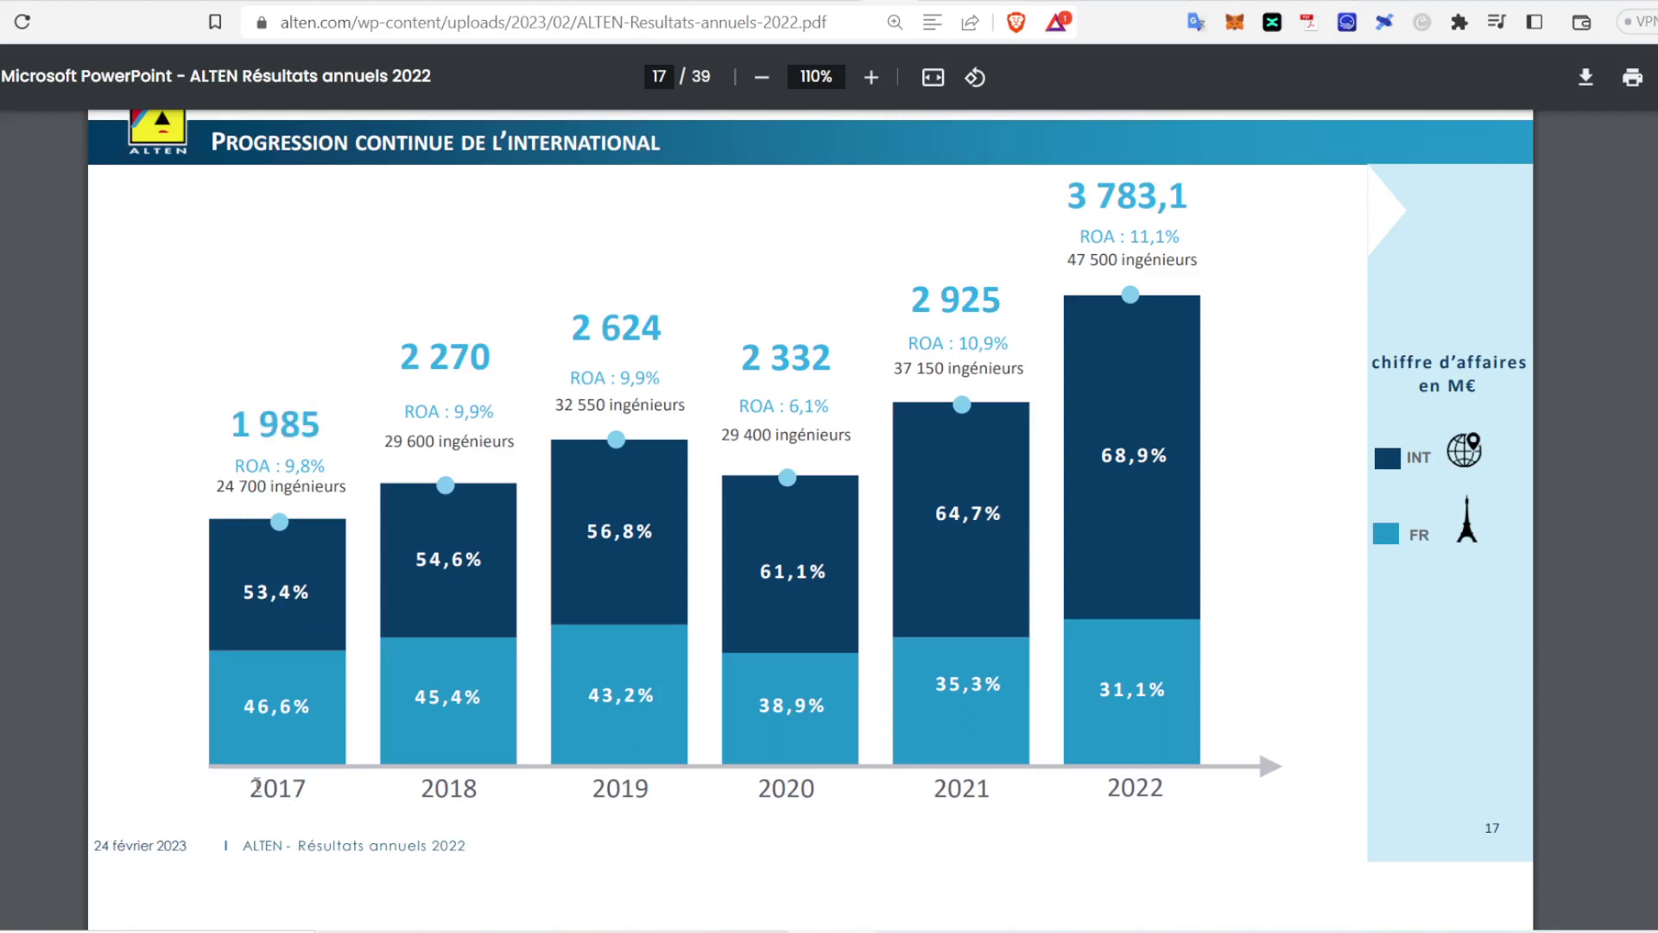
pyautogui.moveTo(250, 786); pyautogui.dragTo(306, 787)
pyautogui.moveTo(1068, 195); pyautogui.dragTo(1198, 215)
pyautogui.click(1213, 222)
pyautogui.moveTo(223, 421); pyautogui.dragTo(350, 468)
pyautogui.click(363, 467)
pyautogui.hotkey('ctrl', 'Tab')
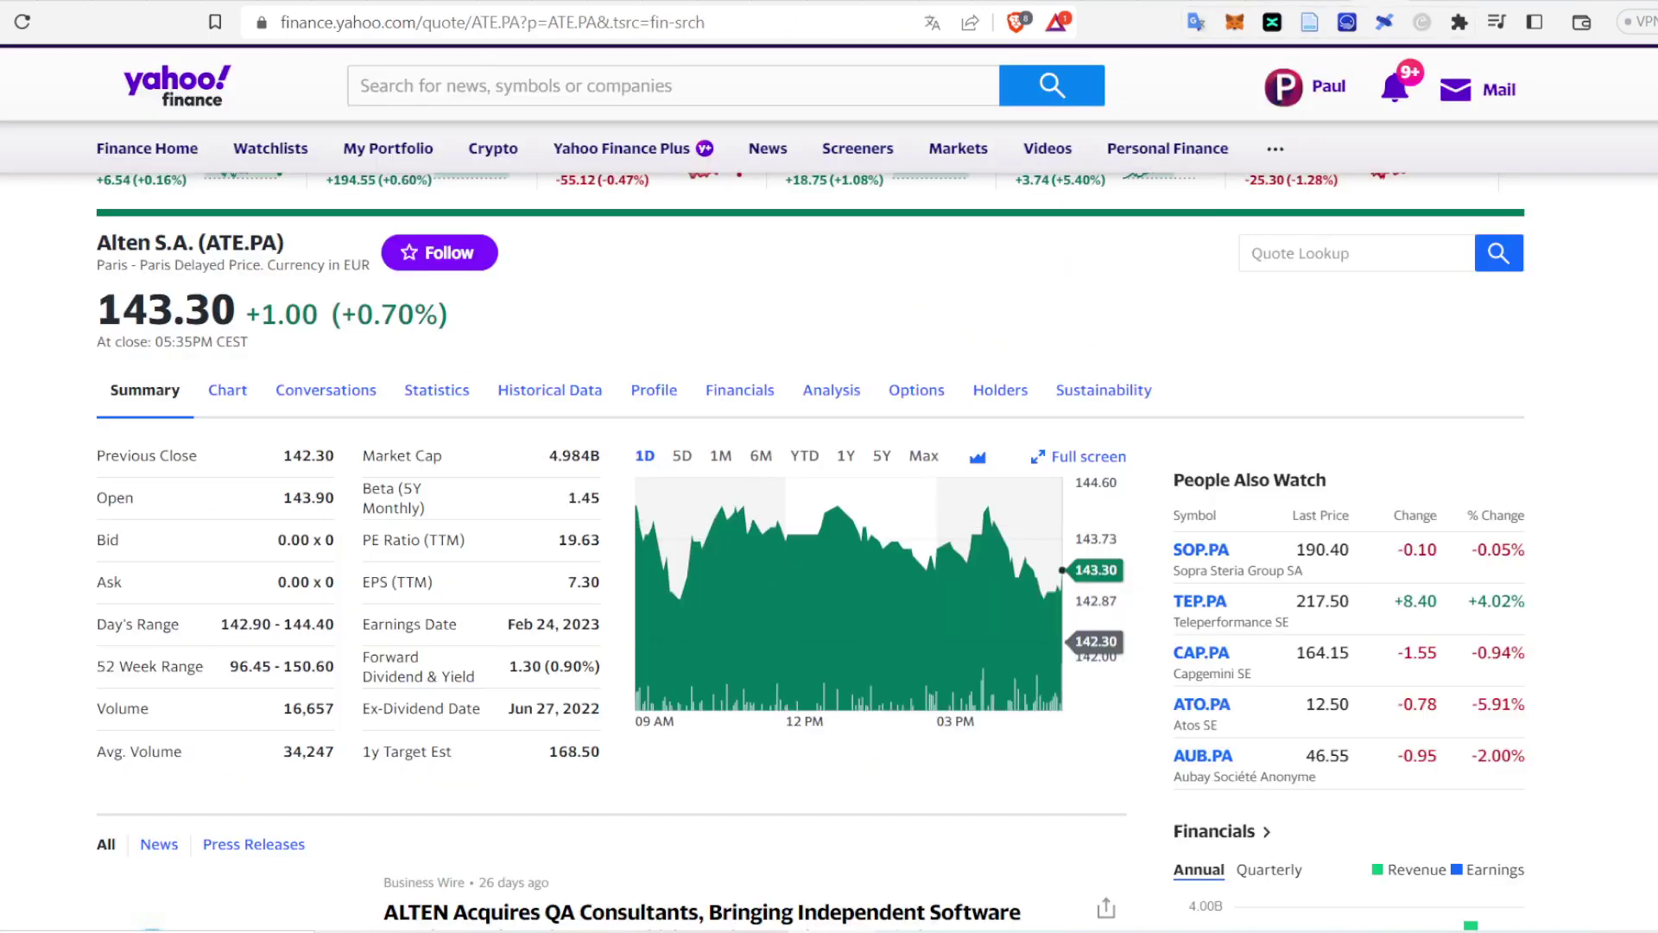
# Step: Return to Alten's Koyfin graph and try the LTM financial period for the Total Revenues series
pyautogui.hotkey('ctrl', 'Tab')
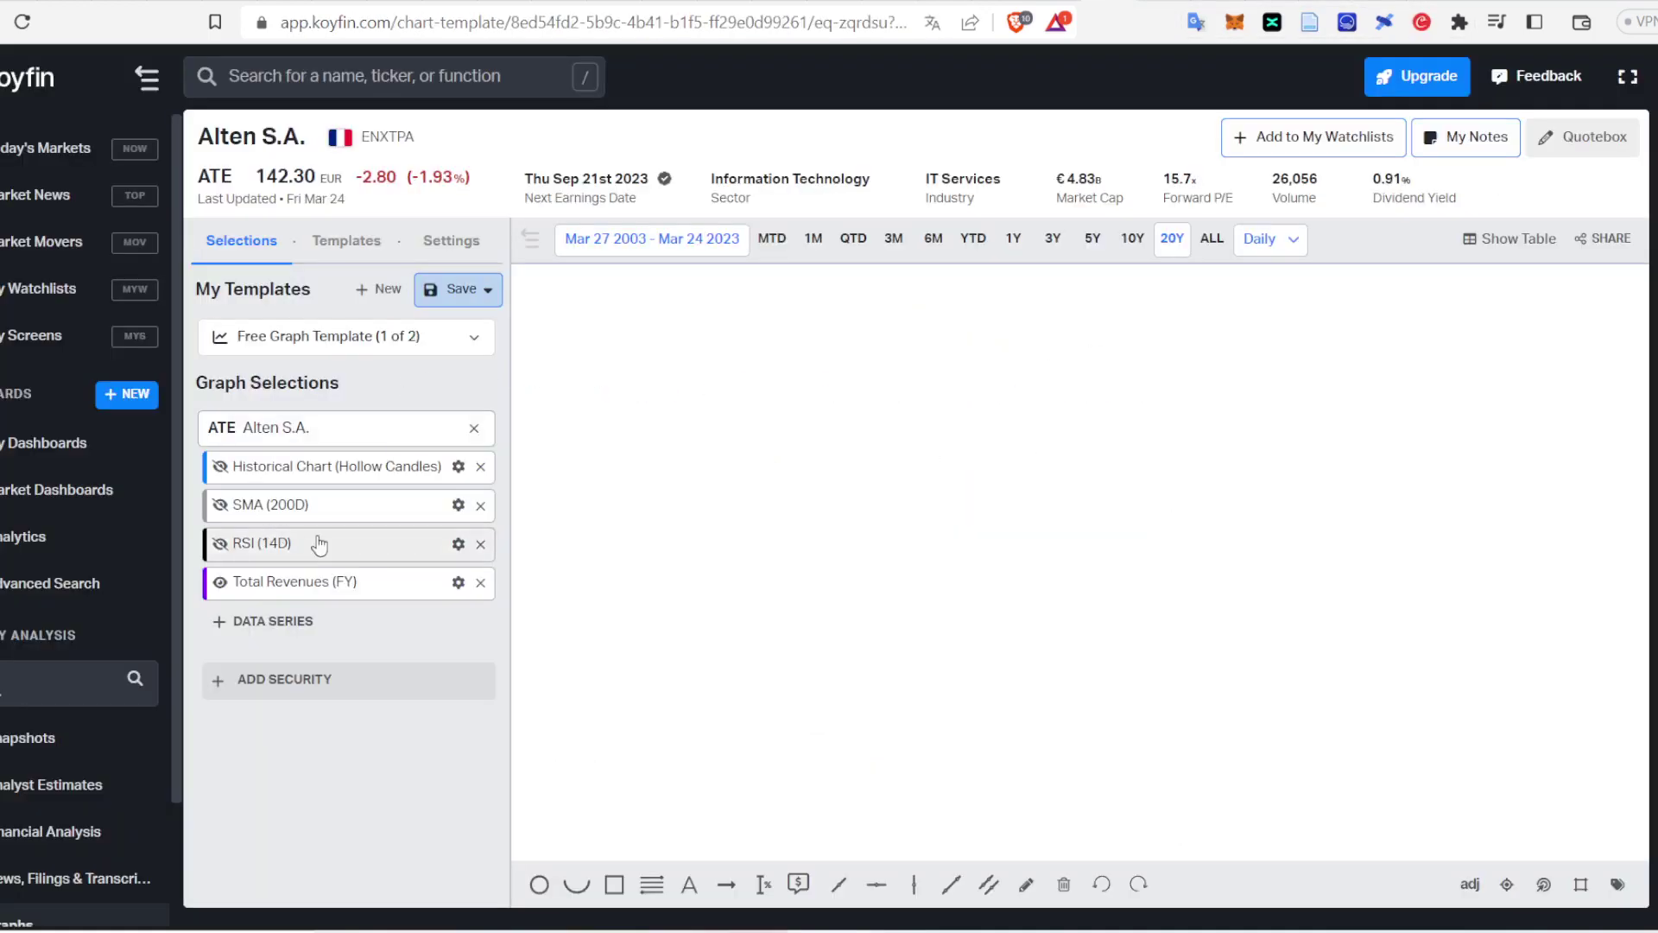
pyautogui.click(457, 582)
pyautogui.click(525, 754)
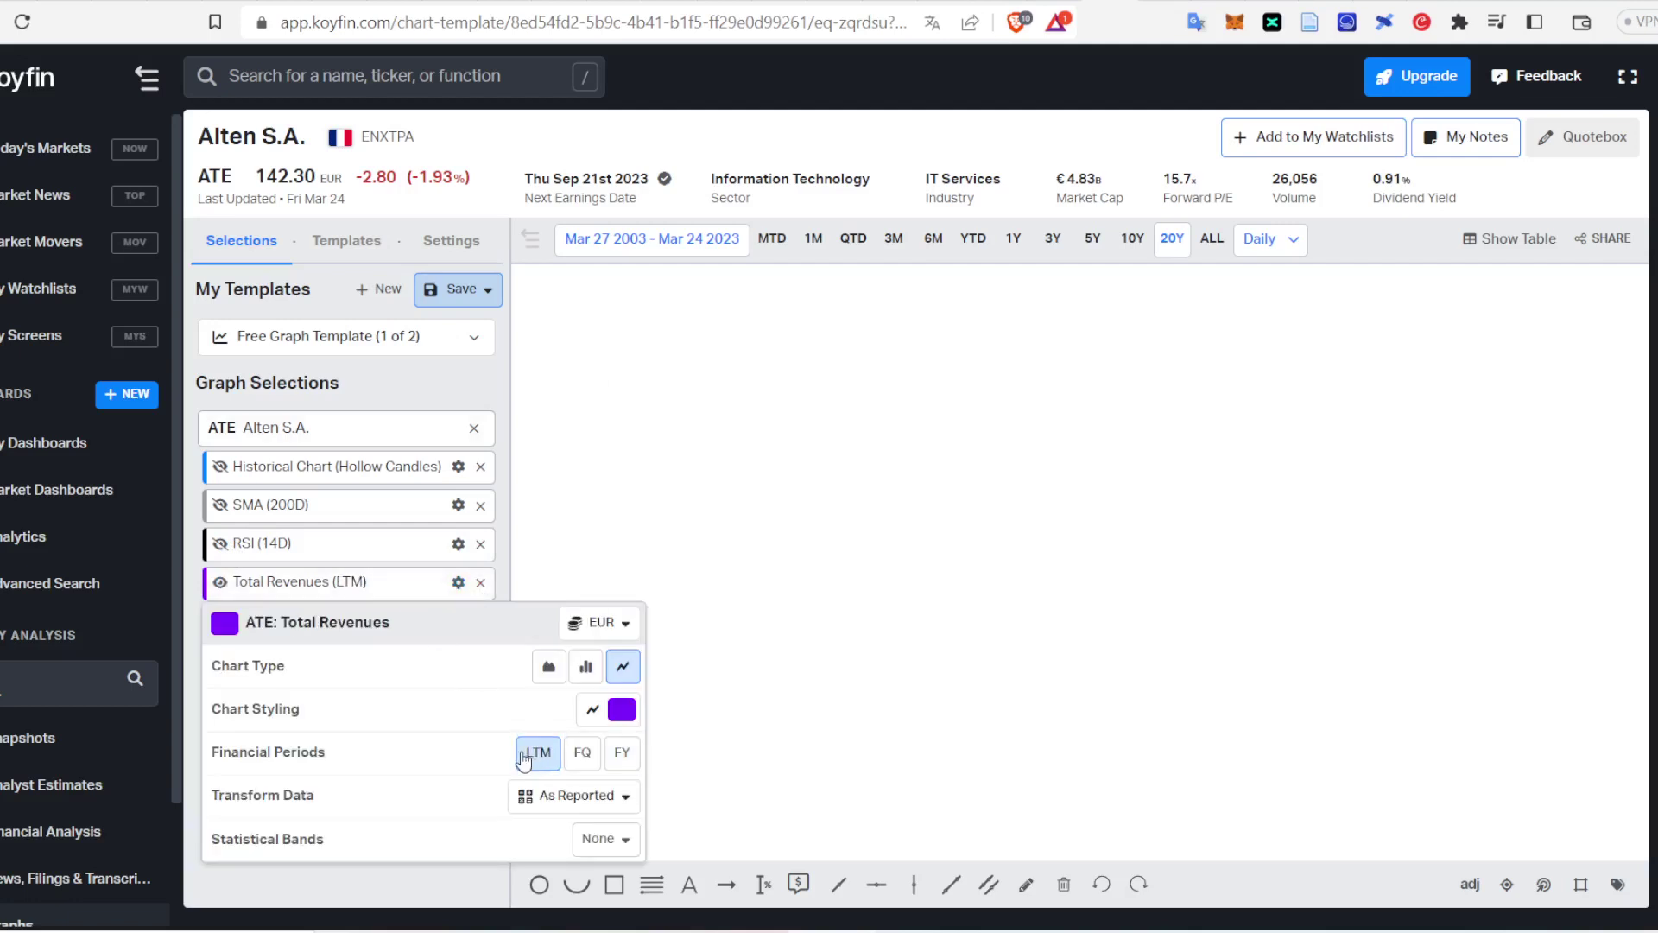
pyautogui.click(481, 391)
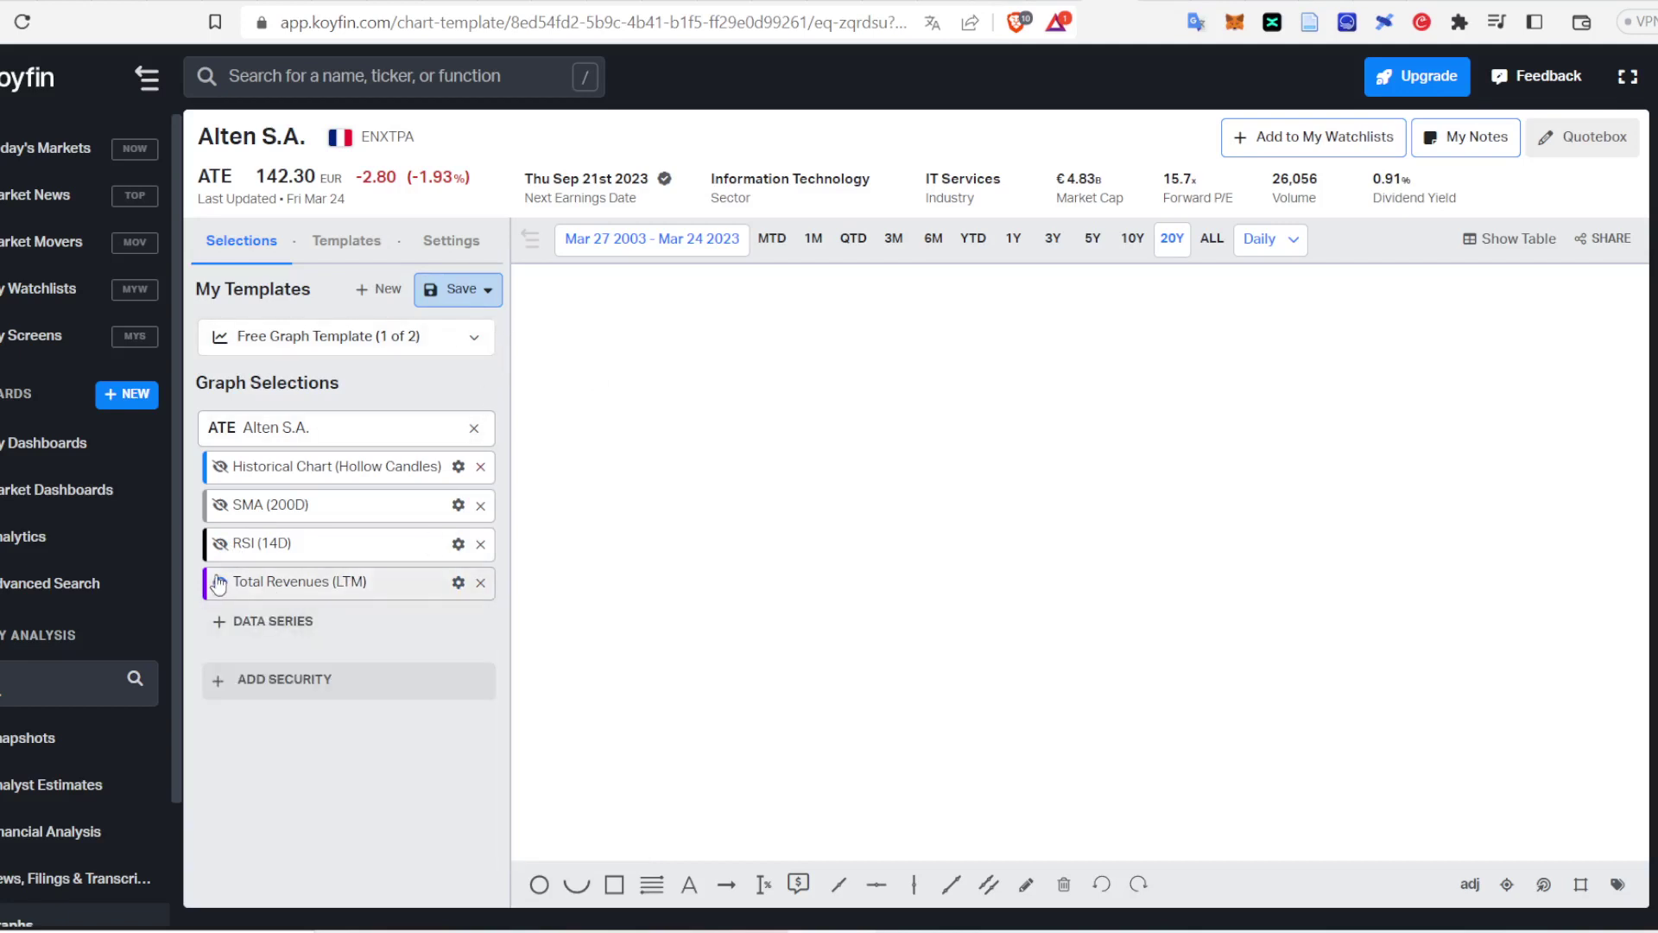
# Step: Add the Last Twelve Months Cash Acquisitions series to Alten's graph, and hide it
pyautogui.click(231, 621)
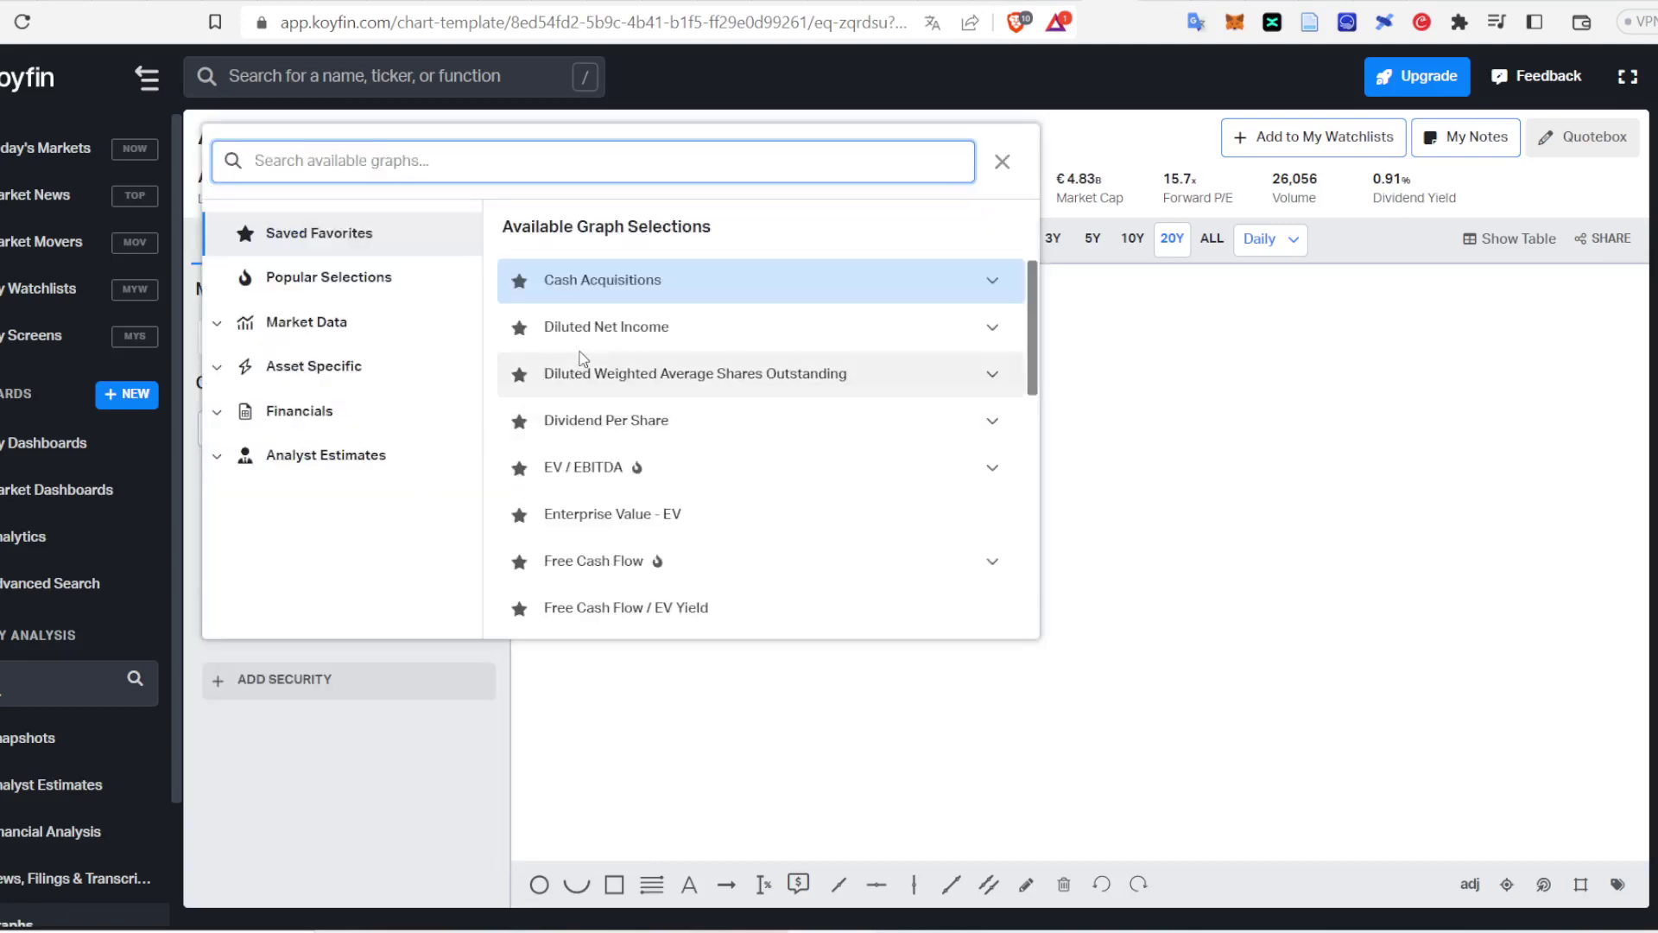
pyautogui.click(558, 302)
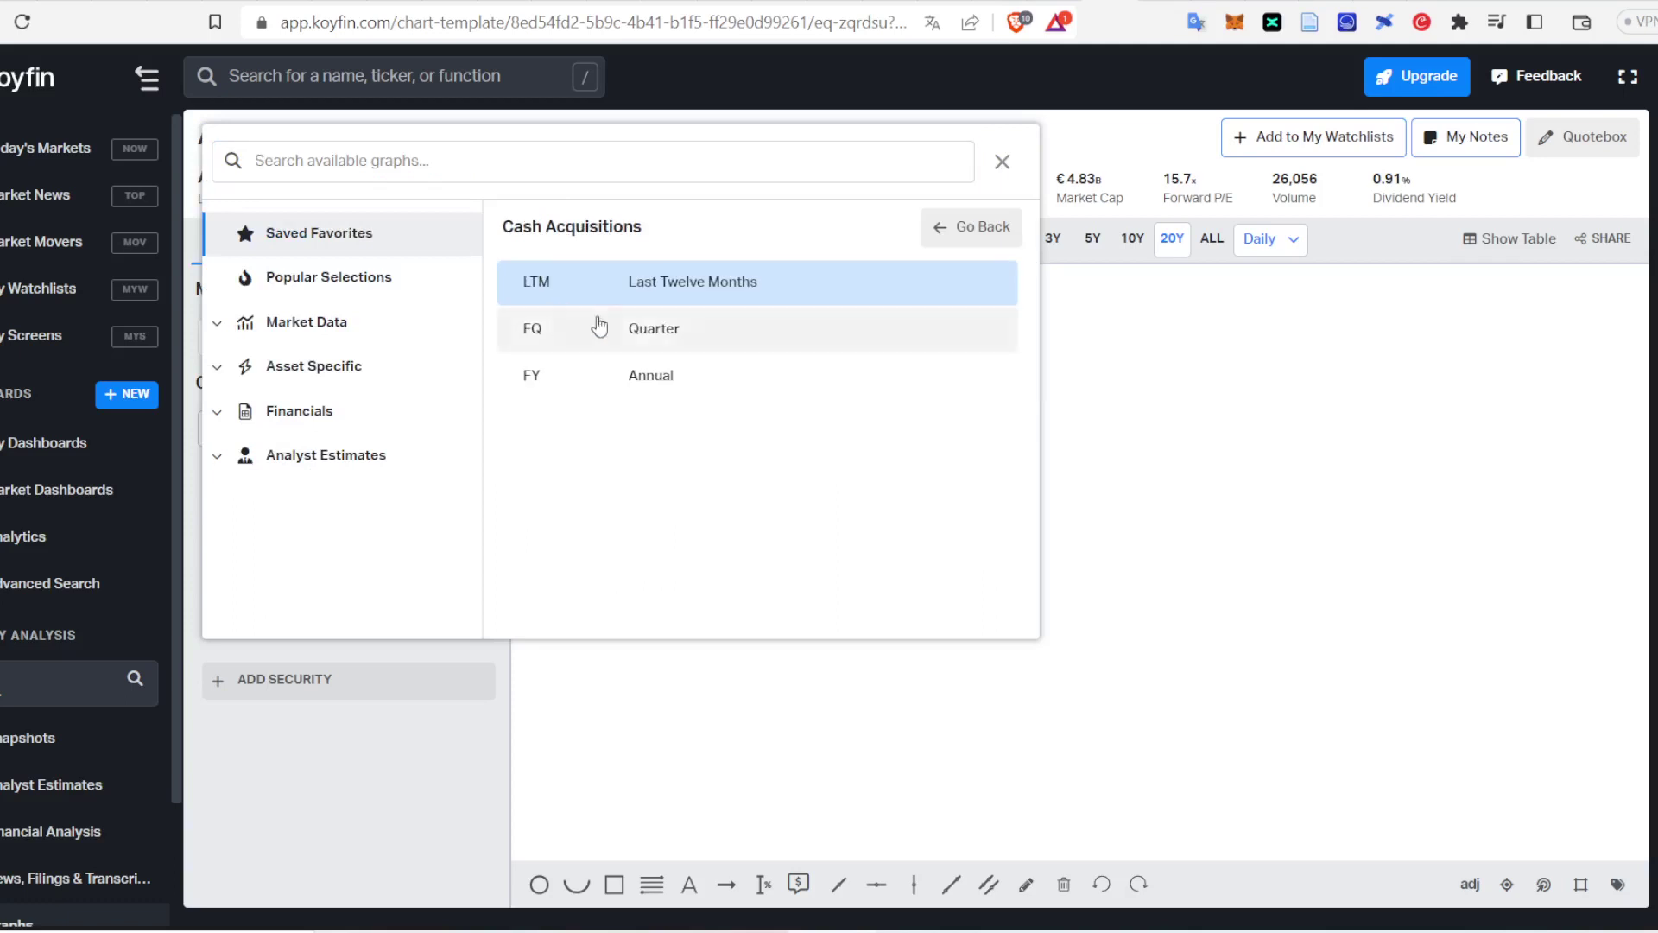
pyautogui.click(616, 289)
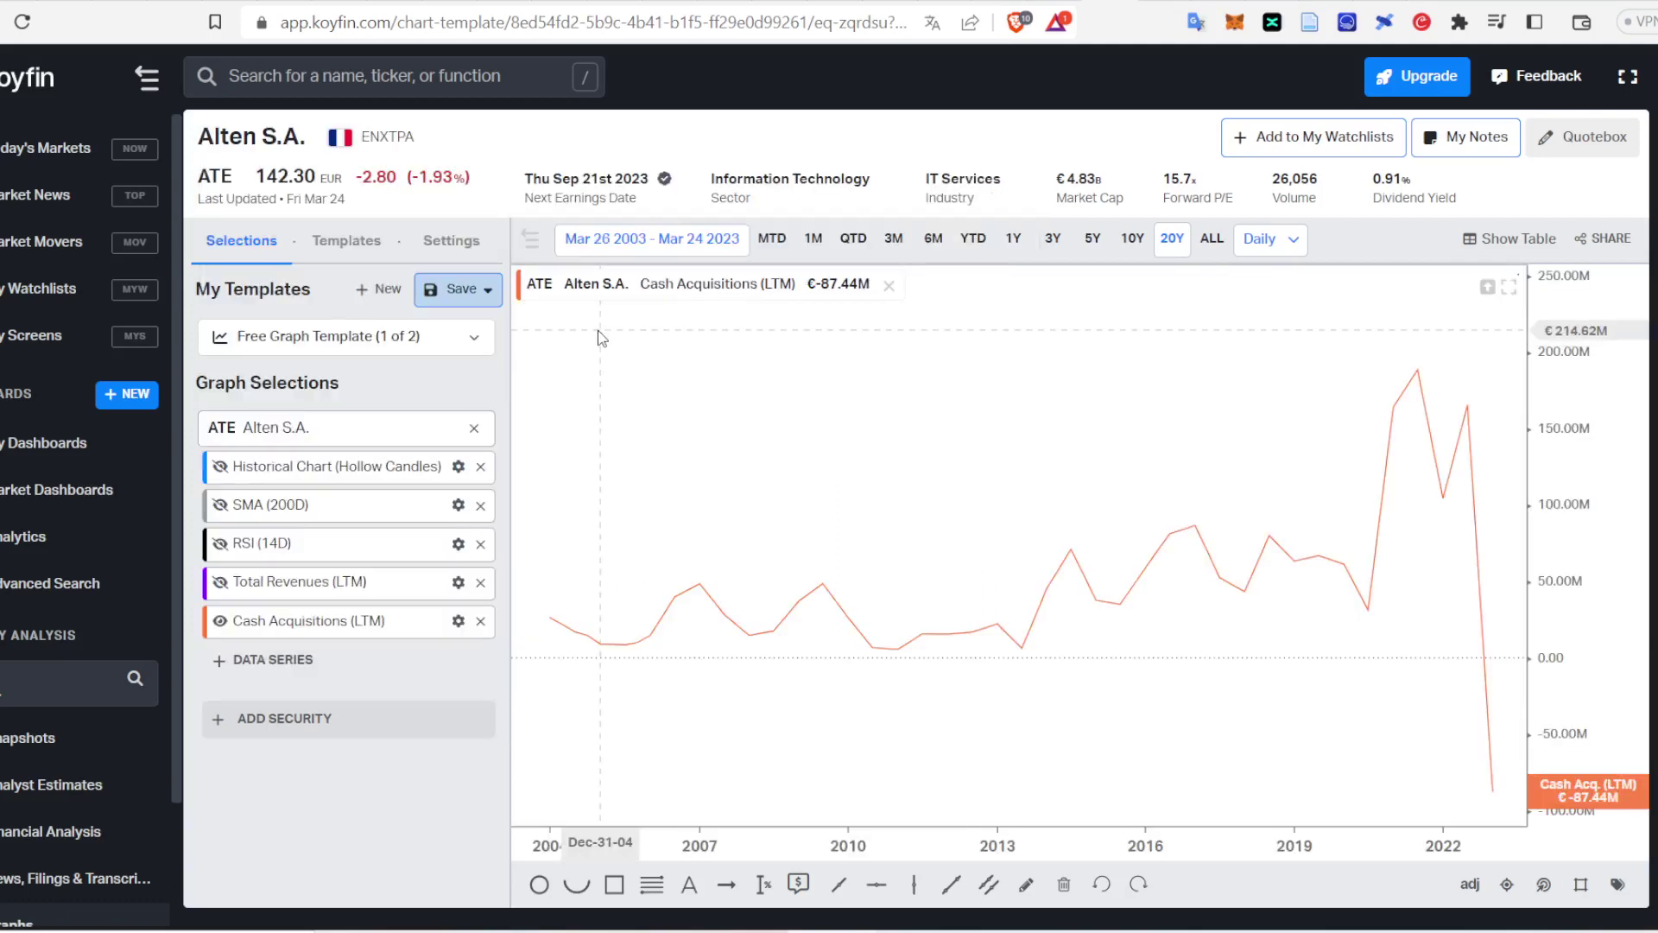
pyautogui.click(216, 621)
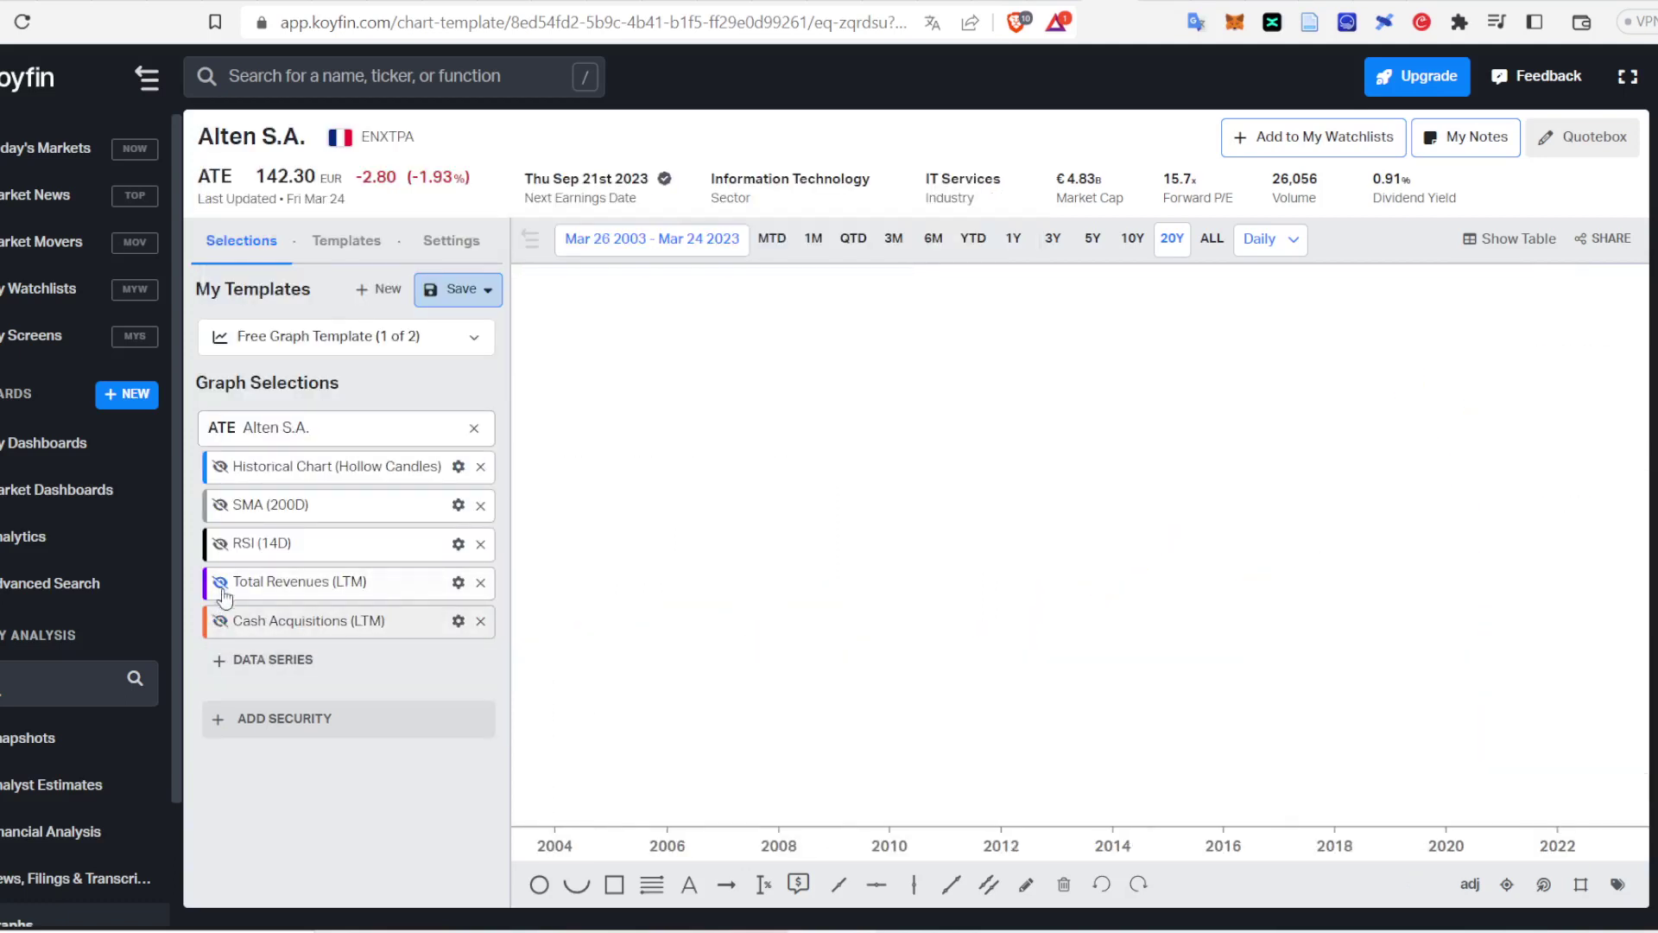
# Step: Show Total Revenues as a bar chart with FY periods, and compare it with the revenue chart in Alten's results PDF
pyautogui.click(221, 581)
pyautogui.click(458, 582)
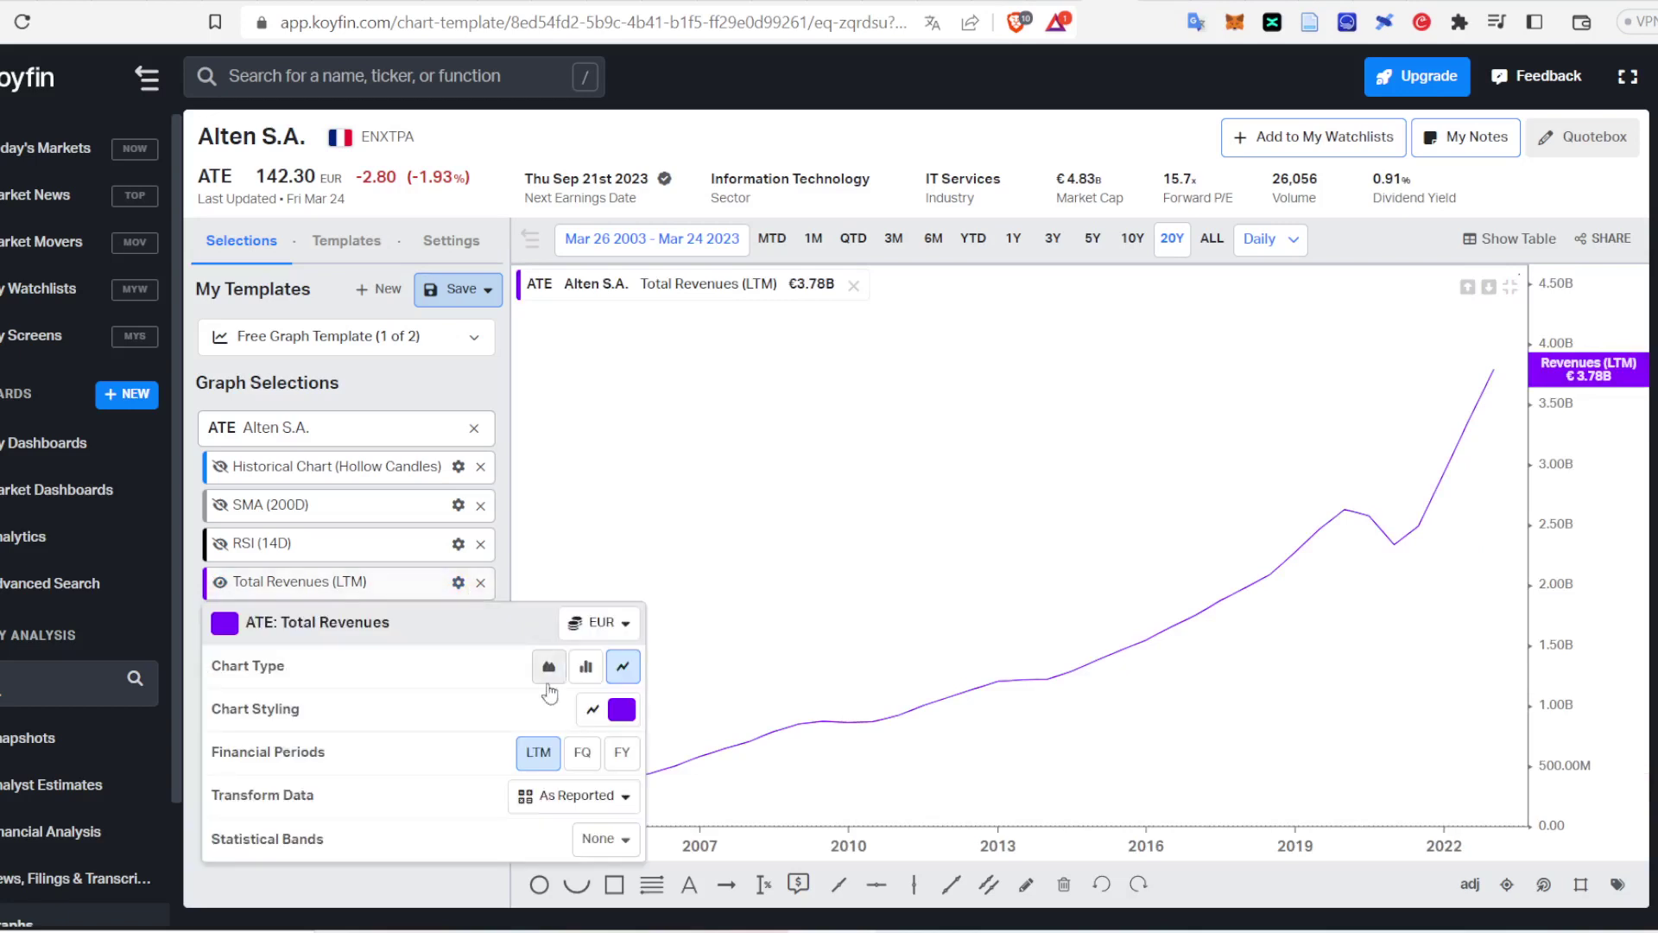
pyautogui.click(586, 666)
pyautogui.click(624, 754)
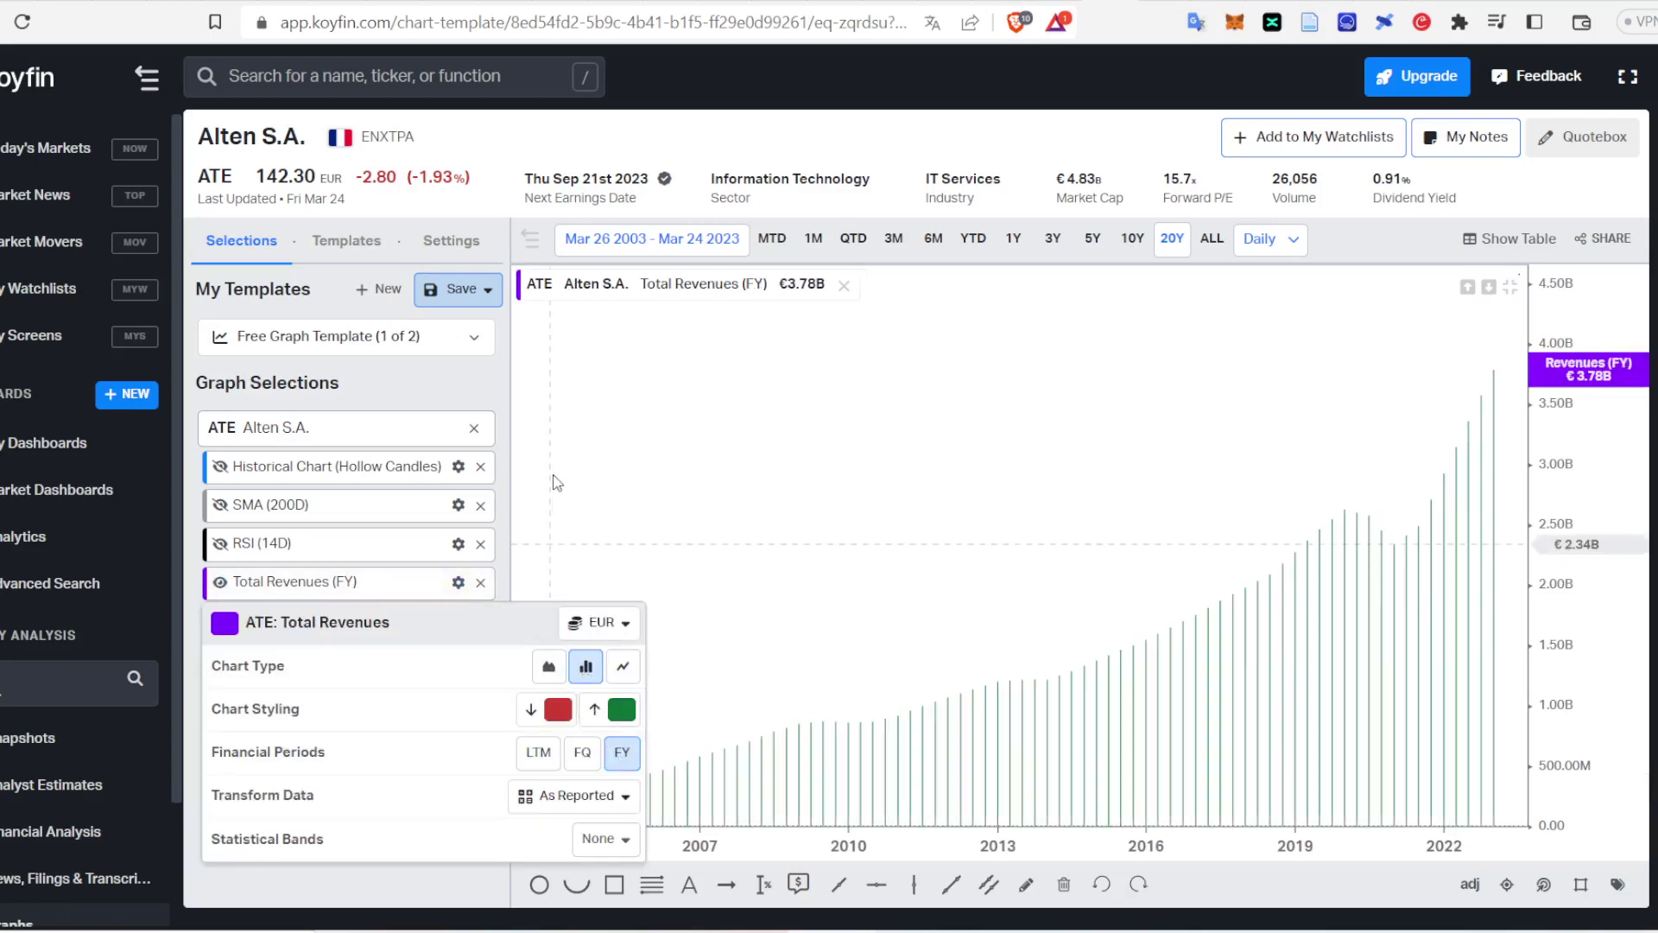
pyautogui.click(473, 374)
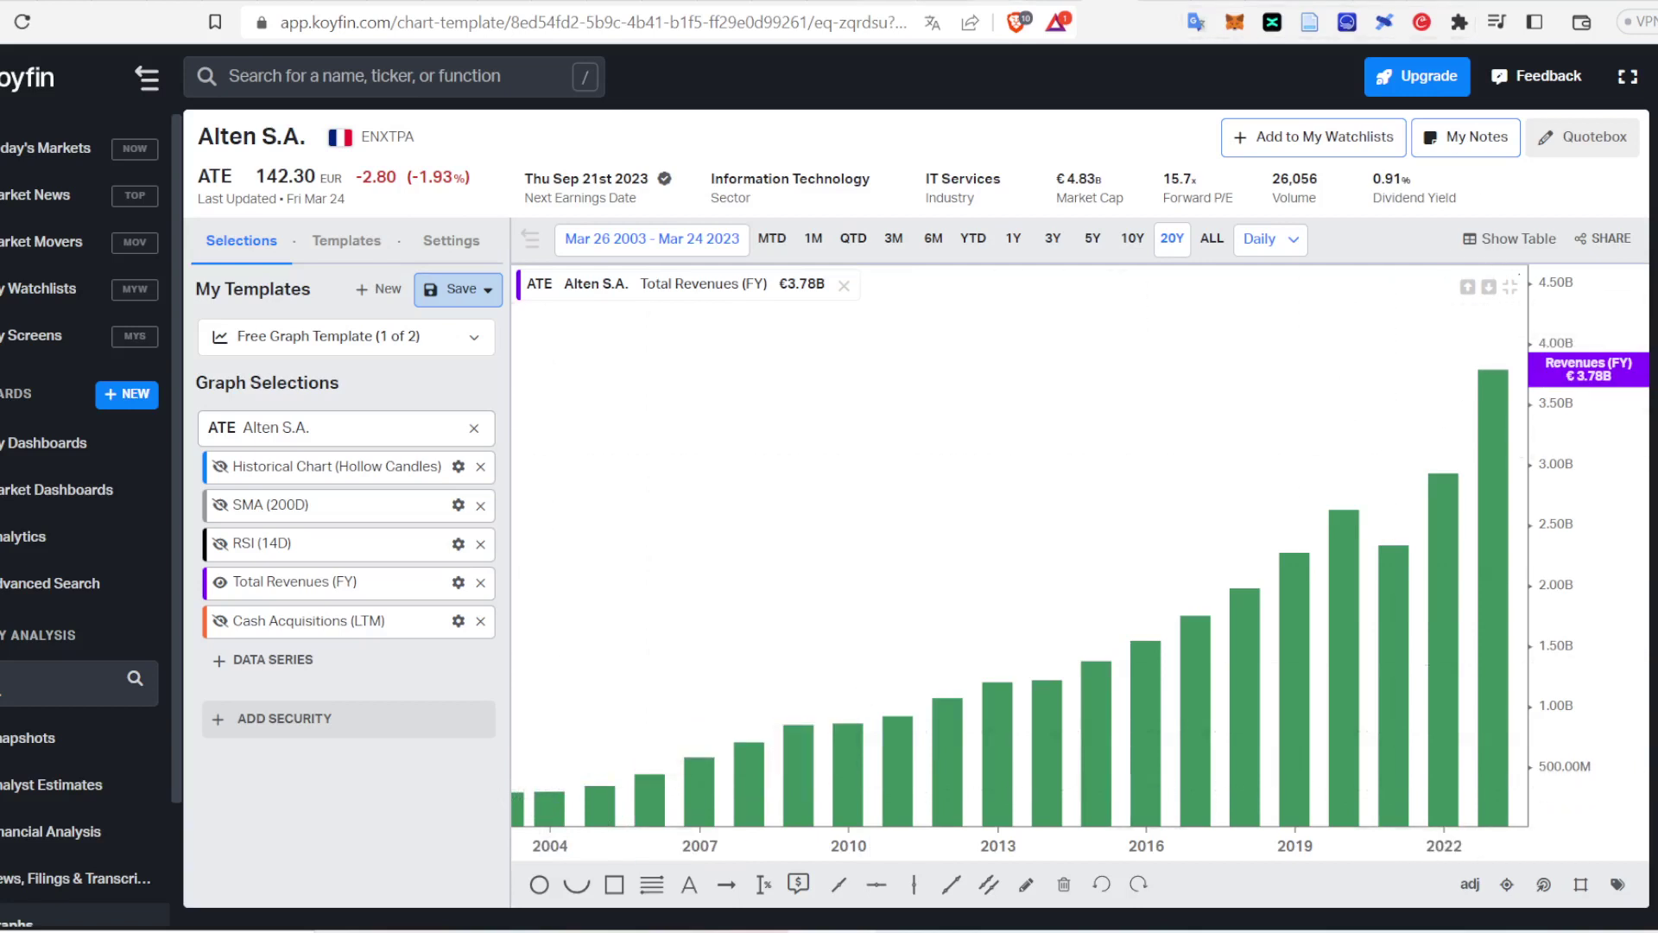
pyautogui.hotkey('ctrl', 'Tab')
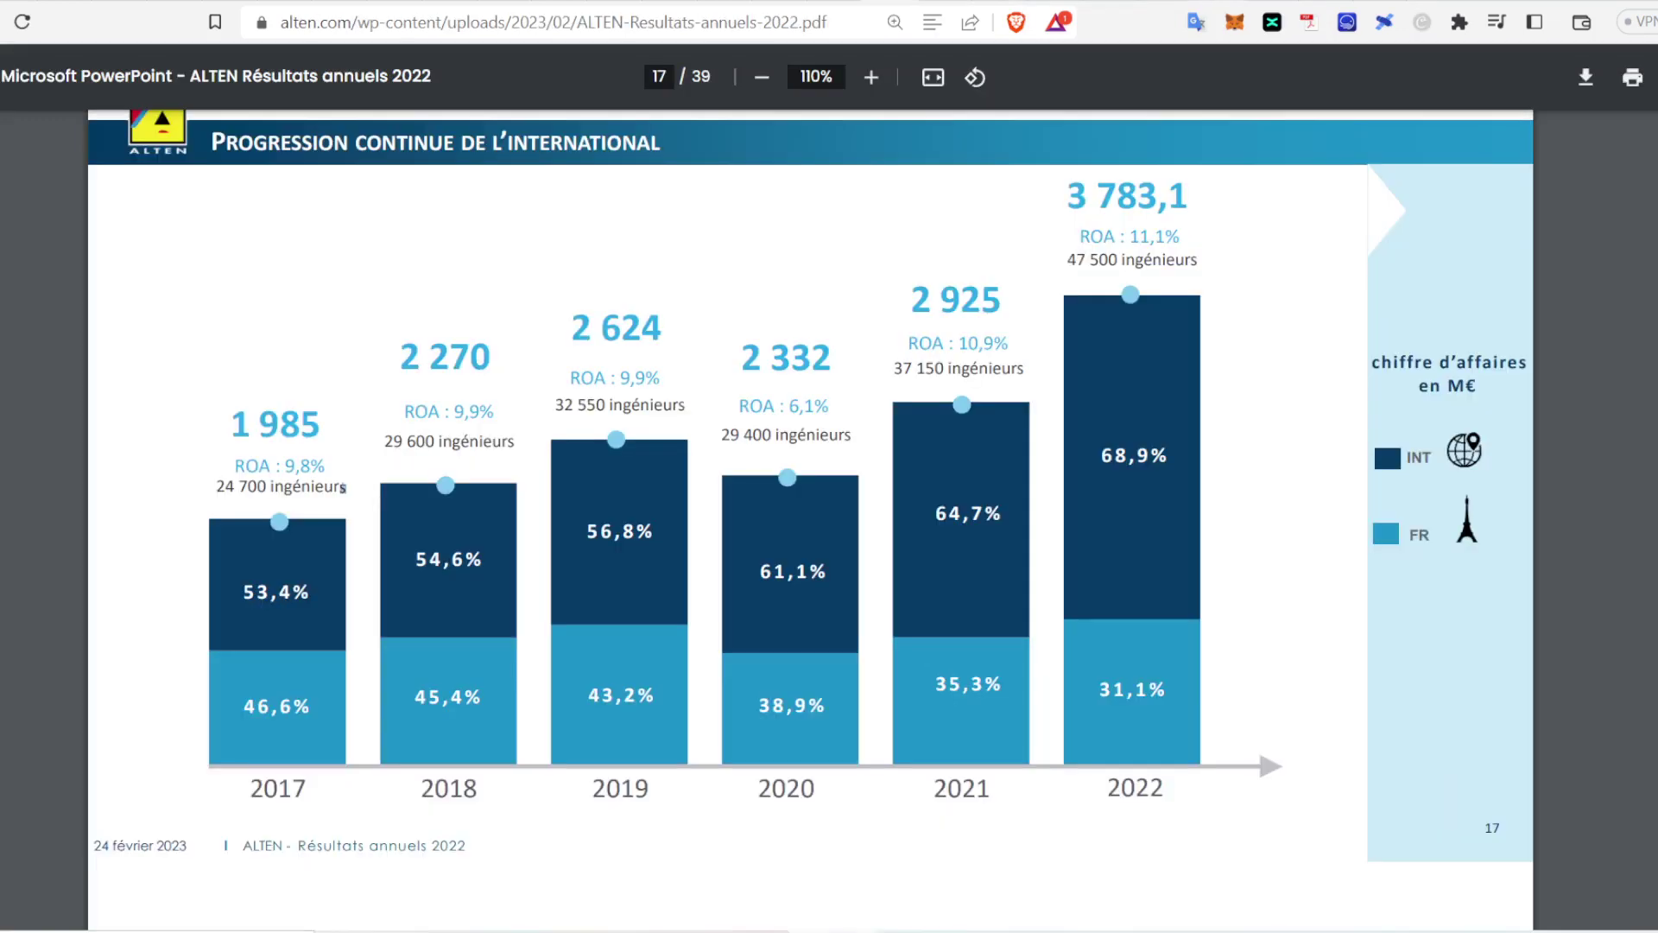
pyautogui.hotkey('ctrl', 'shift', 'Tab')
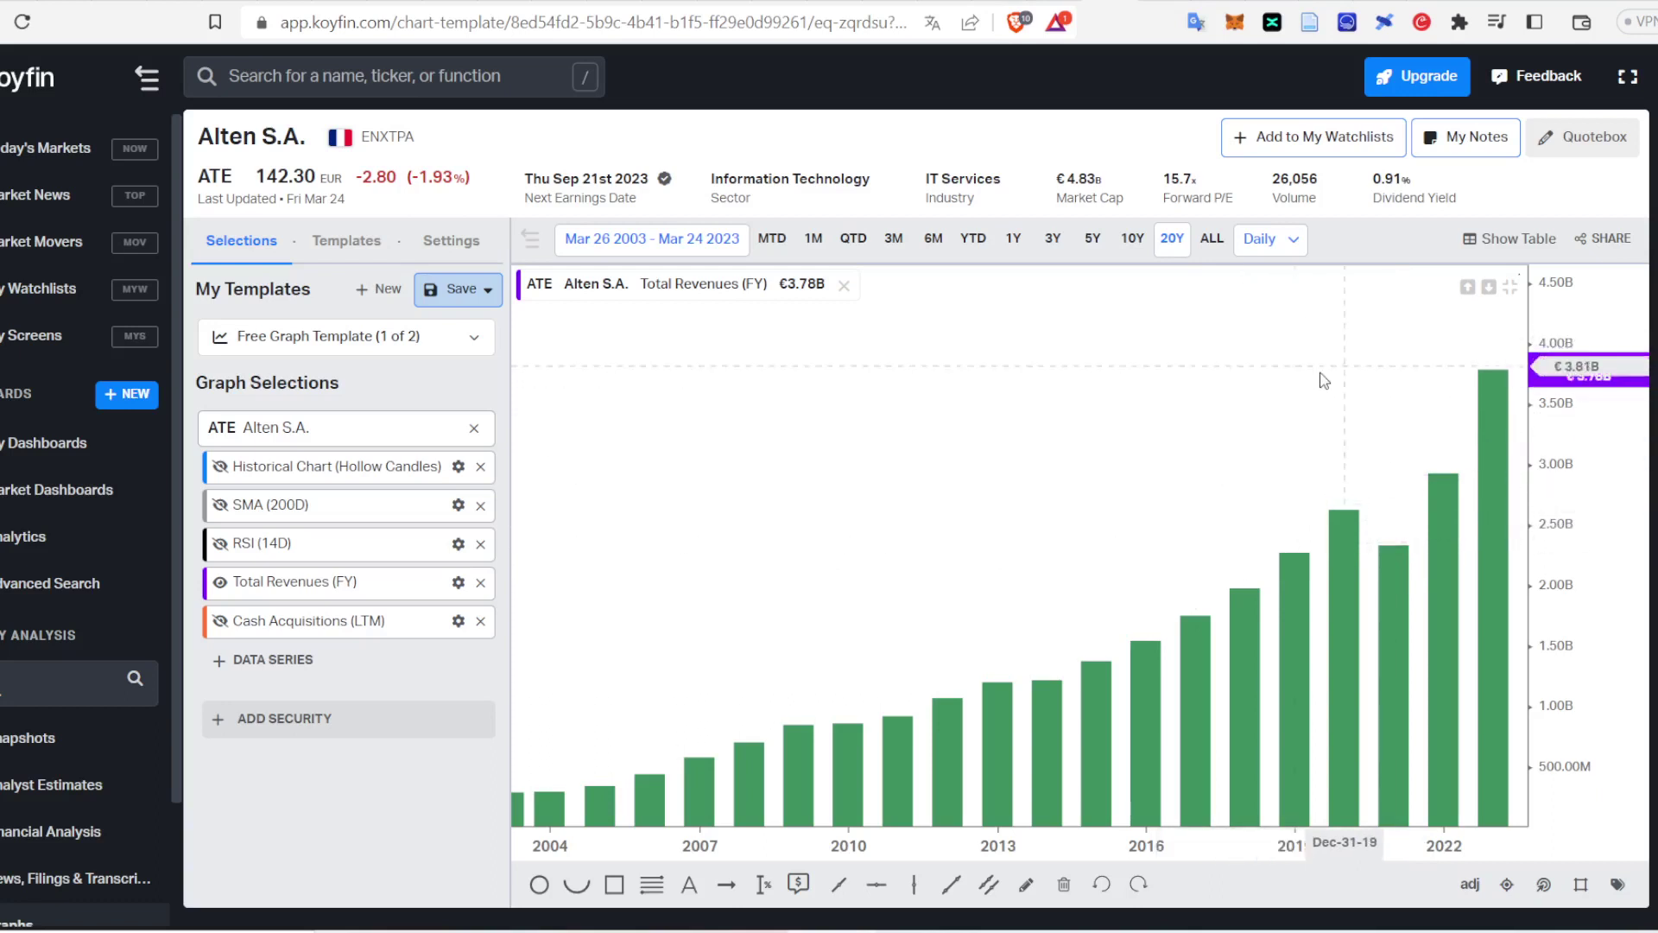
# Step: Hide the Total Revenues series and add Total Revenues, CAGR (10Y FY) to Alten's graph
pyautogui.click(221, 591)
pyautogui.click(226, 659)
pyautogui.scroll(-4, 723, 492)
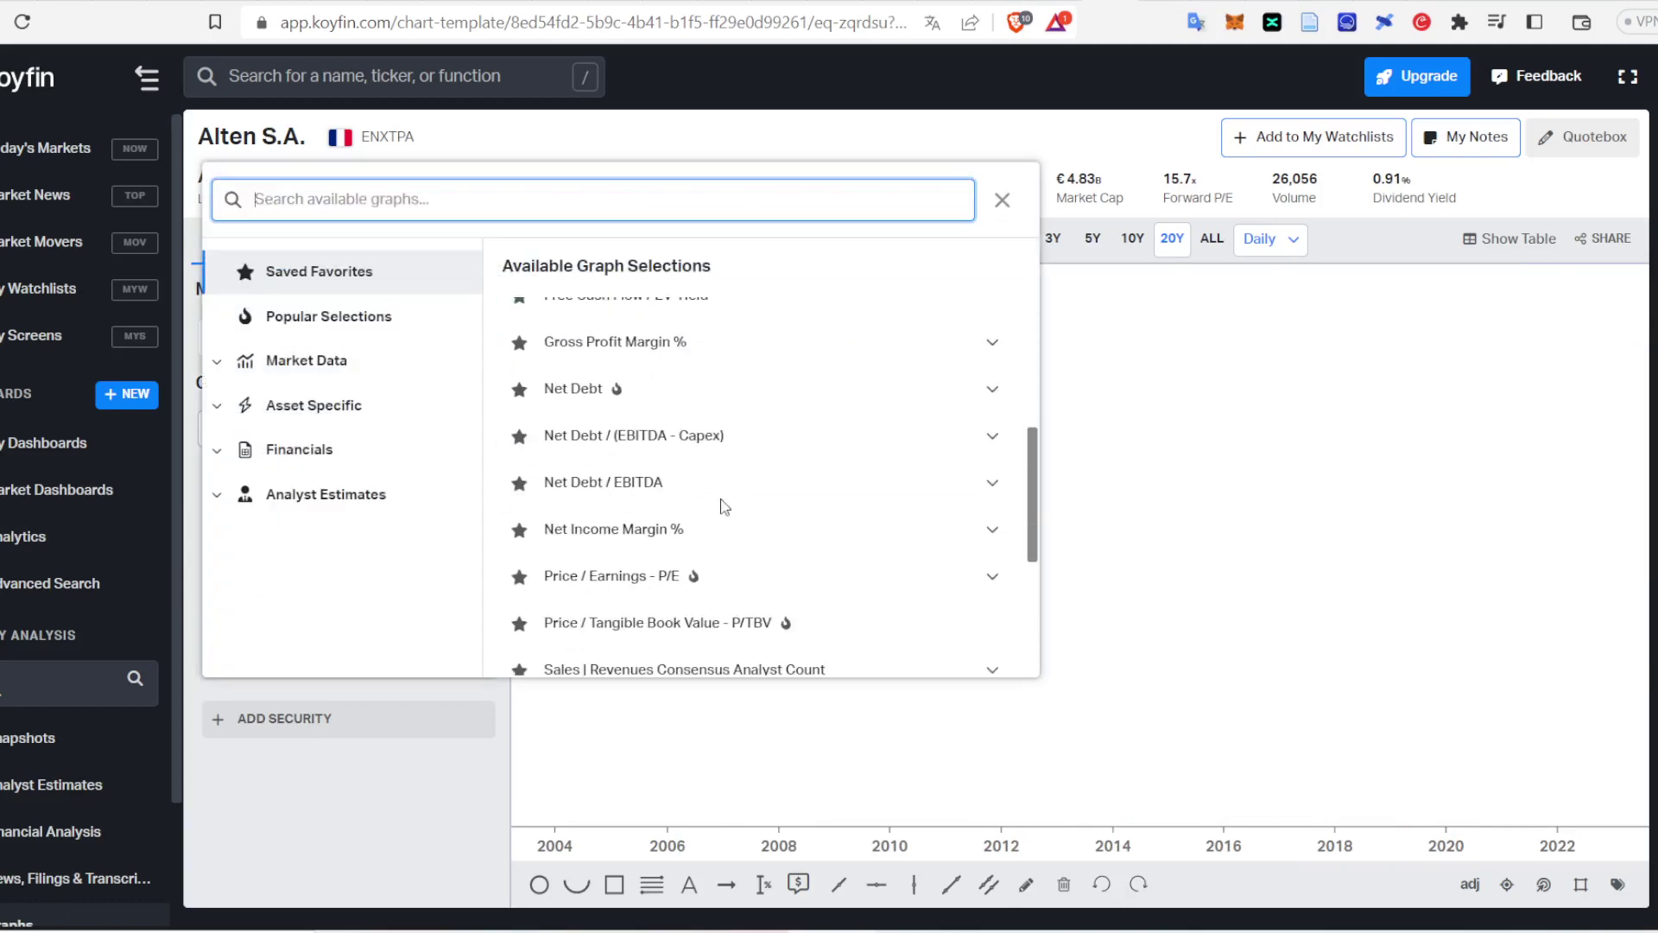
pyautogui.write('revenu')
pyautogui.click(766, 455)
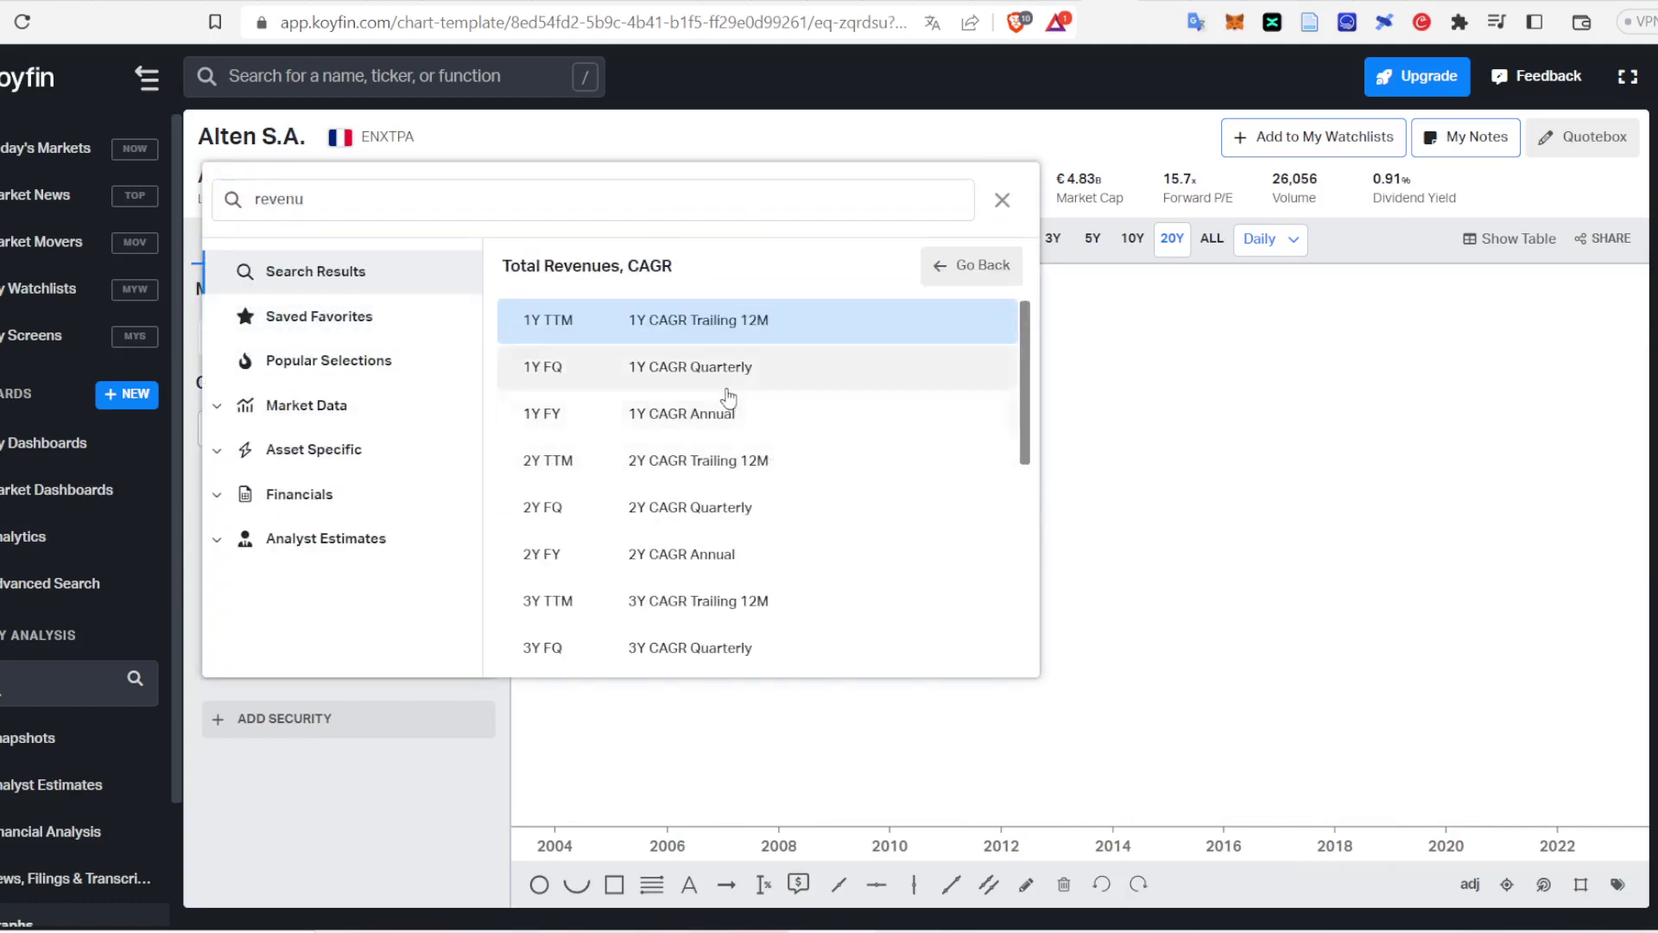
pyautogui.scroll(-5, 730, 397)
pyautogui.click(714, 643)
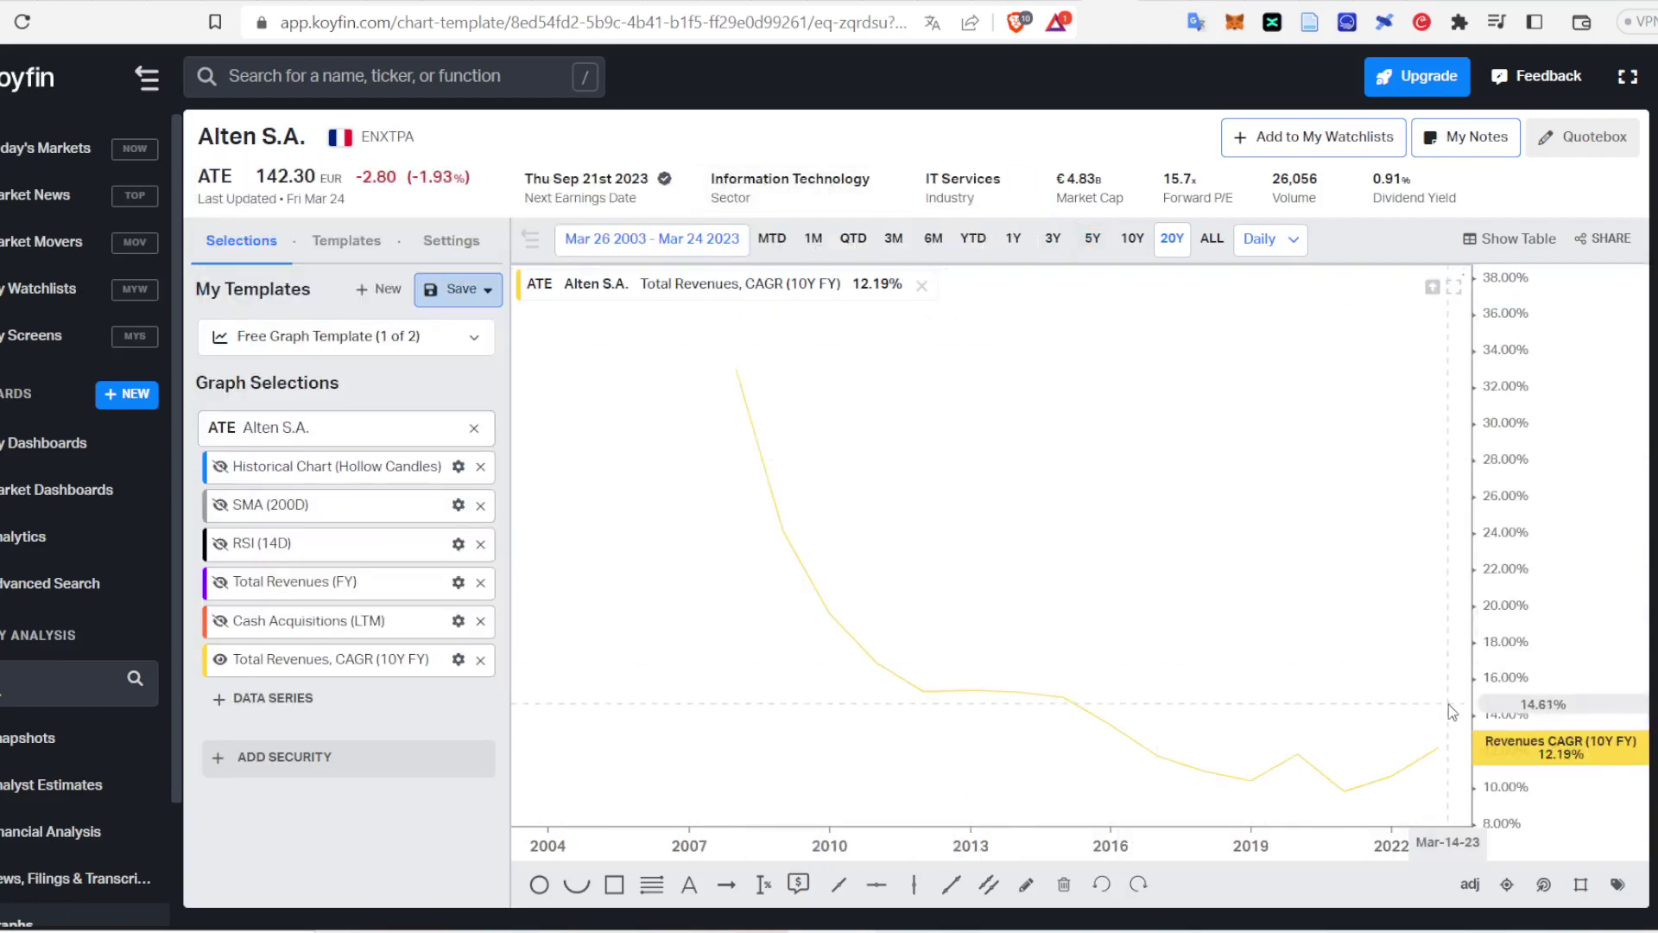
# Step: Switch to the comparison note and set Alten's Croissance CA 10 ans to 12,2% /an
pyautogui.hotkey('alt', 'Tab')
pyautogui.scroll(-5, 889, 625)
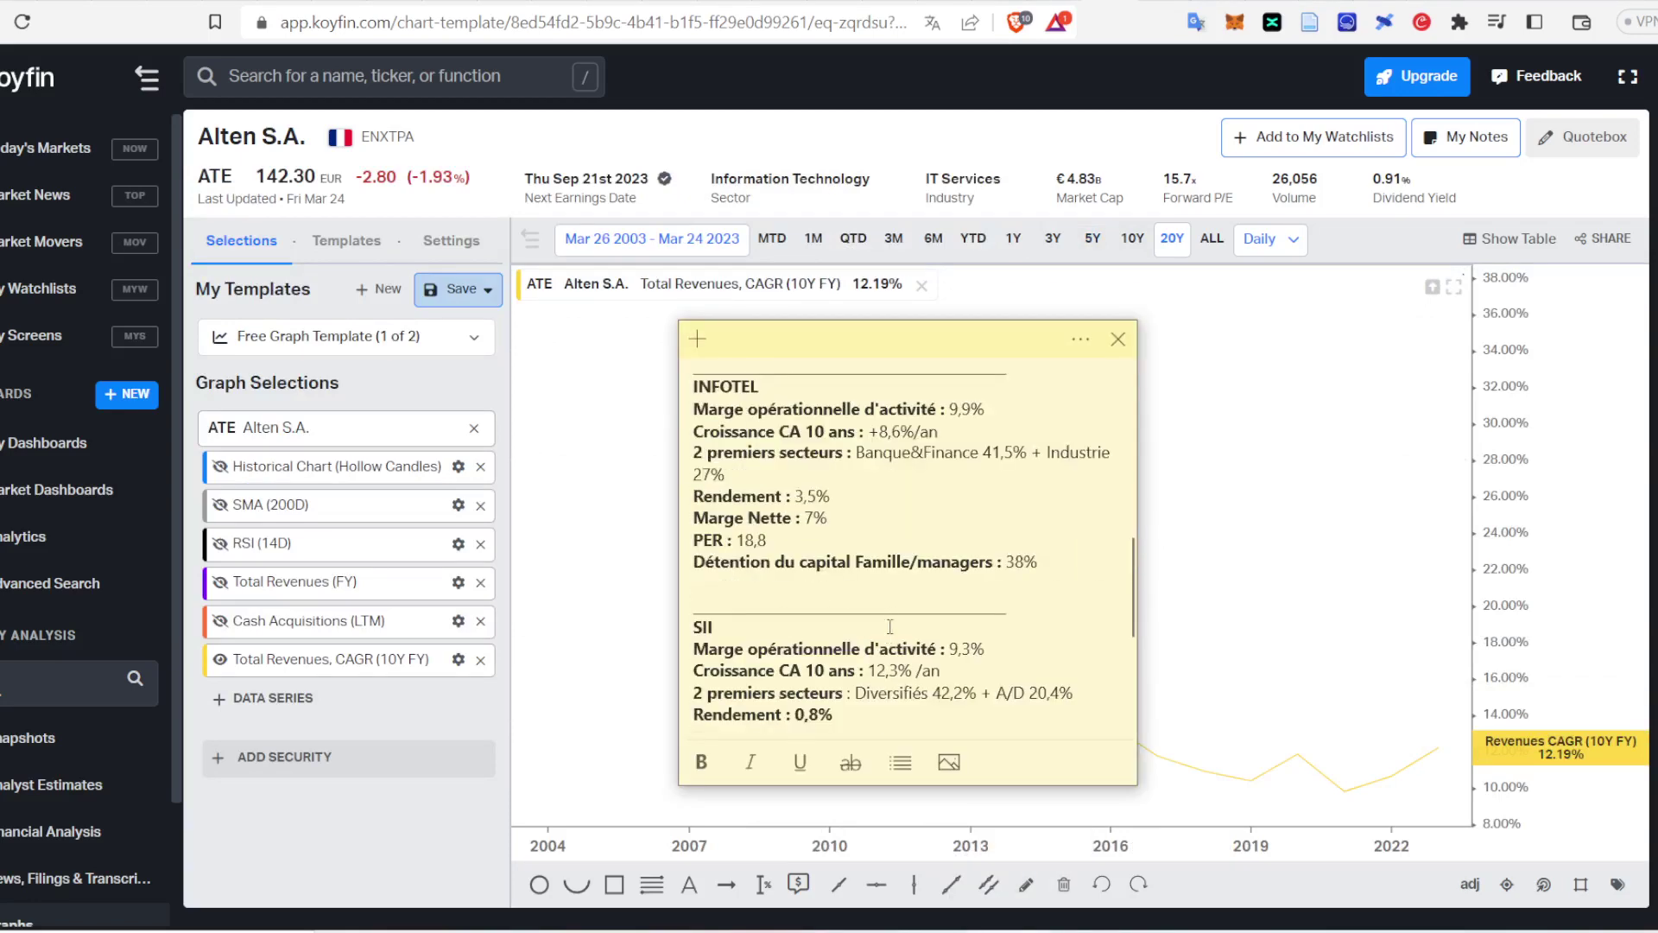
pyautogui.scroll(-2, 890, 624)
pyautogui.scroll(-3, 916, 593)
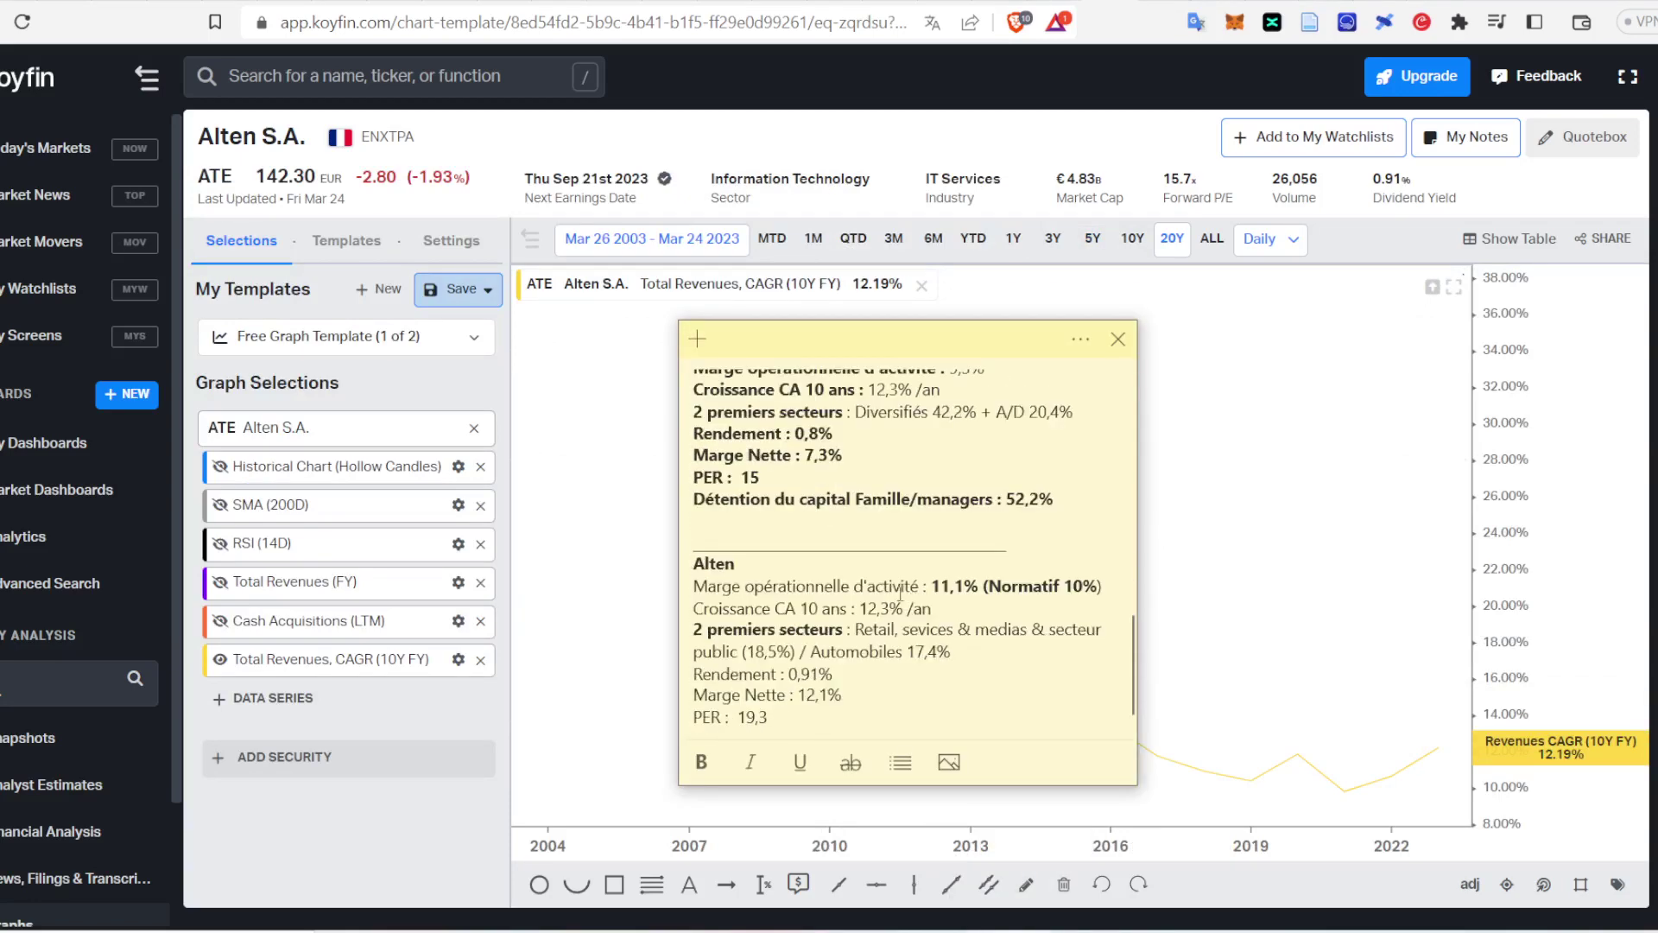
pyautogui.click(891, 608)
pyautogui.press('BackSpace')
pyautogui.write('2')
# Step: Compare the Croissance CA 10 ans entries of SII, Infotel and the other companies in the note, and review Alten's remaining entries
pyautogui.scroll(1, 895, 612)
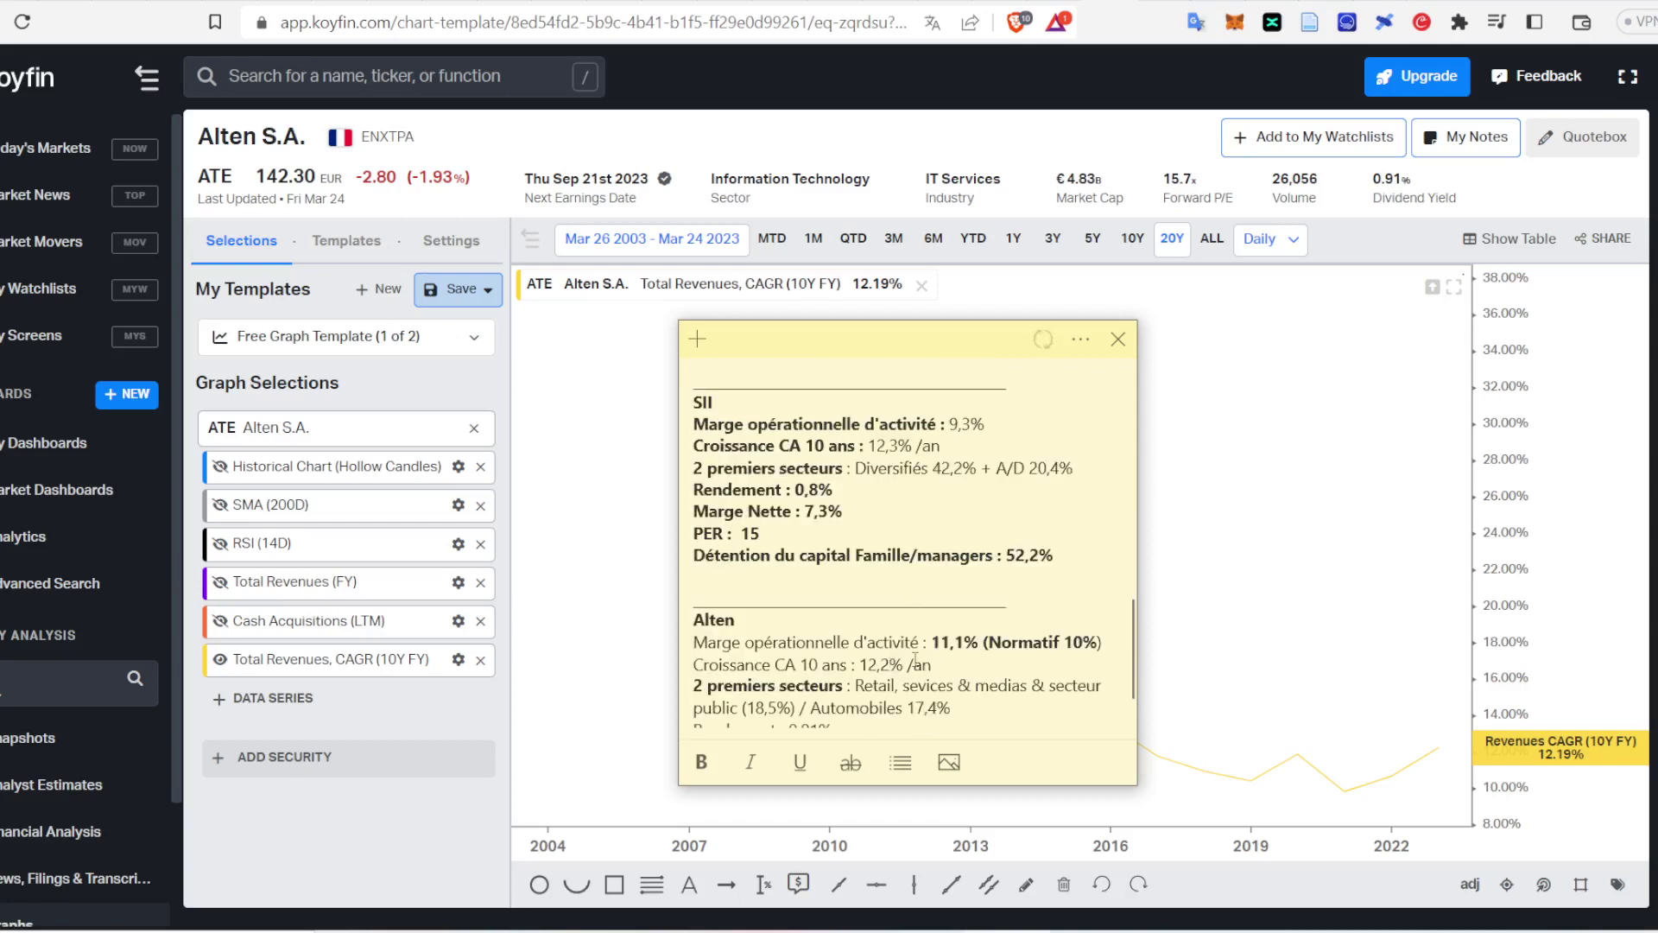
pyautogui.scroll(1, 907, 678)
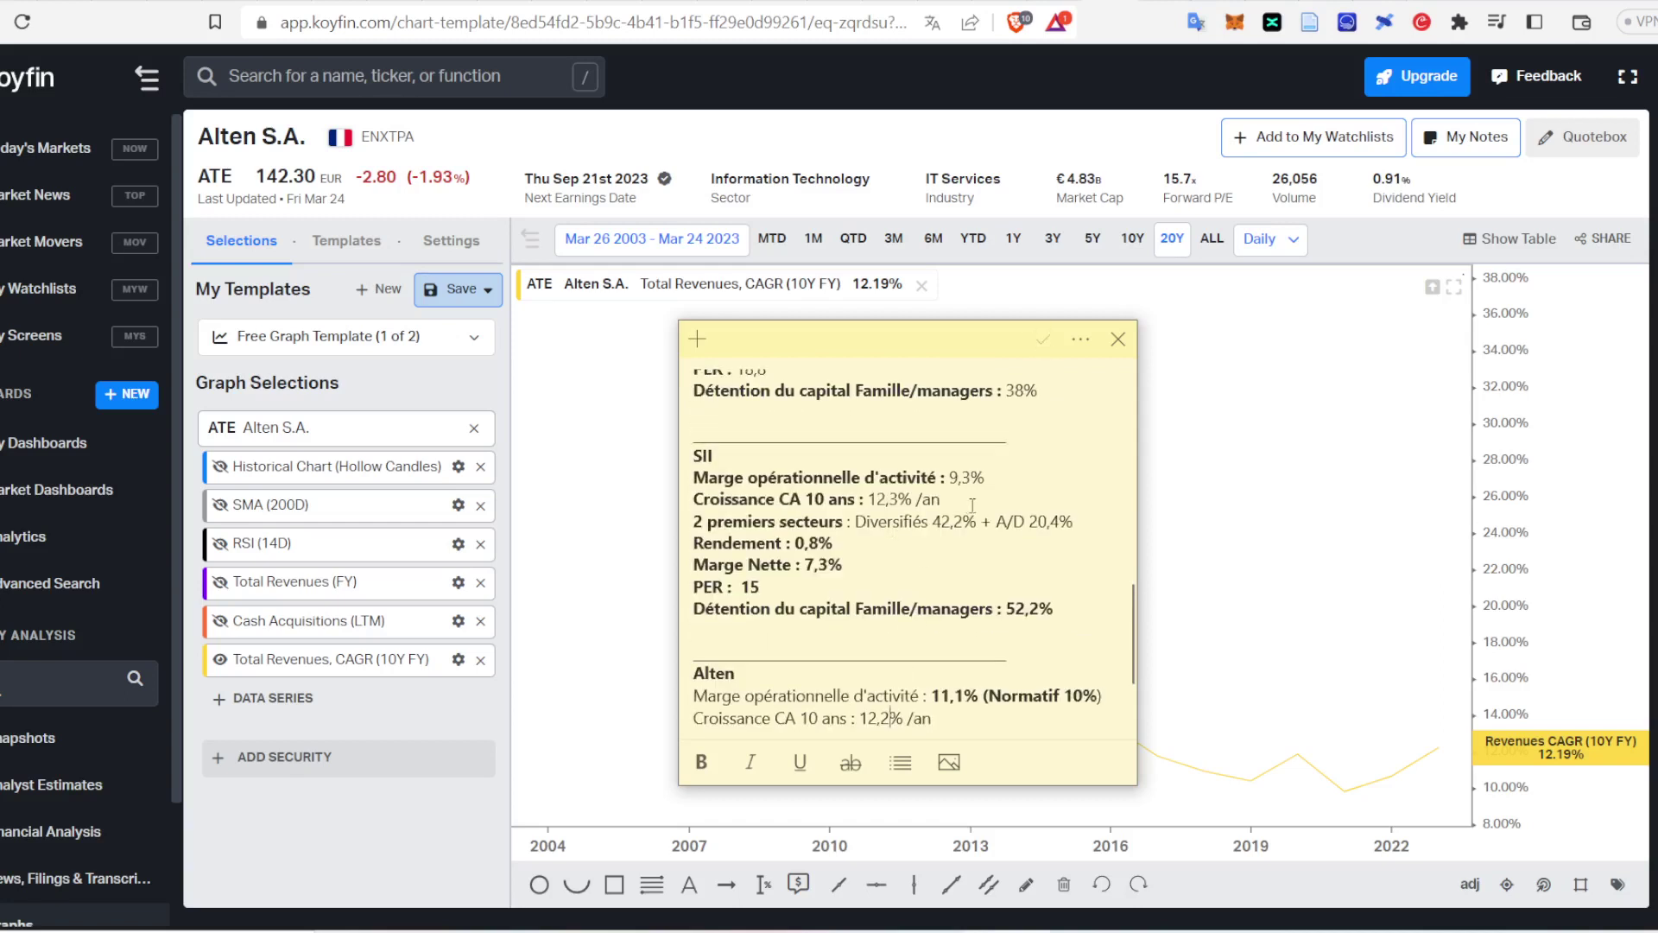
pyautogui.moveTo(969, 505); pyautogui.dragTo(883, 510)
pyautogui.scroll(4, 868, 512)
pyautogui.moveTo(964, 488); pyautogui.dragTo(888, 513)
pyautogui.scroll(4, 874, 488)
pyautogui.click(951, 469)
pyautogui.scroll(2, 956, 479)
pyautogui.scroll(-10, 956, 478)
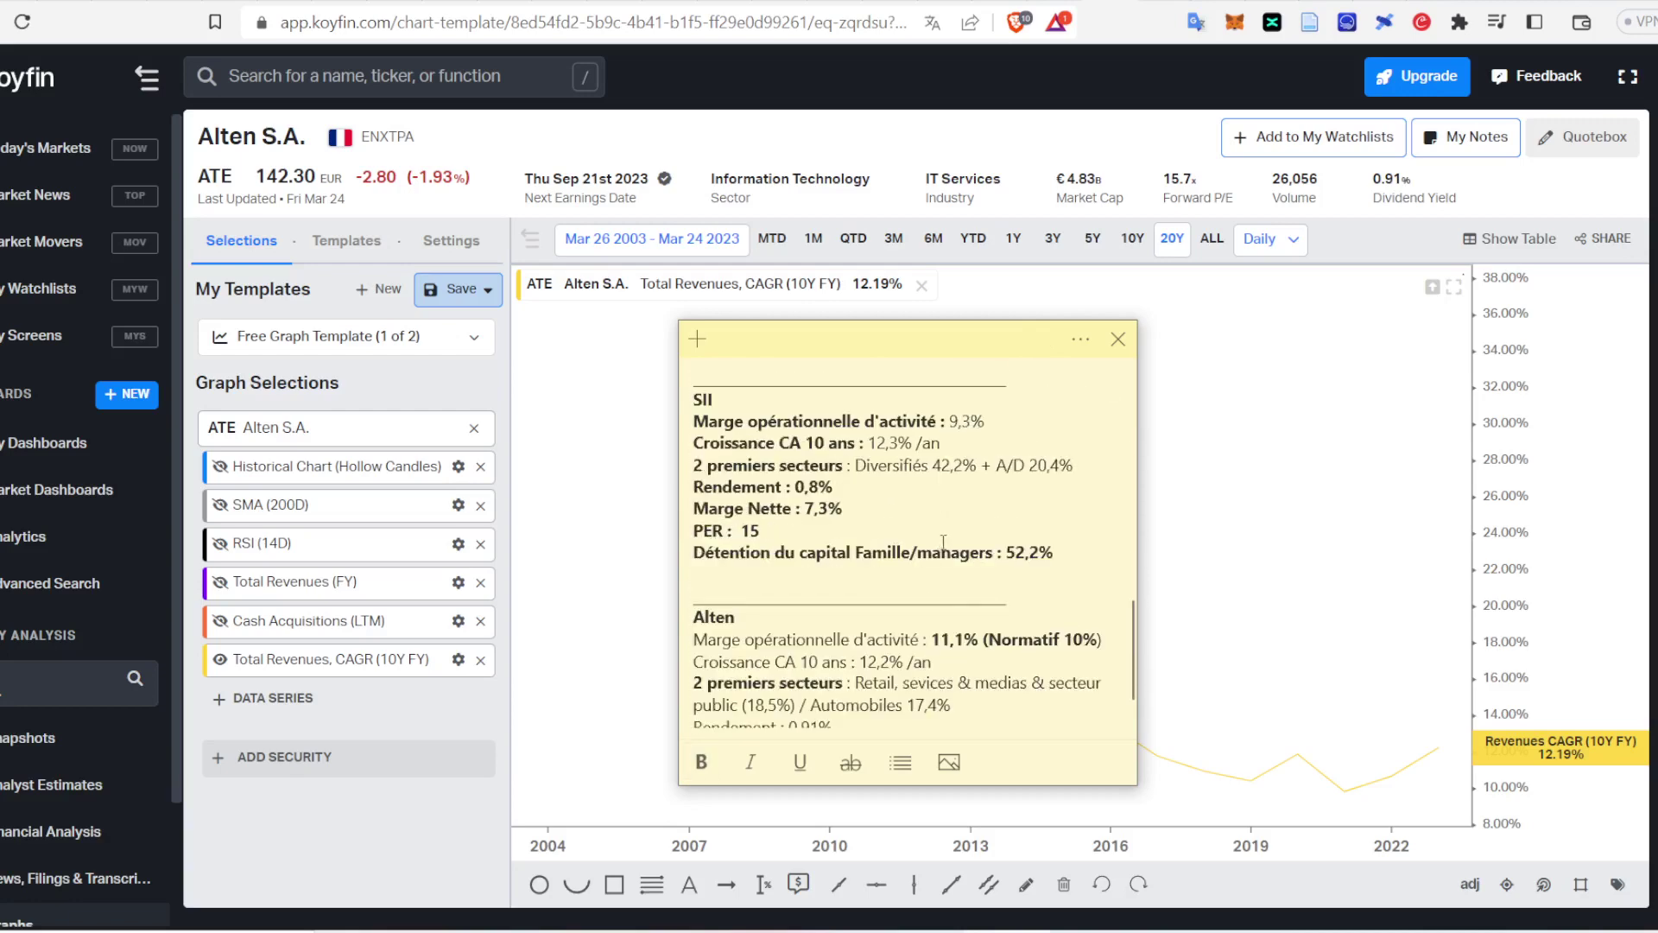
pyautogui.scroll(-2, 946, 553)
pyautogui.moveTo(816, 676); pyautogui.dragTo(693, 675)
pyautogui.click(891, 686)
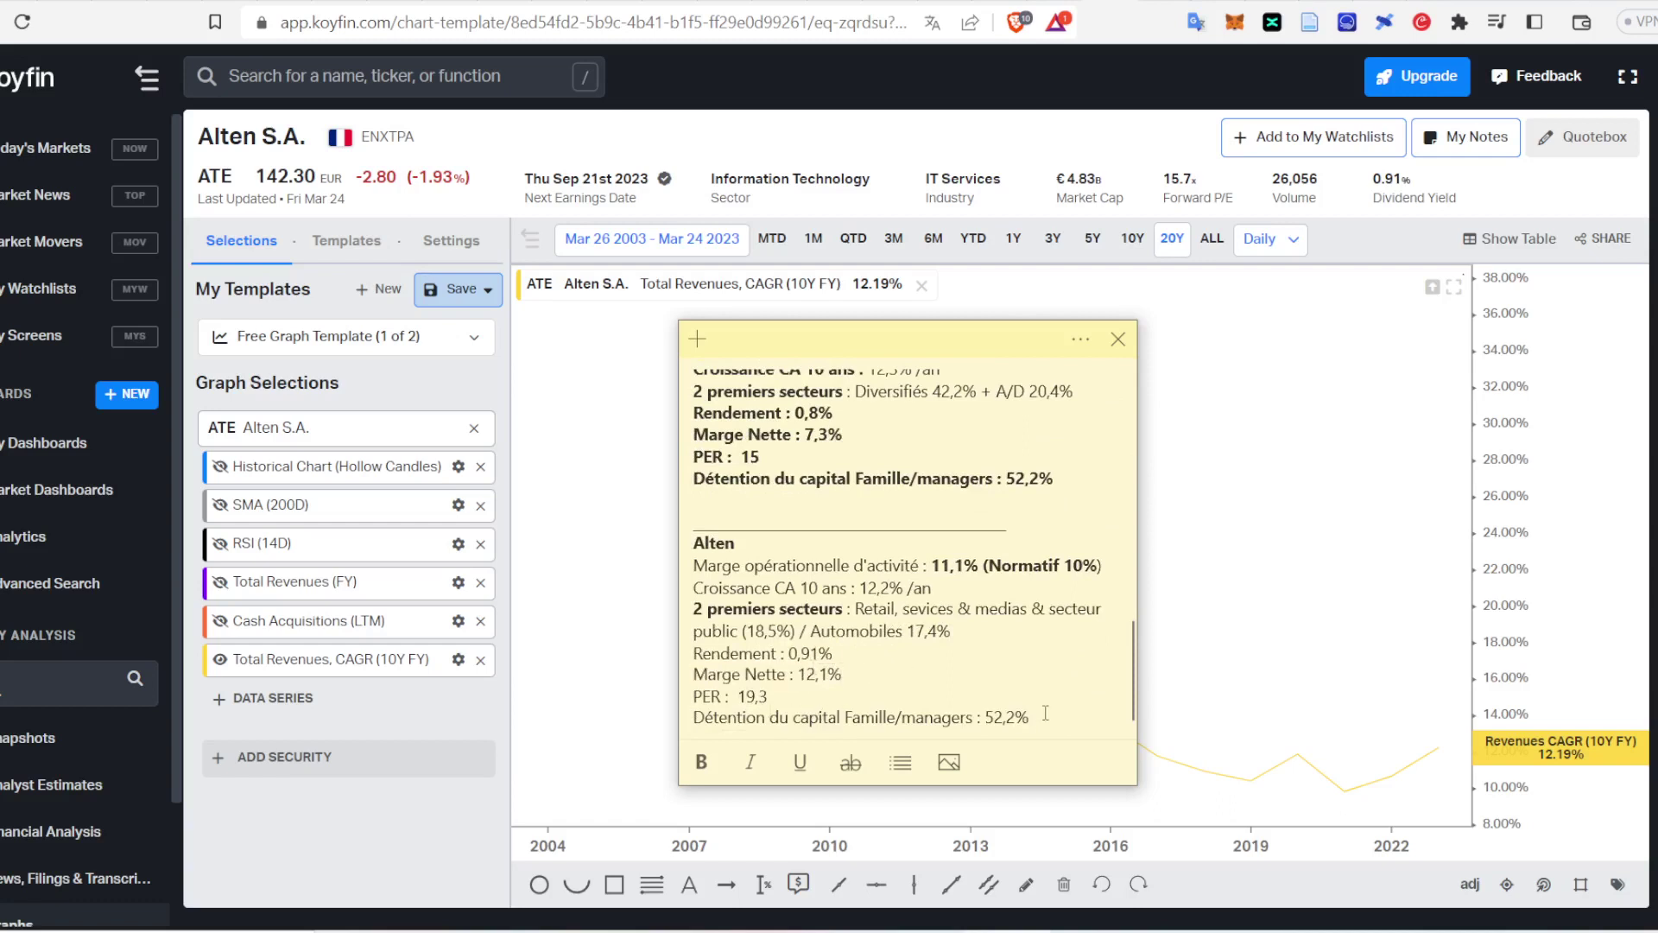
# Step: Find the founder's shareholding in the capital breakdown on page 15 of Alten's annual results PDF
pyautogui.hotkey('ctrl', 'Tab')
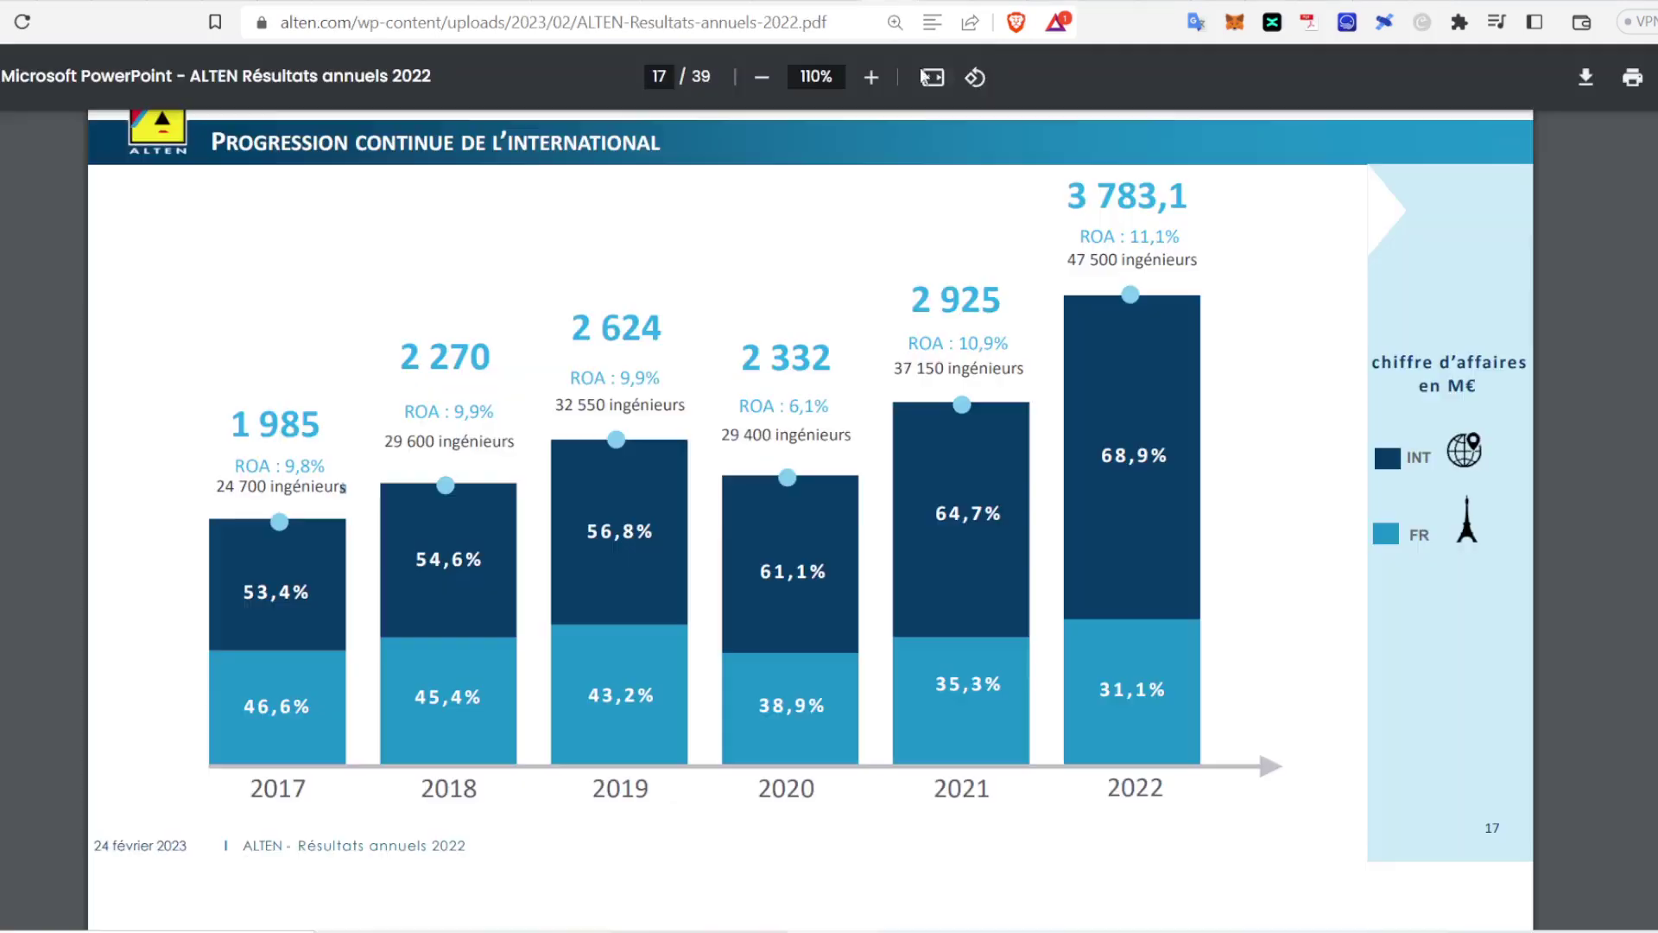
pyautogui.scroll(-5, 851, 457)
pyautogui.scroll(15, 855, 449)
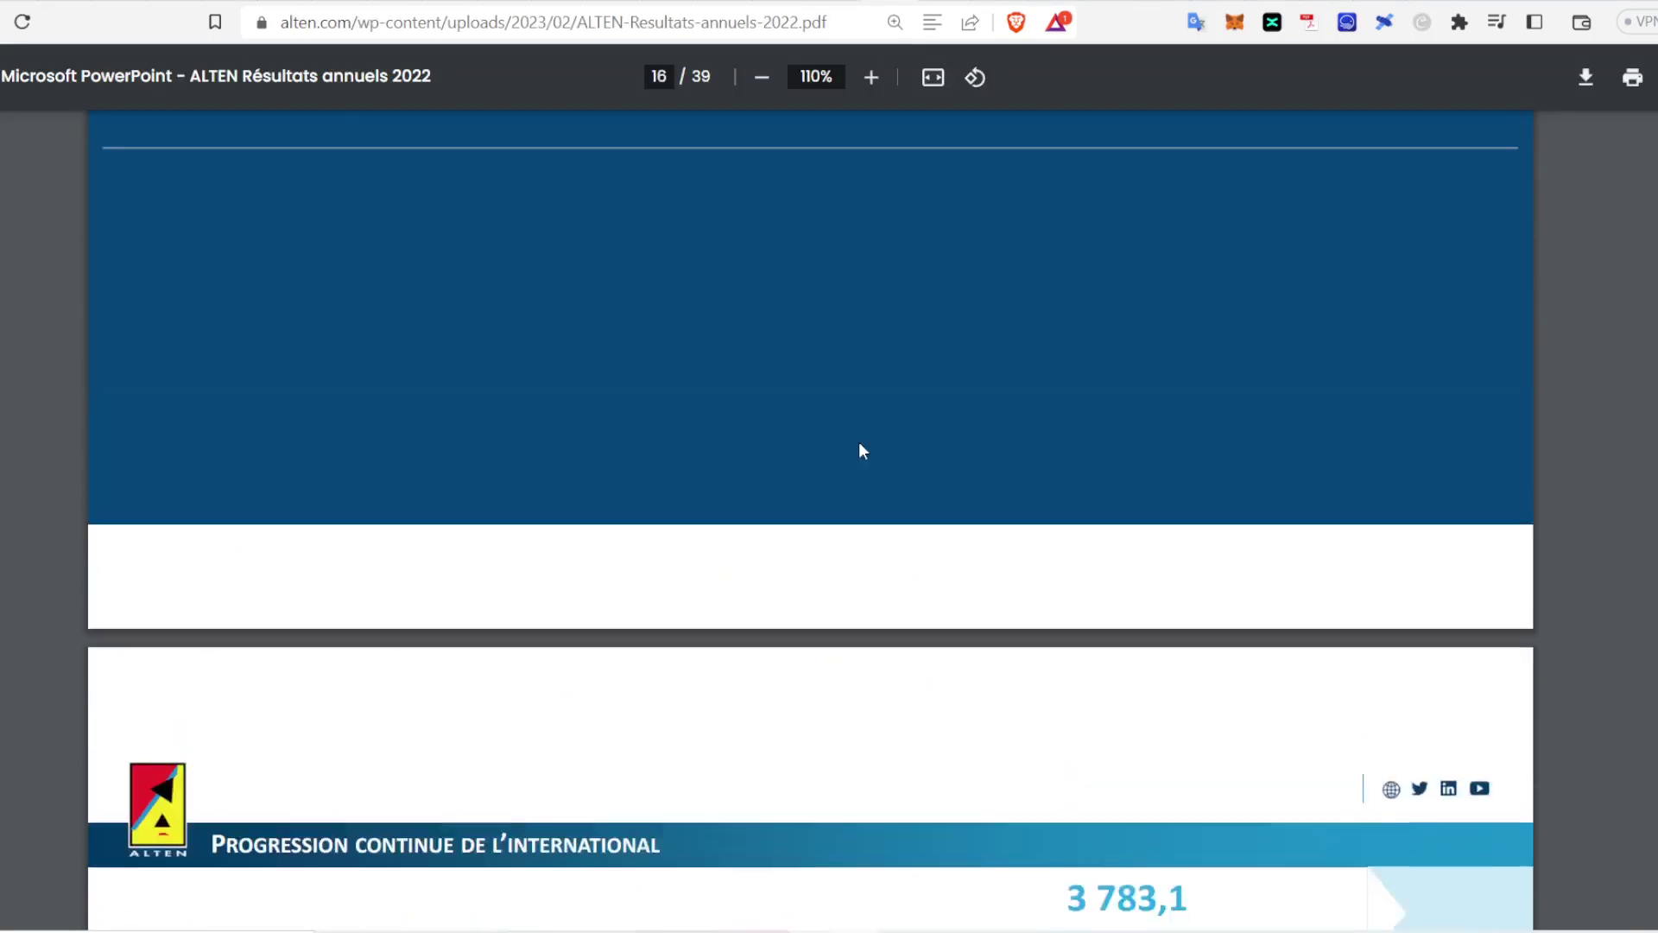
pyautogui.scroll(8, 866, 449)
pyautogui.scroll(-2, 864, 449)
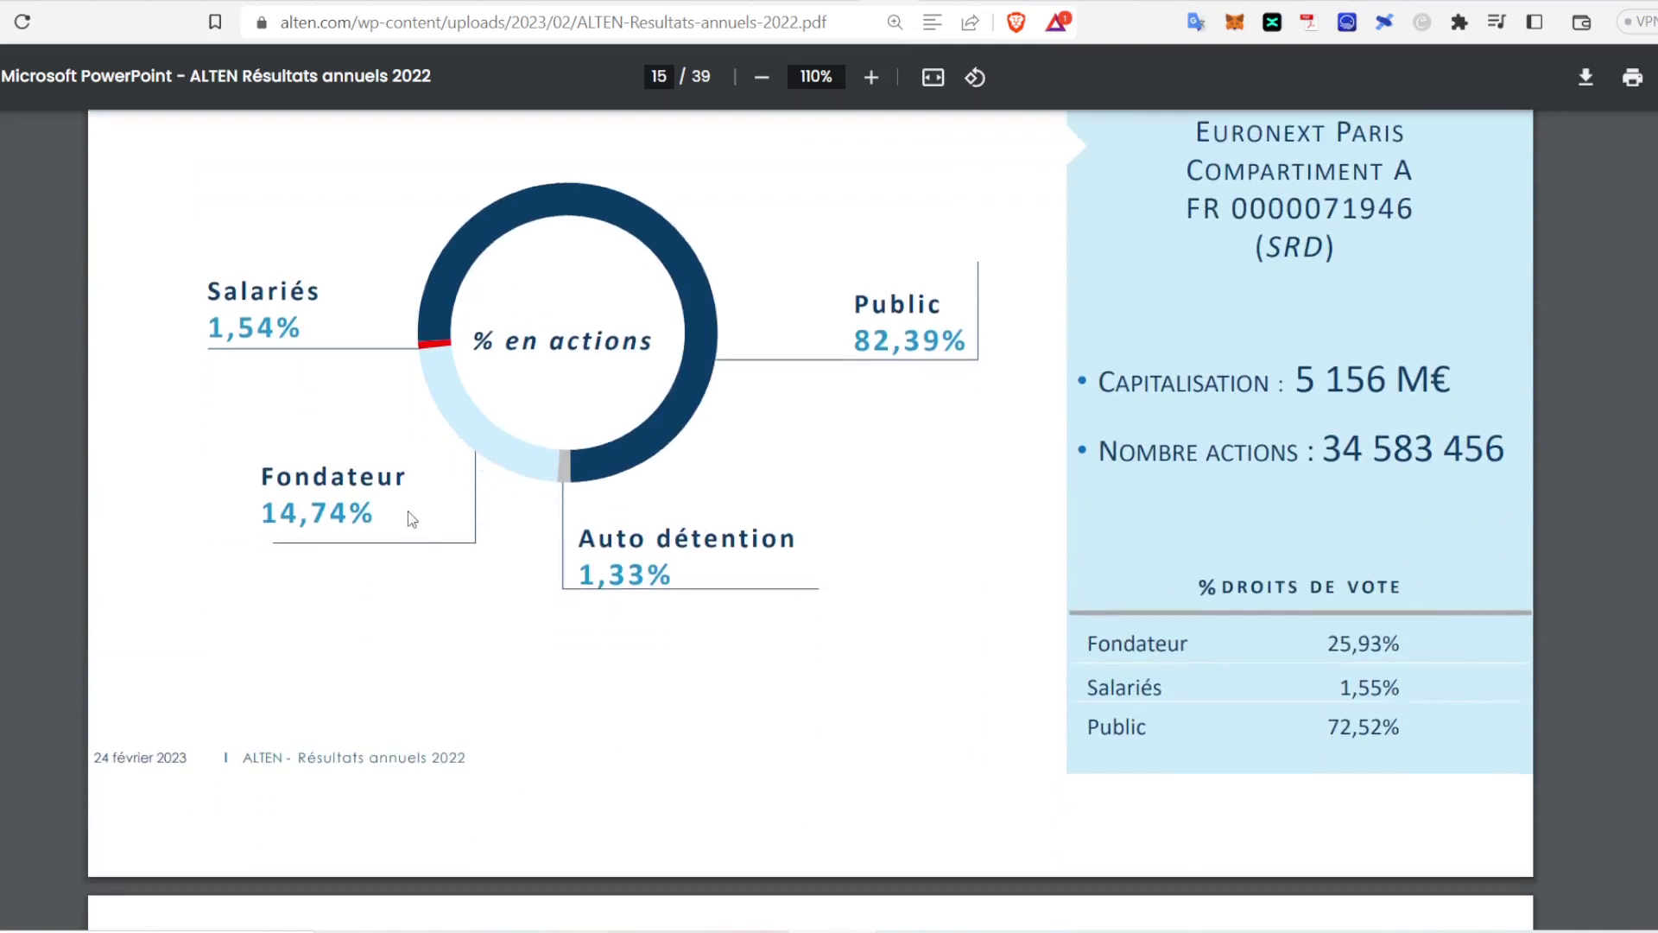
pyautogui.moveTo(283, 484); pyautogui.dragTo(589, 566)
# Step: Clear the percentage in Alten's Détention du capital Famille/managers entry in the note, and return to the note's beginning
pyautogui.hotkey('alt', 'Tab')
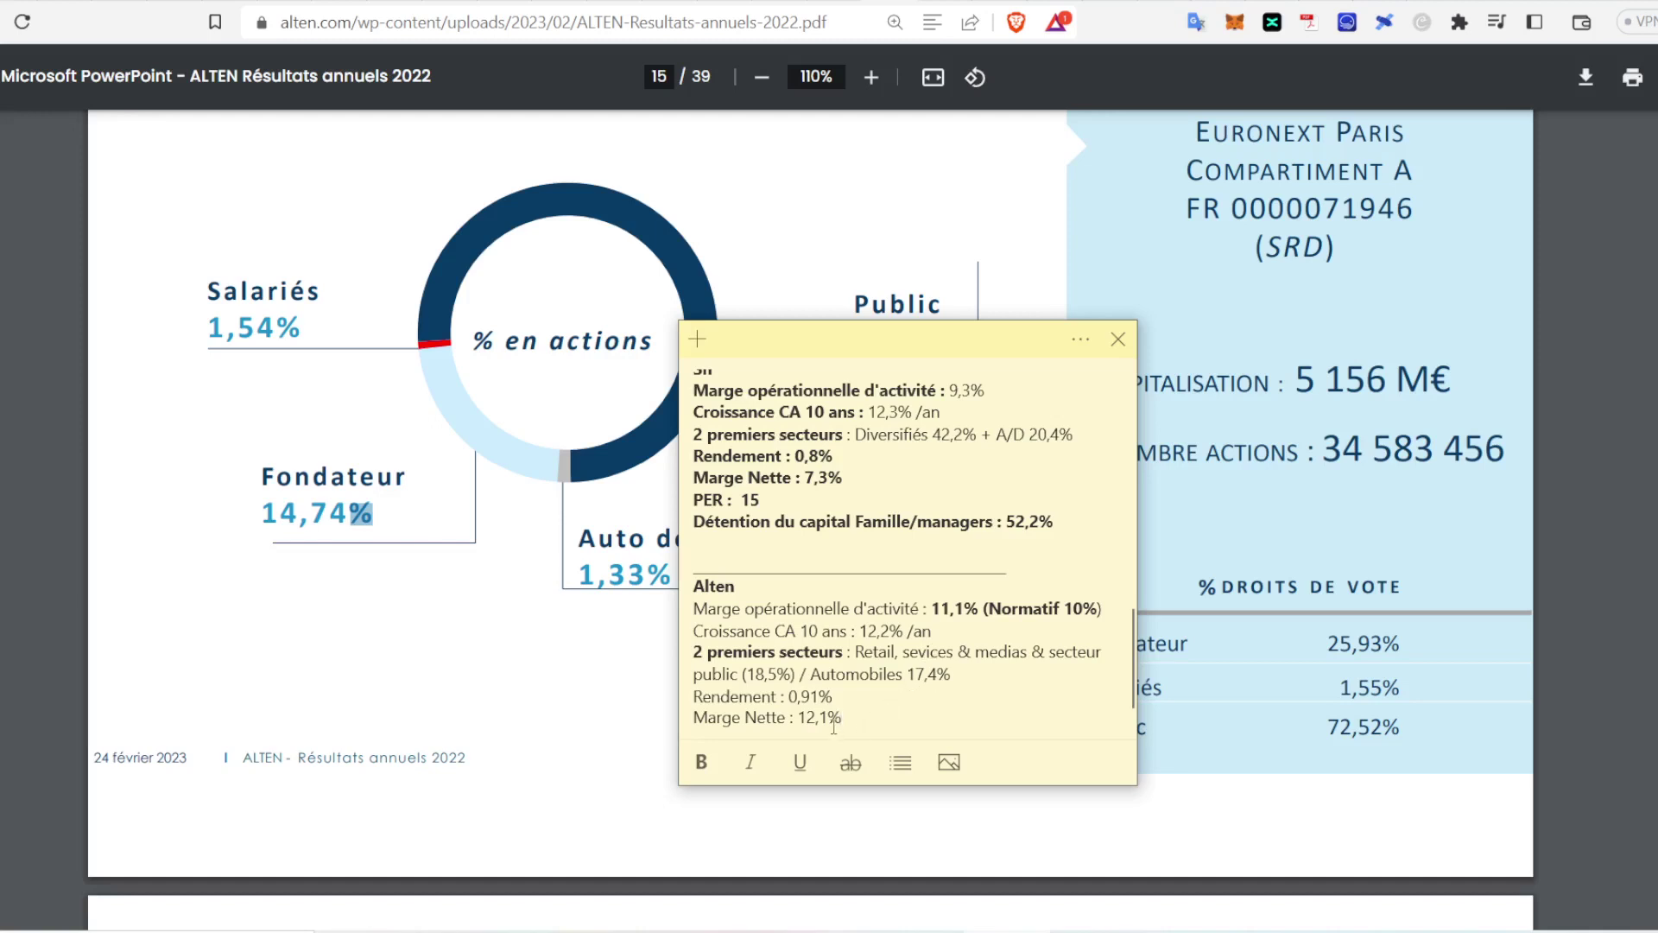
pyautogui.press('BackSpace')
pyautogui.press('BackSpace')
pyautogui.press('BackSpace')
pyautogui.press('BackSpace')
pyautogui.scroll(15, 907, 536)
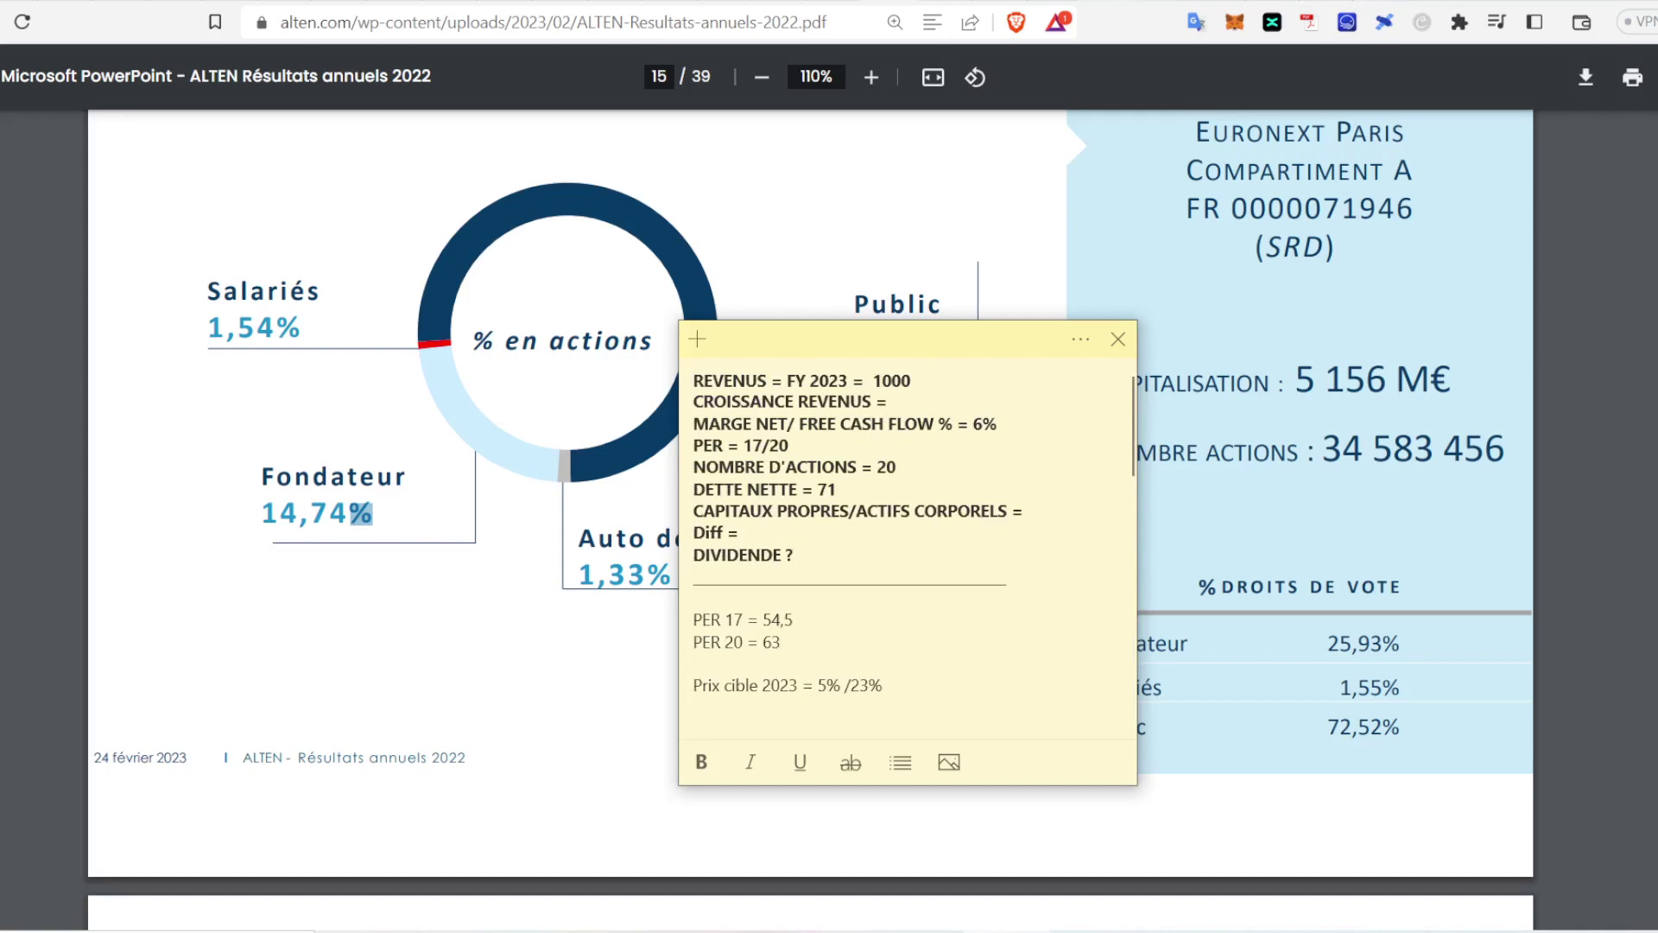
# Step: Switch to Alten's Koyfin chart and hide the Total Revenues, CAGR (10Y FY) series
pyautogui.hotkey('alt', 'Tab')
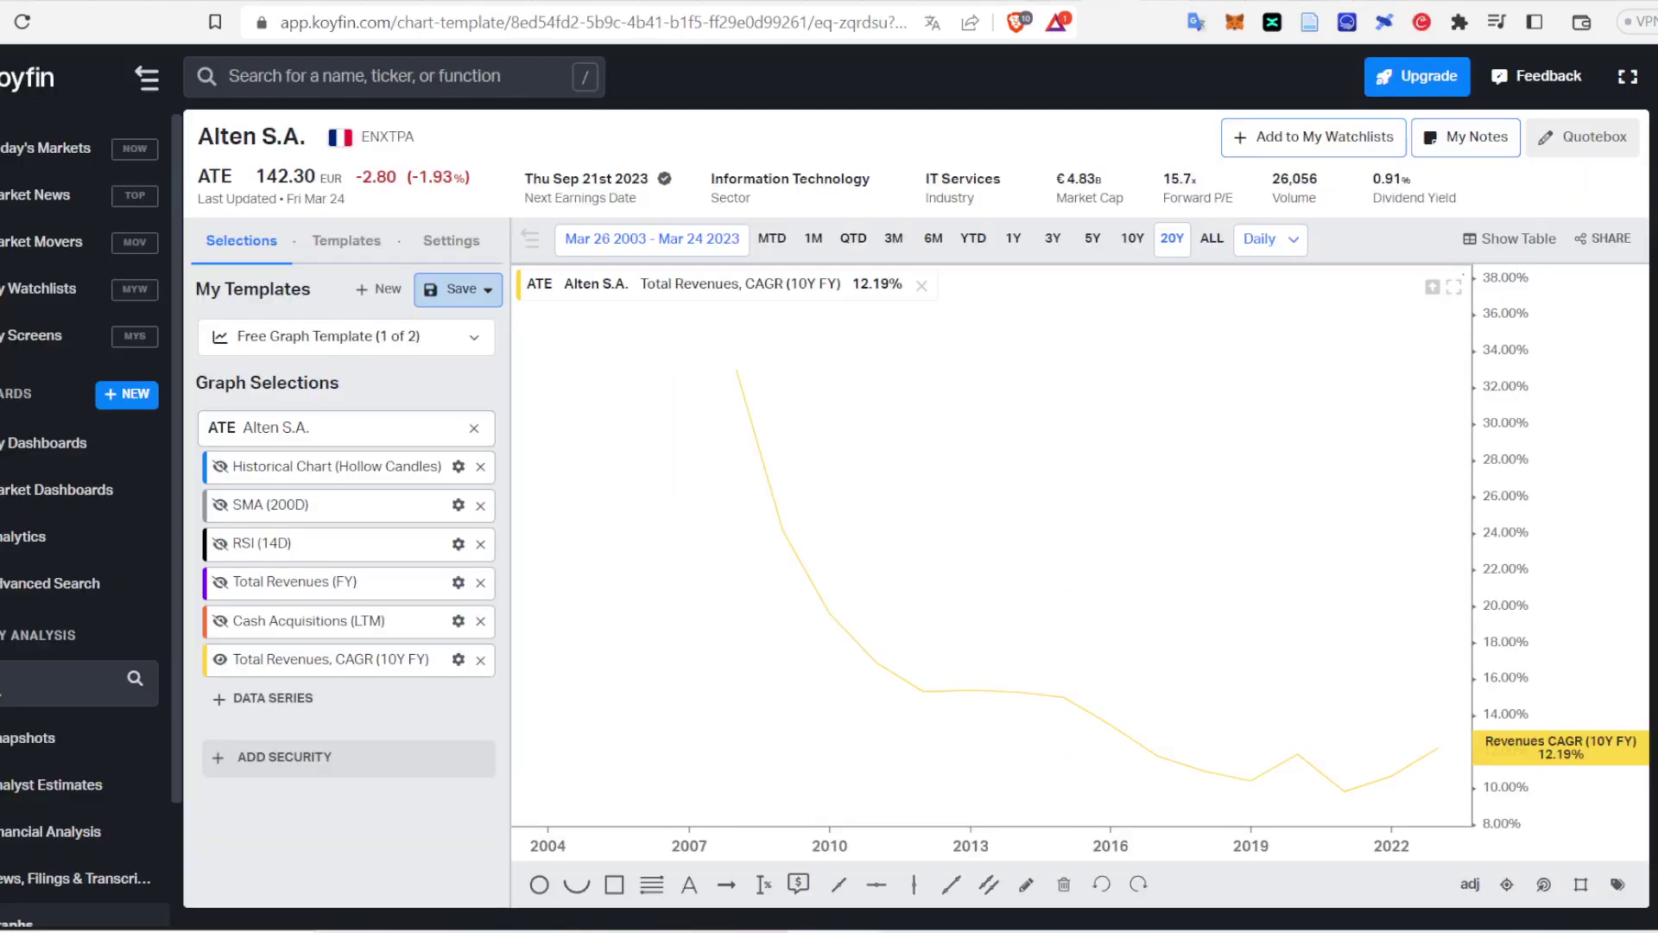
pyautogui.click(221, 659)
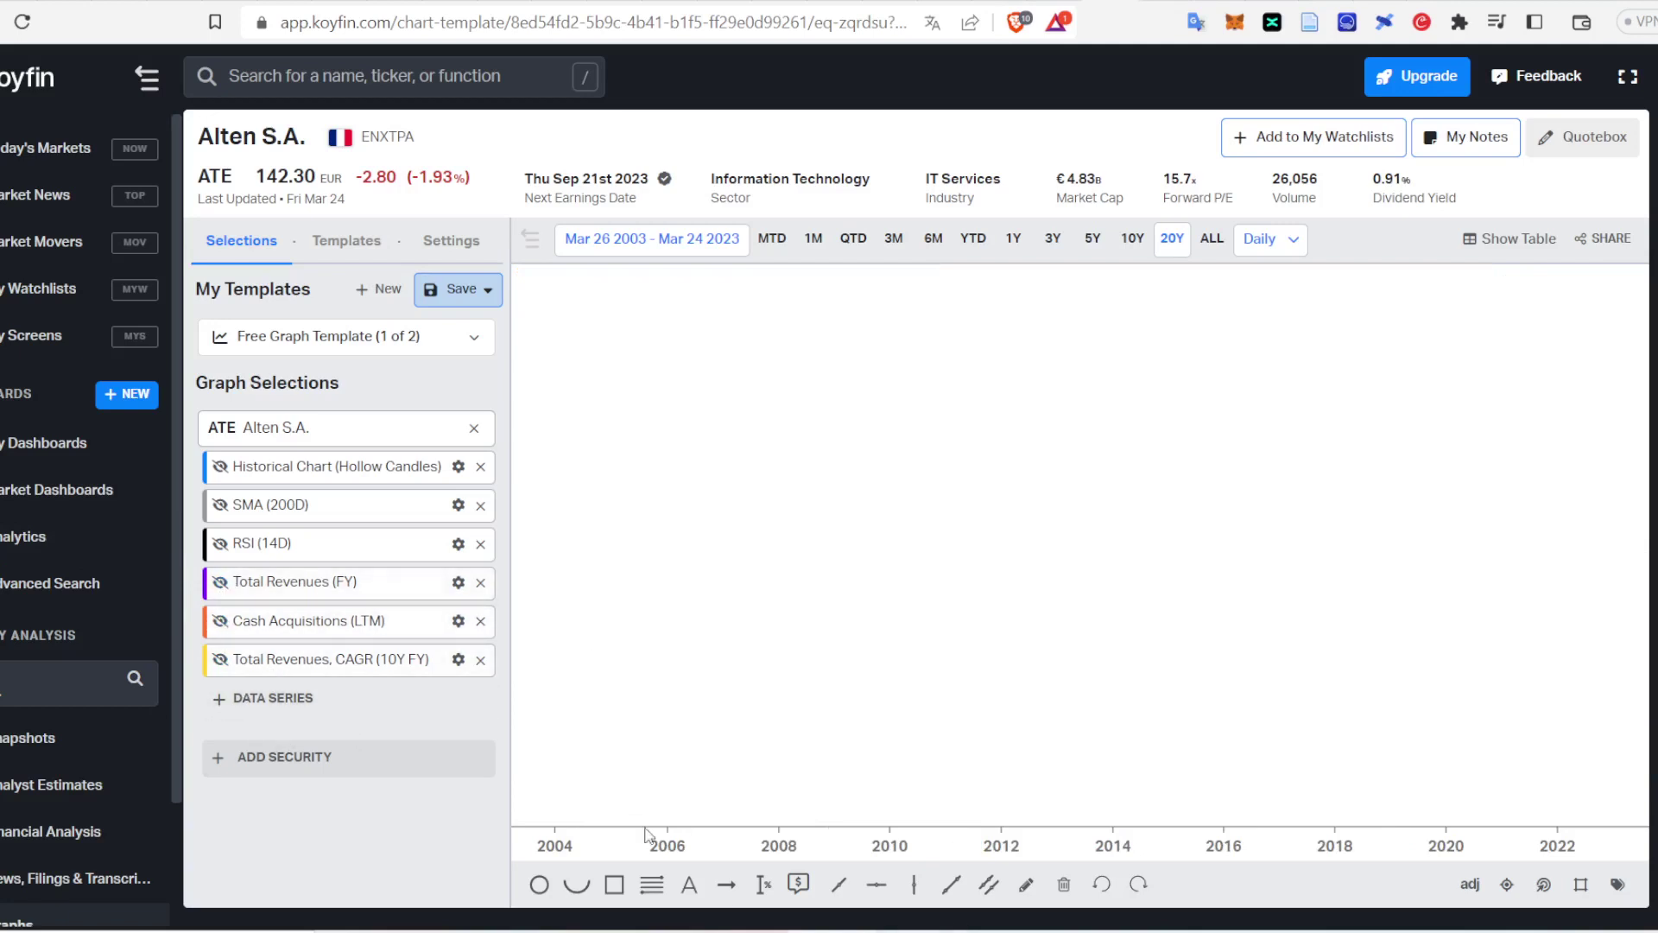
pyautogui.click(237, 697)
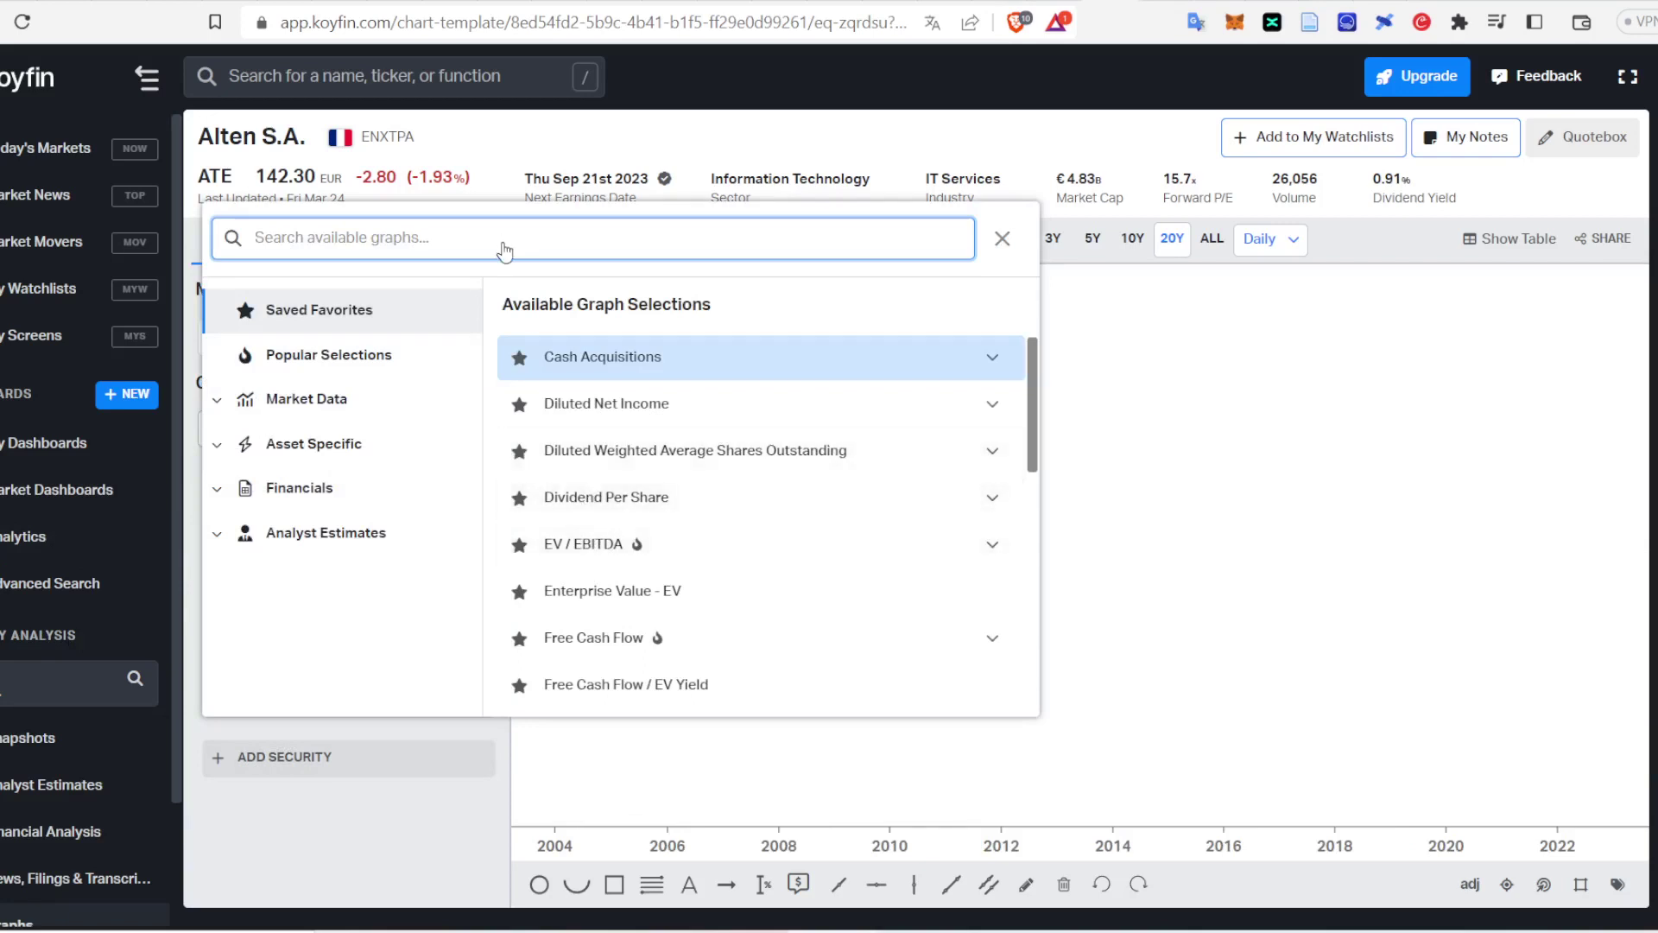
pyautogui.write('revenu')
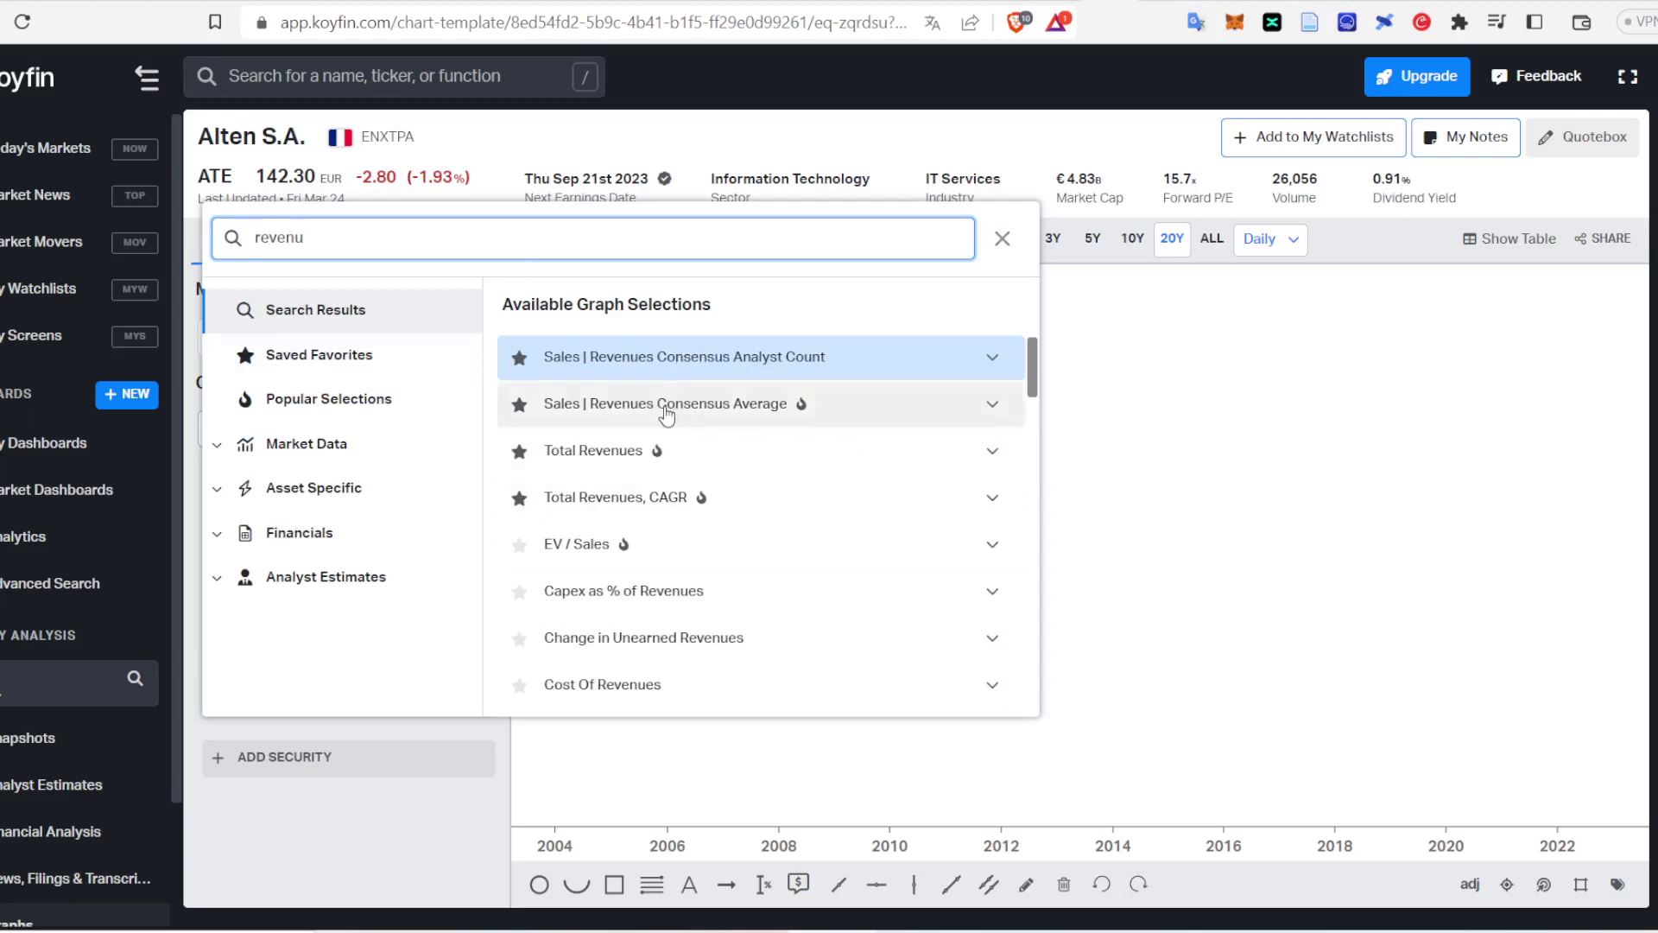
pyautogui.click(663, 370)
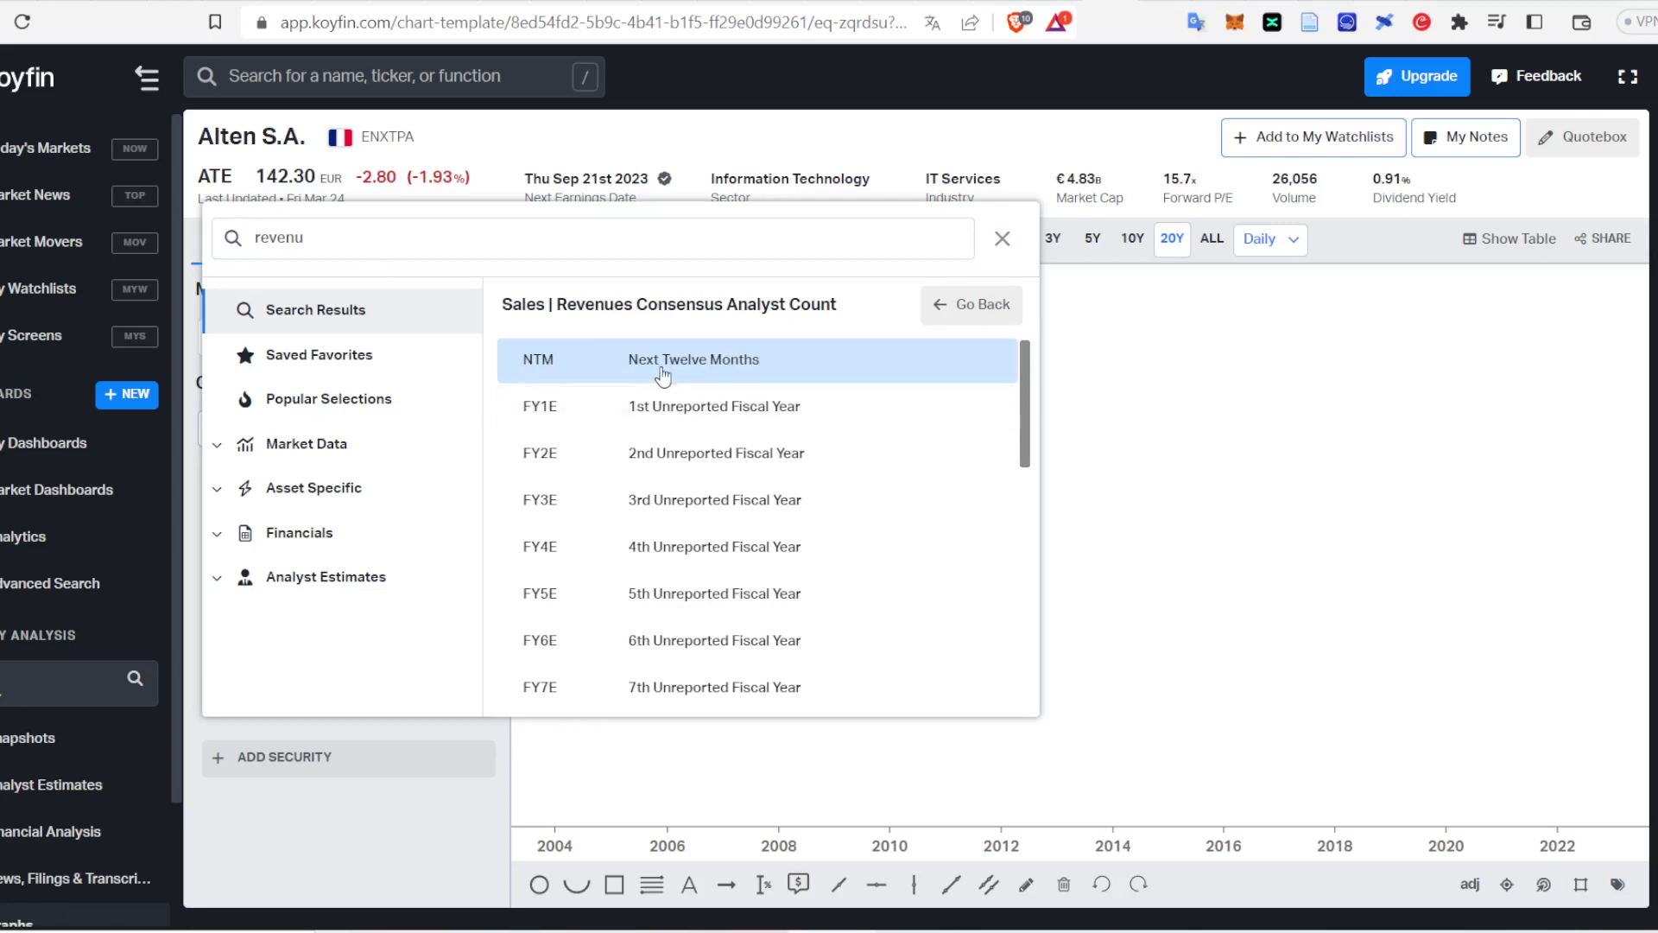
pyautogui.click(654, 417)
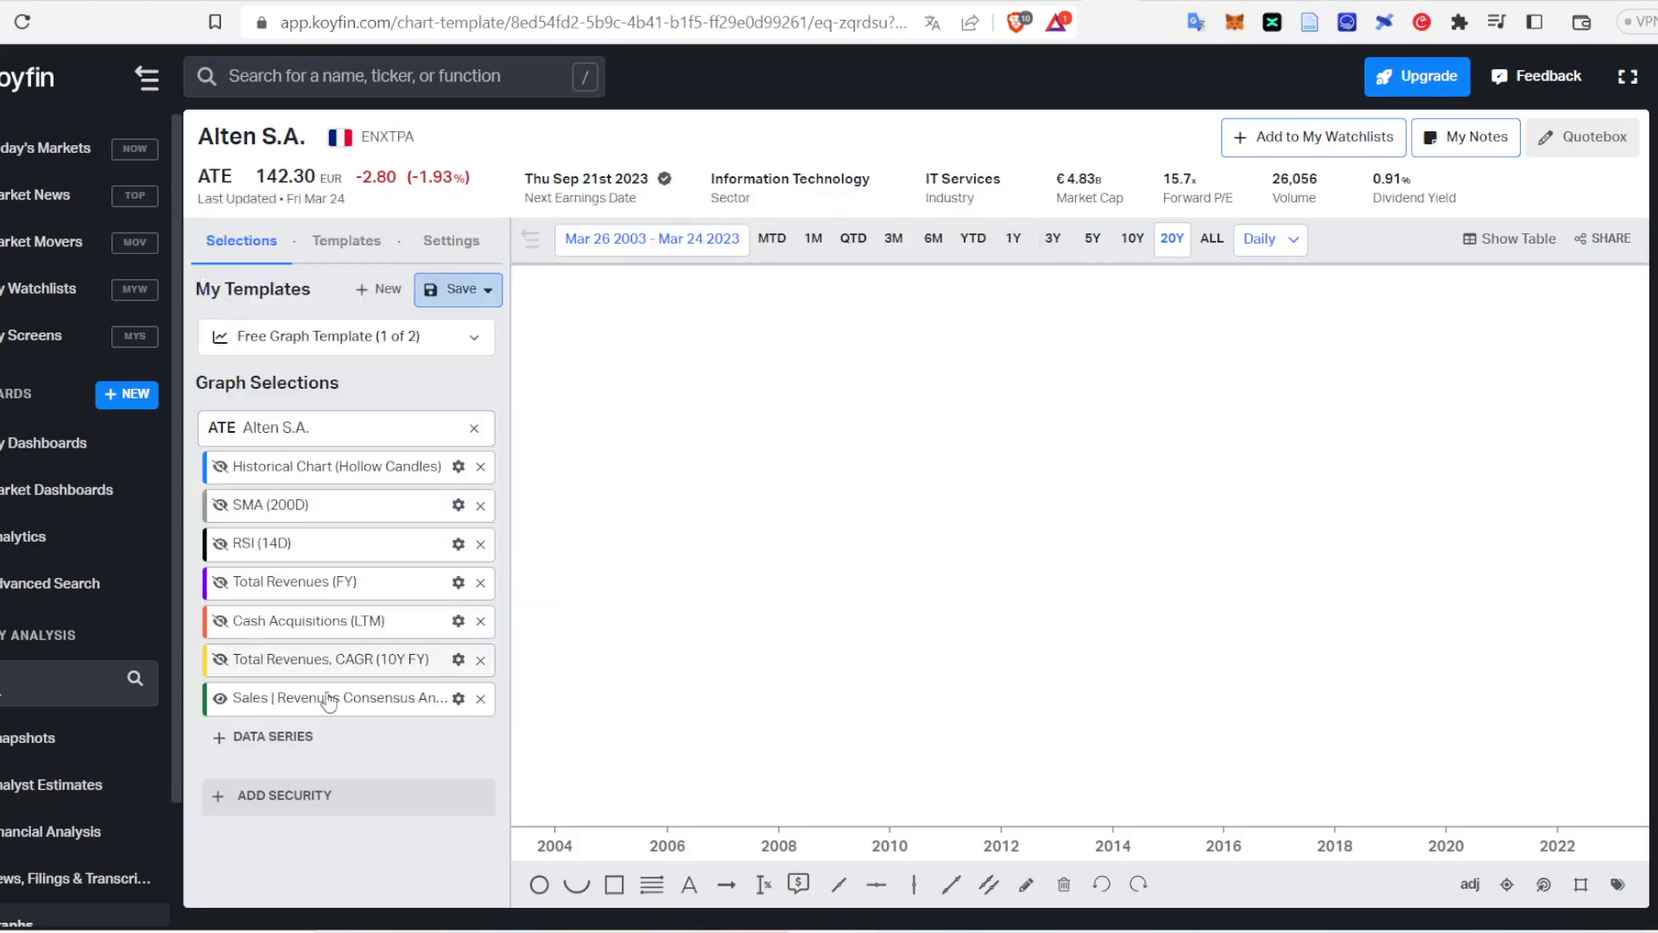
pyautogui.click(311, 734)
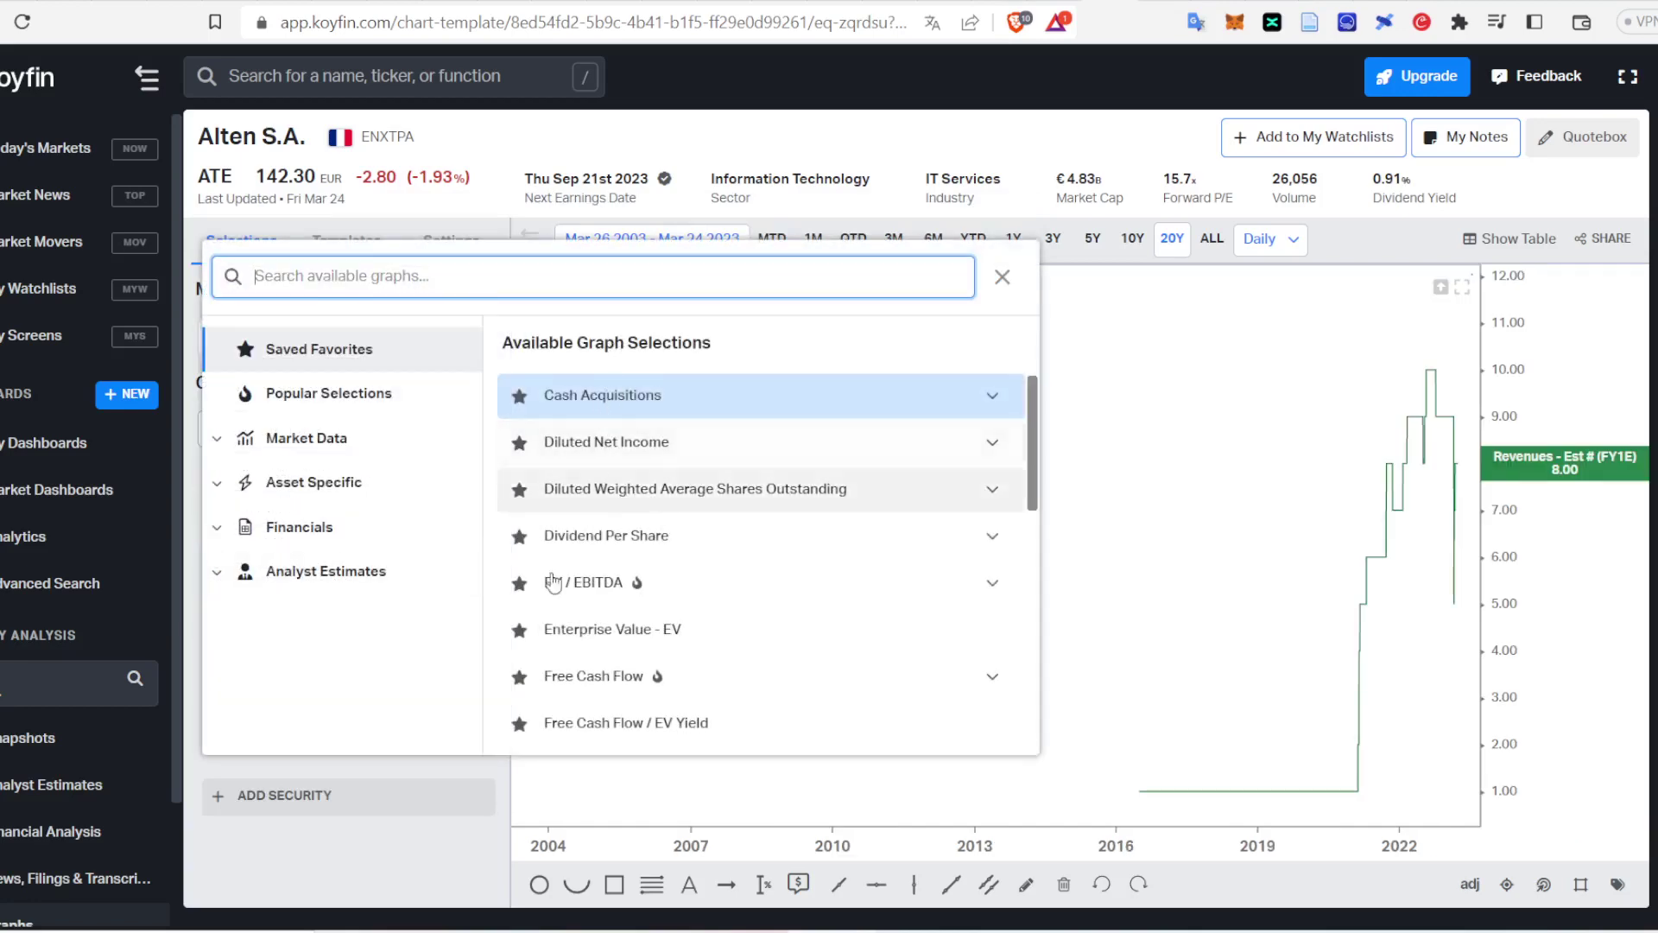
pyautogui.click(272, 868)
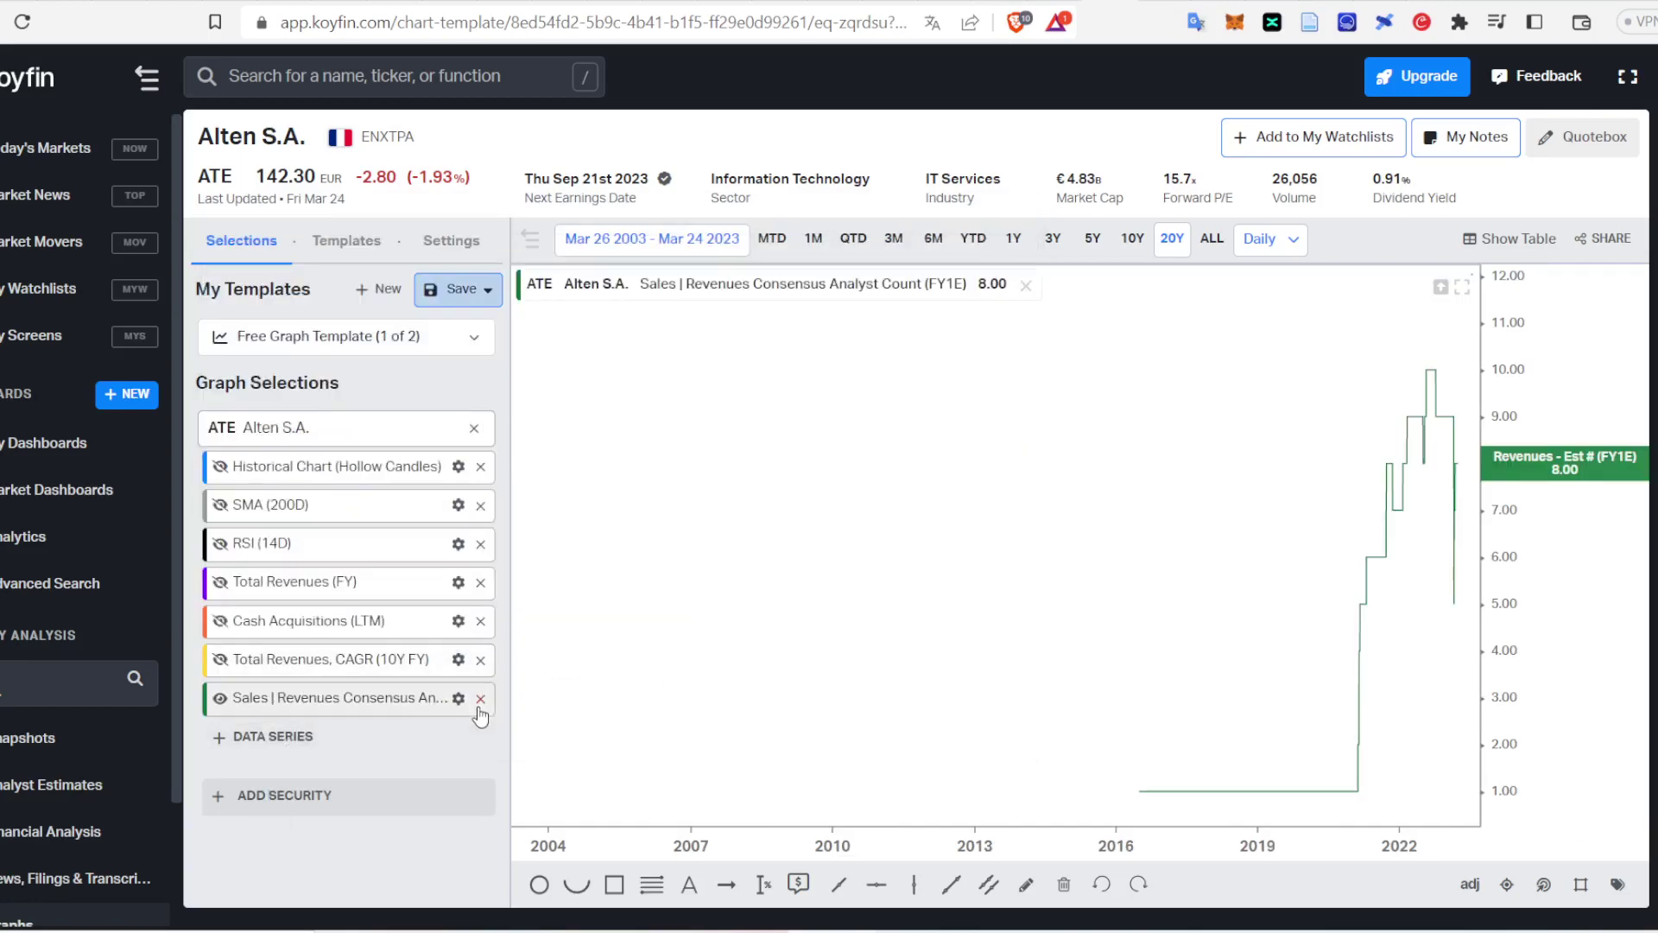
pyautogui.click(480, 698)
# Step: Add the Sales | Revenues Consensus Average series for the 1st Unreported Fiscal Year (FY1E) to Alten's chart
pyautogui.click(332, 701)
pyautogui.scroll(-2, 570, 415)
pyautogui.scroll(2, 570, 414)
pyautogui.write('revenu')
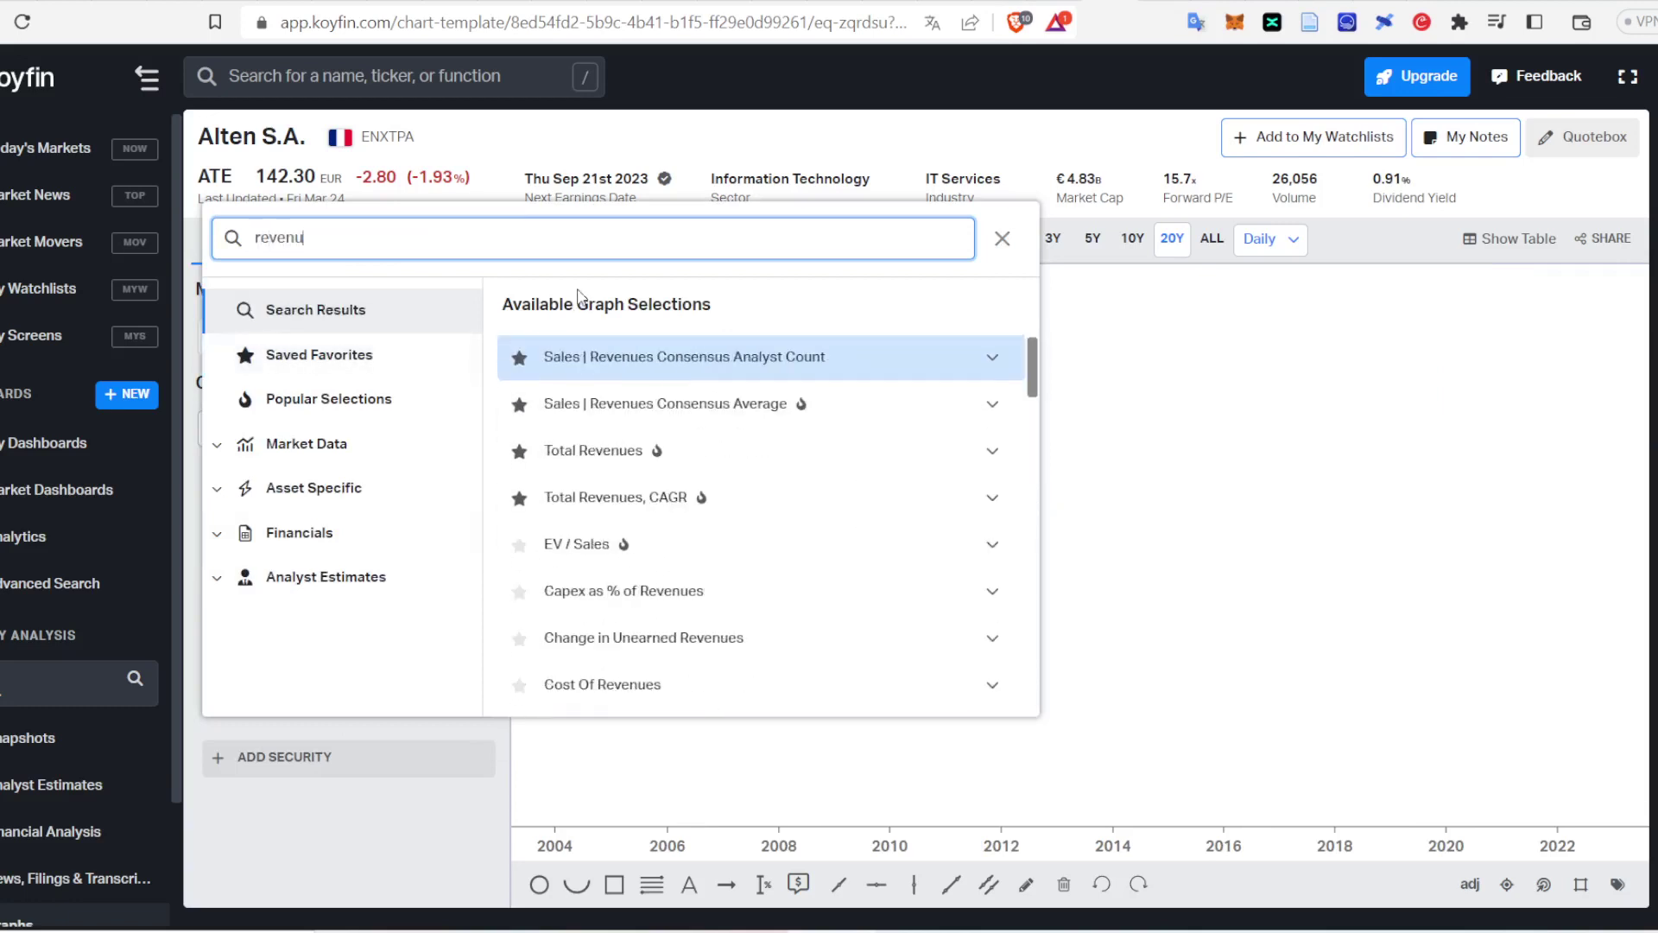
pyautogui.click(648, 410)
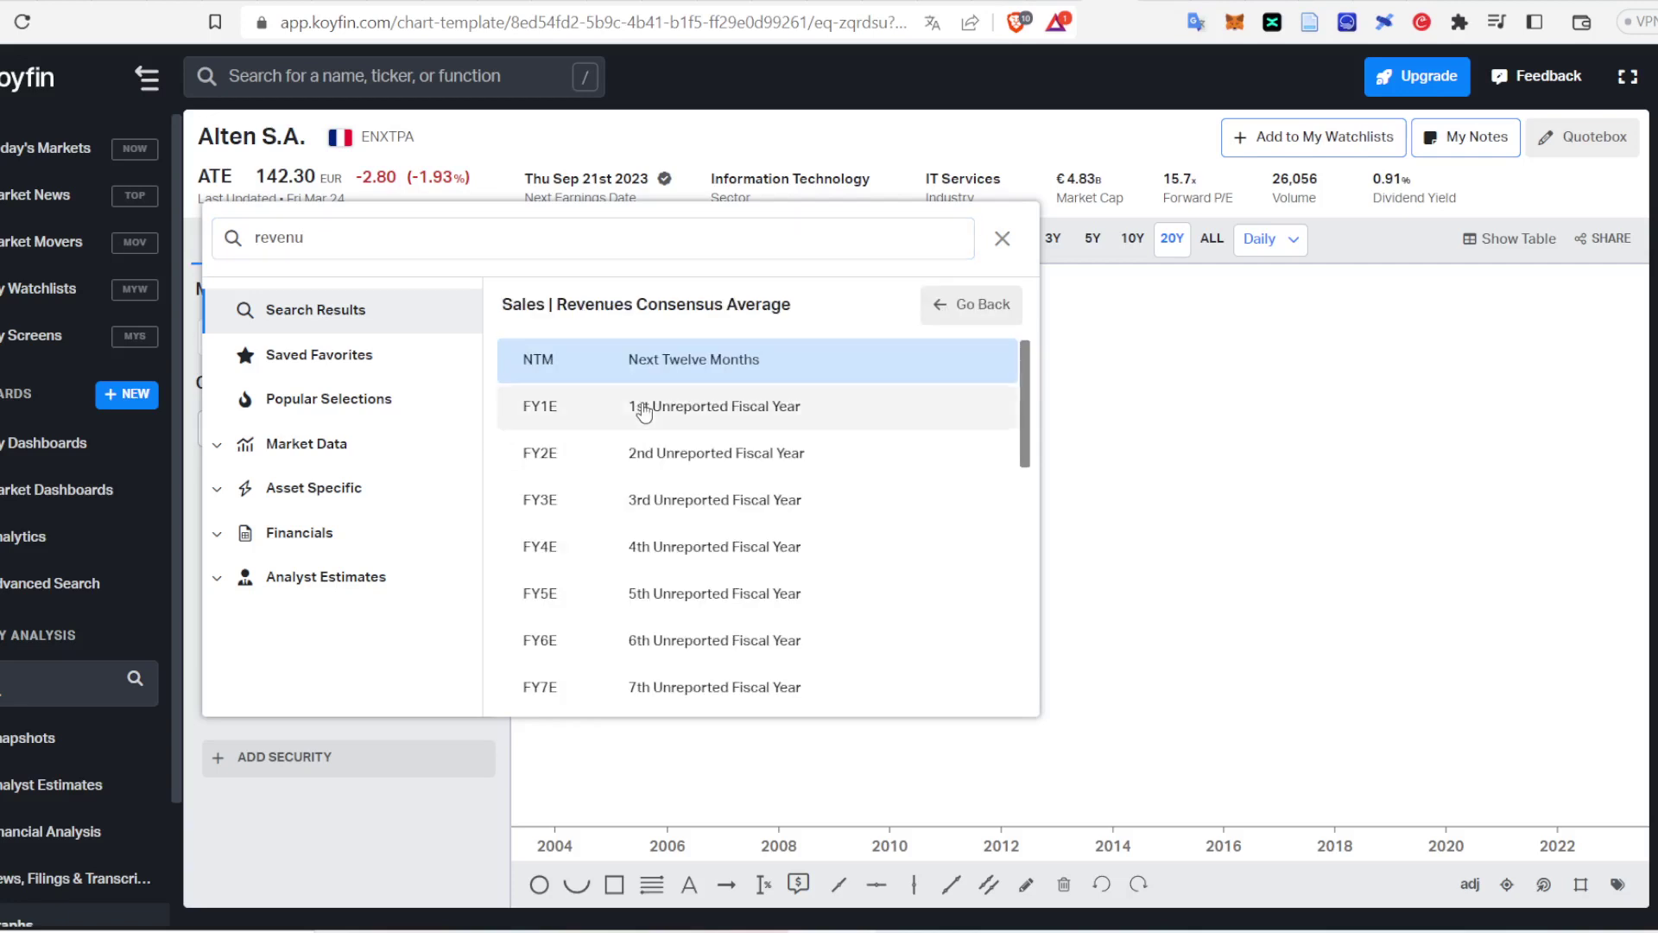
pyautogui.click(648, 422)
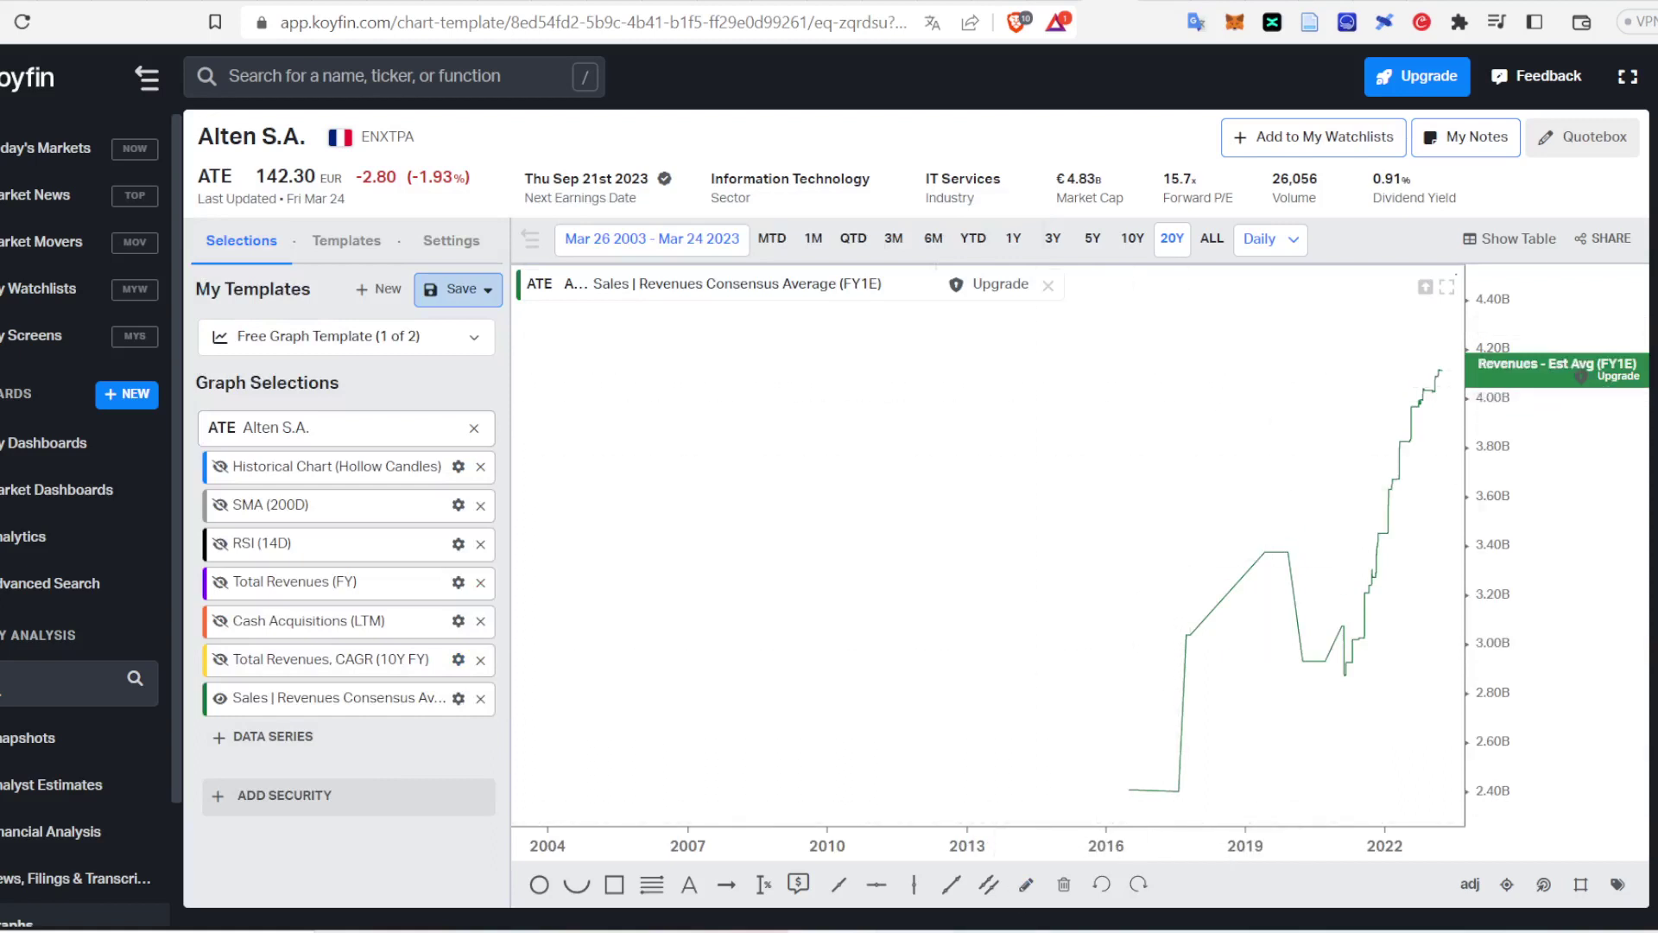
# Step: Switch to the sticky note and replace the REVENUS FY 2023 figure with Alten's consensus revenue estimate
pyautogui.hotkey('alt', 'Tab')
pyautogui.scroll(10, 932, 388)
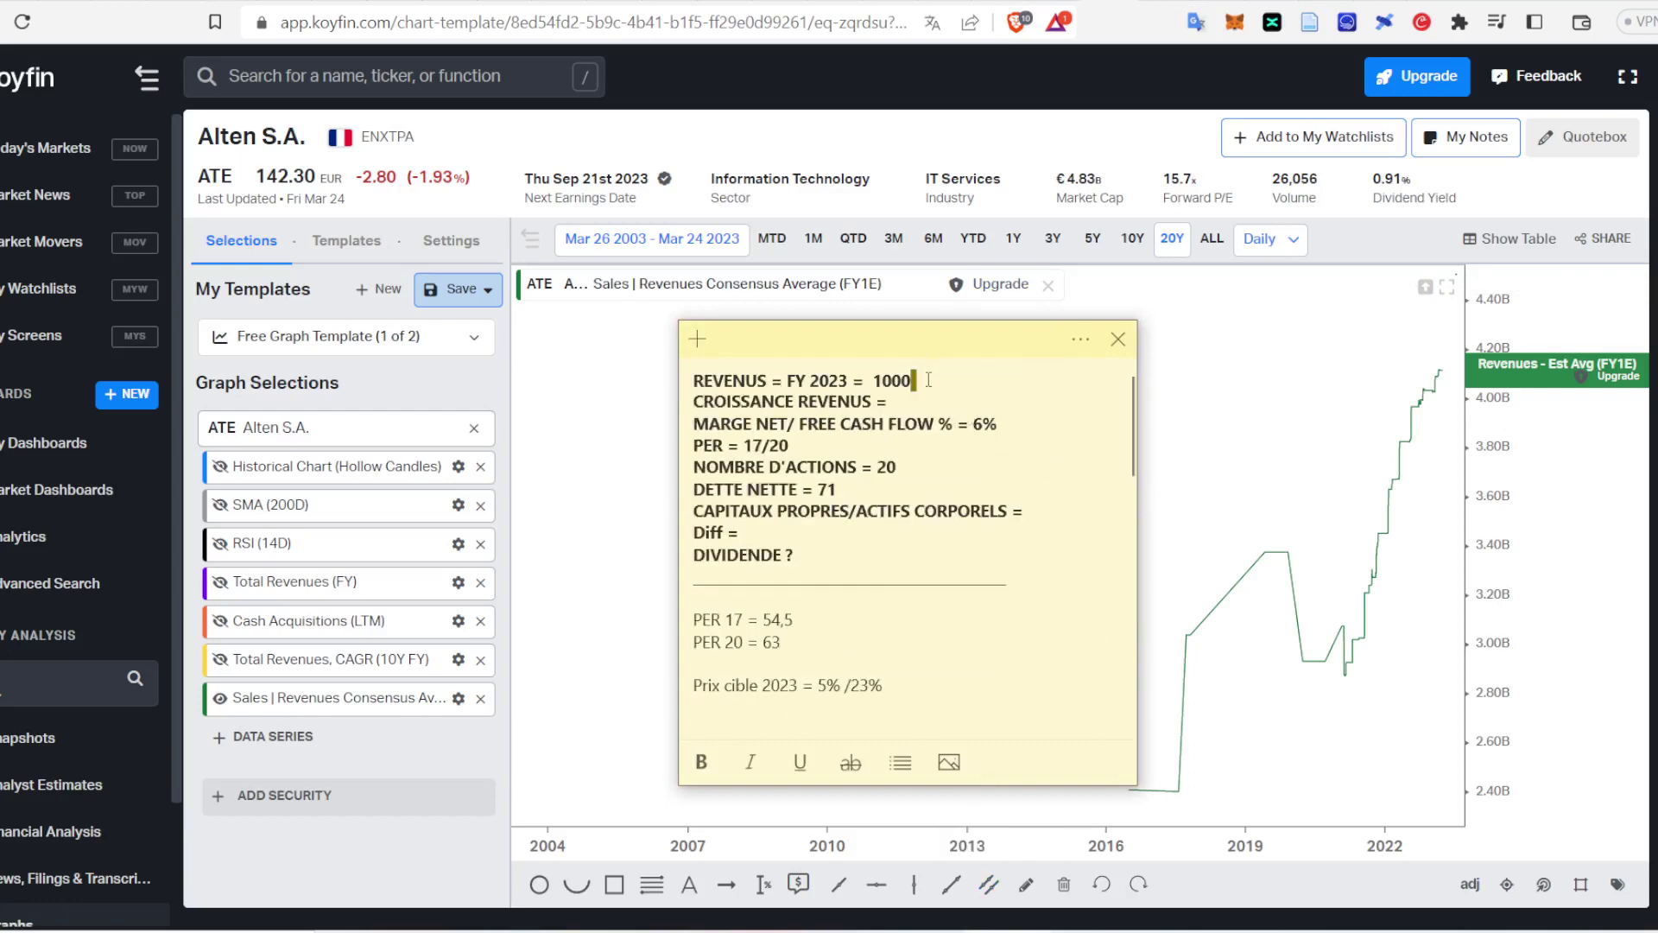
pyautogui.click(958, 385)
pyautogui.press('BackSpace')
pyautogui.press('BackSpace')
pyautogui.press('BackSpace')
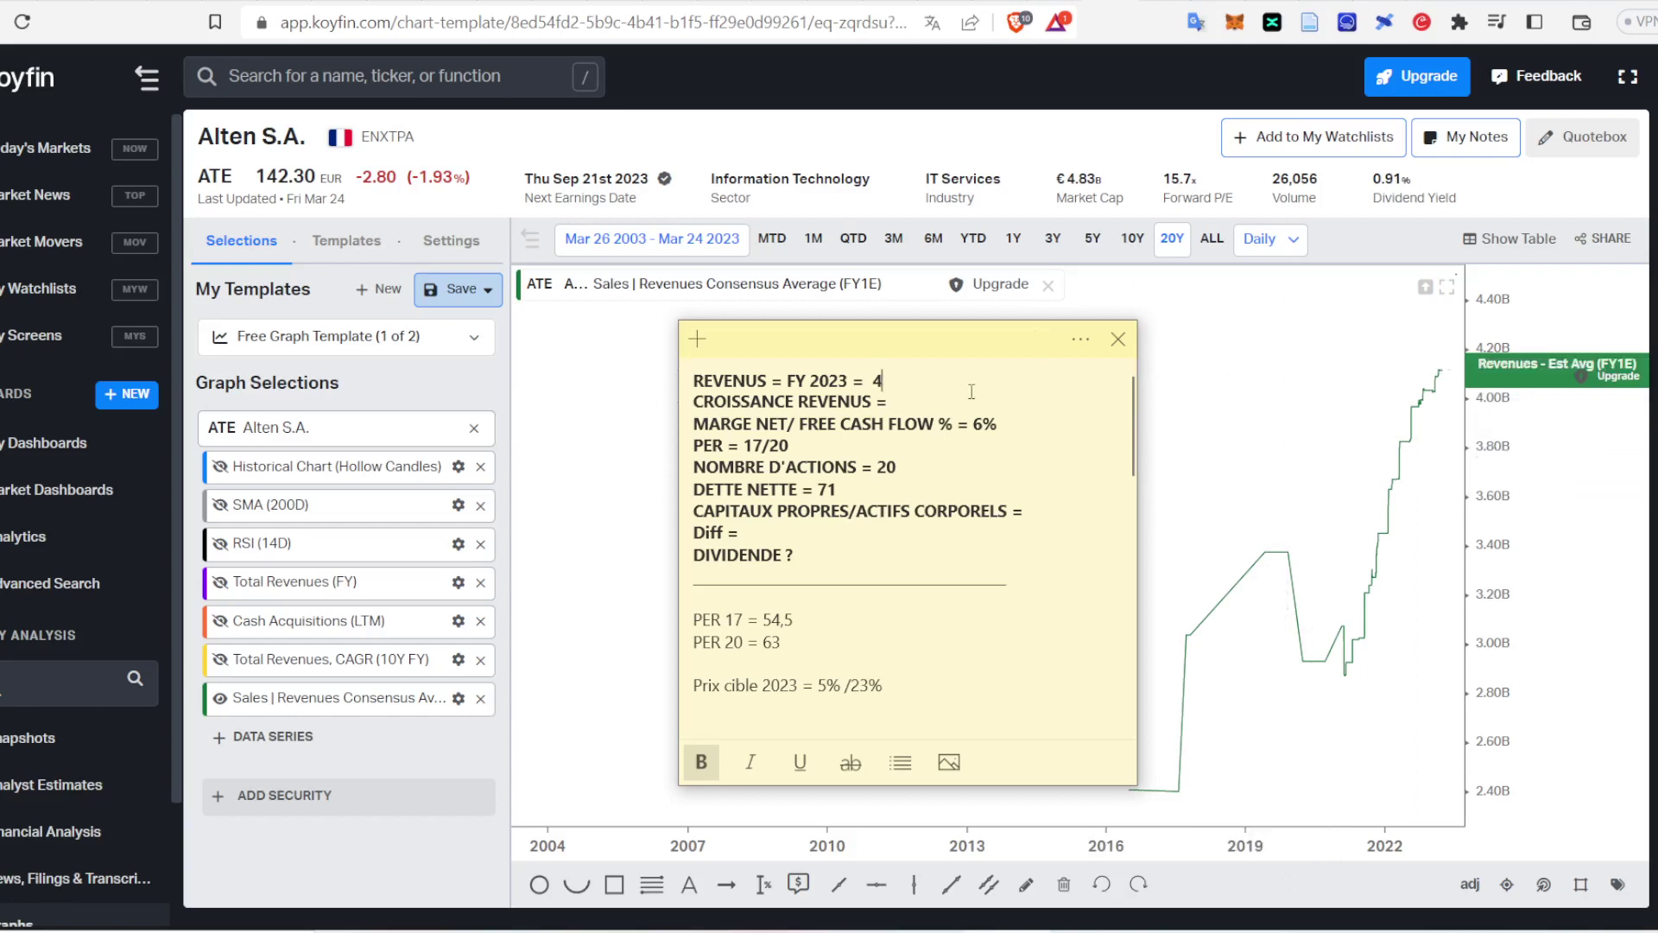
pyautogui.write('11')
# Step: Return to Koyfin, hide the revenue consensus series and add Gross Profit Margin % for the last twelve months to Alten's chart
pyautogui.click(537, 111)
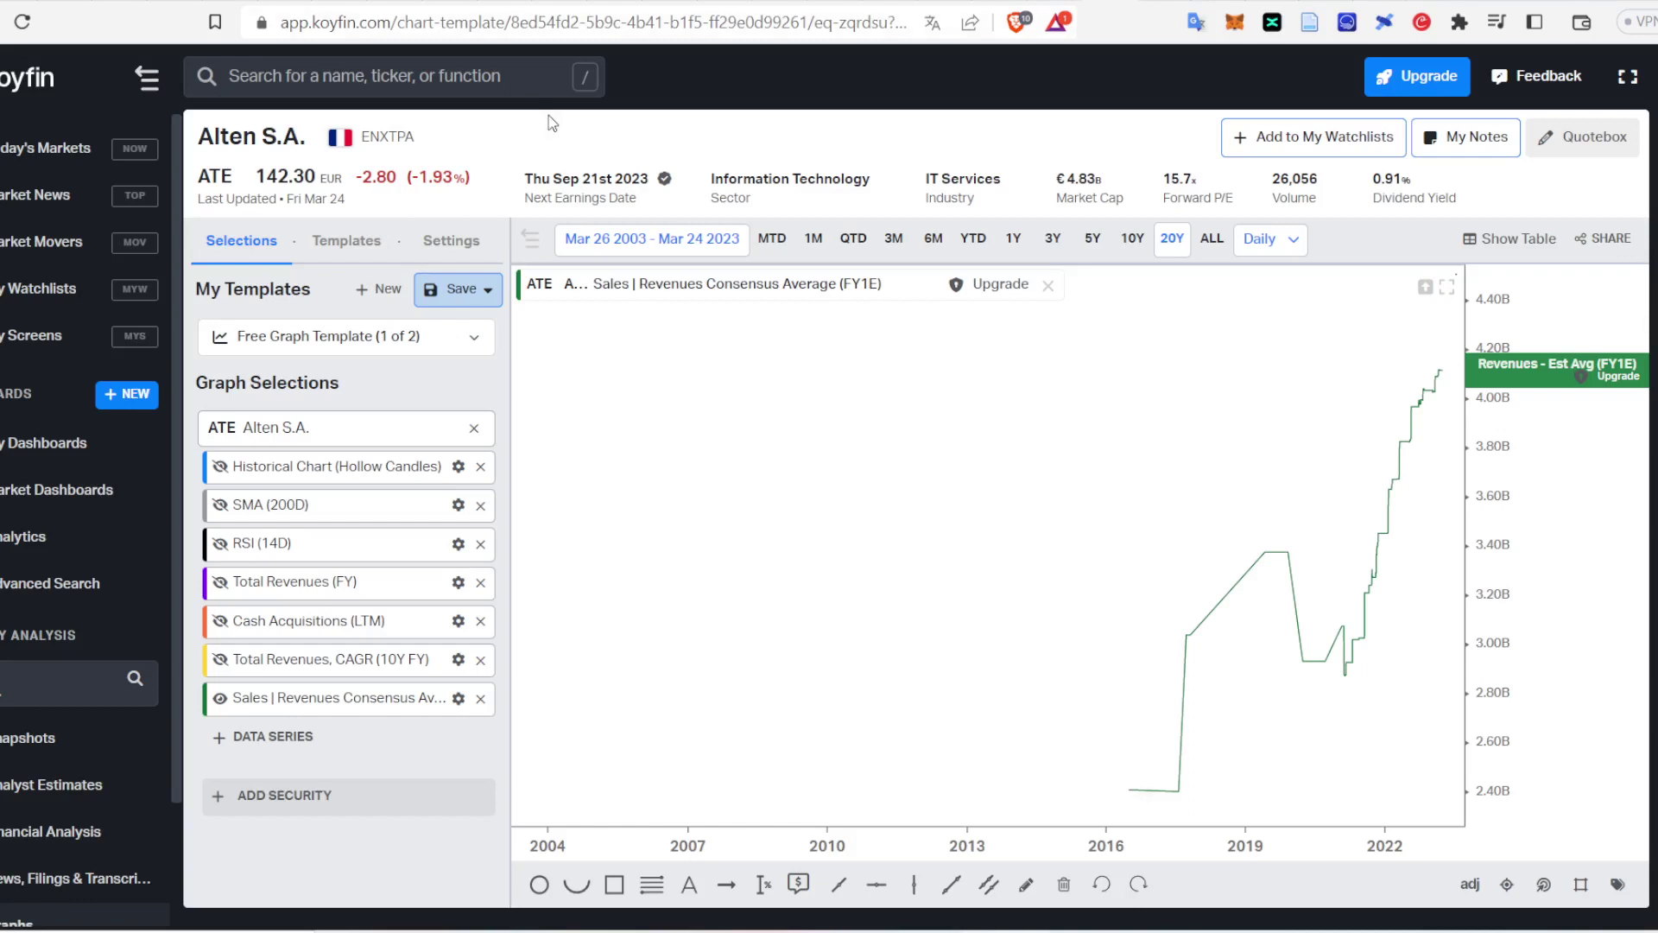
pyautogui.click(219, 698)
pyautogui.click(237, 741)
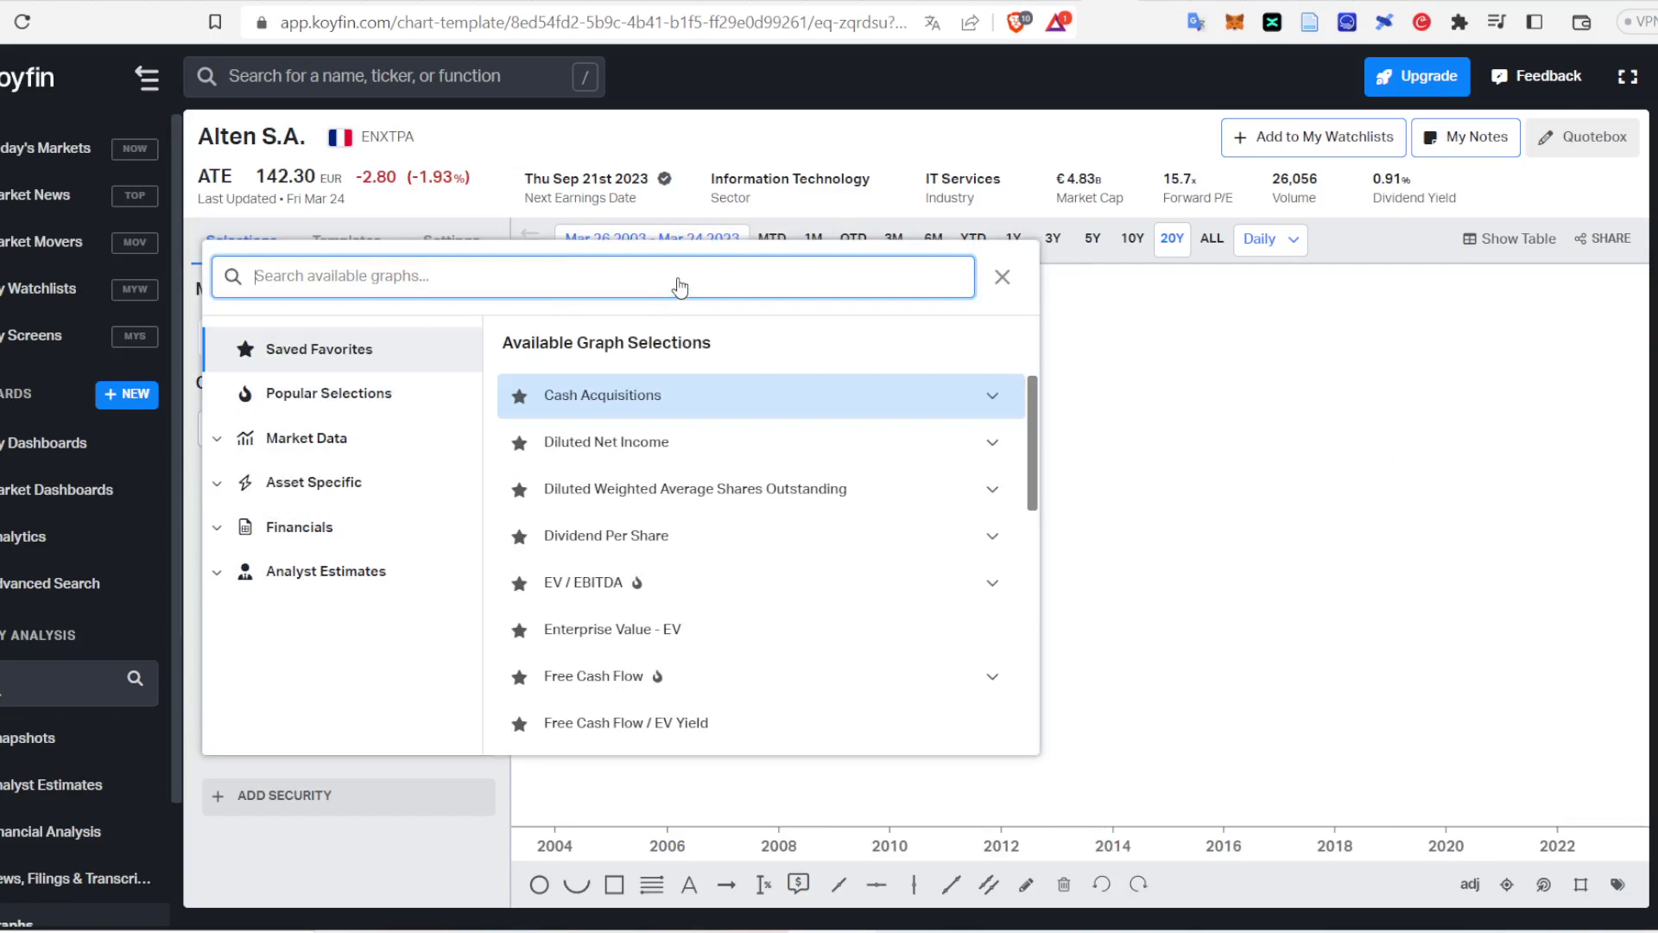
pyautogui.write('gross')
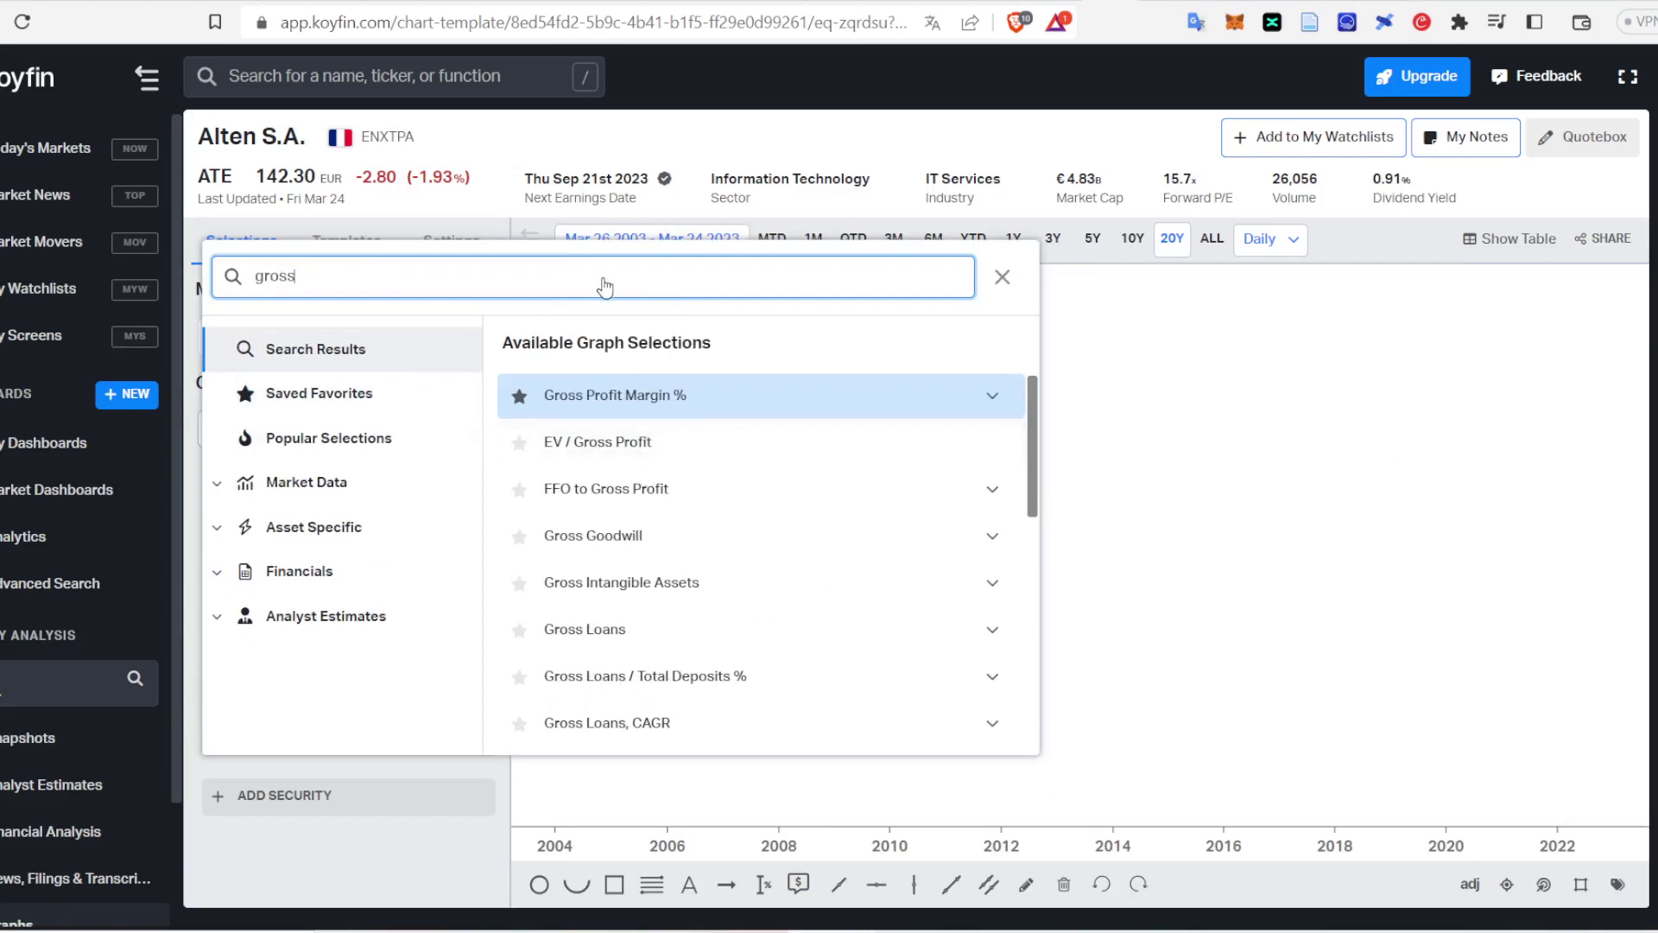
pyautogui.write('mar')
pyautogui.press('BackSpace')
pyautogui.press('BackSpace')
pyautogui.press('BackSpace')
pyautogui.press('BackSpace')
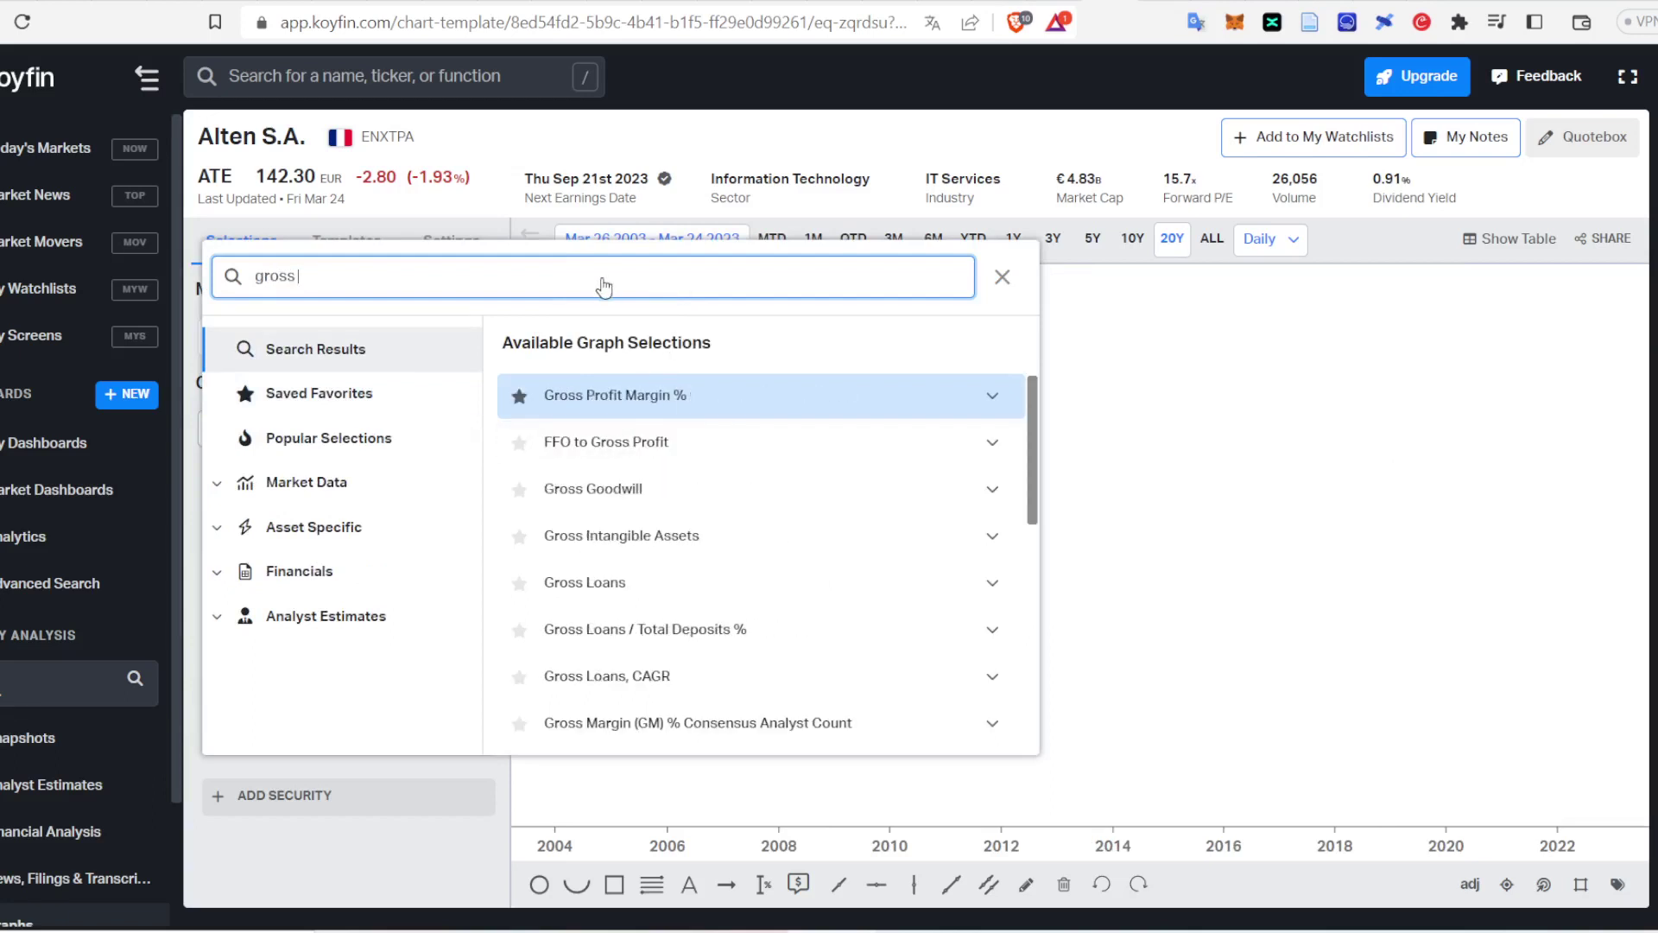
pyautogui.scroll(-10, 682, 604)
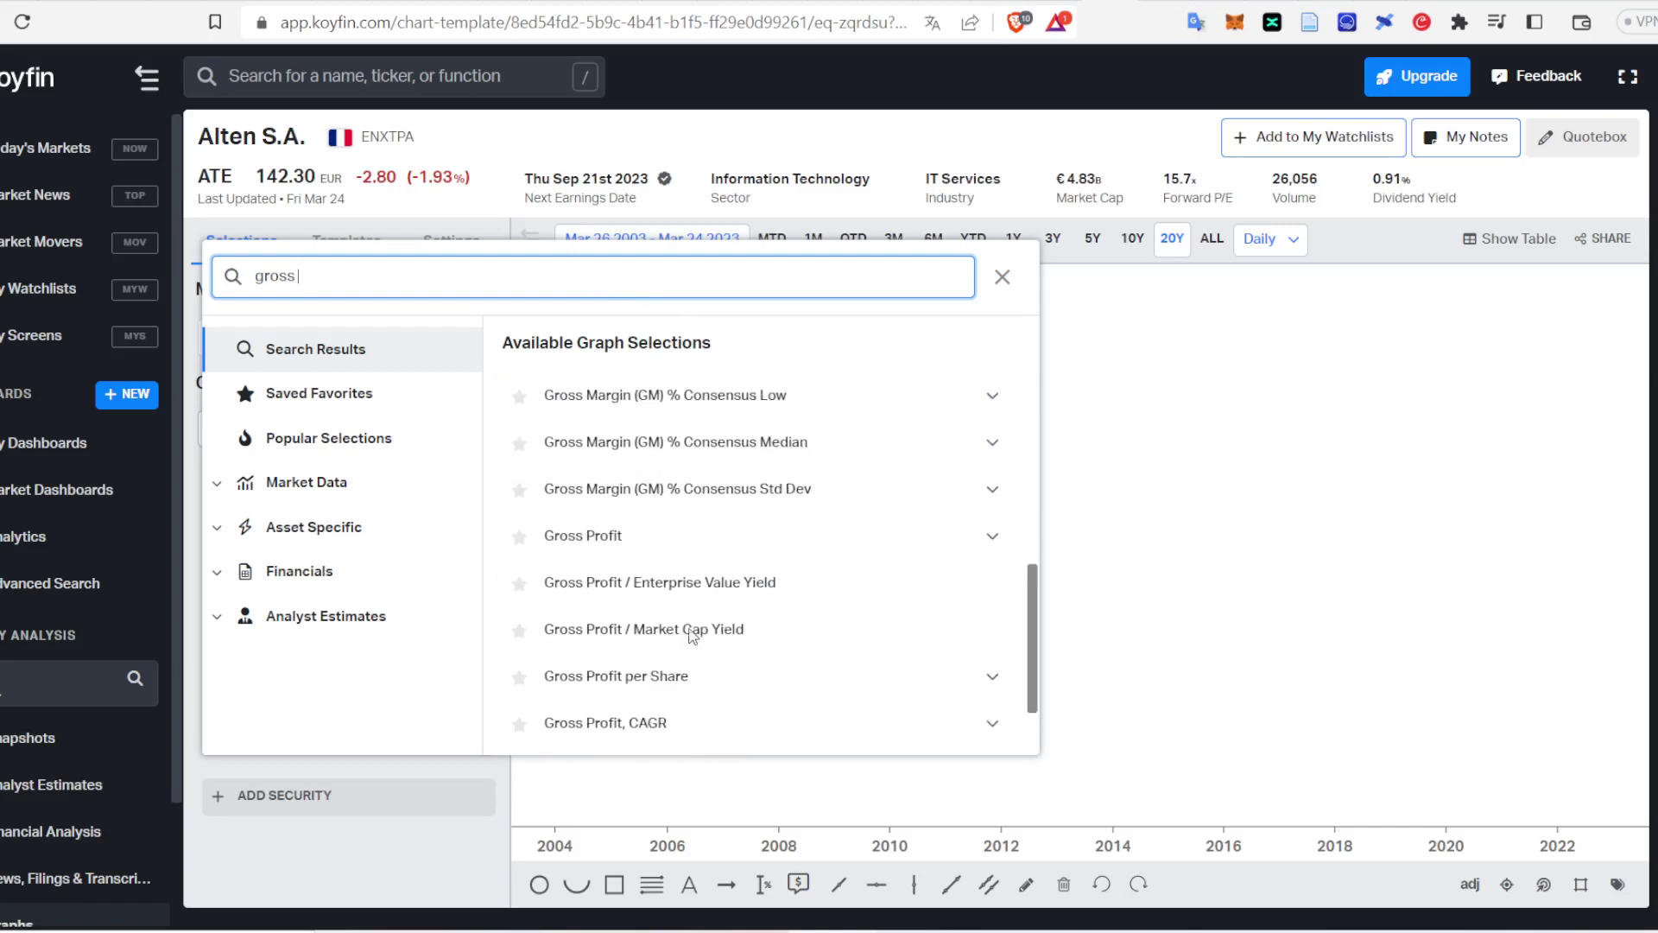
pyautogui.click(611, 540)
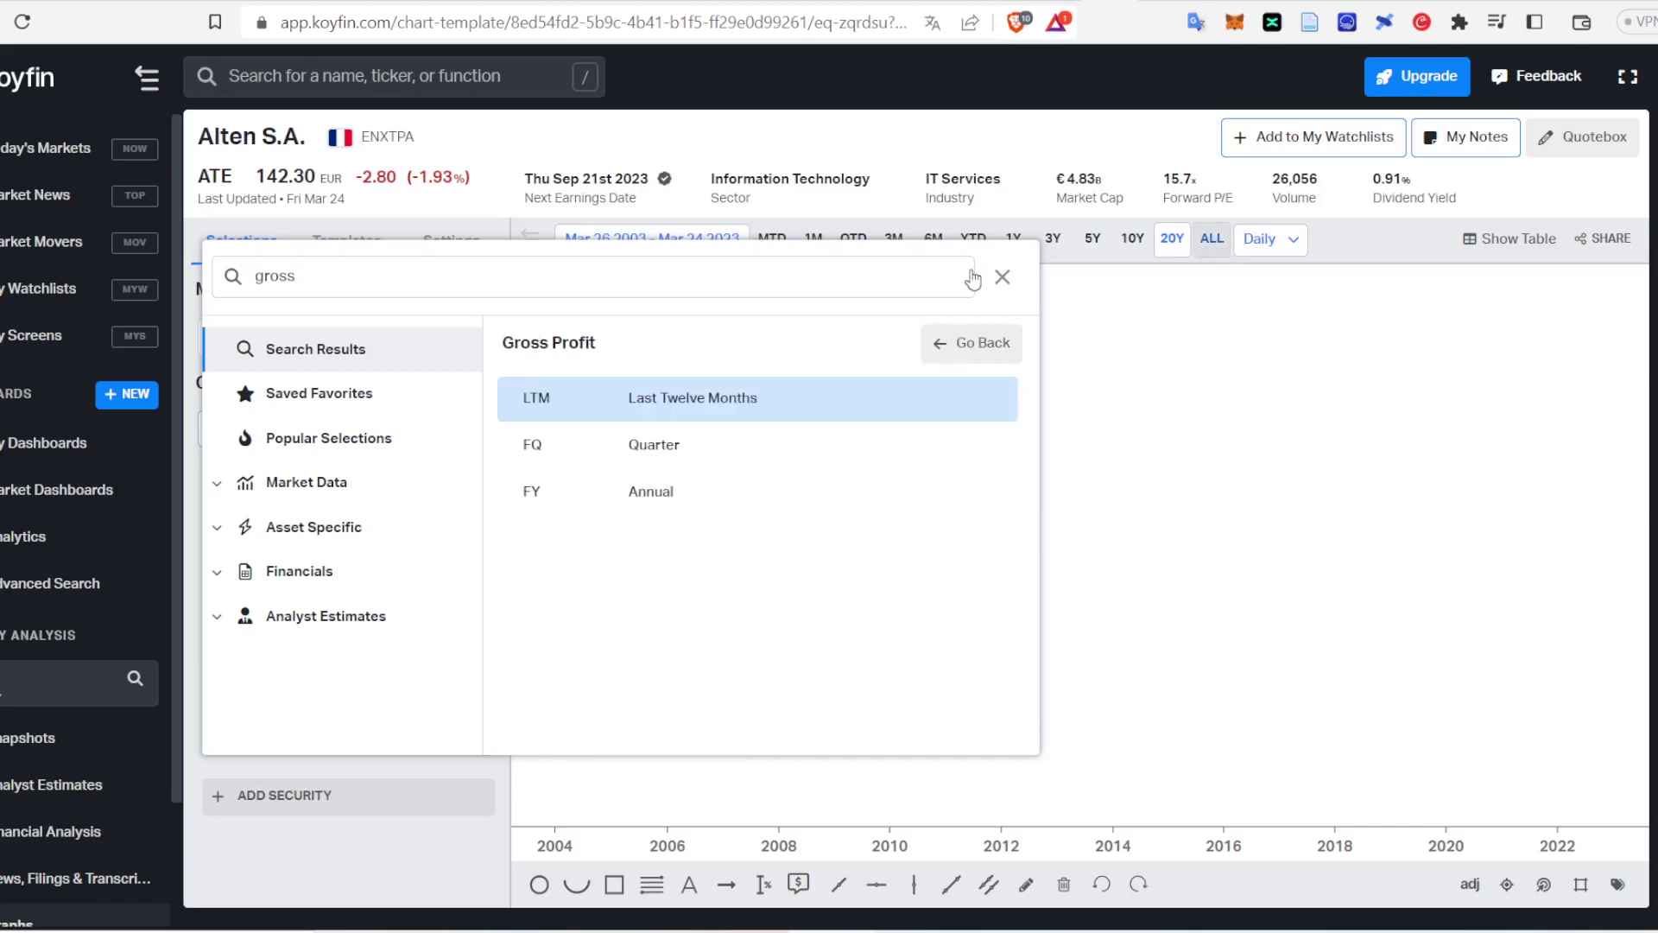
pyautogui.click(958, 344)
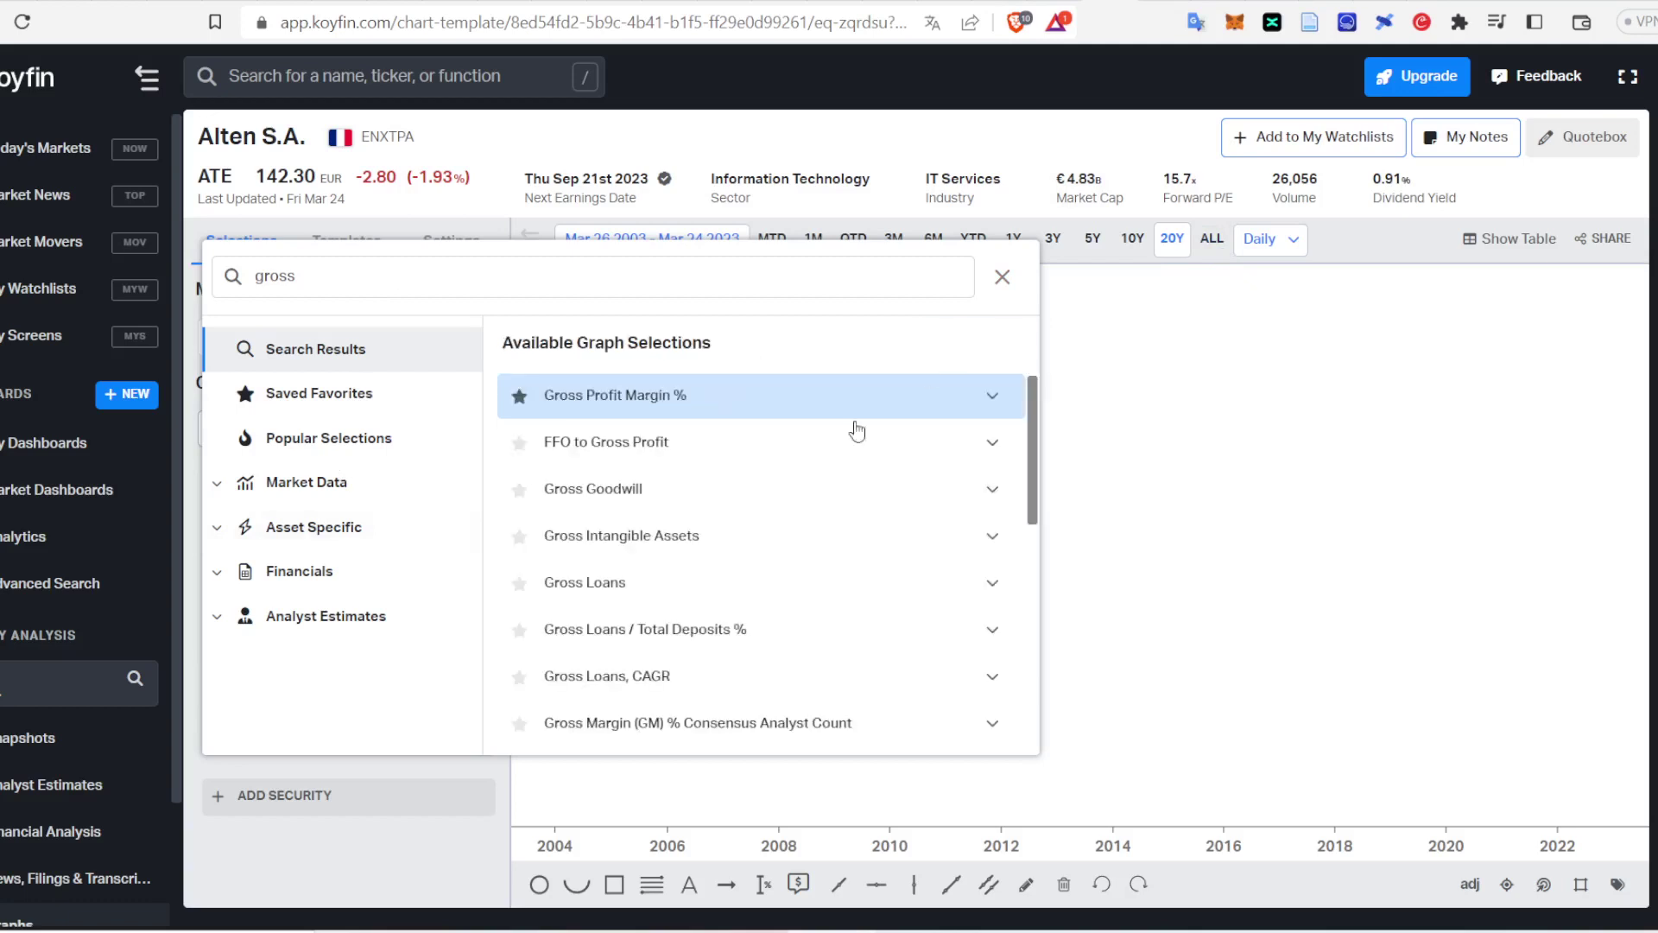
pyautogui.click(579, 406)
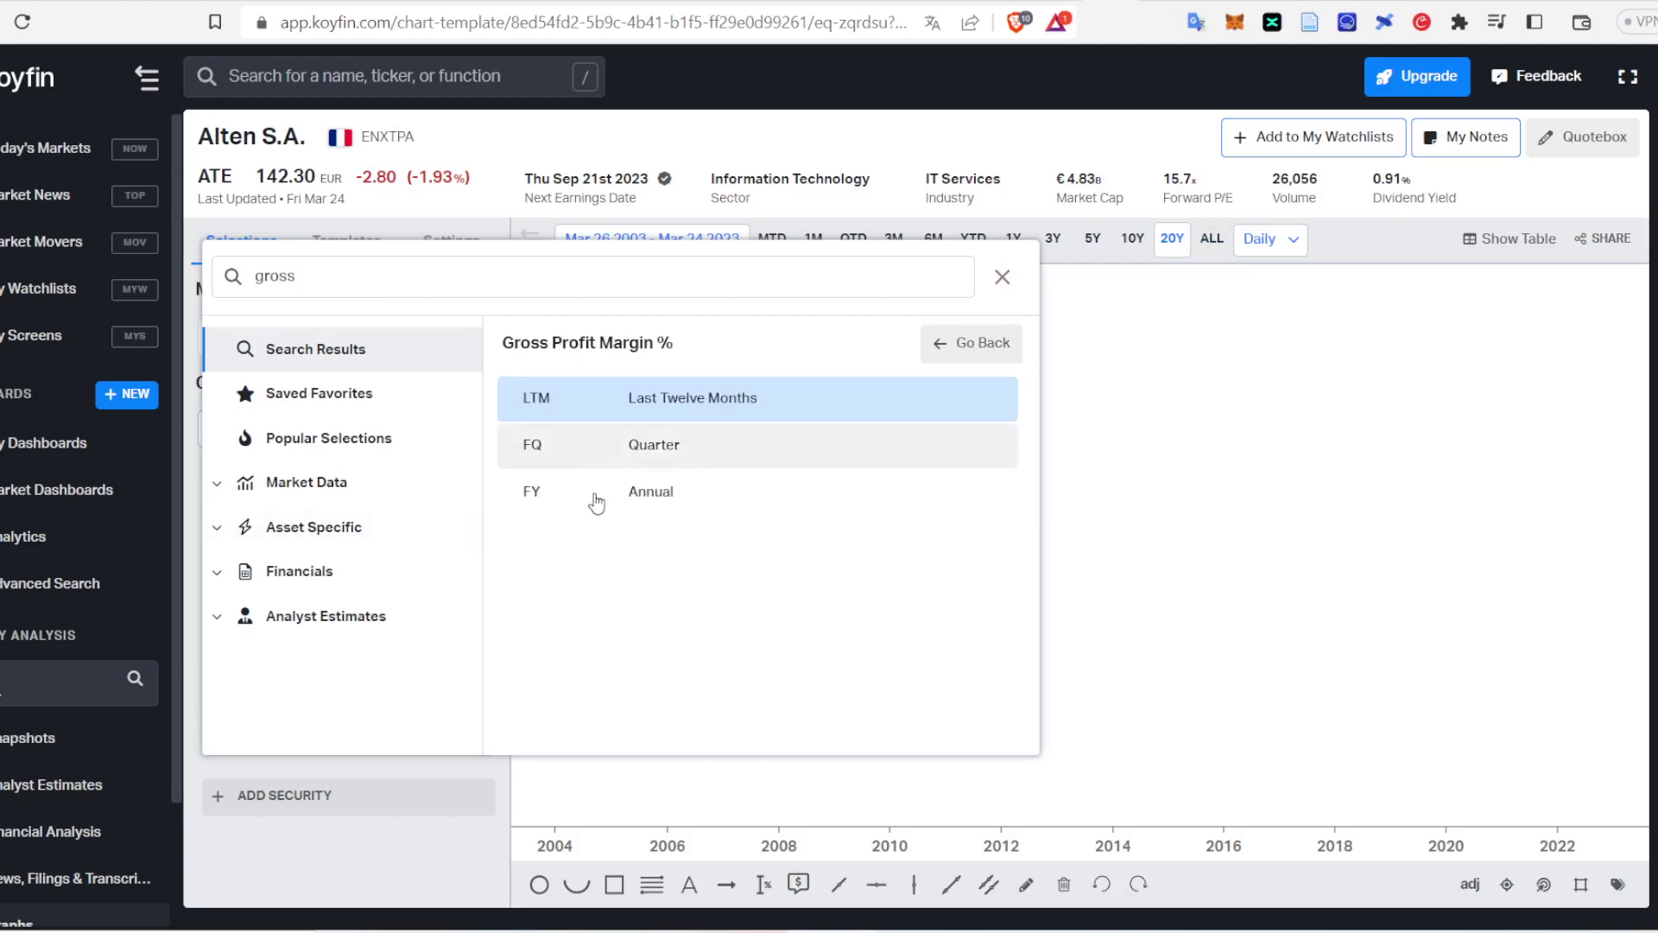
pyautogui.click(622, 402)
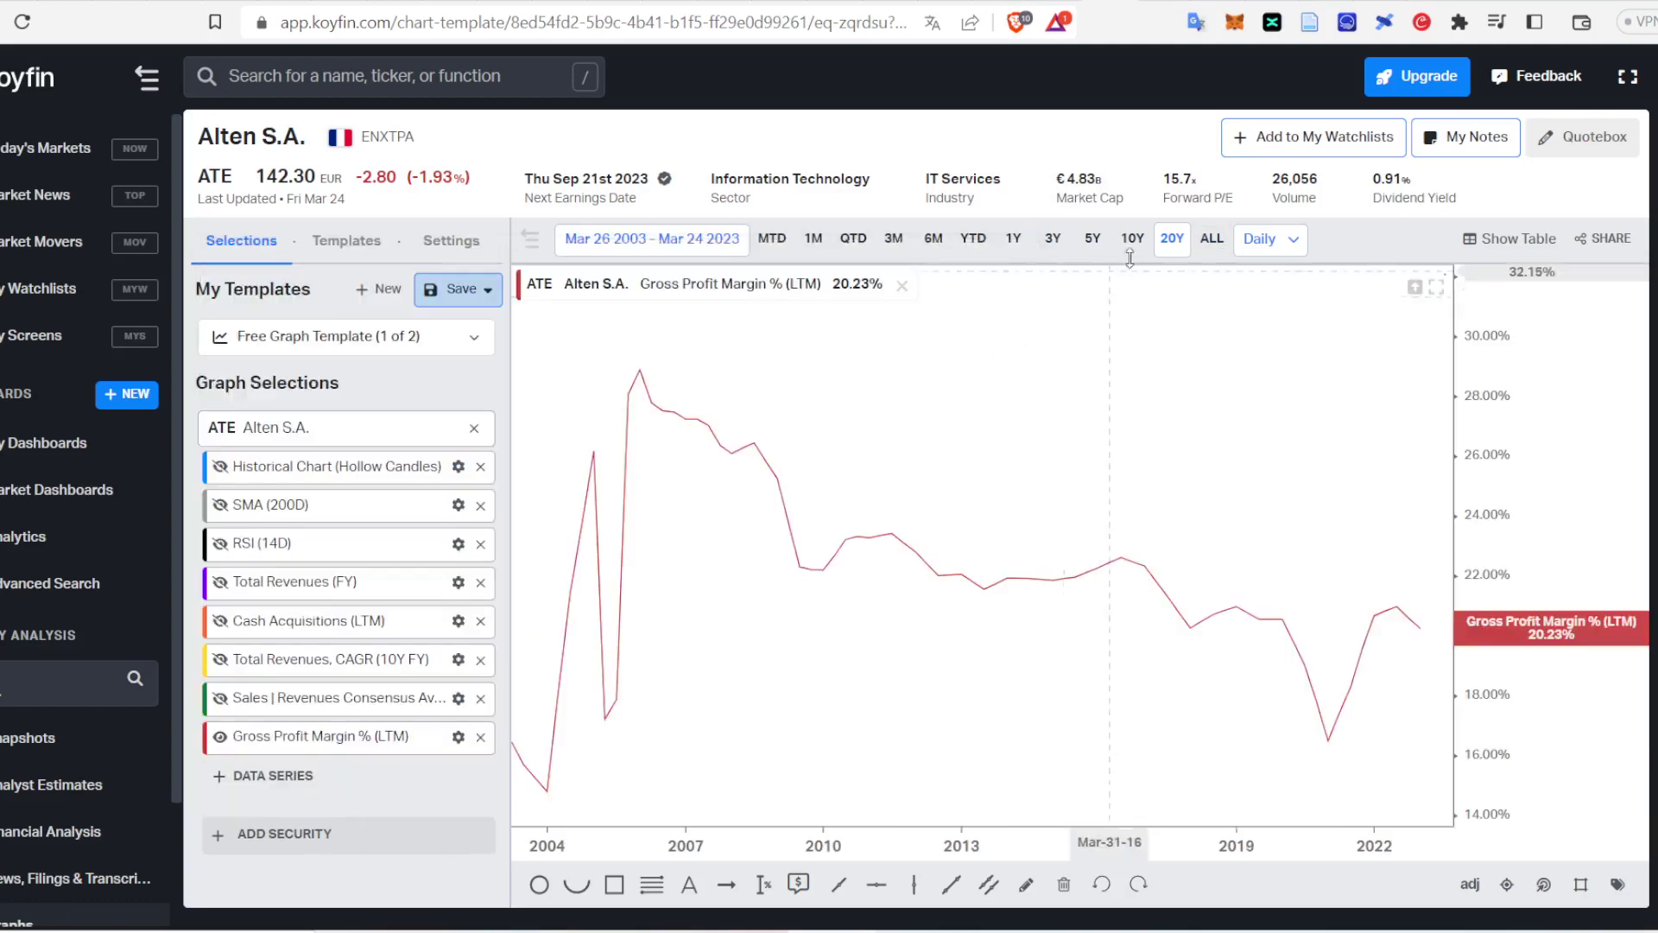
# Step: Show the chart's entire available history and replace the Gross Profit Margin % series with Diluted Net Income (LTM)
pyautogui.click(1211, 240)
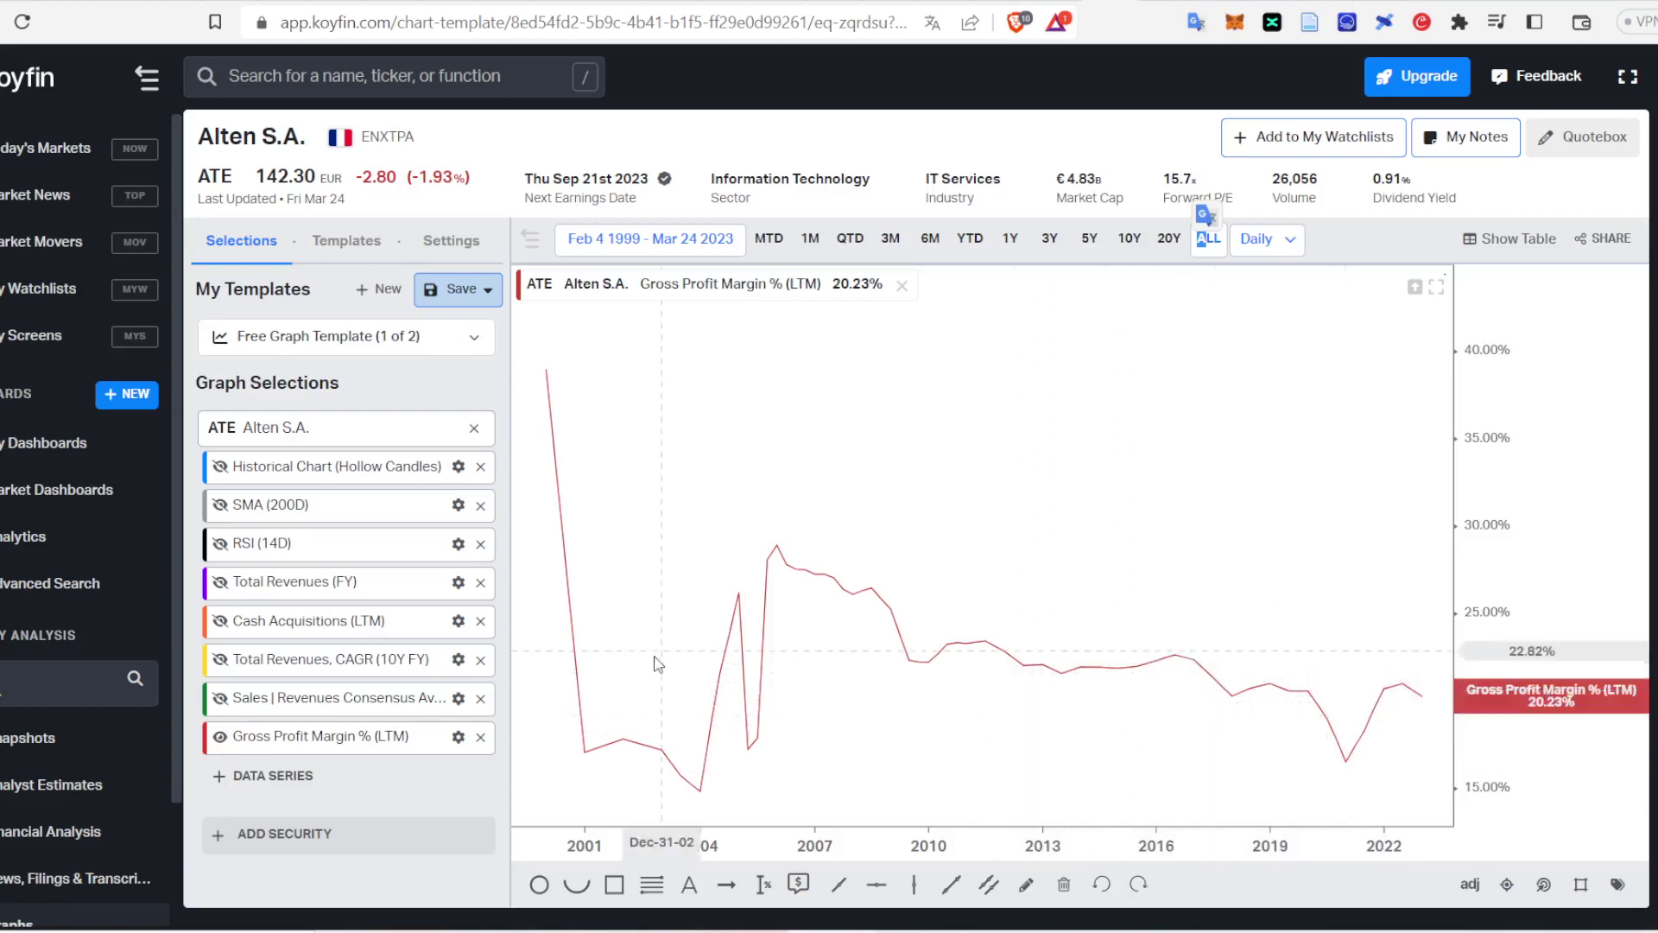
pyautogui.moveTo(398, 744)
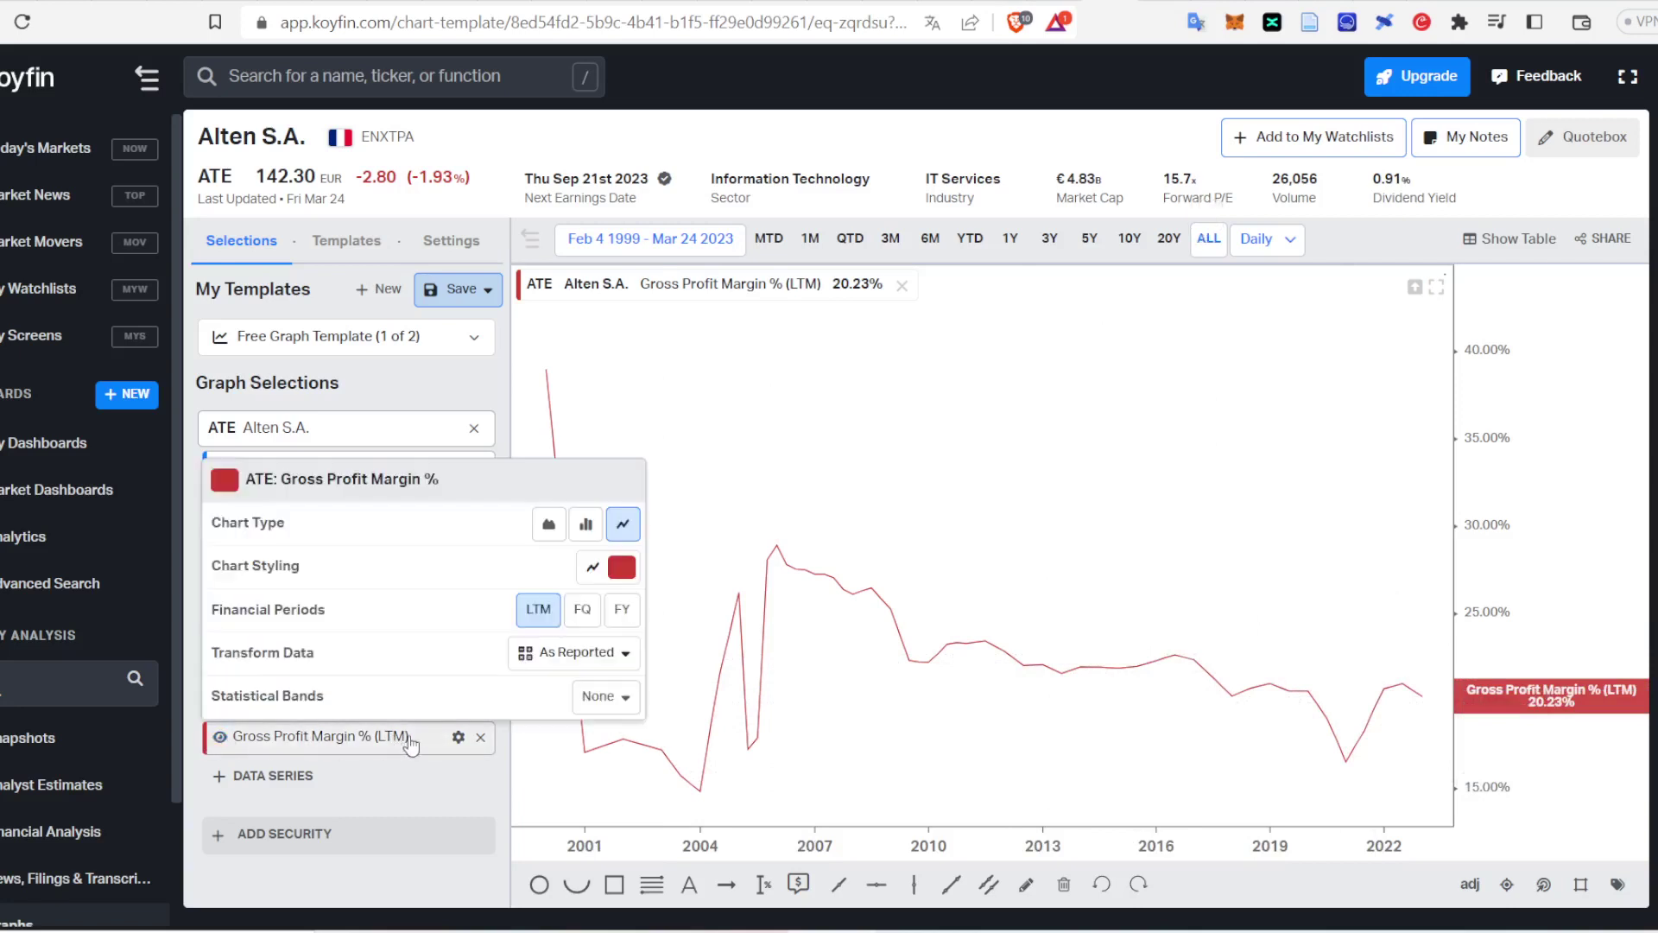
pyautogui.click(480, 736)
pyautogui.click(273, 734)
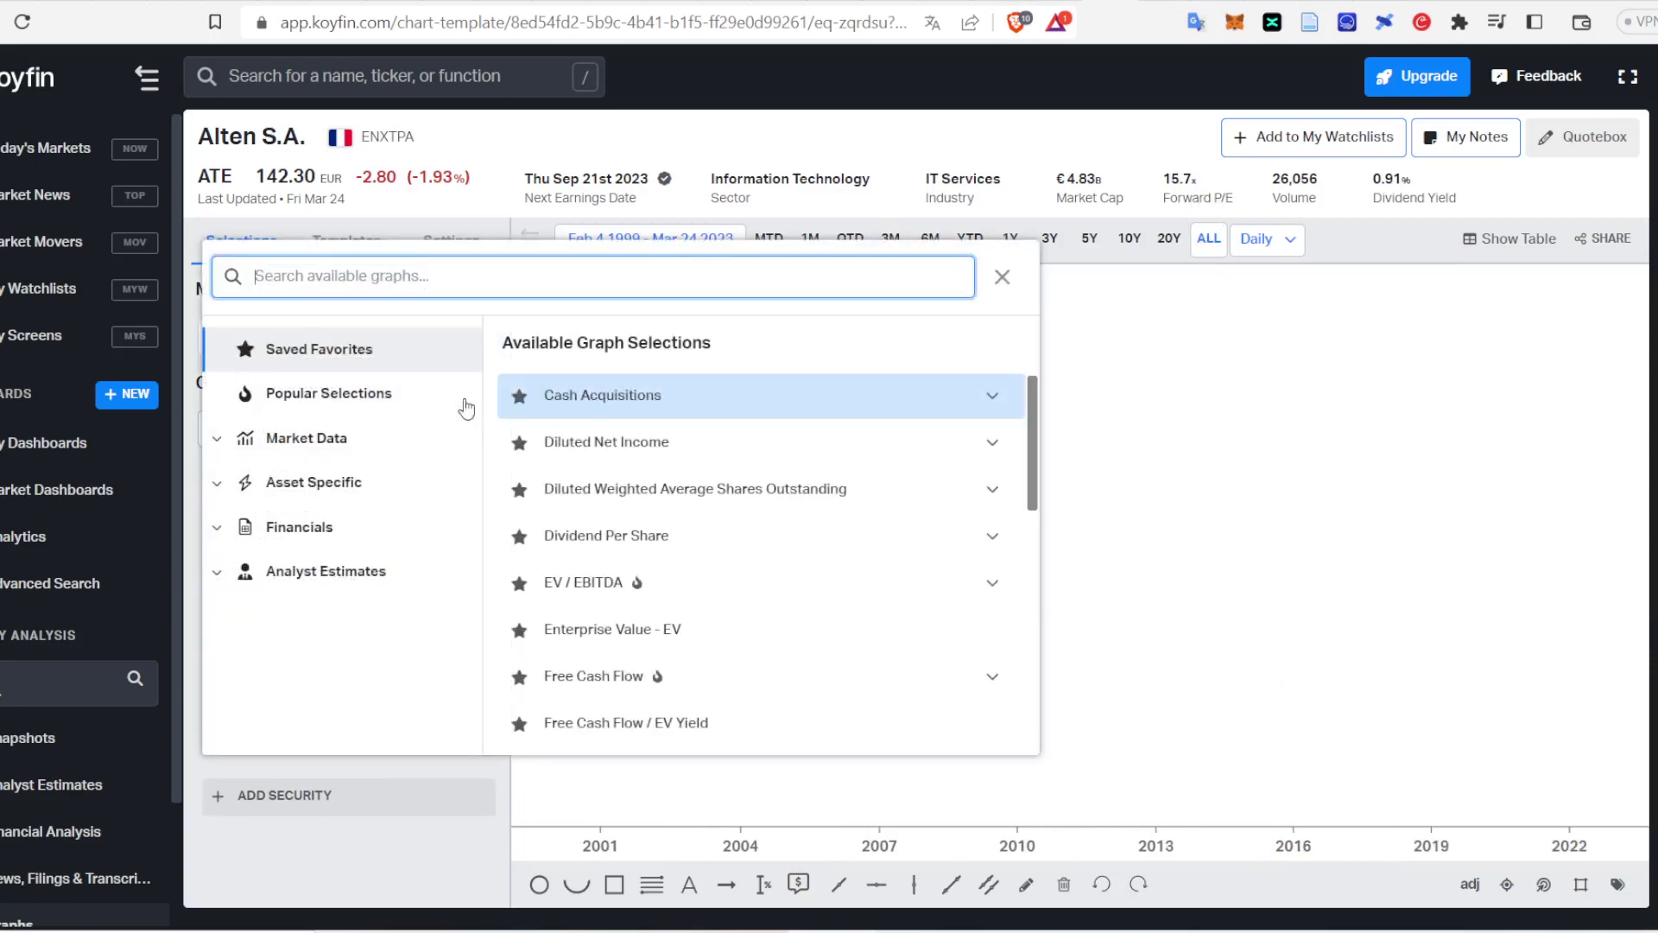
pyautogui.write('net')
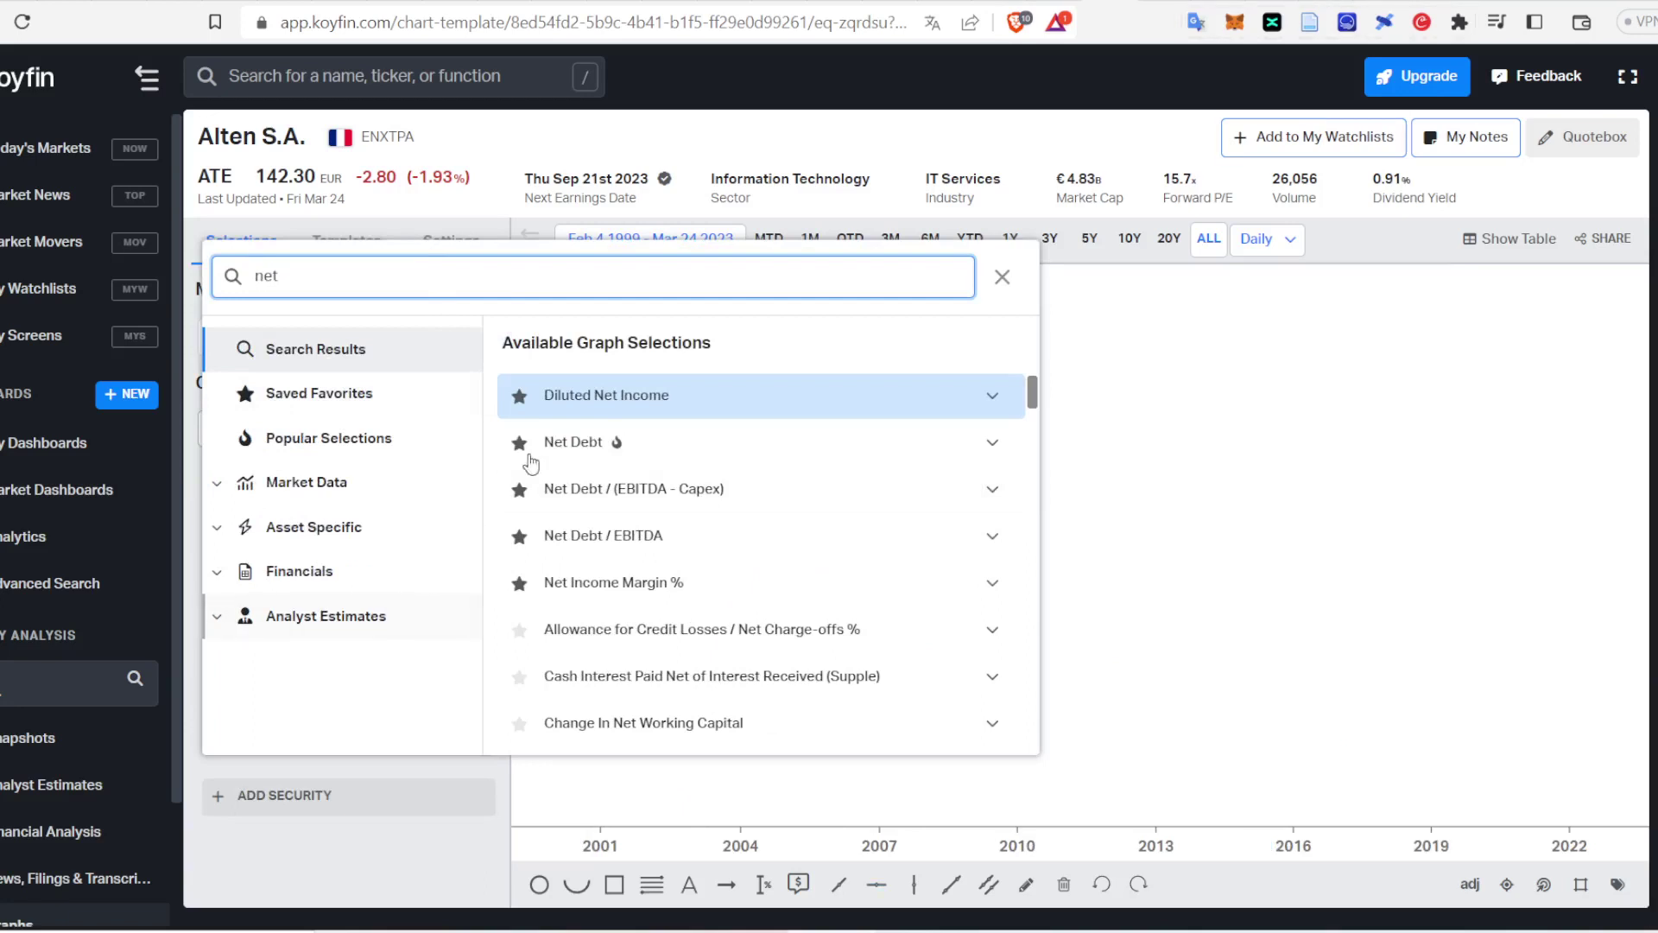
pyautogui.click(618, 406)
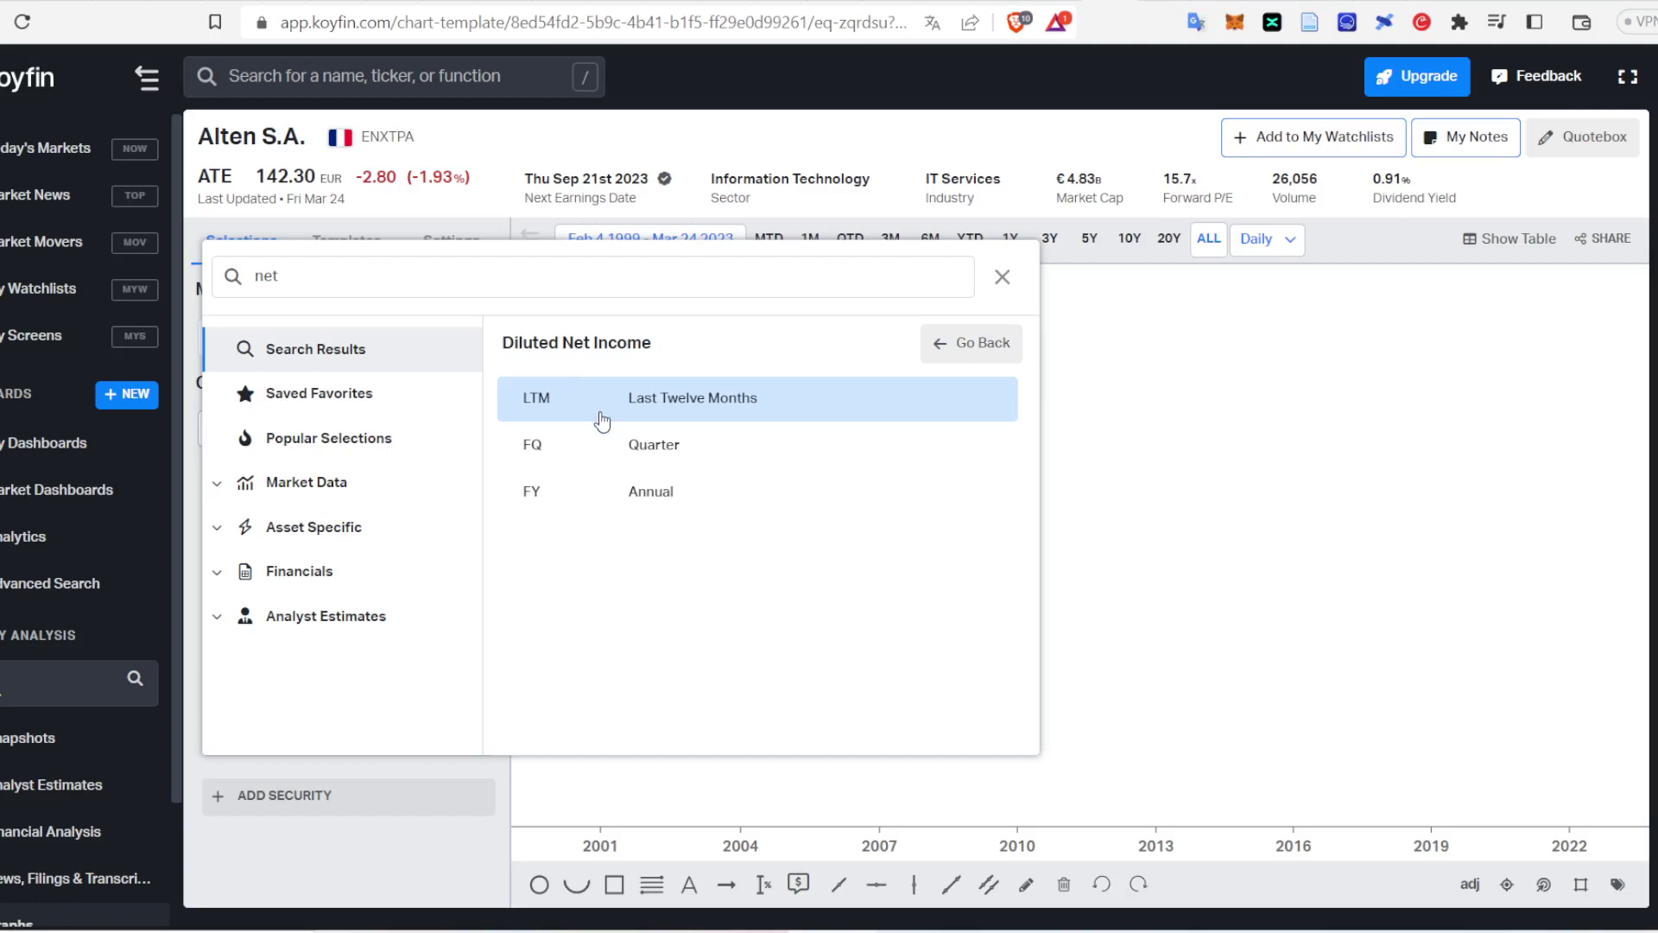
pyautogui.click(618, 416)
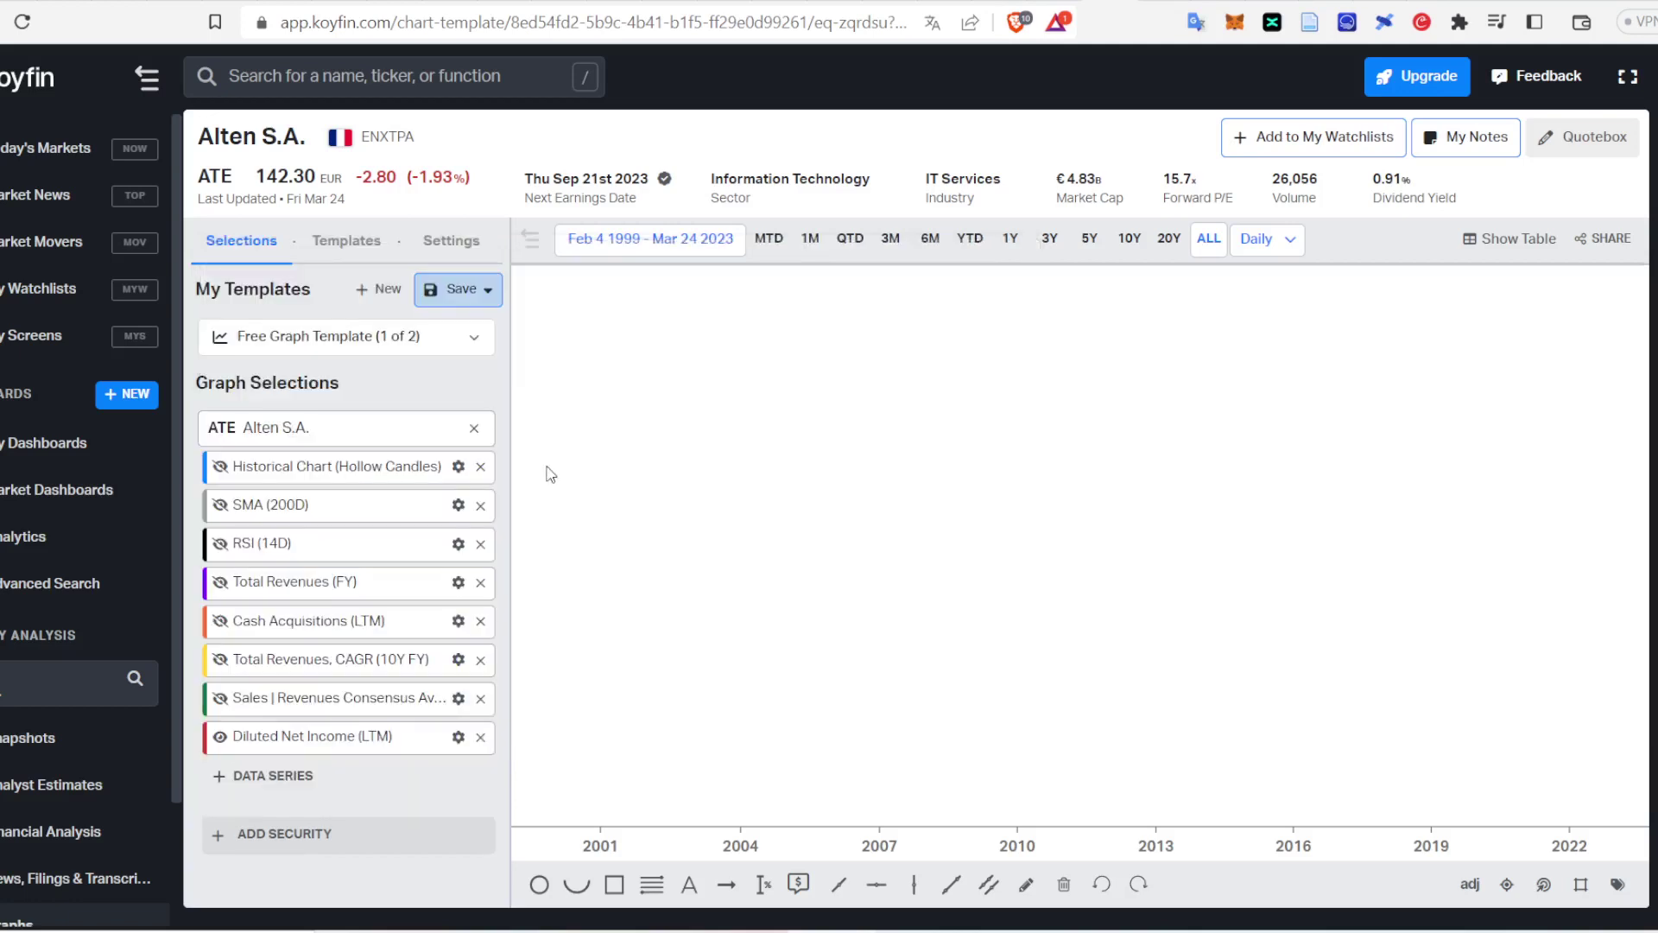
# Step: Add the Free Cash Flow (LTM) series to the chart and compare its latest point with Diluted Net Income
pyautogui.click(268, 775)
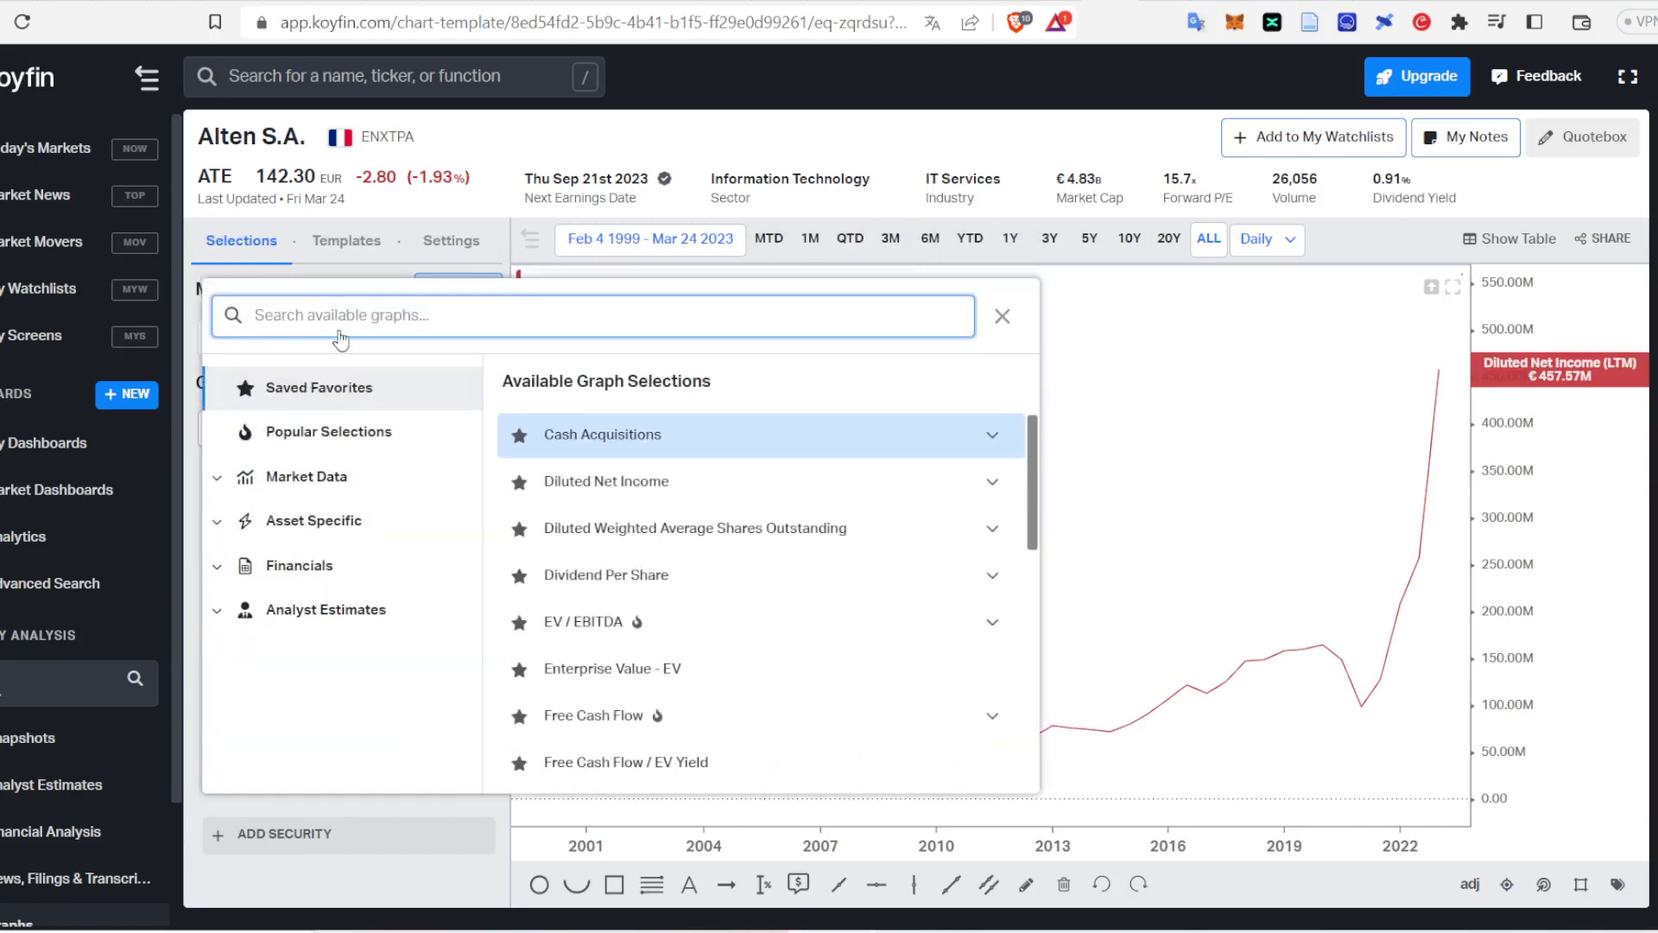
pyautogui.write('ne')
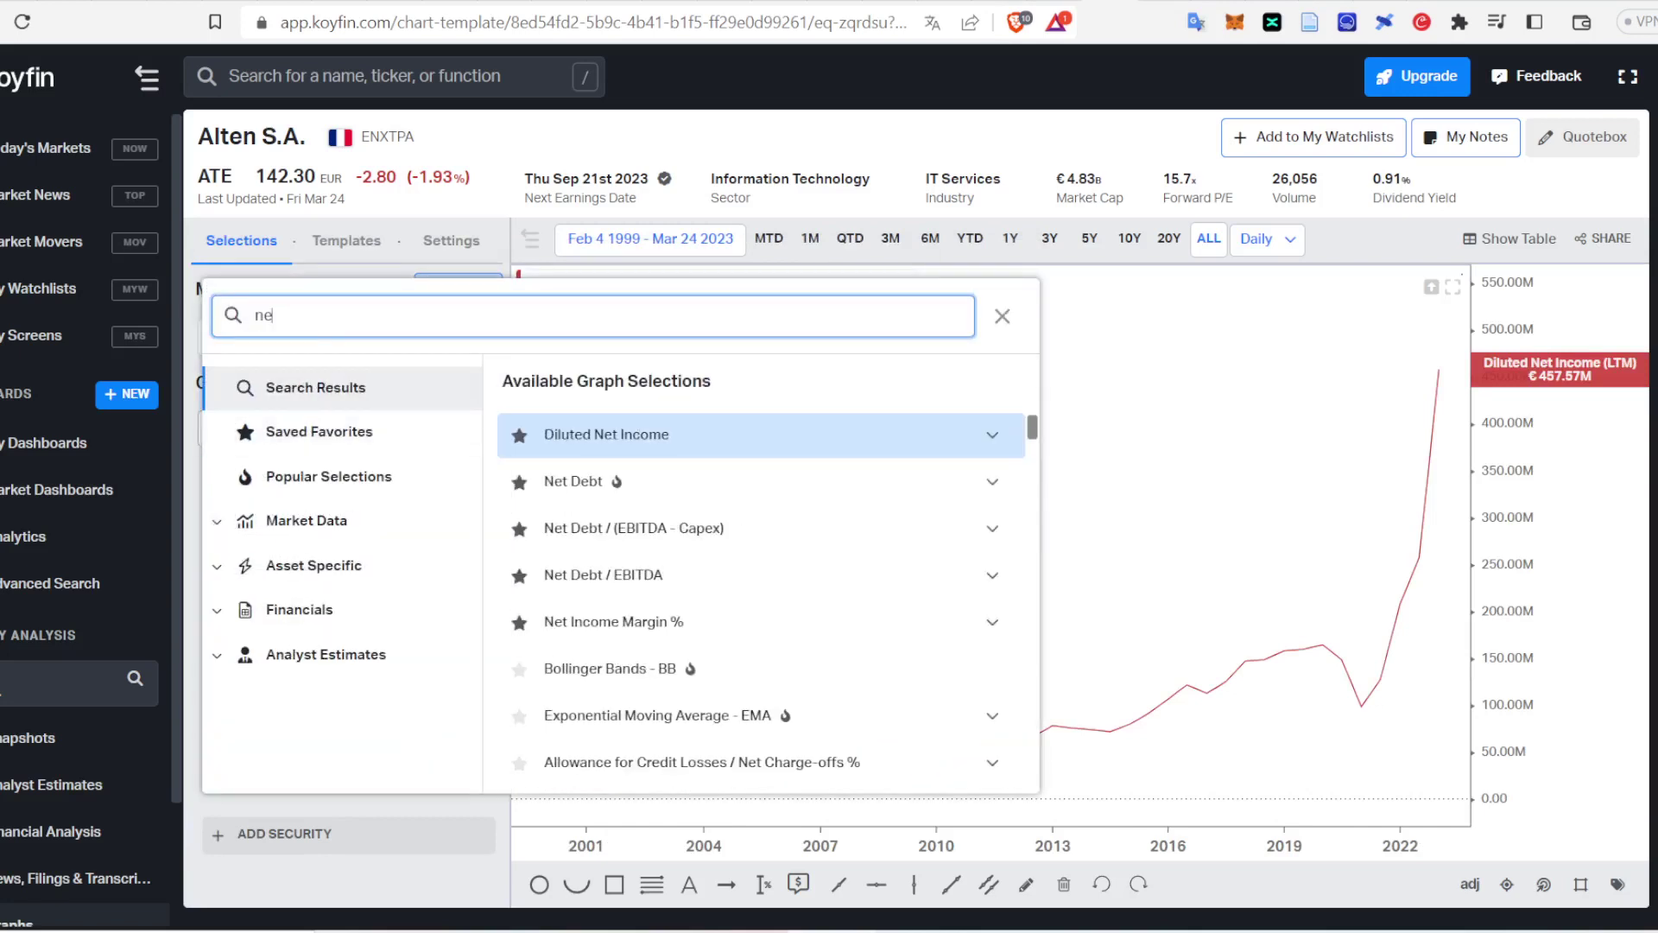
pyautogui.press('BackSpace')
pyautogui.press('BackSpace')
pyautogui.write('free')
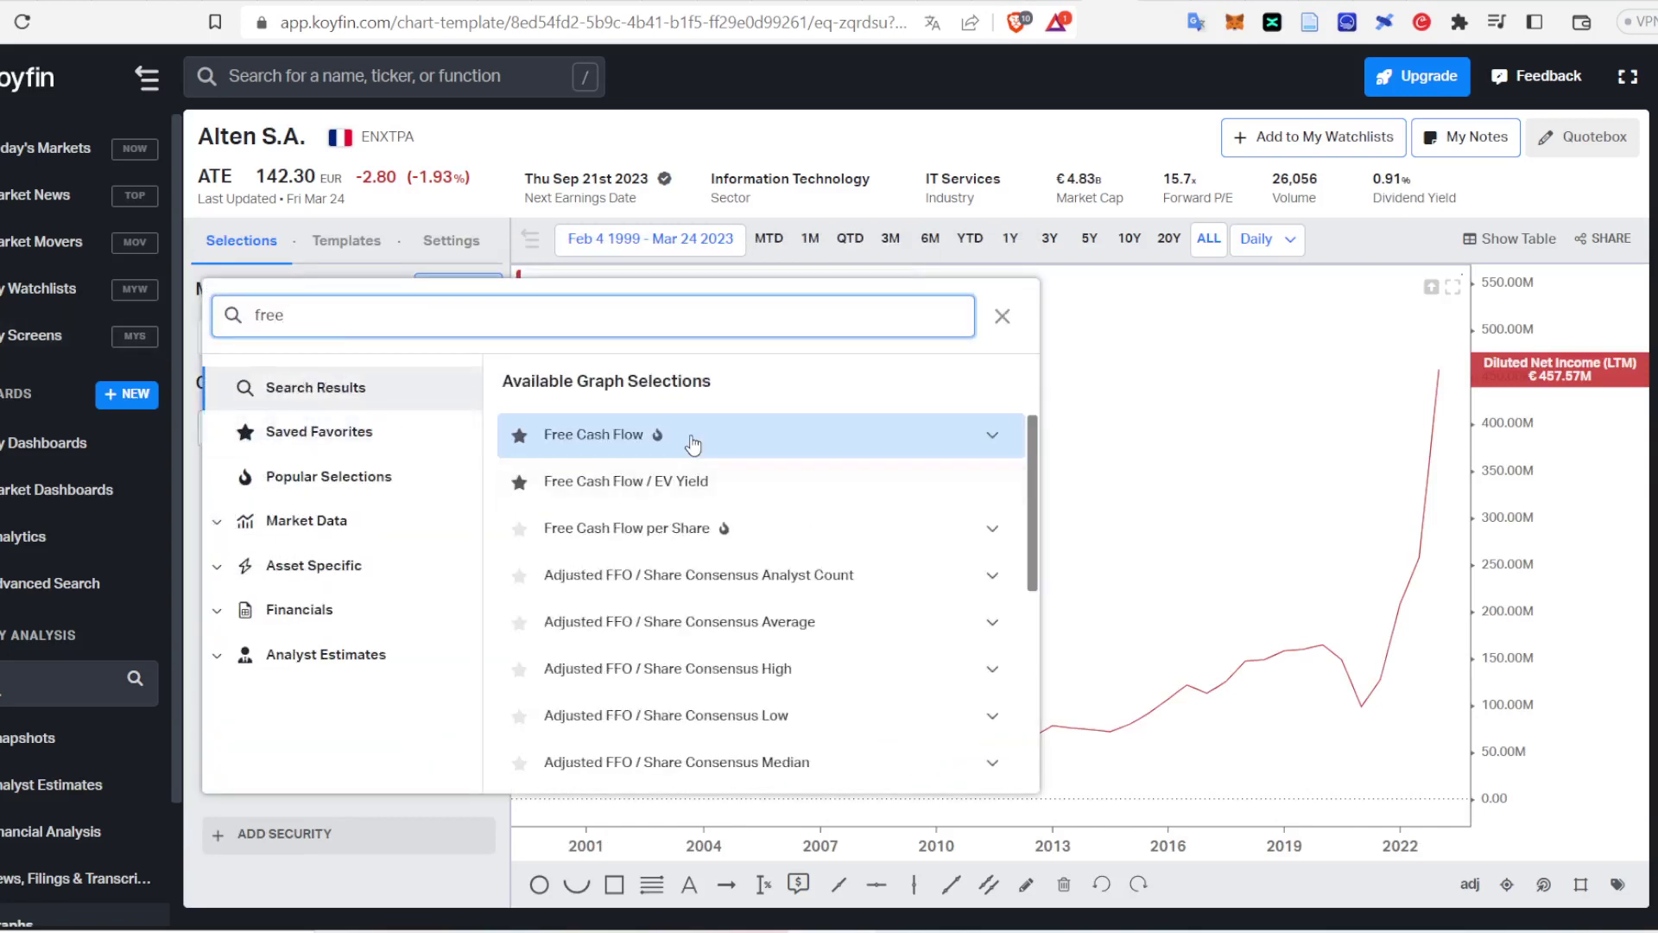
pyautogui.click(692, 443)
pyautogui.click(681, 443)
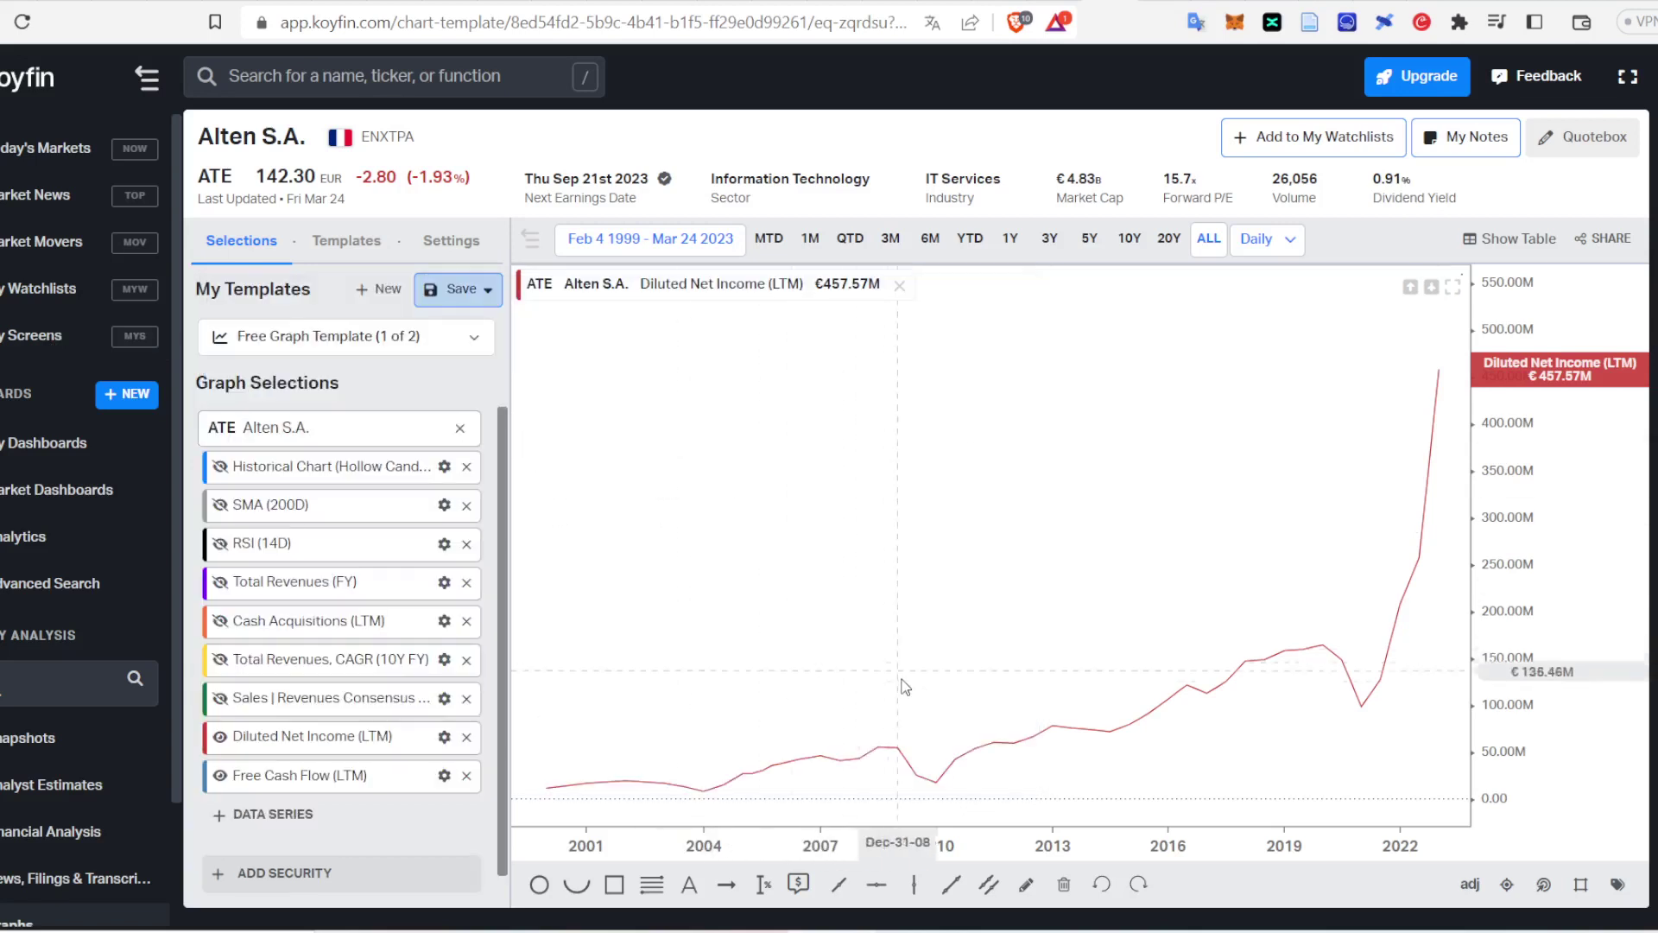
pyautogui.click(876, 568)
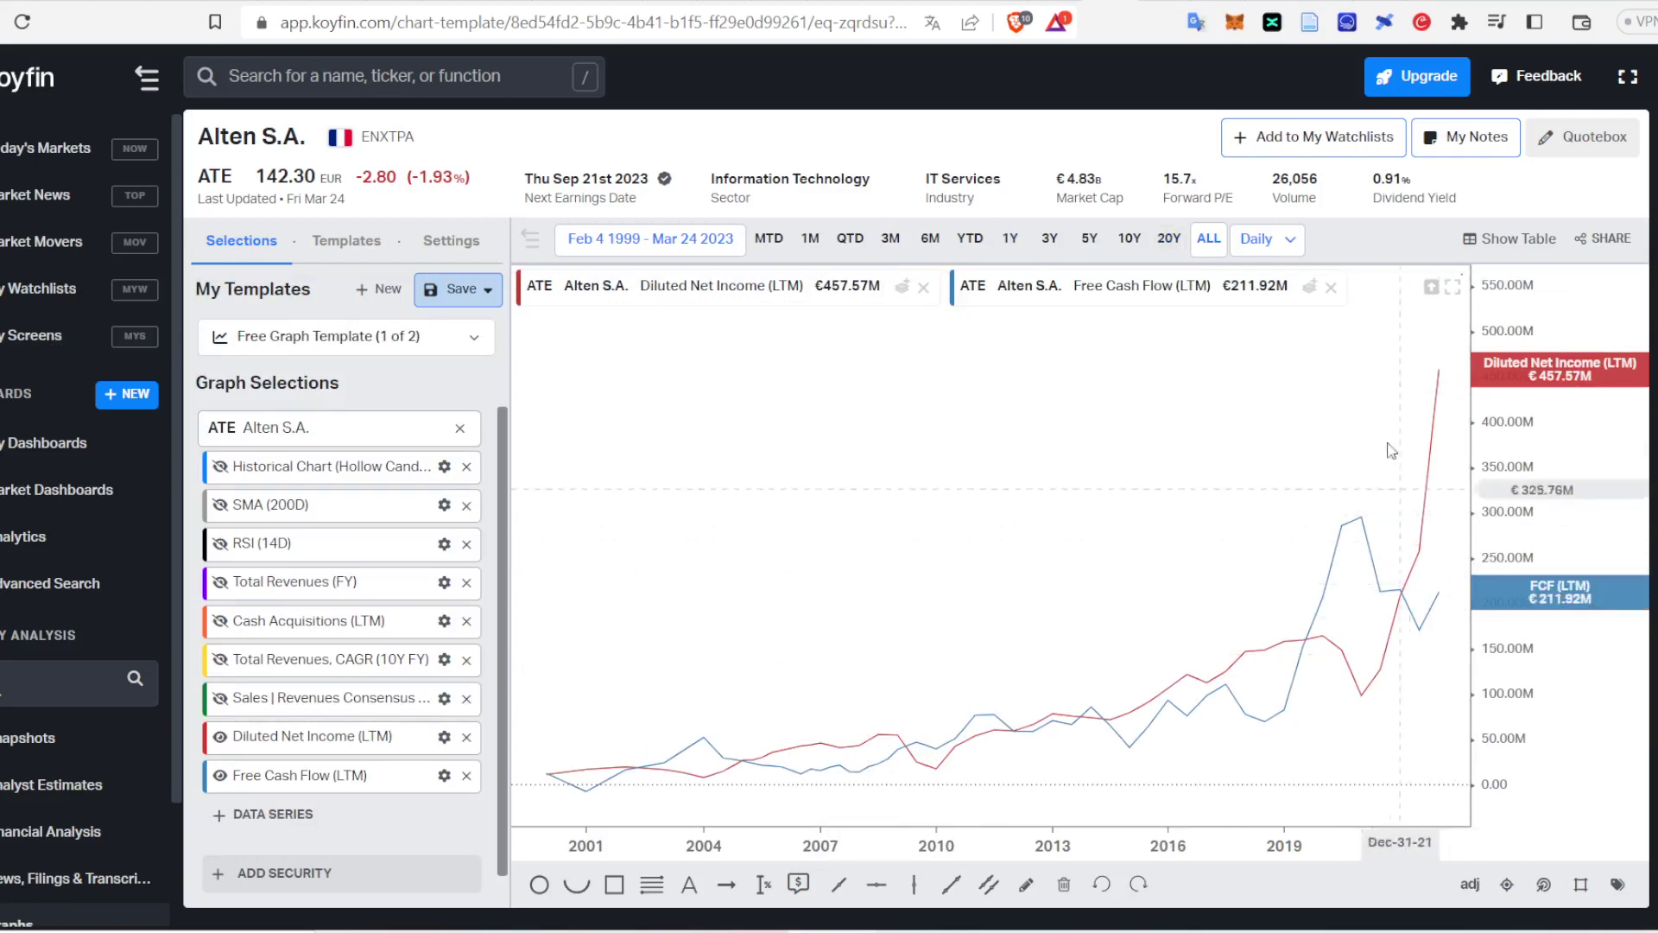
pyautogui.moveTo(1437, 373)
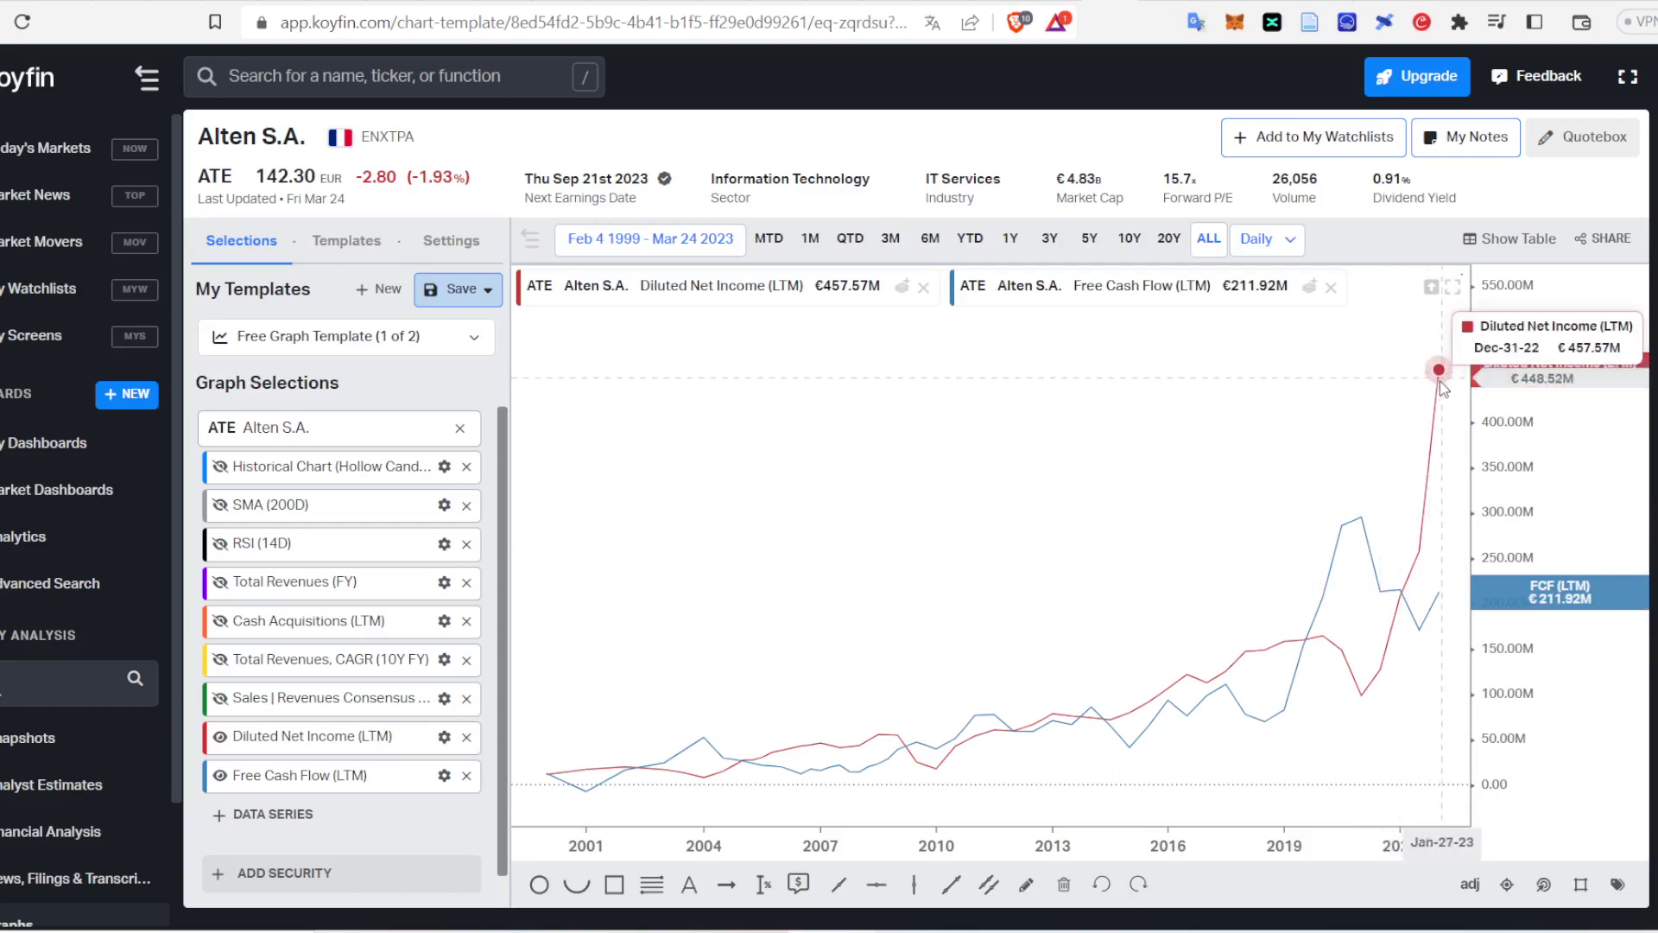
pyautogui.moveTo(1449, 620)
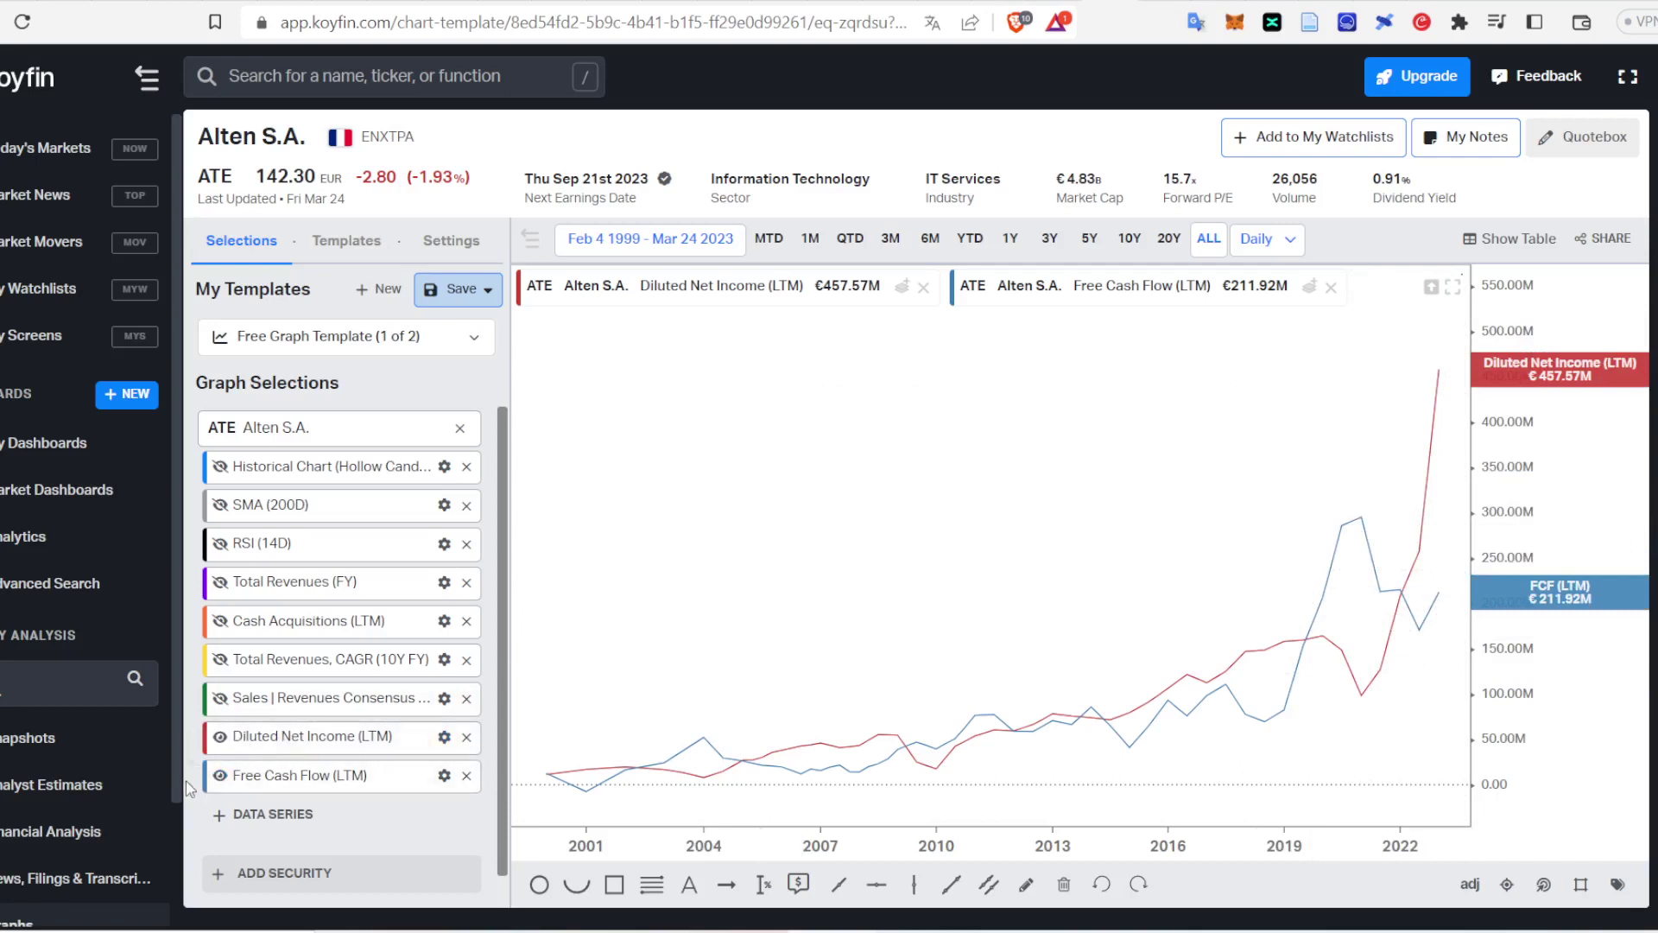
# Step: Hide the Free Cash Flow and Diluted Net Income series, add Cash Acquisitions (LTM), and show Total Revenues (FY)
pyautogui.click(219, 779)
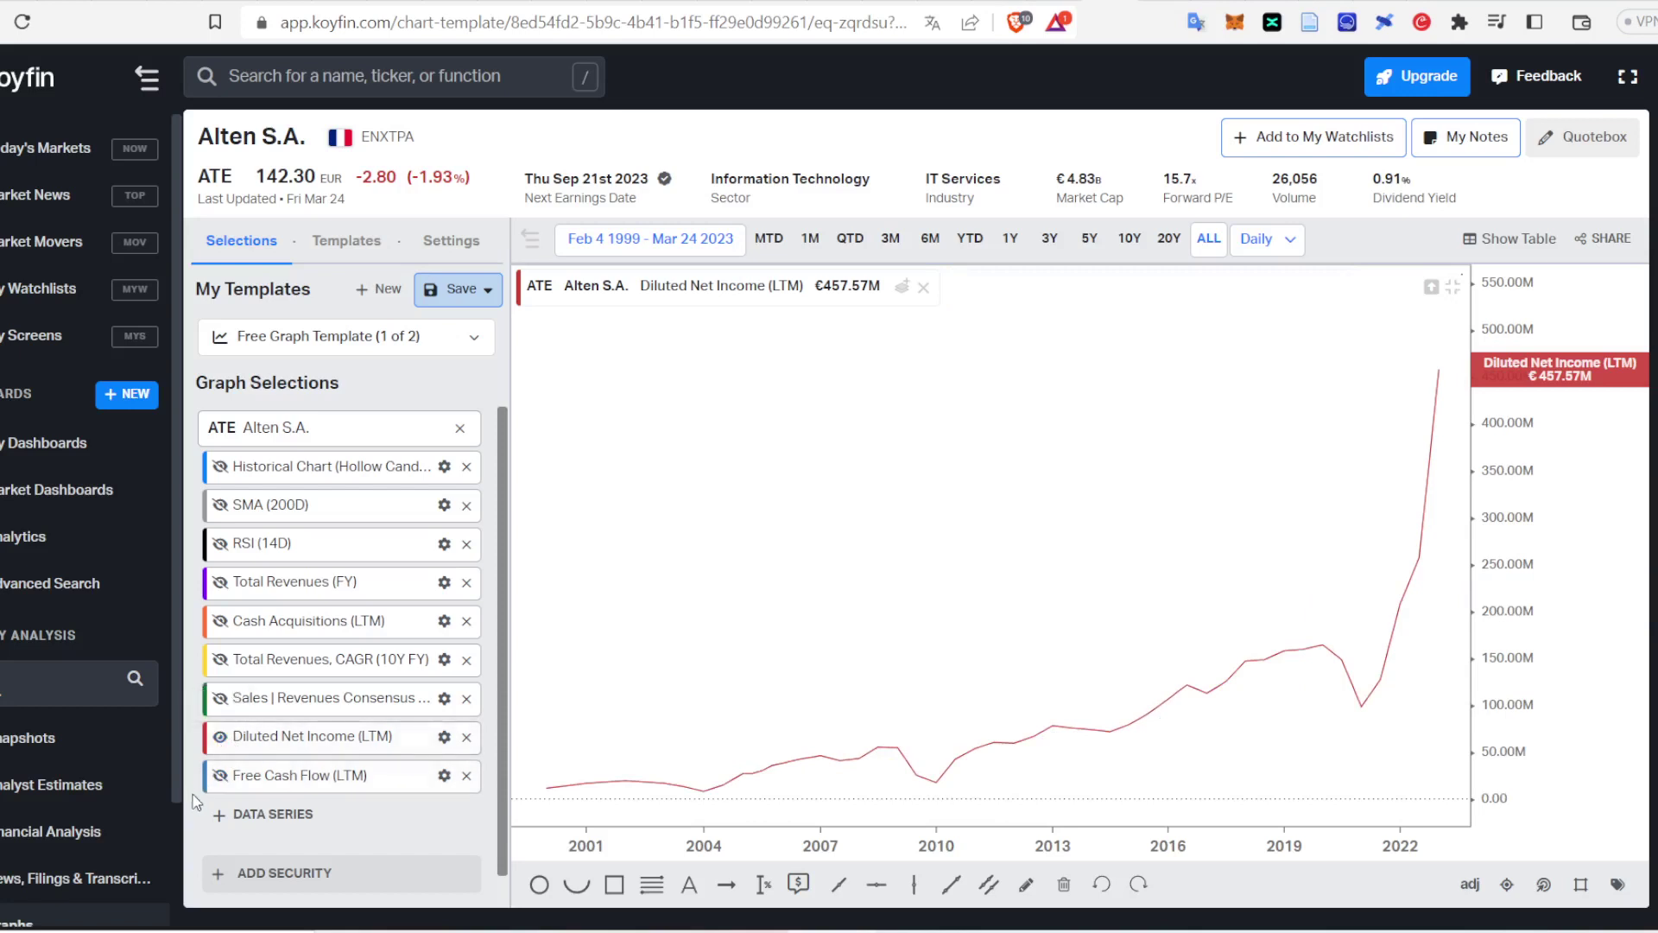
pyautogui.click(221, 737)
pyautogui.click(263, 814)
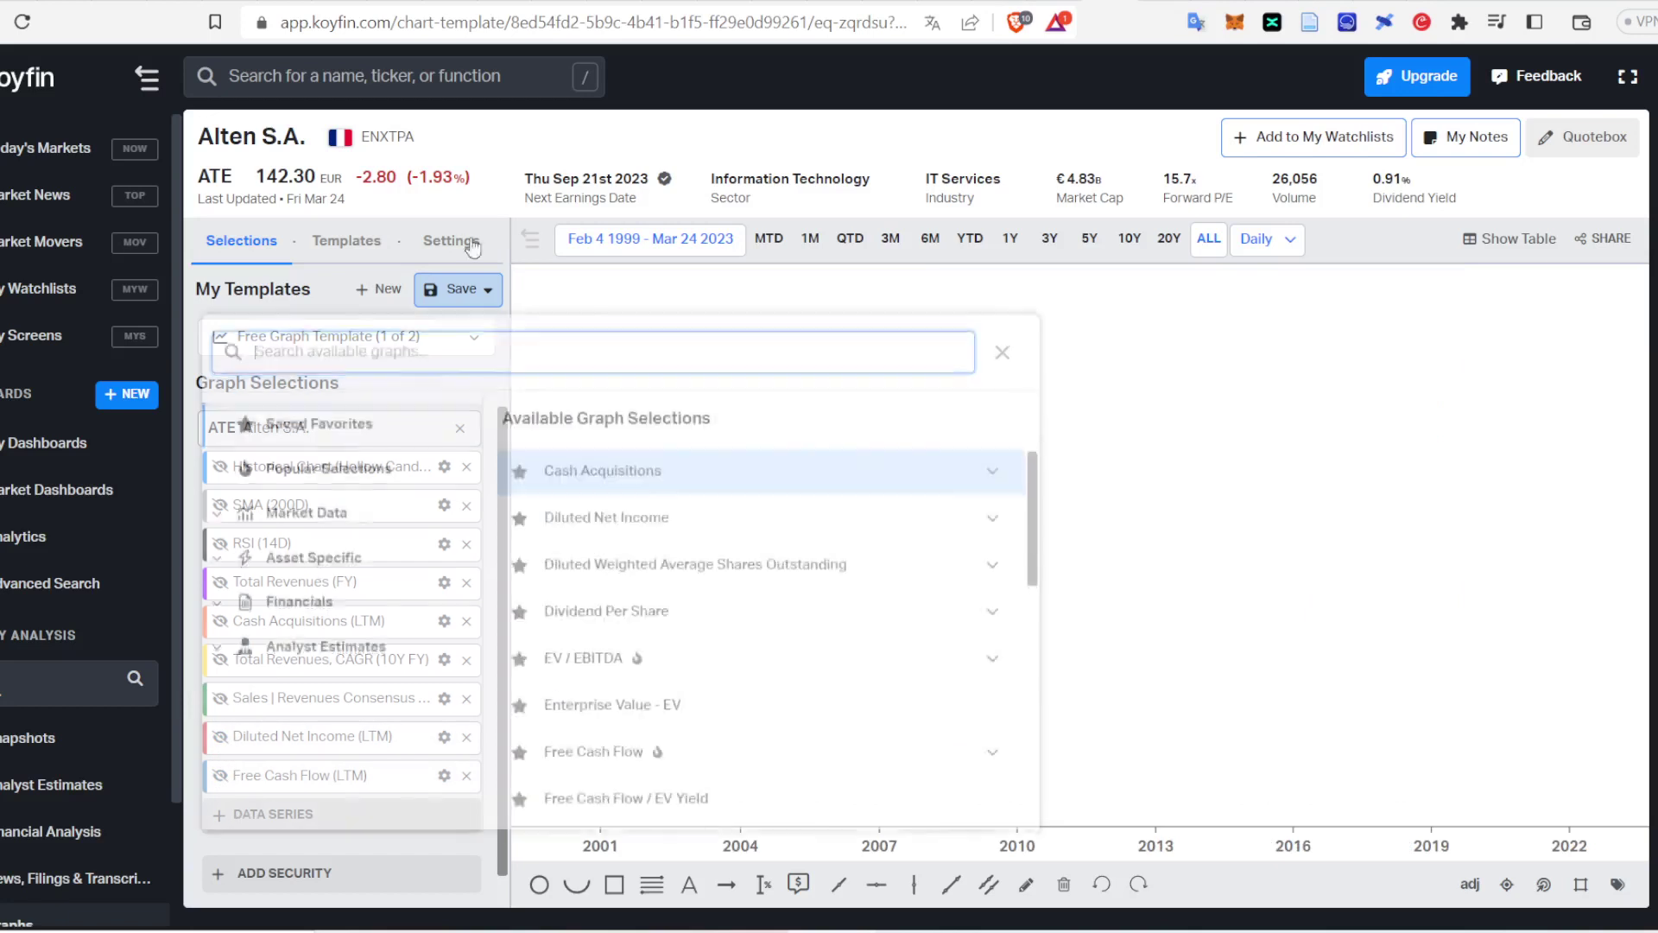
pyautogui.write('cas')
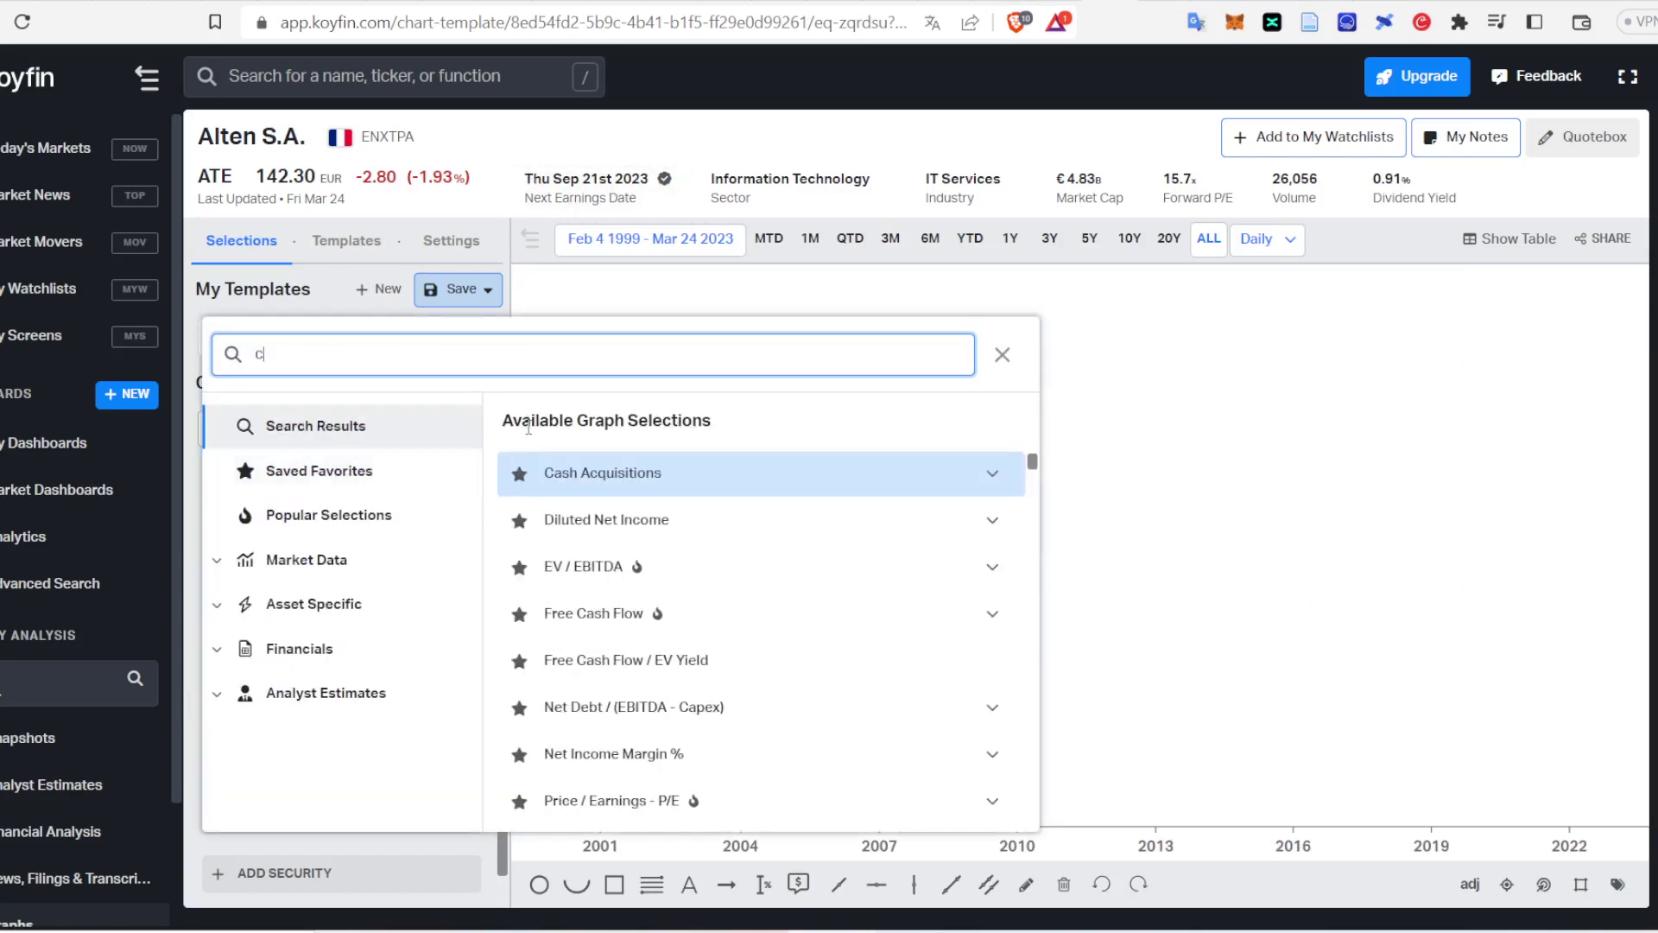
pyautogui.click(603, 473)
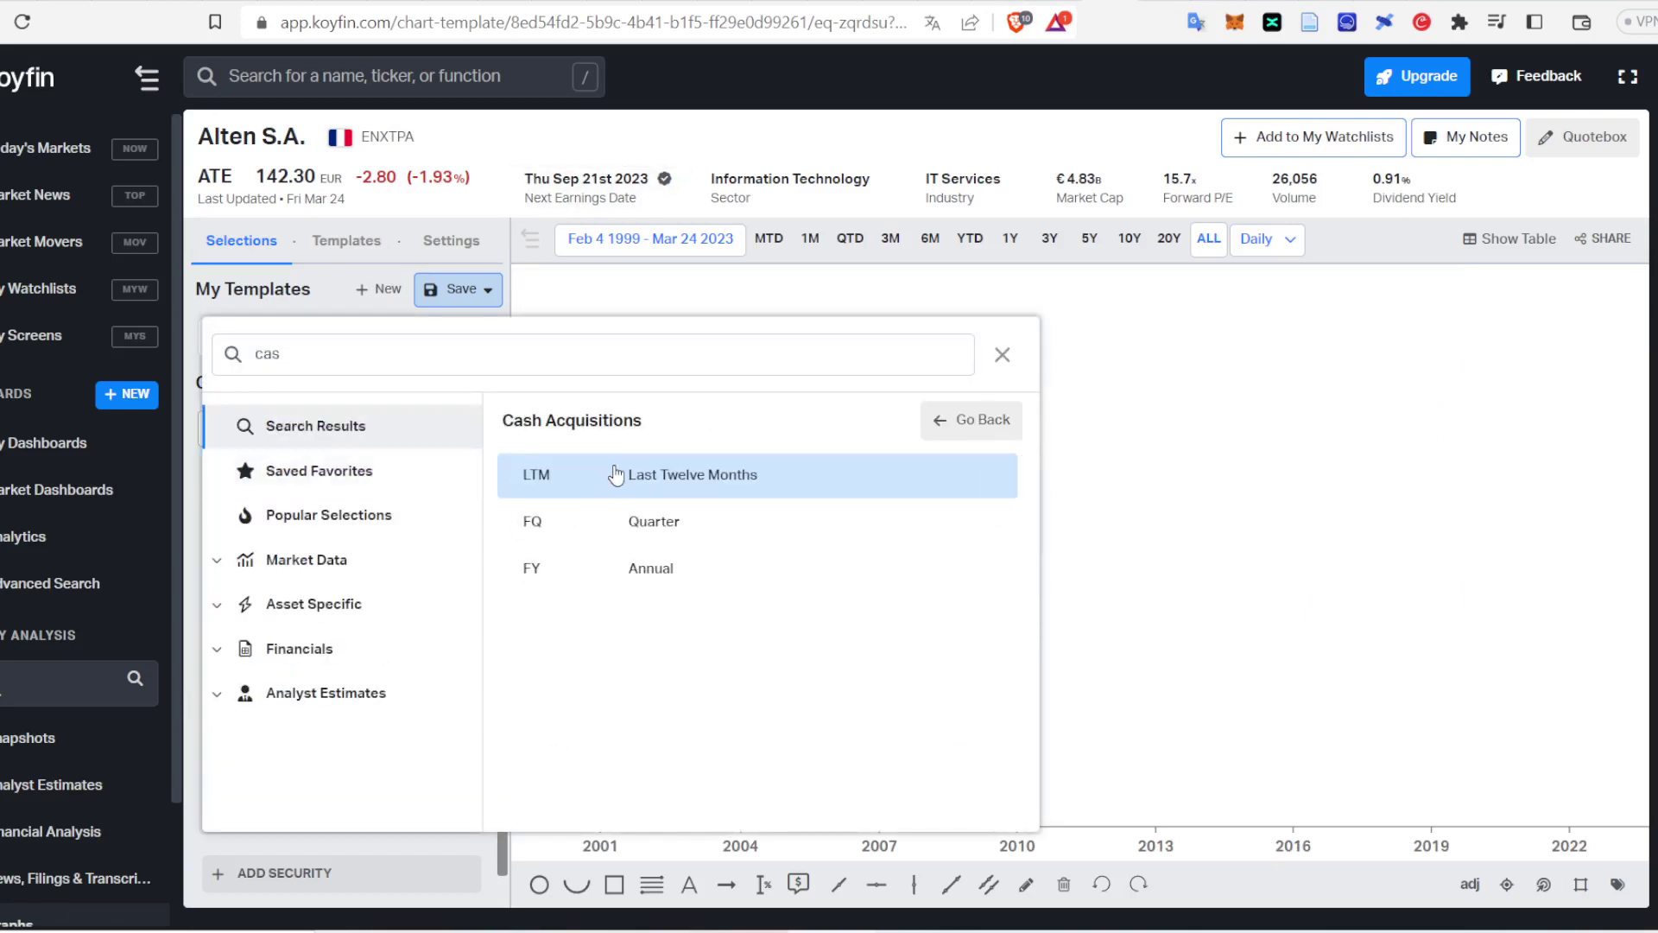
pyautogui.click(622, 482)
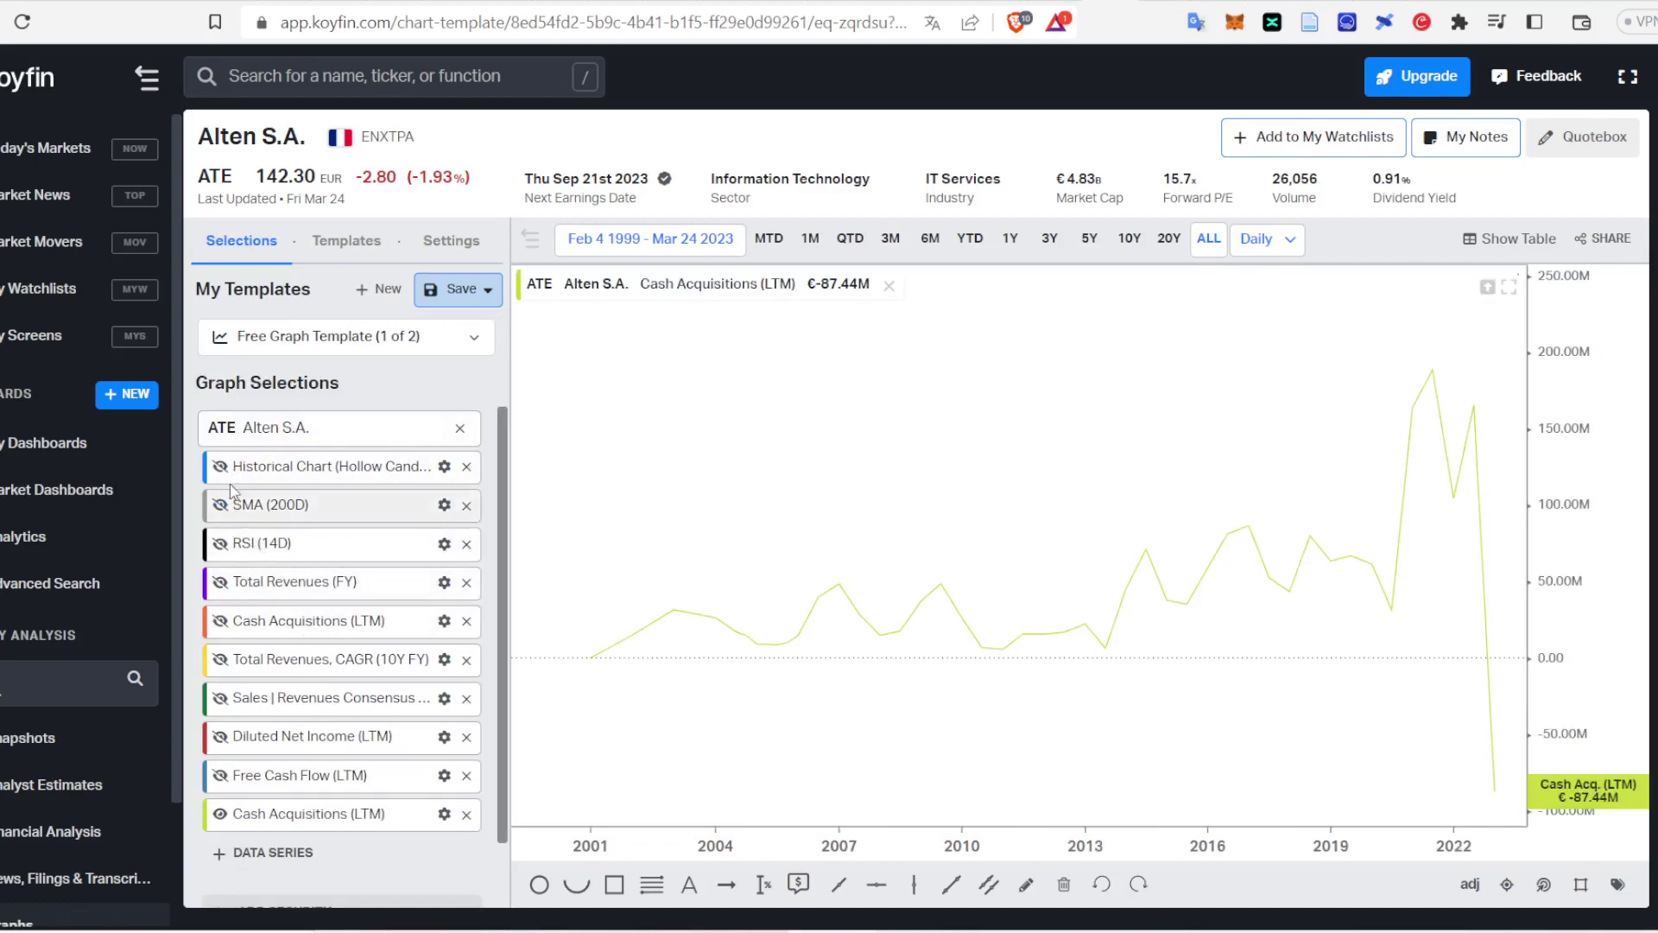
pyautogui.click(221, 590)
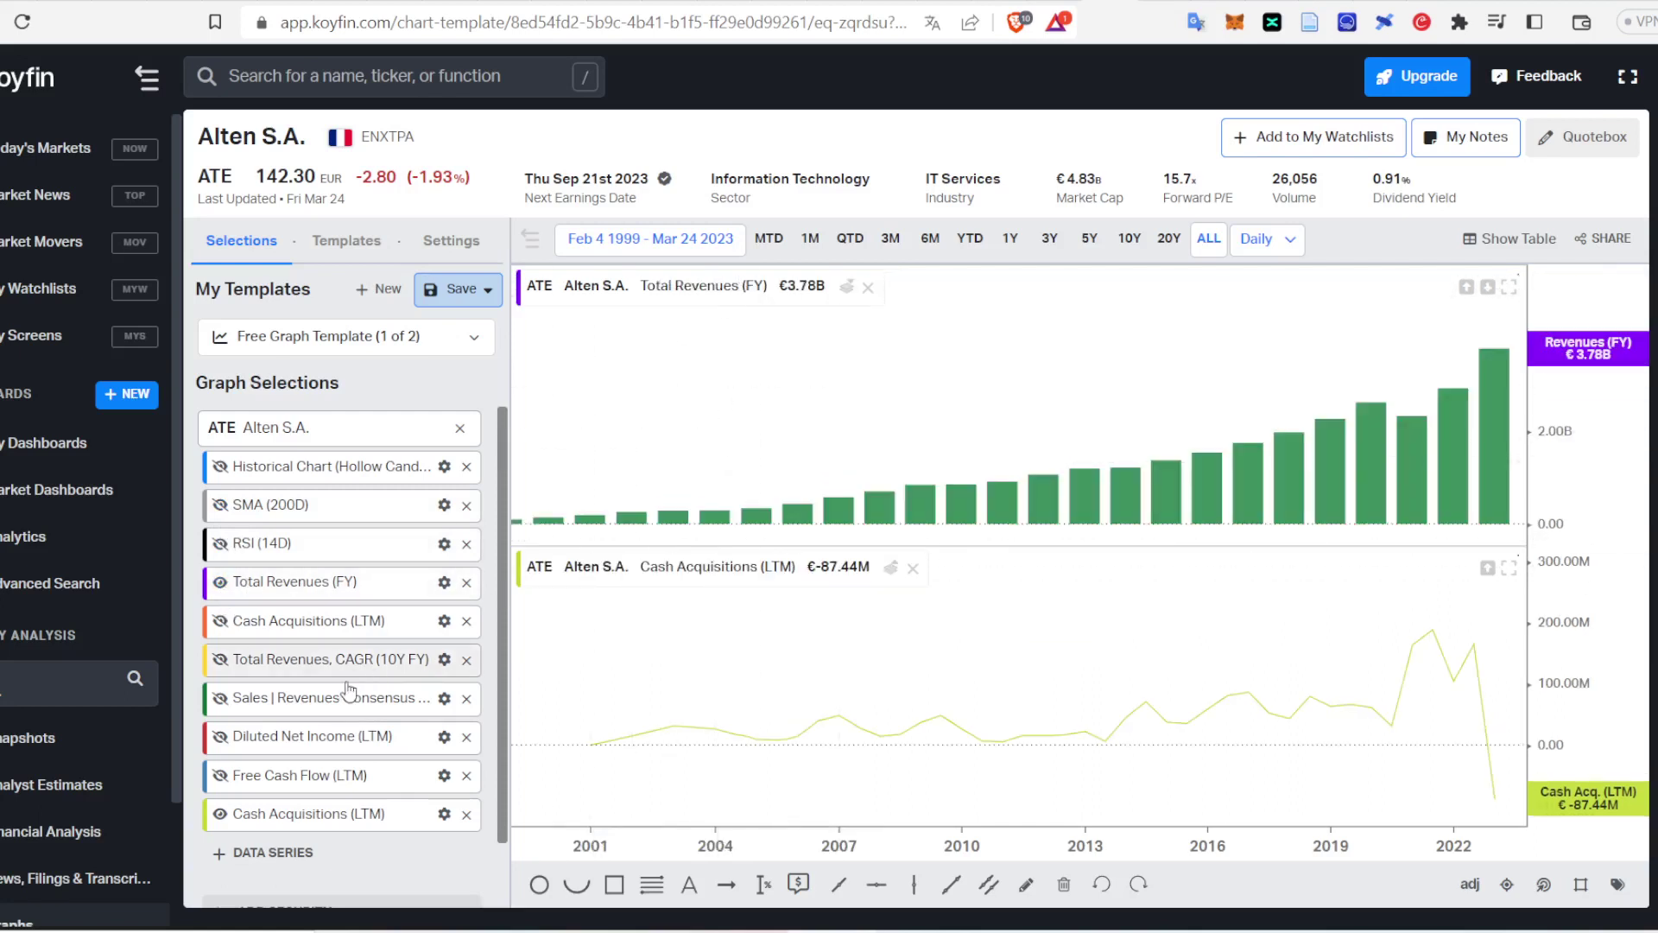
# Step: Try plotting Total Revenues as a line and merging Cash Acquisitions (LTM) into the same chart pane
pyautogui.click(444, 585)
pyautogui.click(622, 665)
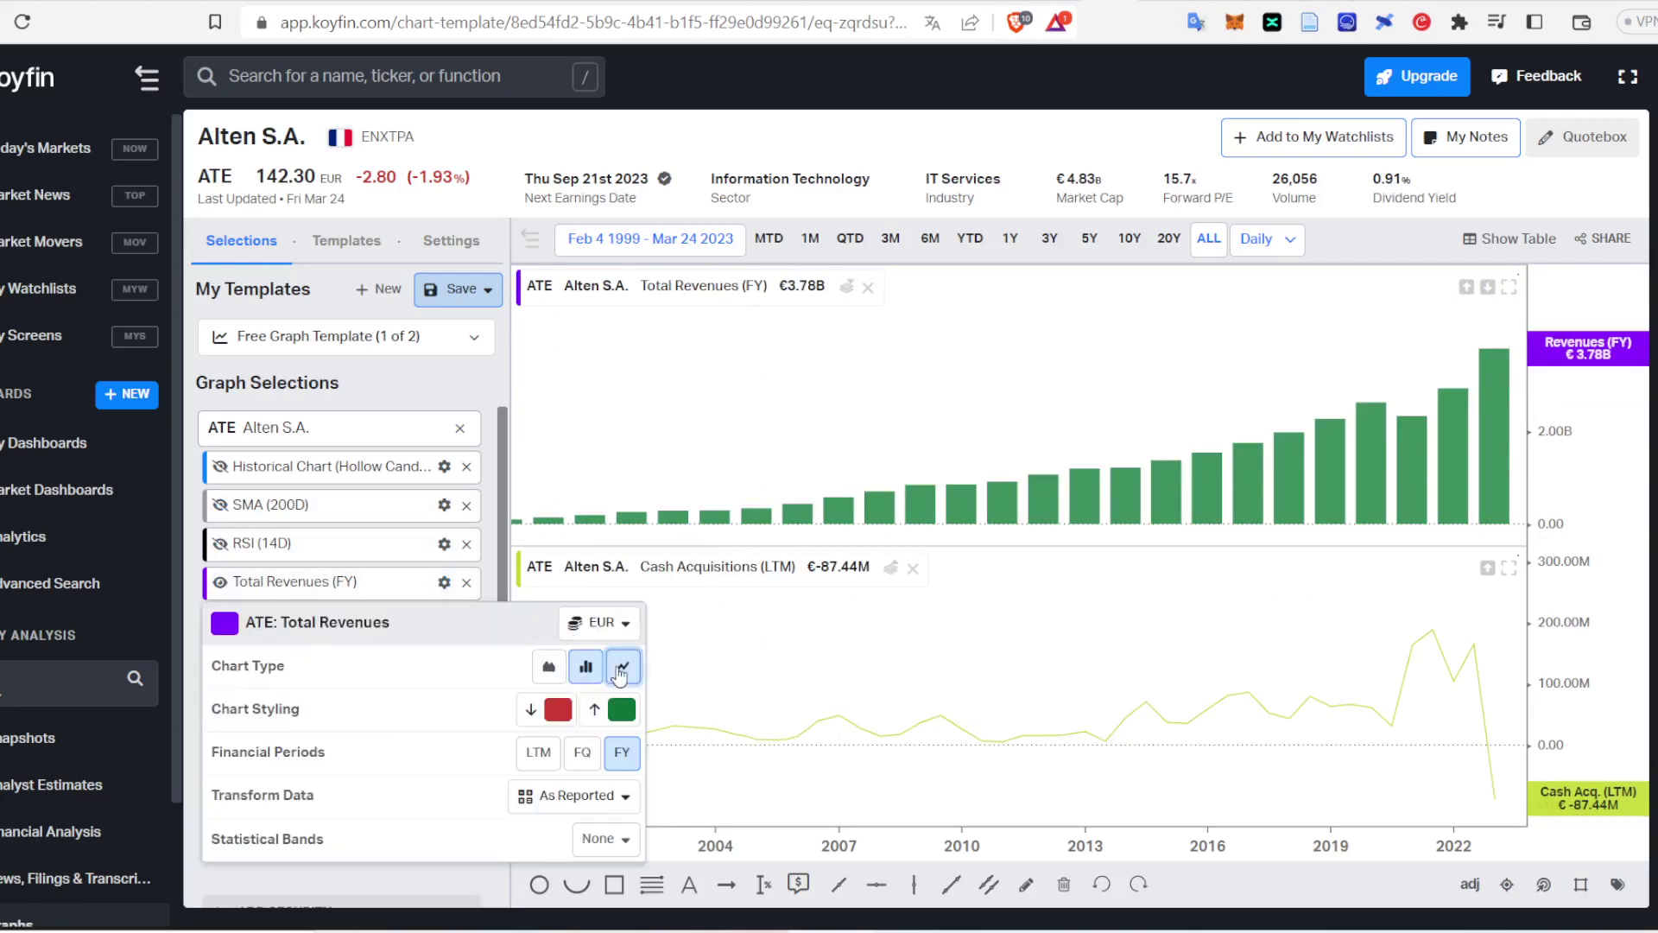
pyautogui.click(890, 565)
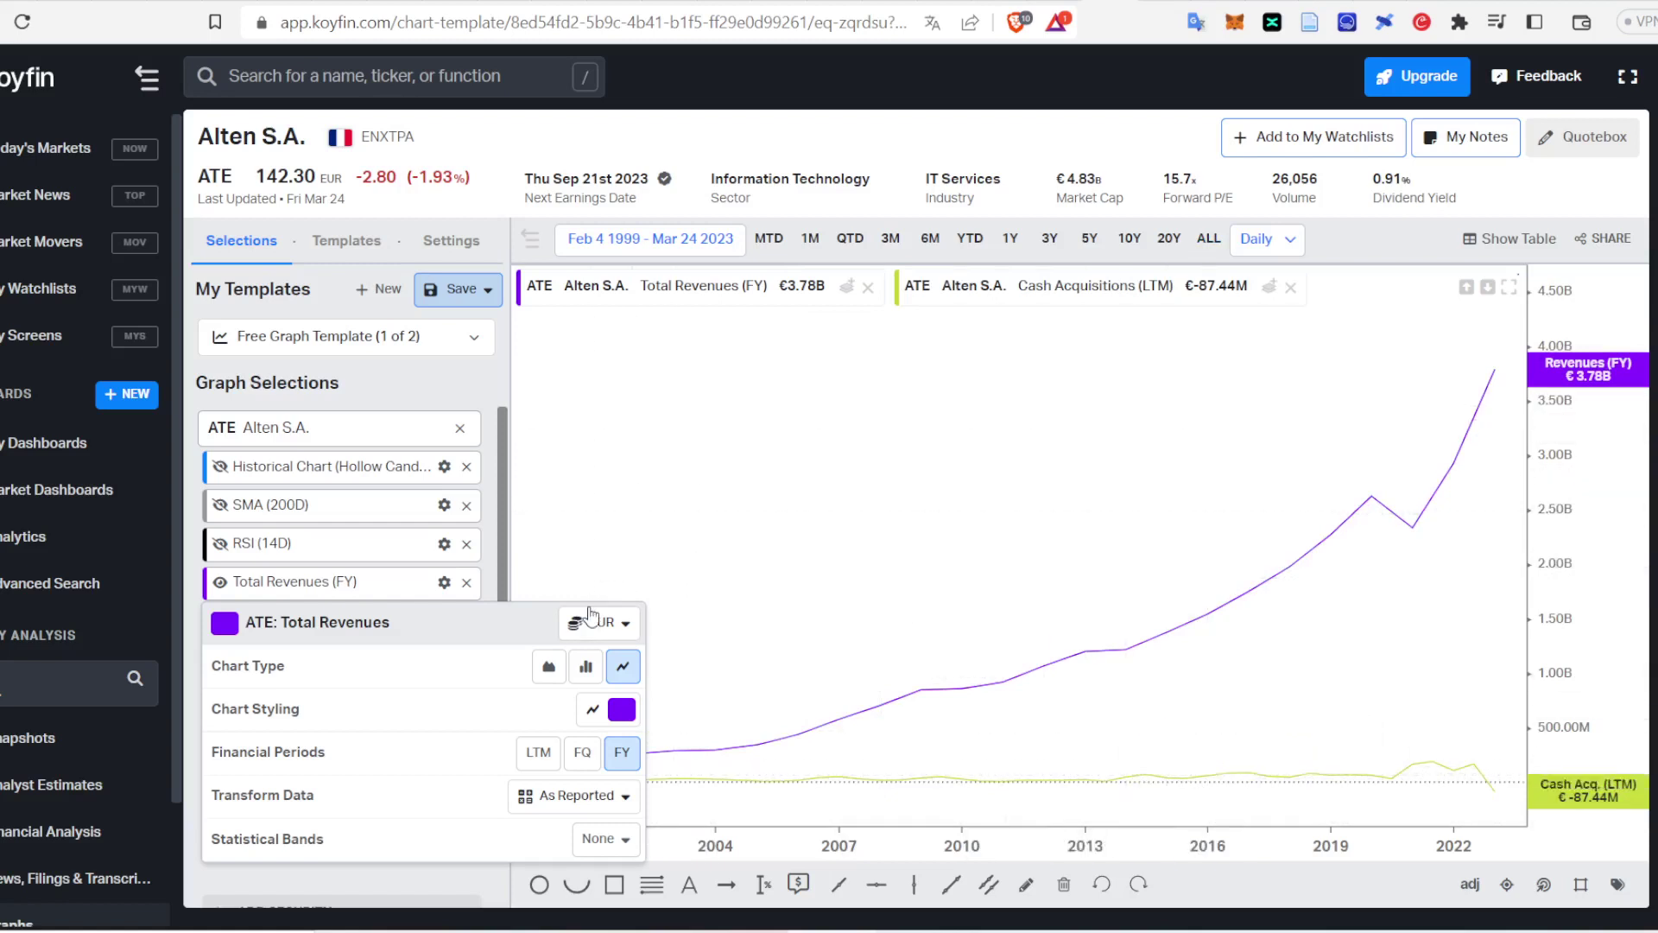
pyautogui.click(493, 387)
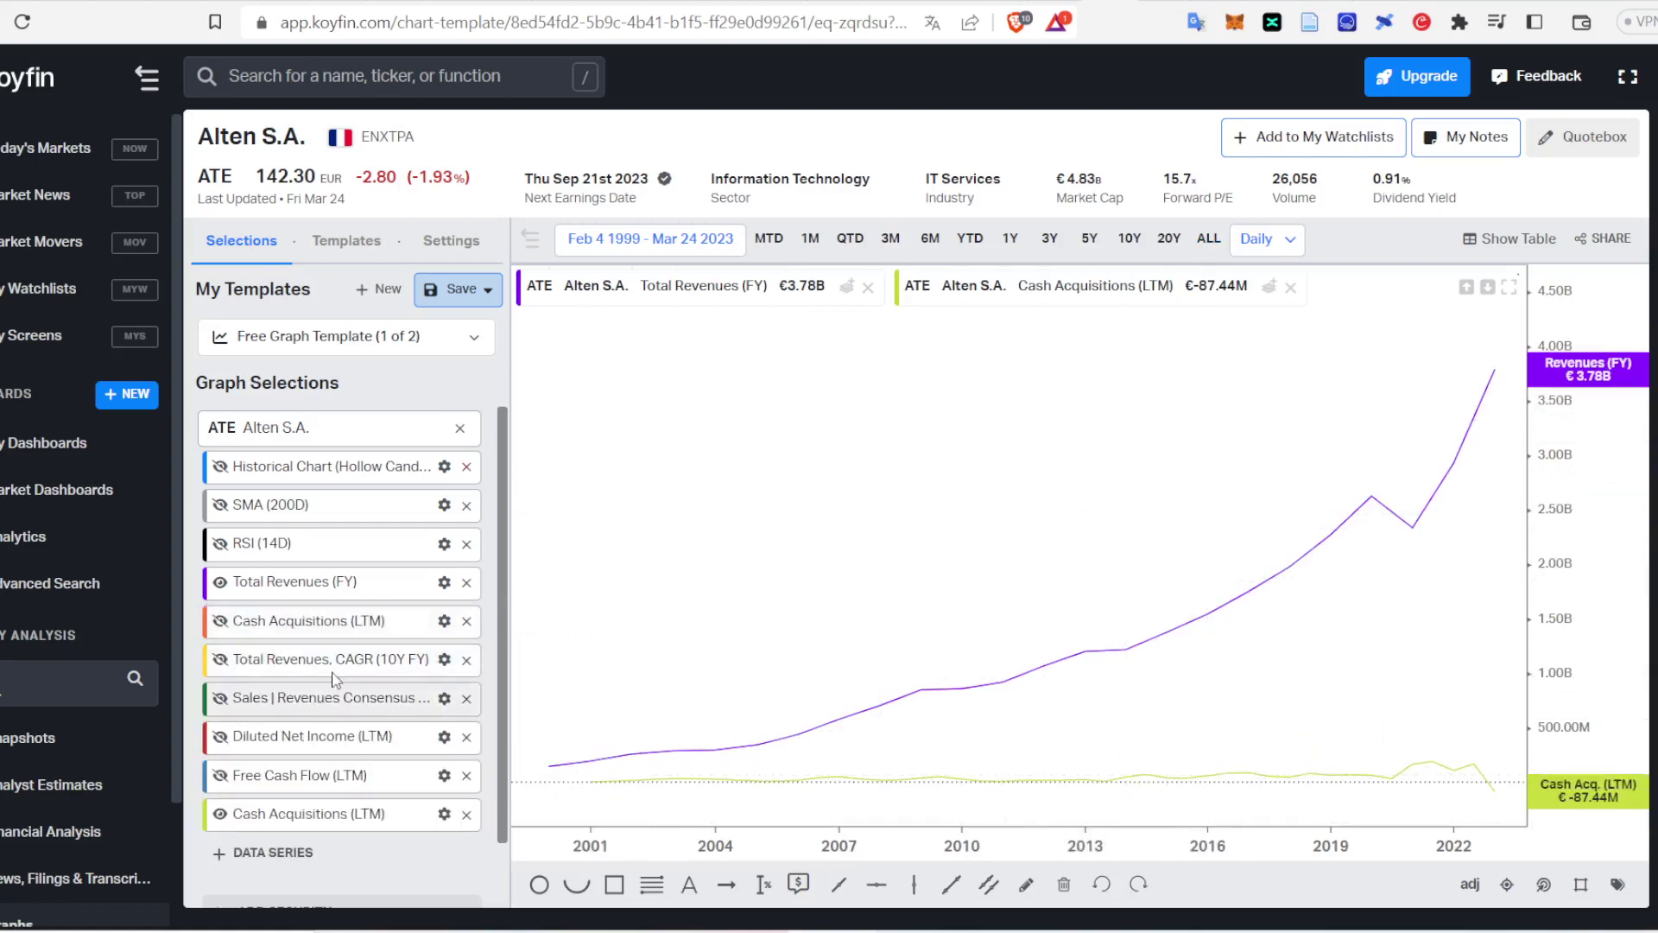
# Step: Restore Total Revenues to a bar chart and move Cash Acquisitions (LTM) back to its own pane
pyautogui.click(442, 584)
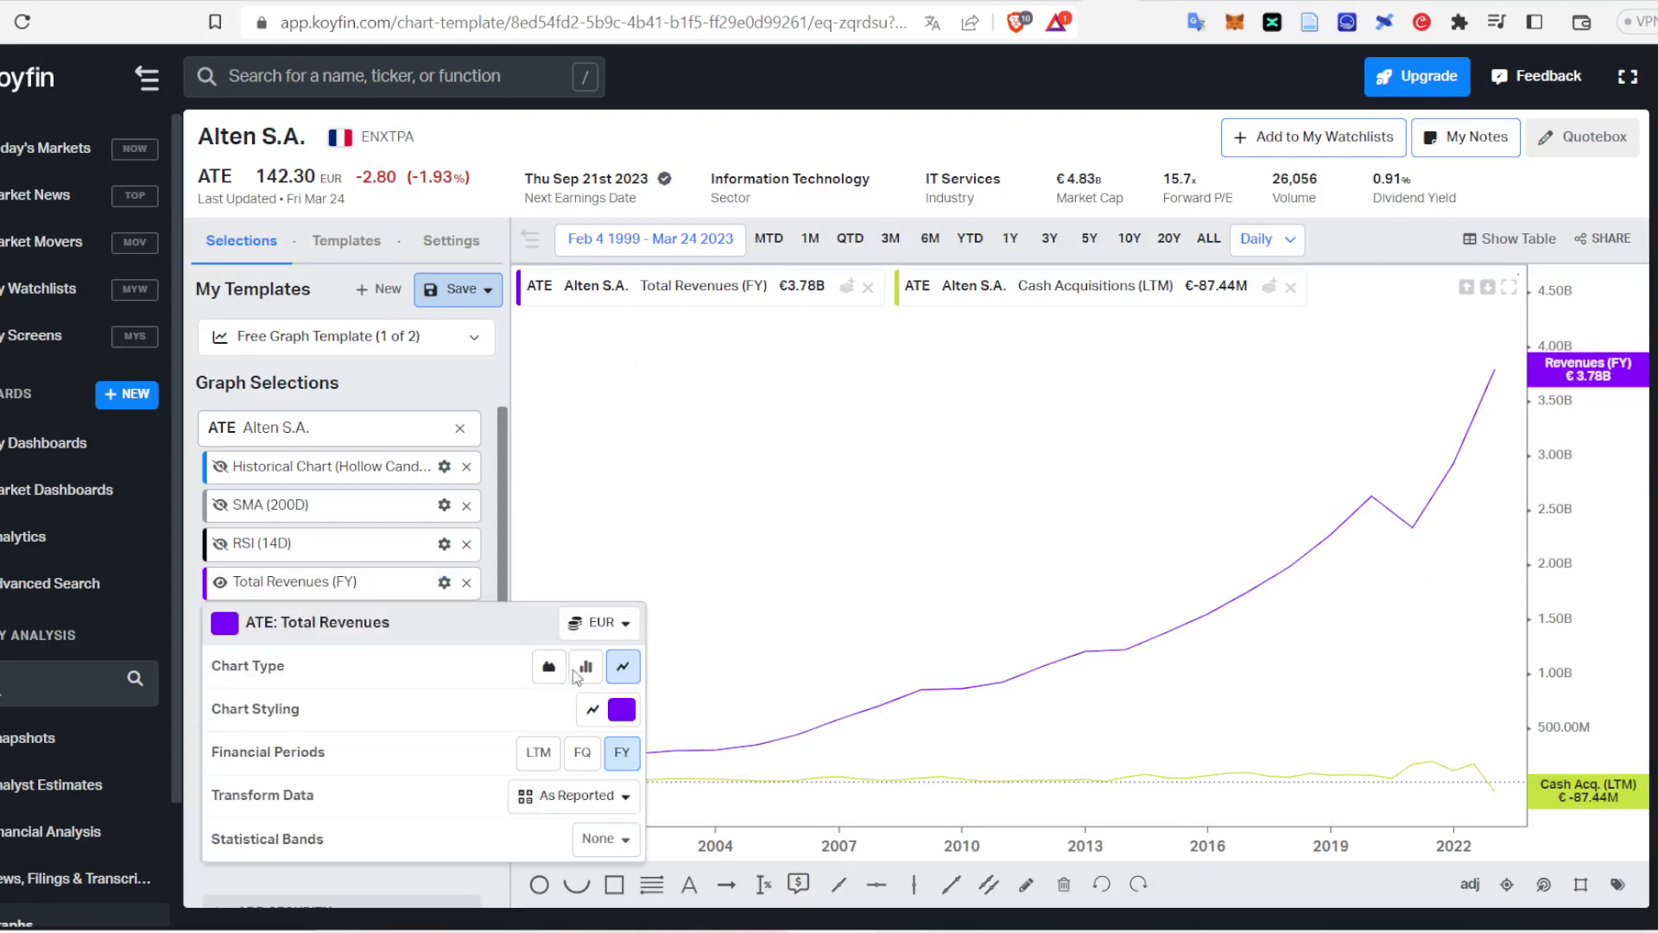
pyautogui.click(584, 669)
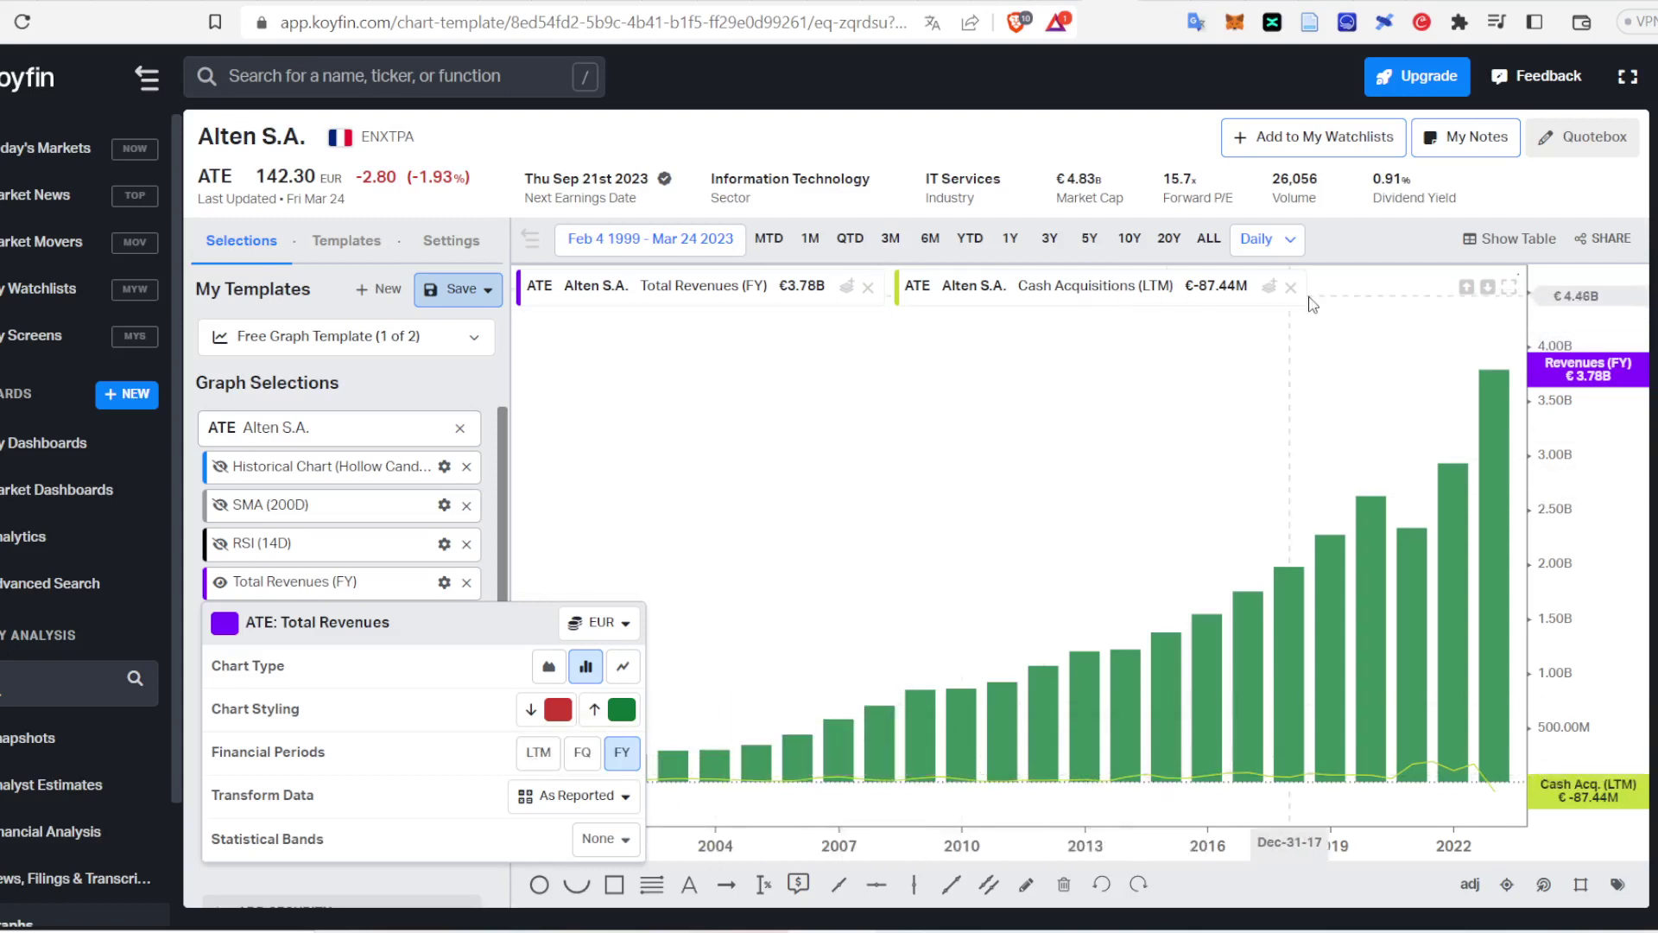
pyautogui.click(1269, 286)
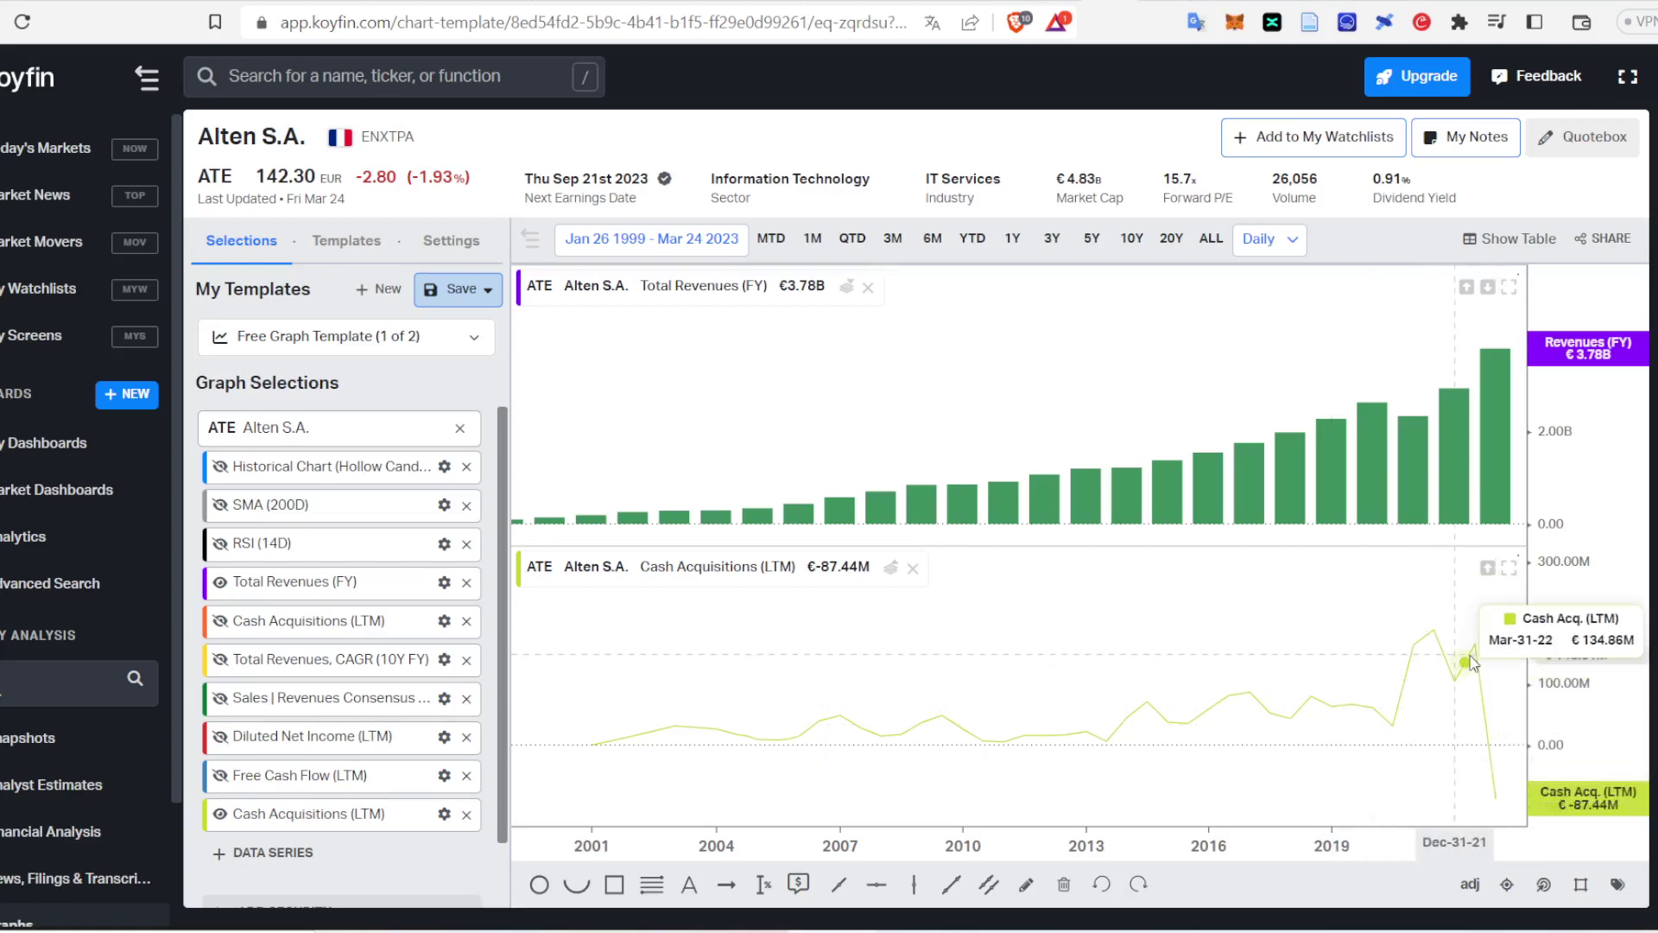
# Step: Hide the Cash Acquisitions (LTM) series and check the sticky note for the remaining figures
pyautogui.scroll(-1, 242, 716)
pyautogui.click(220, 743)
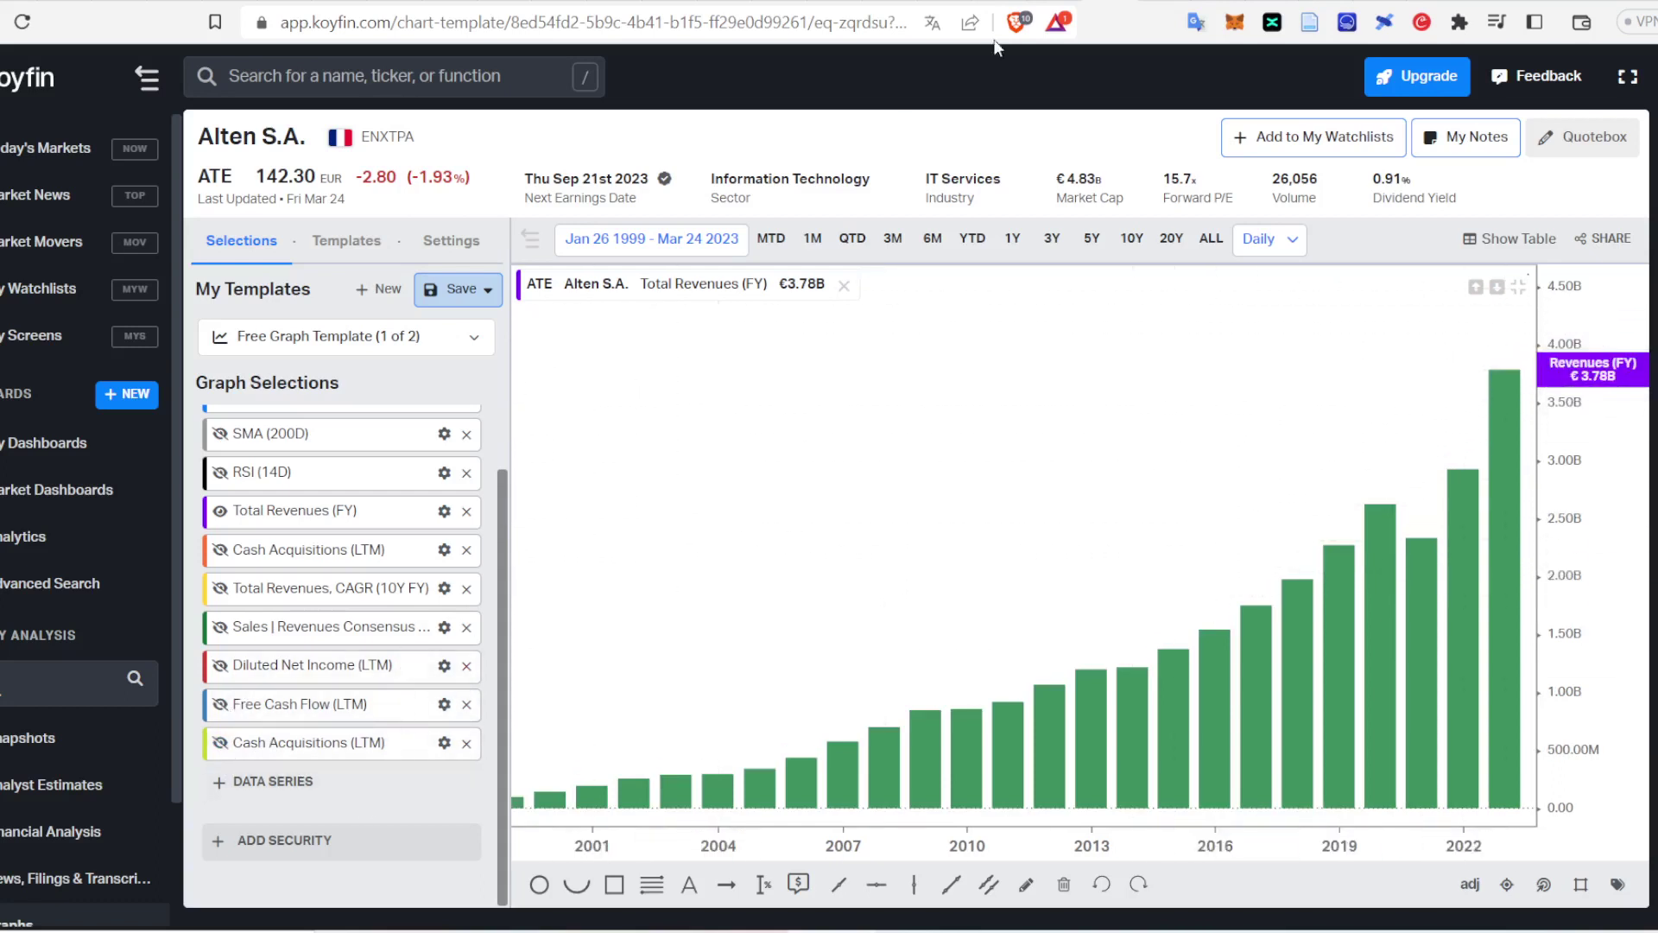
pyautogui.click(1020, 922)
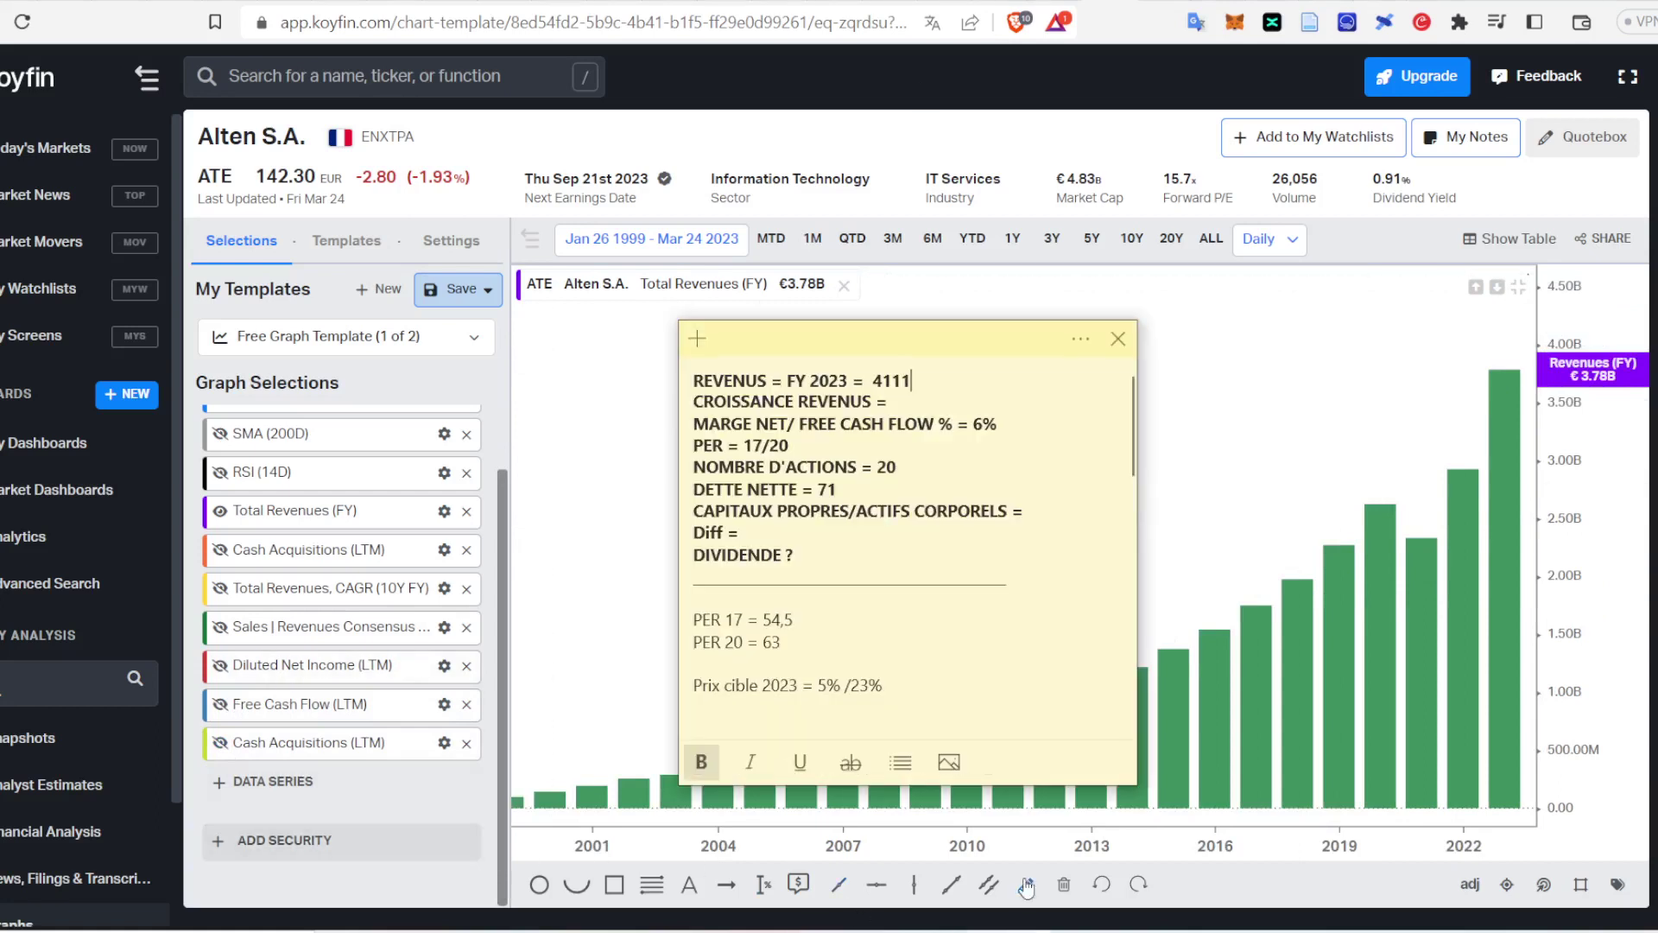
pyautogui.click(772, 127)
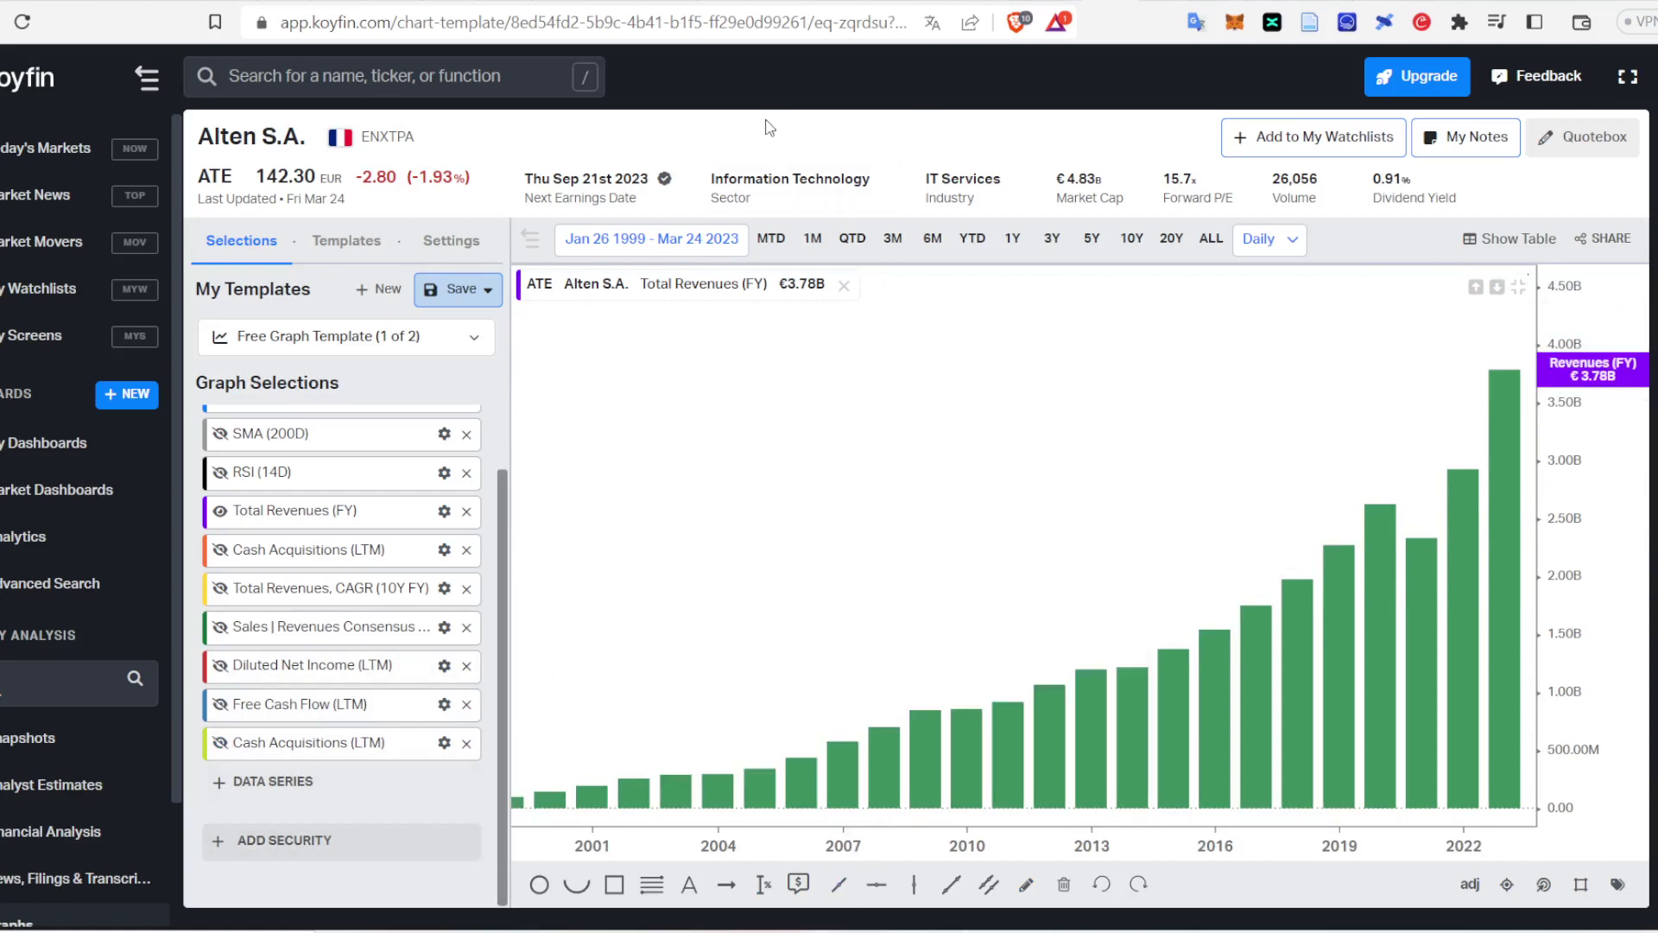
# Step: Add Net Income Margin % for the last twelve months to the chart and hide Total Revenues (FY)
pyautogui.click(216, 781)
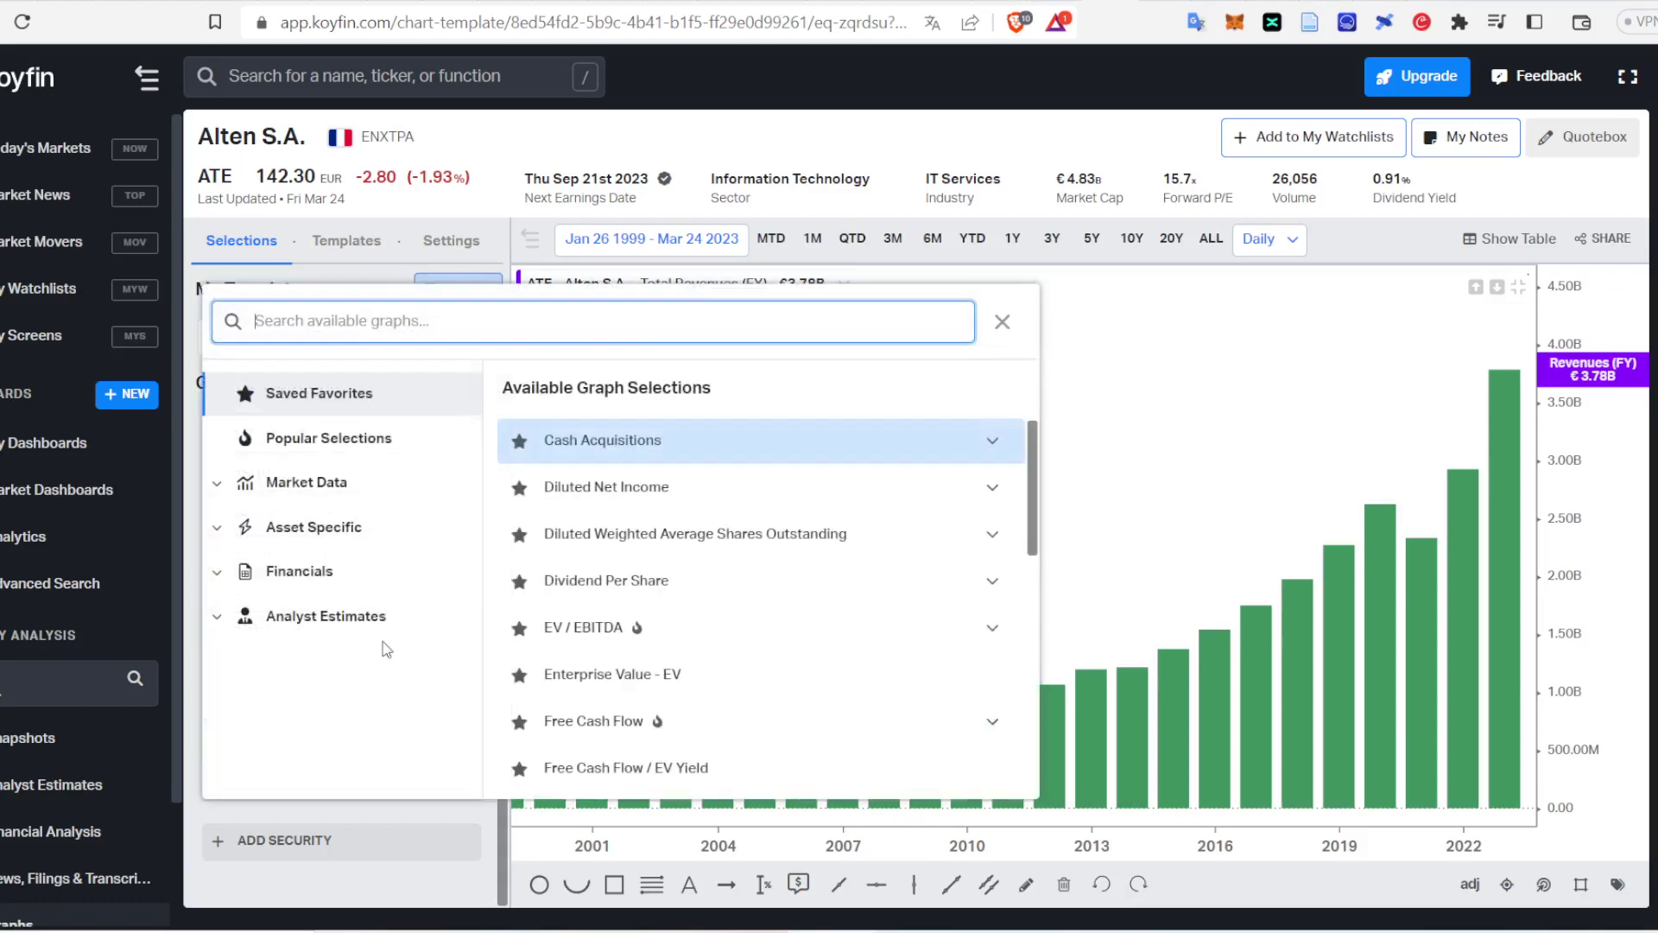
pyautogui.write('net')
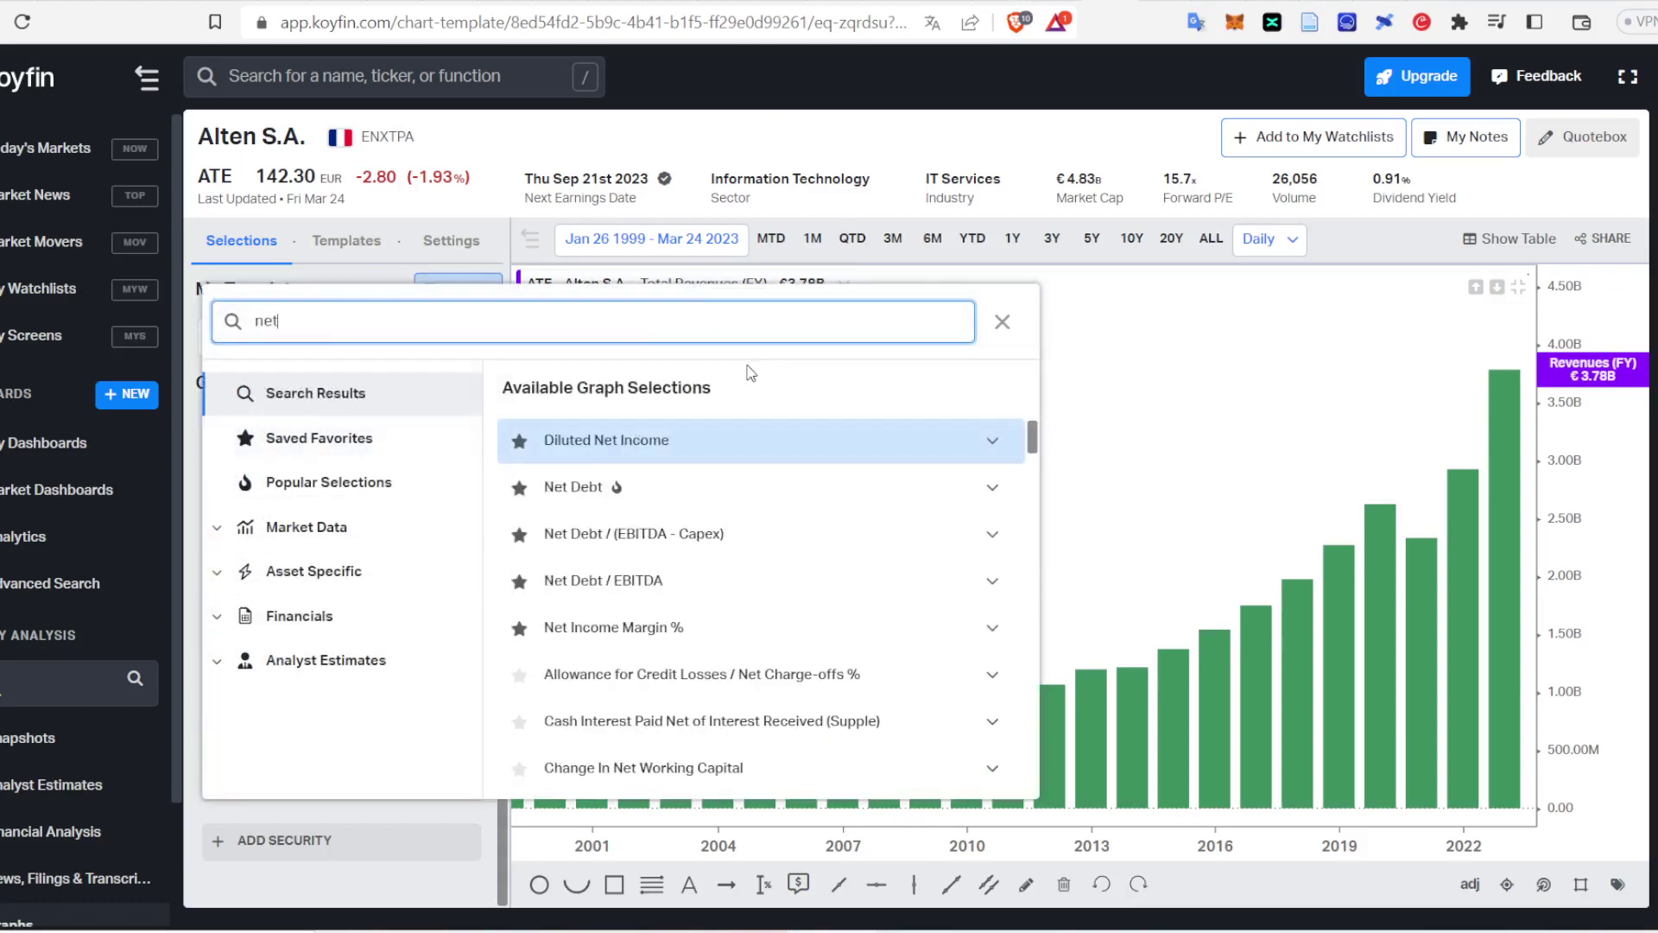
pyautogui.click(590, 629)
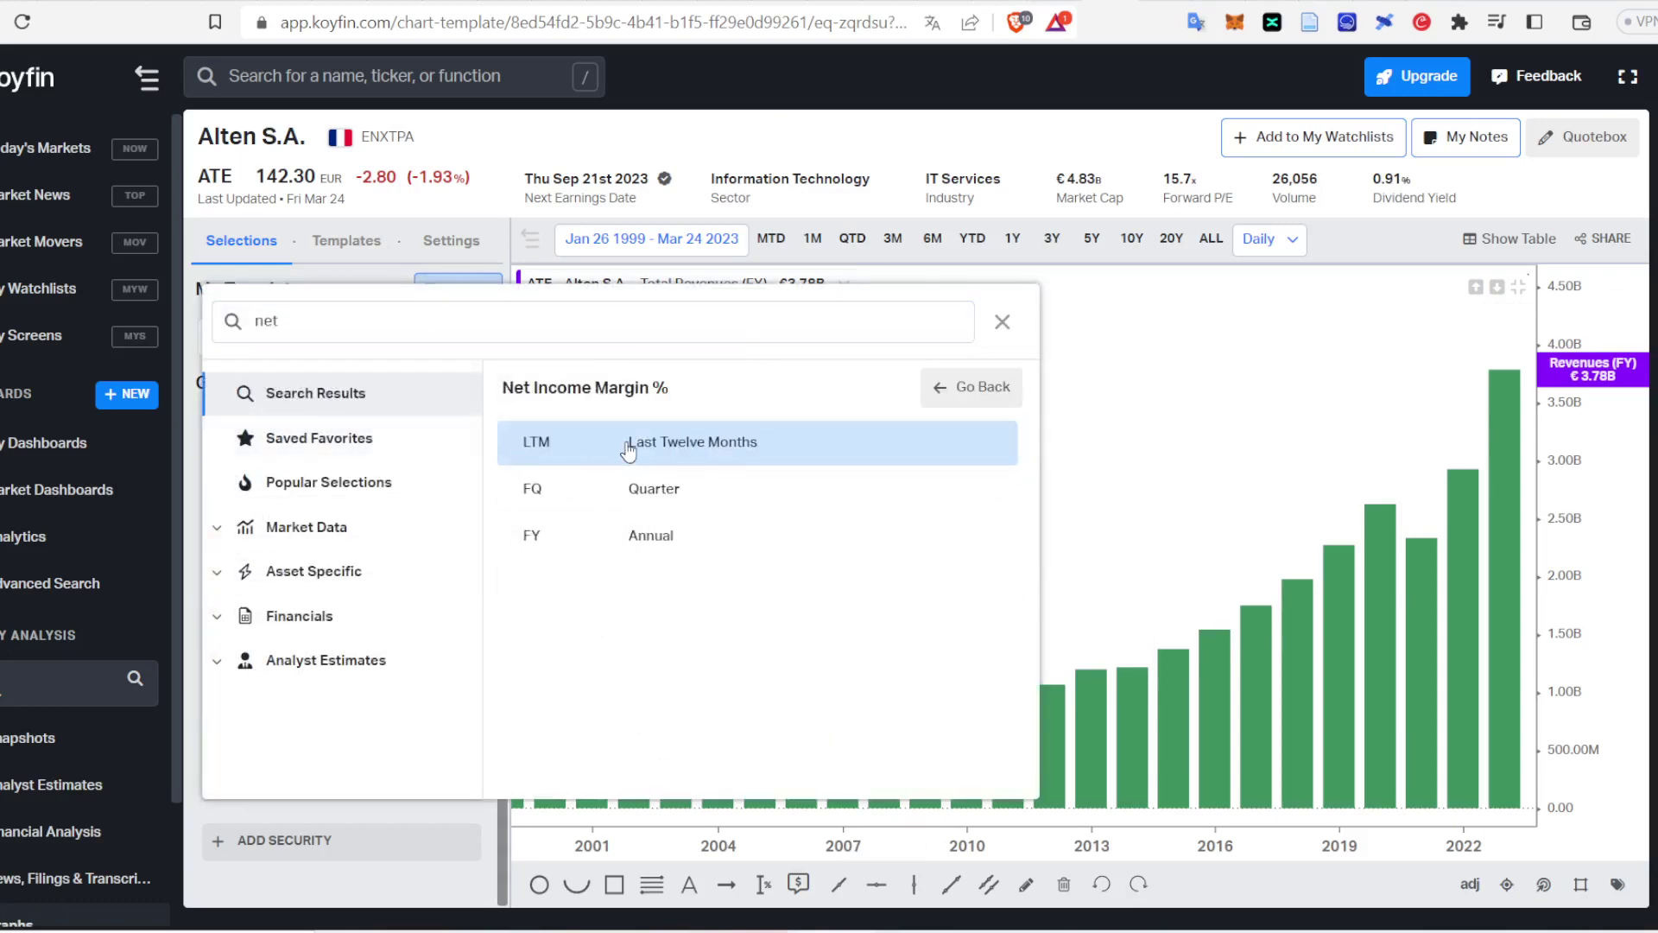
pyautogui.click(628, 445)
pyautogui.scroll(2, 244, 743)
pyautogui.scroll(1, 245, 743)
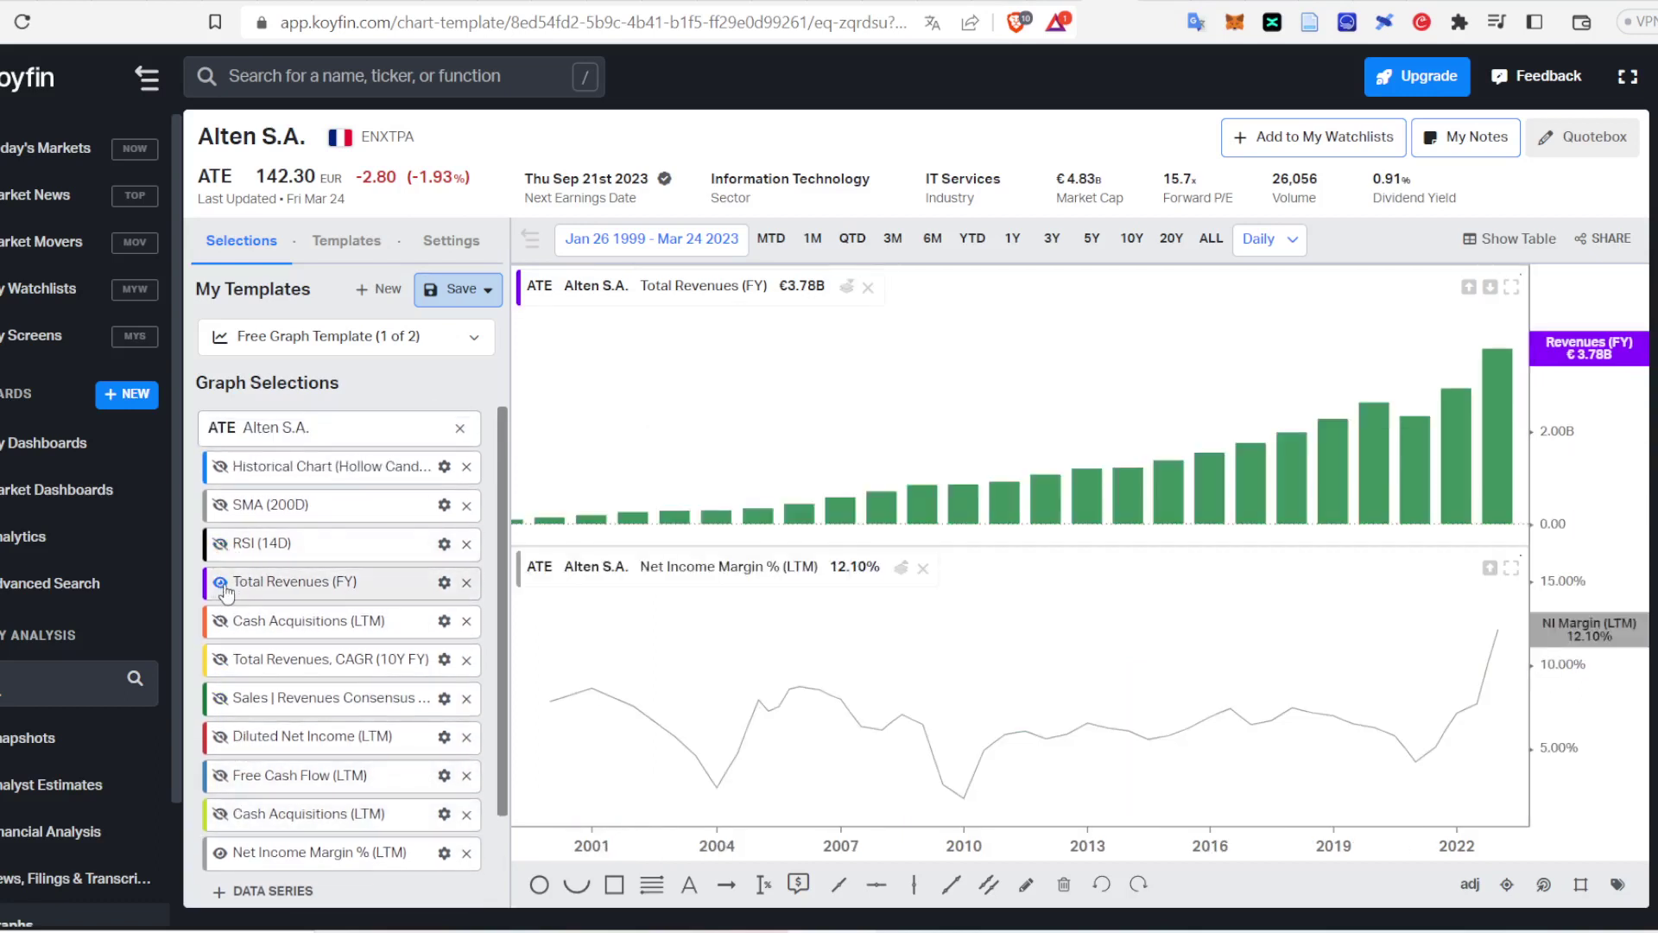
pyautogui.click(222, 584)
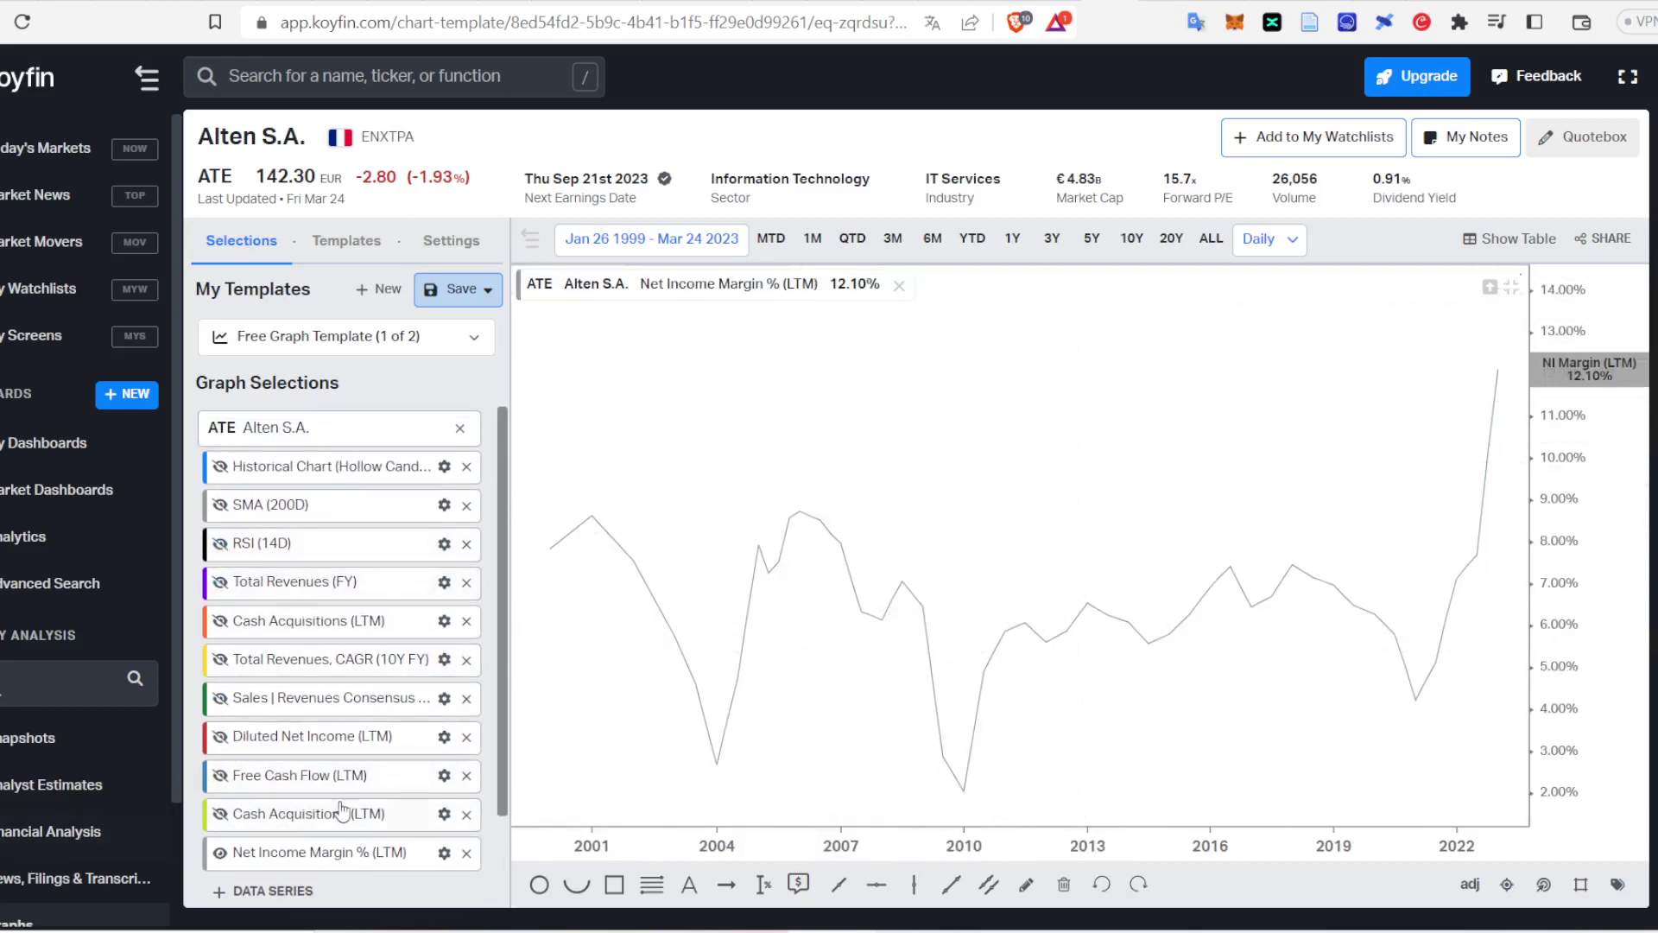
# Step: Display the Median statistical band on the Net Income Margin % (LTM) series
pyautogui.scroll(-3, 342, 810)
pyautogui.click(444, 743)
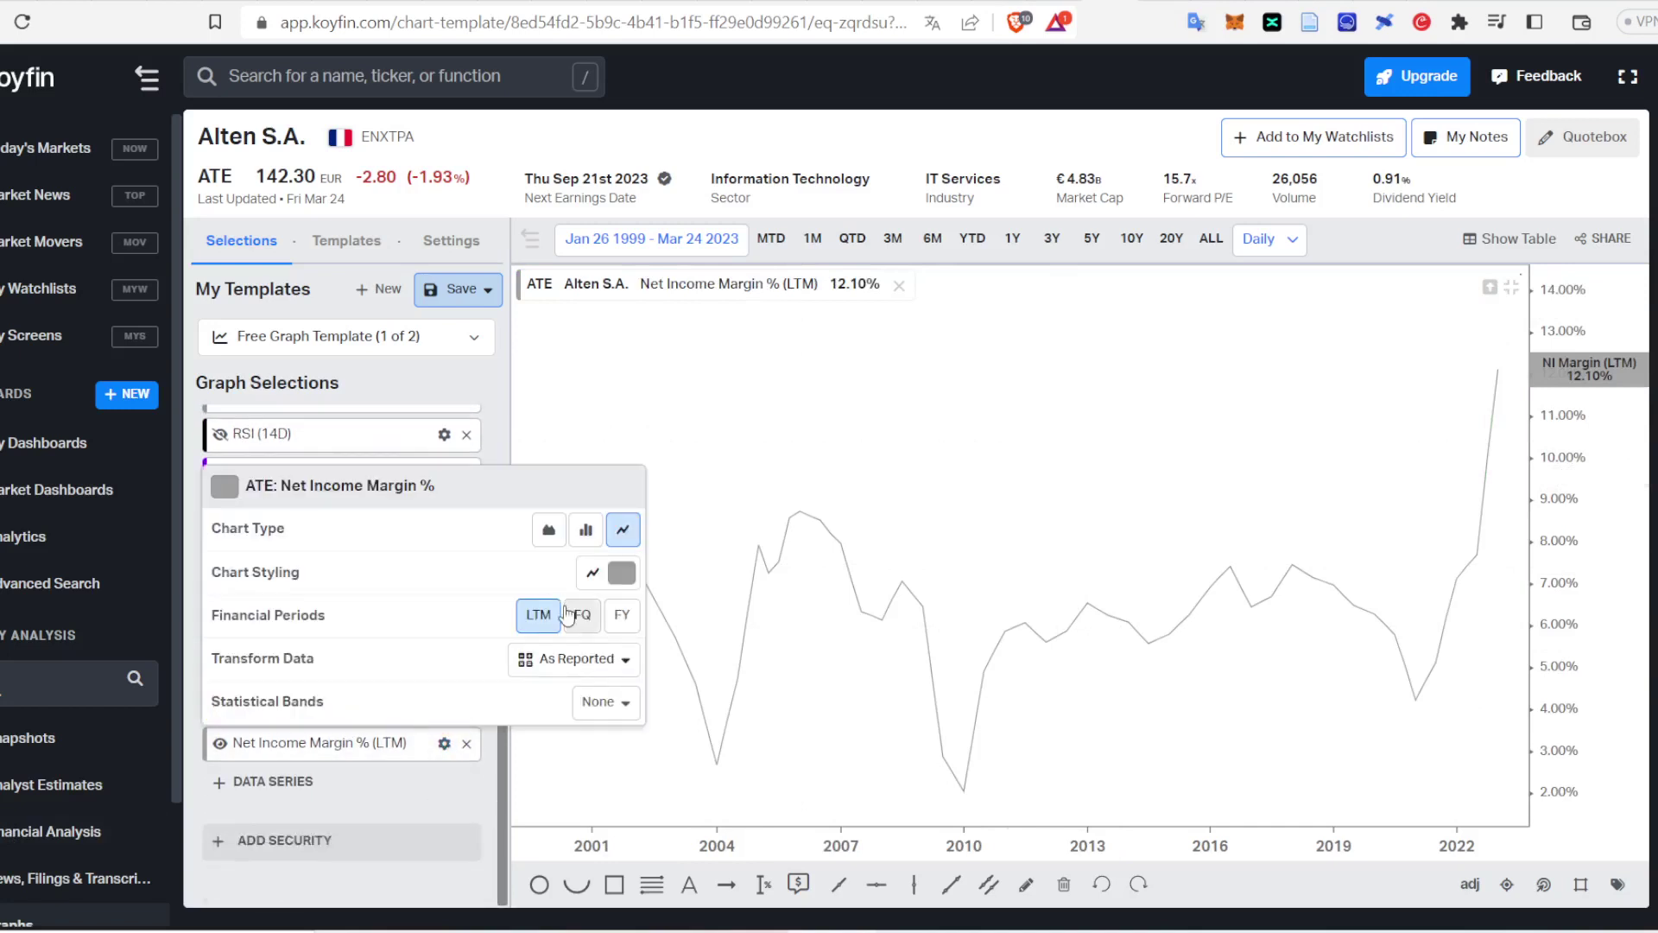
pyautogui.click(605, 701)
pyautogui.scroll(-3, 445, 855)
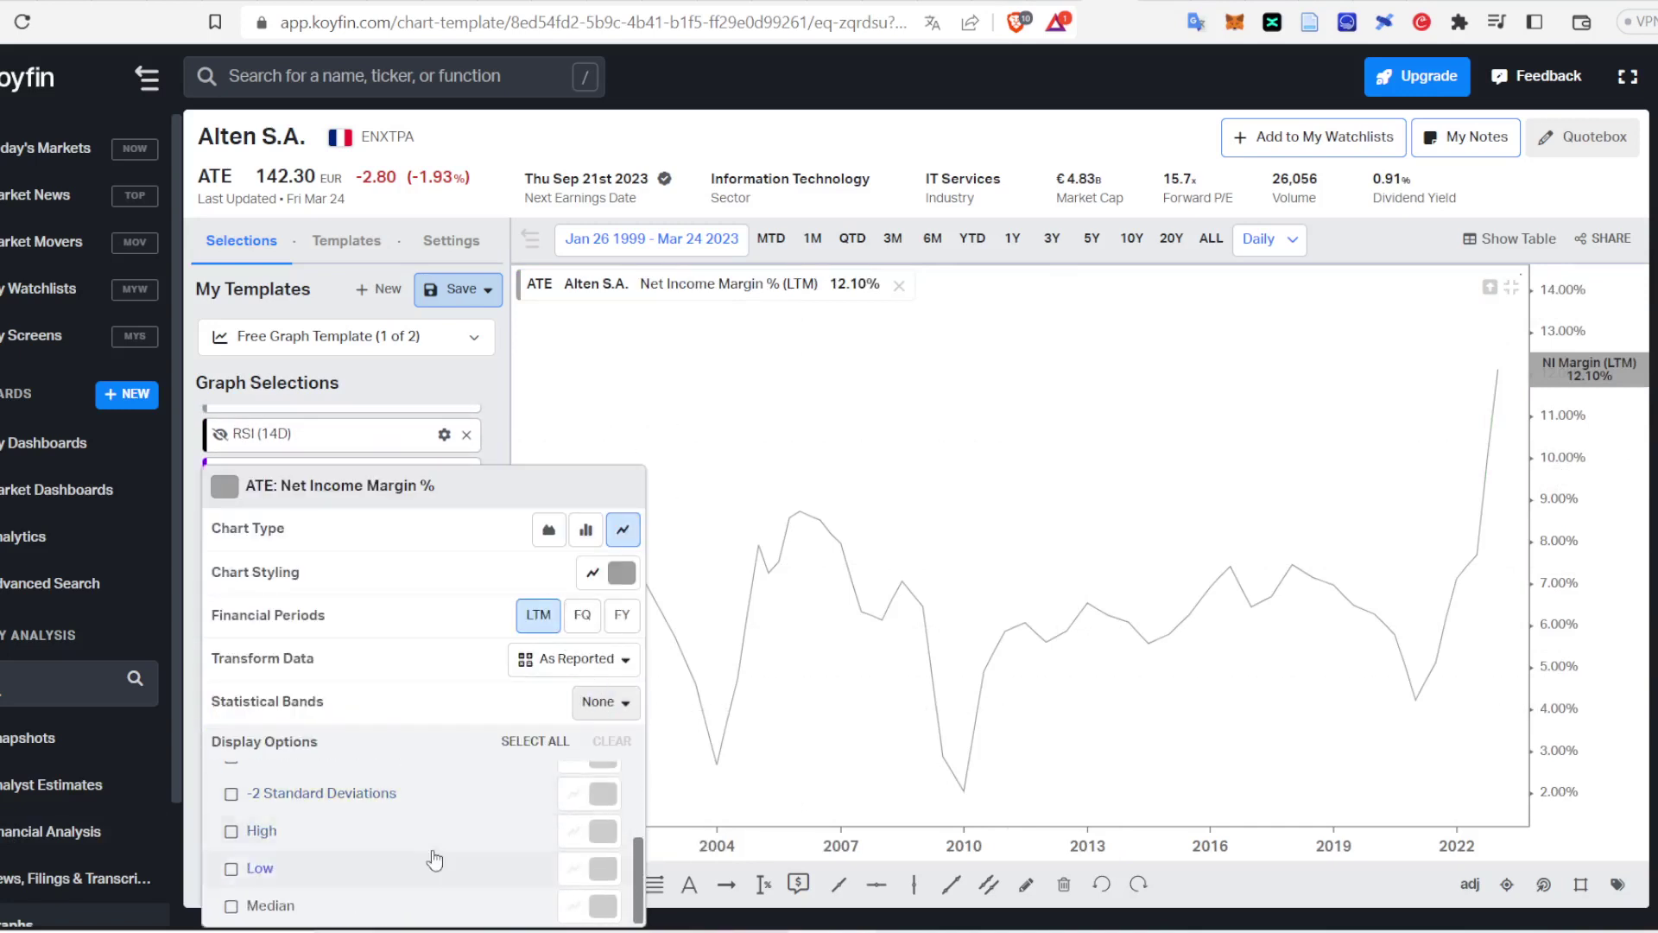
pyautogui.click(278, 916)
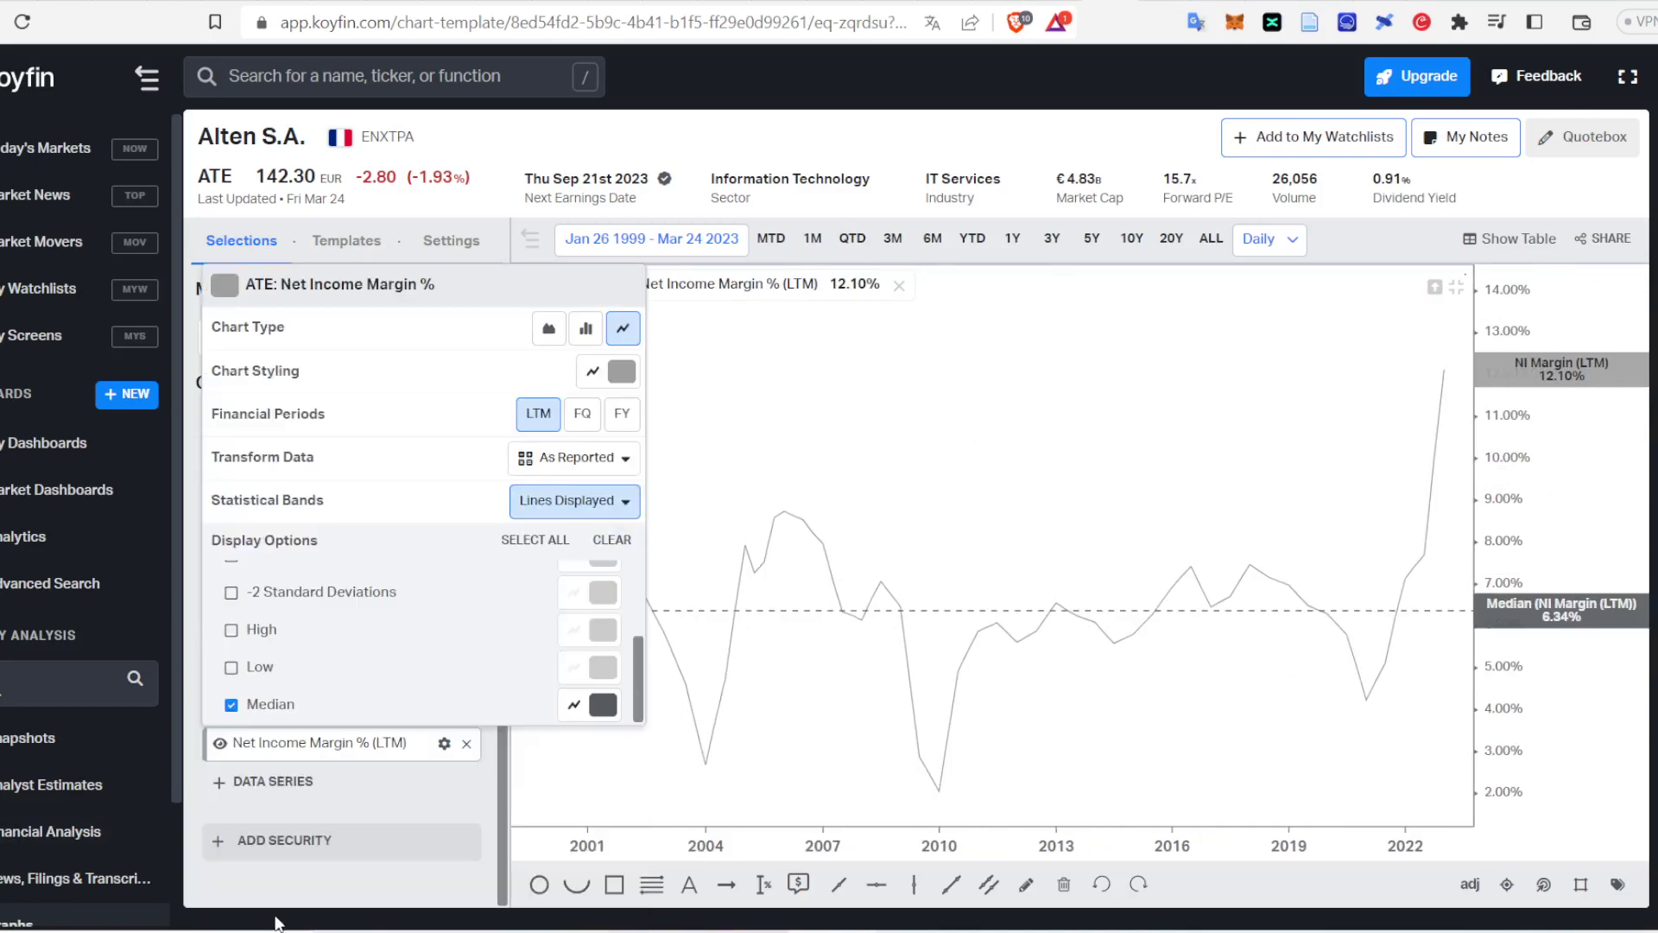
pyautogui.click(403, 888)
# Step: Compare the net income margin median over 20, 10, 5 and 3 years, ending on the 10-year range
pyautogui.click(1159, 244)
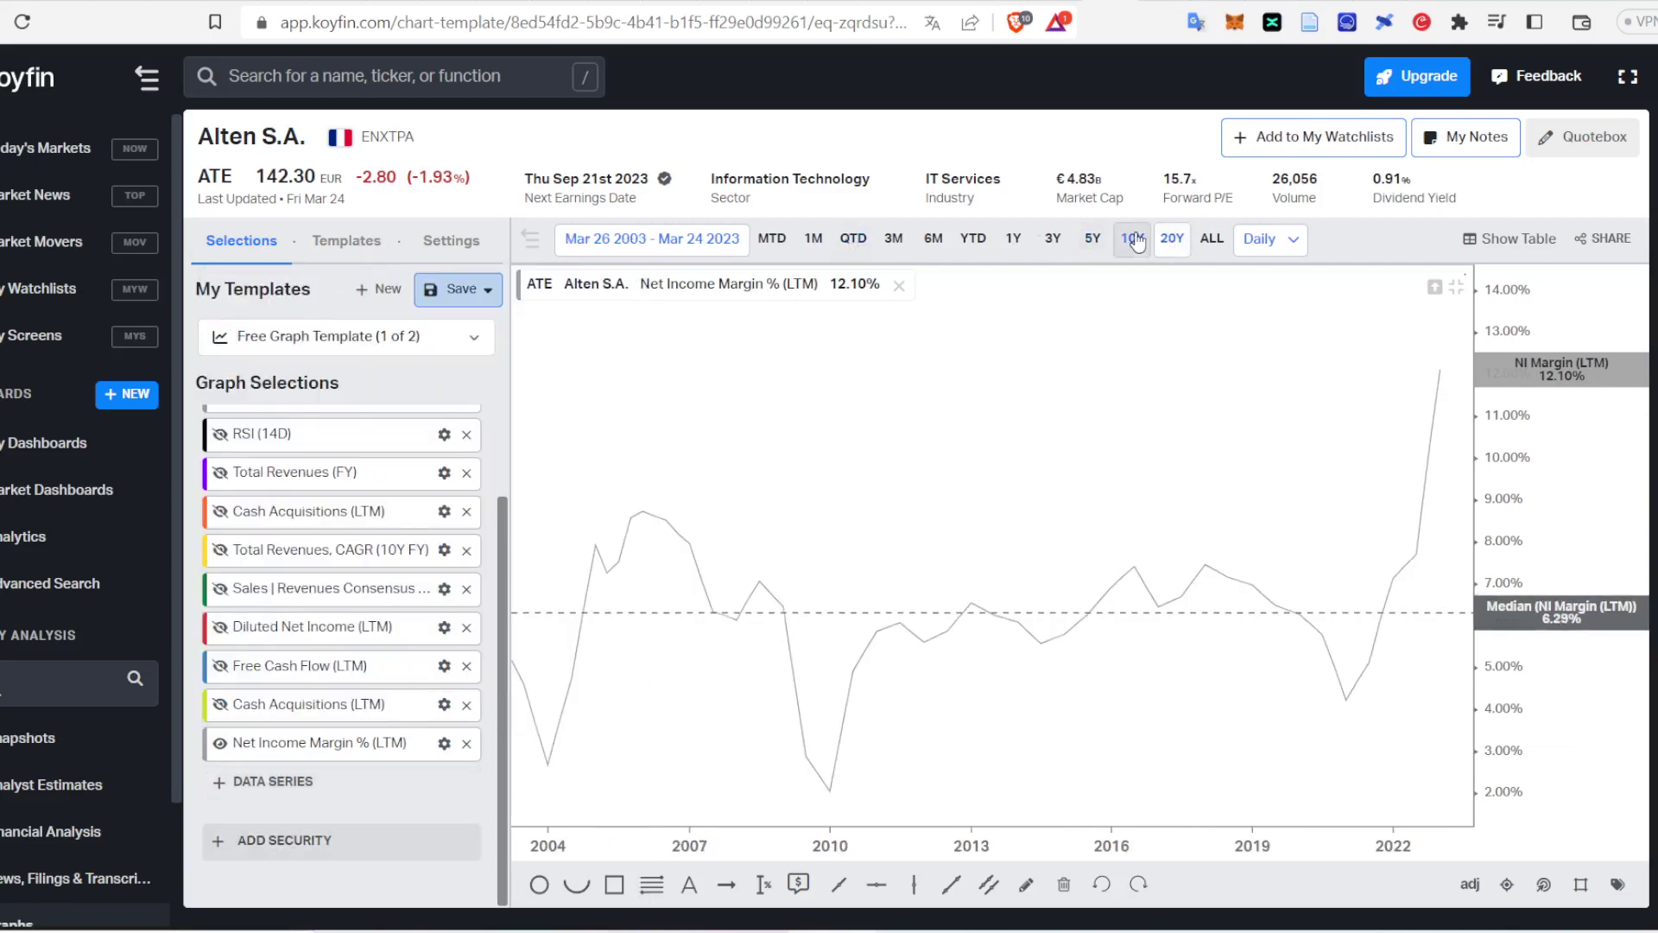
pyautogui.click(1134, 240)
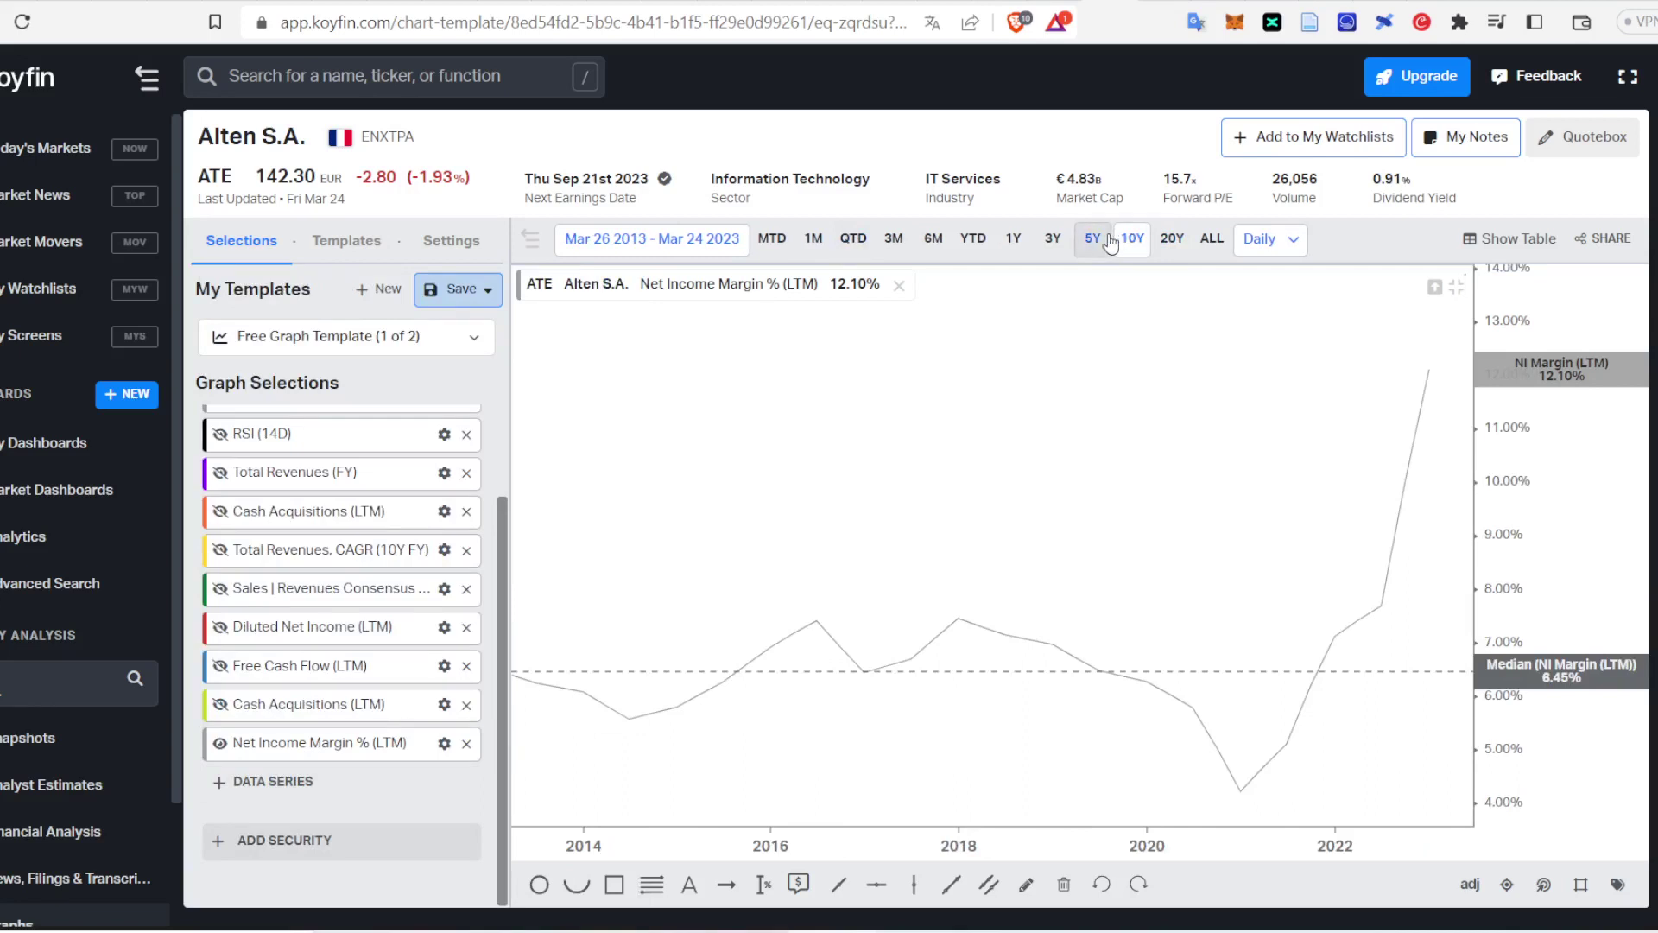
pyautogui.click(1110, 241)
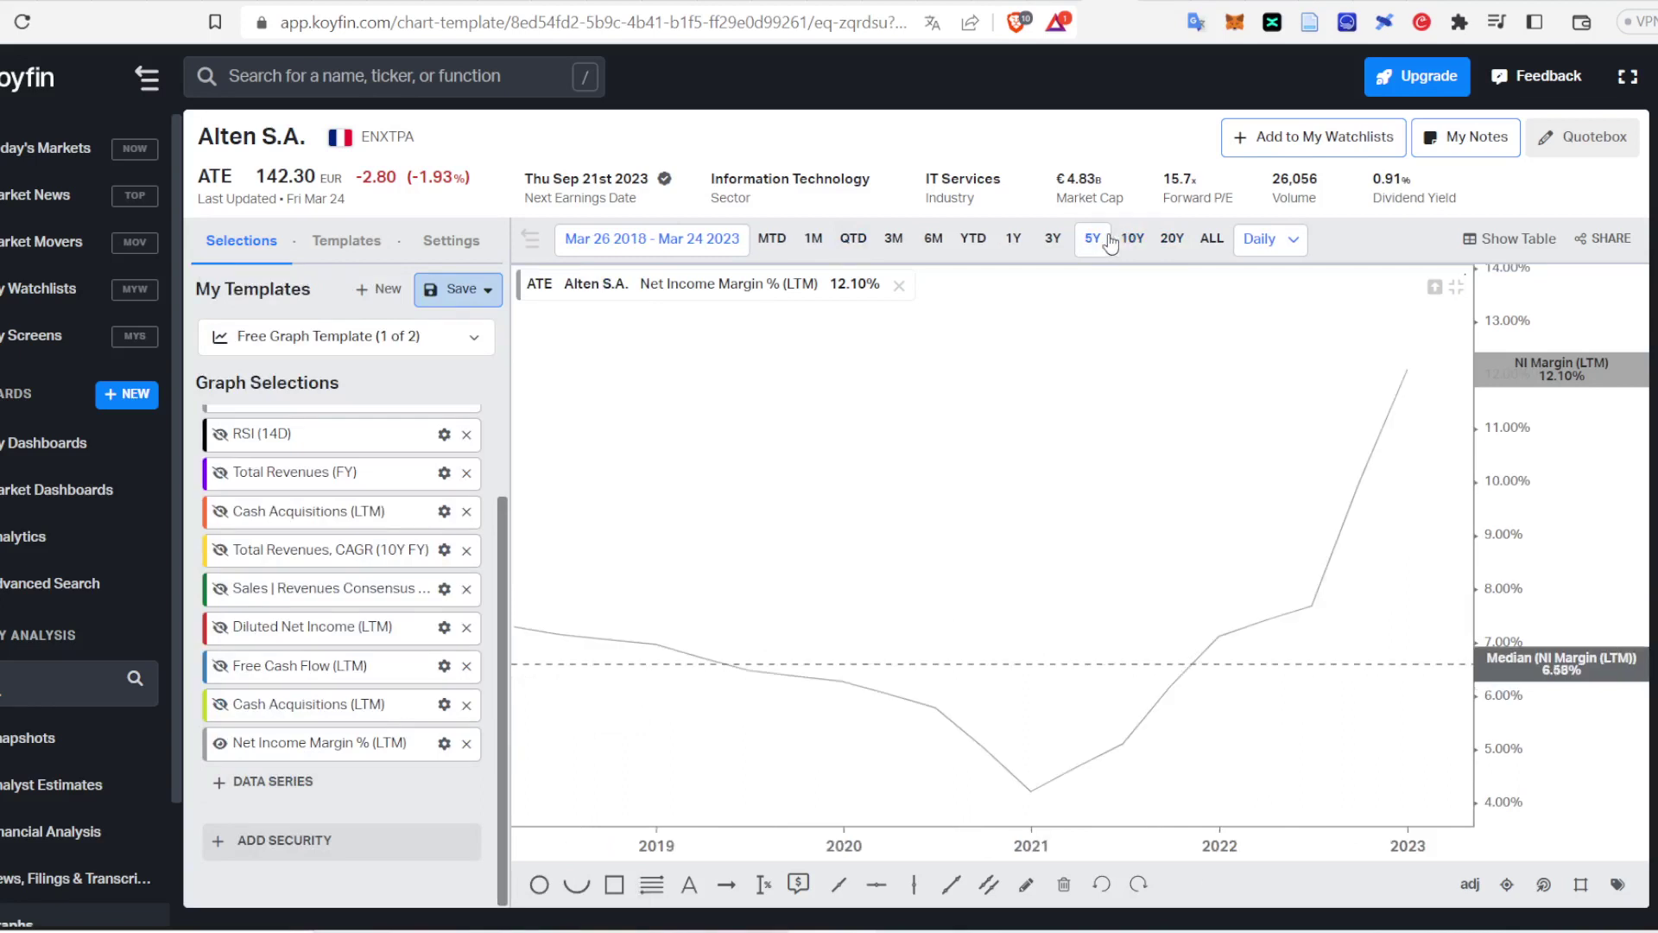
pyautogui.click(1057, 252)
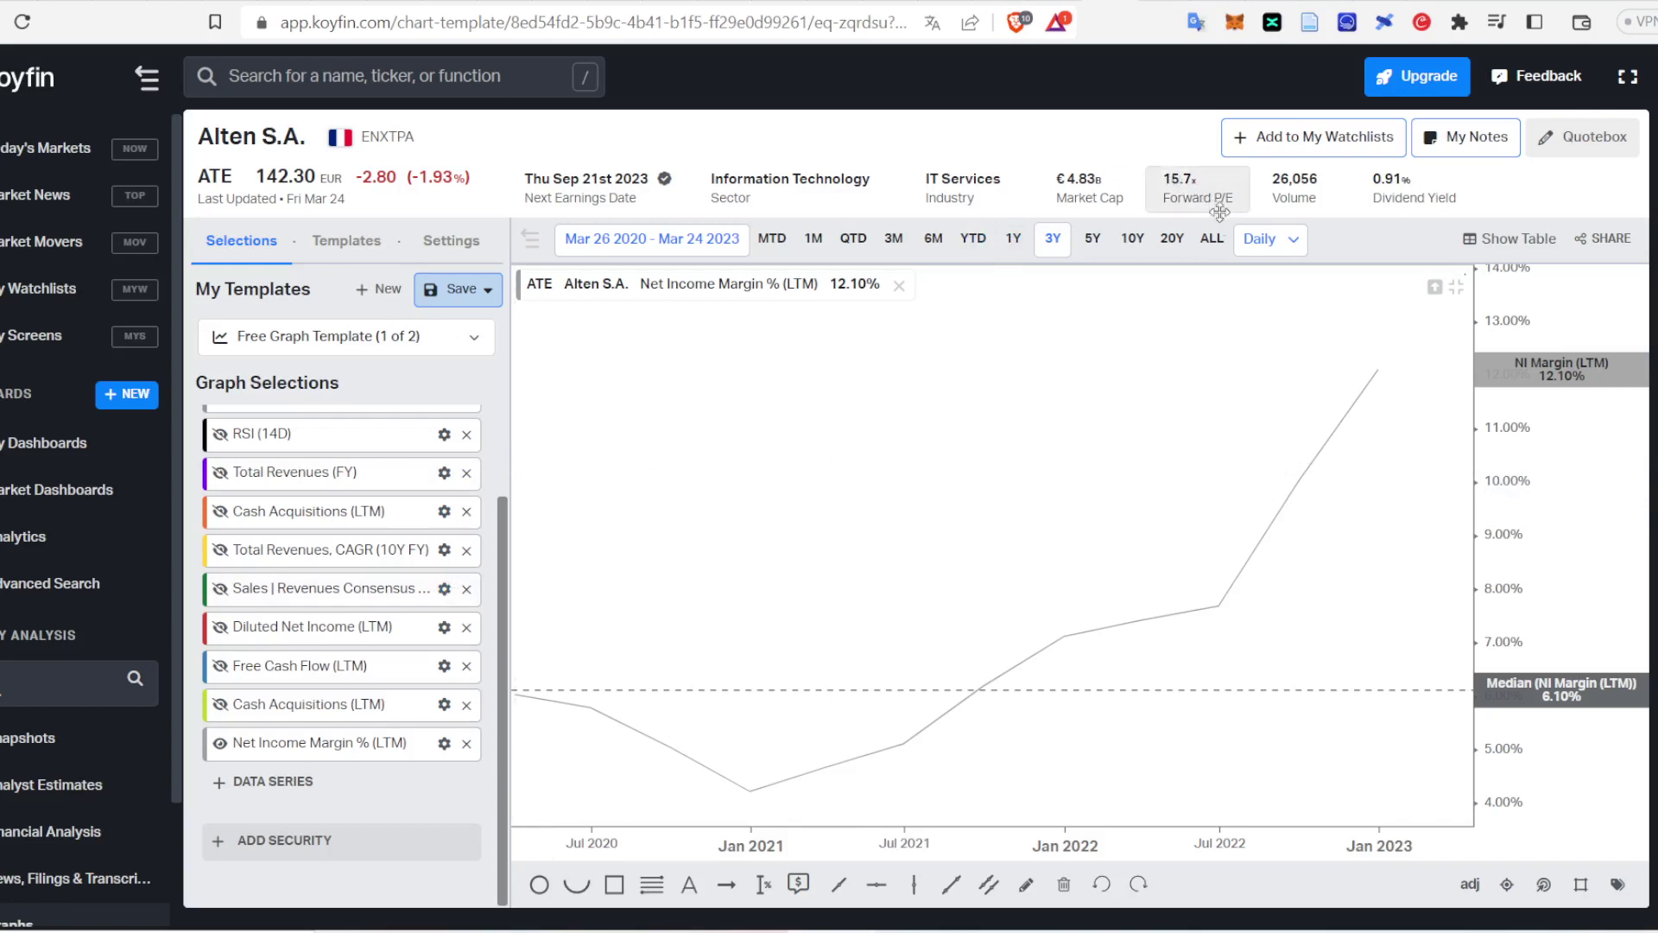
pyautogui.click(1132, 238)
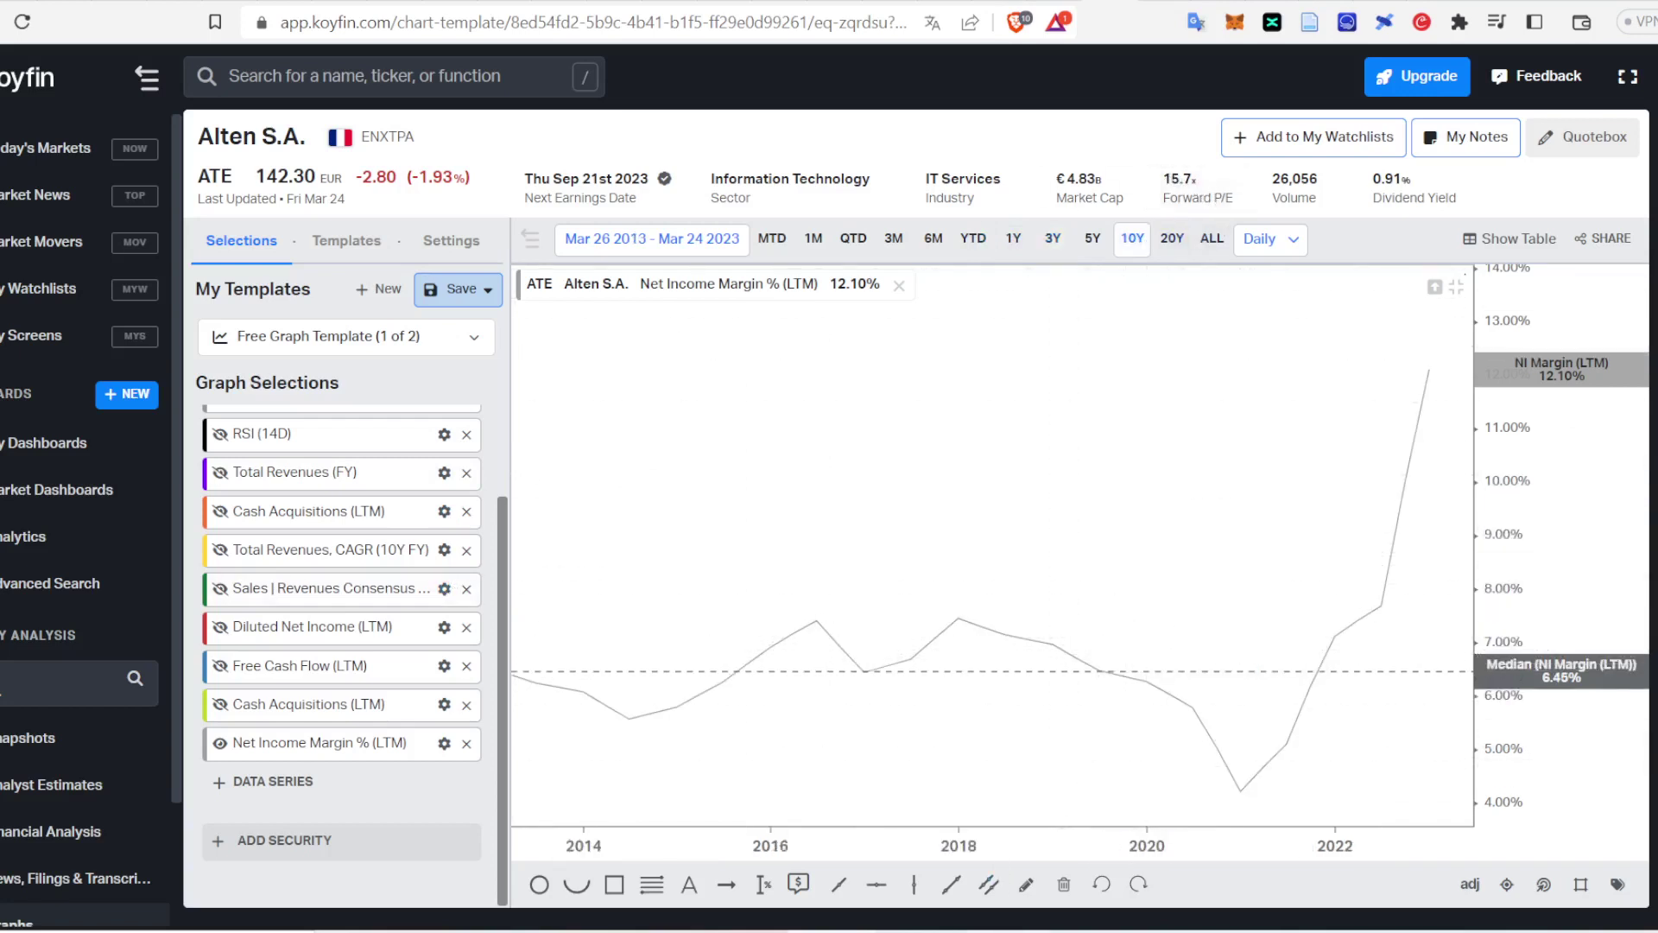
# Step: Switch to the sticky note, set the MARGE NET/ FREE CASH FLOW figure to 6,5%, and return to Koyfin
pyautogui.hotkey('alt', 'Tab')
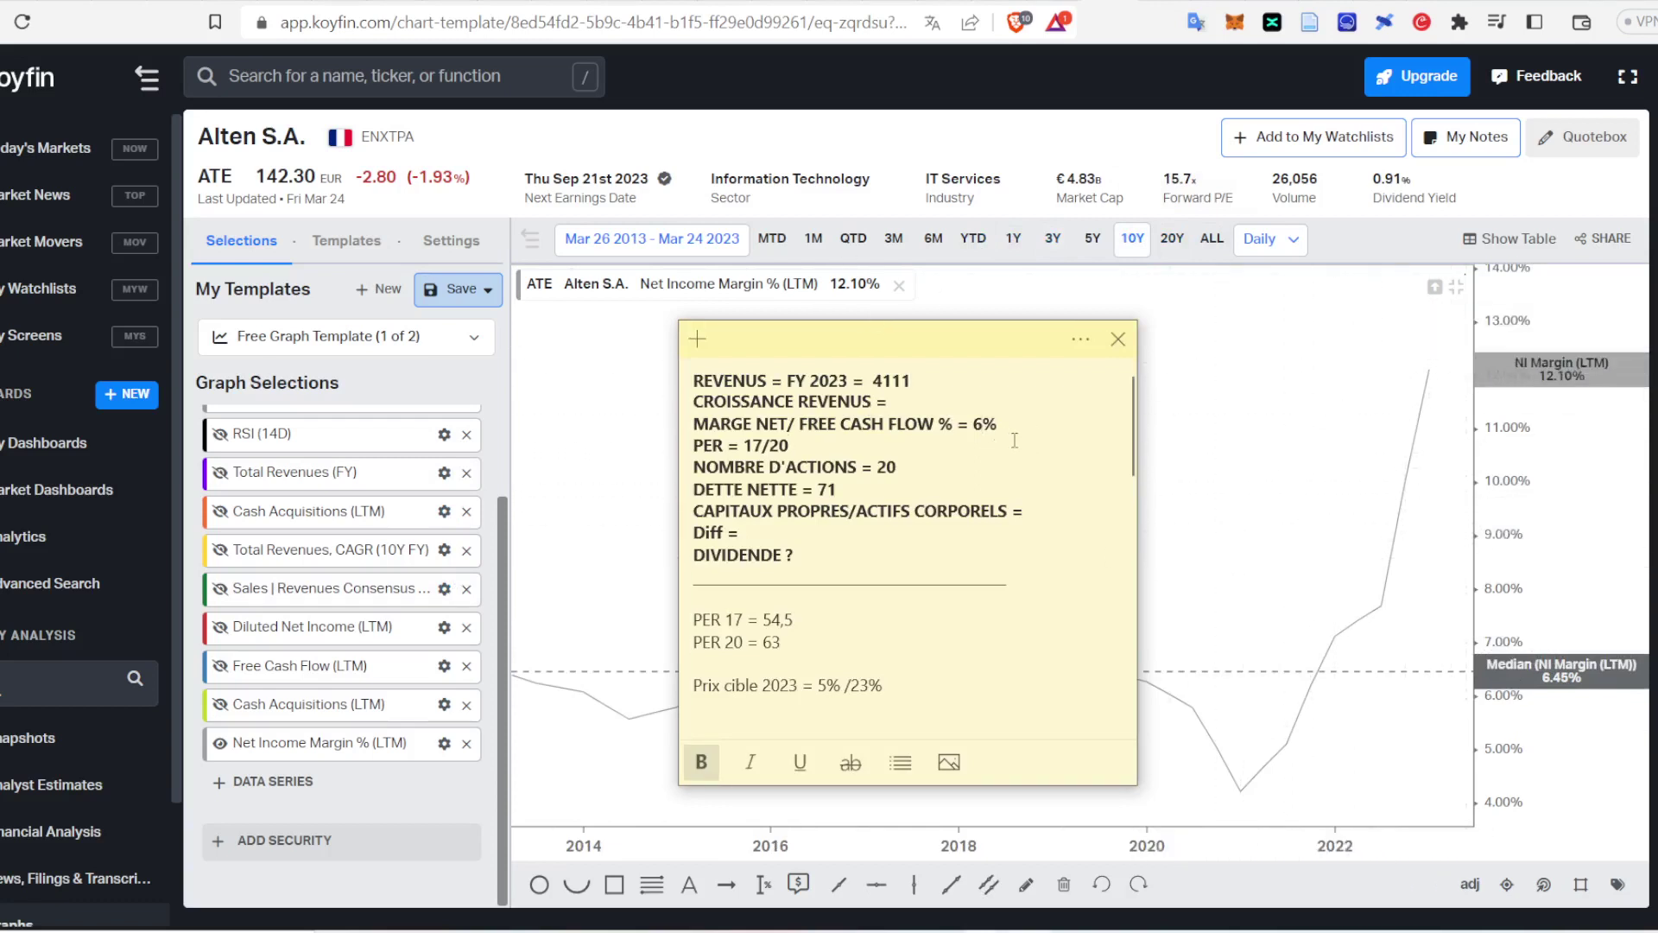
pyautogui.write(',6')
pyautogui.press('BackSpace')
pyautogui.write('5')
pyautogui.click(501, 293)
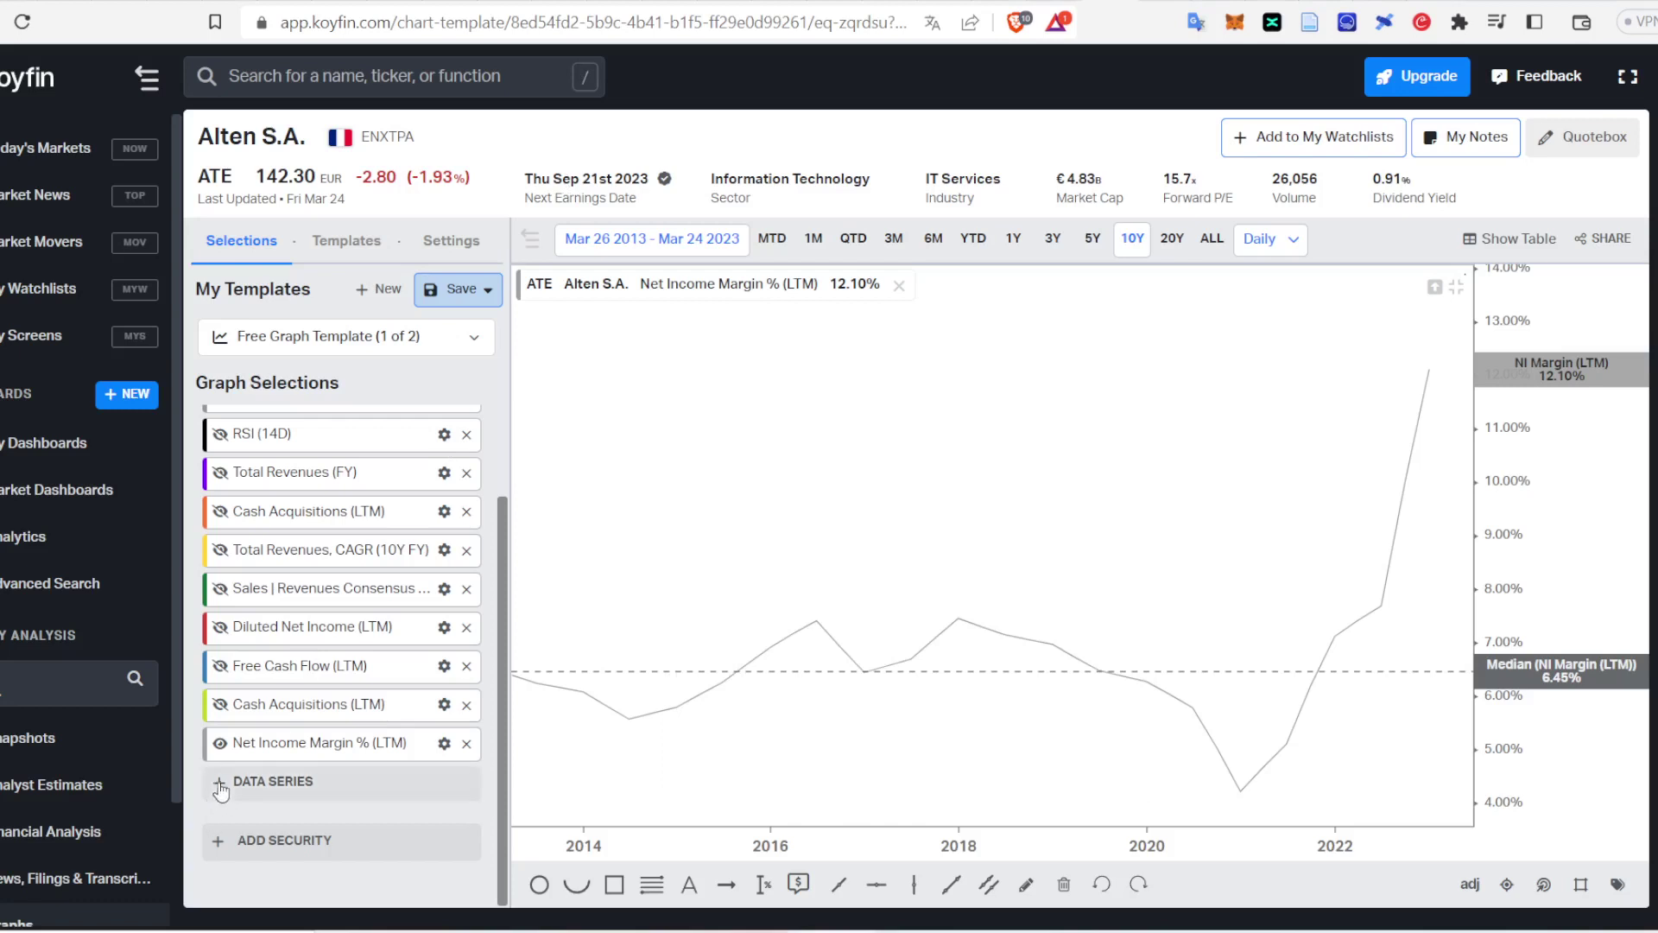
# Step: Hide the Net Income Margin % series and add Price / Earnings - P/E for the last twelve months
pyautogui.click(259, 780)
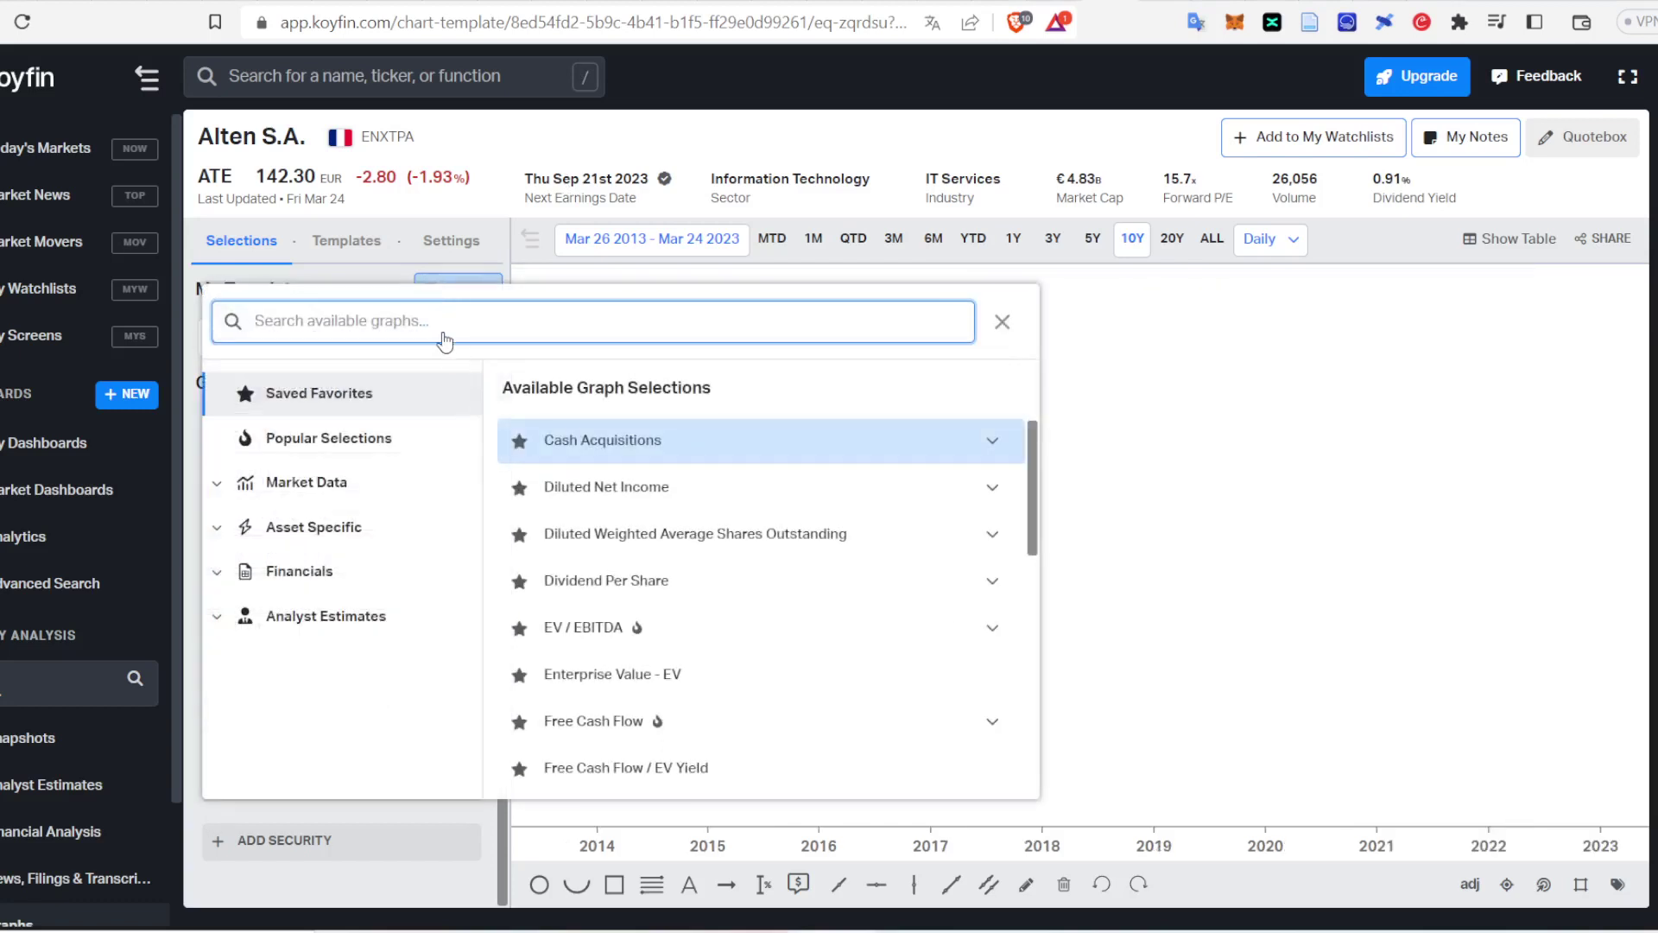
pyautogui.write('pe')
pyautogui.press('BackSpace')
pyautogui.write('rice')
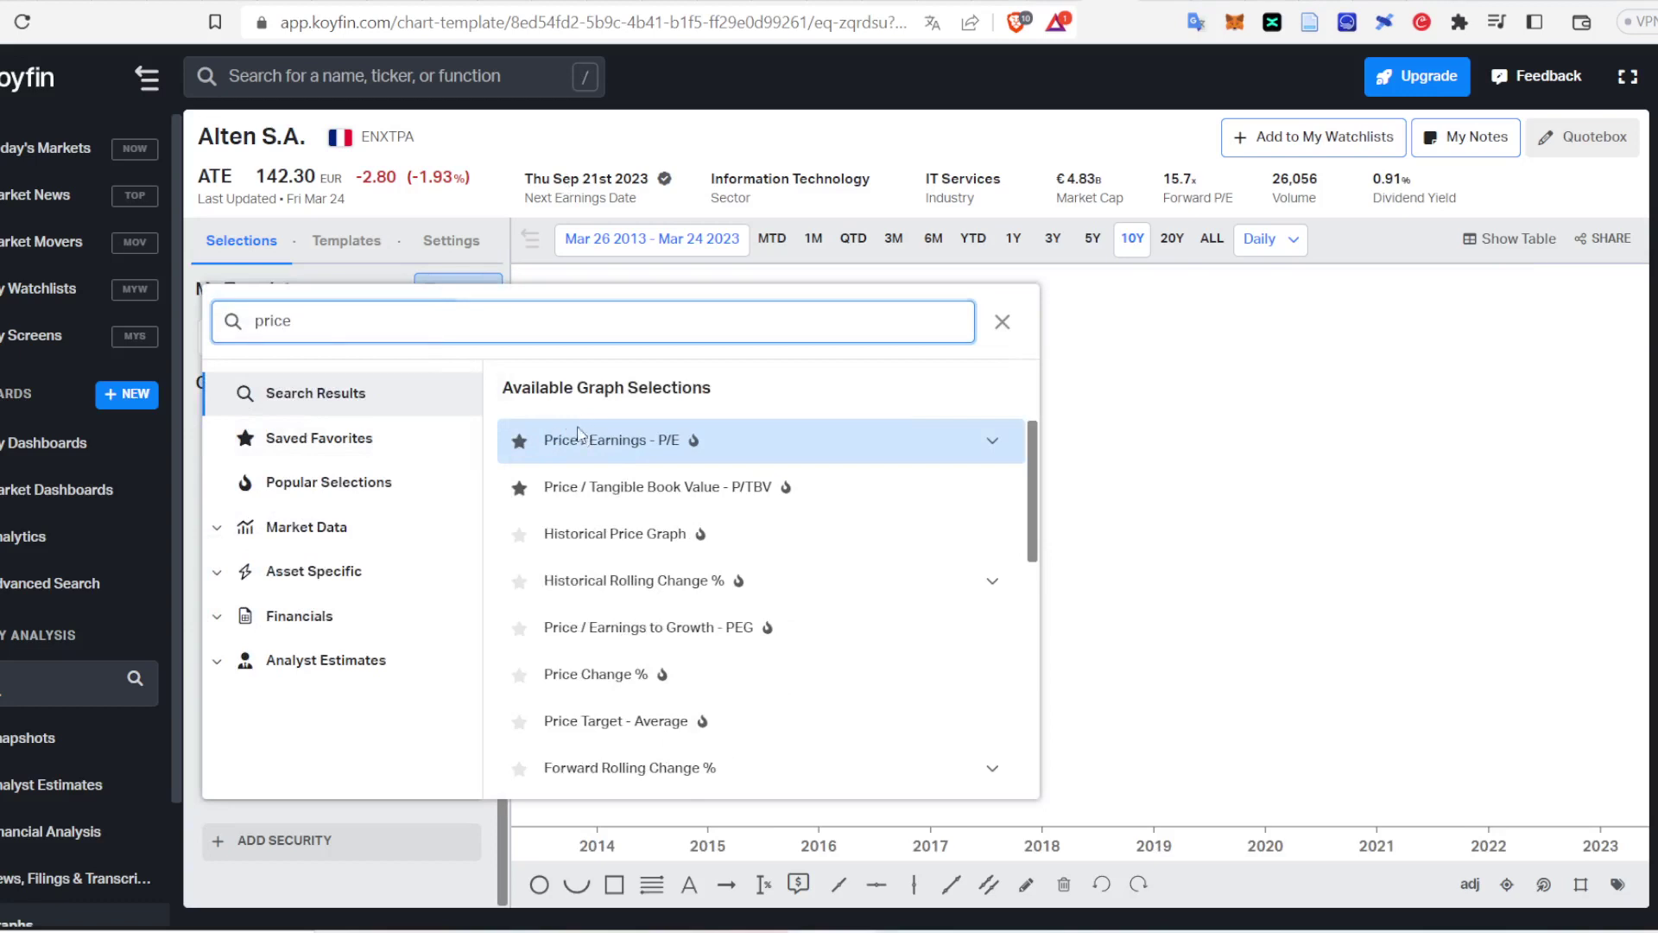
pyautogui.click(580, 438)
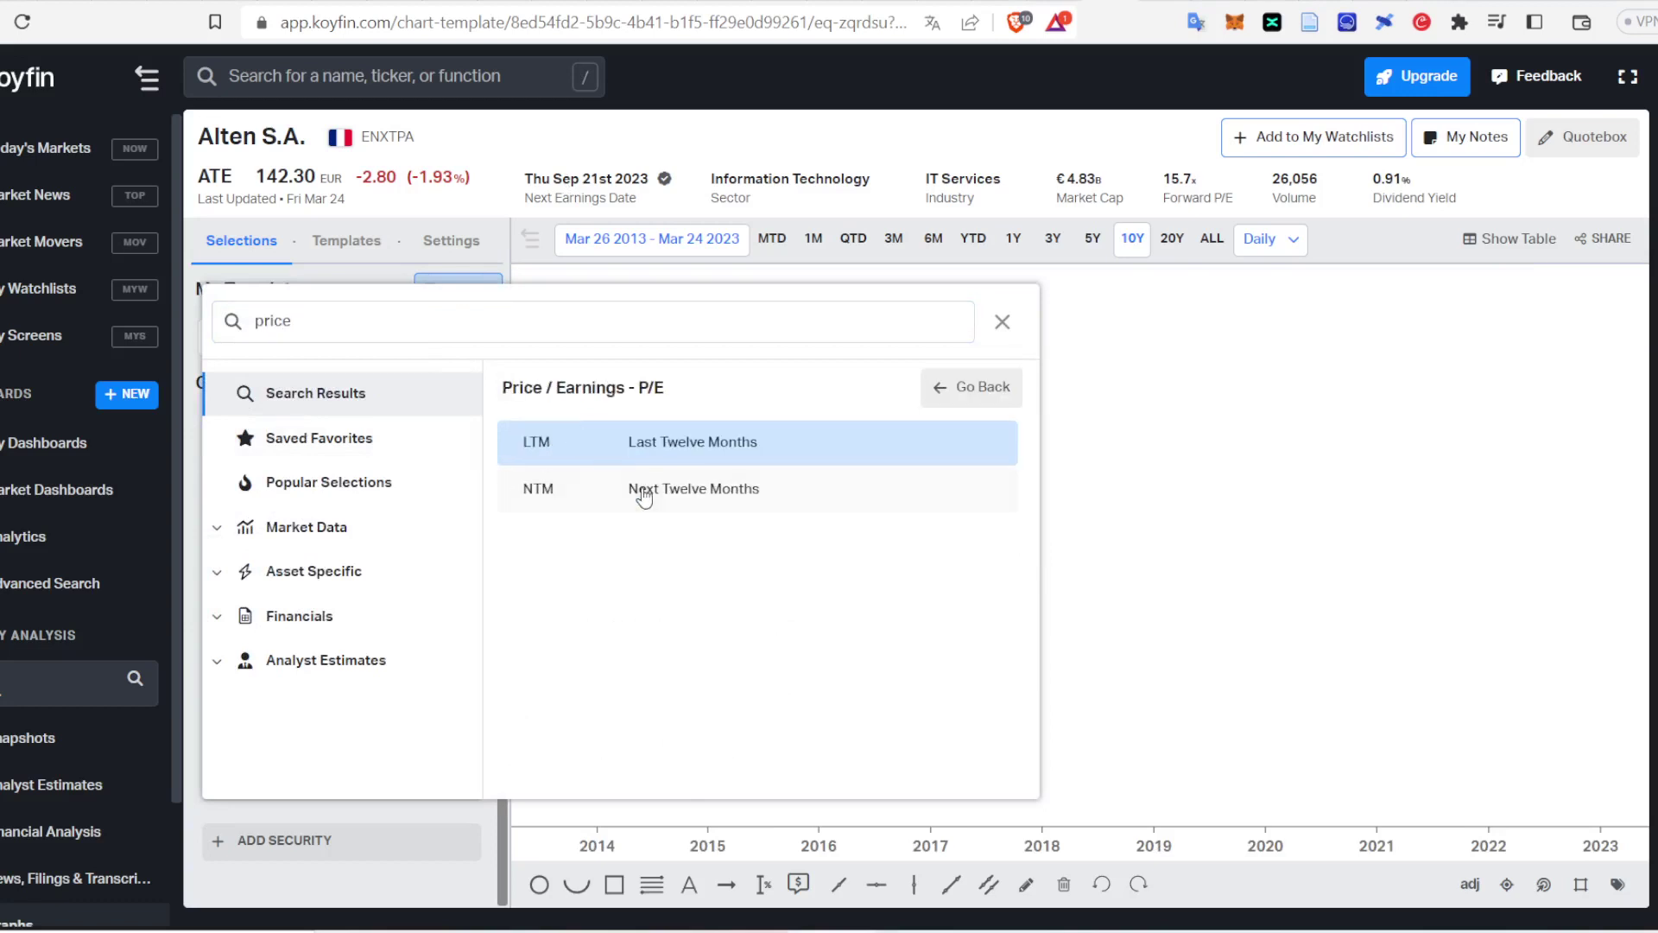
pyautogui.click(666, 458)
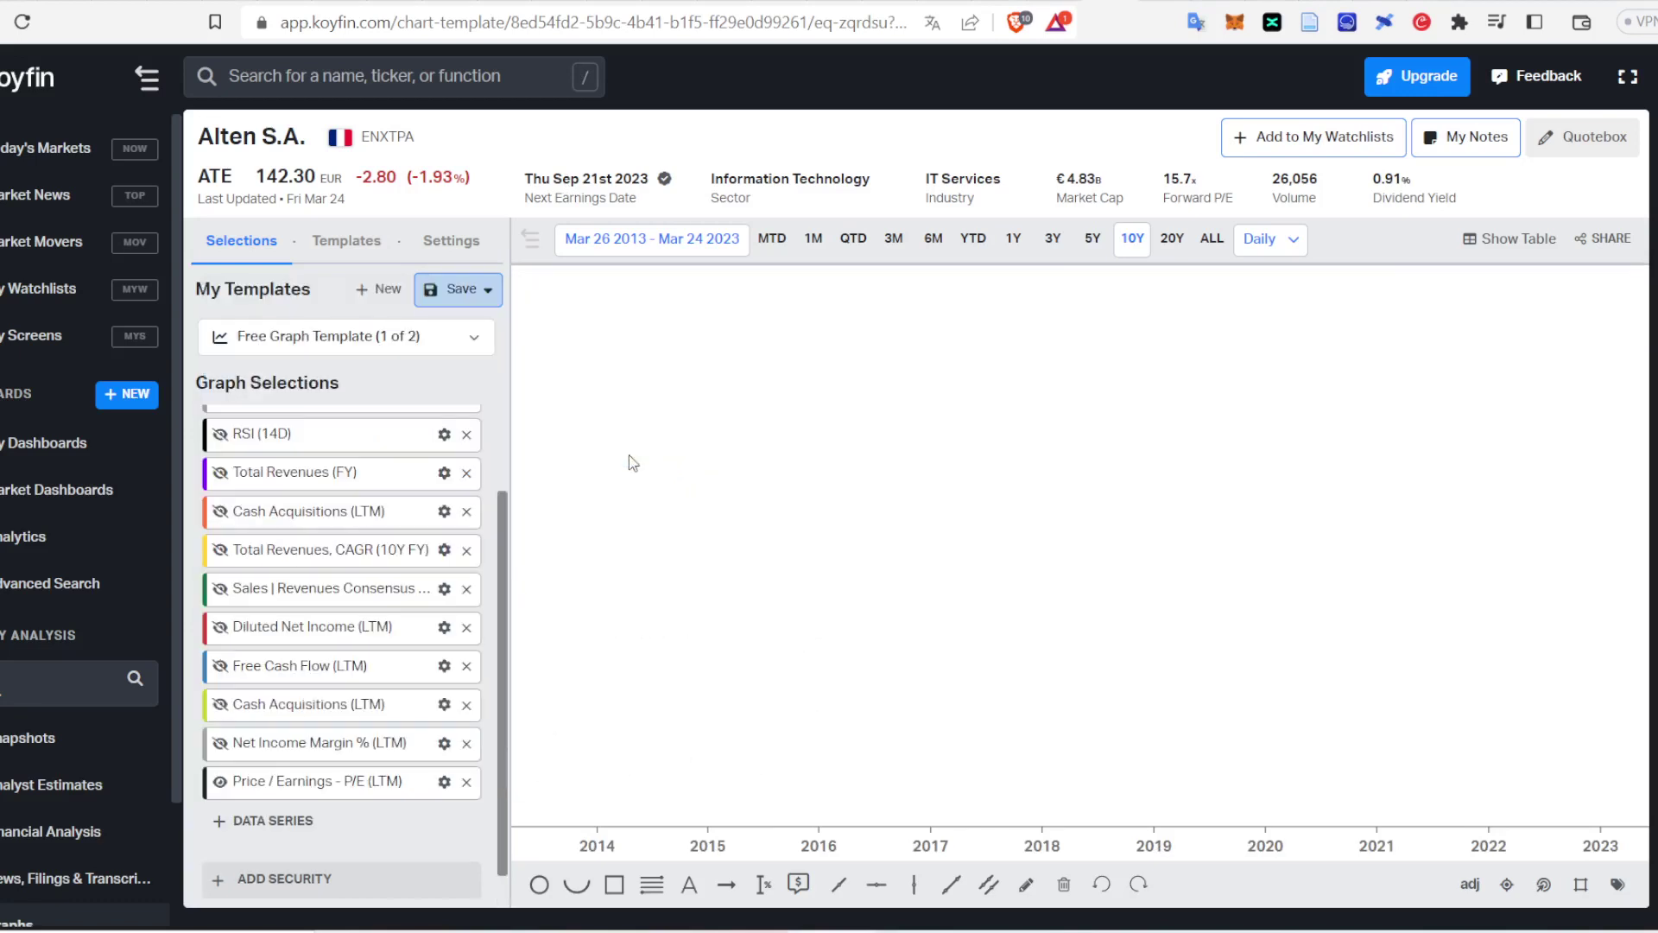
# Step: Display the Median statistical band on the Price / Earnings - P/E (LTM) series
pyautogui.click(444, 781)
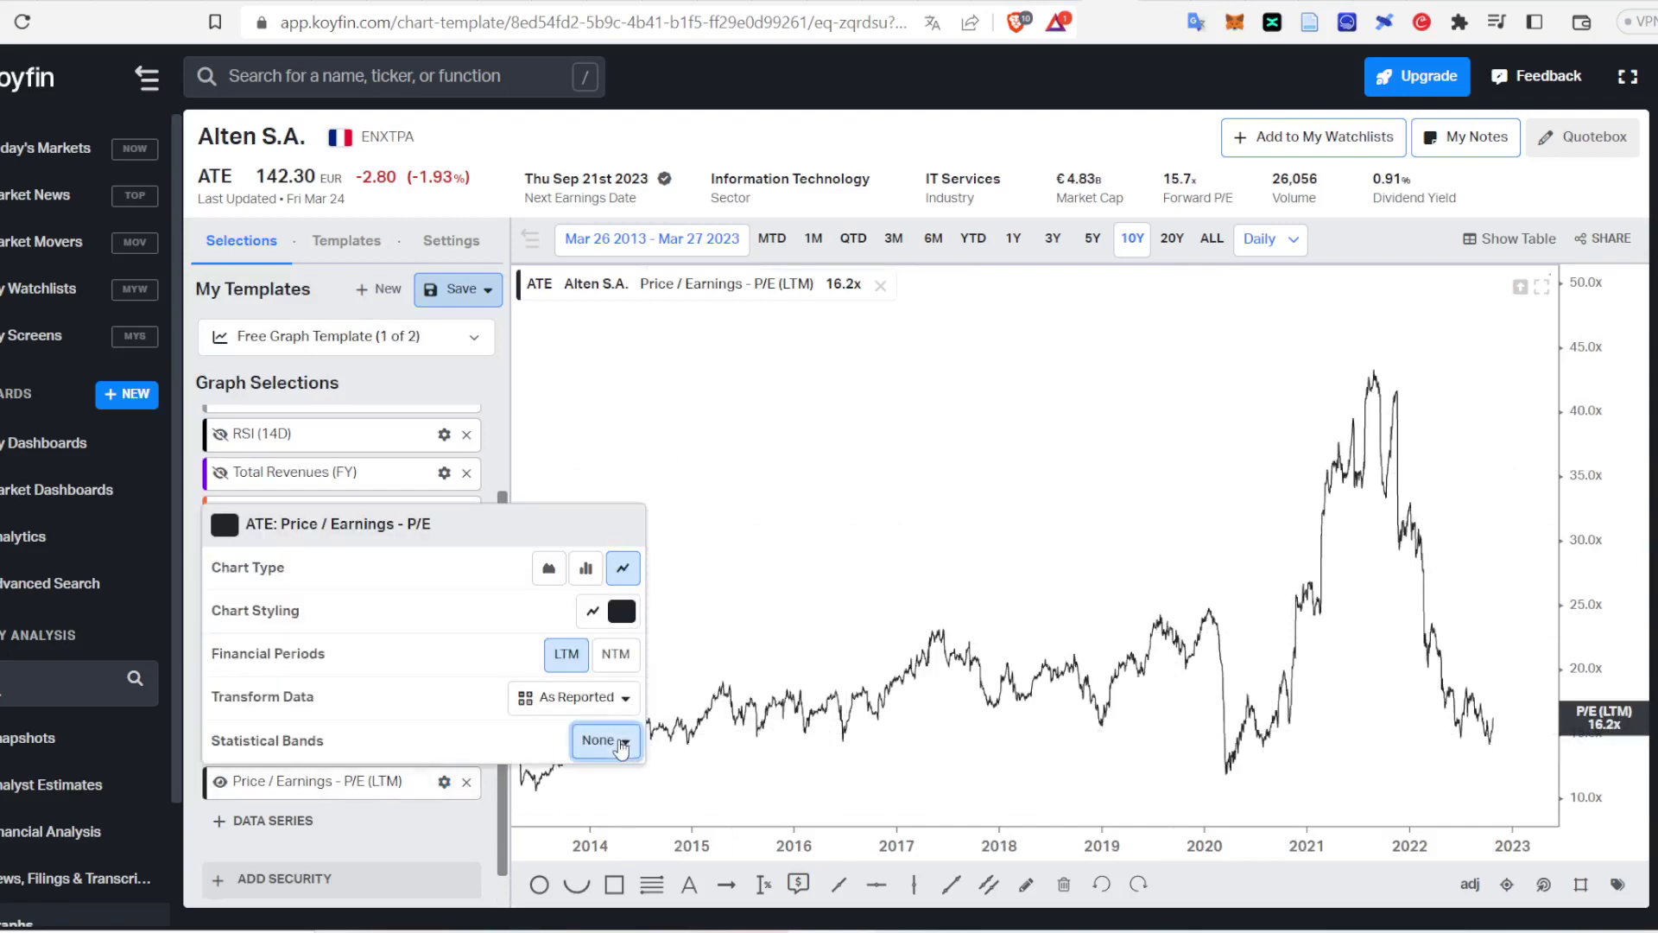
pyautogui.scroll(-3, 592, 721)
pyautogui.click(231, 743)
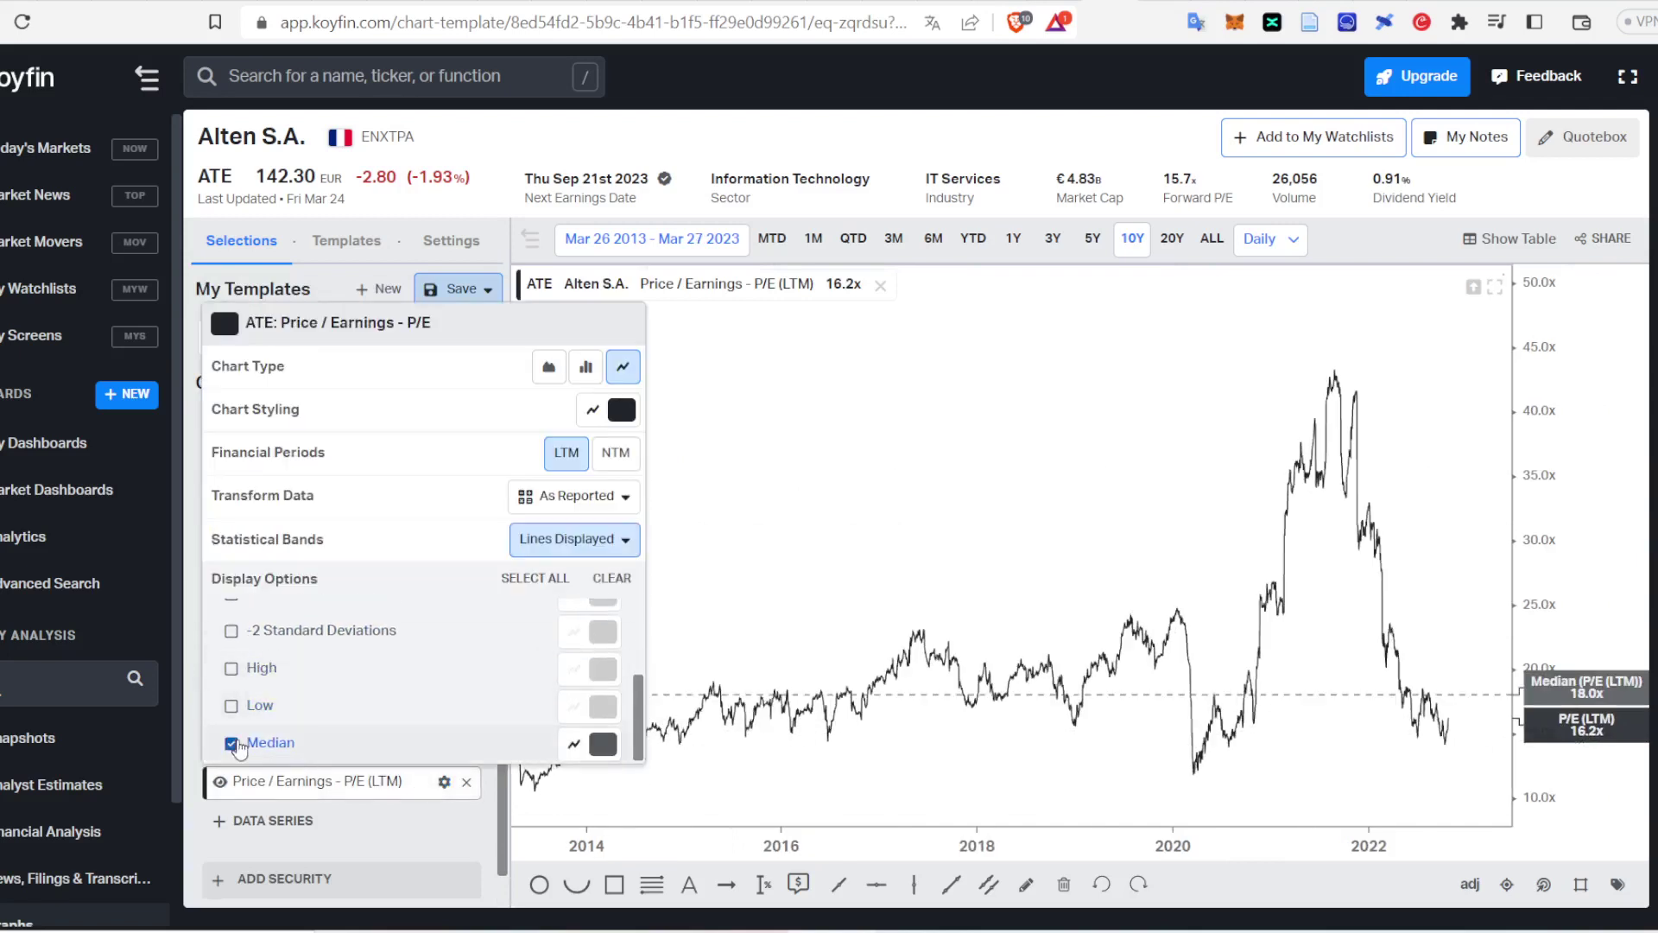
pyautogui.click(748, 90)
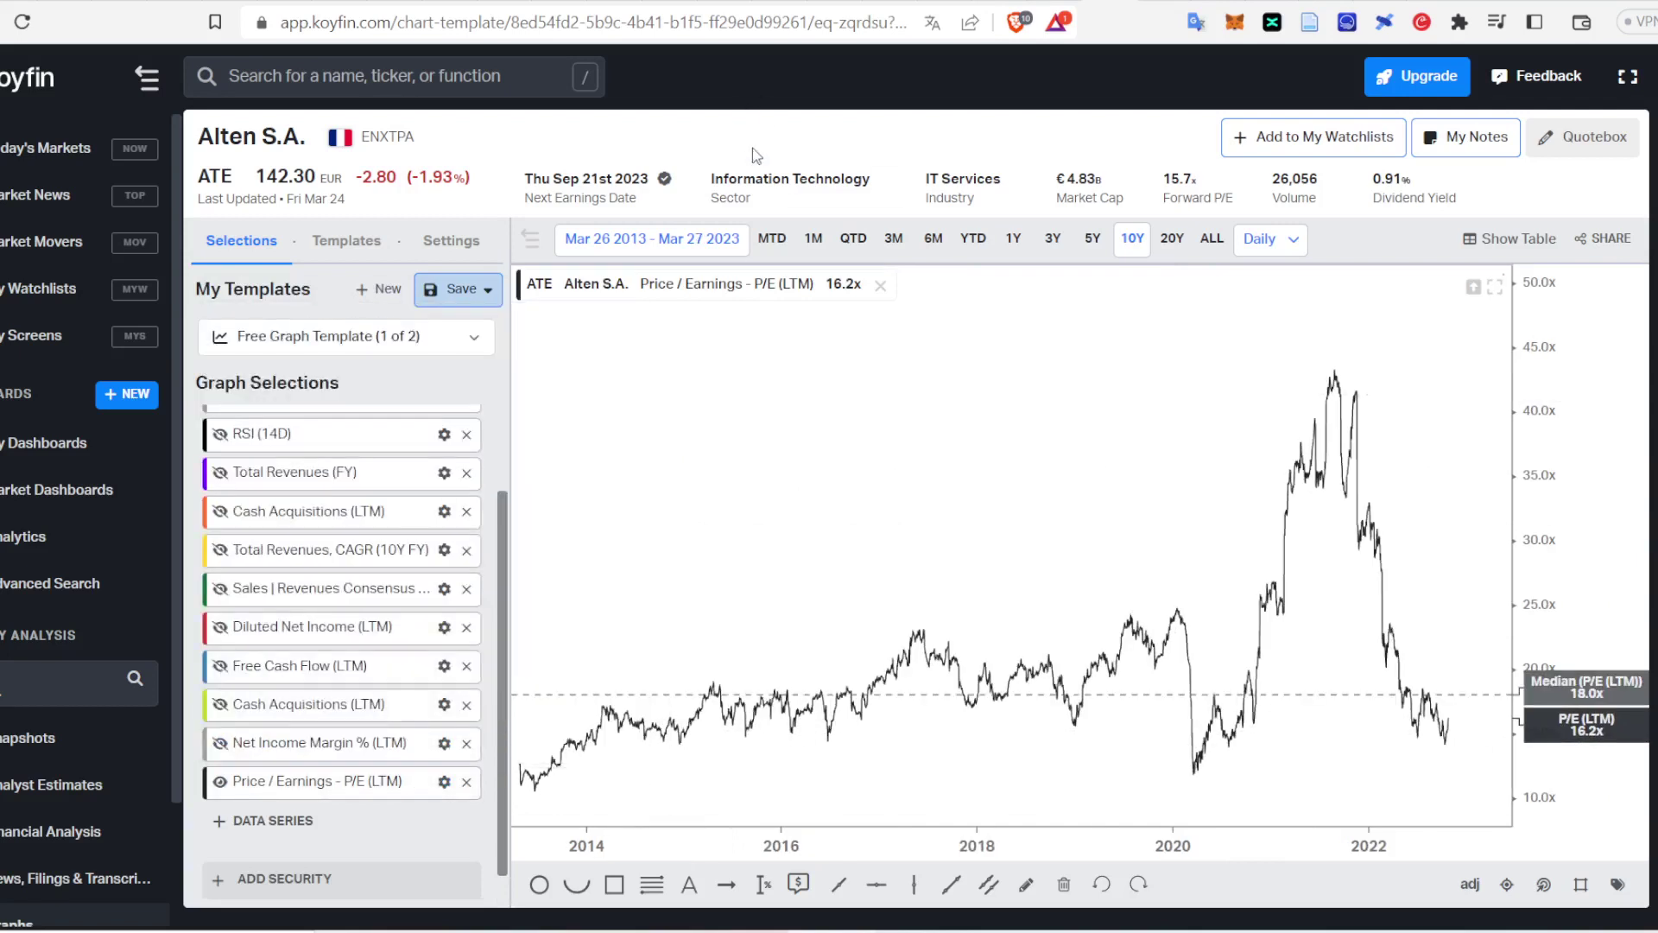
# Step: Compare the P/E median over the 20-, 5-, 3- and 1-year ranges, ending on the 5-year range
pyautogui.click(1172, 244)
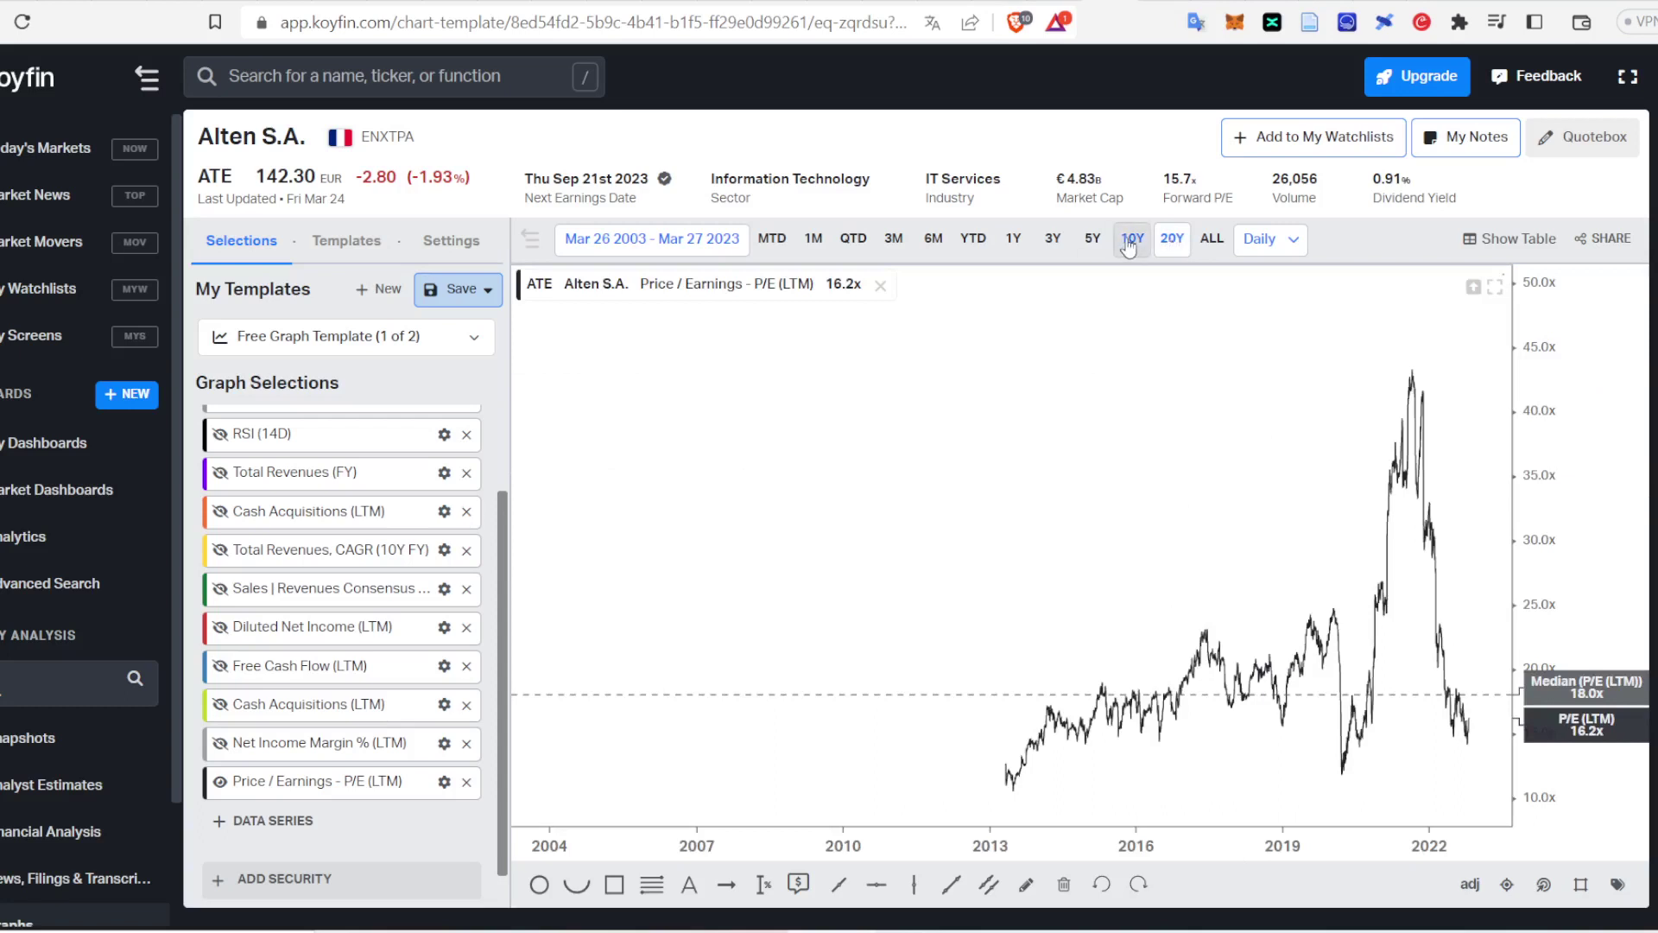
pyautogui.click(1095, 242)
pyautogui.click(1067, 250)
pyautogui.click(1016, 246)
pyautogui.click(1054, 250)
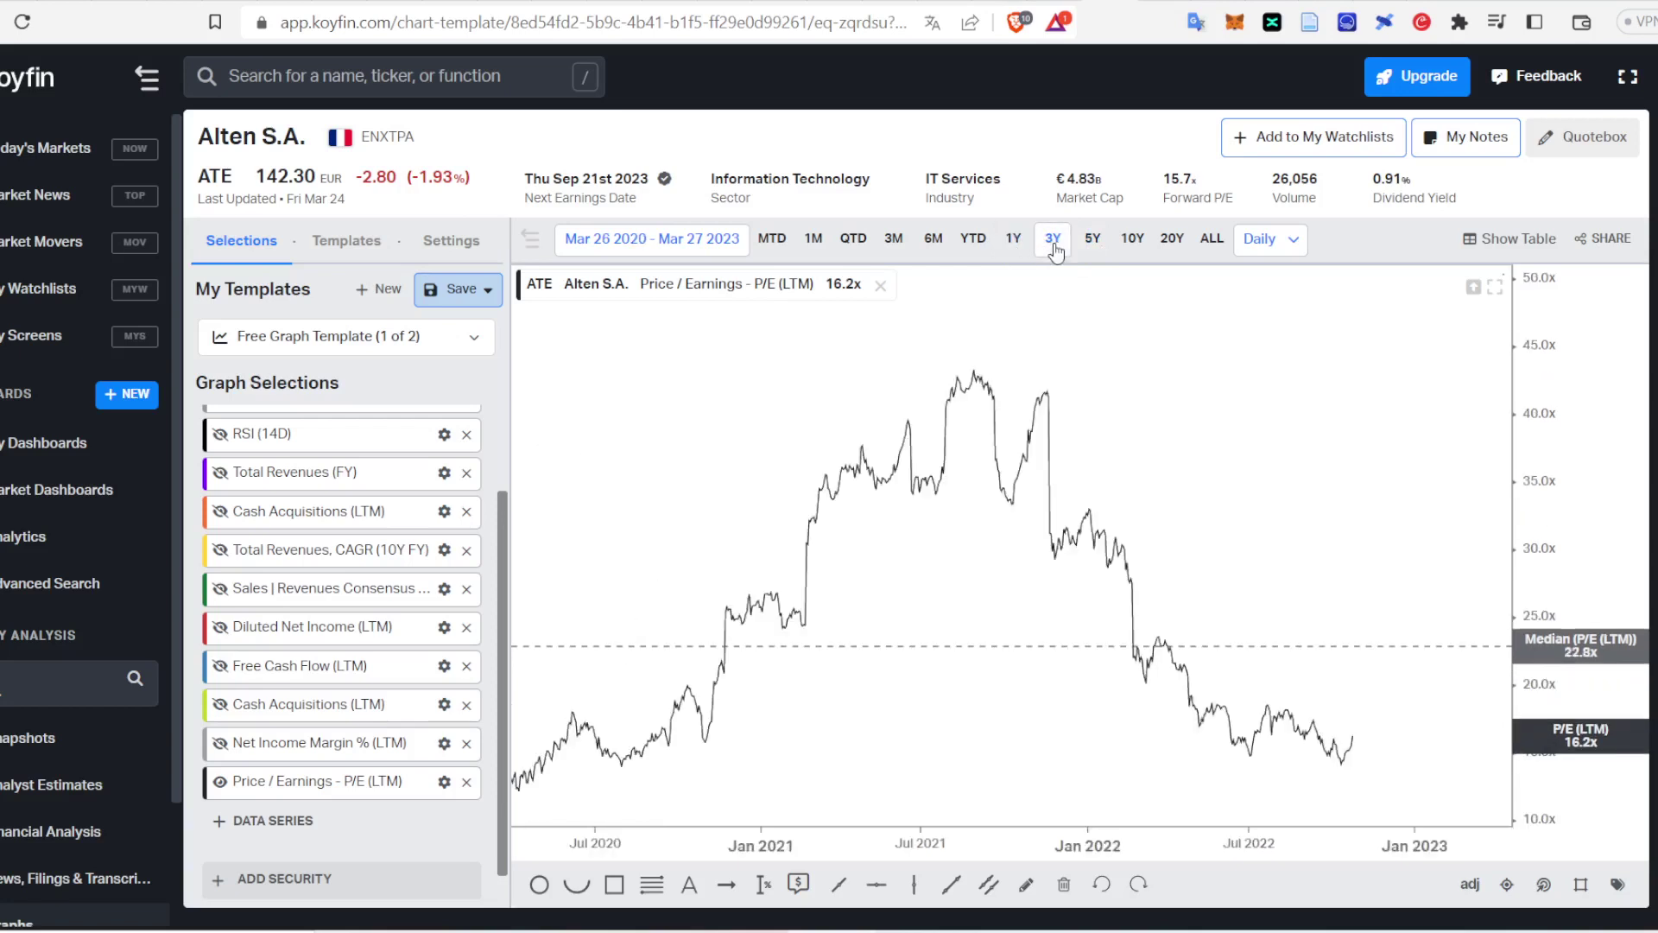
pyautogui.click(1093, 246)
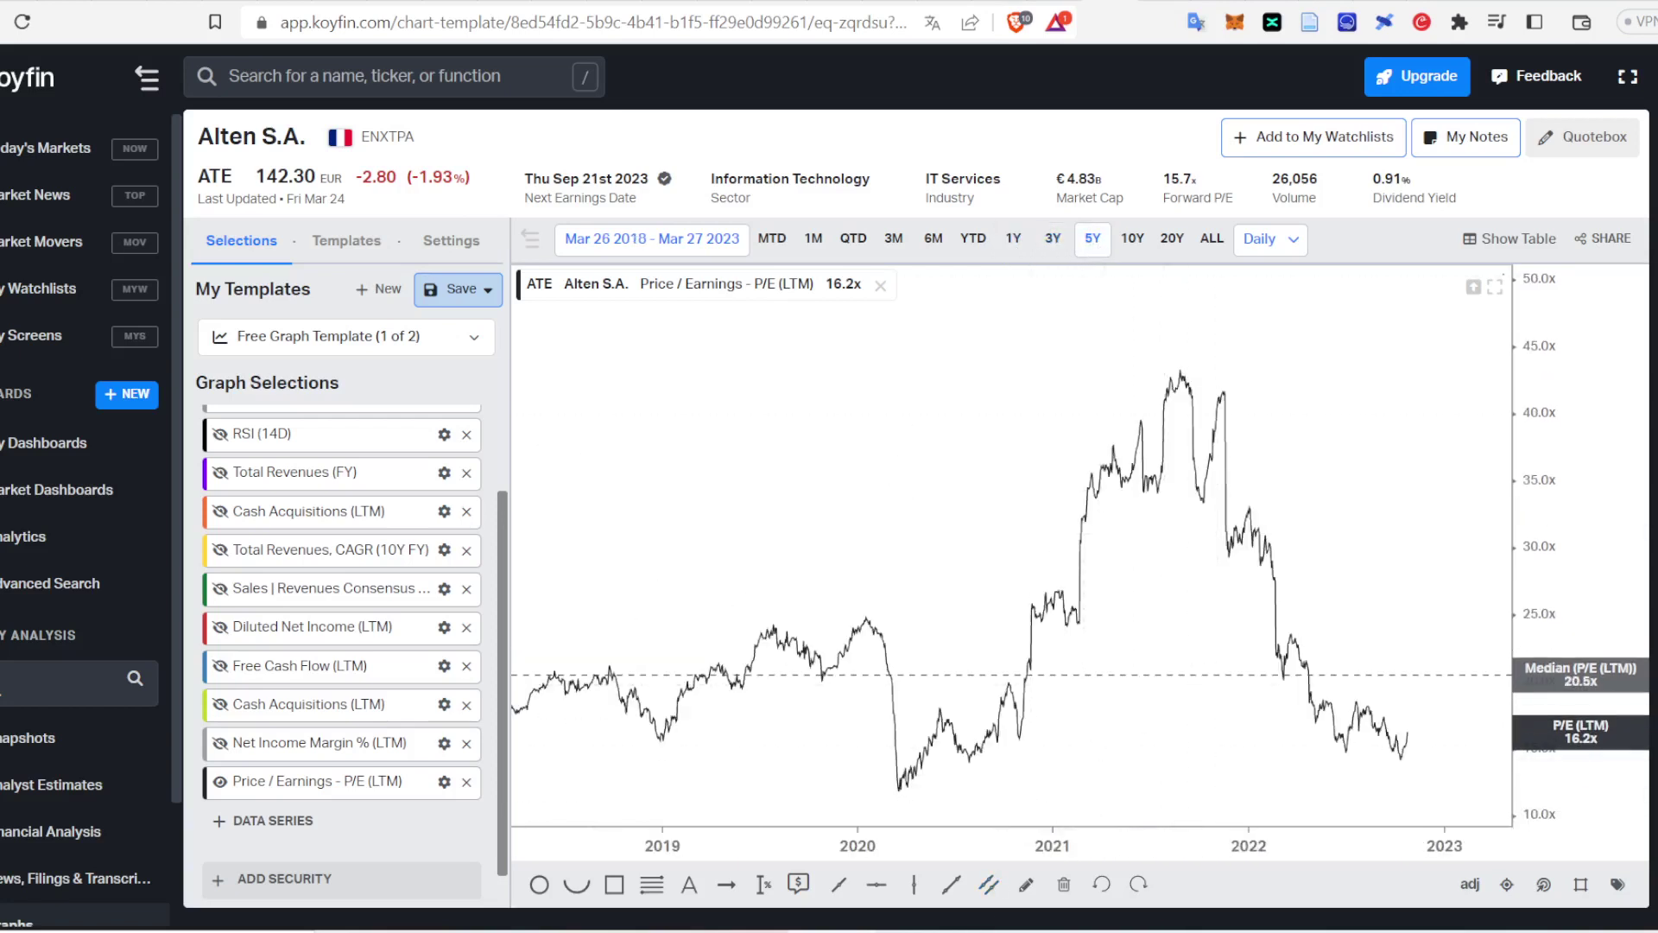
# Step: Switch to the sticky note, set the PER figure to 20 only, and return to Koyfin
pyautogui.click(803, 931)
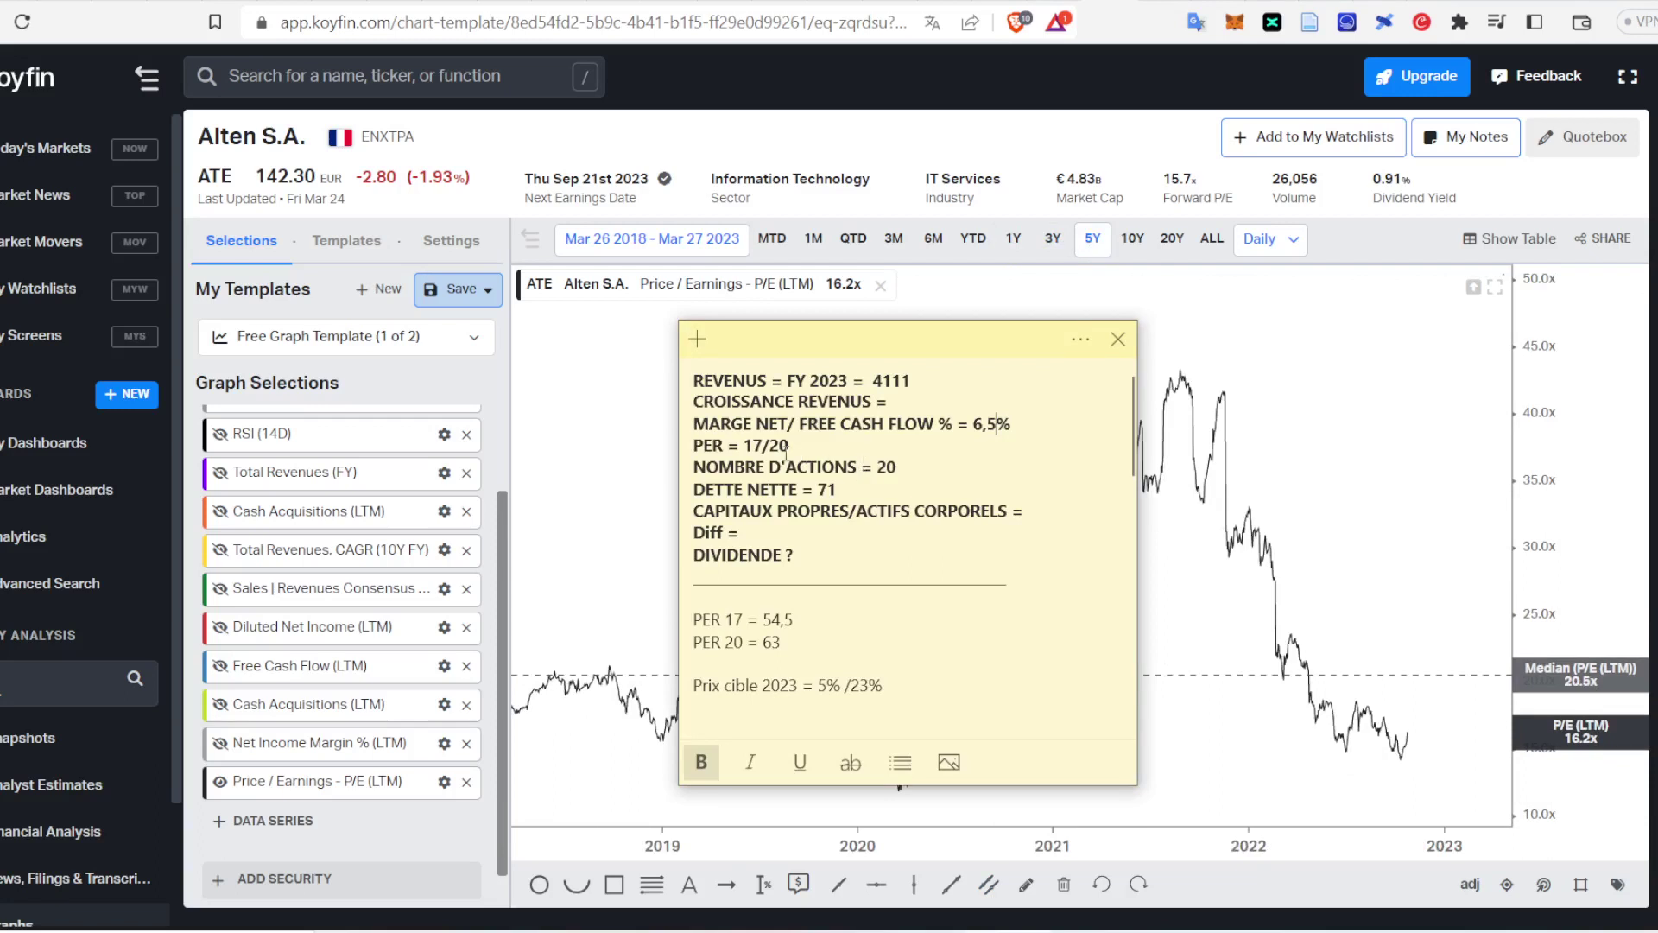
pyautogui.press('BackSpace')
pyautogui.press('BackSpace')
pyautogui.press('BackSpace')
pyautogui.click(543, 152)
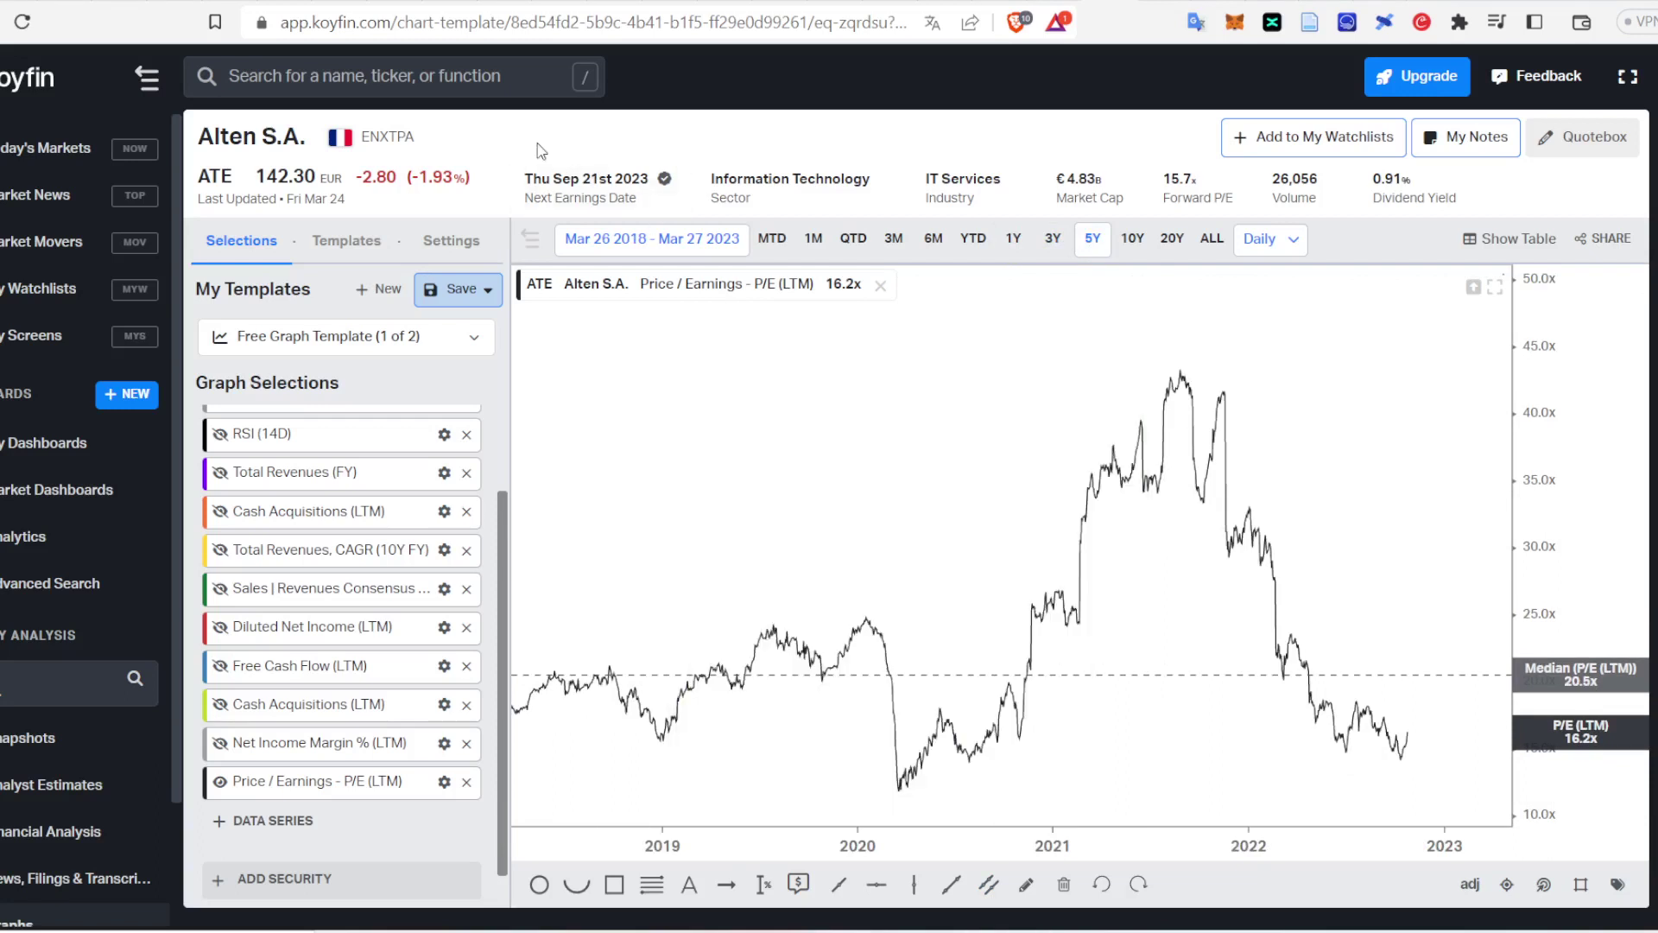
# Step: Hide the P/E series and chart Diluted Weighted Average Shares Outstanding for the last twelve months over a 20-year range
pyautogui.click(218, 785)
pyautogui.click(285, 822)
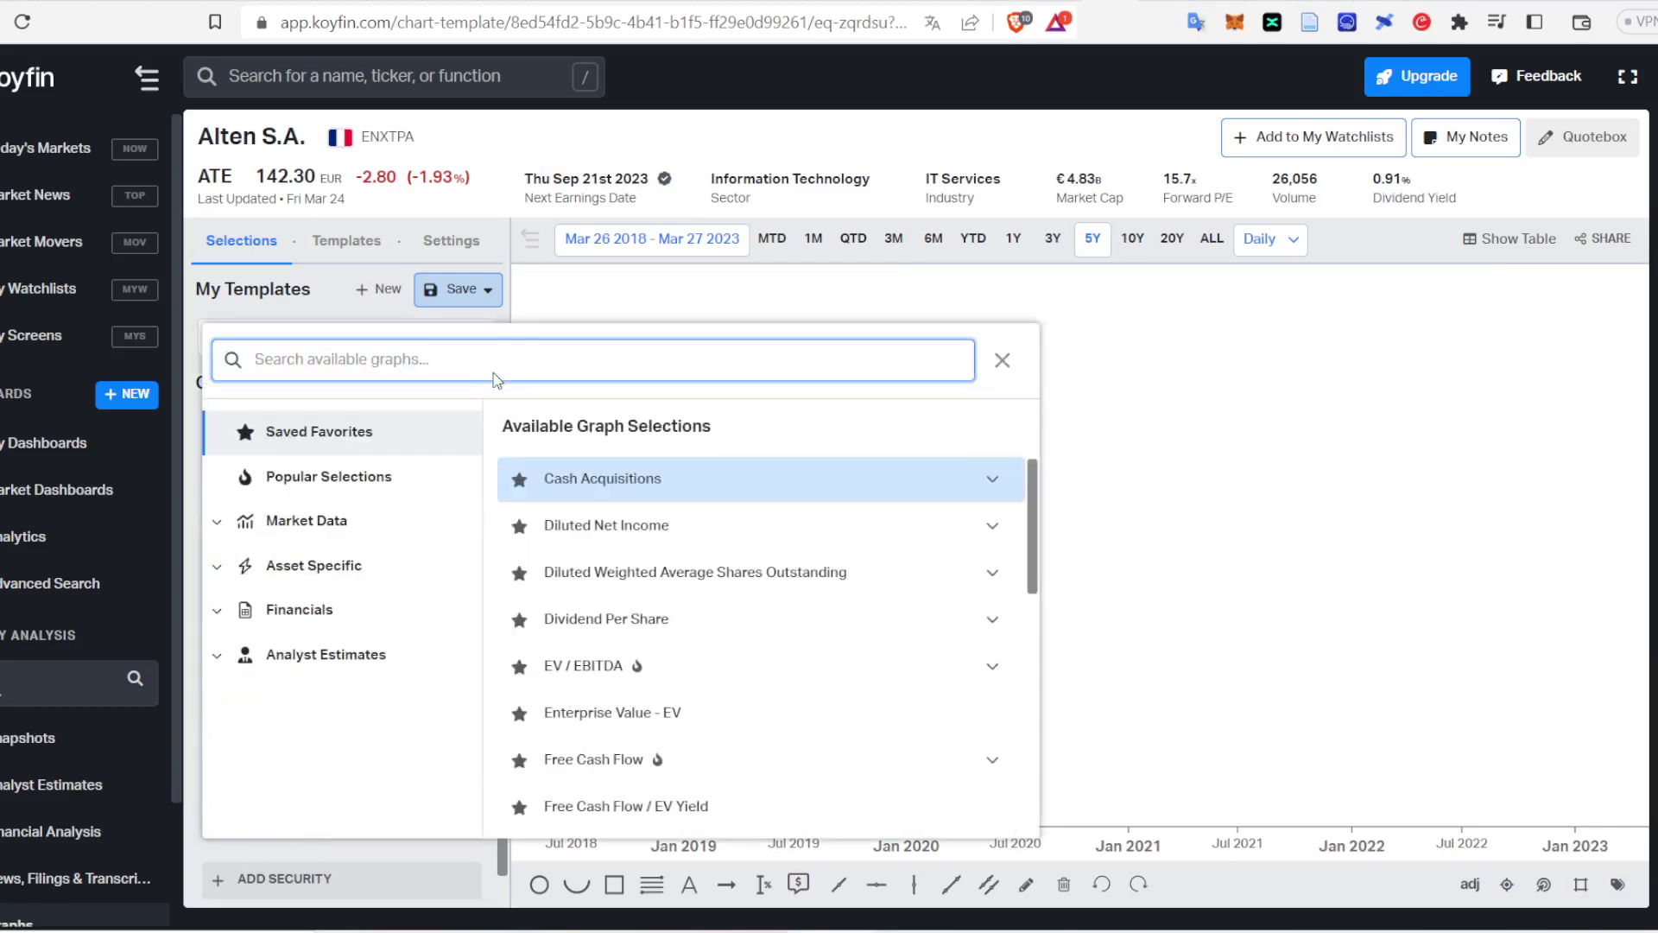
pyautogui.write('d')
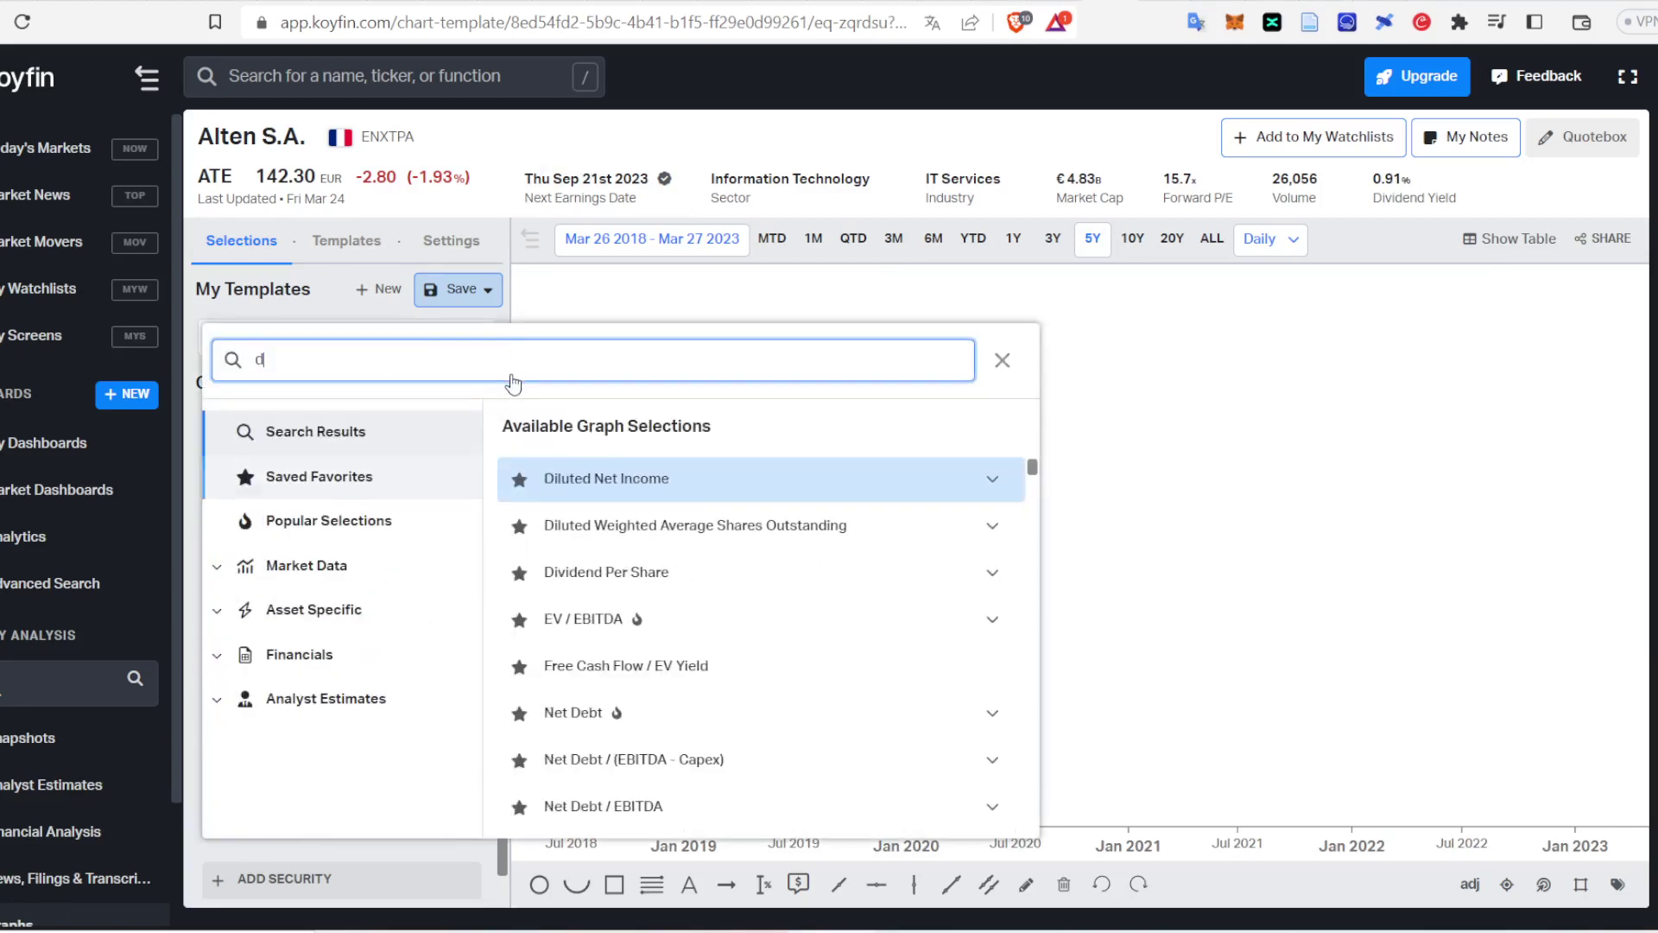
pyautogui.click(760, 533)
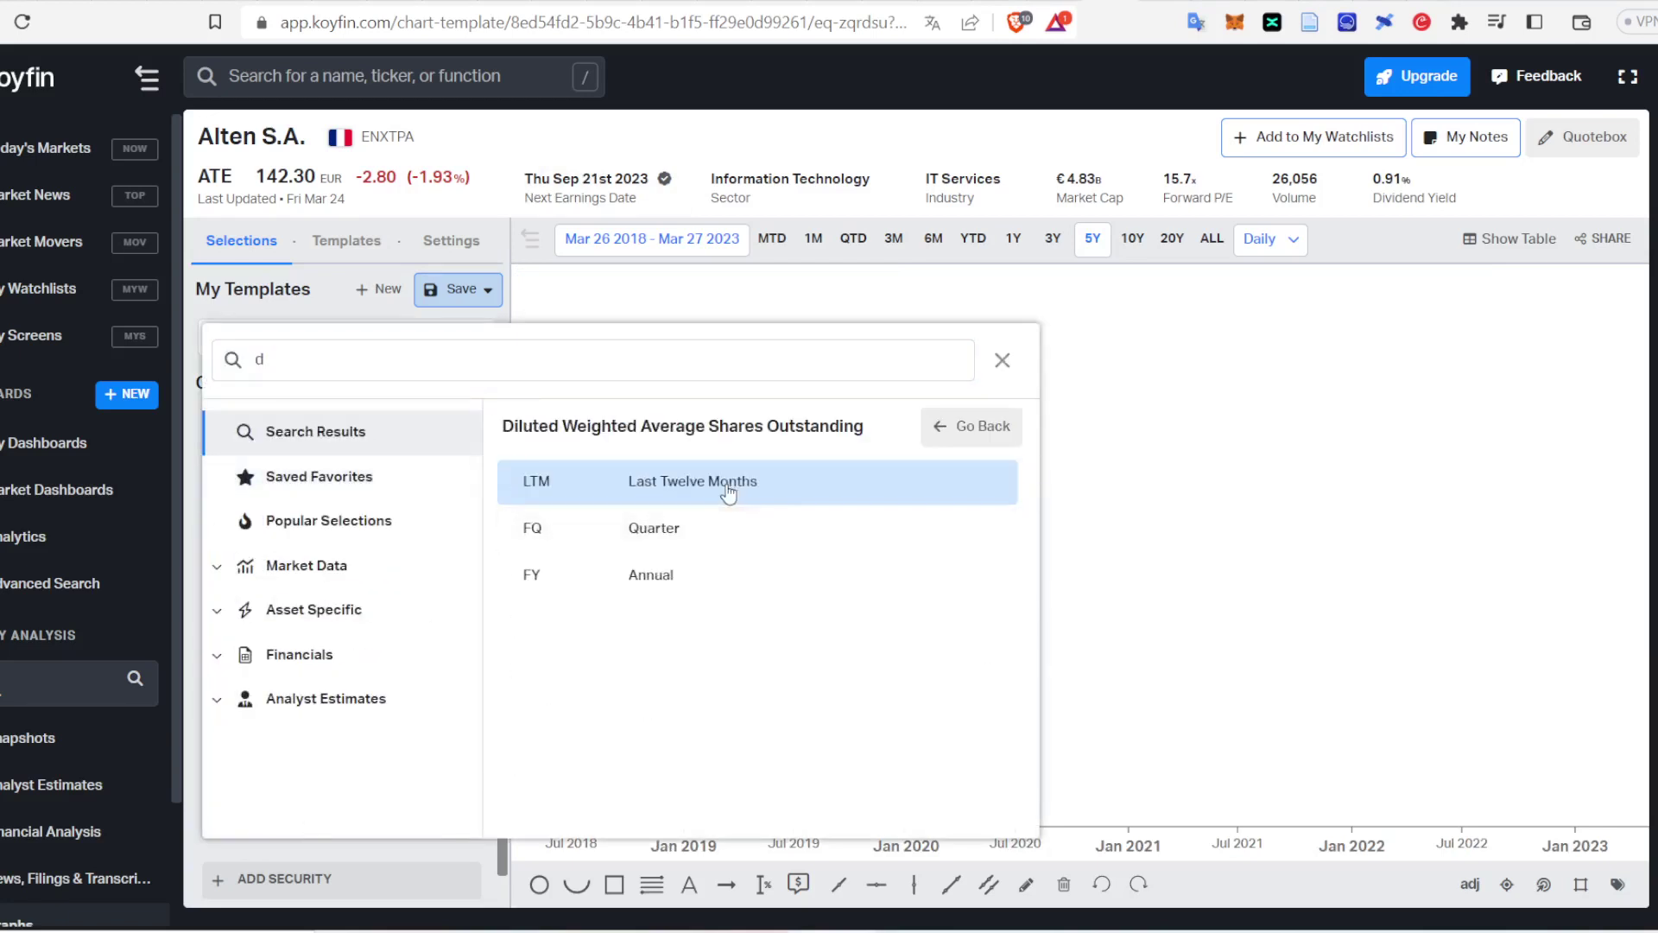
pyautogui.click(681, 490)
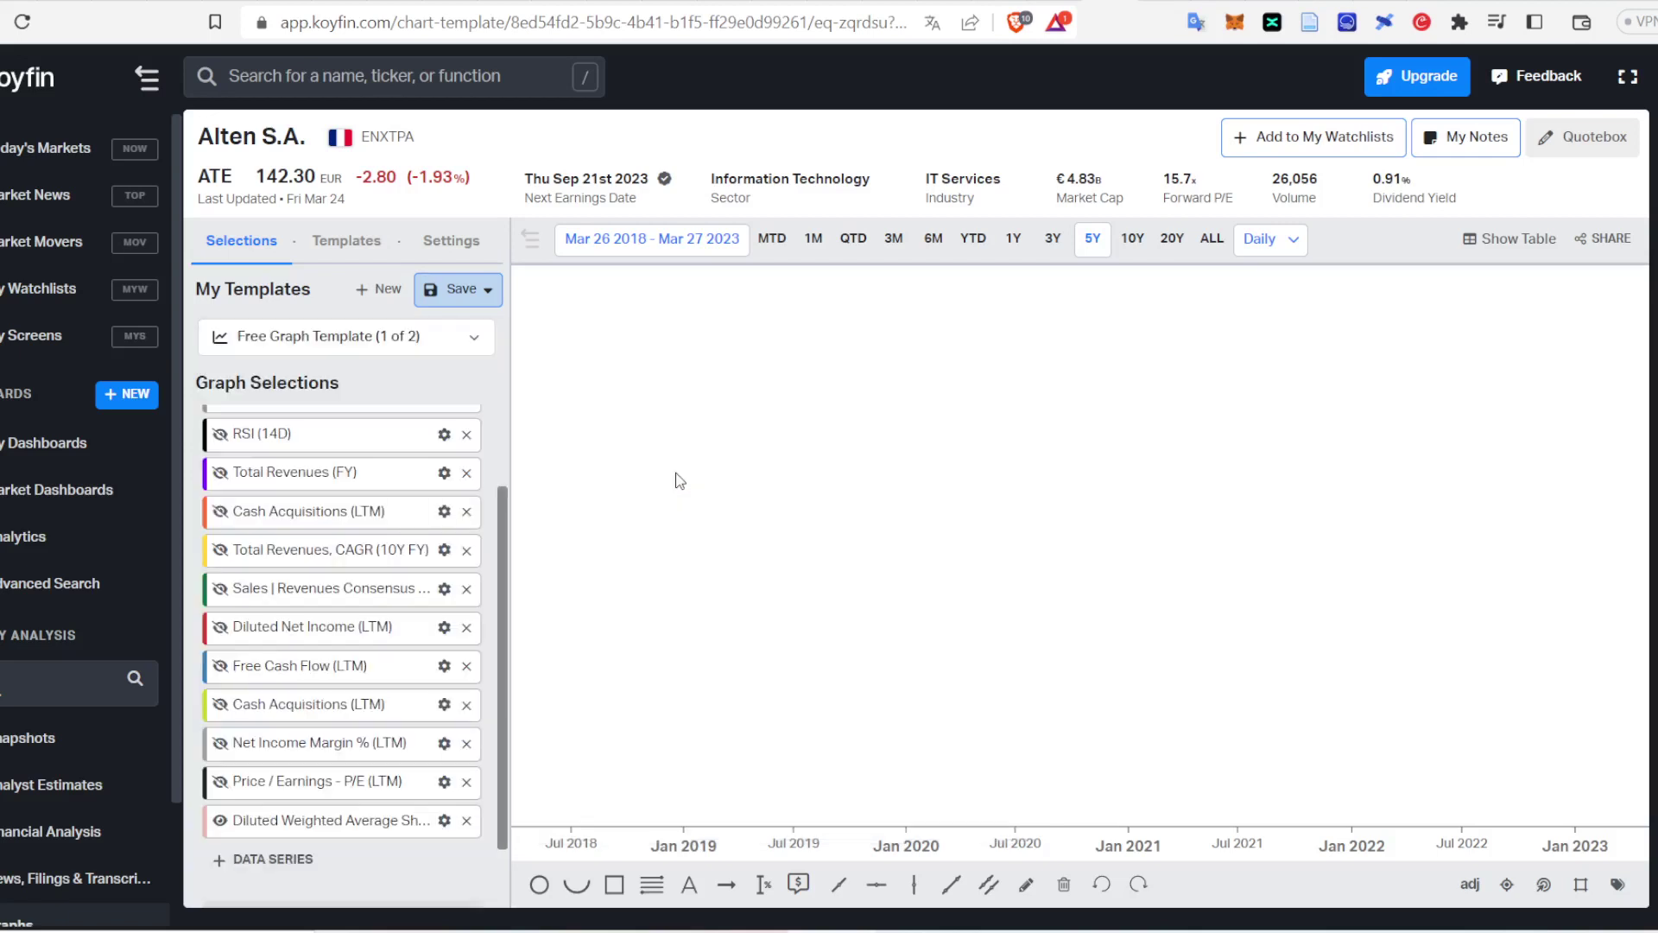
pyautogui.click(1176, 243)
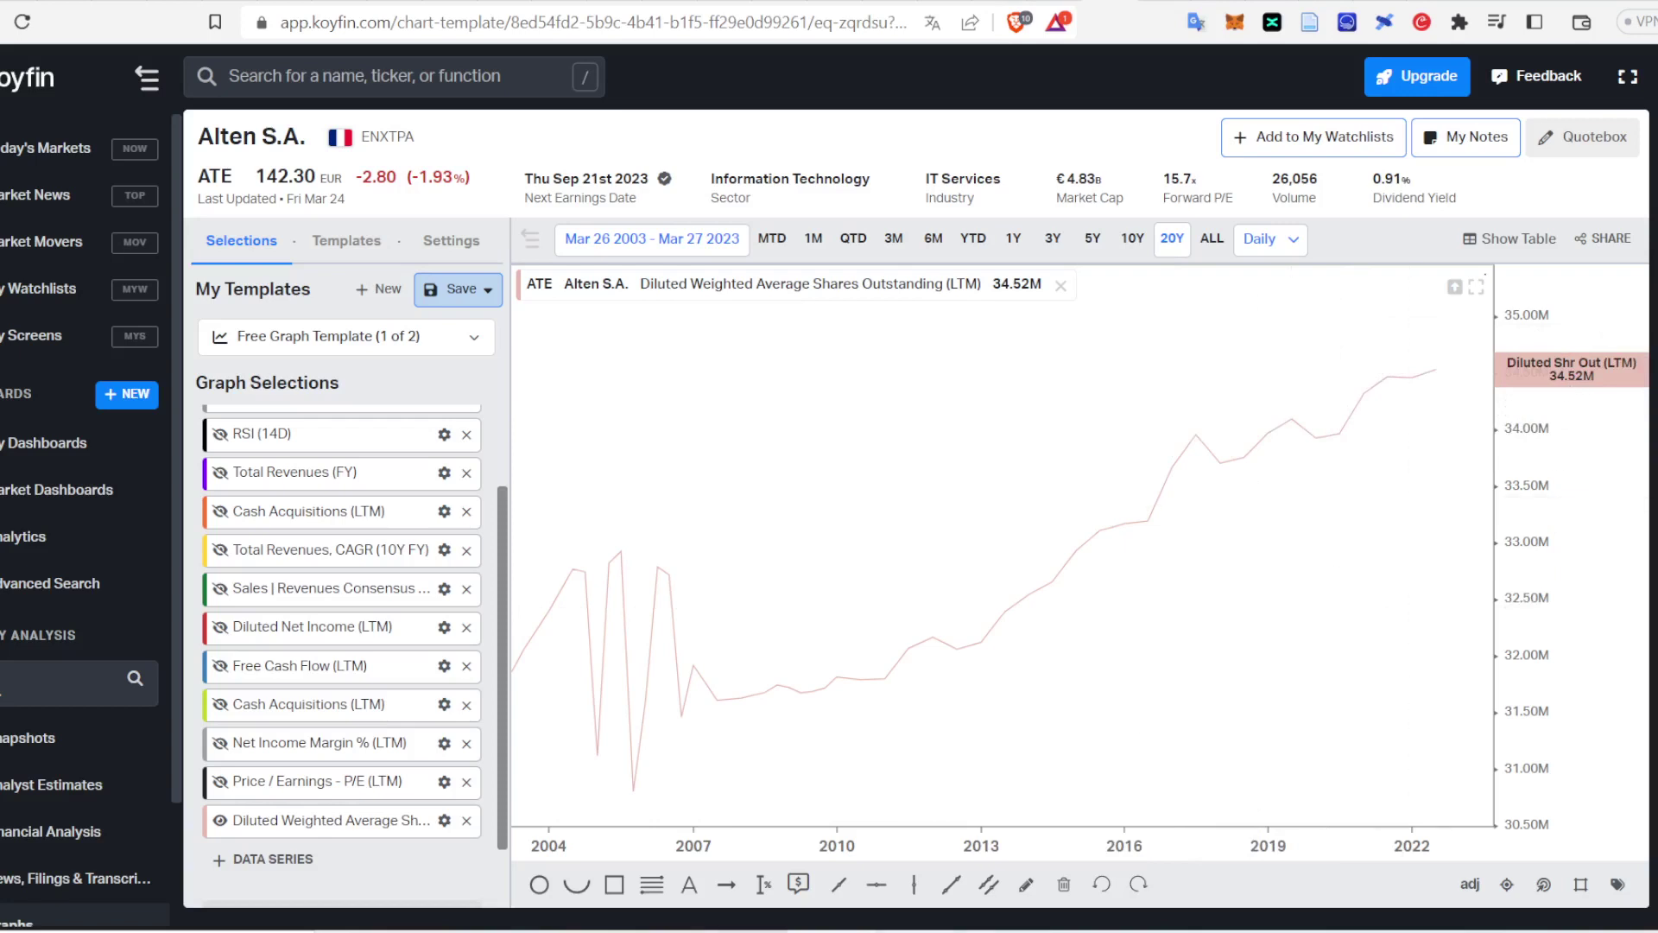
# Step: Switch to the sticky note and set NOMBRE D'ACTIONS to 34,54
pyautogui.hotkey('alt', 'Tab')
pyautogui.click(899, 468)
pyautogui.press('BackSpace')
pyautogui.press('BackSpace')
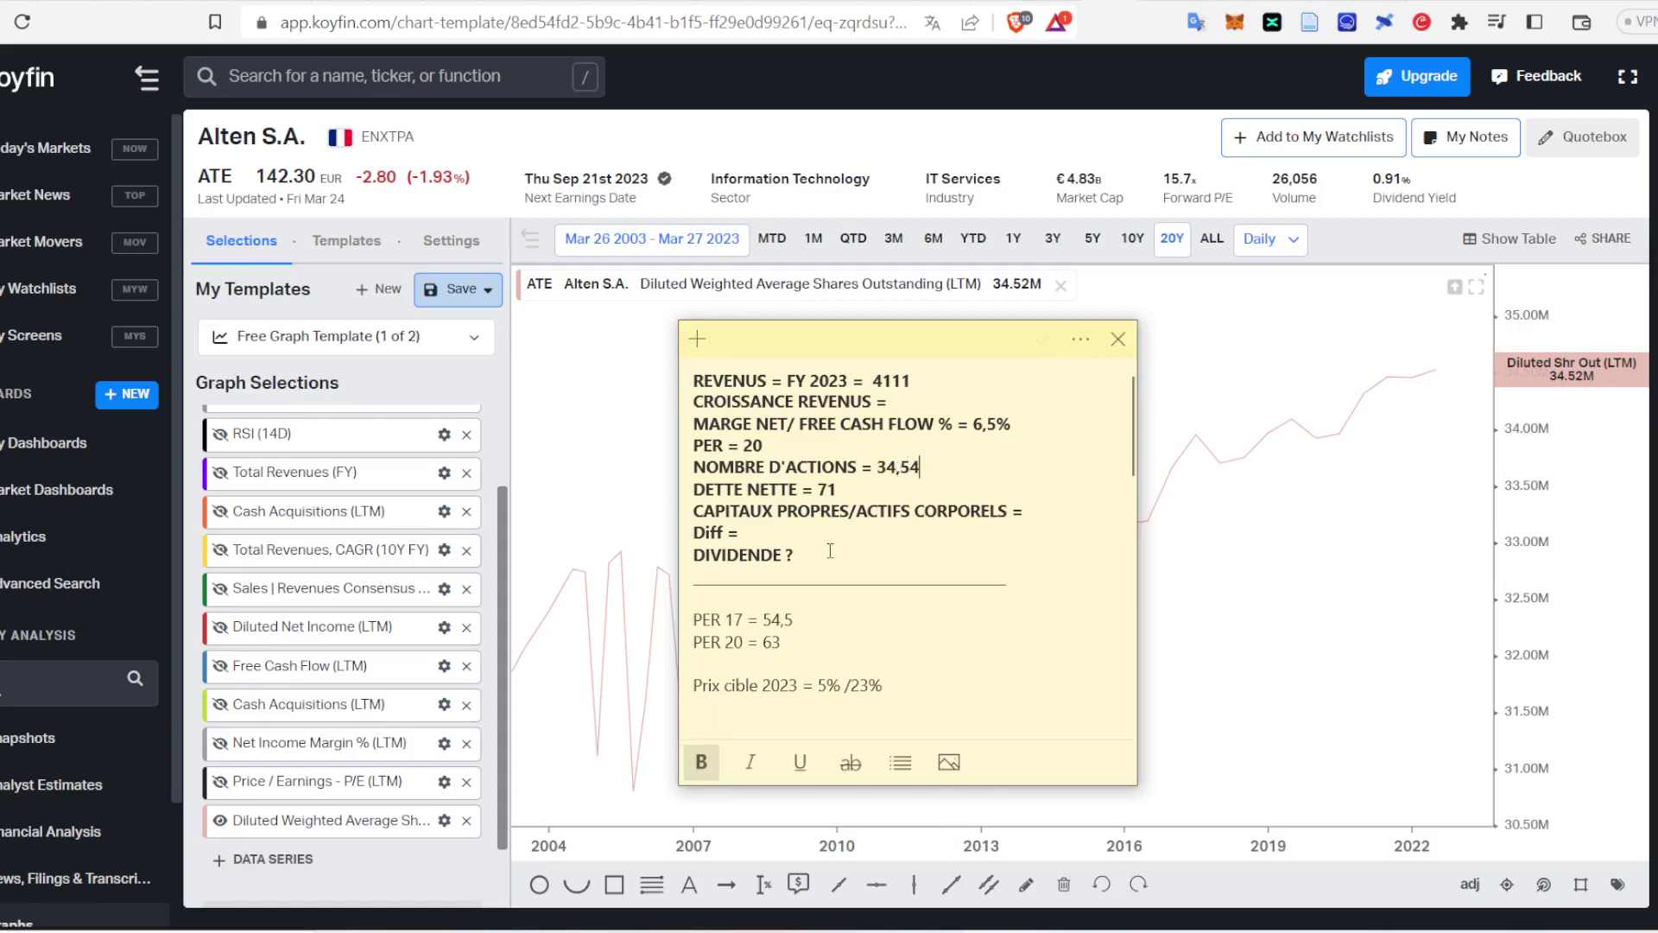
# Step: Open the ALTEN 2022 annual results press release PDF and highlight the net cash amount in the TRESORERIE NETTE heading
pyautogui.click(816, 110)
pyautogui.hotkey('ctrl', 'Tab')
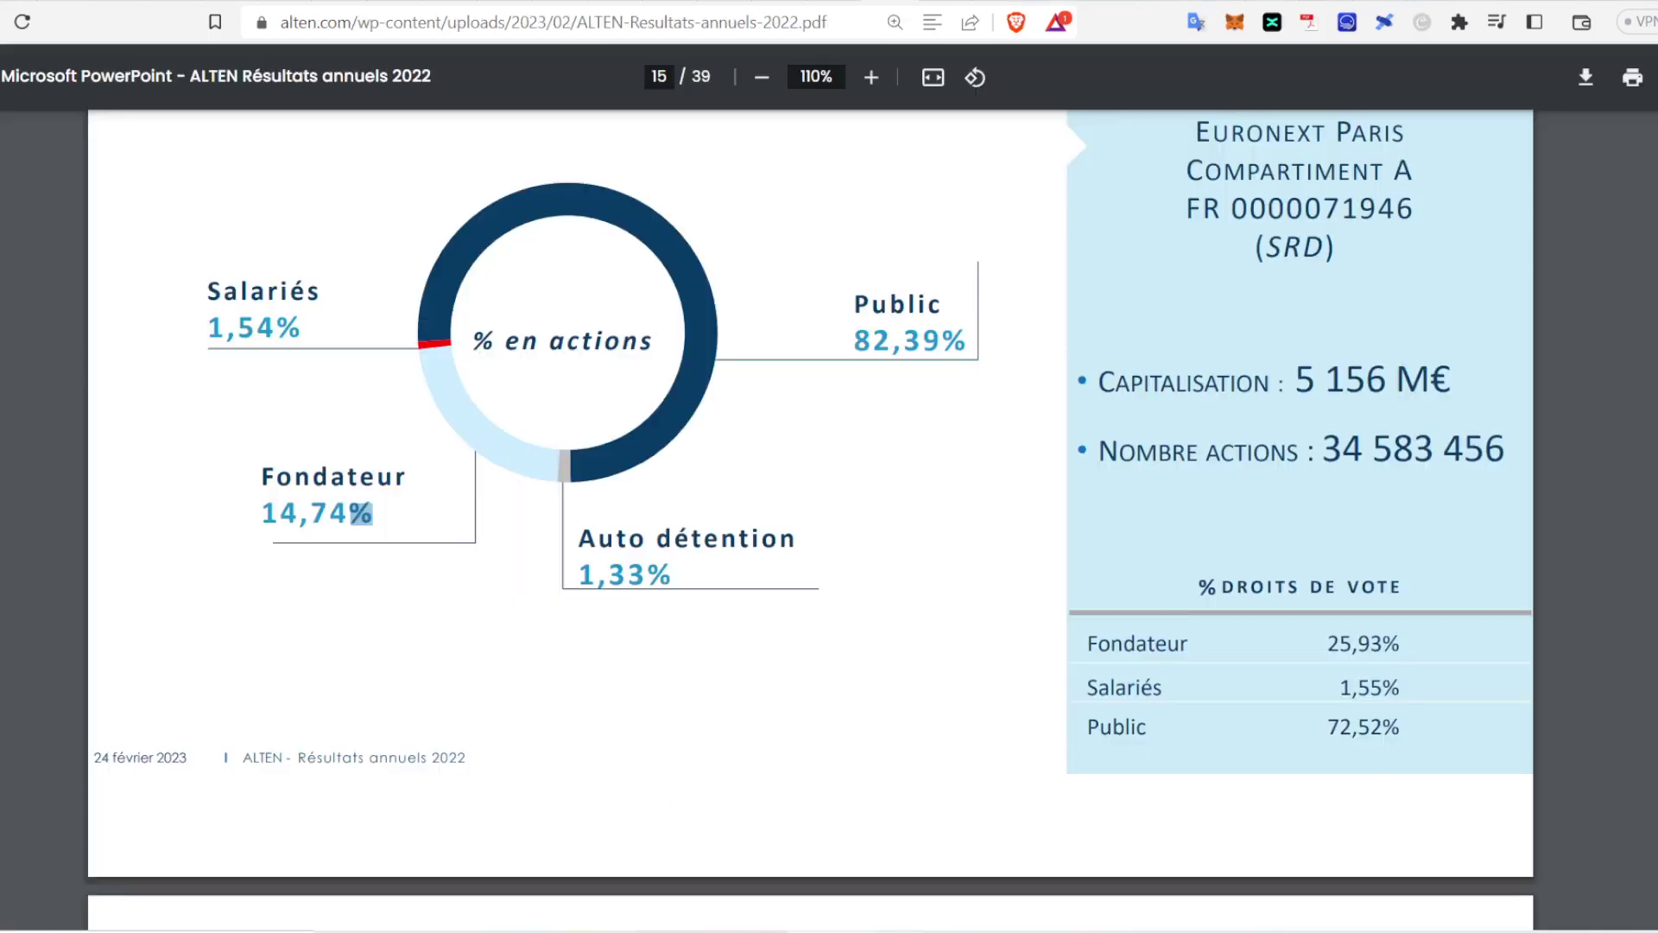
pyautogui.hotkey('ctrl', 'Tab')
pyautogui.hotkey('ctrl', 'Tab')
pyautogui.scroll(-2, 343, 563)
pyautogui.moveTo(462, 419); pyautogui.dragTo(562, 427)
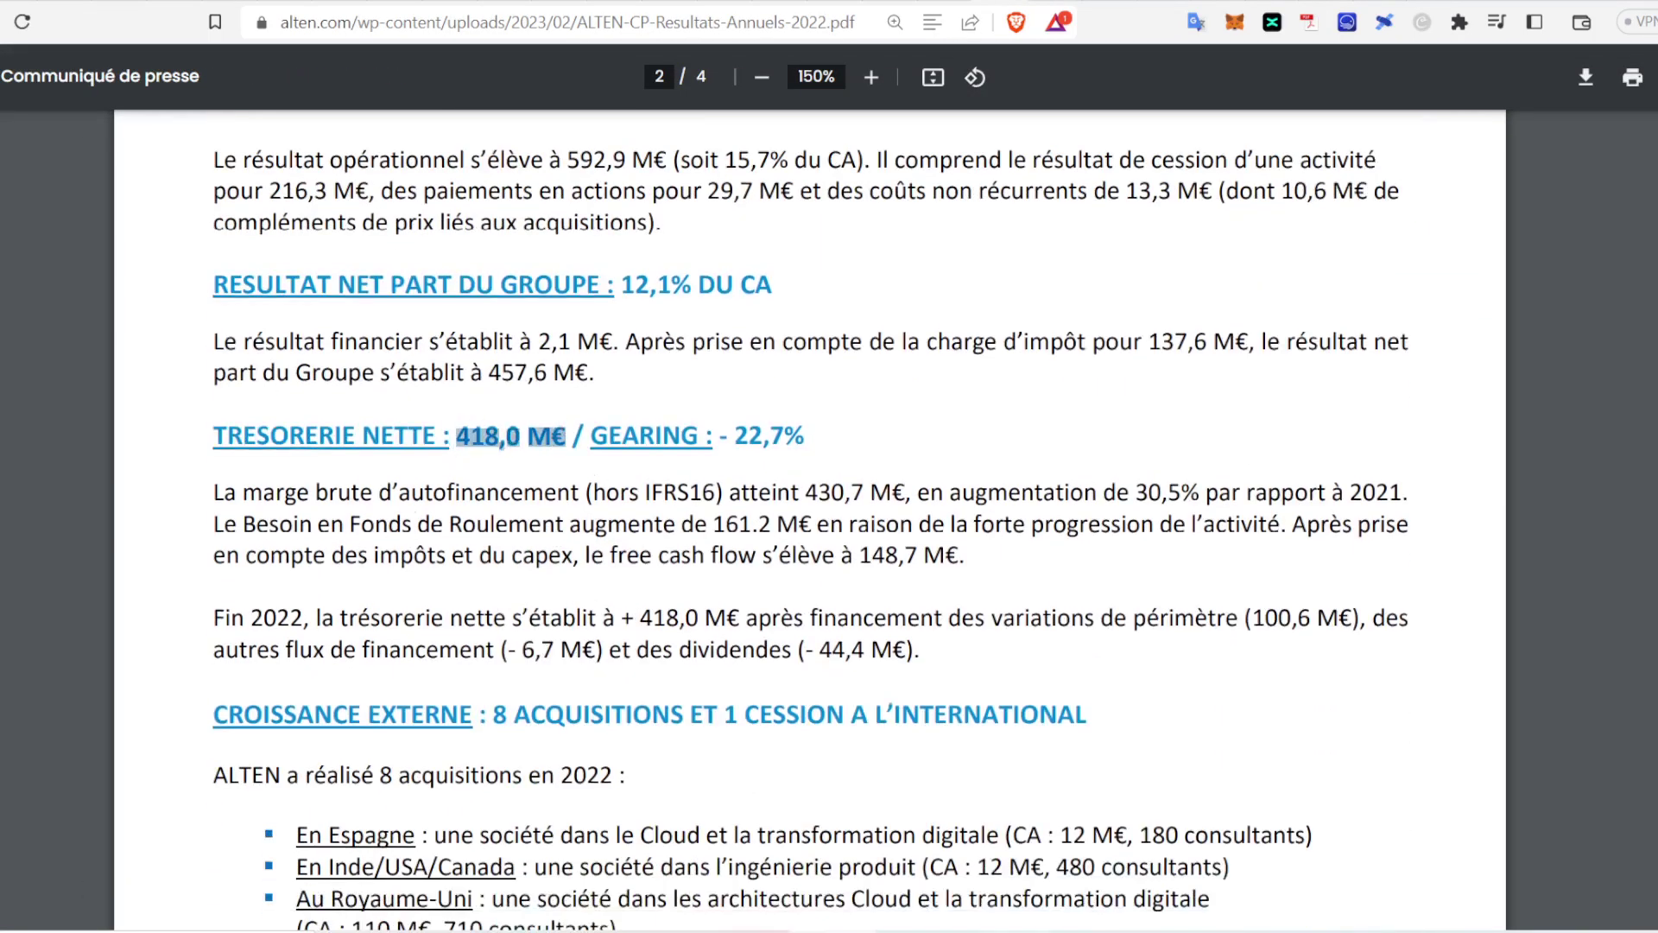
# Step: Switch to the sticky note and set DETTE NETTE to +418
pyautogui.hotkey('alt', 'Tab')
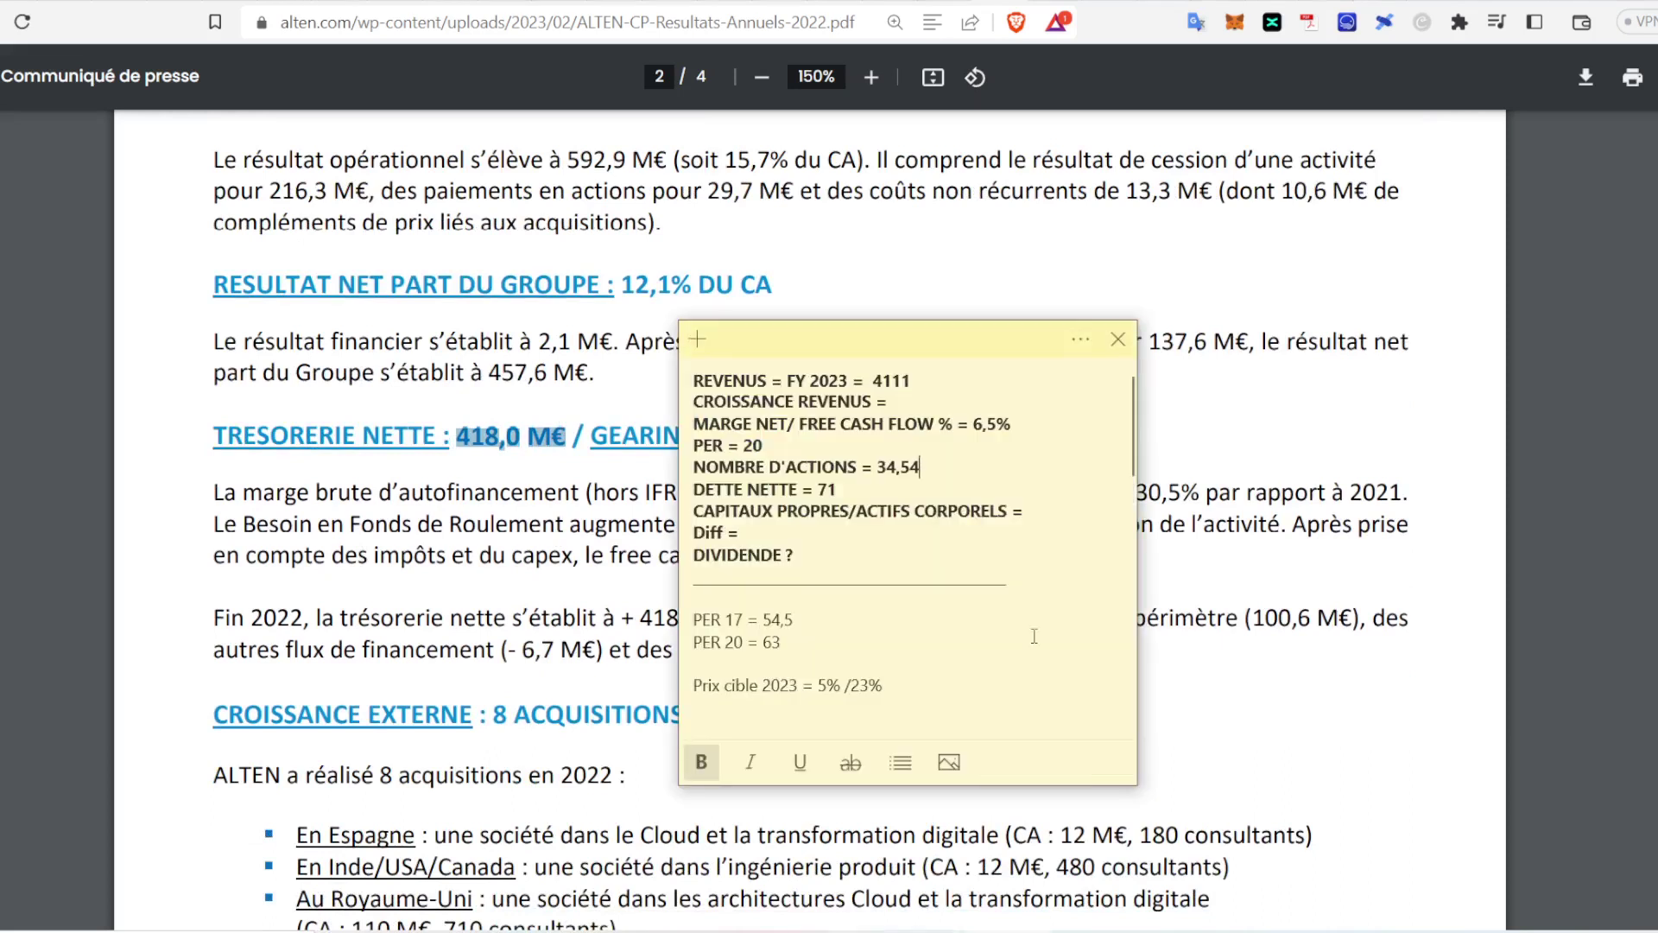
pyautogui.click(846, 495)
pyautogui.press('BackSpace')
pyautogui.press('BackSpace')
pyautogui.scroll(-1, 899, 570)
pyautogui.scroll(1, 900, 577)
# Step: Switch to the calculator, place it beside the sticky note, and enter the 2023 revenue of 4111
pyautogui.hotkey('alt', 'Tab')
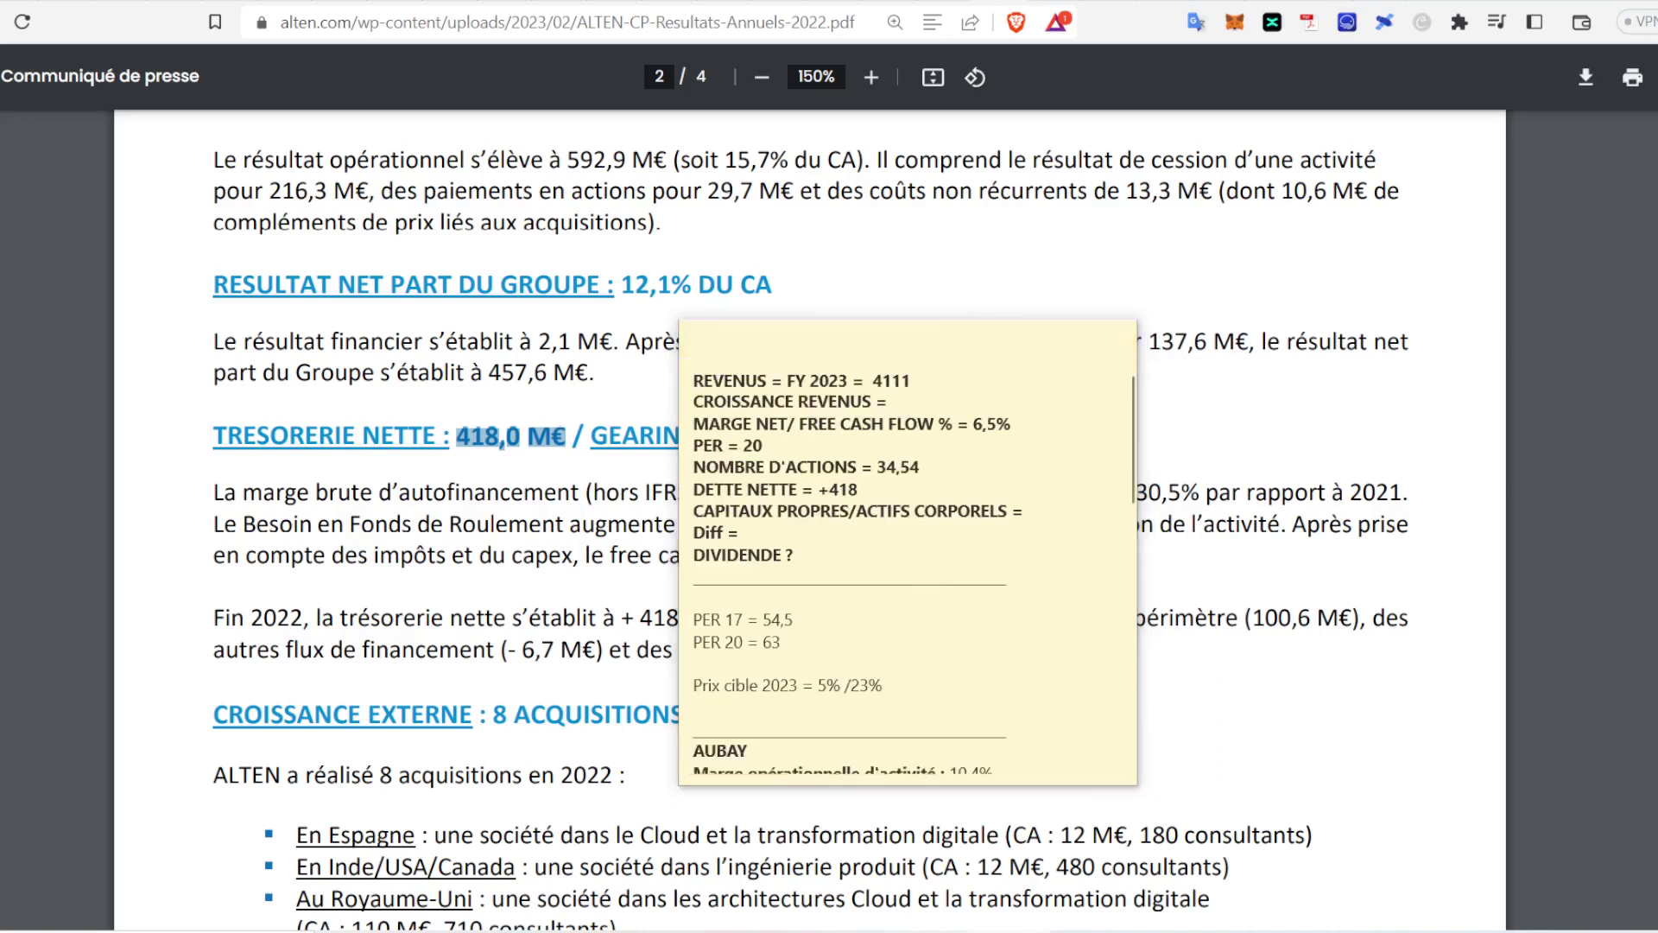
pyautogui.moveTo(741, 171); pyautogui.dragTo(484, 192)
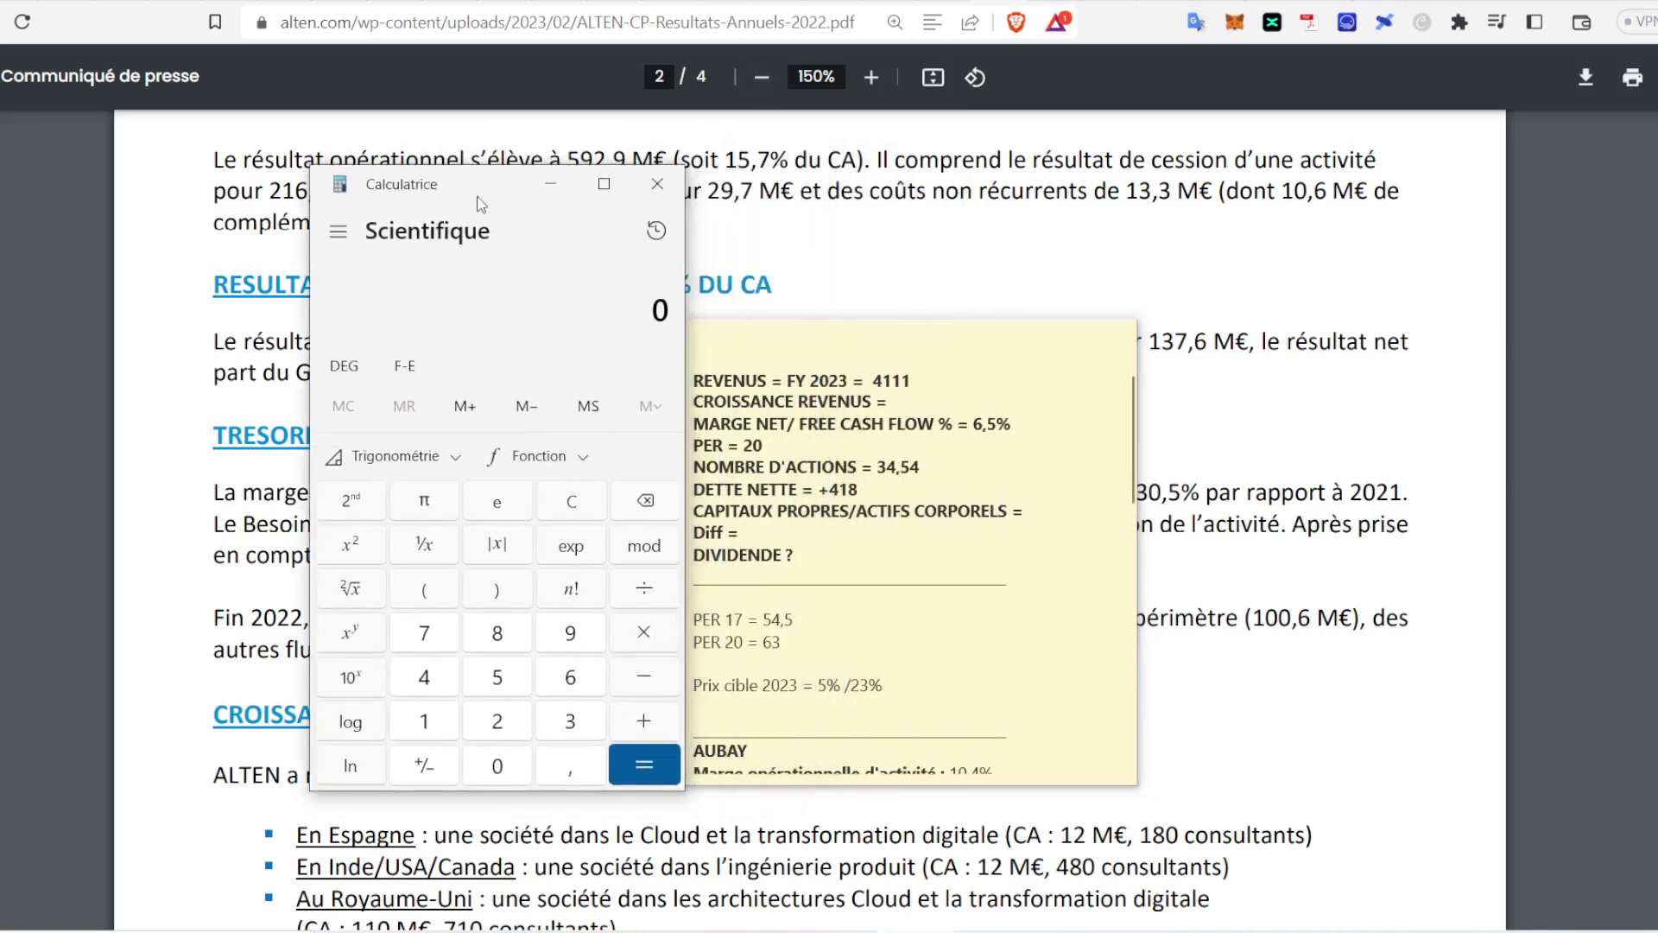
pyautogui.click(427, 675)
pyautogui.doubleClick(424, 728)
pyautogui.click(429, 728)
pyautogui.moveTo(484, 199); pyautogui.dragTo(428, 187)
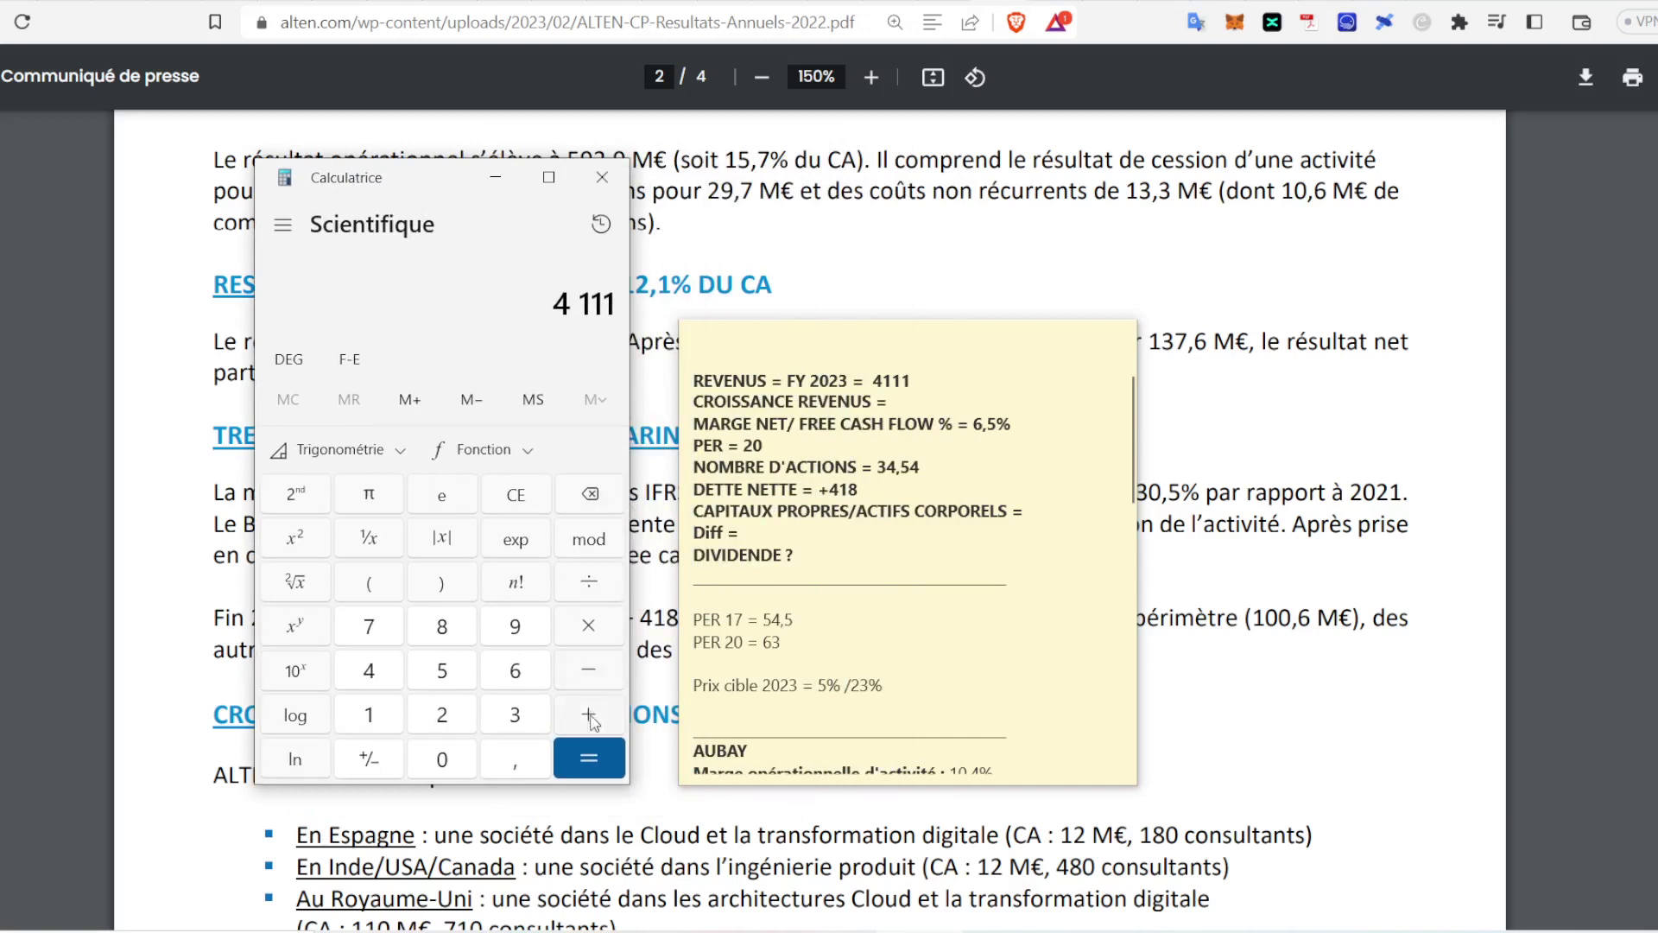
# Step: Multiply the revenue by the 0,065 net margin and by the PER of 20 in the calculator
pyautogui.click(590, 624)
pyautogui.click(445, 767)
pyautogui.click(488, 767)
pyautogui.click(452, 760)
pyautogui.click(506, 673)
pyautogui.click(436, 673)
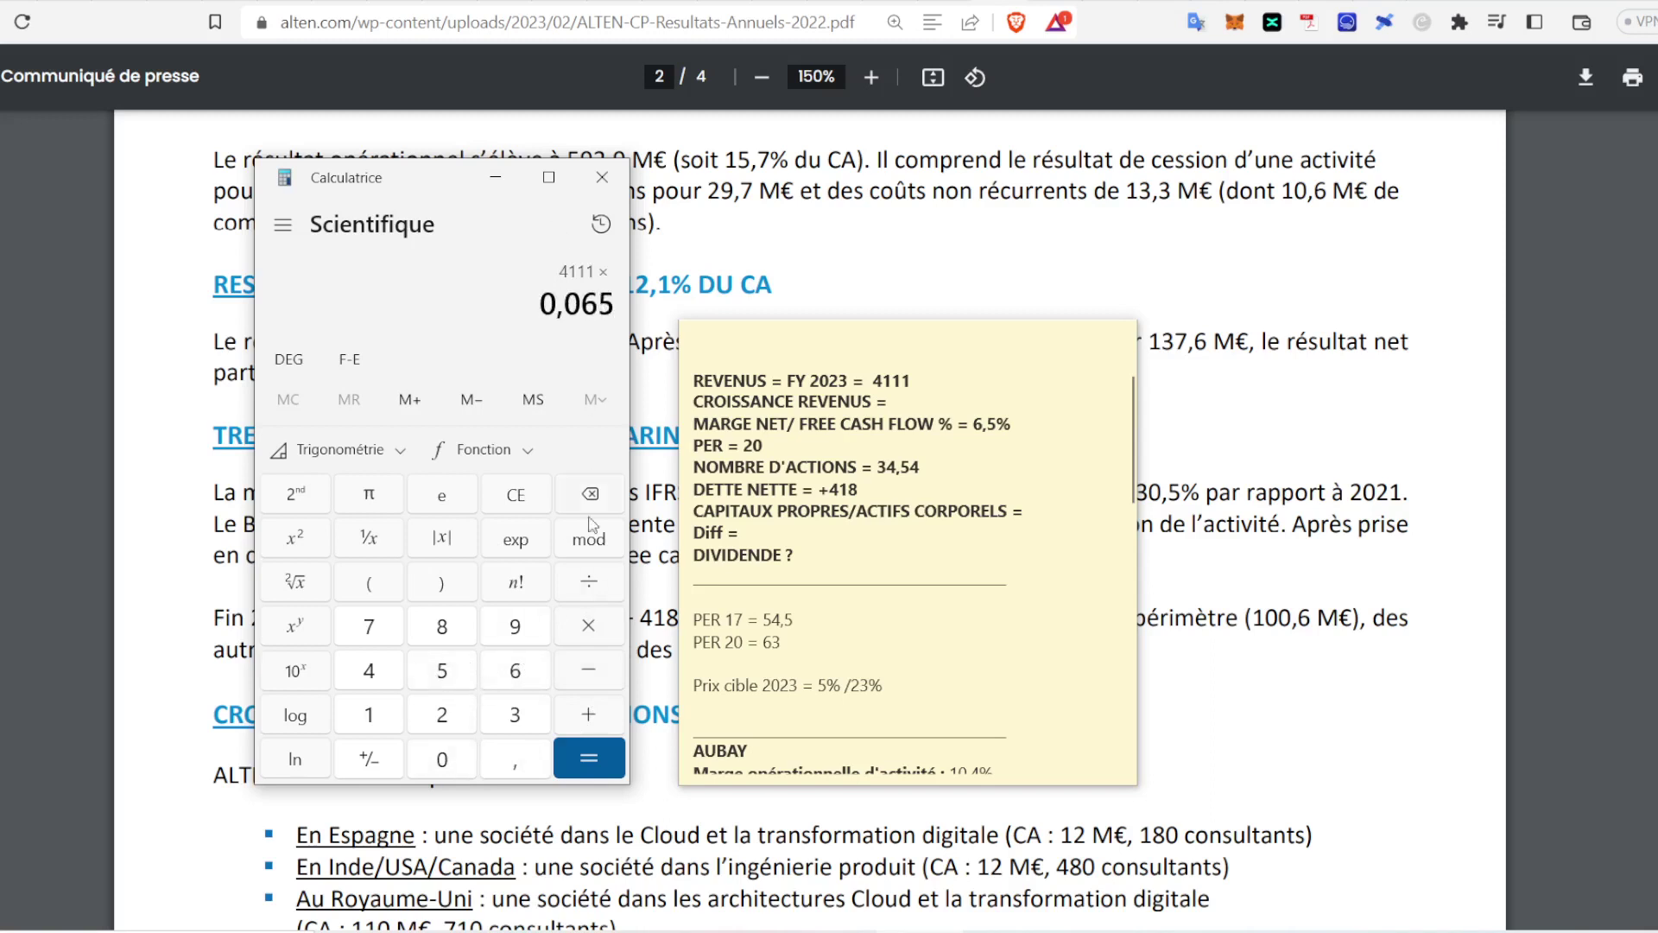
pyautogui.click(592, 625)
pyautogui.click(449, 721)
pyautogui.click(442, 760)
pyautogui.click(583, 772)
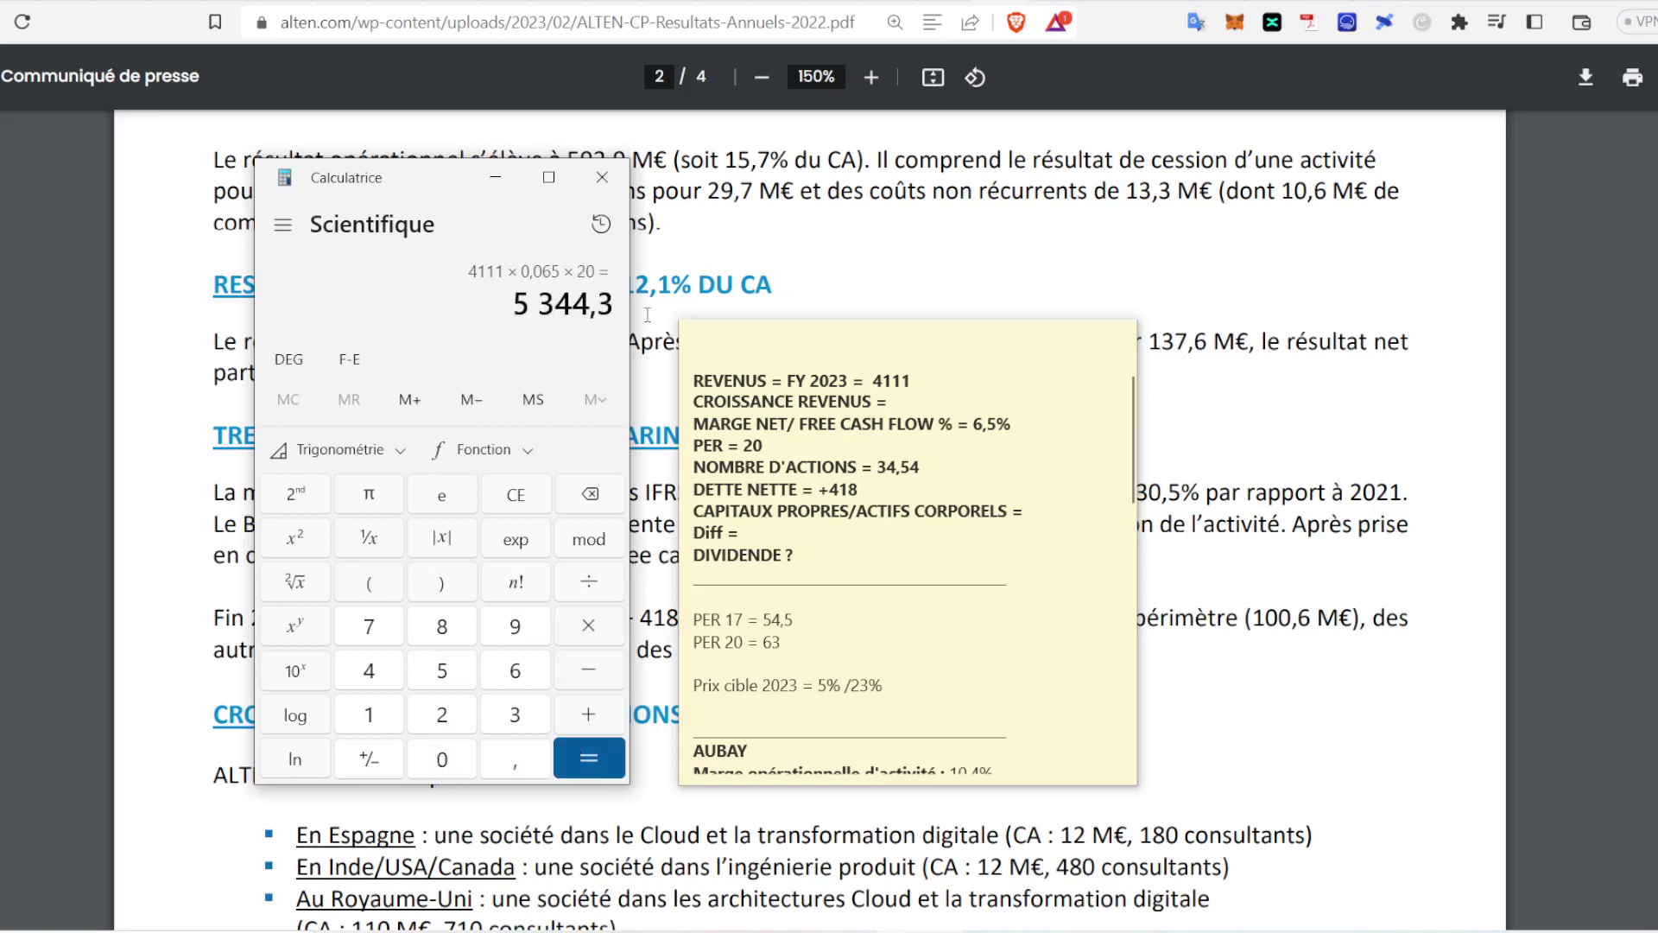
# Step: Add the net cash of 418 from the sticky note to the calculated valuation
pyautogui.click(819, 490)
pyautogui.moveTo(860, 490); pyautogui.dragTo(828, 489)
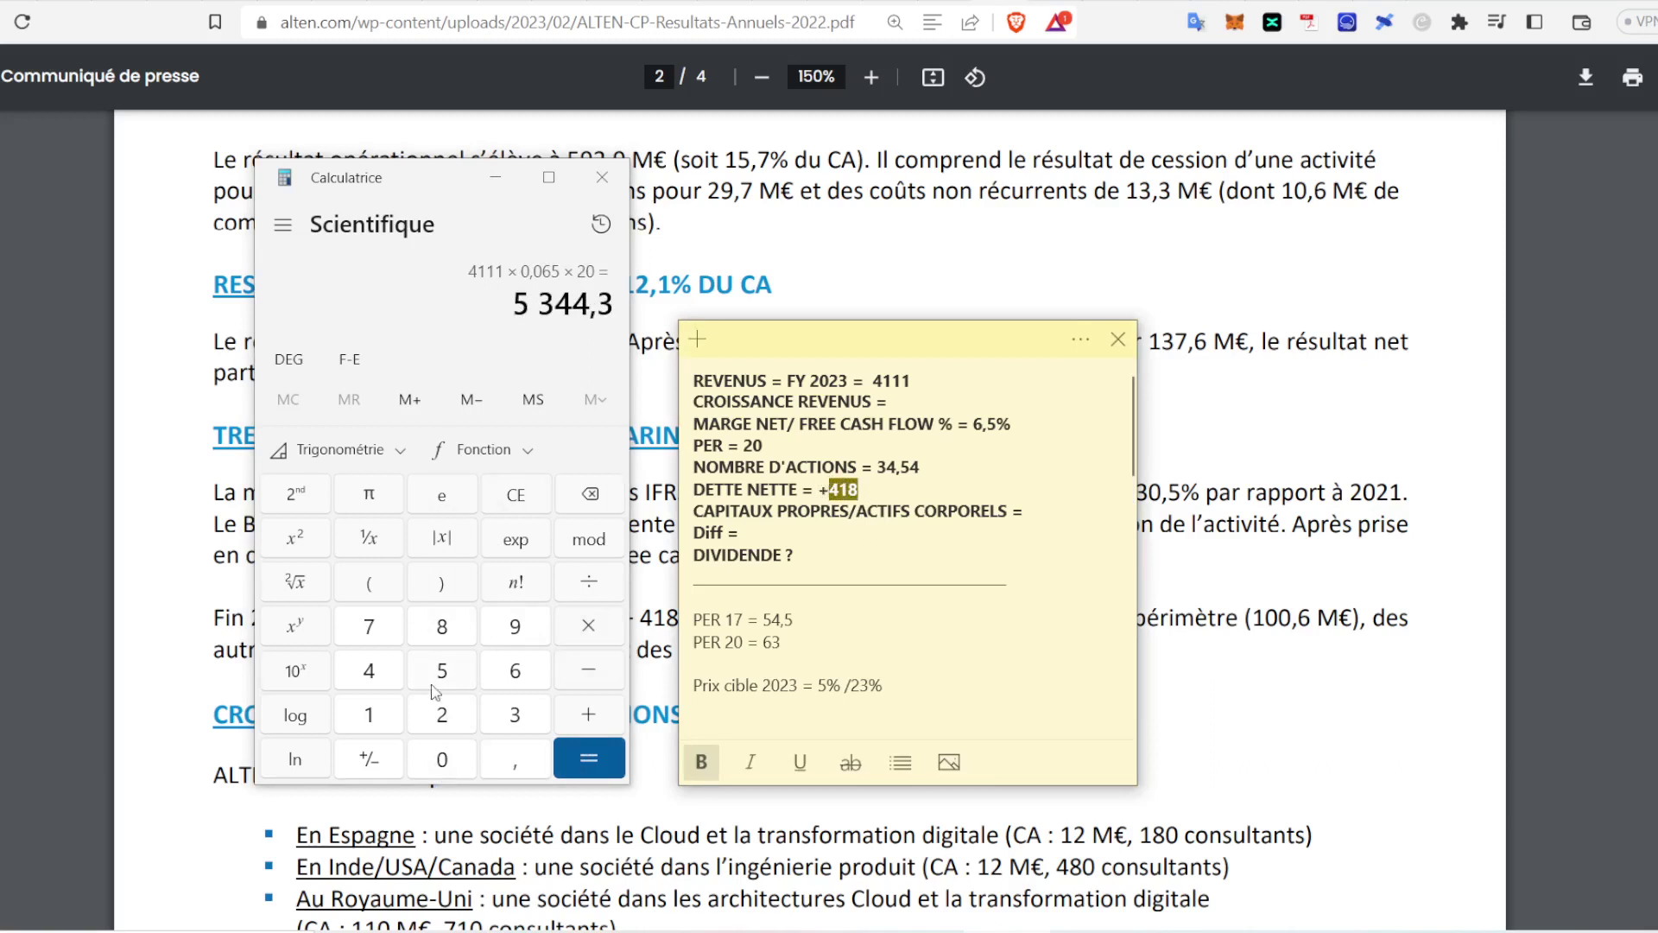
pyautogui.click(432, 327)
pyautogui.click(595, 717)
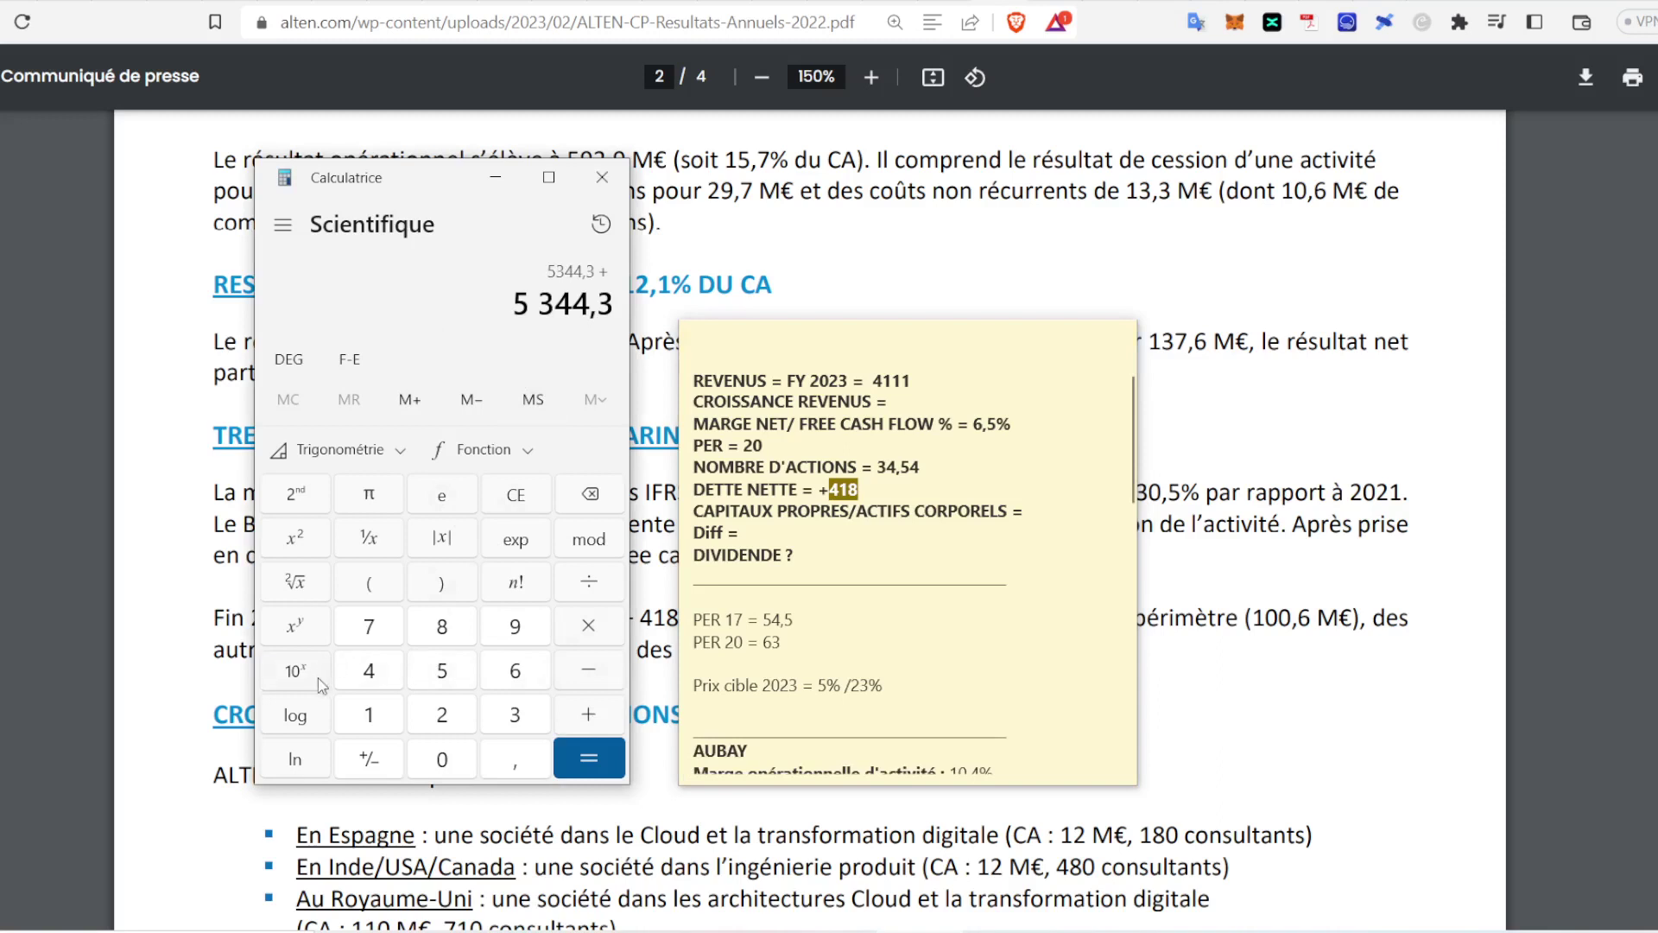
pyautogui.click(369, 678)
pyautogui.click(376, 714)
pyautogui.click(422, 636)
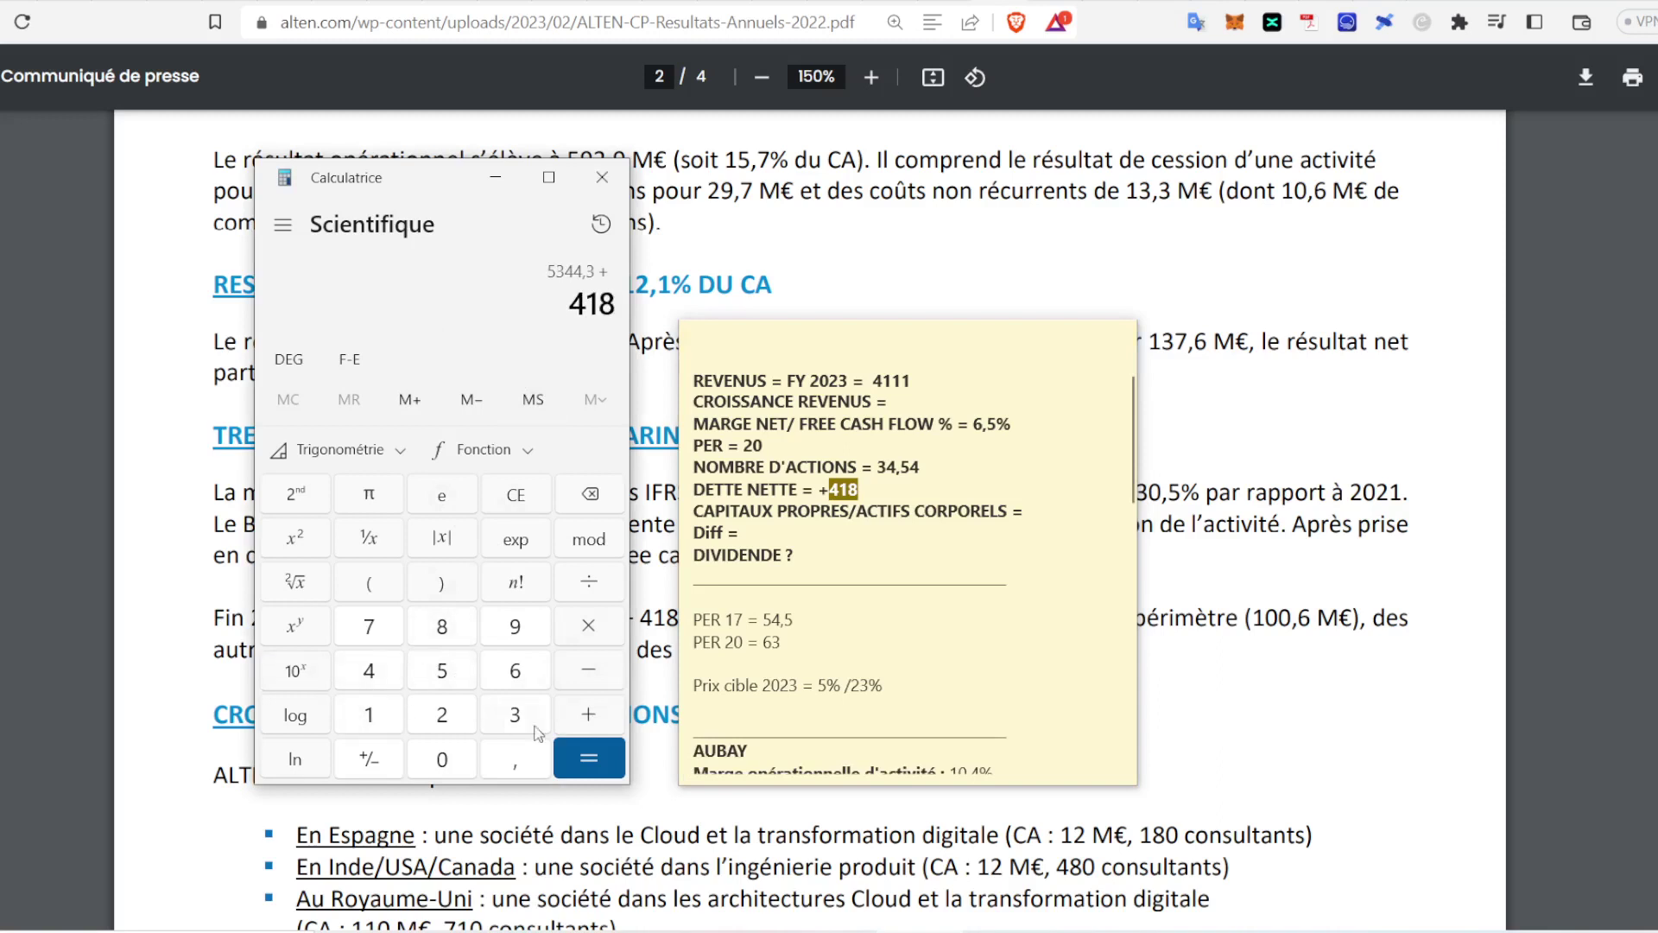
pyautogui.click(587, 762)
# Step: Divide the cash-adjusted valuation by the 34,54 million shares to get the price per share
pyautogui.click(877, 467)
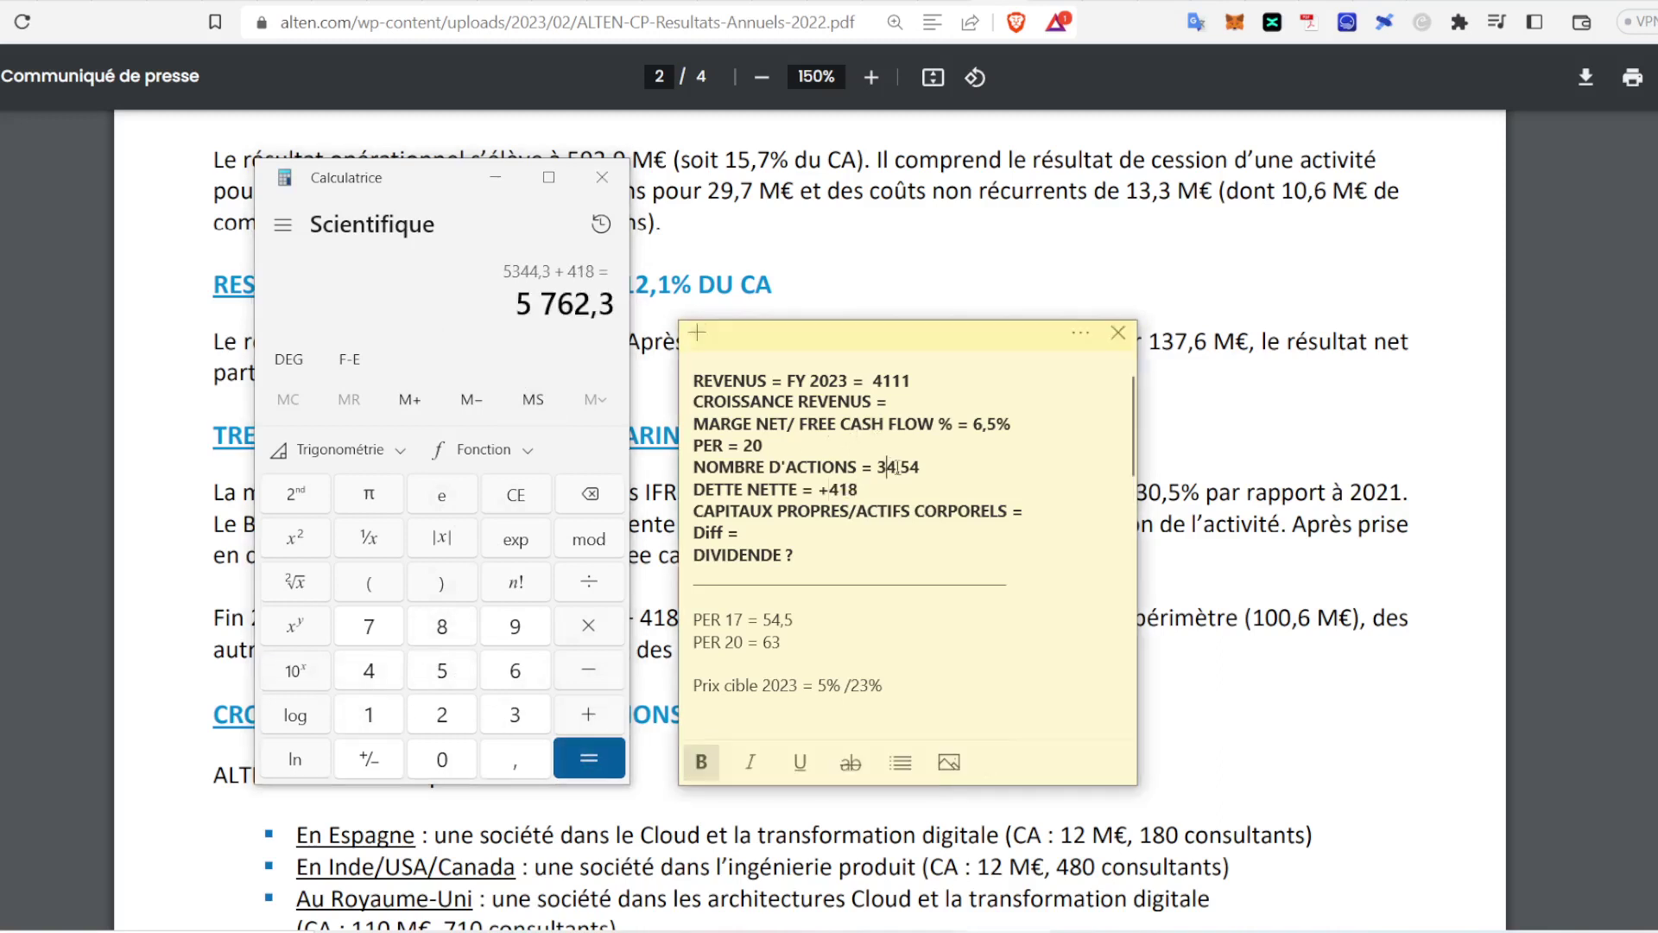
pyautogui.click(589, 581)
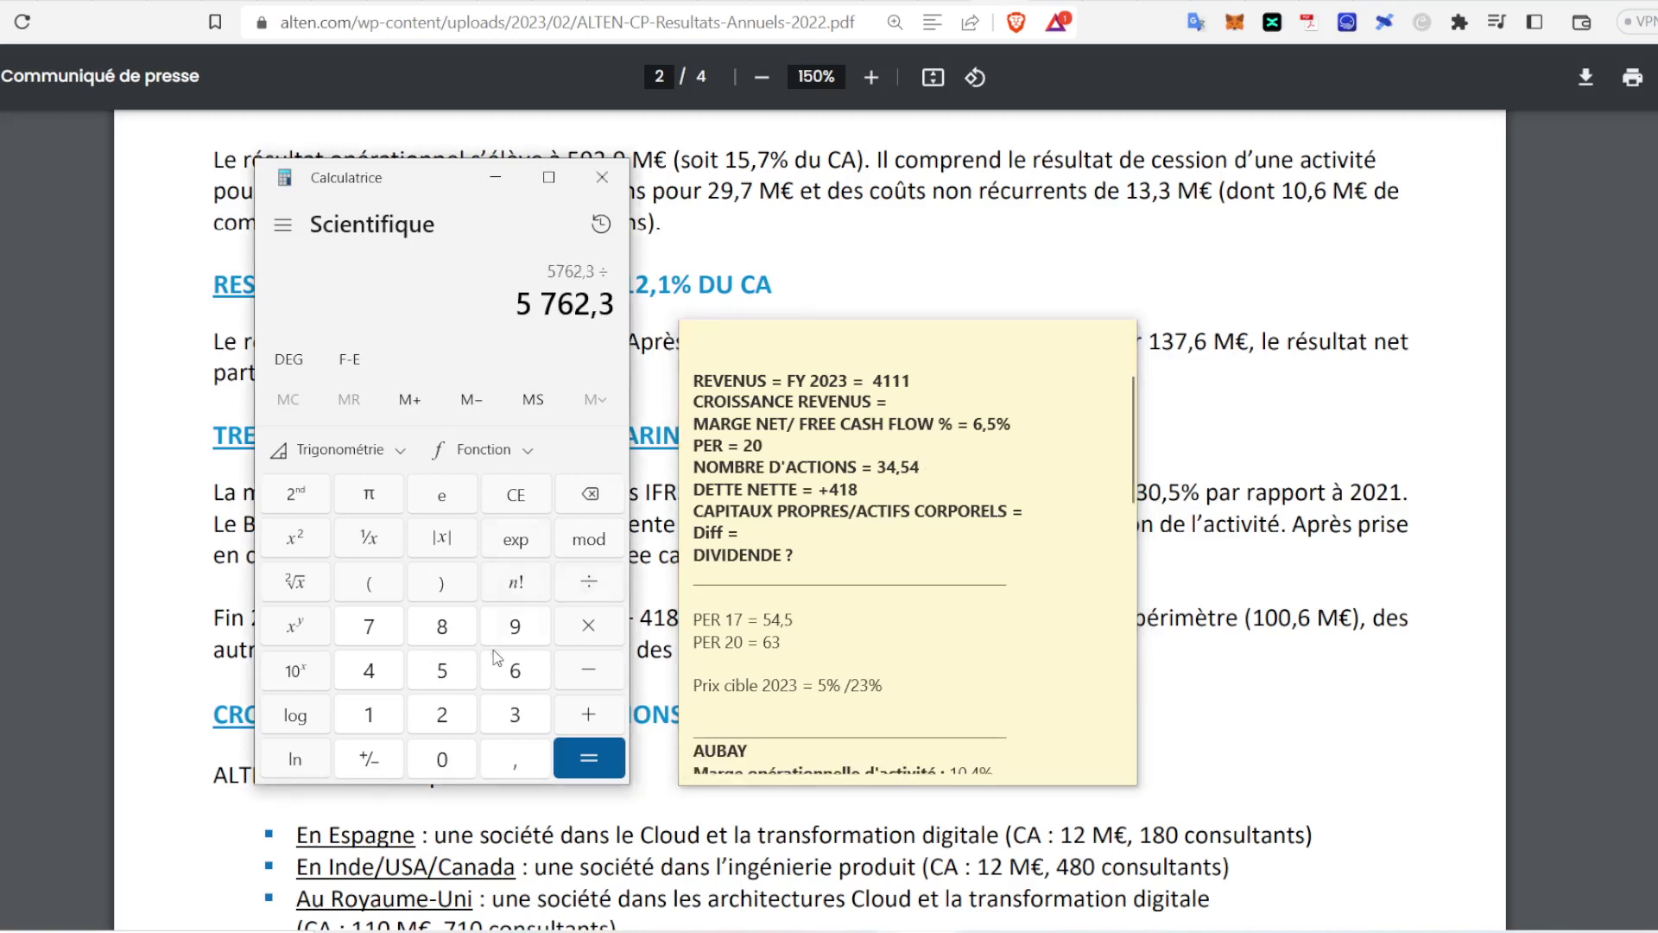
pyautogui.click(515, 715)
pyautogui.click(385, 678)
pyautogui.click(523, 755)
pyautogui.click(441, 678)
pyautogui.click(389, 675)
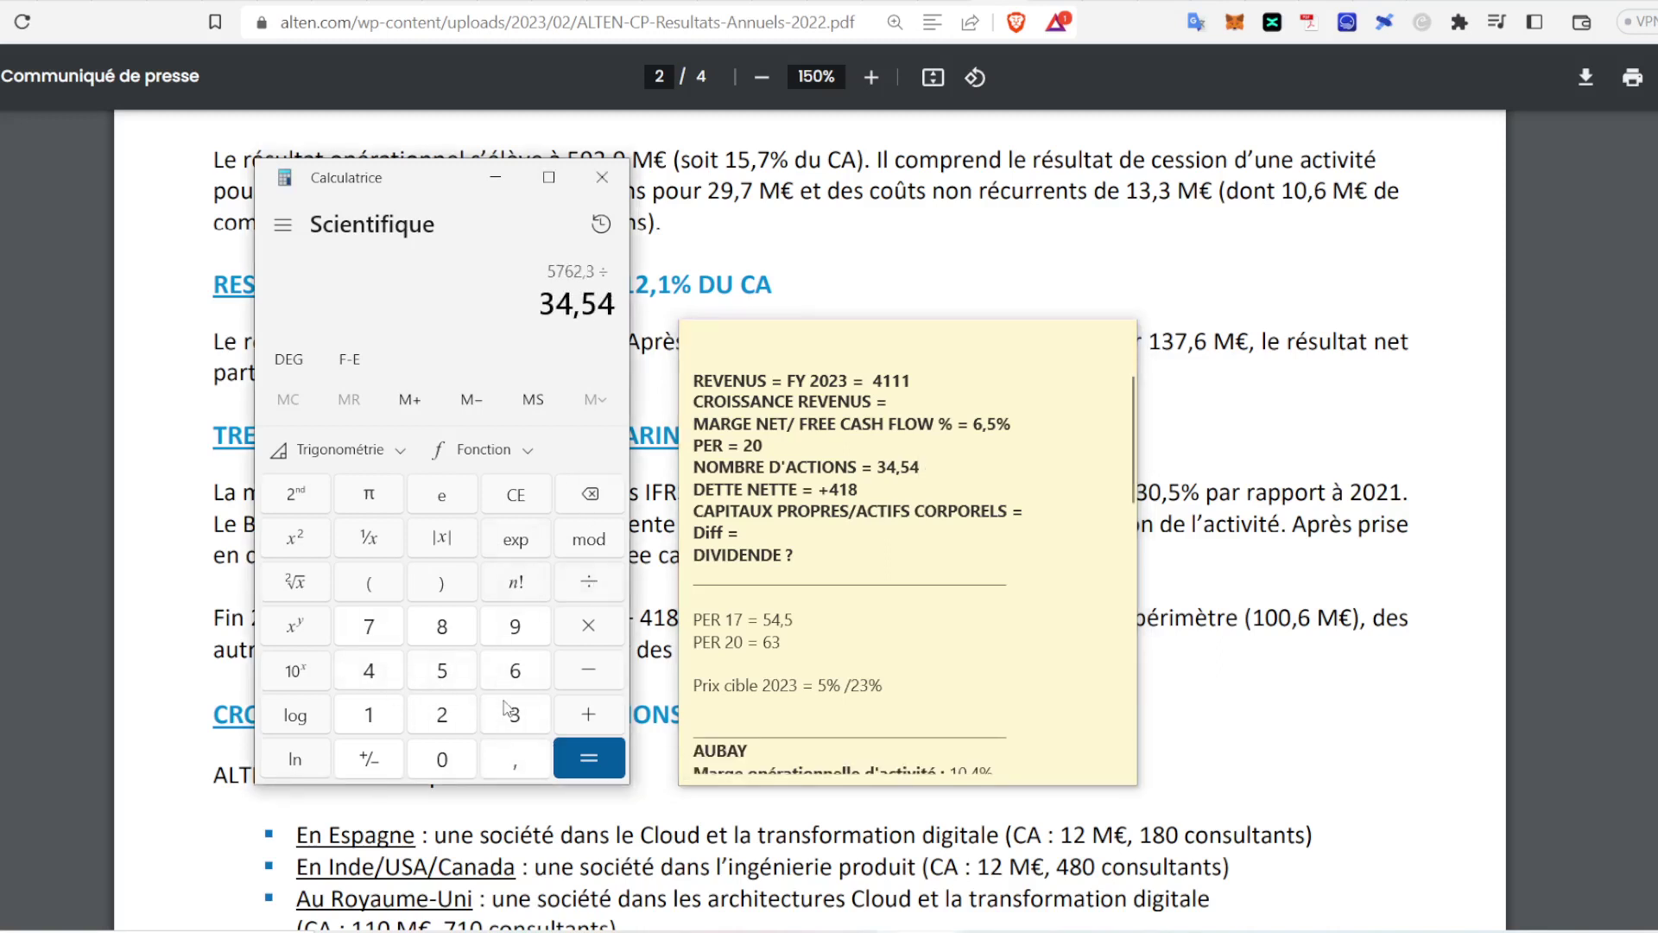
pyautogui.click(563, 757)
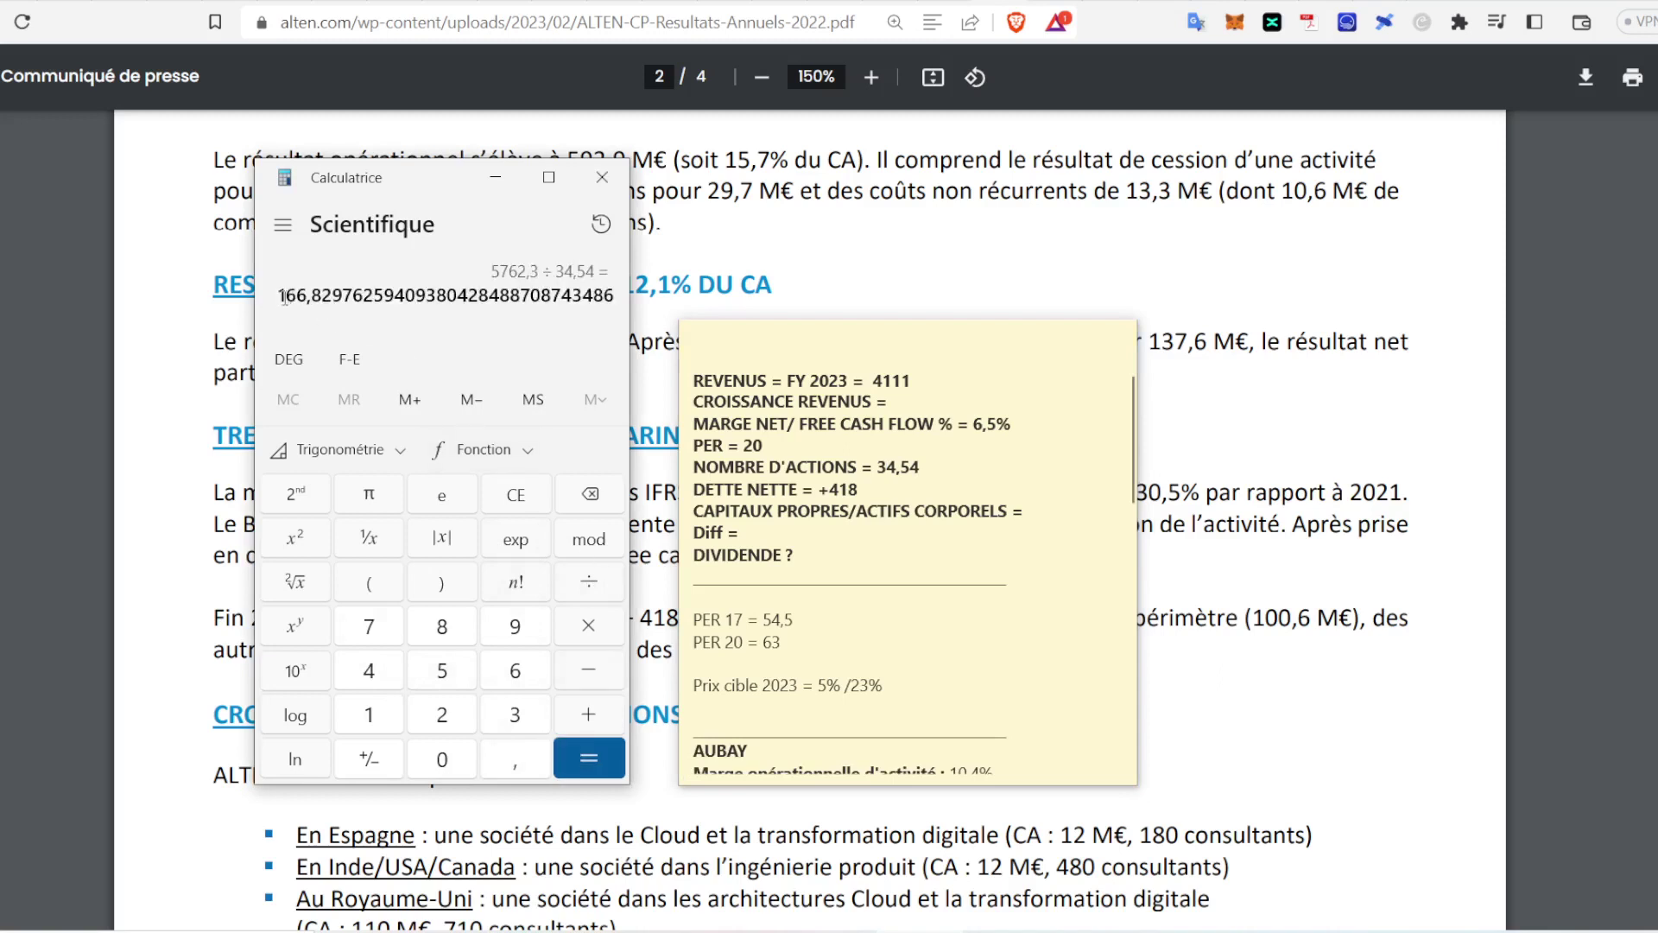
# Step: Delete the PER 17 line from the sticky note and set the PER 20 target price to 166, 82
pyautogui.moveTo(282, 298); pyautogui.dragTo(314, 304)
pyautogui.moveTo(798, 618); pyautogui.dragTo(707, 604)
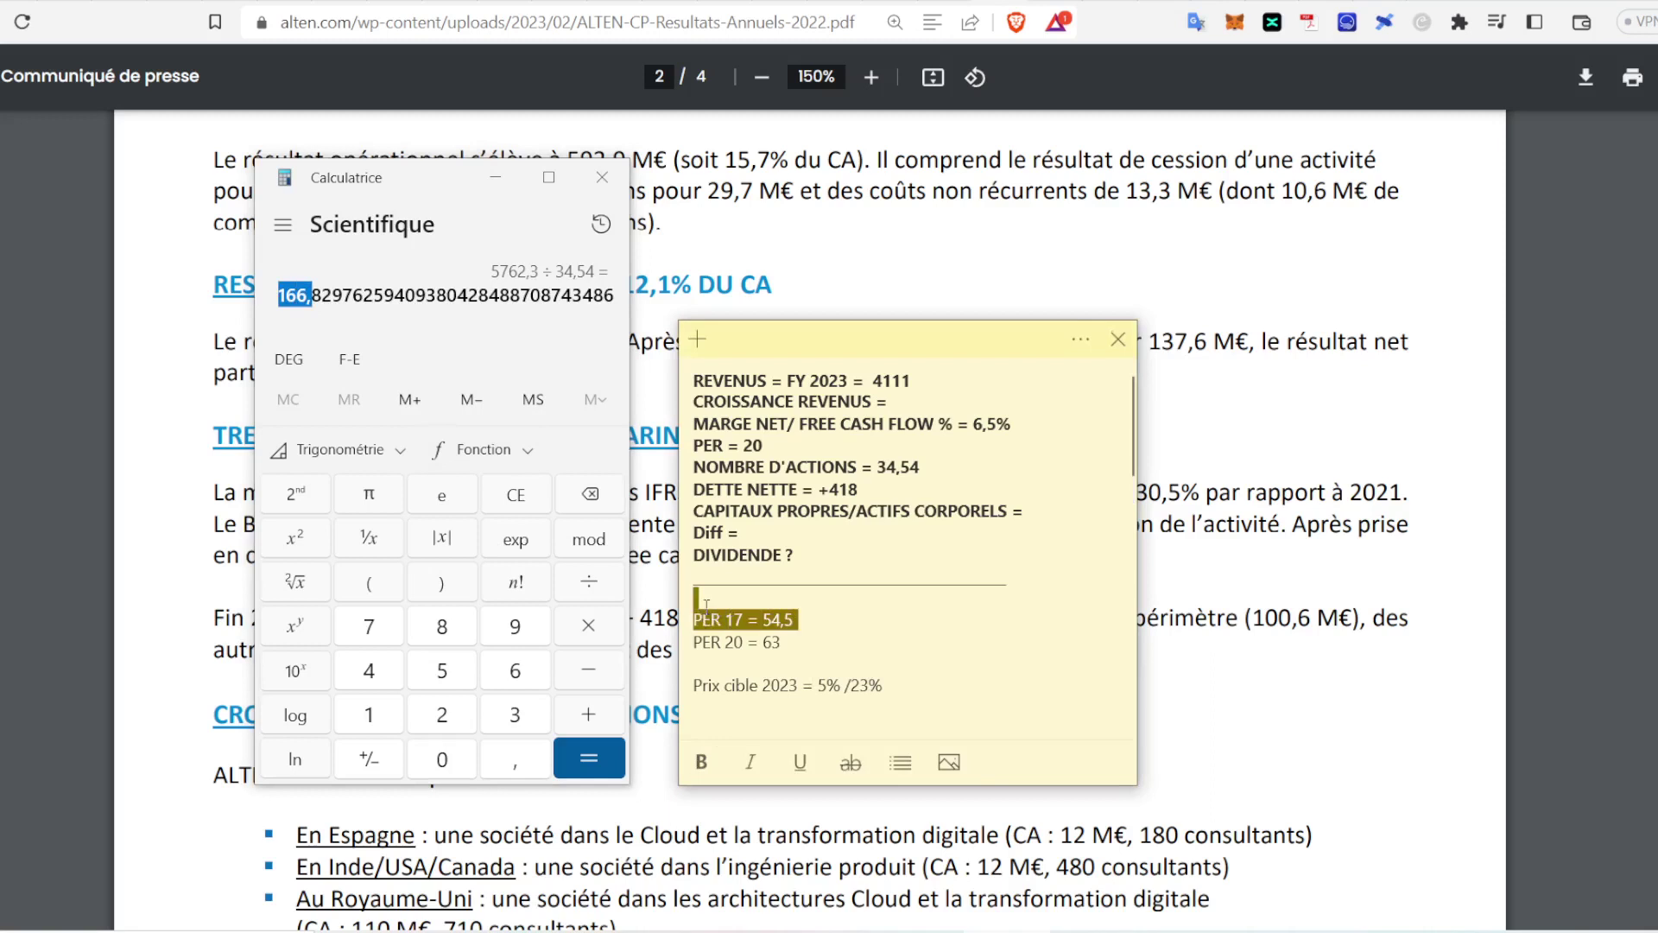
pyautogui.press('Delete')
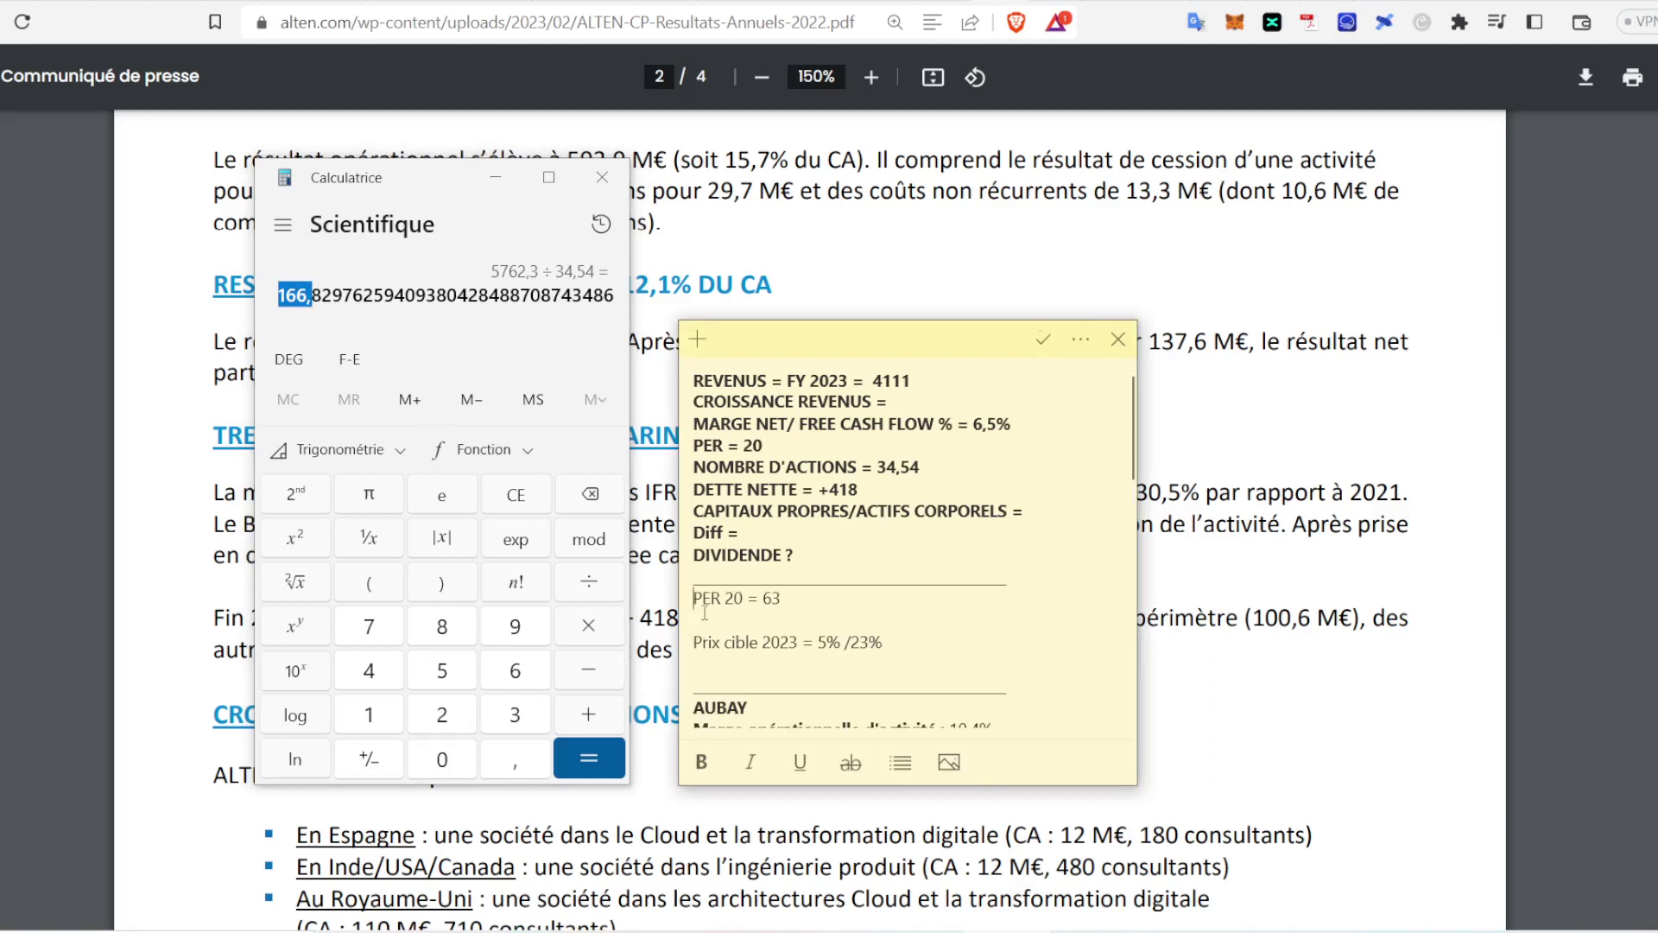
pyautogui.press('Return')
pyautogui.click(799, 618)
pyautogui.press('BackSpace')
pyautogui.press('BackSpace')
pyautogui.write('166,')
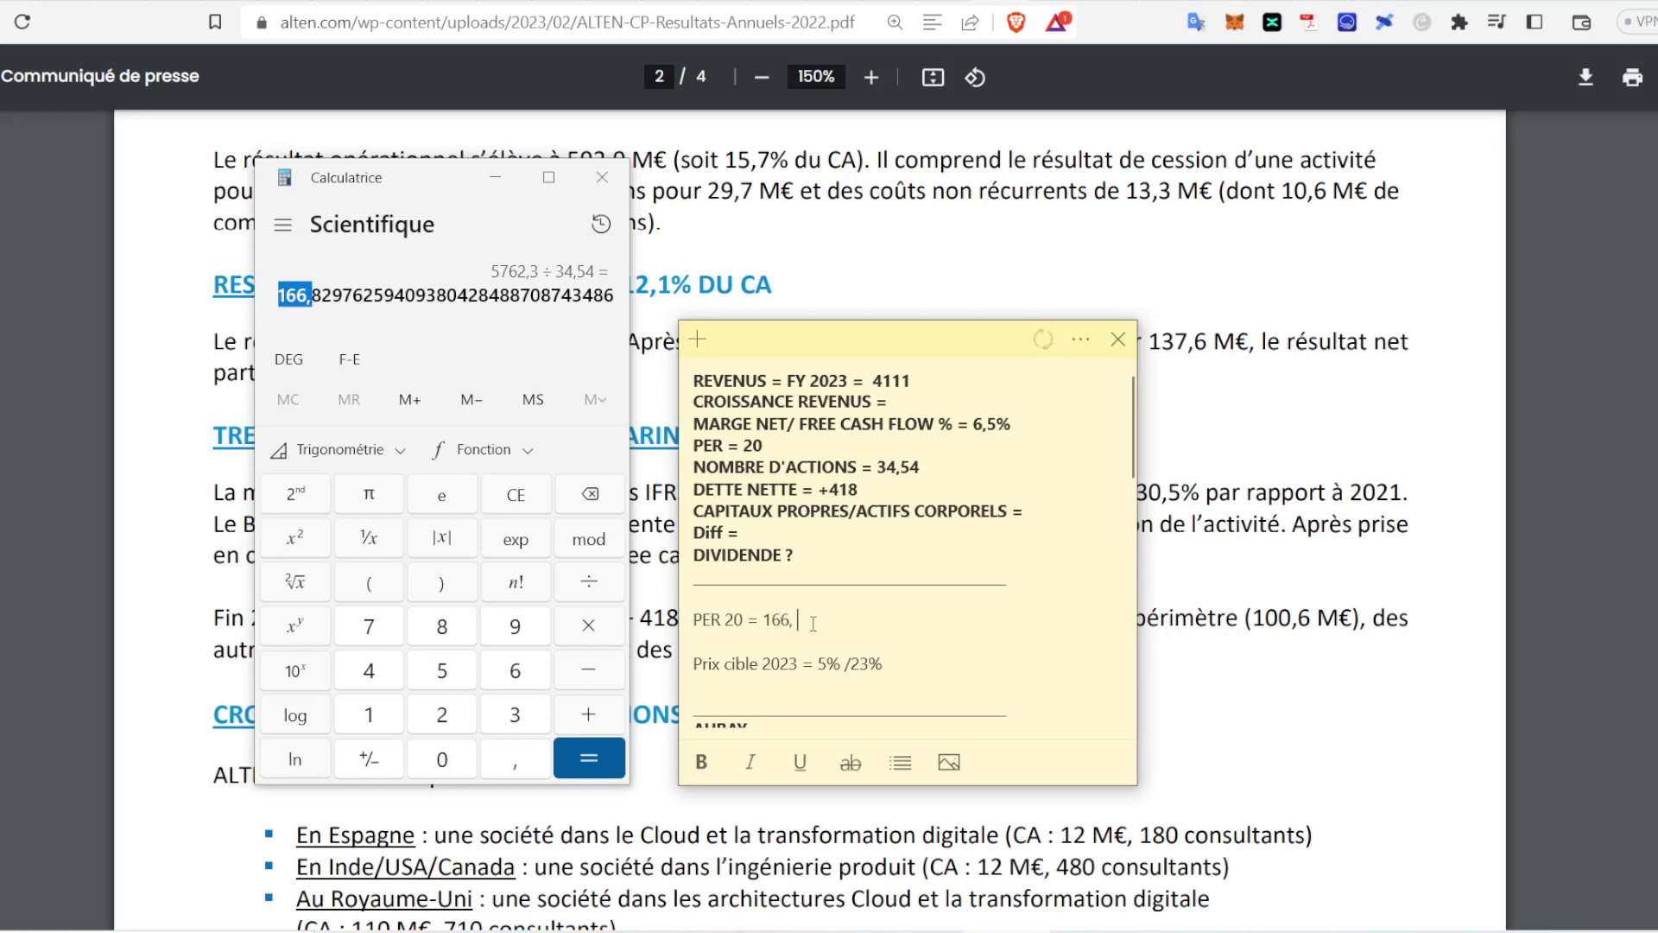
pyautogui.write(' 82')
# Step: Add the line "PER 20 = W/O cash" below the PER 20 price in the note and clear the calculator
pyautogui.moveTo(742, 623); pyautogui.dragTo(695, 625)
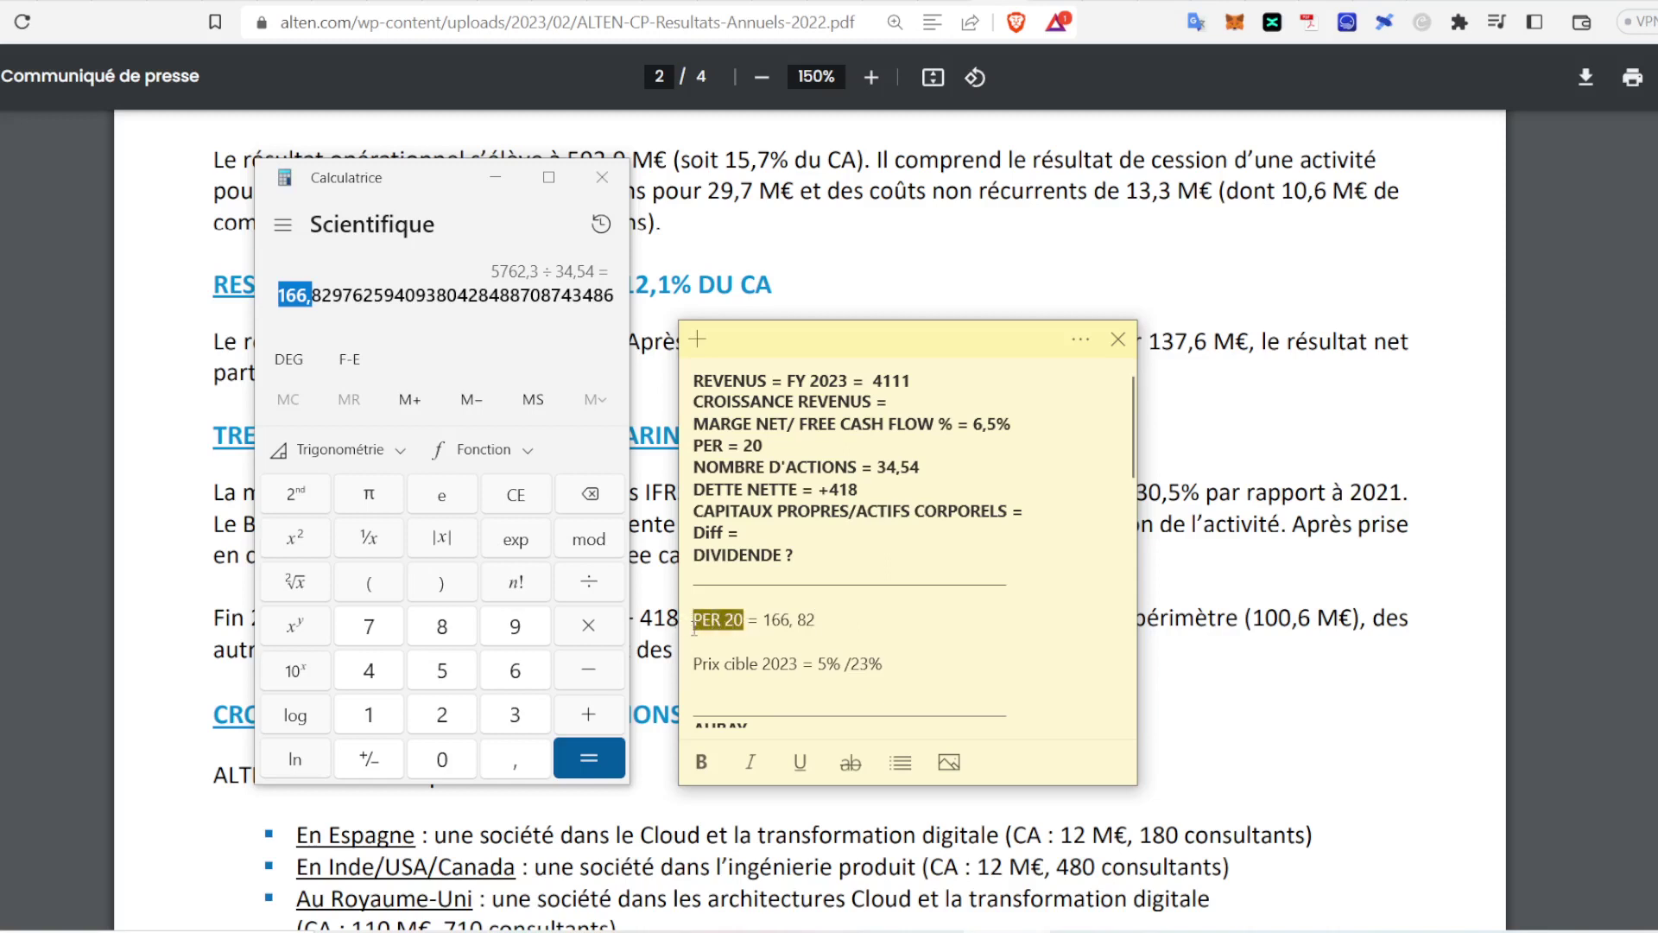
pyautogui.press('Right')
pyautogui.moveTo(749, 628); pyautogui.dragTo(688, 622)
pyautogui.hotkey('ctrl', 'c')
pyautogui.click(759, 645)
pyautogui.hotkey('ctrl', 'v')
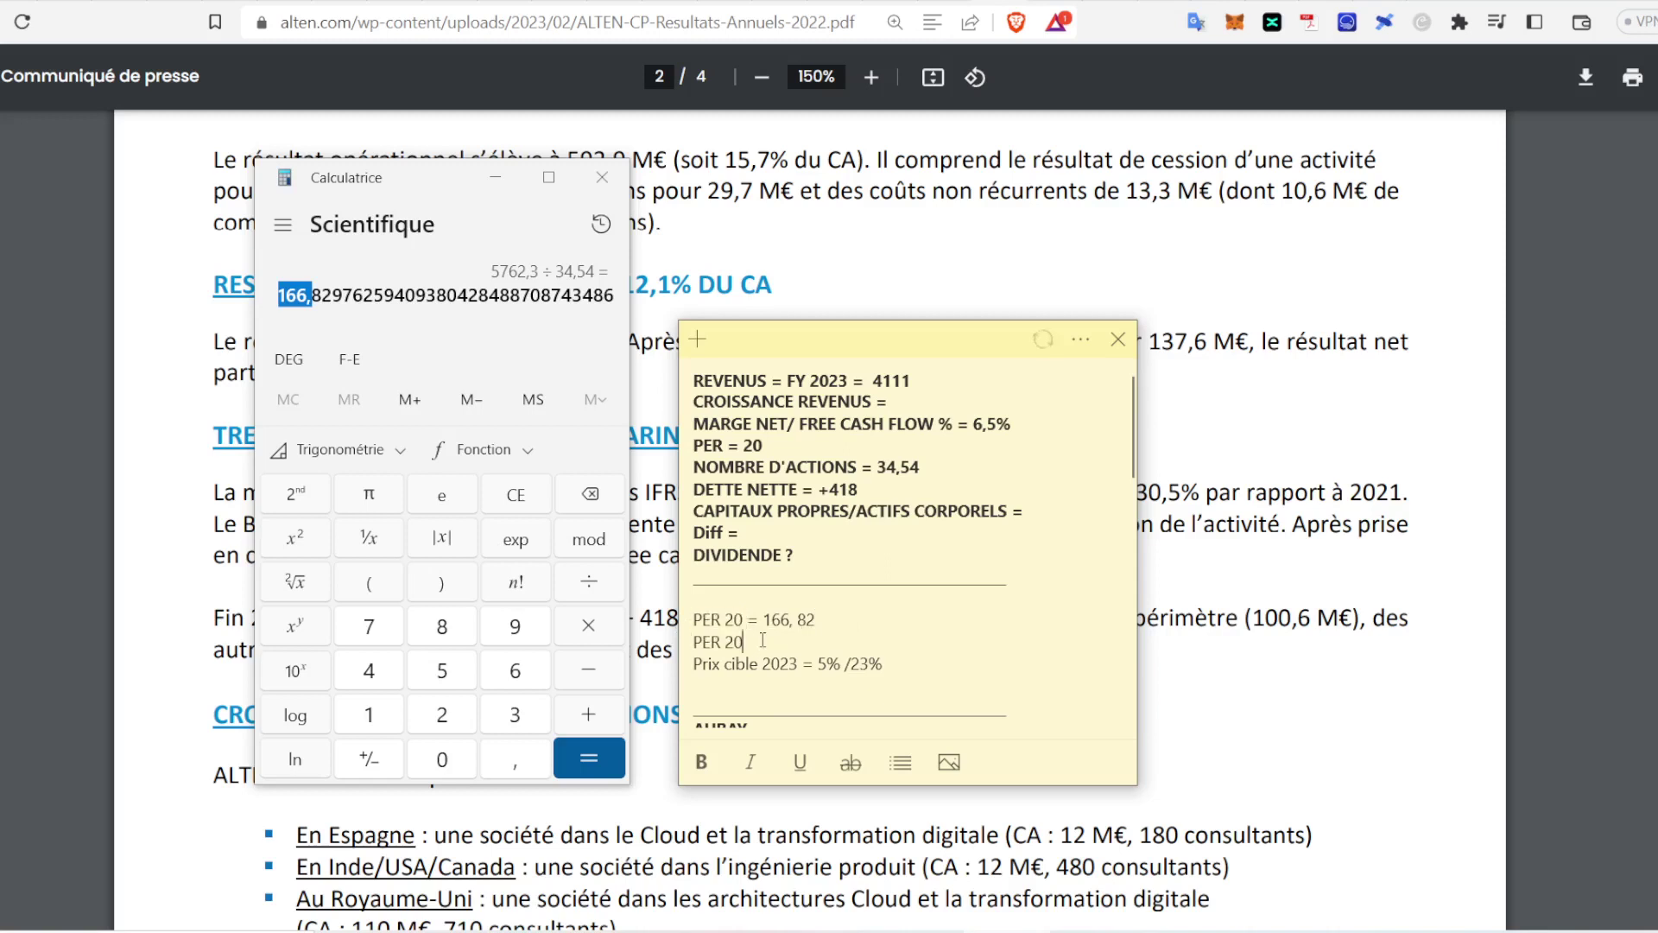
pyautogui.write('= W')
pyautogui.press('BackSpace')
pyautogui.press('BackSpace')
pyautogui.write('/O cash')
pyautogui.click(517, 499)
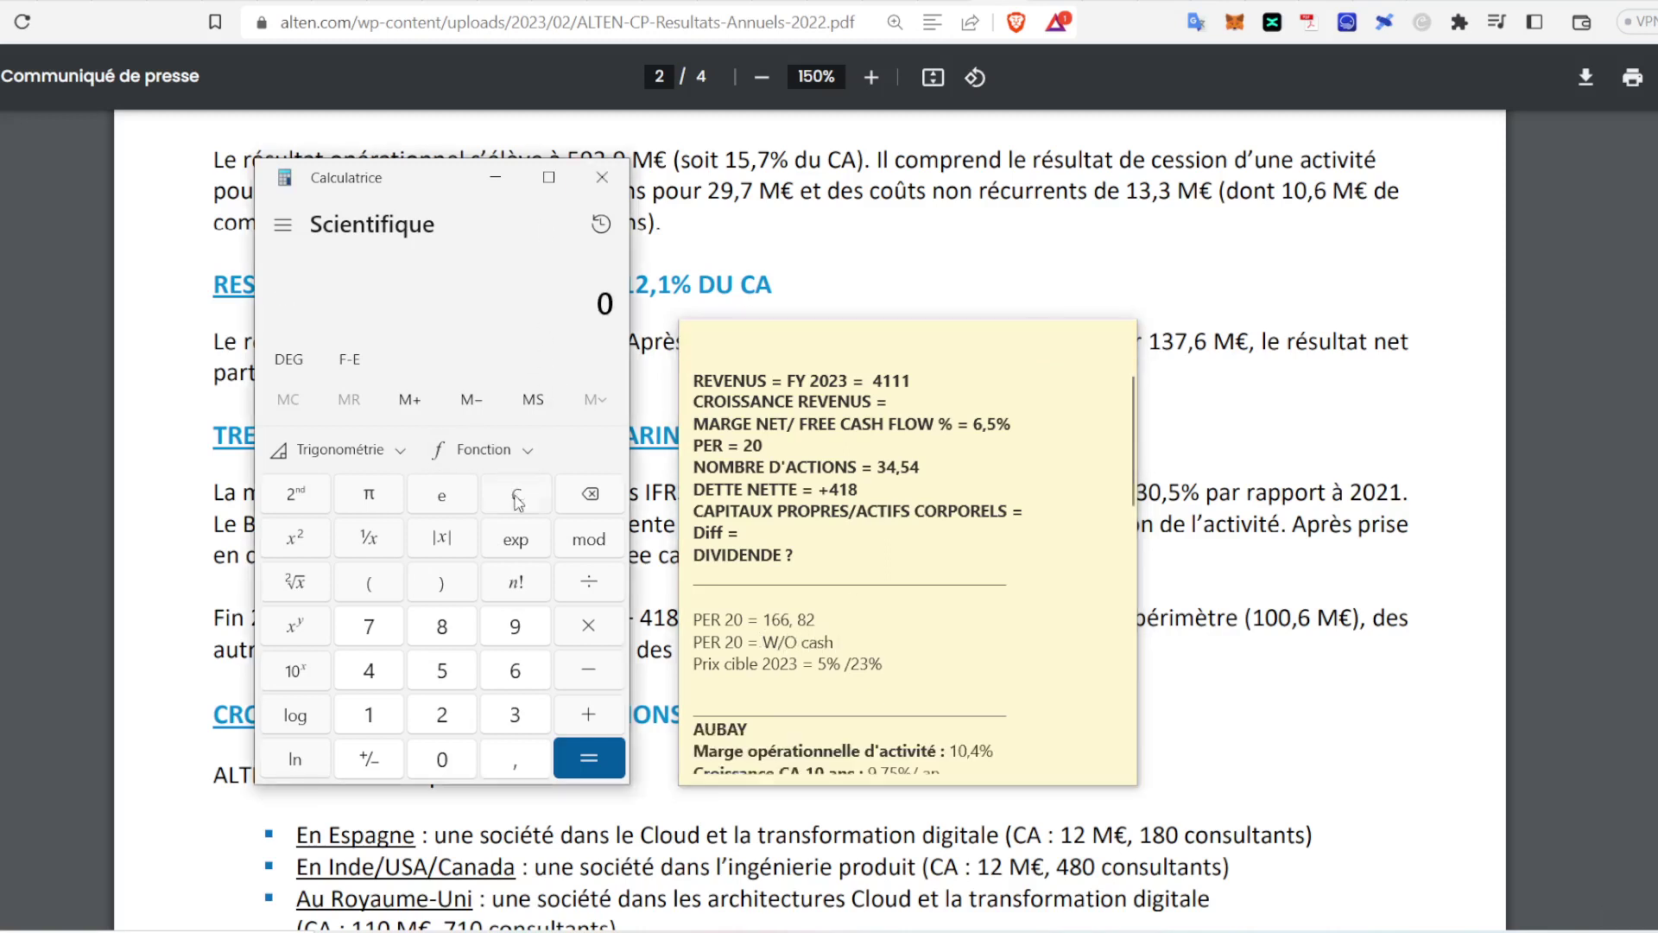
# Step: Multiply the 4111 revenue by the 0,065 net margin in the calculator
pyautogui.click(389, 675)
pyautogui.doubleClick(386, 713)
pyautogui.click(386, 712)
pyautogui.click(589, 625)
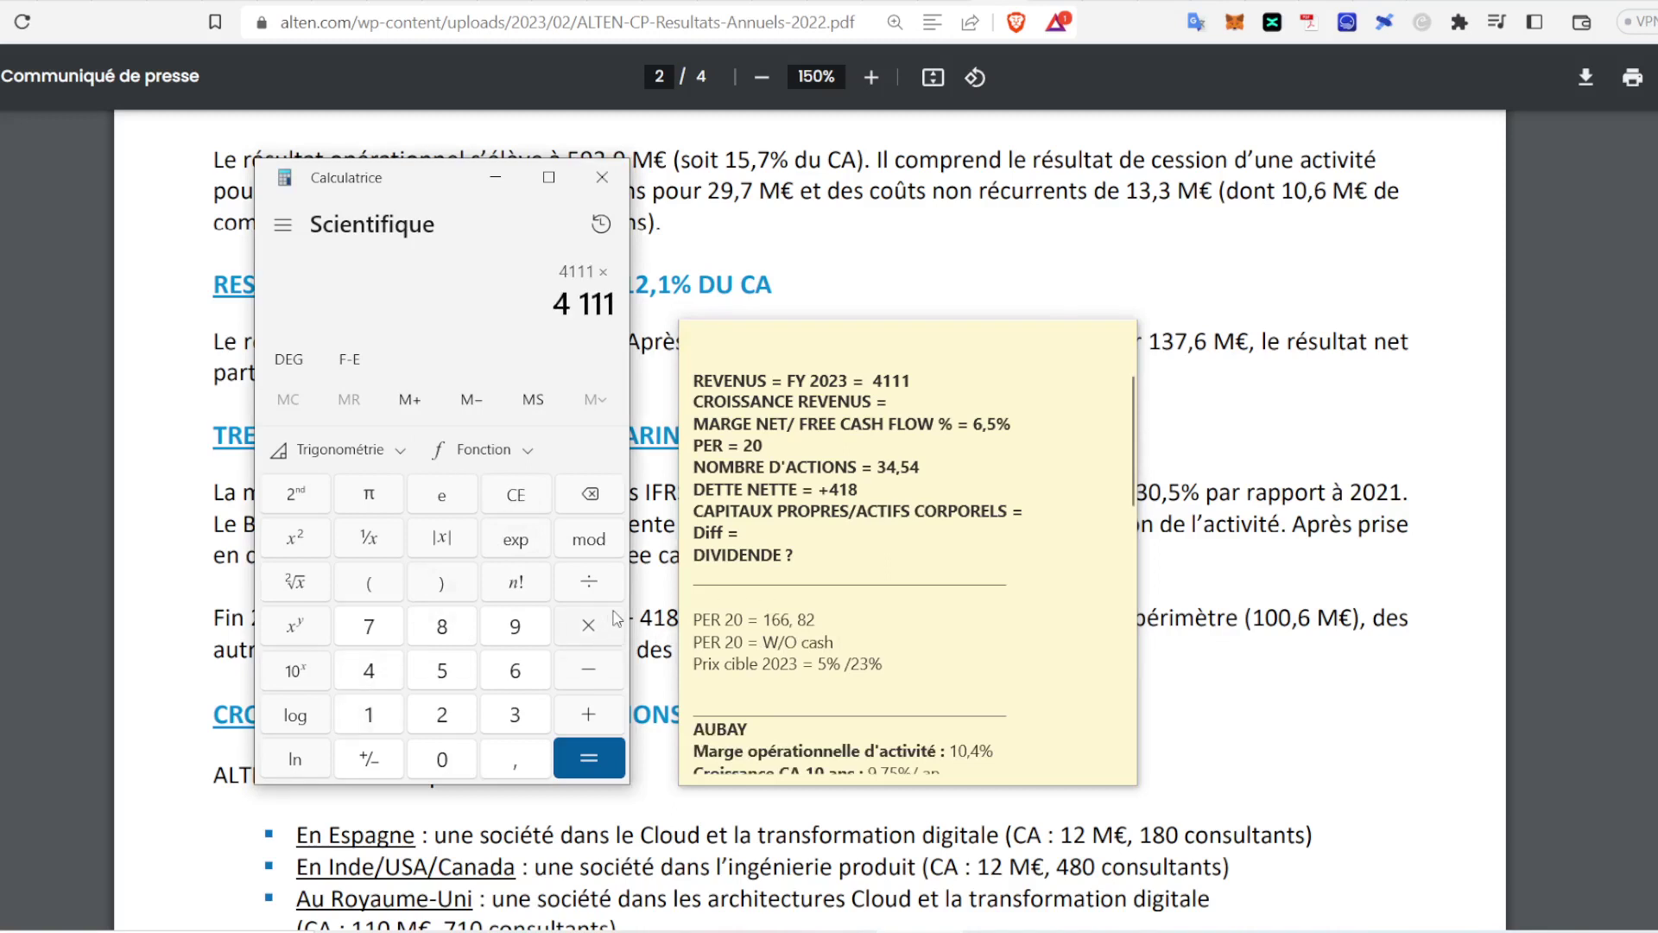
pyautogui.click(458, 753)
pyautogui.click(525, 764)
pyautogui.click(451, 762)
pyautogui.click(511, 671)
pyautogui.click(441, 671)
pyautogui.click(589, 758)
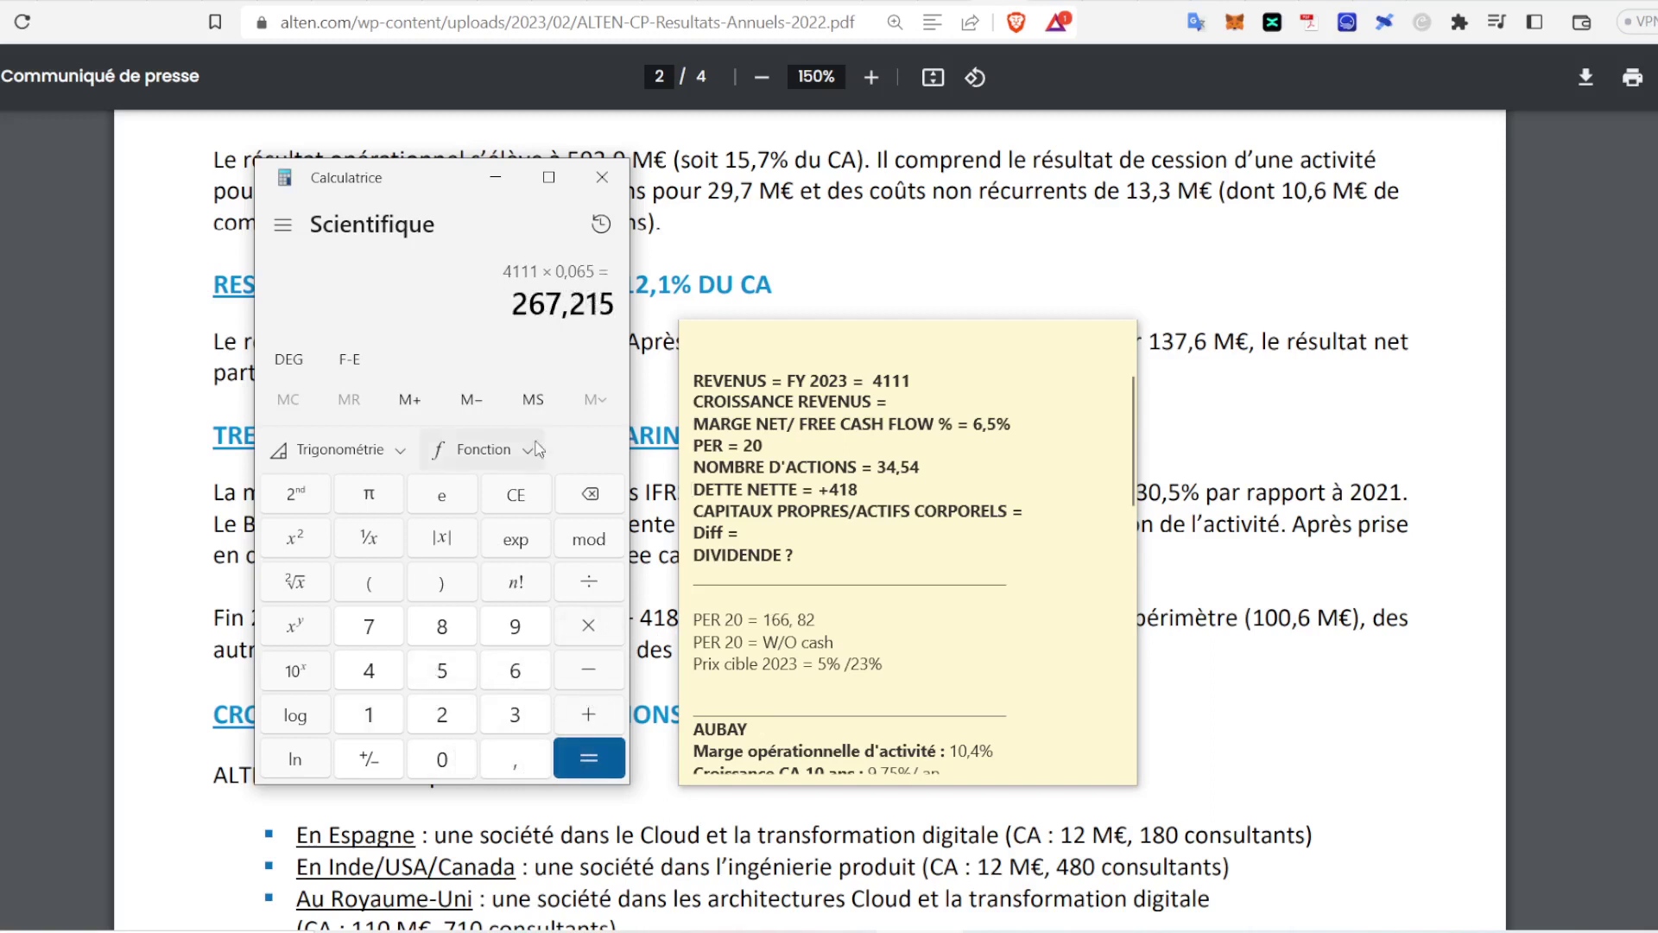
# Step: Multiply the calculated net income by the PER of 20 to get the valuation without cash
pyautogui.click(577, 623)
pyautogui.click(438, 720)
pyautogui.click(452, 760)
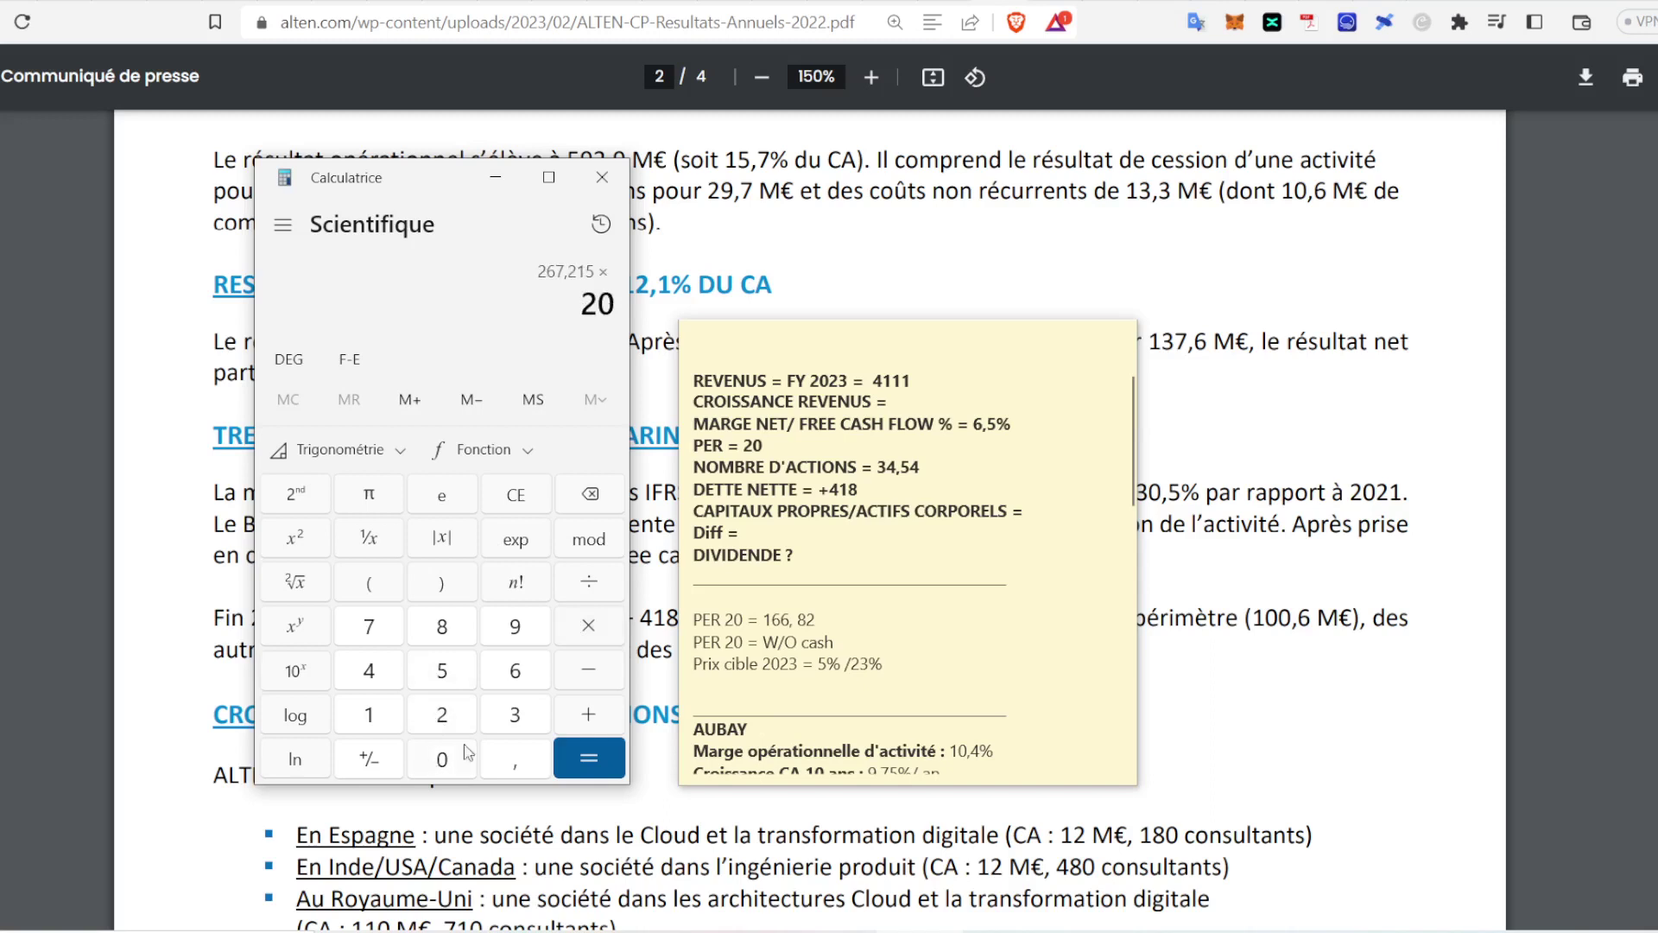
pyautogui.click(589, 758)
# Step: Divide the valuation without cash by the 34,54 million shares
pyautogui.click(589, 582)
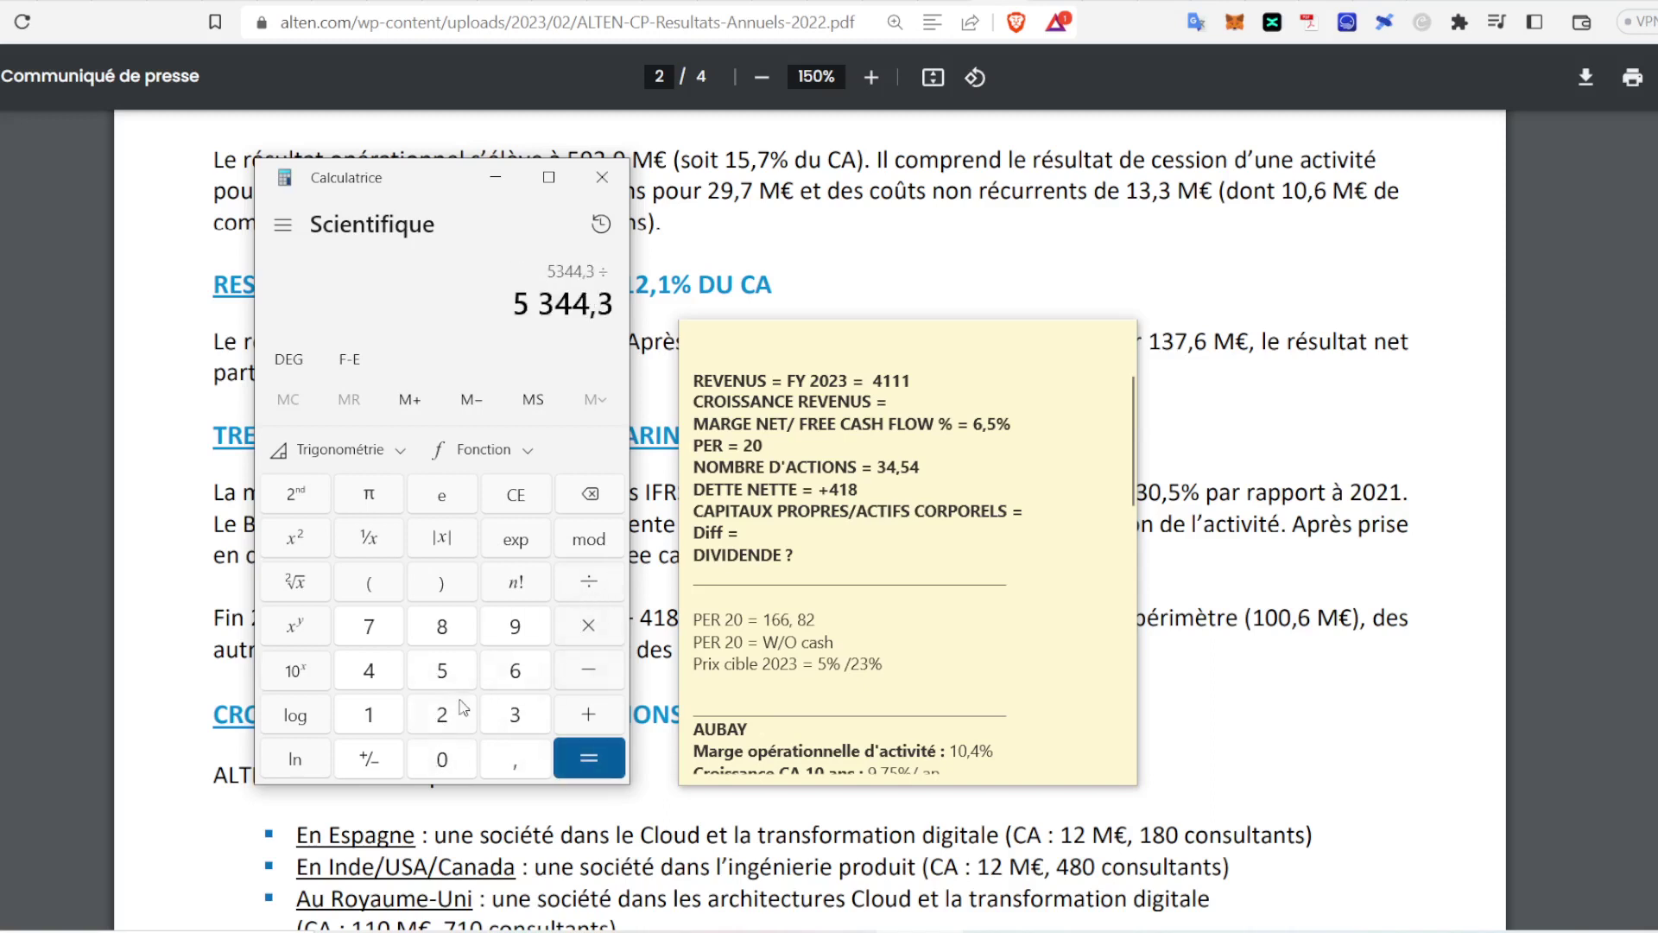
pyautogui.click(512, 714)
pyautogui.click(372, 672)
pyautogui.click(492, 762)
pyautogui.click(449, 680)
pyautogui.click(356, 665)
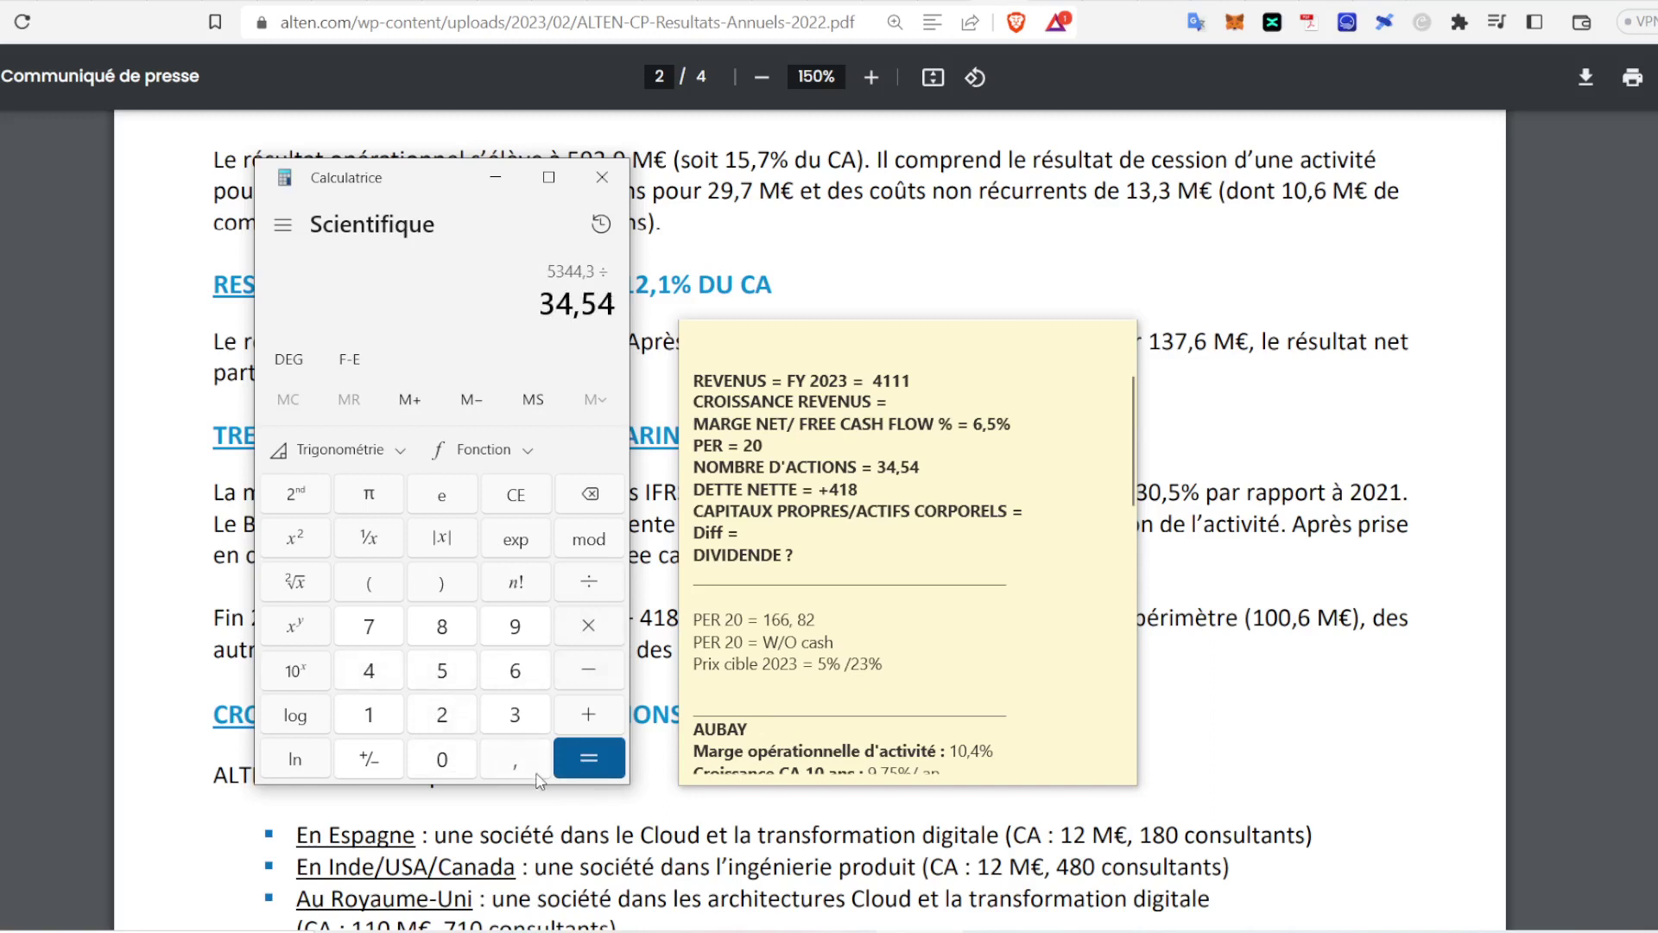
pyautogui.click(584, 758)
# Step: Complete the "PER 20 = W/O cash" line in the sticky note with "= 154,4"
pyautogui.moveTo(278, 296); pyautogui.dragTo(321, 296)
pyautogui.click(845, 643)
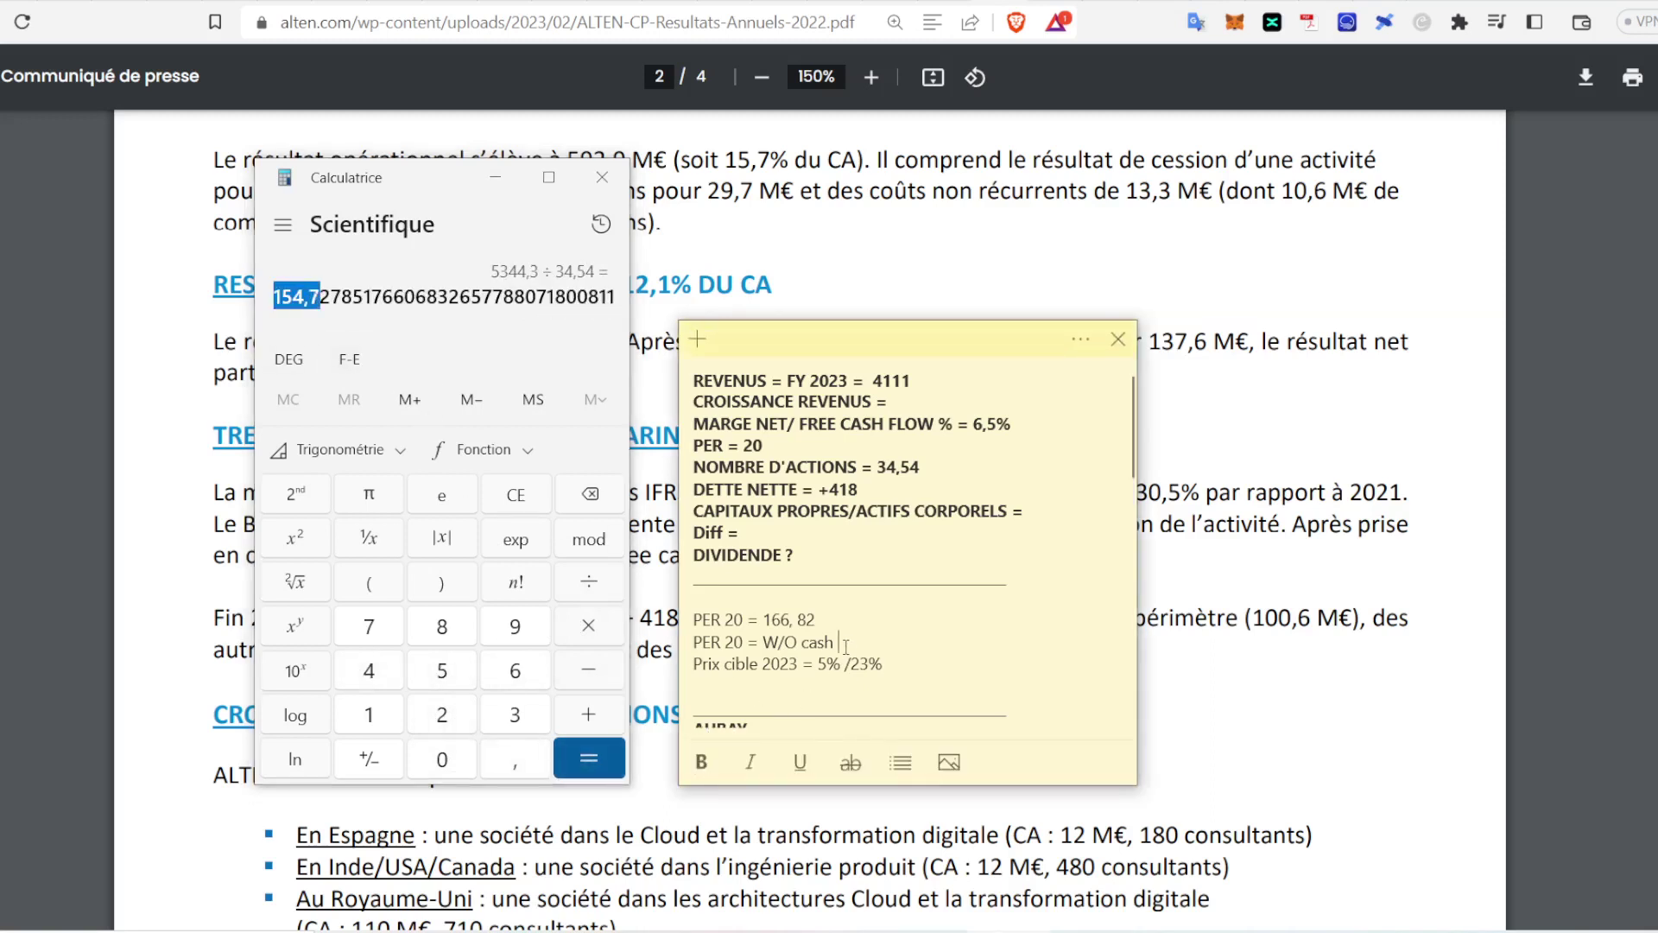
pyautogui.write('= 154')
# Step: Look up Alten's current share price on the Bourse Direct page and return to the sticky note
pyautogui.hotkey('alt', 'Tab')
pyautogui.hotkey('ctrl', 'Tab')
pyautogui.moveTo(831, 410); pyautogui.dragTo(948, 408)
pyautogui.click(1038, 401)
pyautogui.hotkey('ctrl', 'Tab')
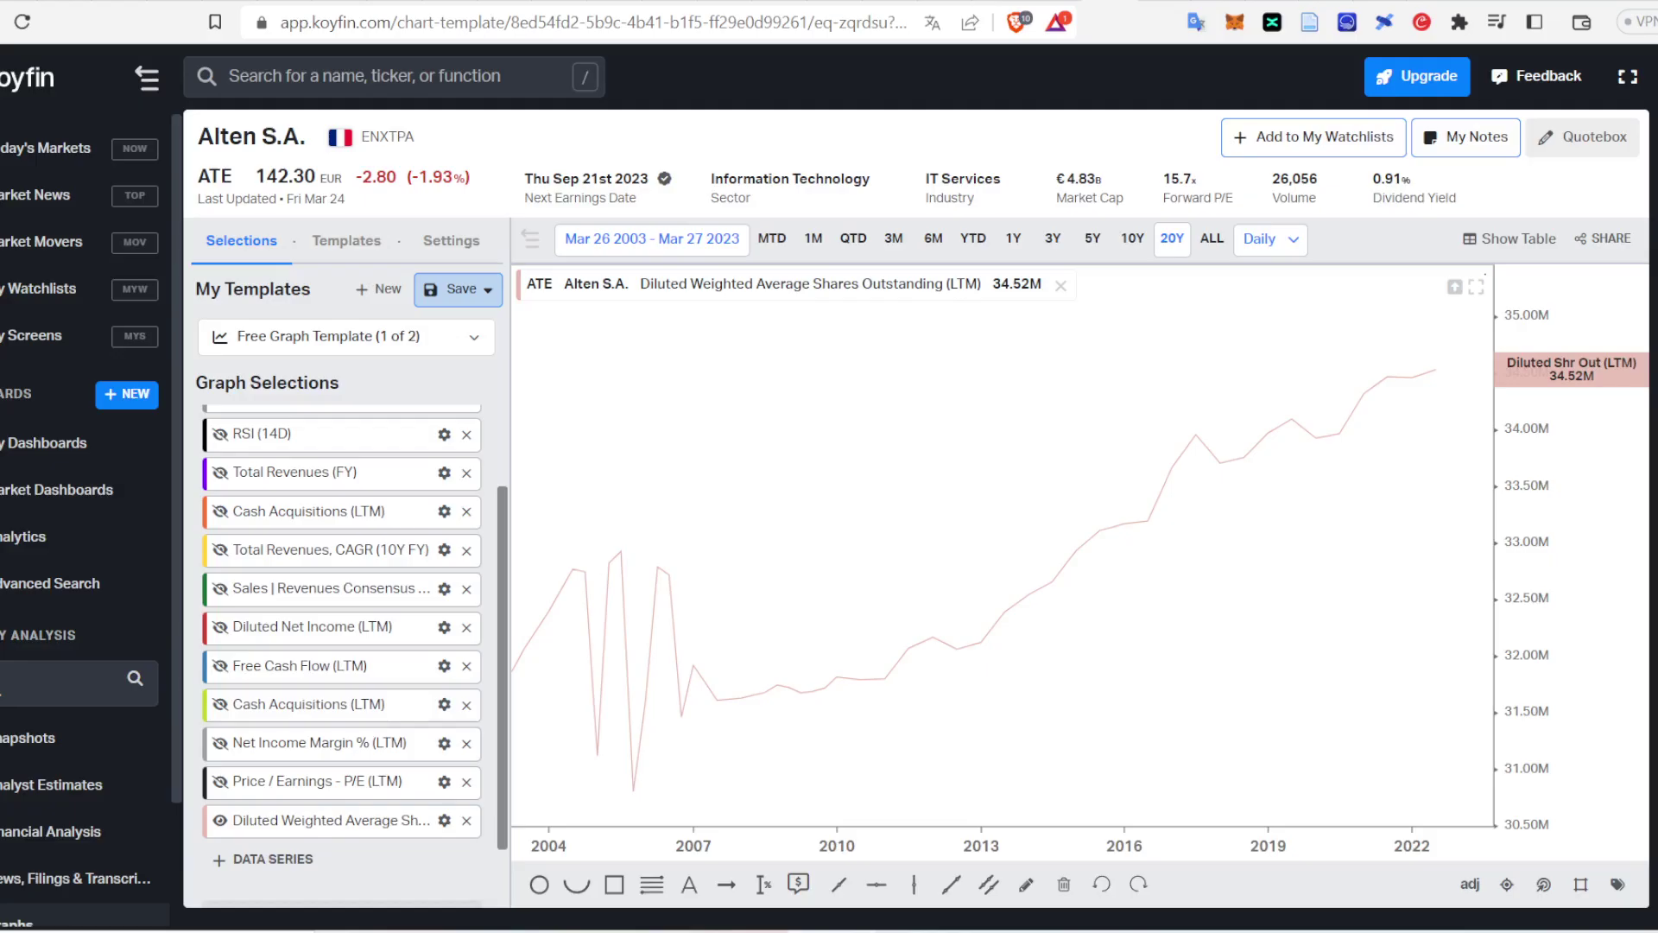
pyautogui.hotkey('ctrl', 'Tab')
pyautogui.hotkey('ctrl', 'Tab')
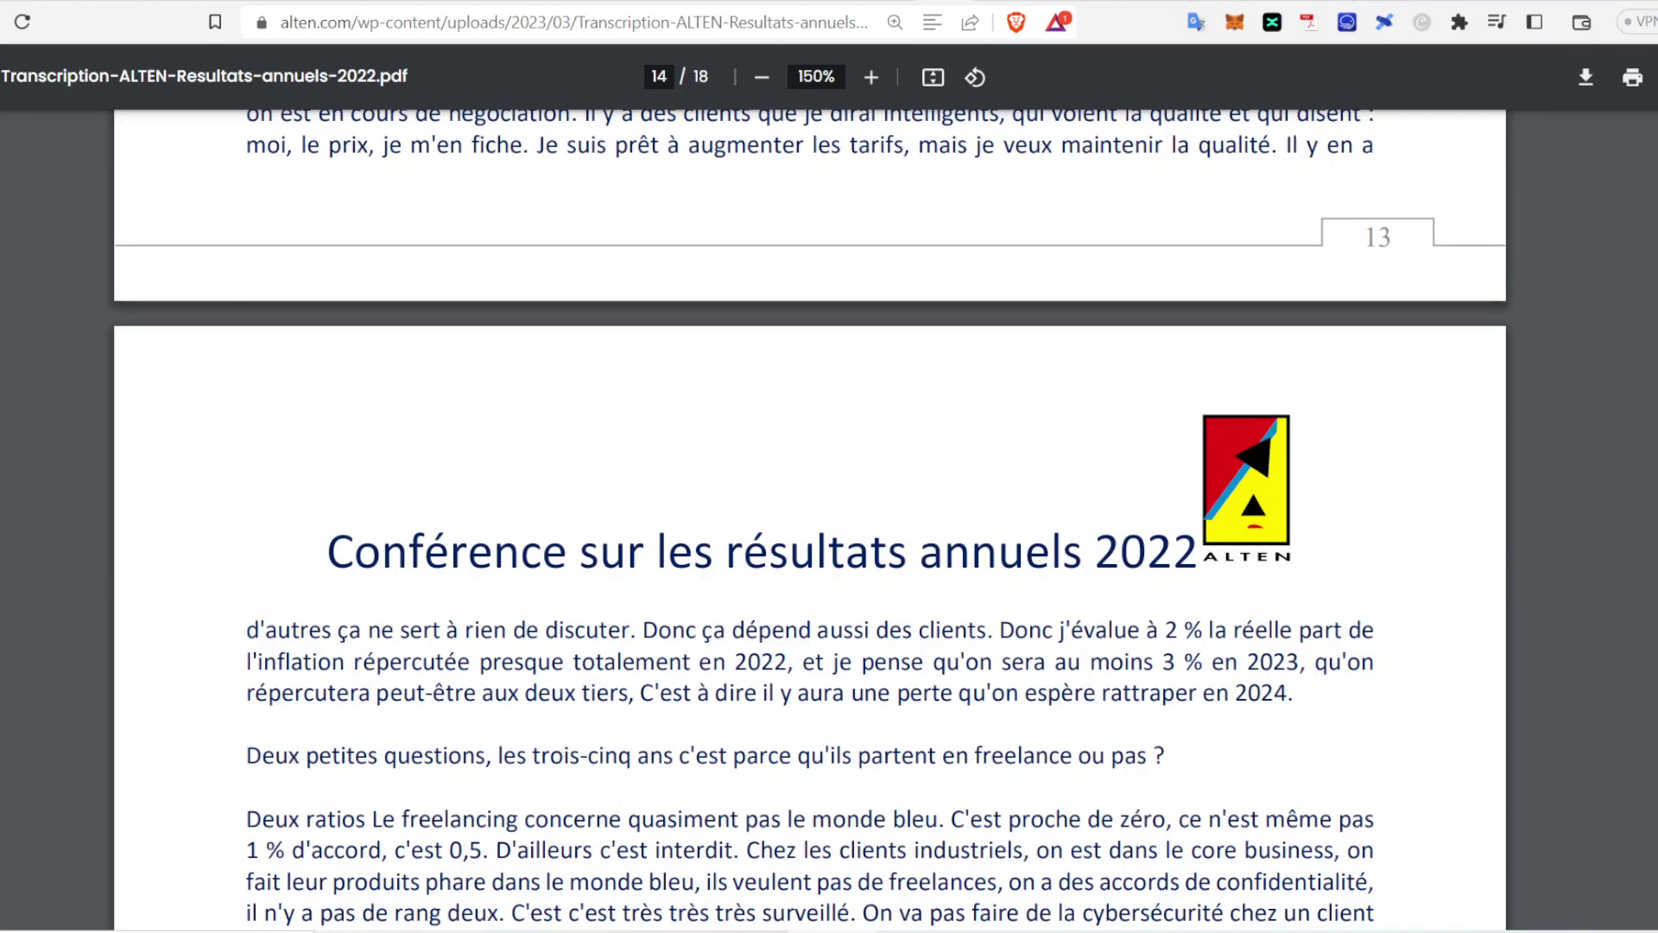
pyautogui.hotkey('ctrl', 'shift', 'Tab')
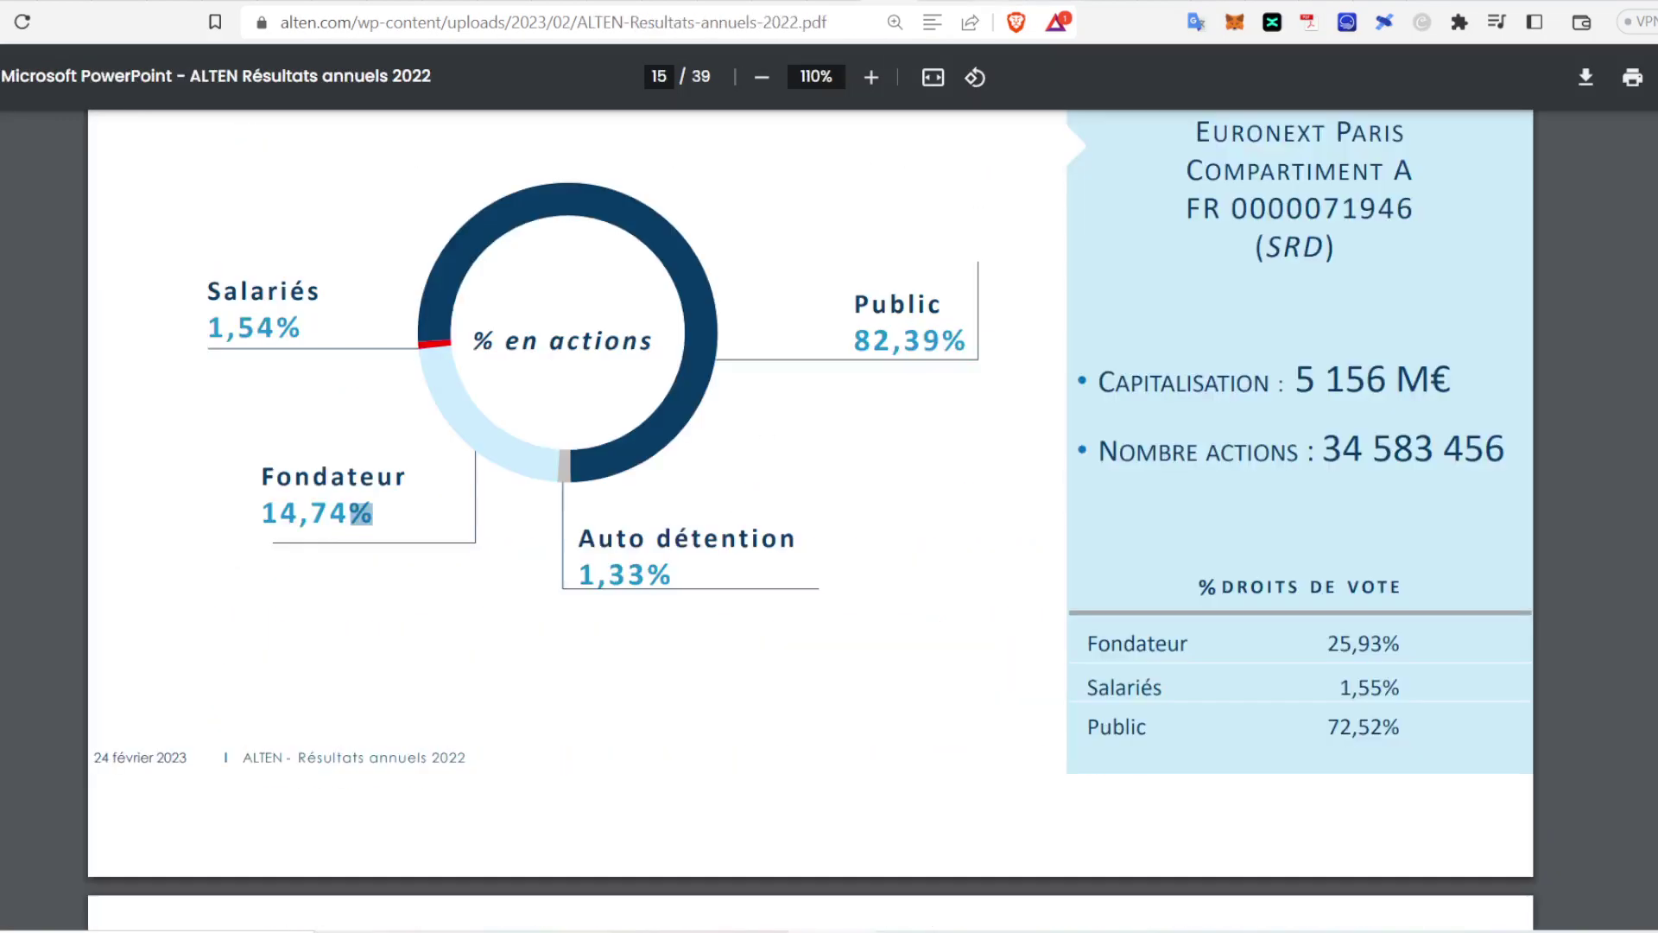
pyautogui.hotkey('ctrl', 'shift', 'Tab')
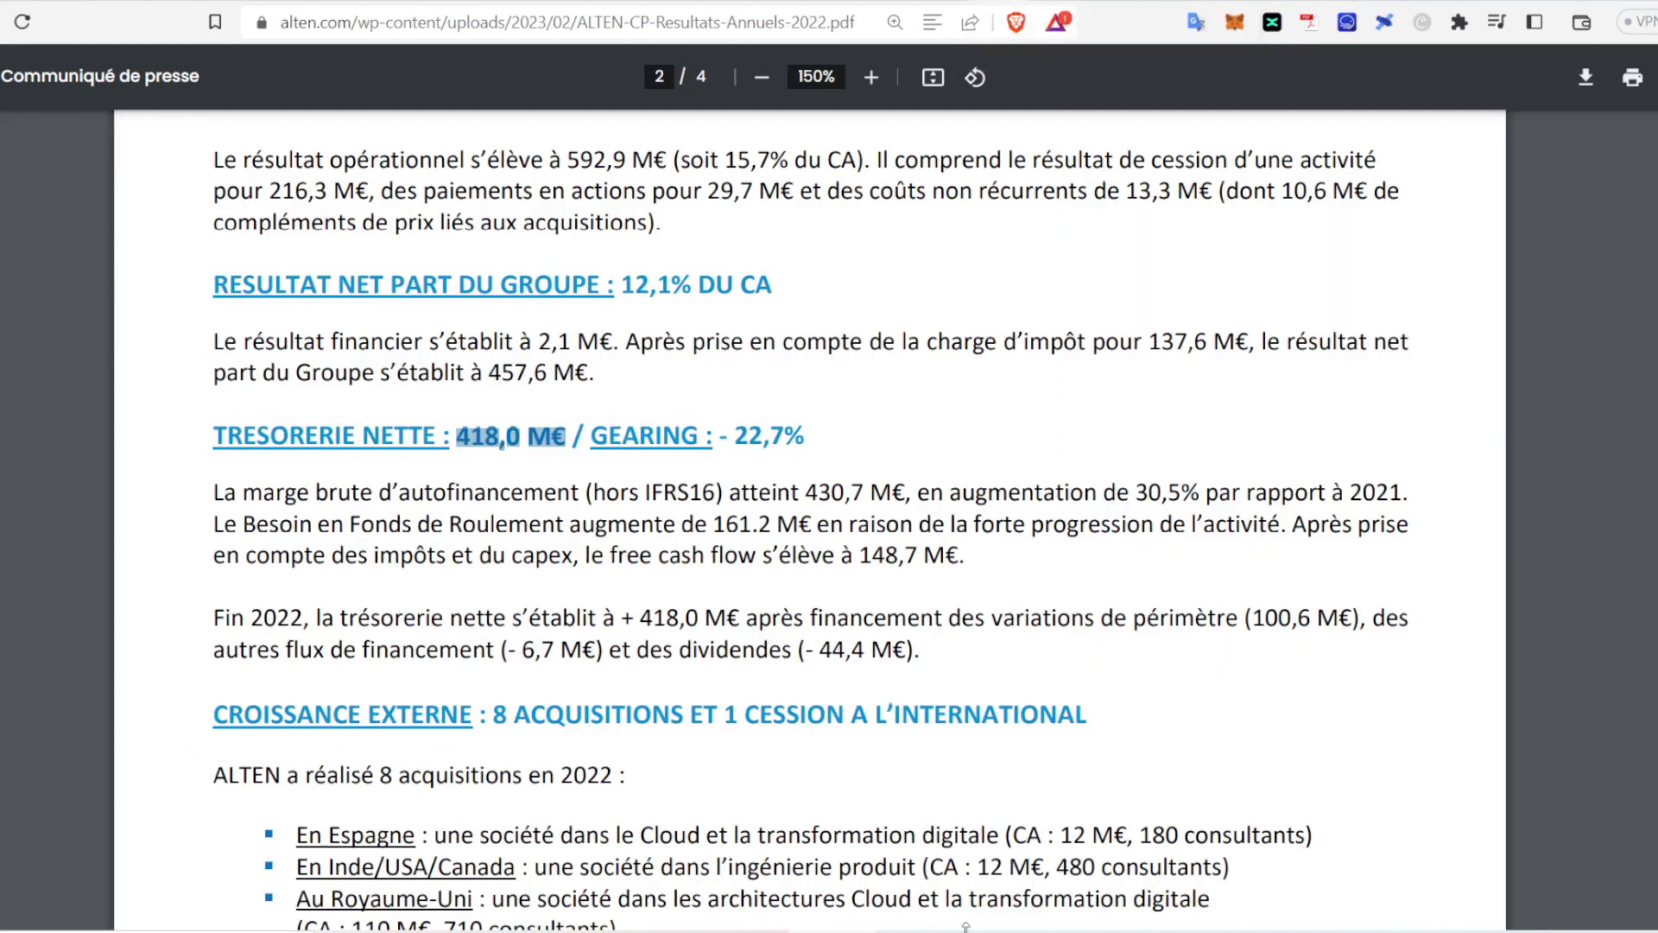
pyautogui.hotkey('alt', 'Tab')
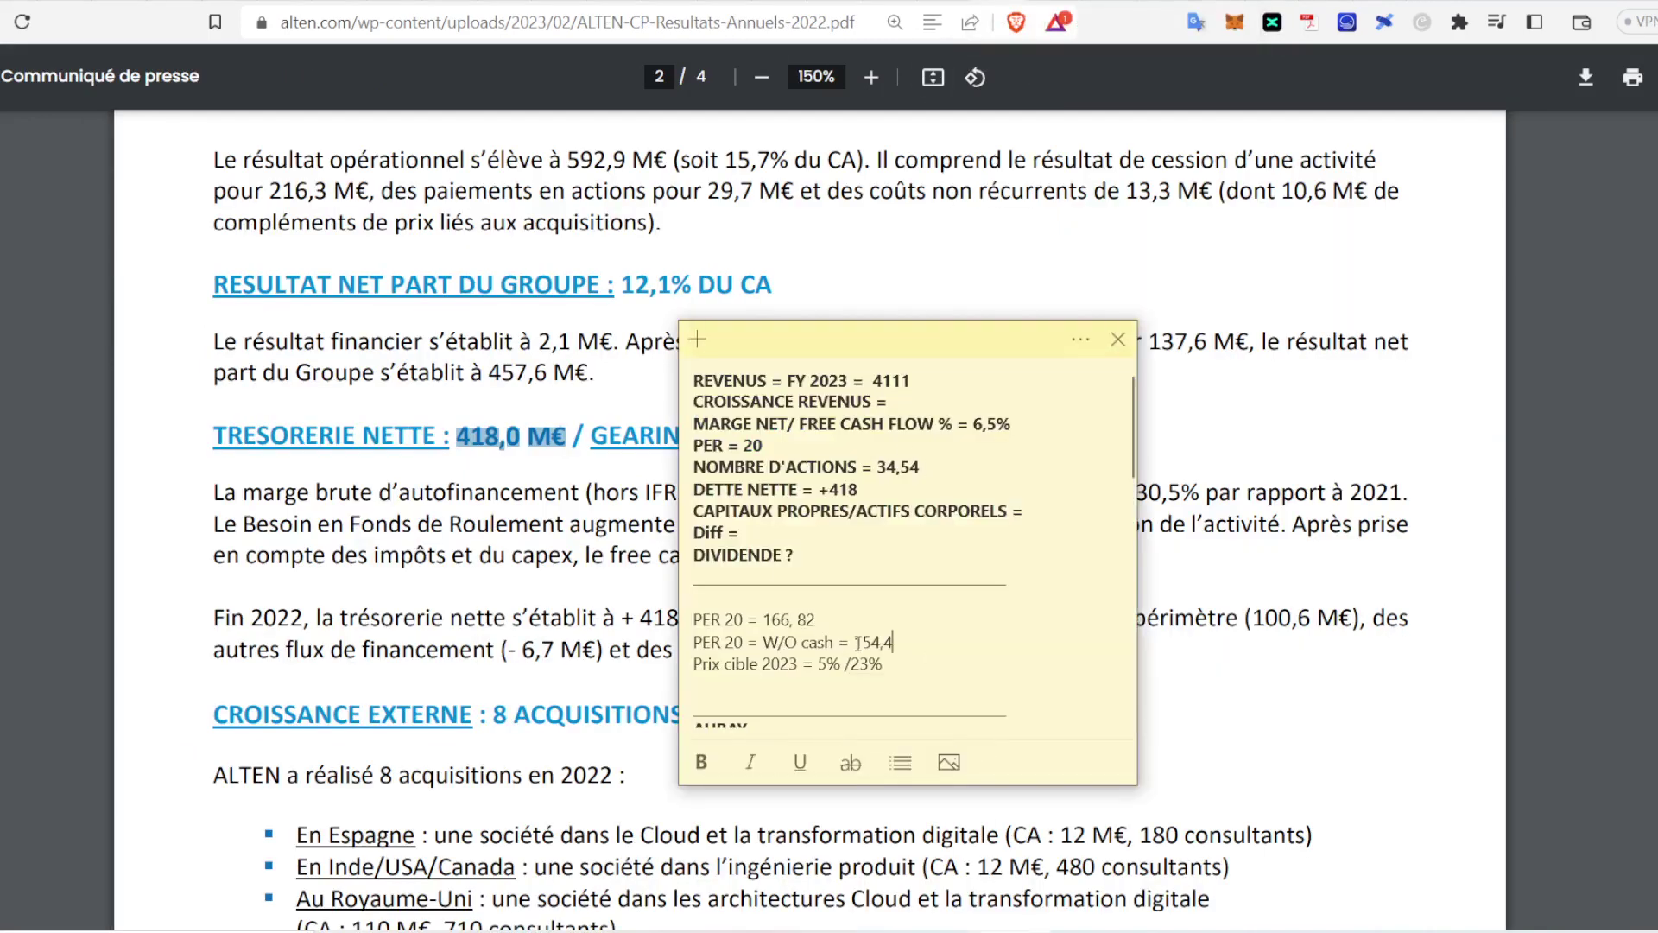
# Step: Erase the old percentages from the "Prix cible 2023" line in the sticky note
pyautogui.scroll(-3, 847, 652)
pyautogui.moveTo(885, 553); pyautogui.dragTo(844, 551)
pyautogui.press('BackSpace')
pyautogui.press('BackSpace')
pyautogui.press('BackSpace')
pyautogui.press('BackSpace')
pyautogui.press('BackSpace')
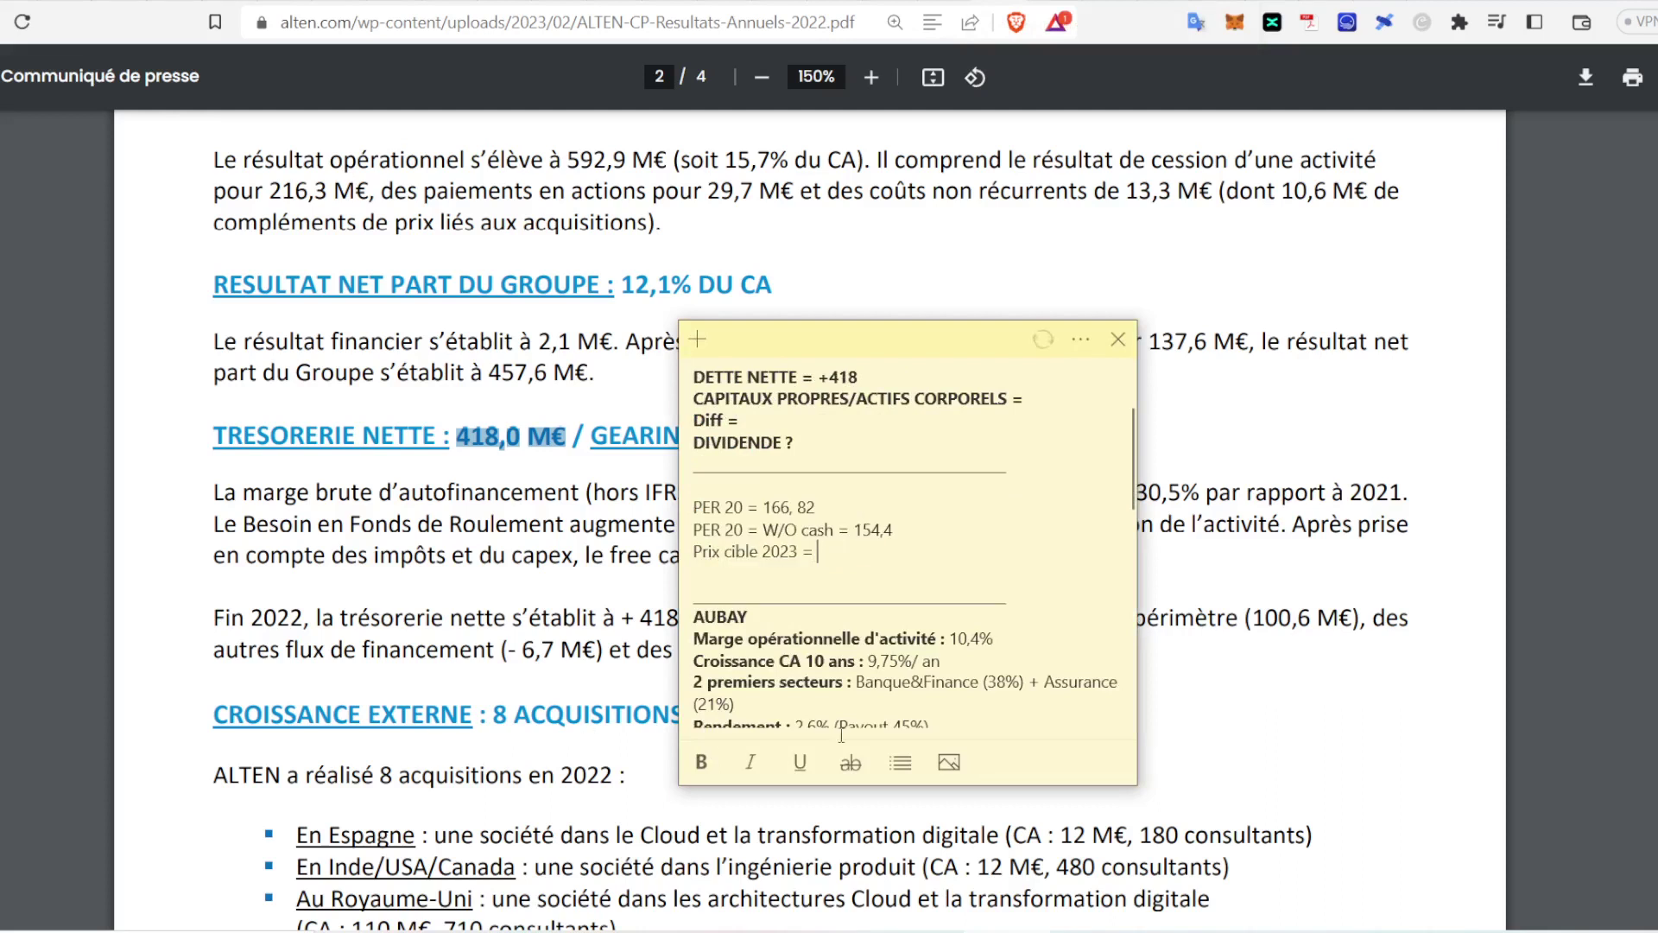
# Step: Clear the calculator and divide the 166 target price by the current share price of 143 from Bourse Direct
pyautogui.hotkey('alt', 'Tab')
pyautogui.click(533, 515)
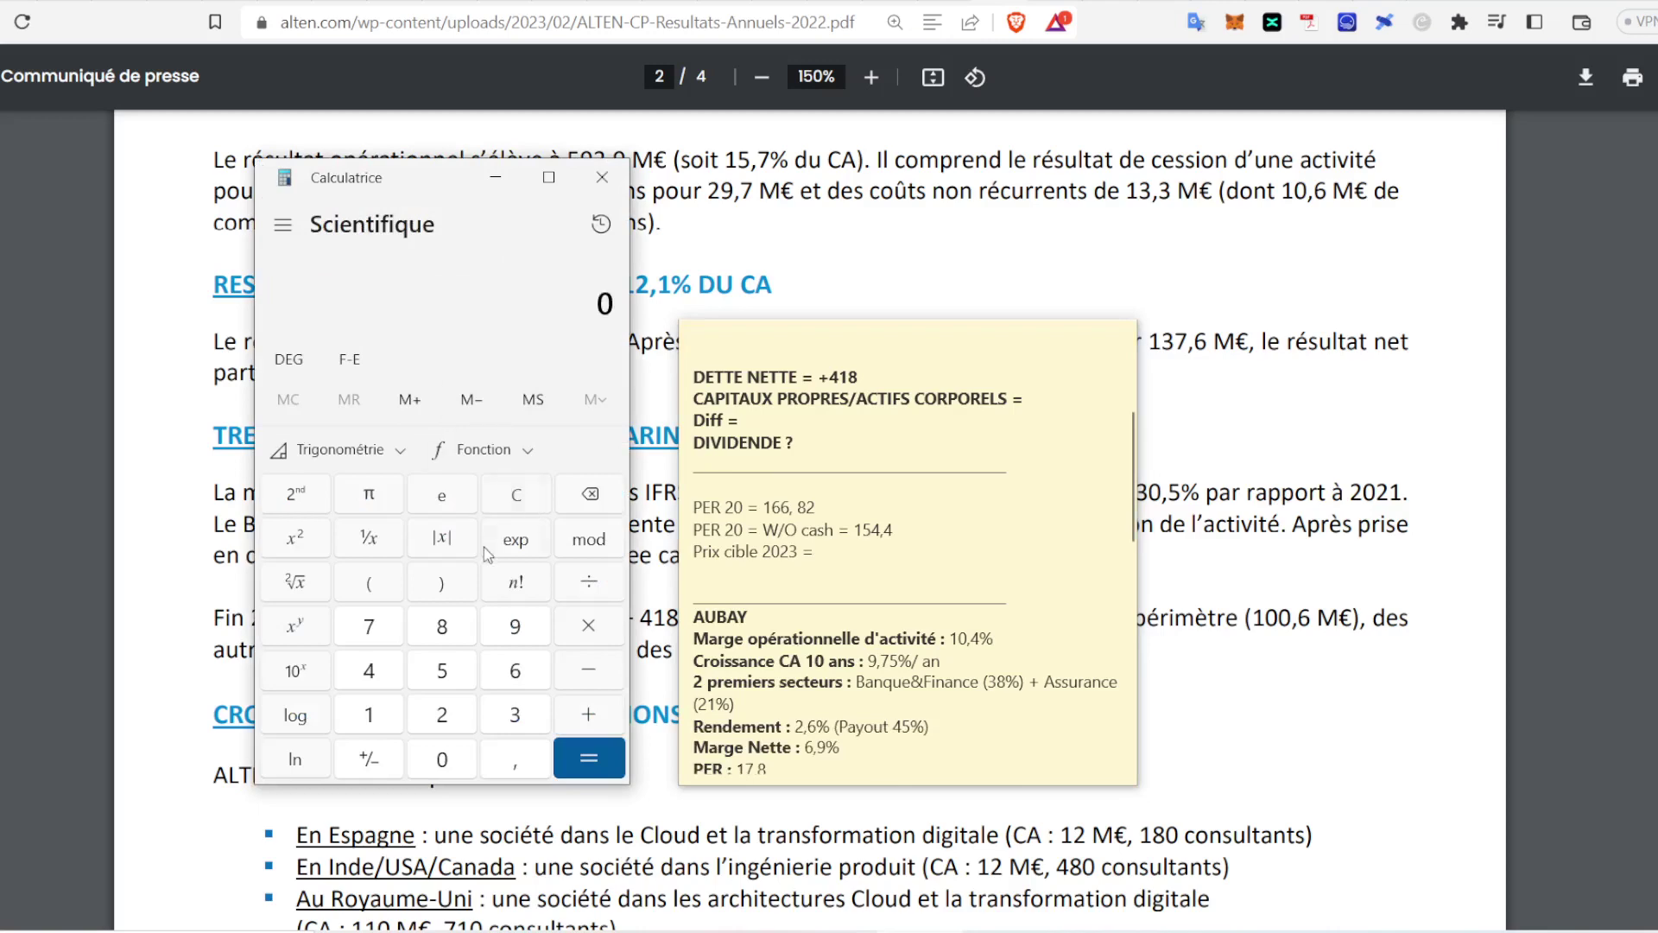
pyautogui.click(369, 715)
pyautogui.doubleClick(514, 670)
pyautogui.click(597, 585)
pyautogui.hotkey('alt', 'Tab')
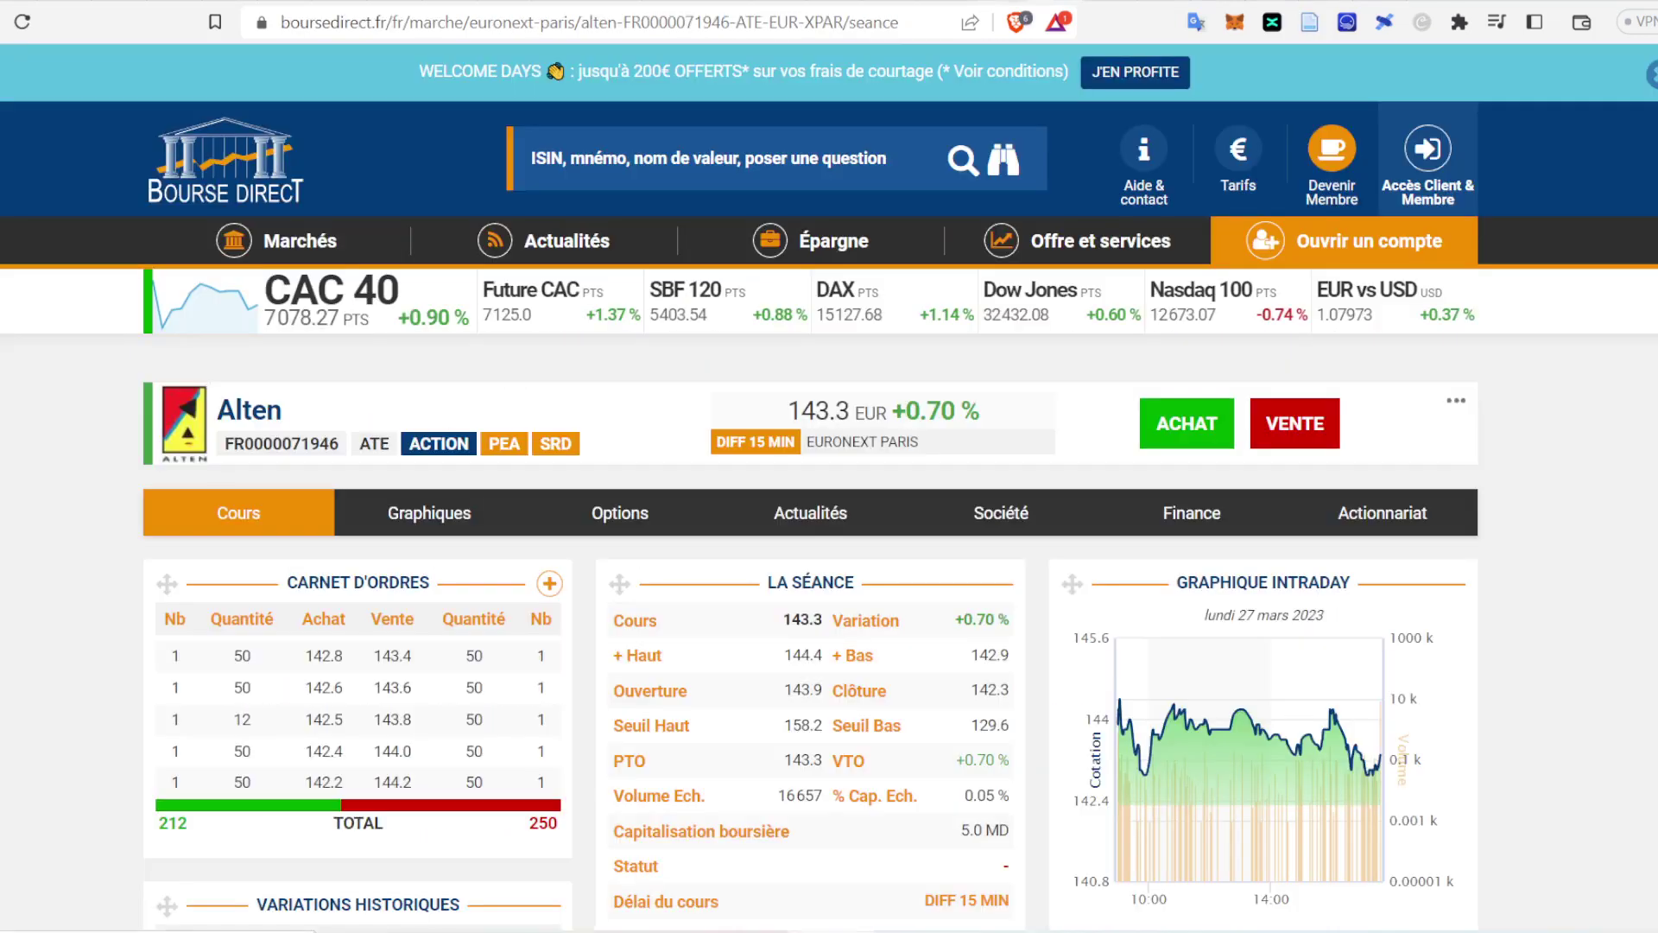
pyautogui.hotkey('alt', 'Tab')
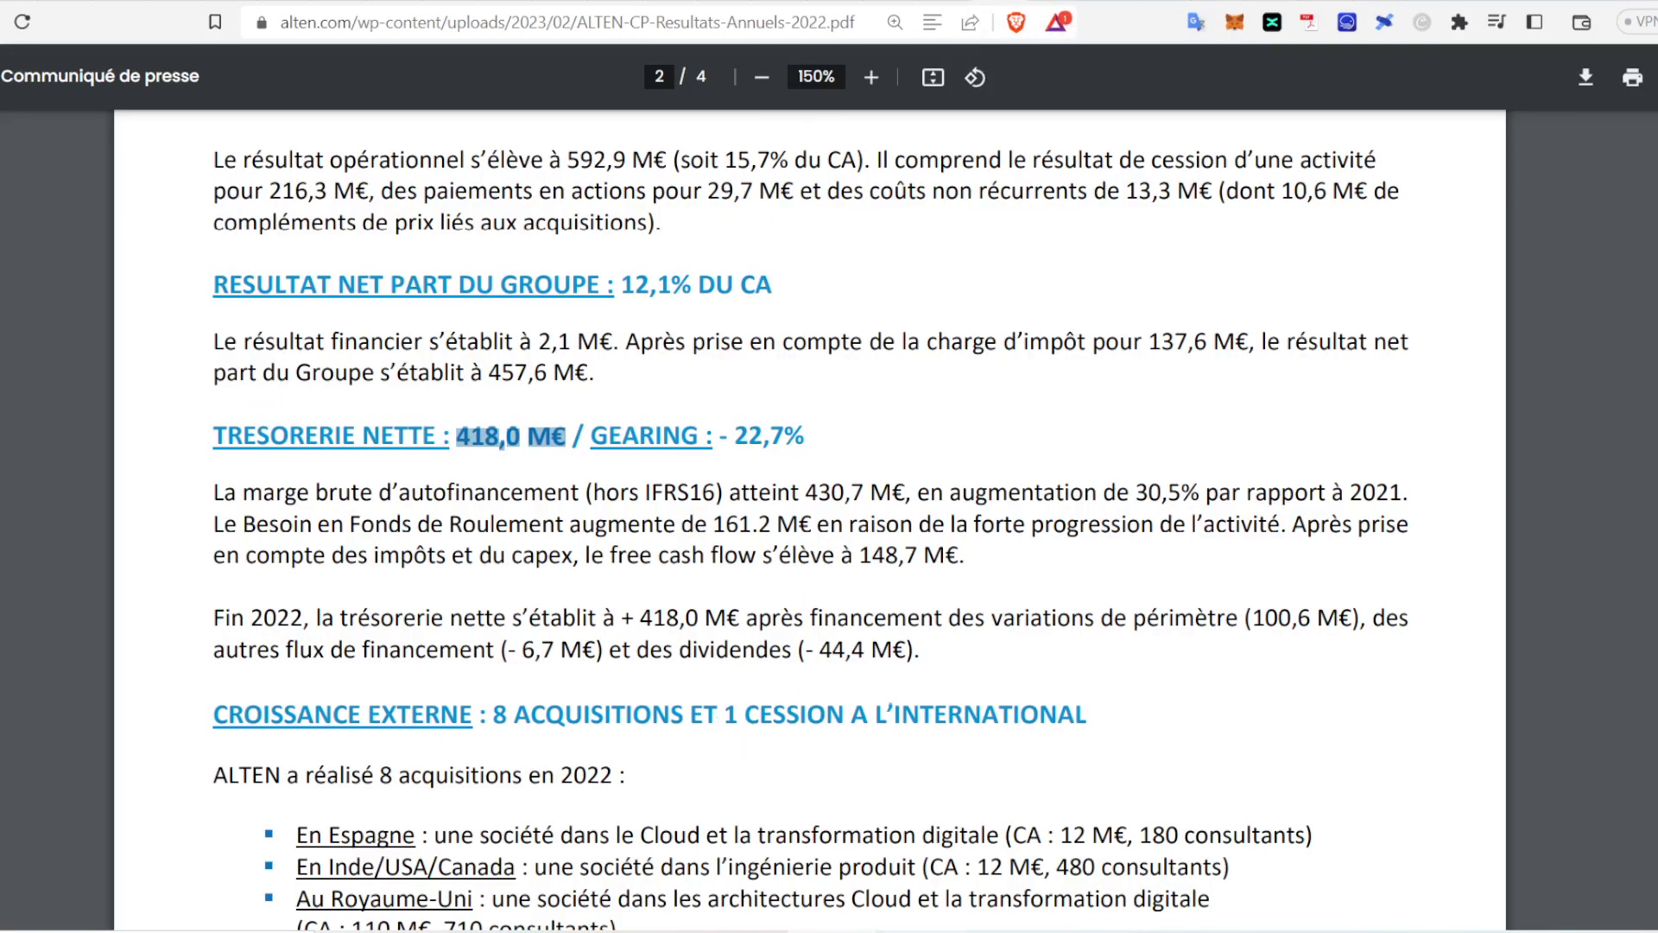
pyautogui.hotkey('alt', 'Tab')
pyautogui.write('1')
pyautogui.click(399, 685)
pyautogui.click(521, 719)
pyautogui.click(589, 758)
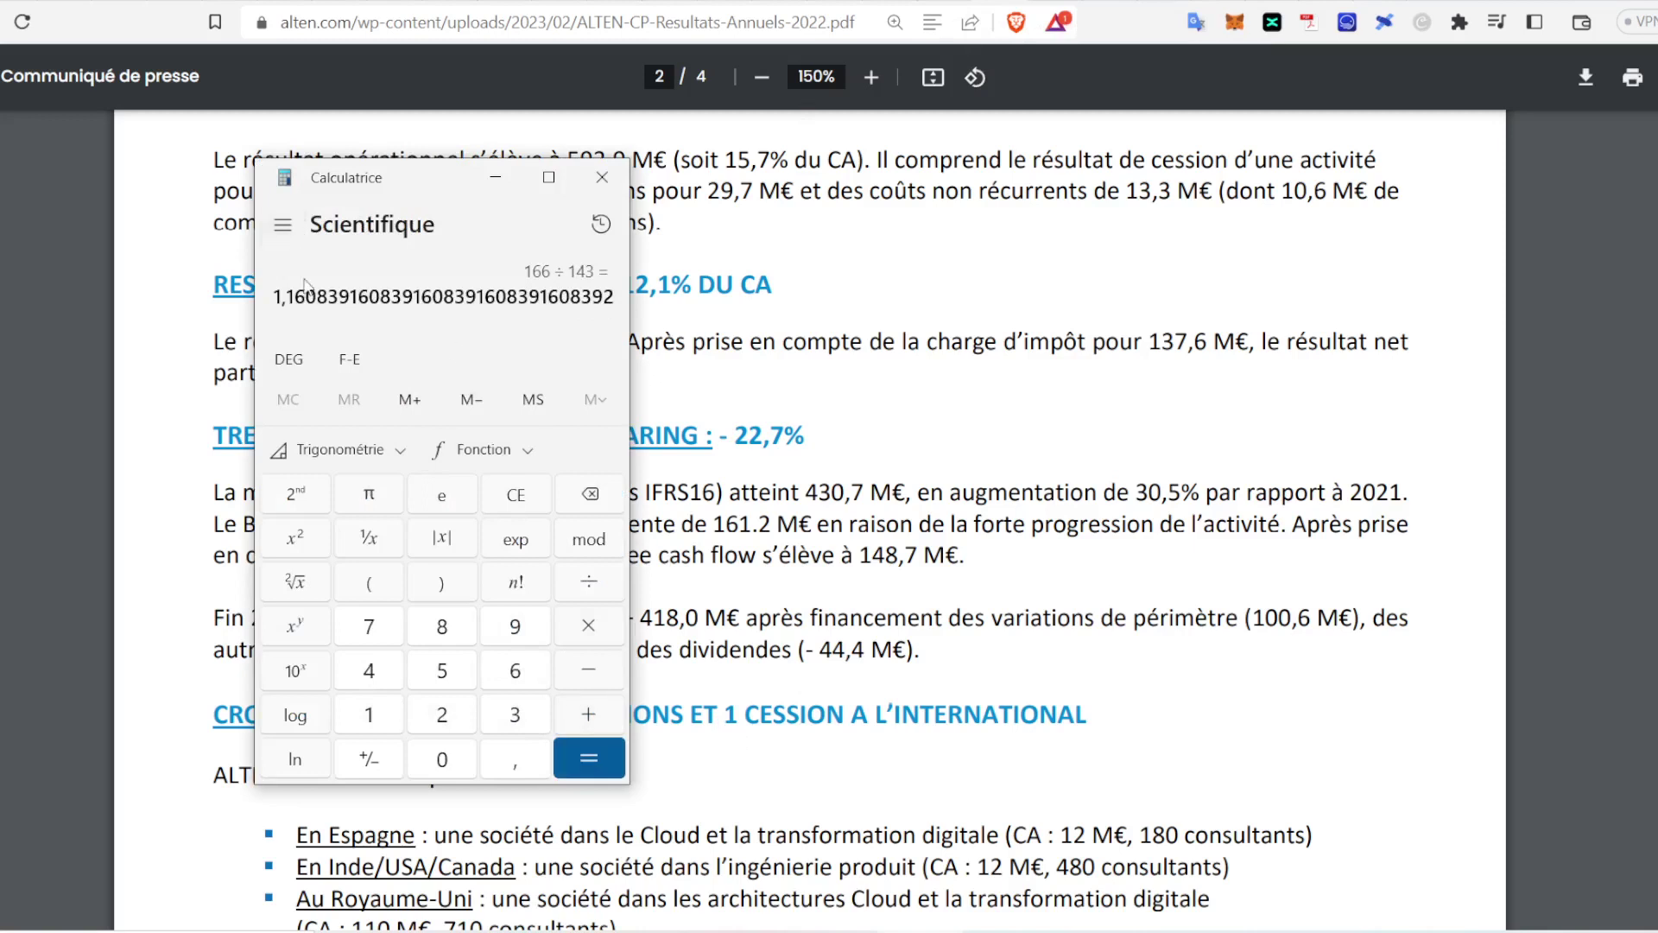
# Step: Enter +16% as the "Prix cible 2023" upside in the sticky note and return to the browser
pyautogui.moveTo(294, 298); pyautogui.dragTo(308, 304)
pyautogui.hotkey('alt', 'Tab')
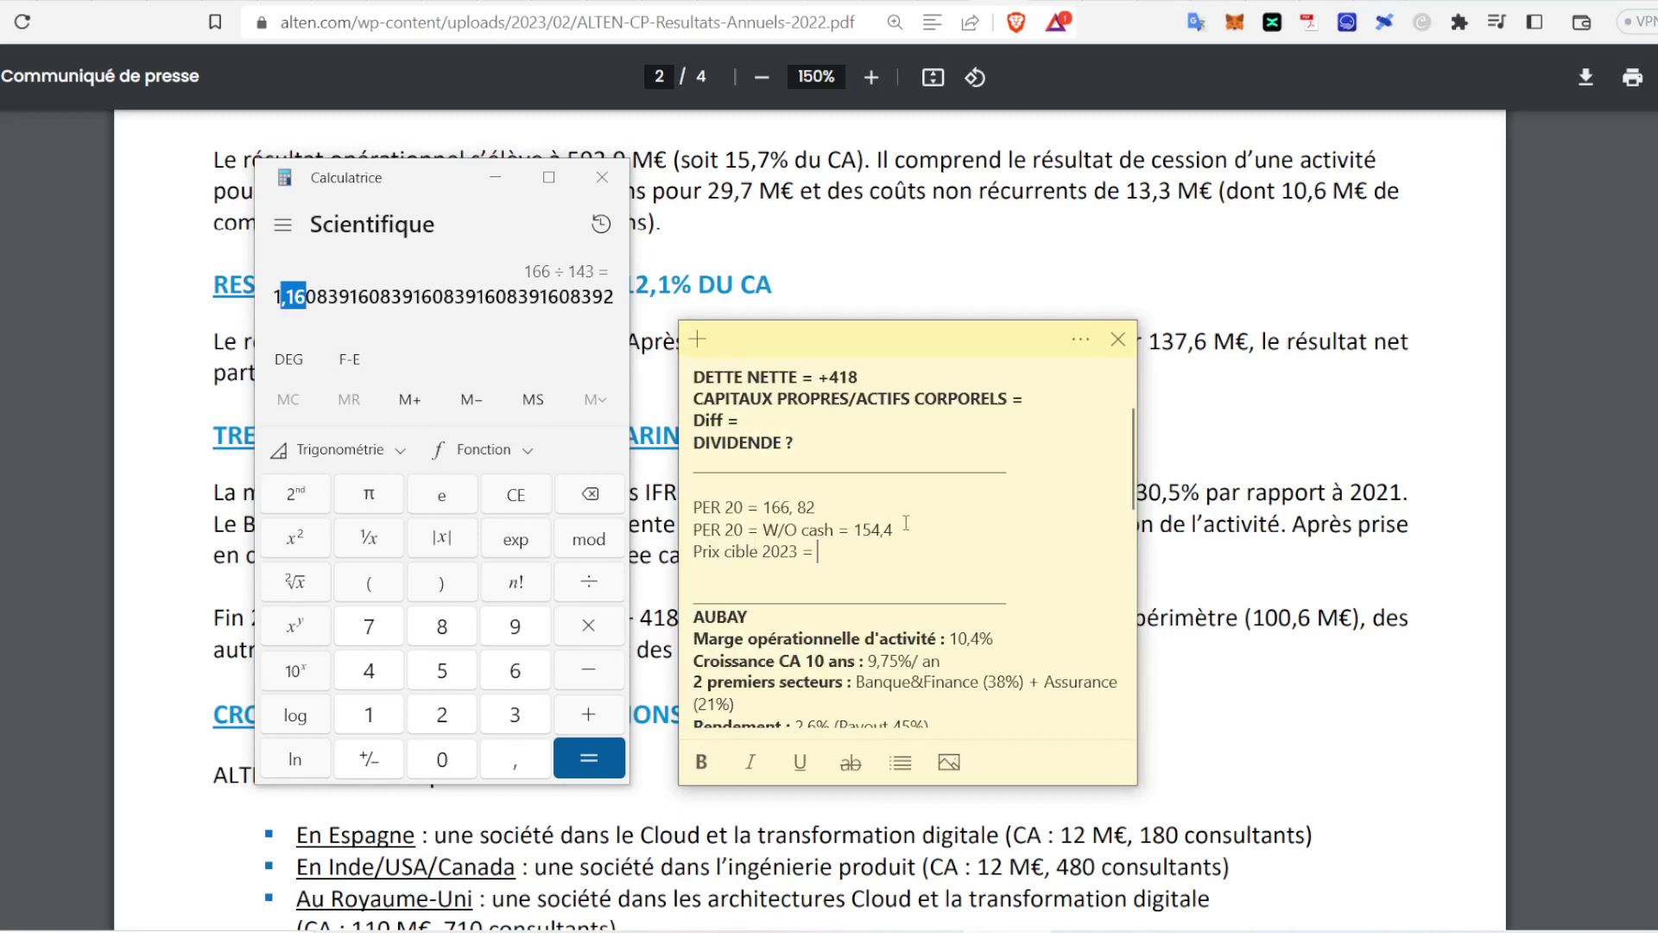
pyautogui.write('16%+')
pyautogui.scroll(1, 871, 565)
pyautogui.click(981, 225)
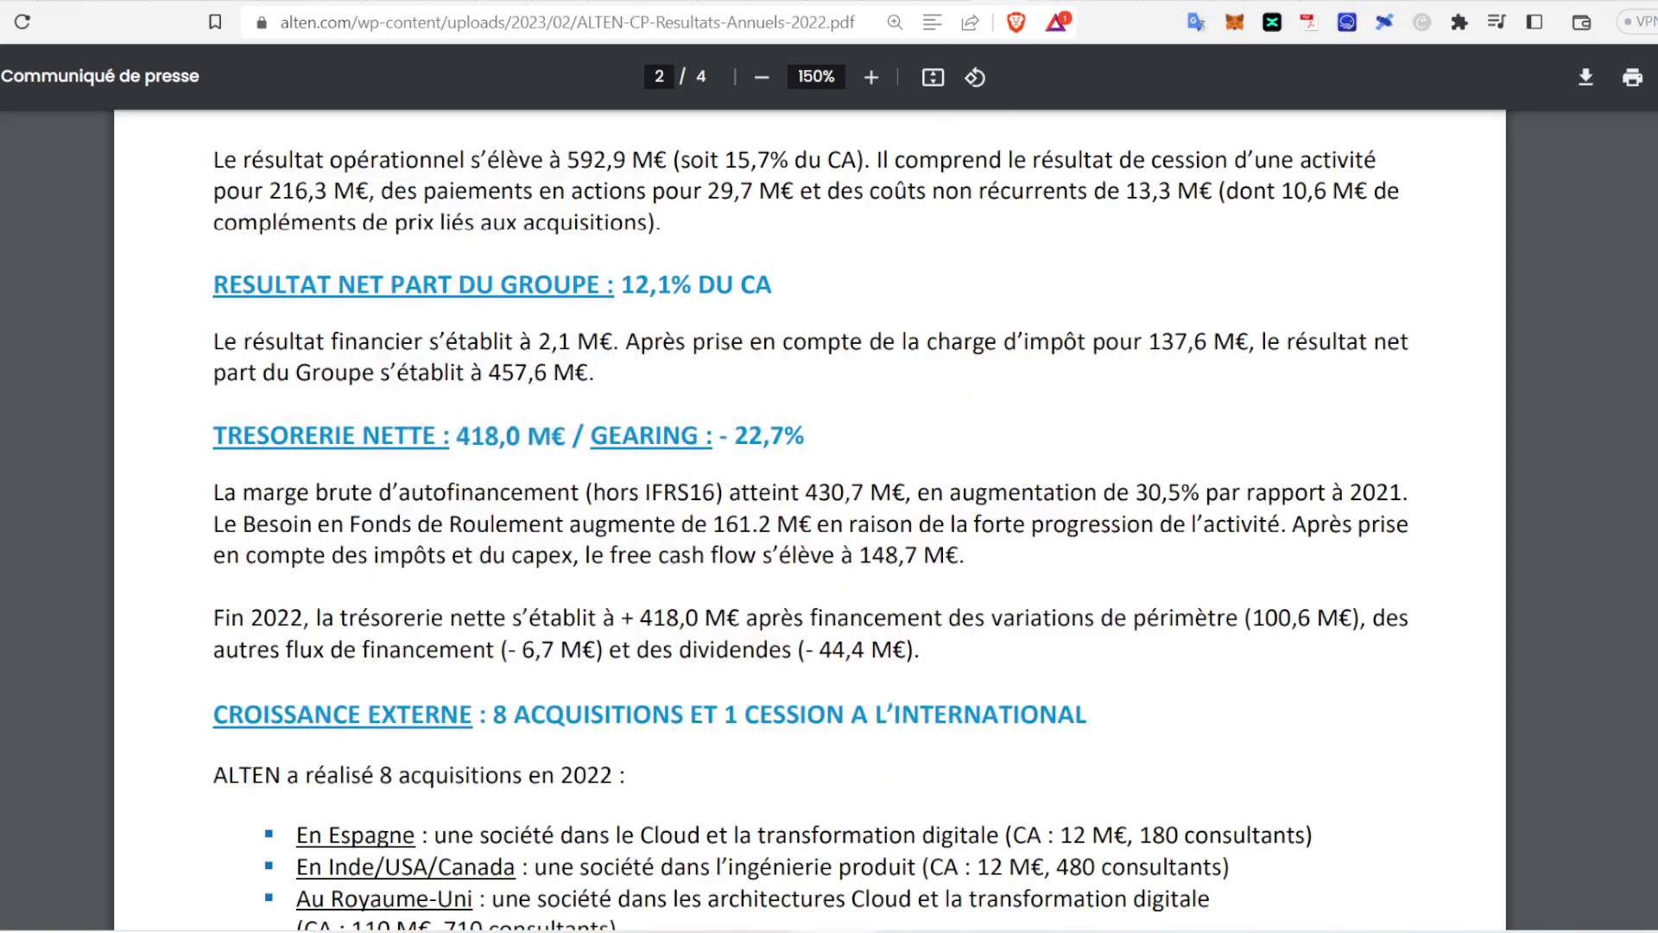
# Step: Hide the diluted shares series on Alten's Koyfin chart and add the Dividend Per Share (FY) series
pyautogui.hotkey('ctrl', 'Tab')
pyautogui.hotkey('ctrl', 'Tab')
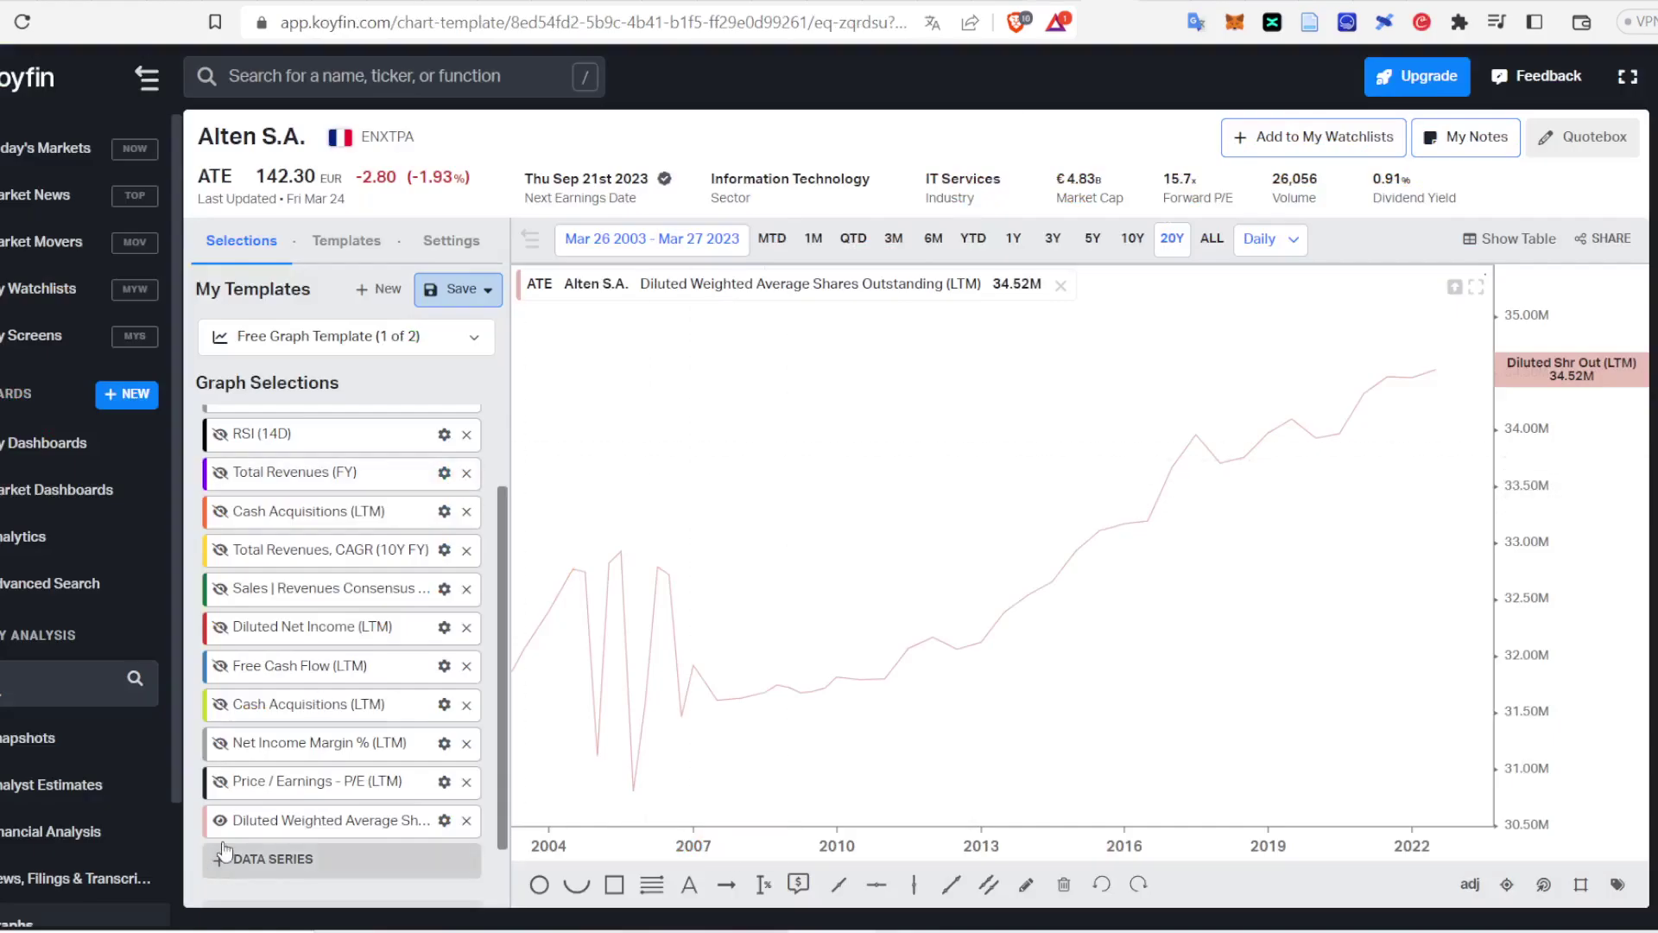
pyautogui.click(274, 825)
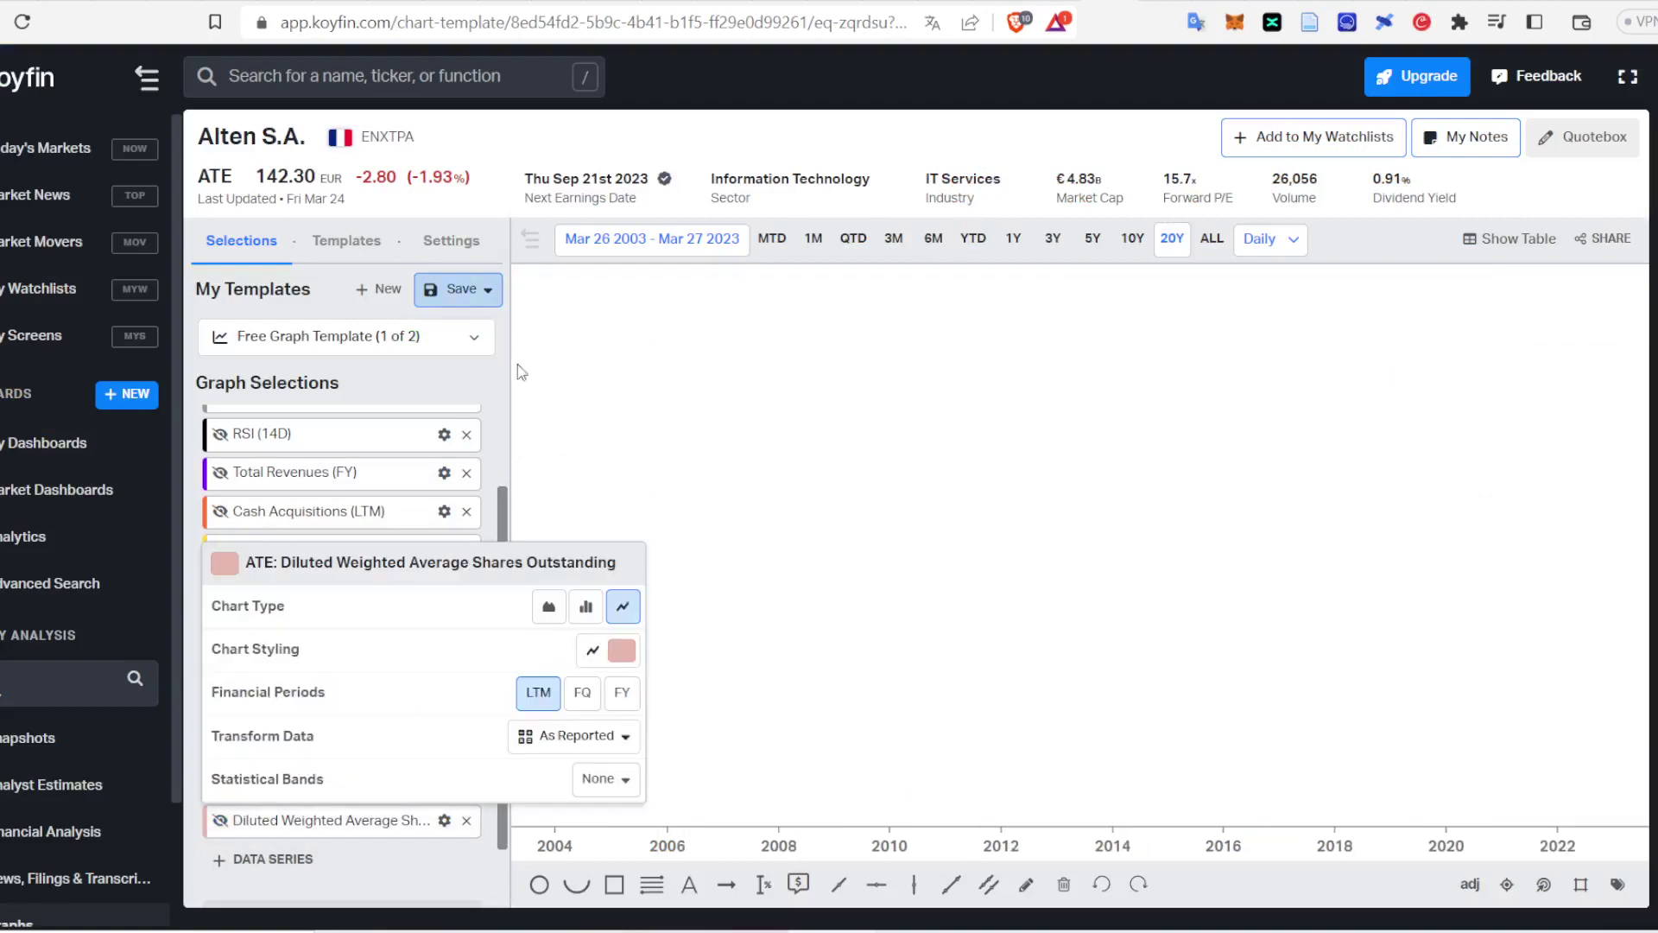
pyautogui.click(263, 861)
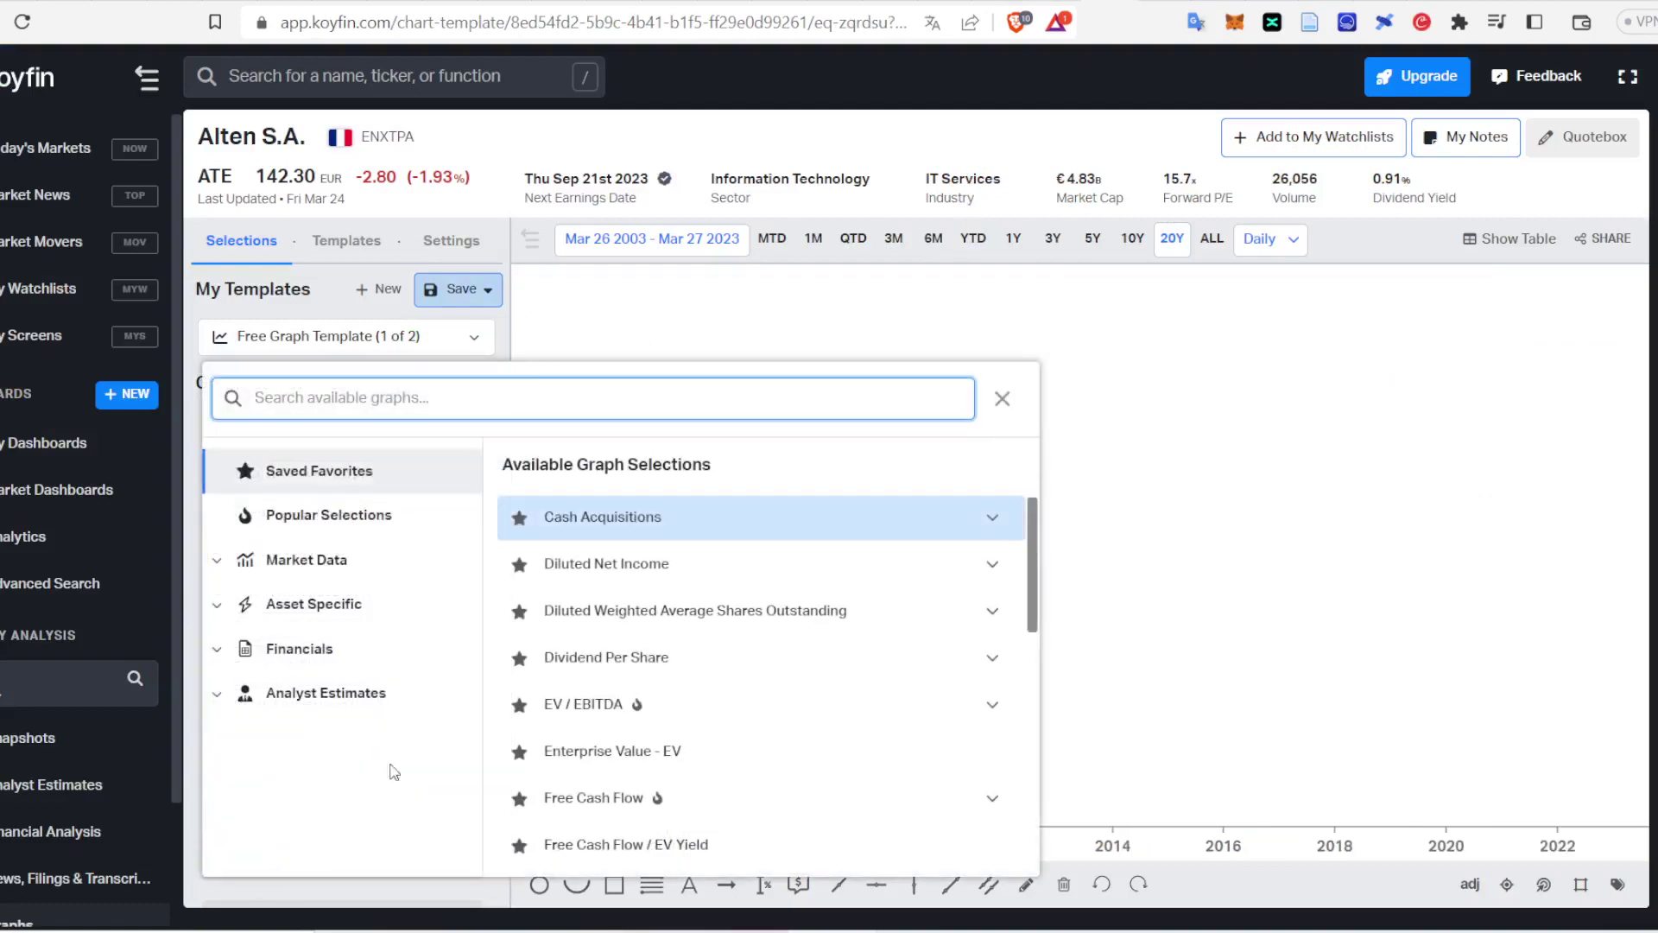
pyautogui.scroll(-3, 607, 732)
pyautogui.scroll(3, 609, 733)
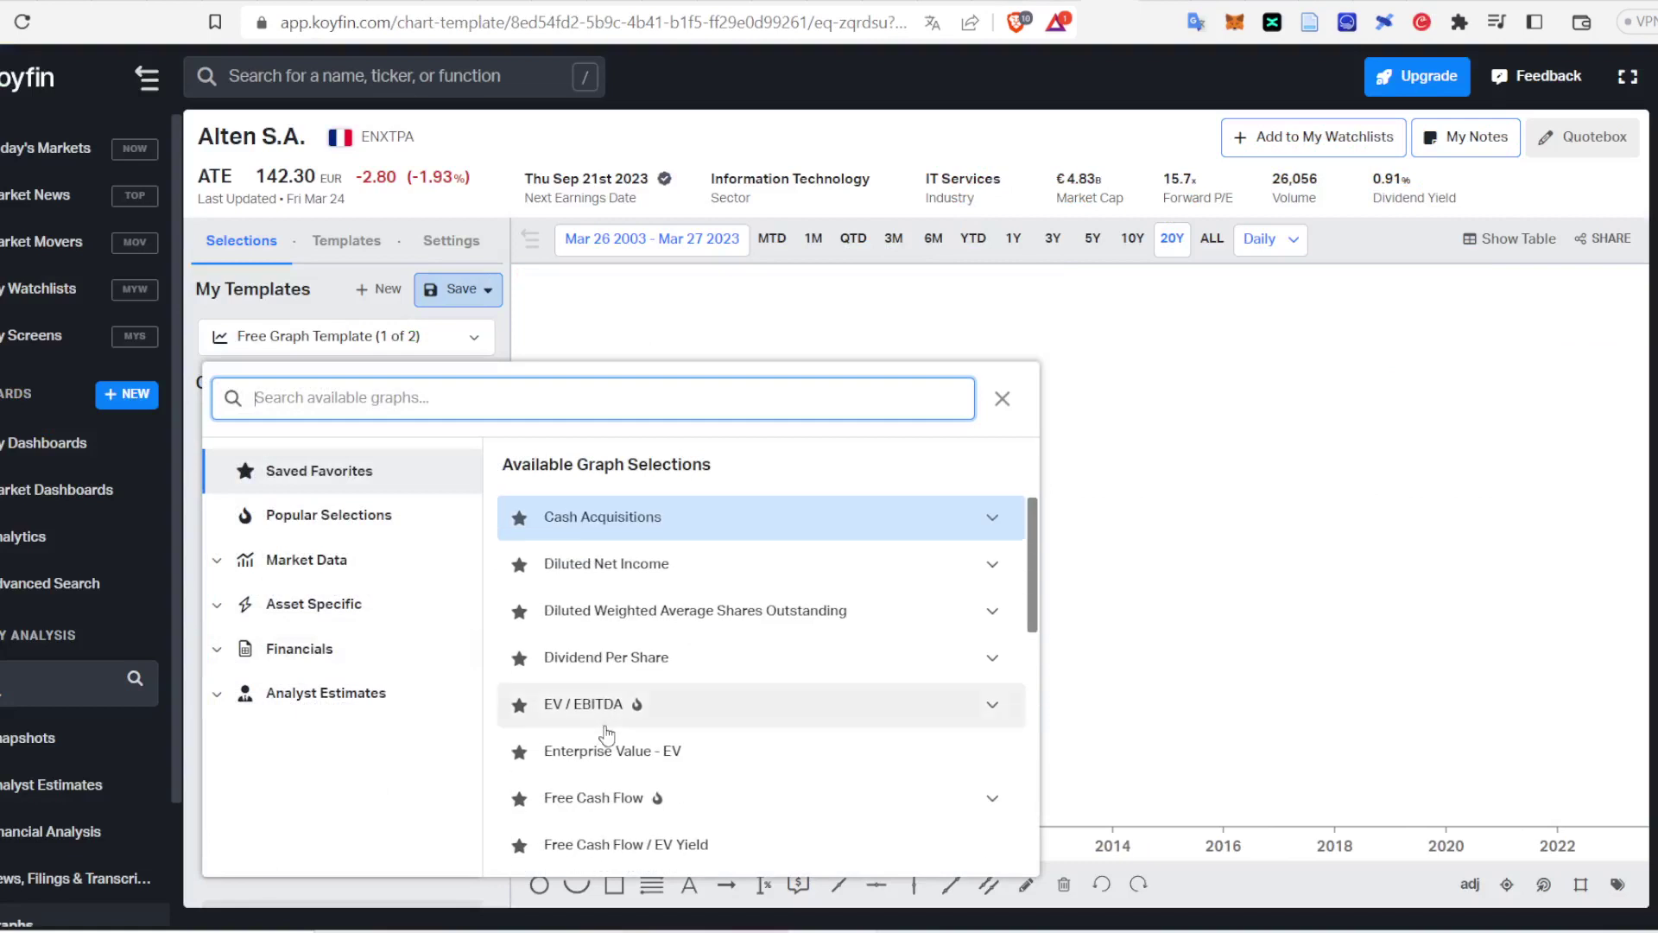
pyautogui.click(570, 661)
pyautogui.click(654, 619)
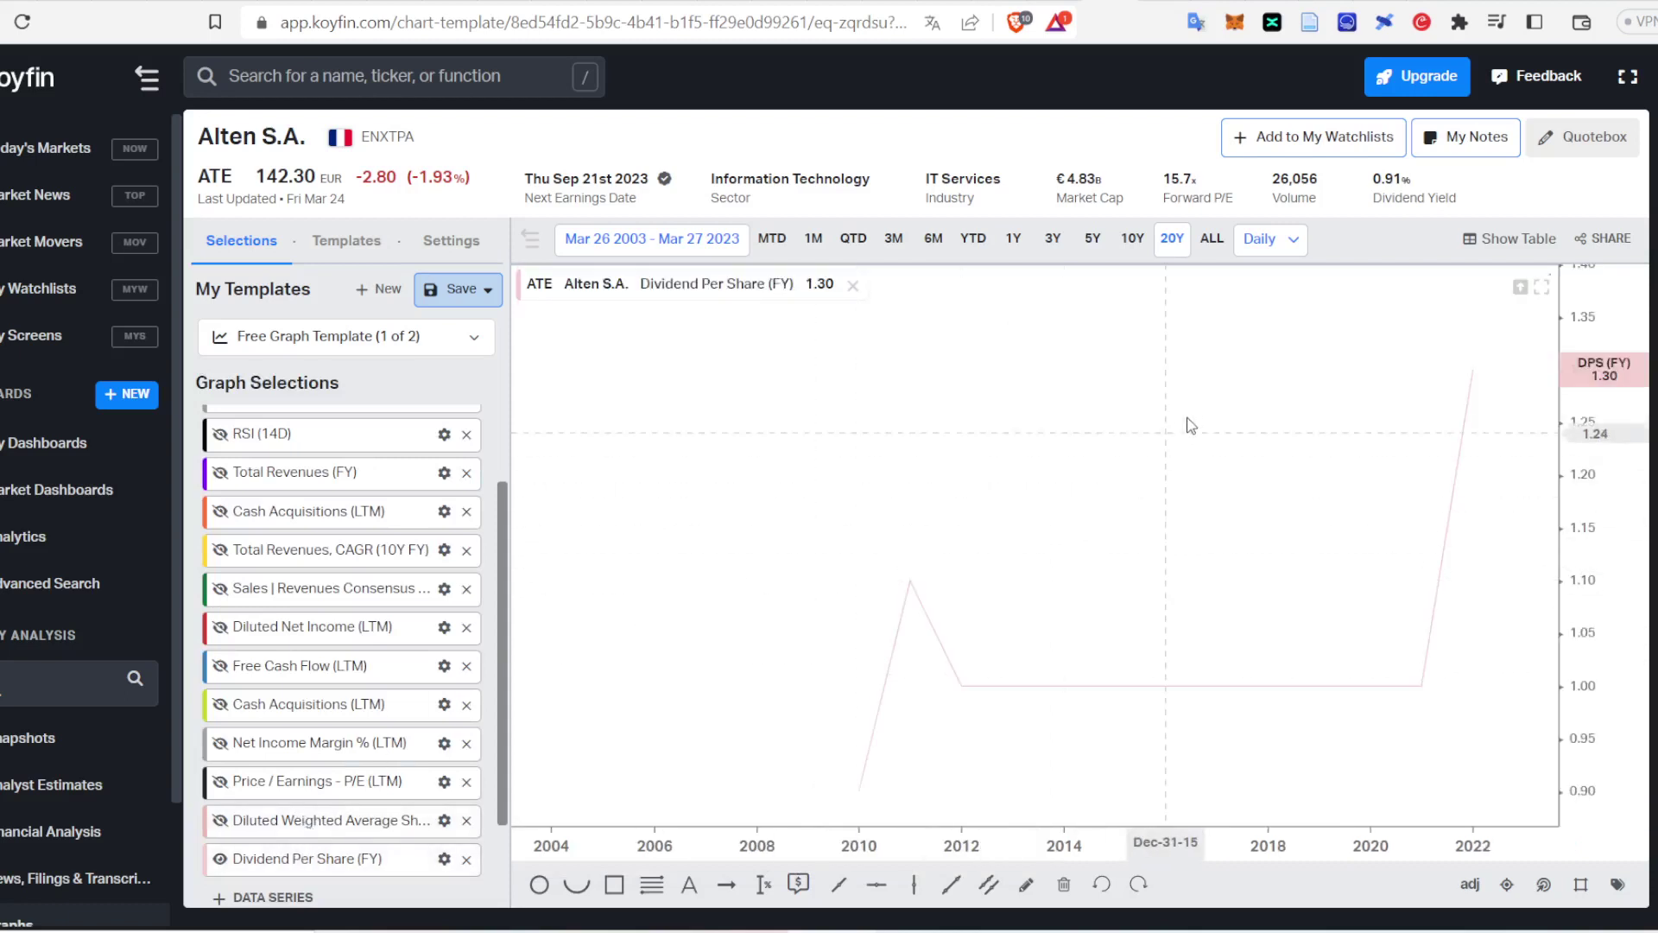
# Step: Change the Dividend Per Share series to a bar chart and extend the visible date range back to 2001
pyautogui.click(444, 858)
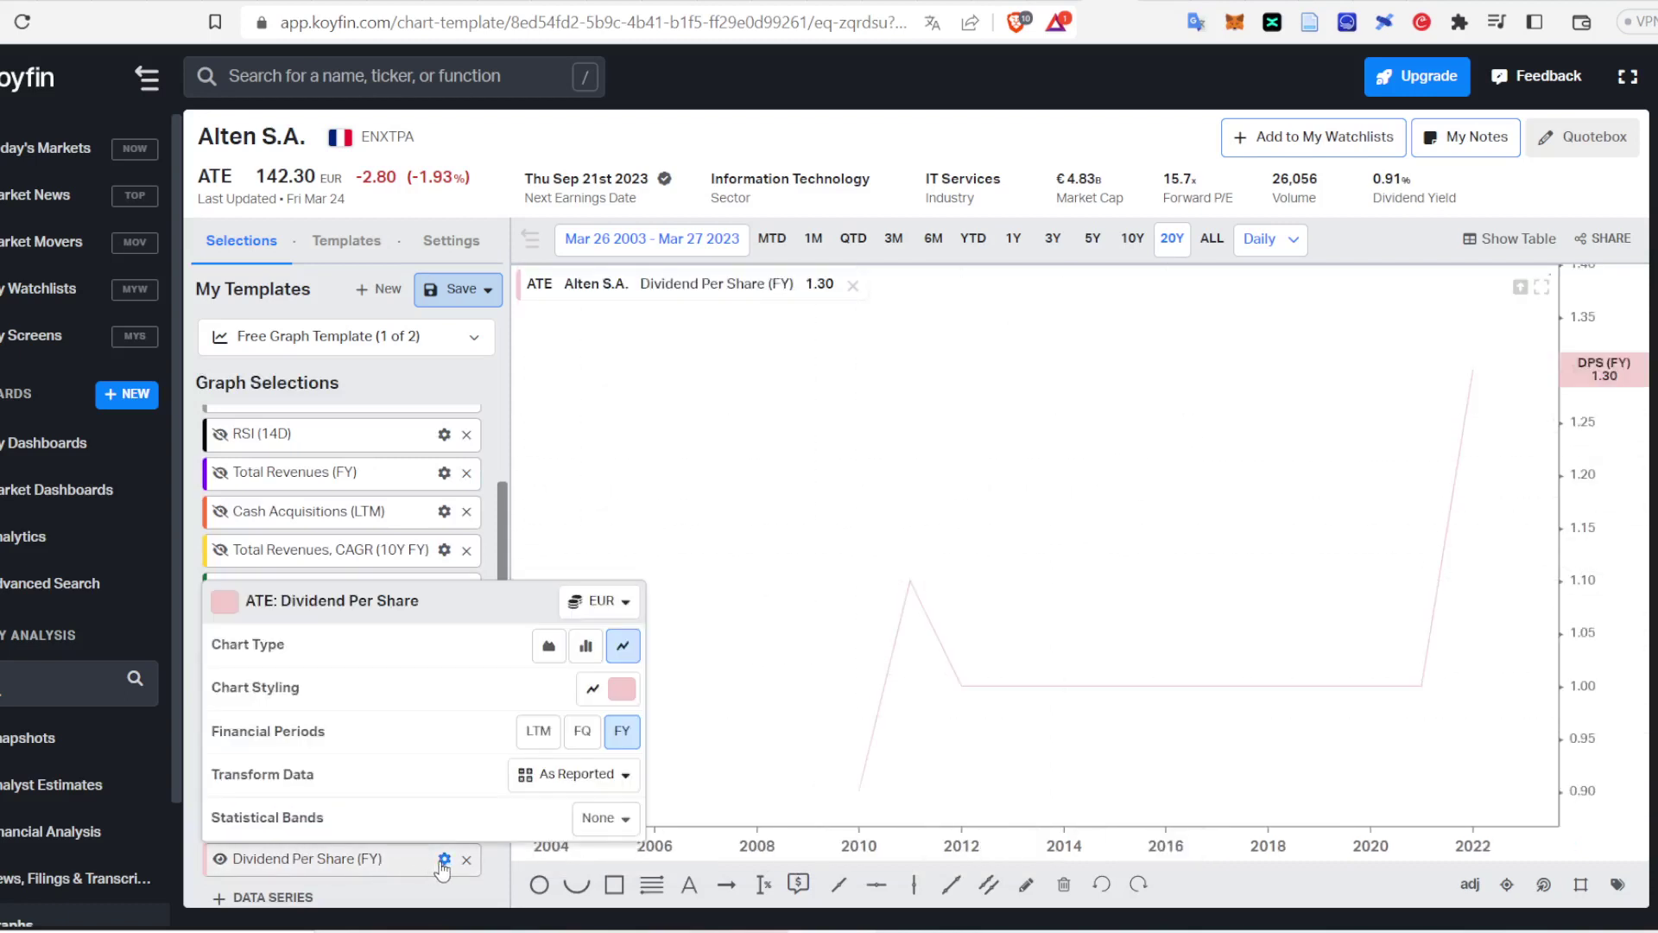
pyautogui.click(585, 645)
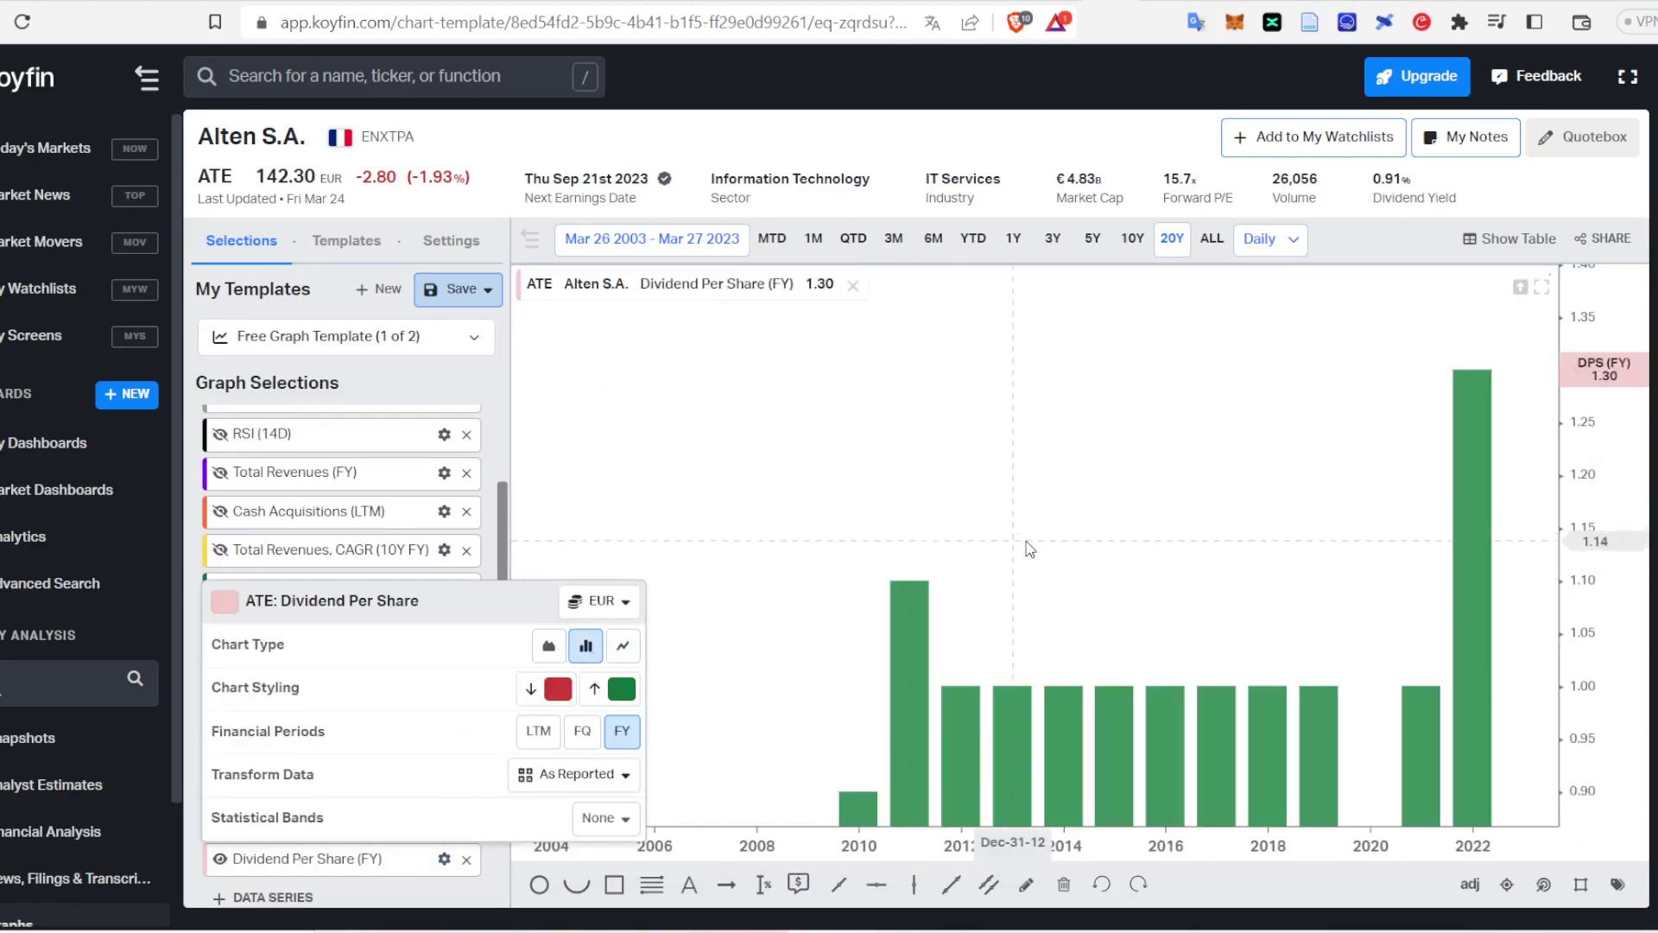
pyautogui.scroll(-3, 673, 580)
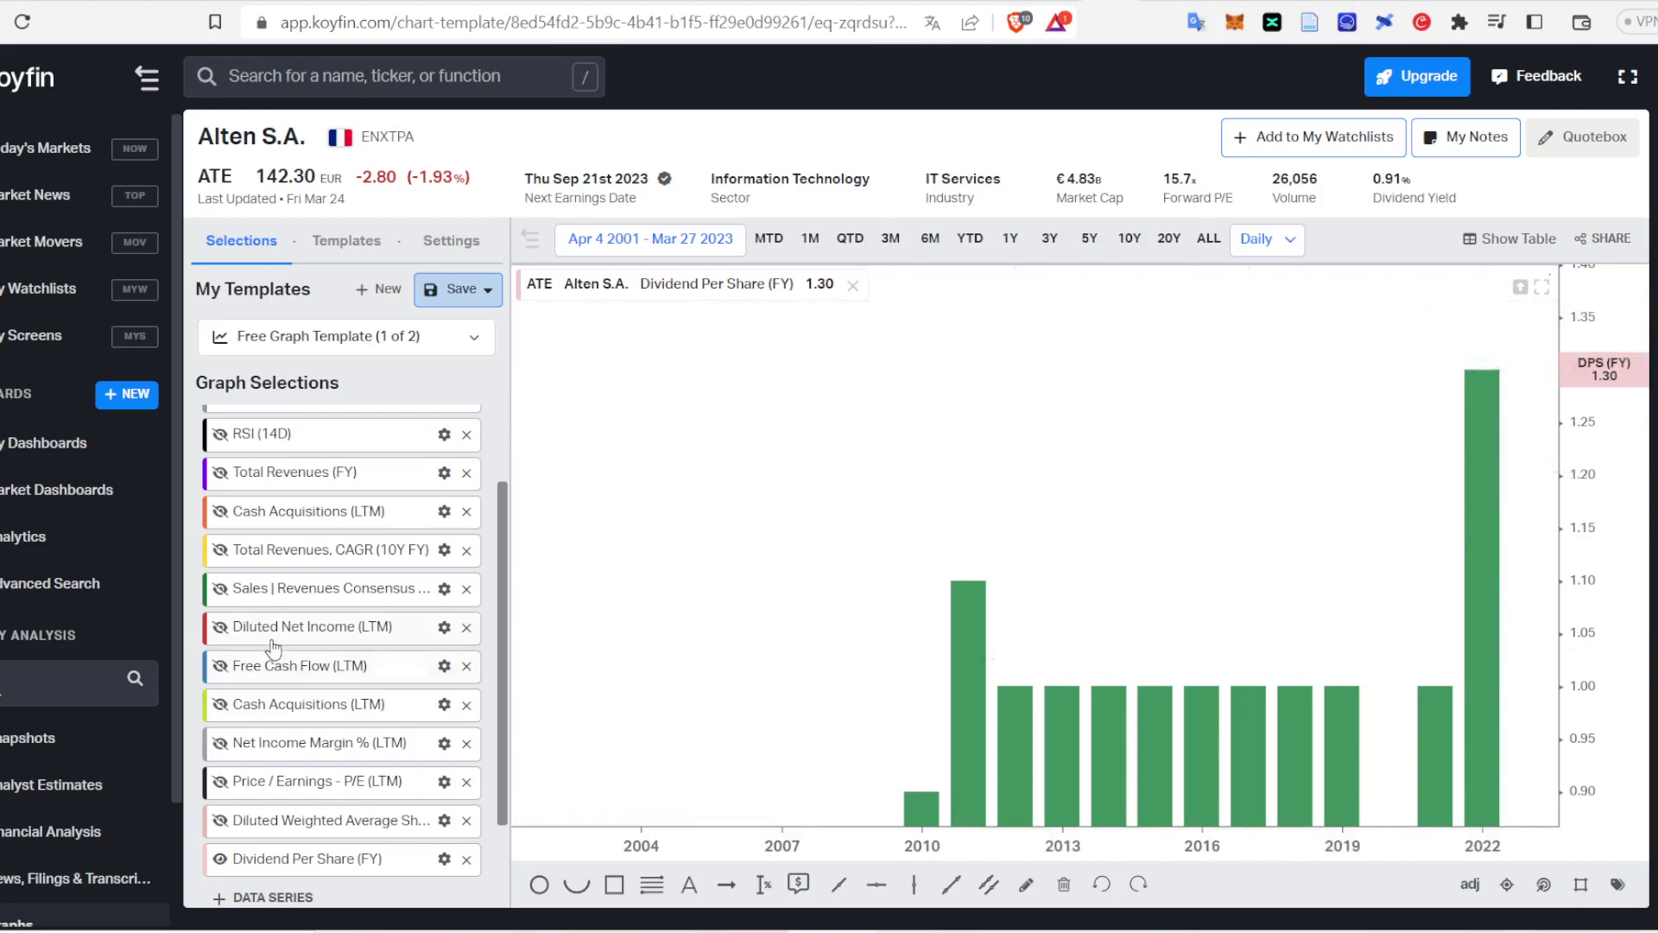
# Step: Hide the Dividend Per Share series and show Free Cash Flow (LTM) on the chart
pyautogui.click(219, 860)
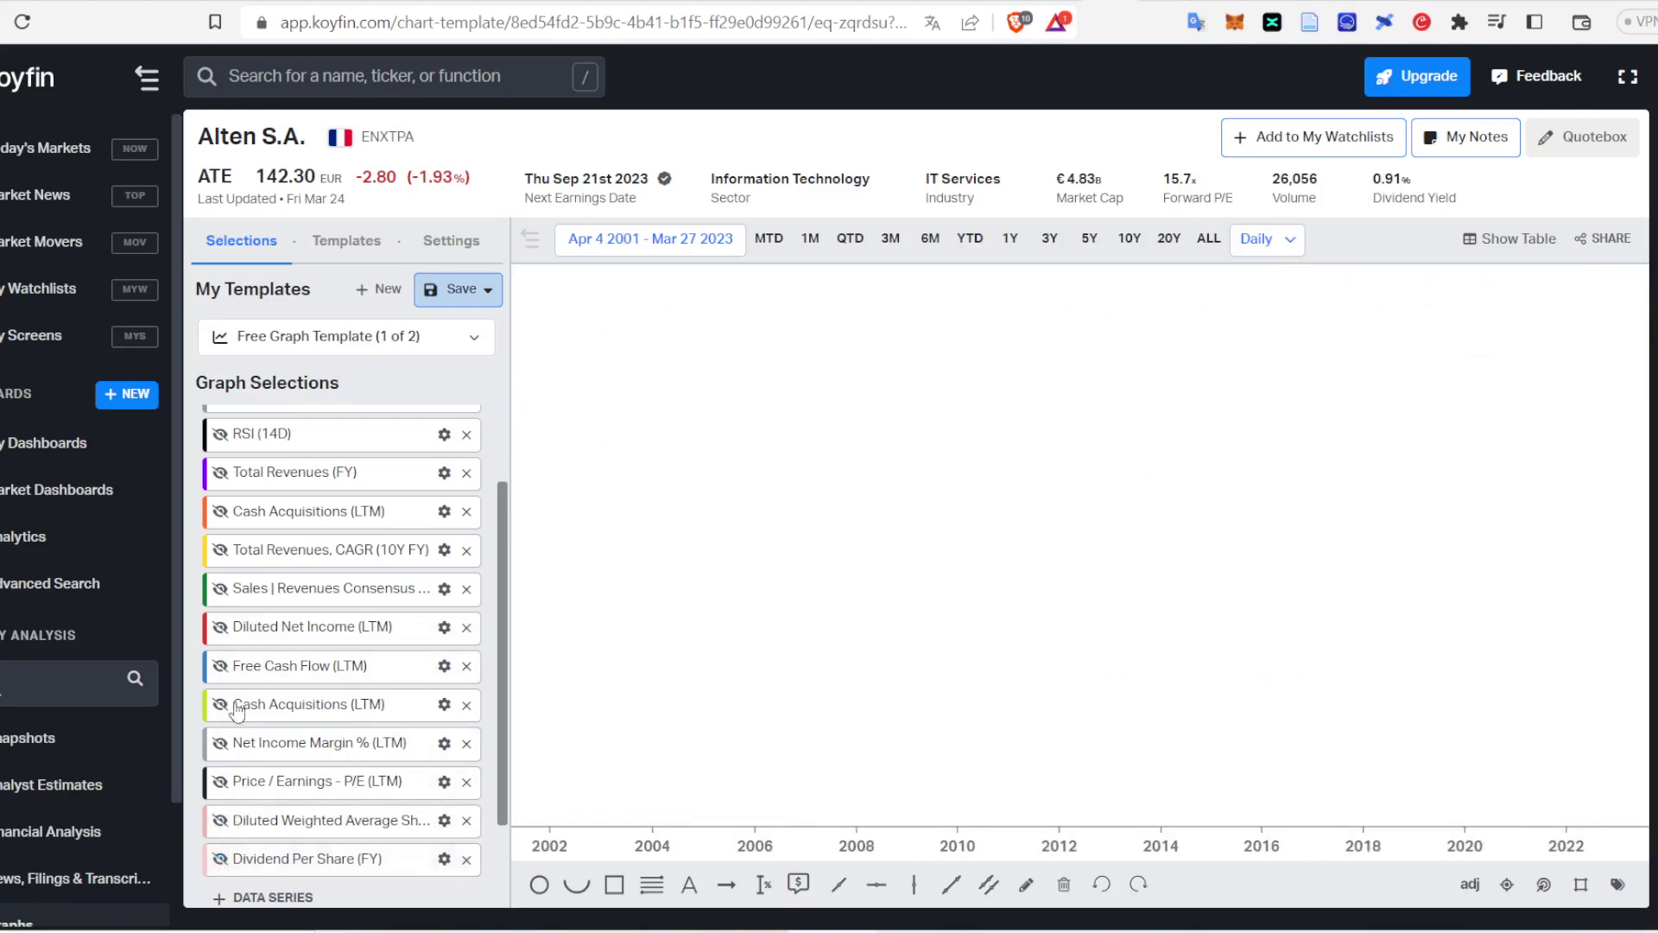
pyautogui.click(221, 666)
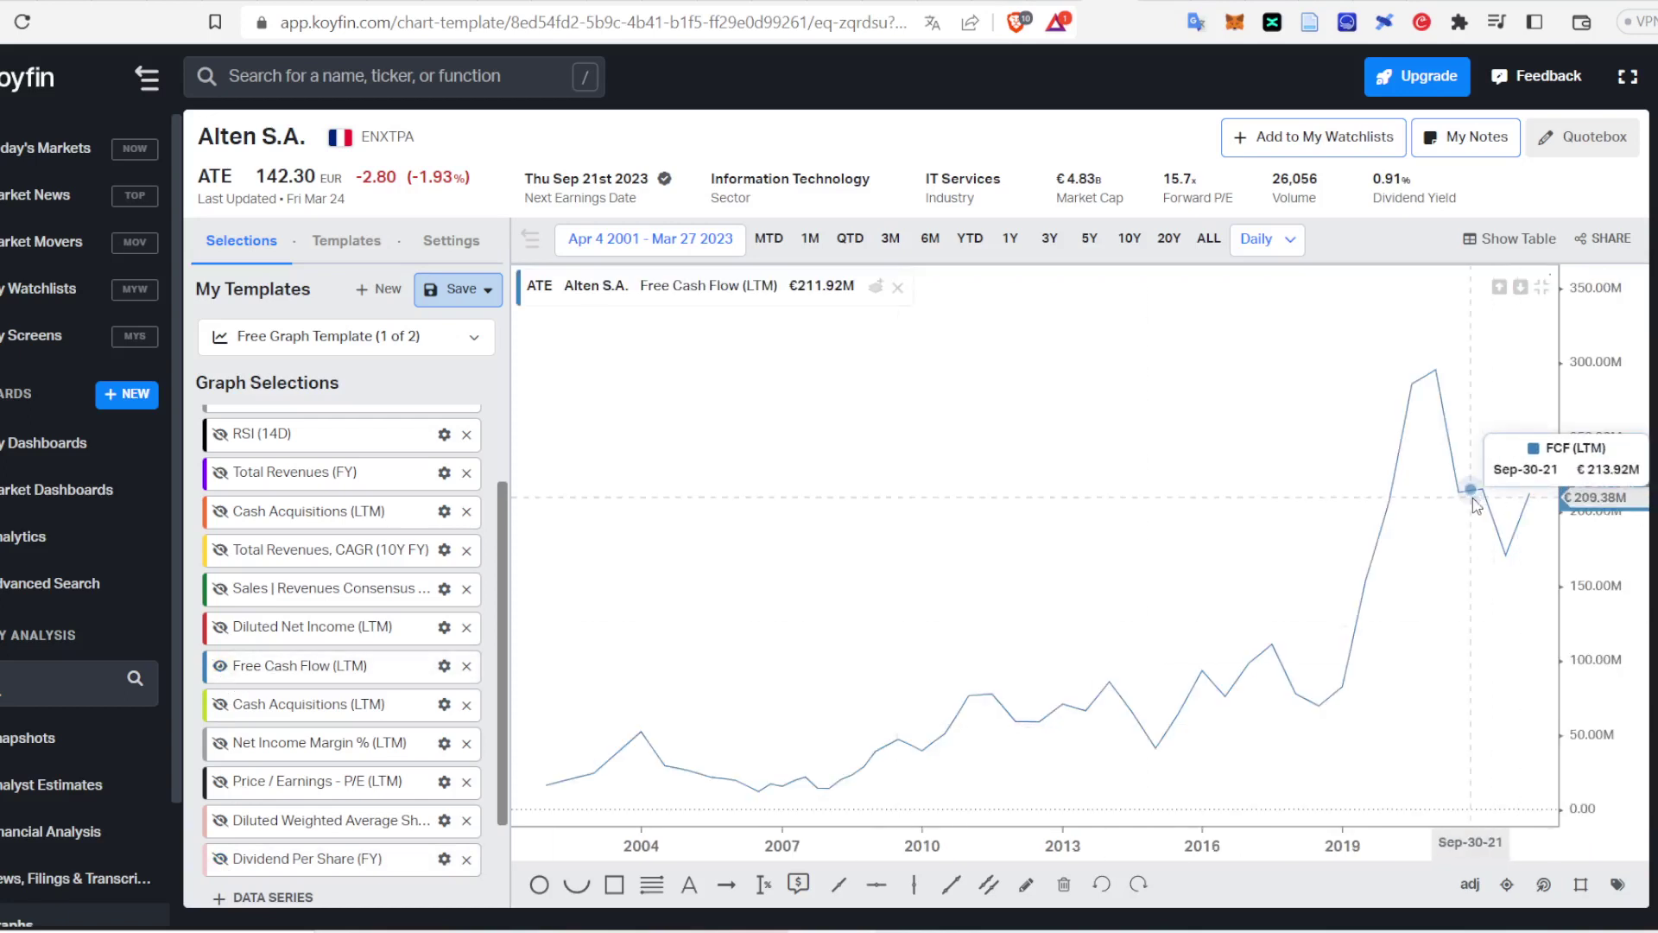
pyautogui.click(832, 930)
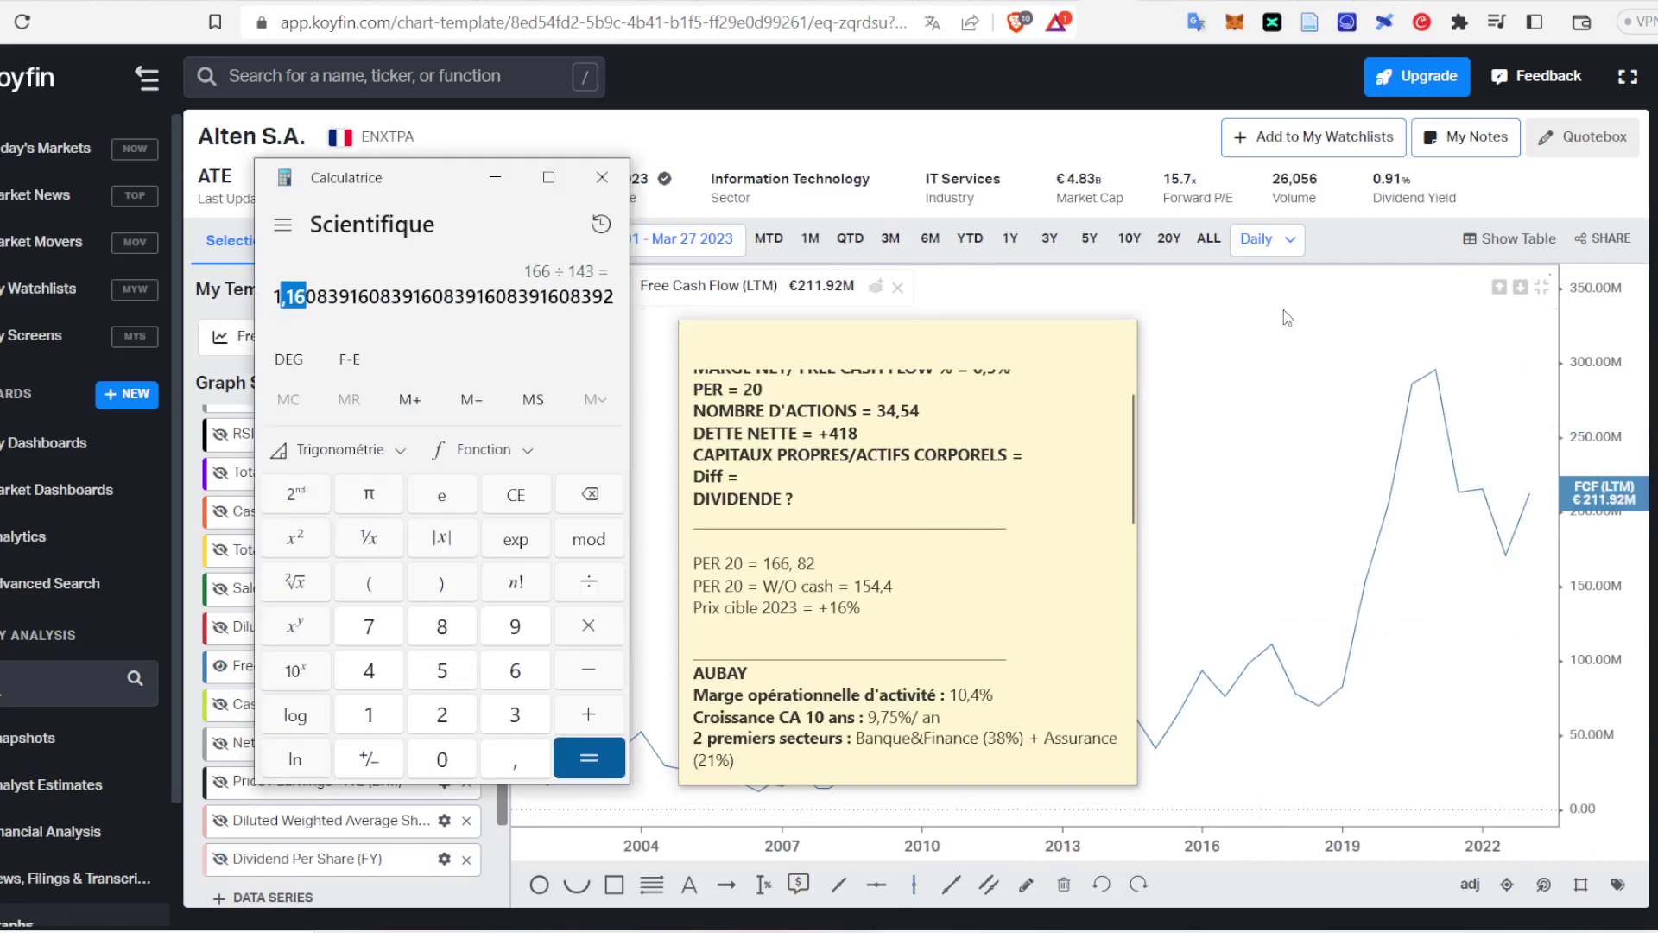
pyautogui.click(1243, 319)
# Step: Clear the calculator and divide the 211 free cash flow by the 4830 market capitalisation
pyautogui.hotkey('alt', 'Tab')
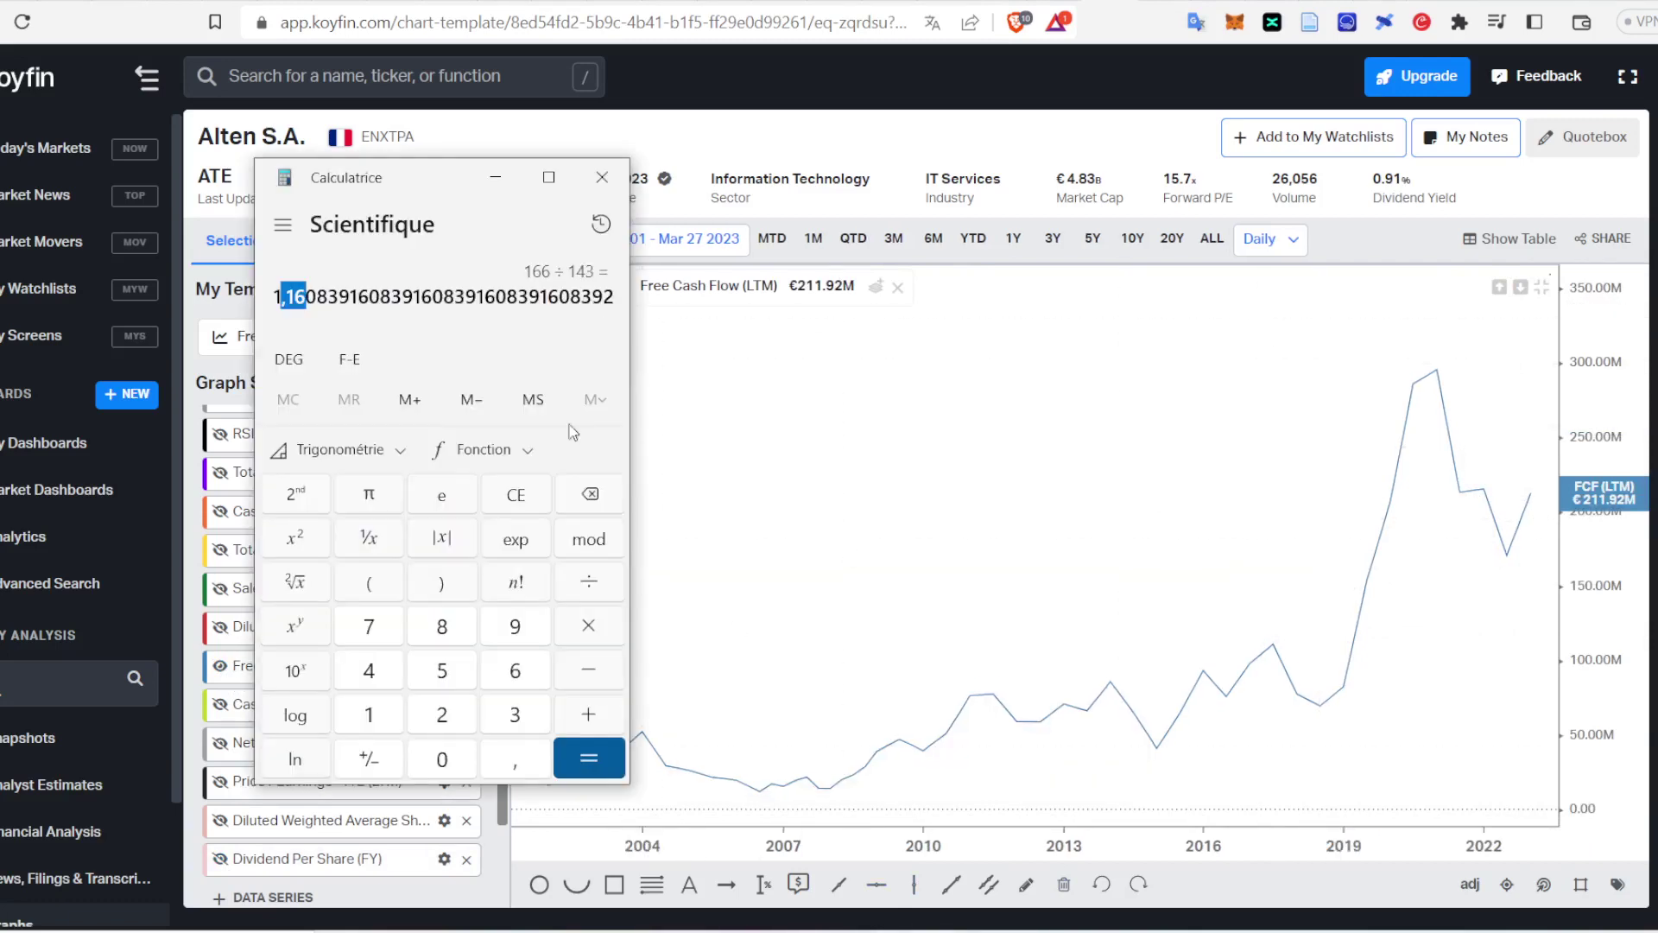
pyautogui.click(522, 494)
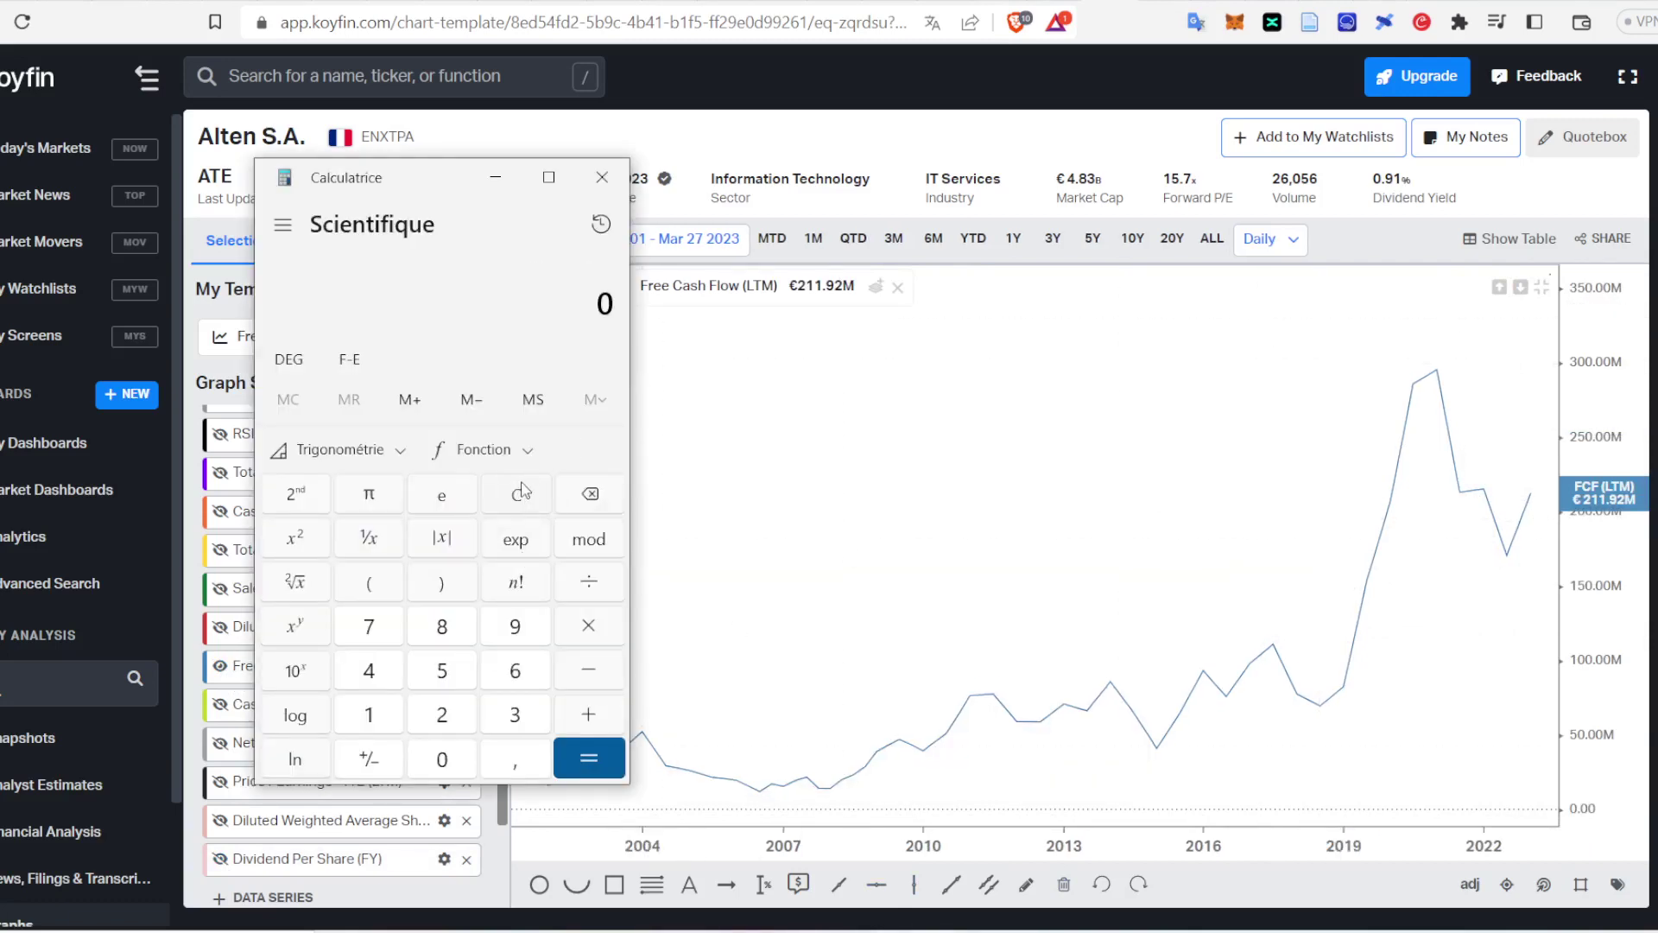
pyautogui.doubleClick(443, 716)
pyautogui.click(590, 497)
pyautogui.doubleClick(369, 715)
pyautogui.click(623, 580)
pyautogui.click(402, 682)
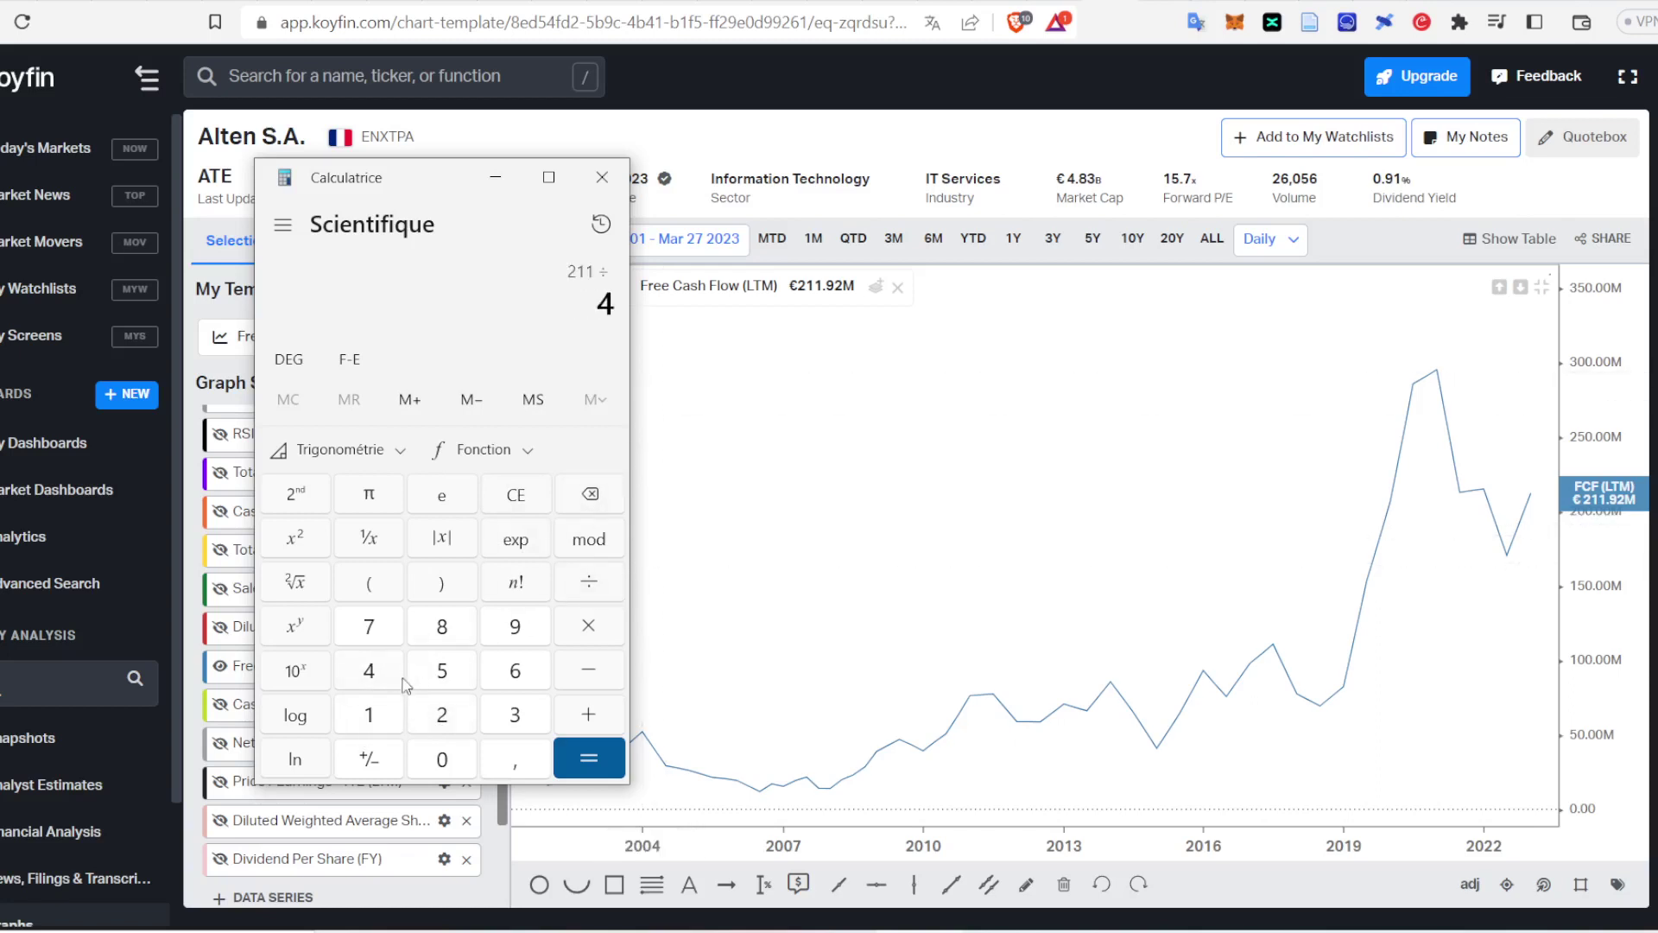
pyautogui.click(449, 625)
pyautogui.click(514, 721)
pyautogui.click(432, 758)
pyautogui.click(581, 757)
# Step: Highlight the leading digits of the free cash flow yield in the calculator and compare it with the dividend yield
pyautogui.moveTo(302, 299); pyautogui.dragTo(319, 306)
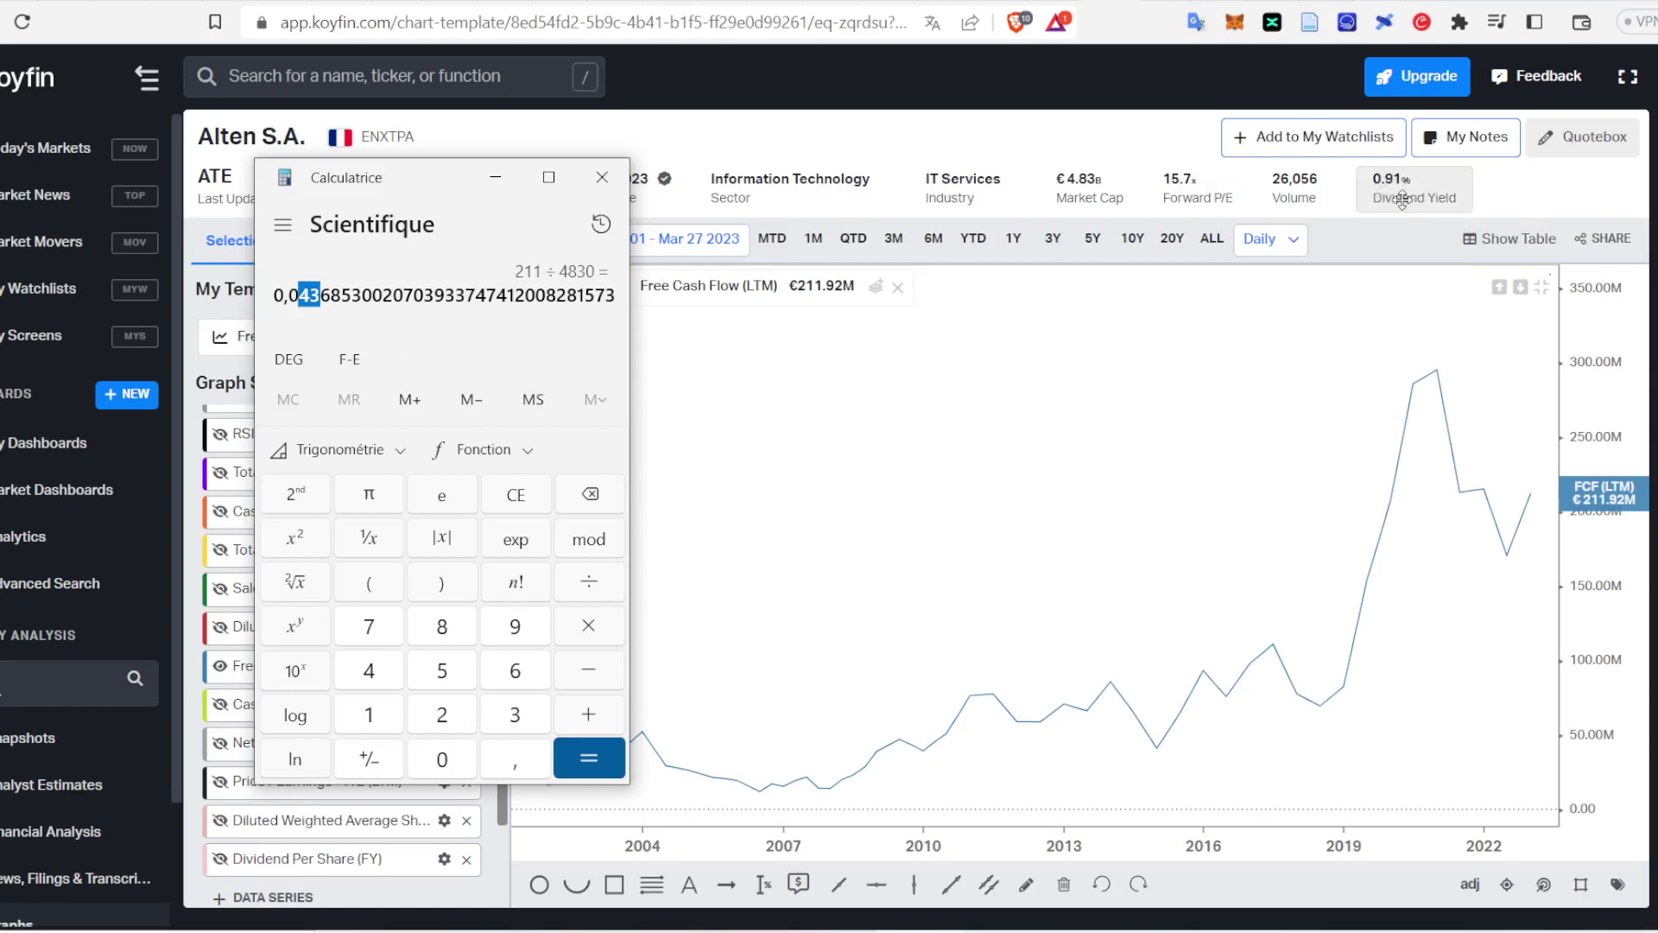
pyautogui.click(285, 287)
pyautogui.moveTo(273, 294); pyautogui.dragTo(320, 296)
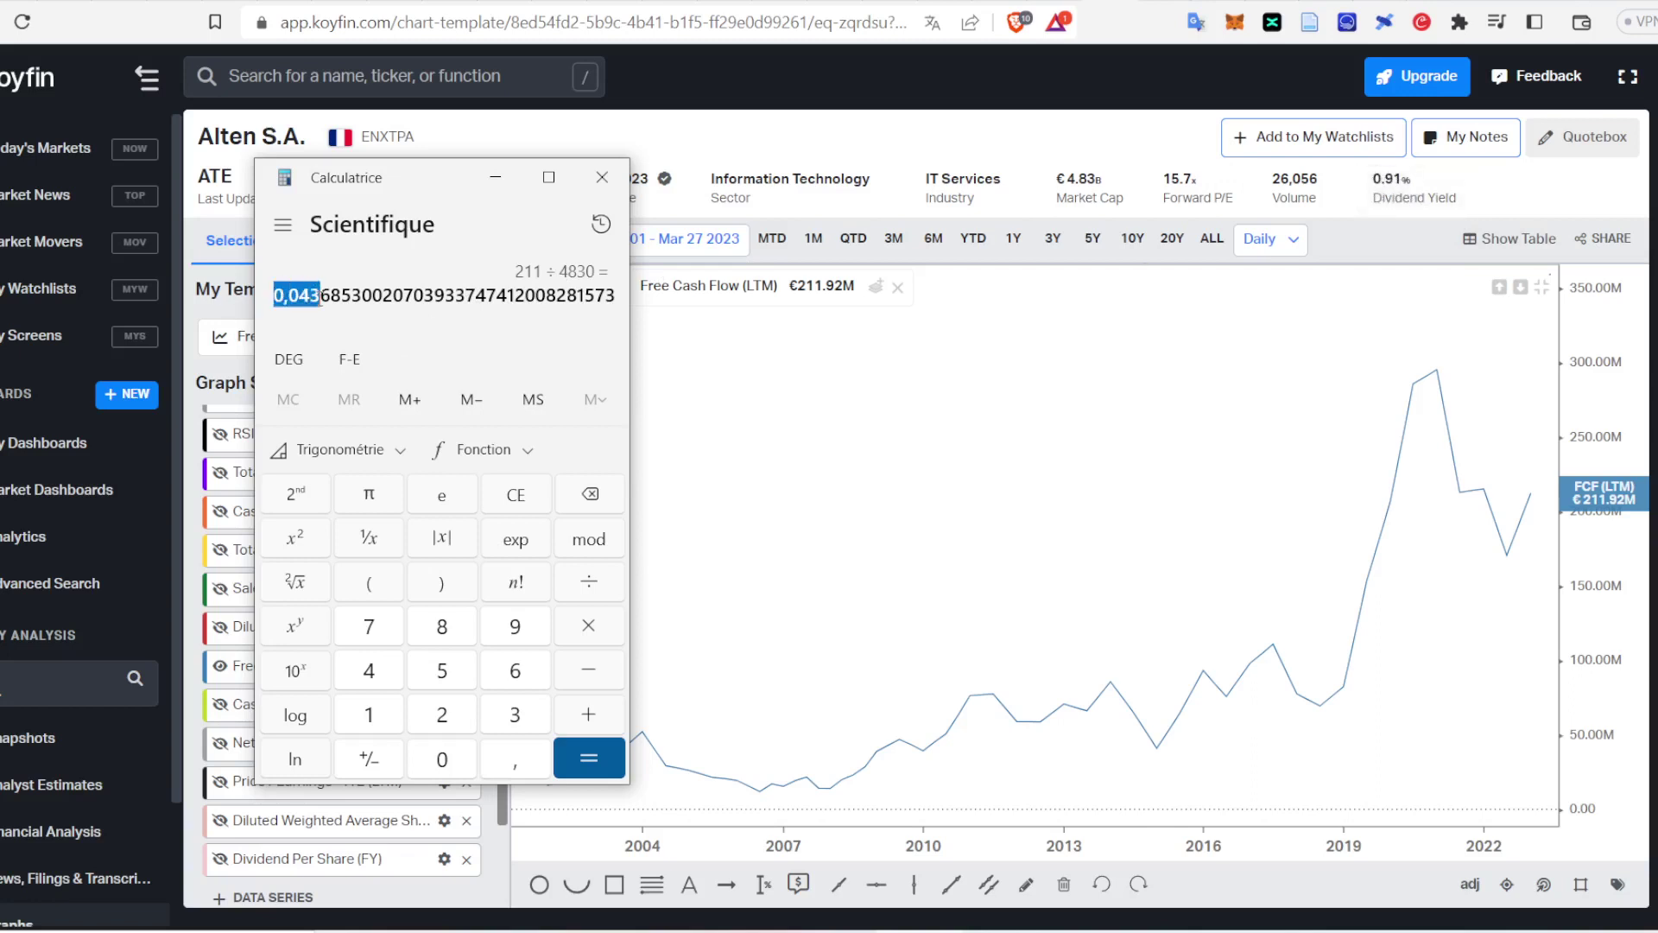
pyautogui.click(374, 336)
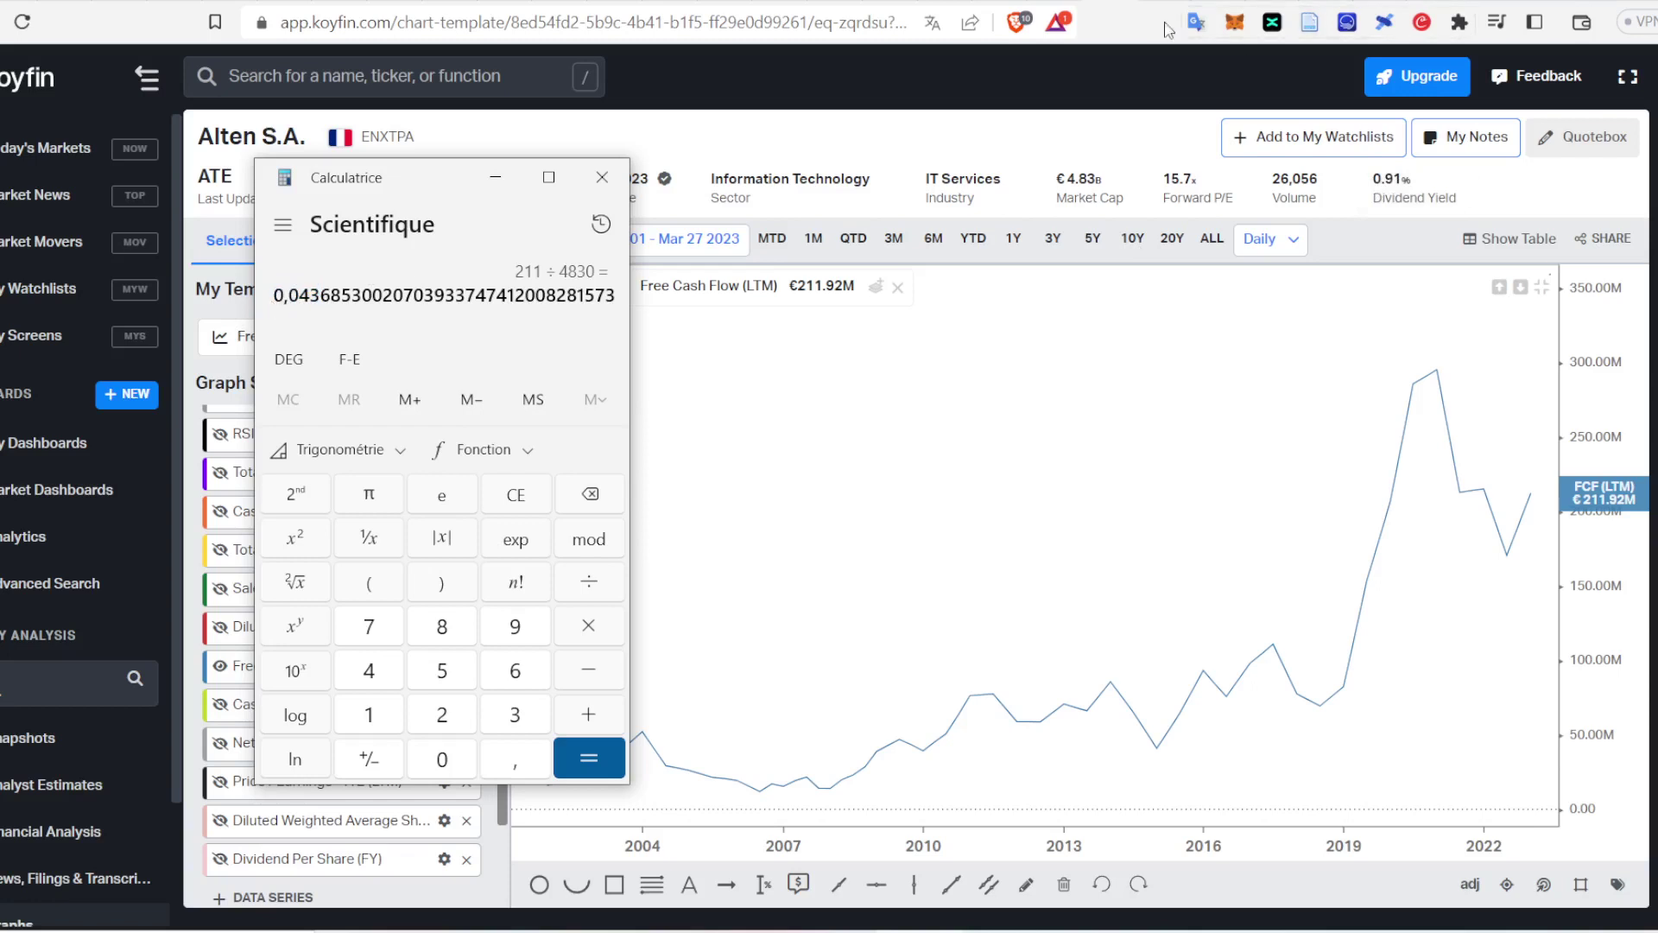
# Step: Switch to the sticky note and review the valuation assumptions, highlighting the revenue, margin, PER, share count and net debt lines
pyautogui.hotkey('alt', 'Tab')
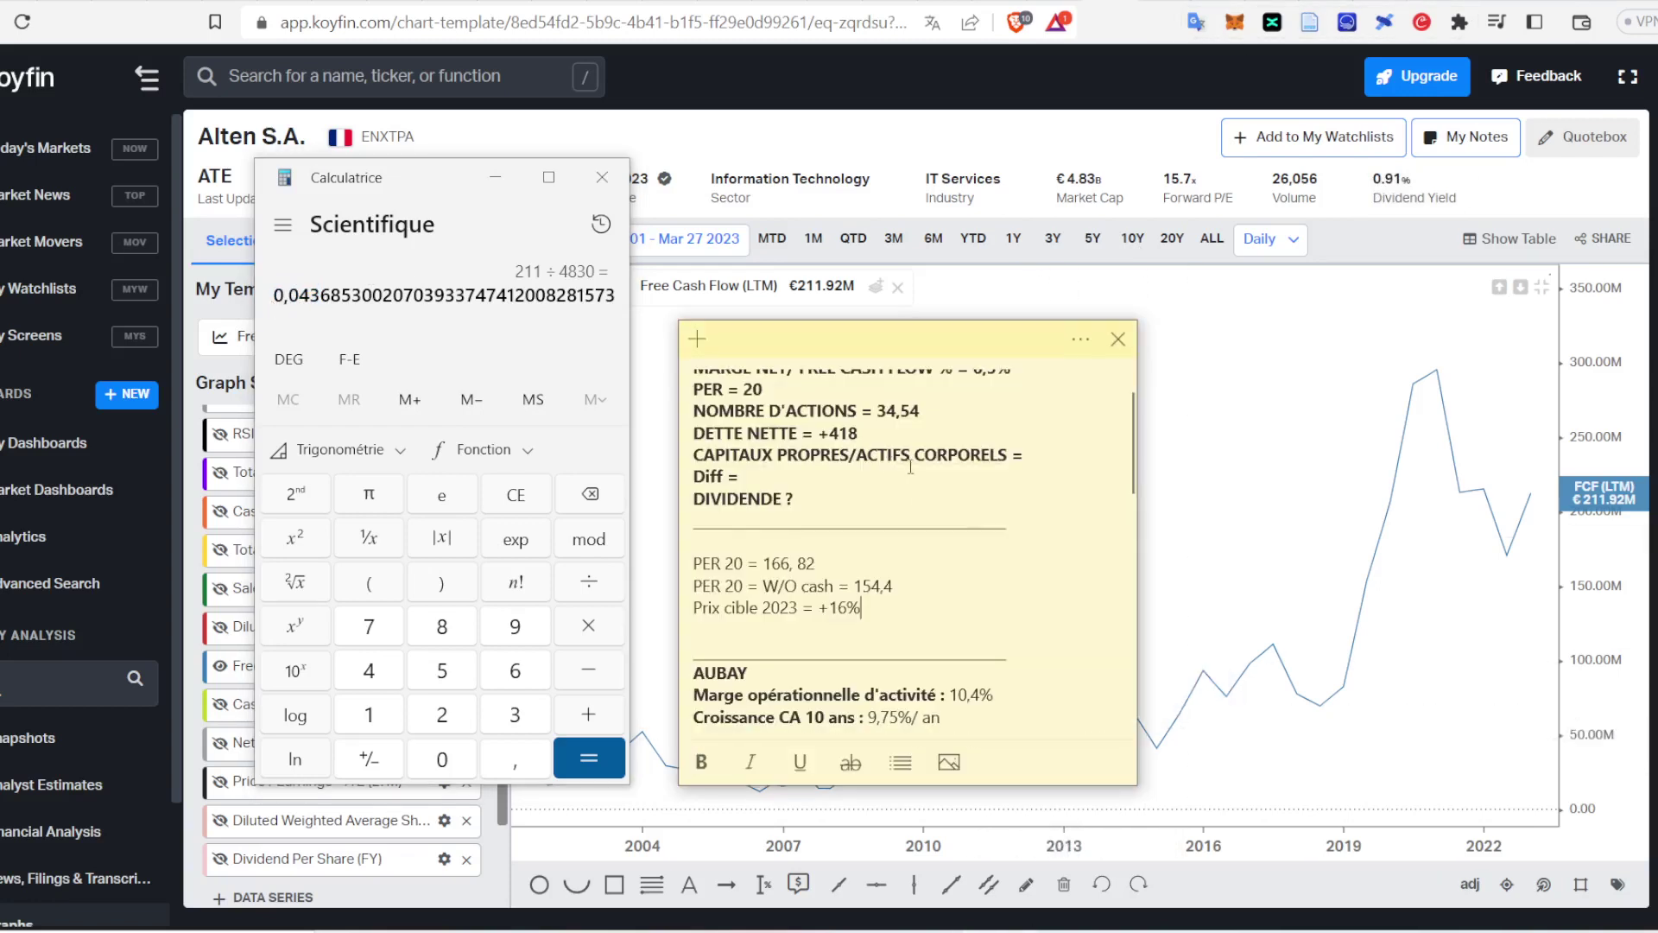
pyautogui.scroll(-2, 910, 469)
pyautogui.scroll(2, 923, 482)
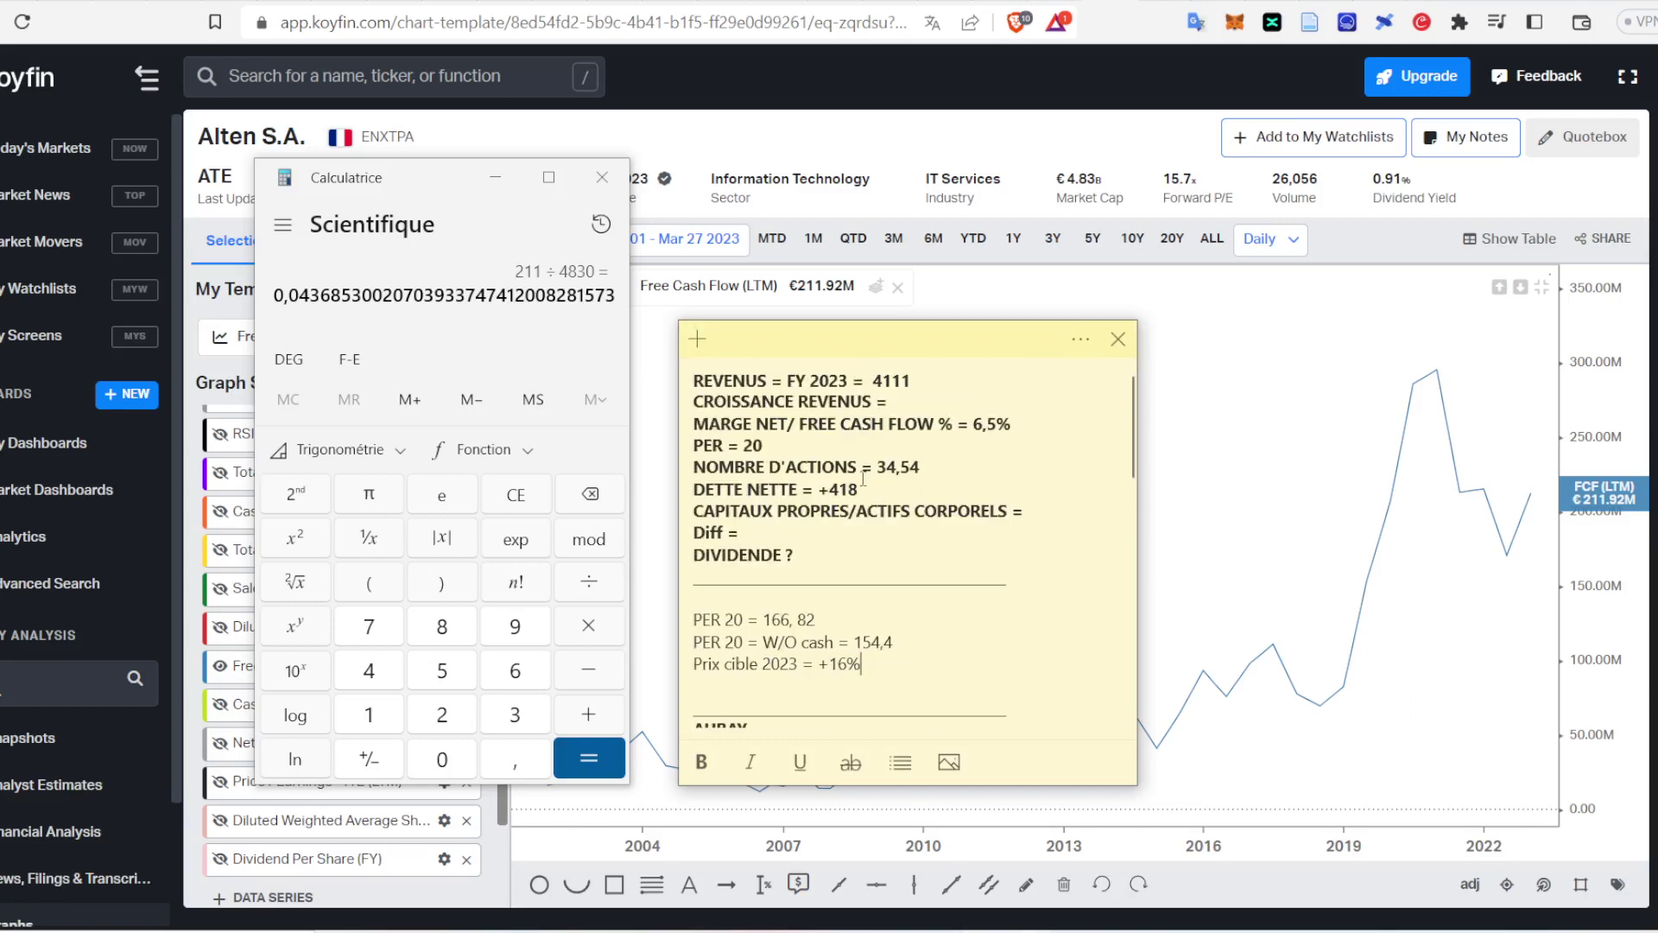
pyautogui.moveTo(746, 391); pyautogui.dragTo(794, 489)
pyautogui.click(911, 574)
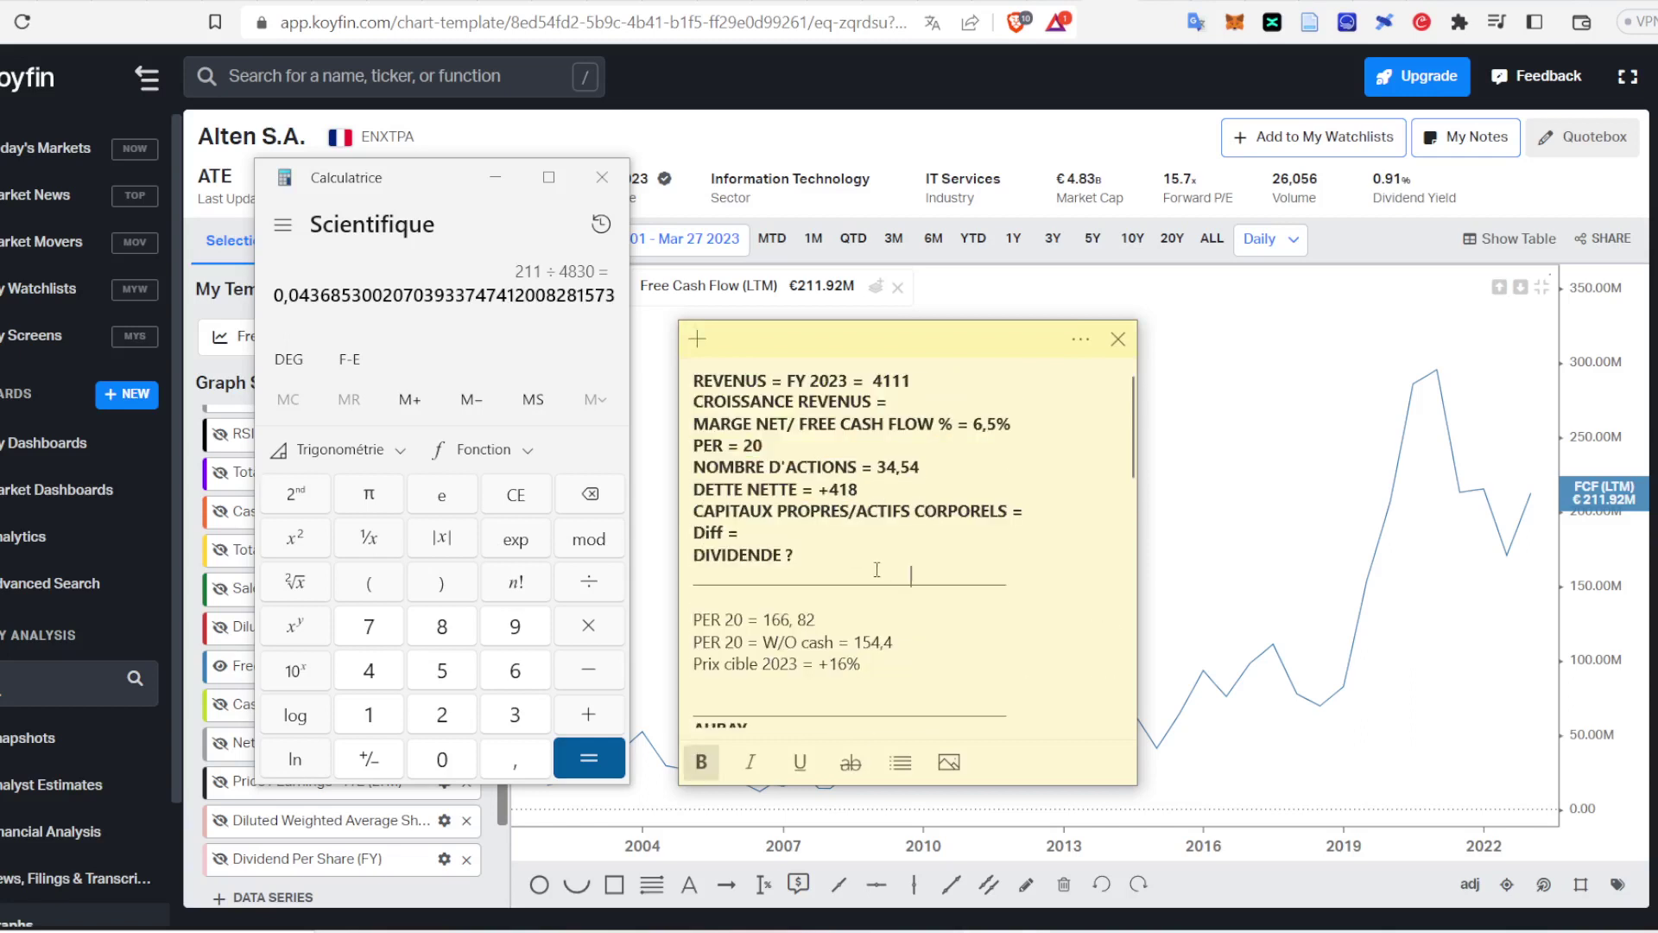
pyautogui.scroll(-1, 808, 471)
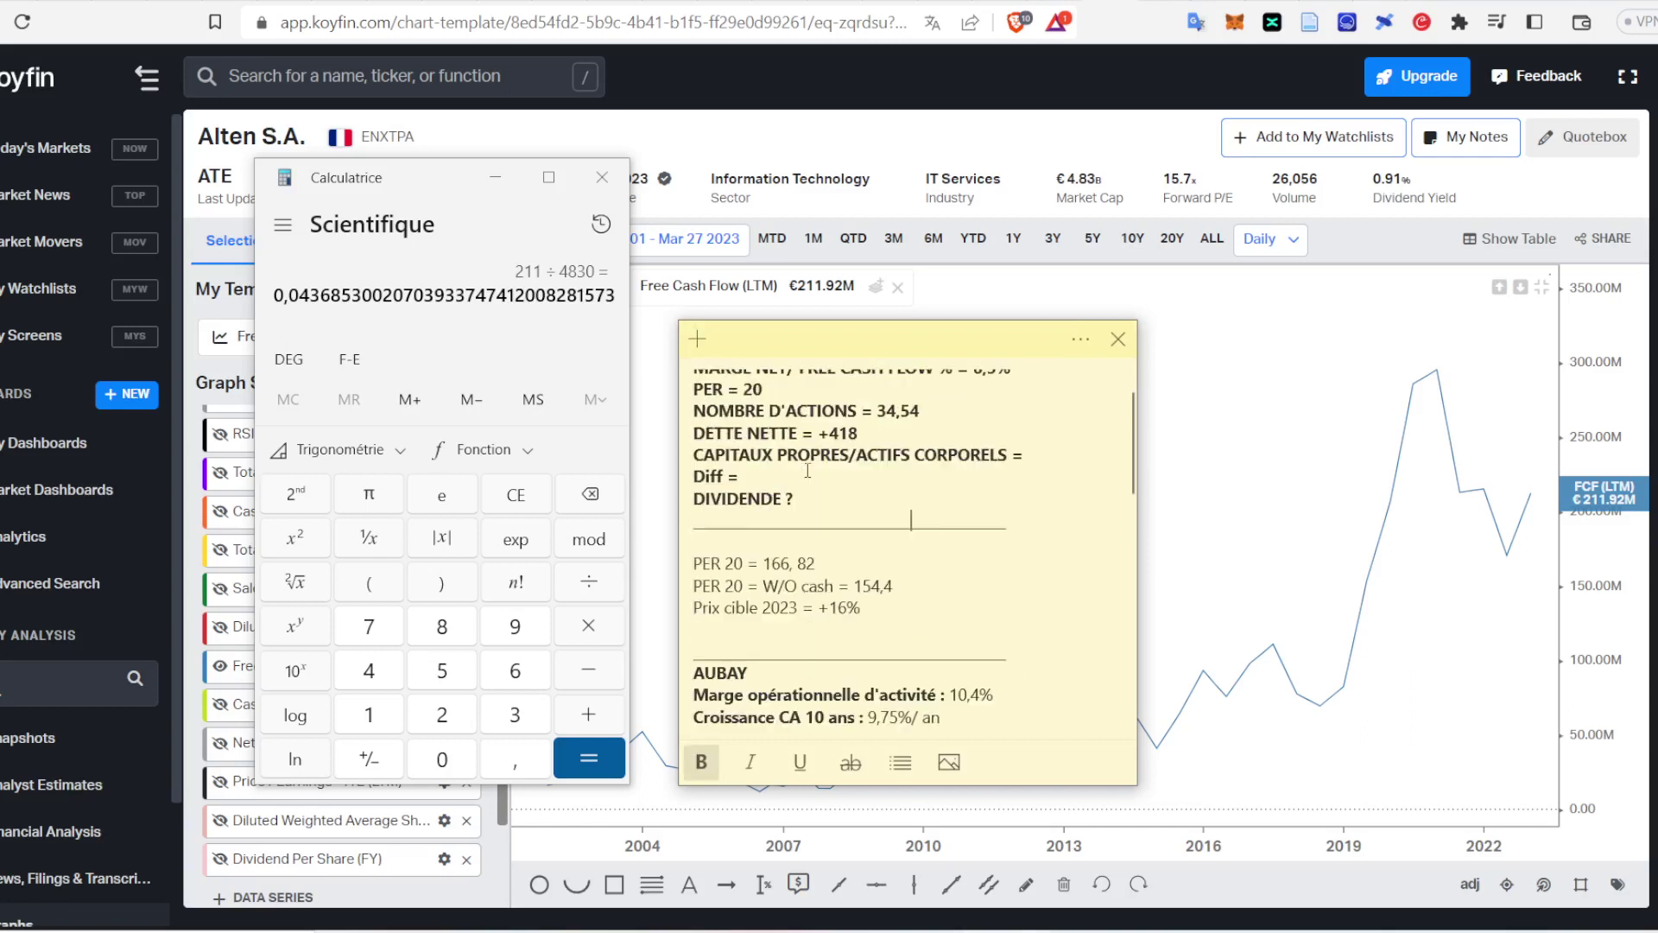
pyautogui.scroll(1, 829, 432)
pyautogui.moveTo(748, 435); pyautogui.dragTo(917, 496)
pyautogui.click(902, 504)
pyautogui.moveTo(916, 425); pyautogui.dragTo(850, 448)
pyautogui.click(1038, 429)
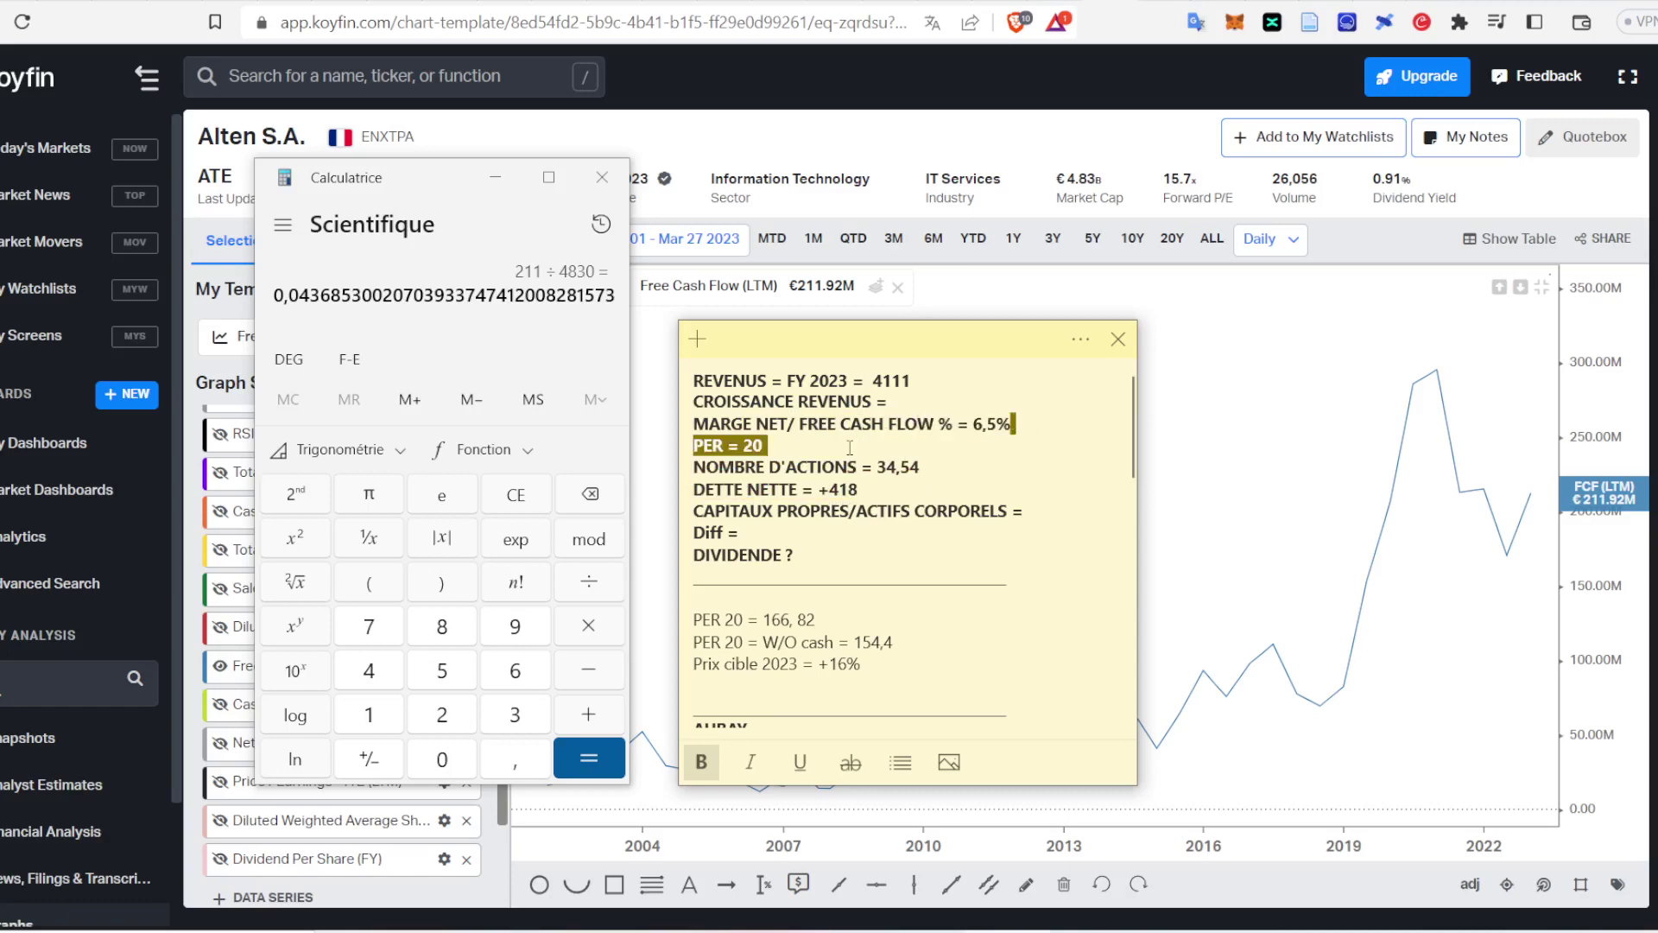
pyautogui.click(854, 443)
# Step: Review the company comparison notes down to the Alten section and highlight its entry on the two leading sectors
pyautogui.scroll(-10, 888, 474)
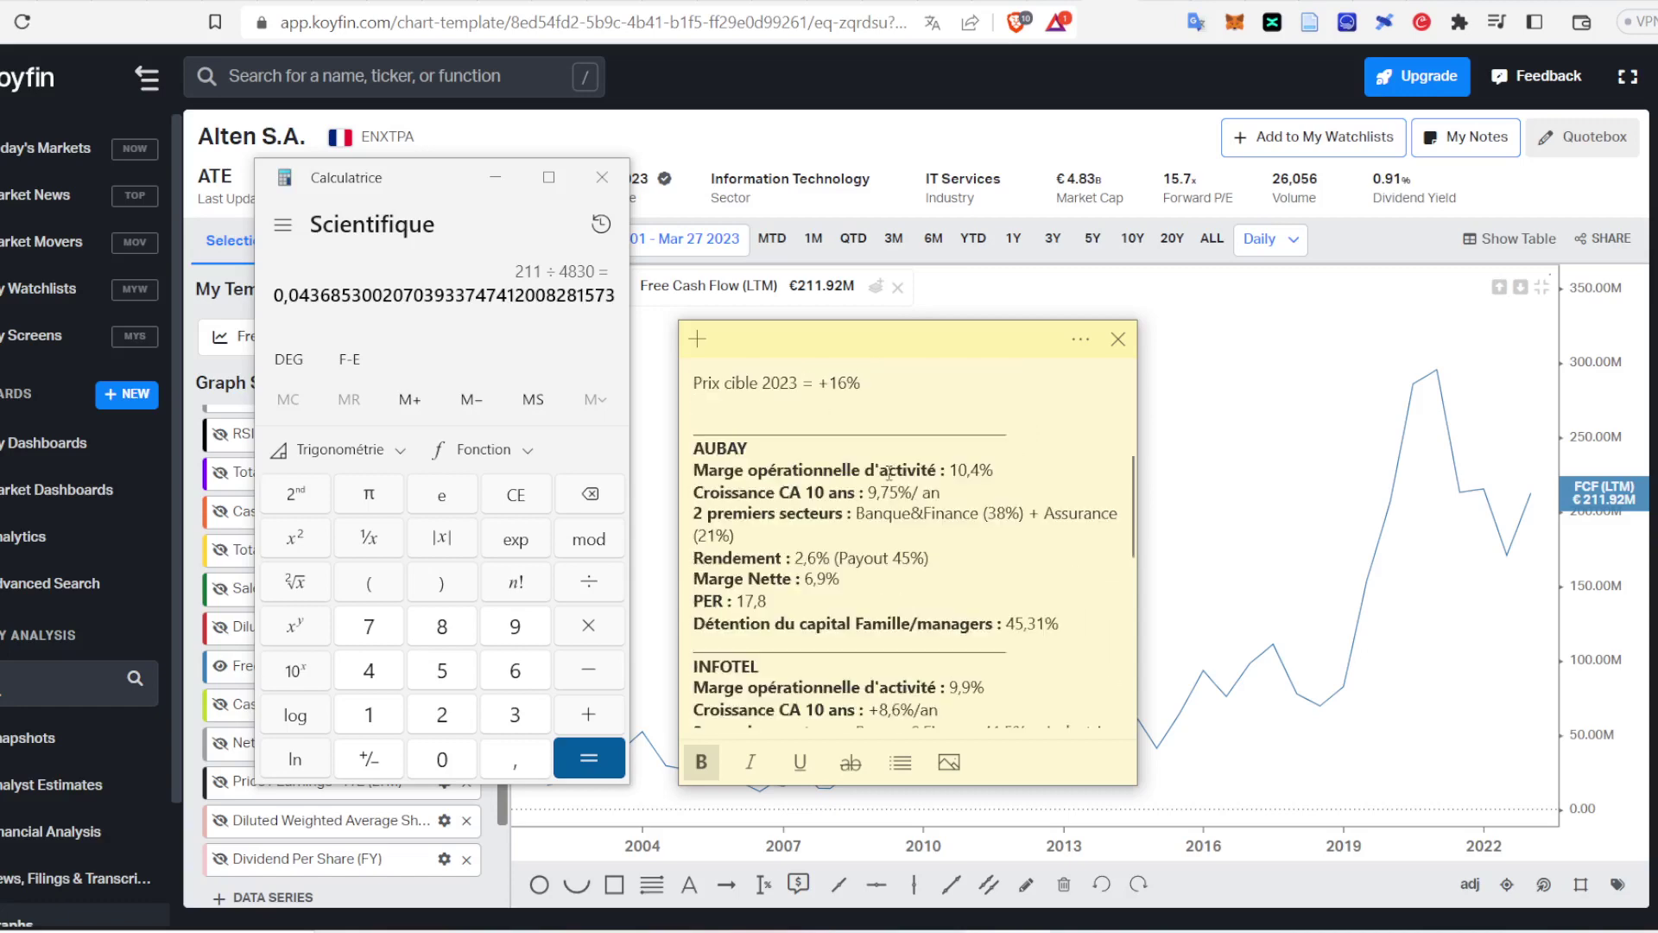
pyautogui.scroll(-8, 887, 477)
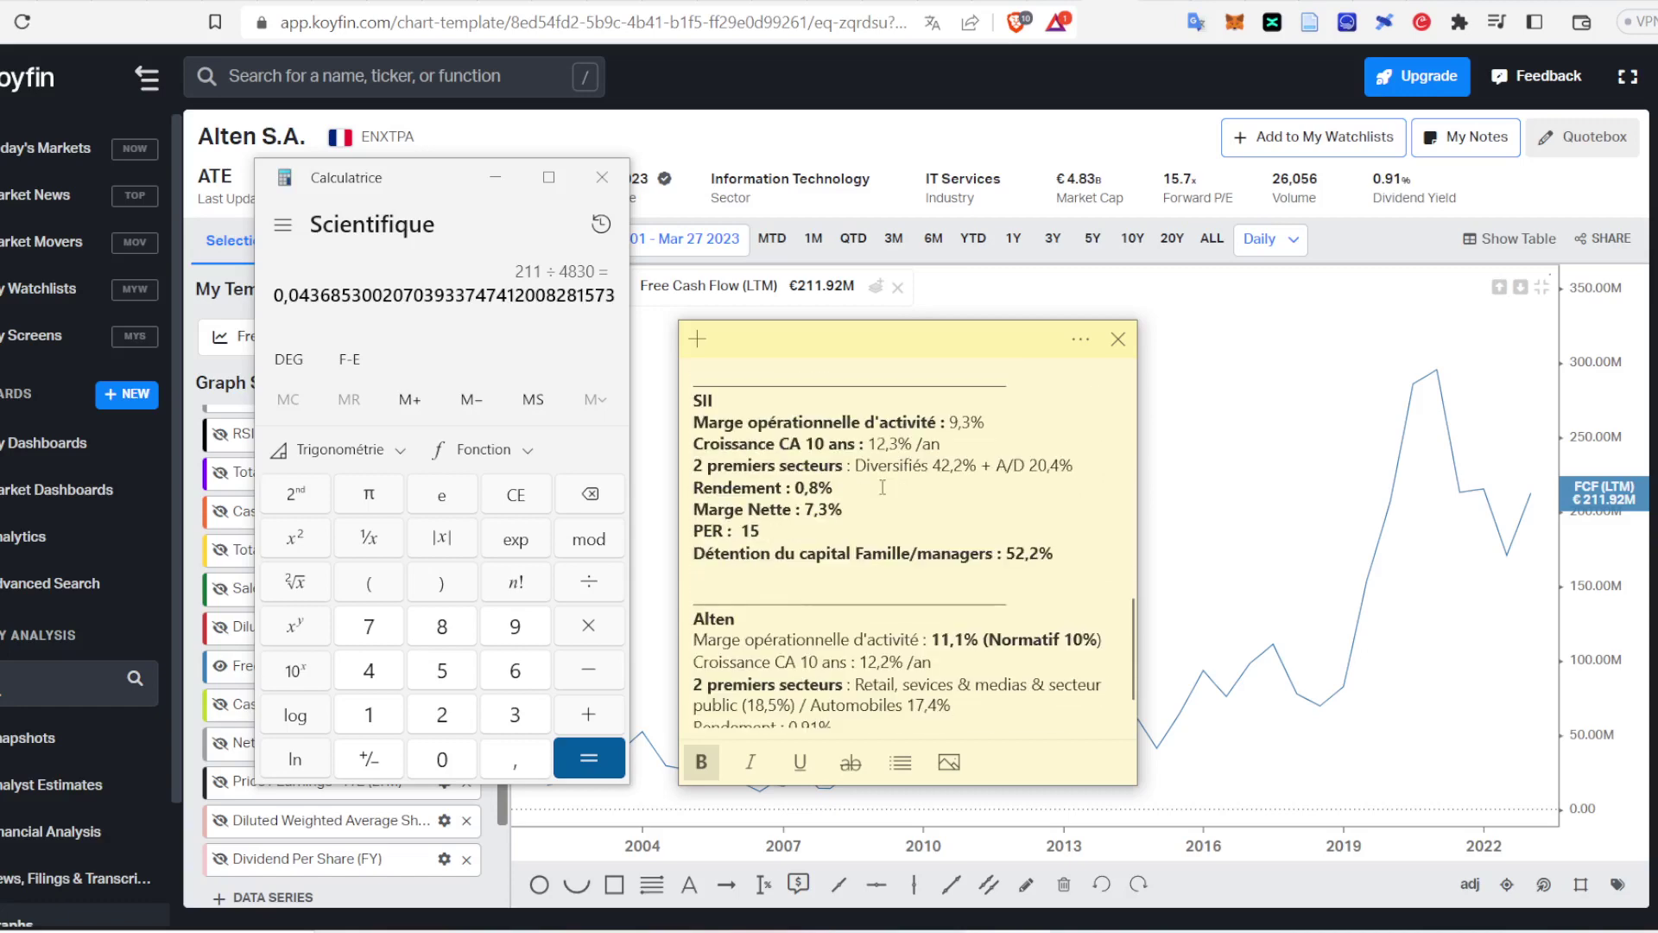
pyautogui.moveTo(688, 566); pyautogui.dragTo(693, 628)
pyautogui.click(940, 604)
pyautogui.click(944, 605)
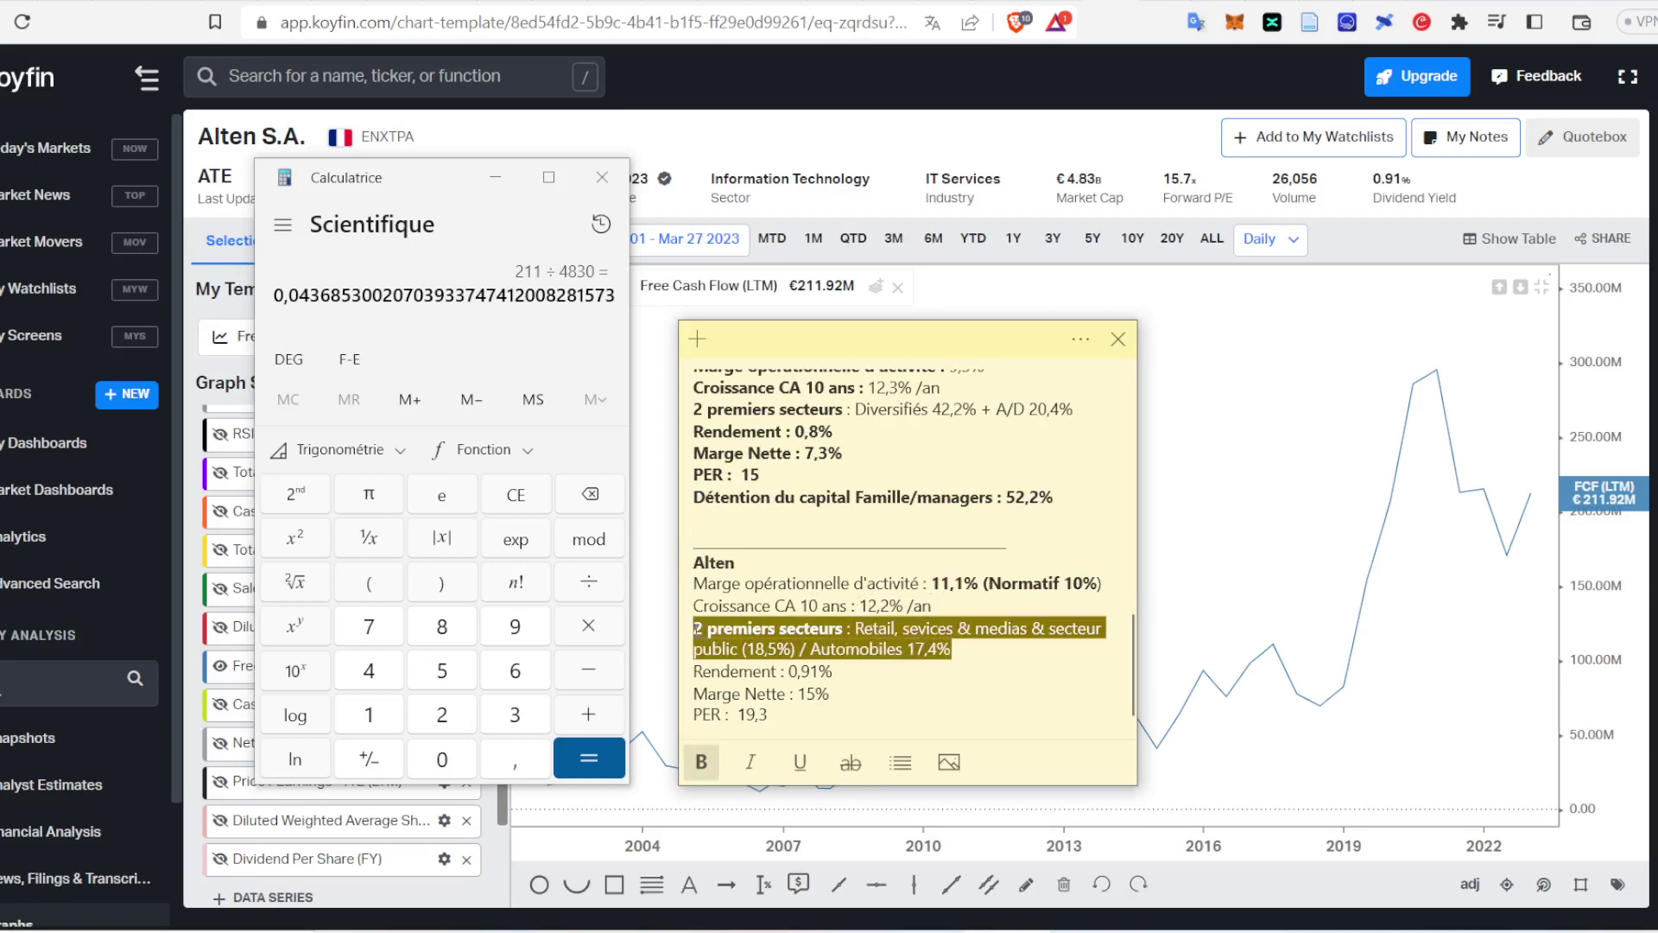
pyautogui.click(908, 682)
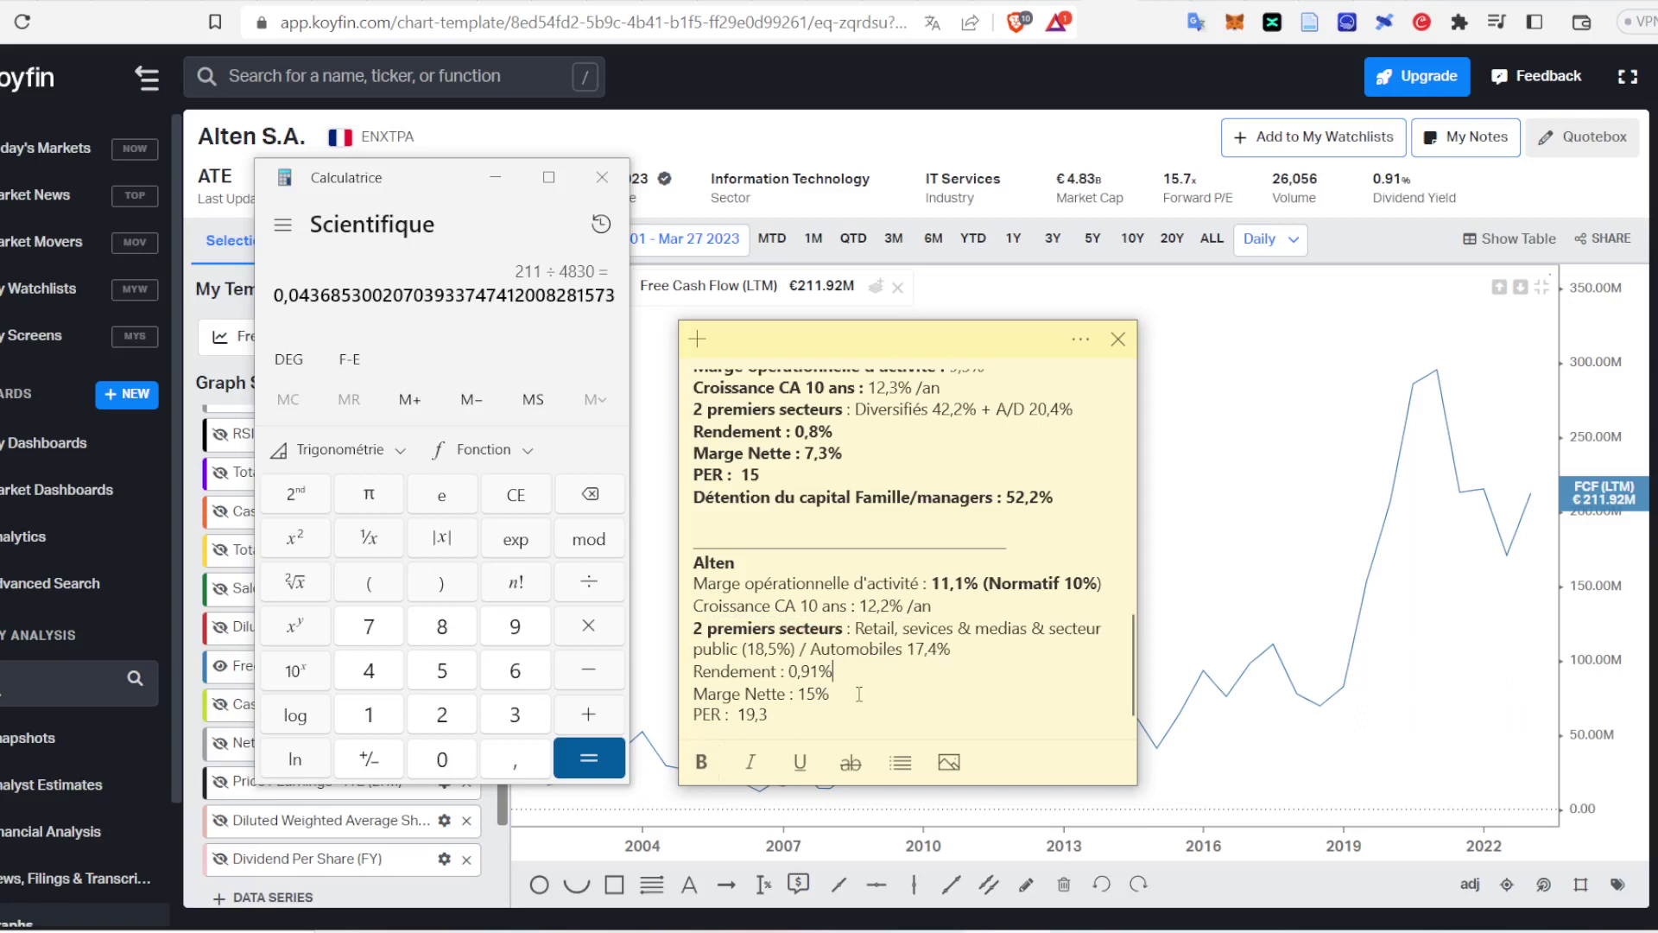